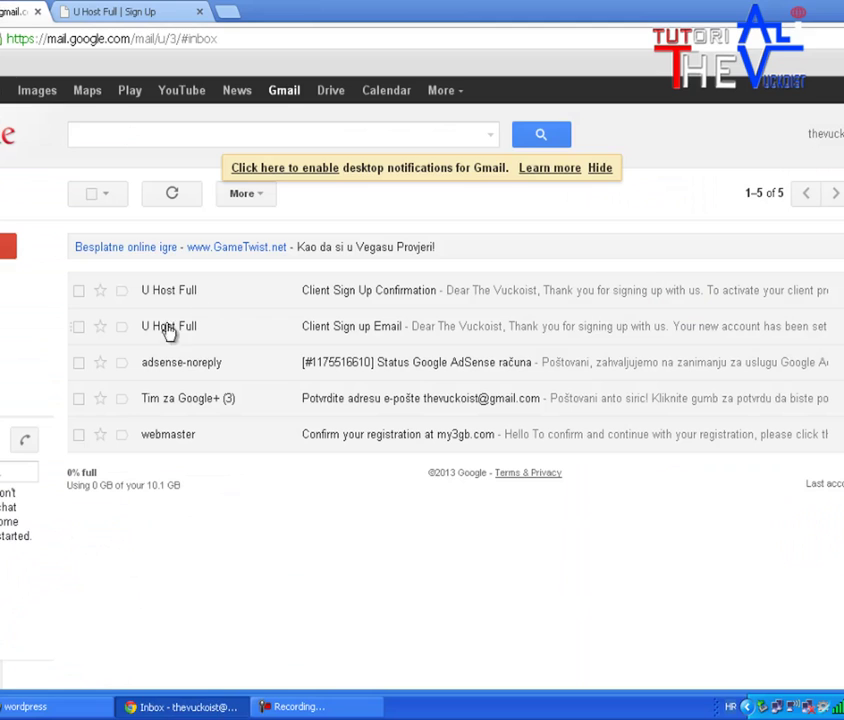
Open the 'Client Sign Up Confirmation' email in Gmail and follow its cpanel.uhostfull.com activation link.
{"action": "left_click", "coordinate": [94, 10]}
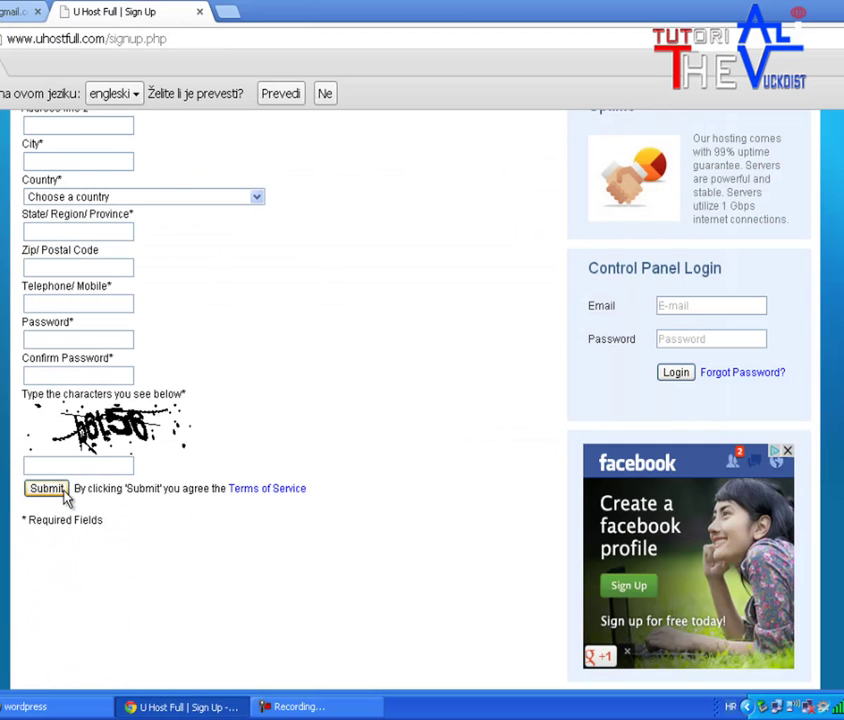
{"action": "scroll", "coordinate": [309, 349], "scroll_direction": "up", "scroll_amount": 5}
{"action": "left_click", "coordinate": [18, 10]}
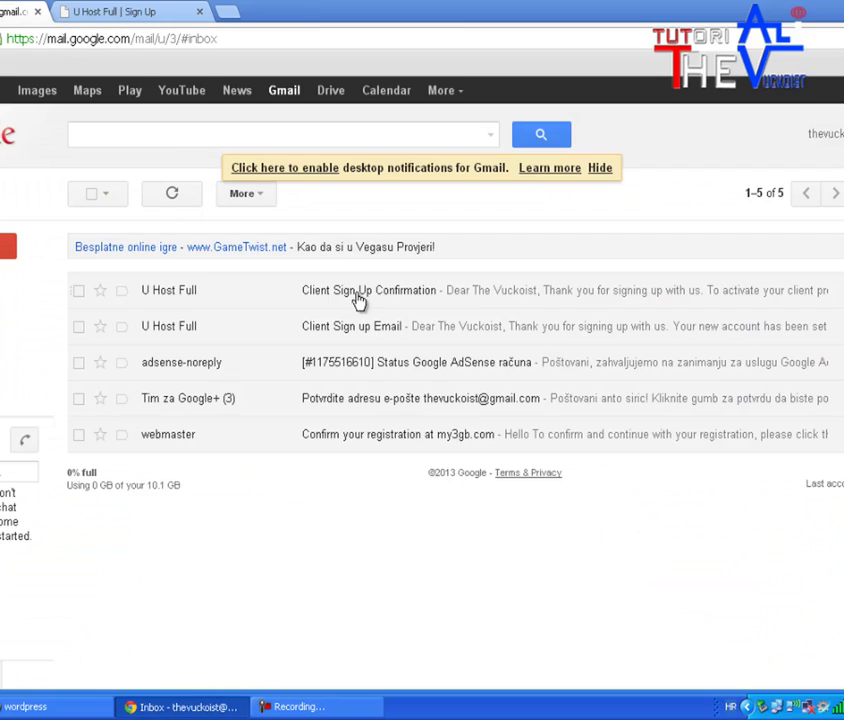
{"action": "left_click", "coordinate": [358, 300]}
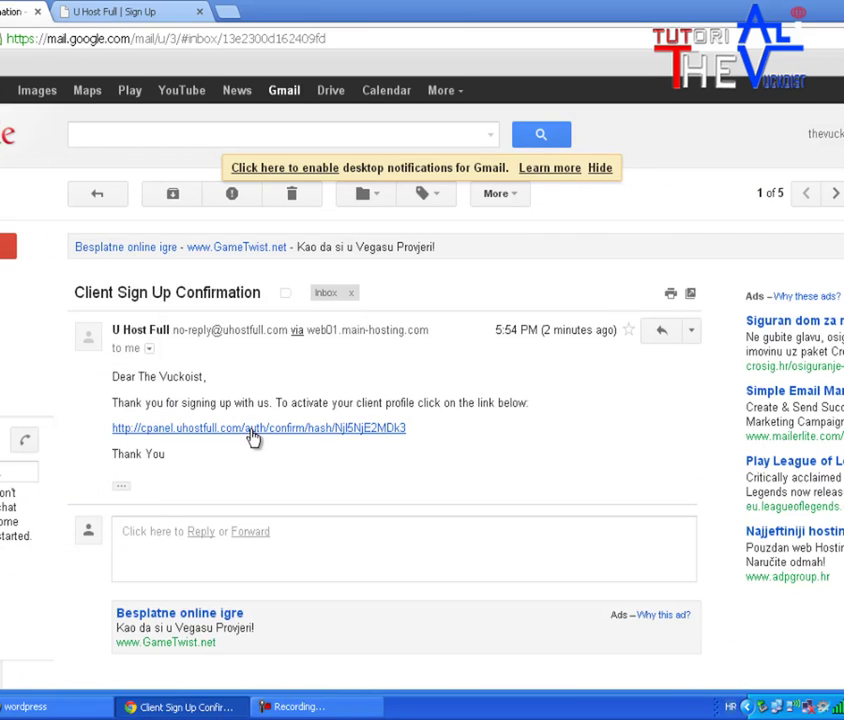
{"action": "left_click", "coordinate": [253, 437]}
{"action": "left_click", "coordinate": [170, 10]}
{"action": "left_click", "coordinate": [222, 12]}
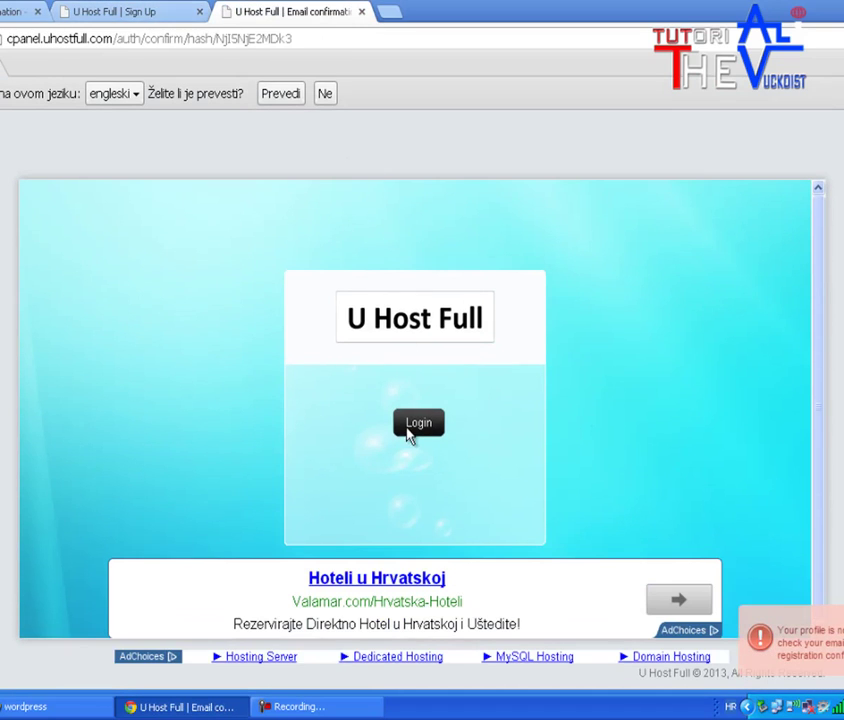
Log into the U Host Full client area with the account e-mail and password.
{"action": "left_click", "coordinate": [410, 425]}
{"action": "left_click", "coordinate": [443, 400]}
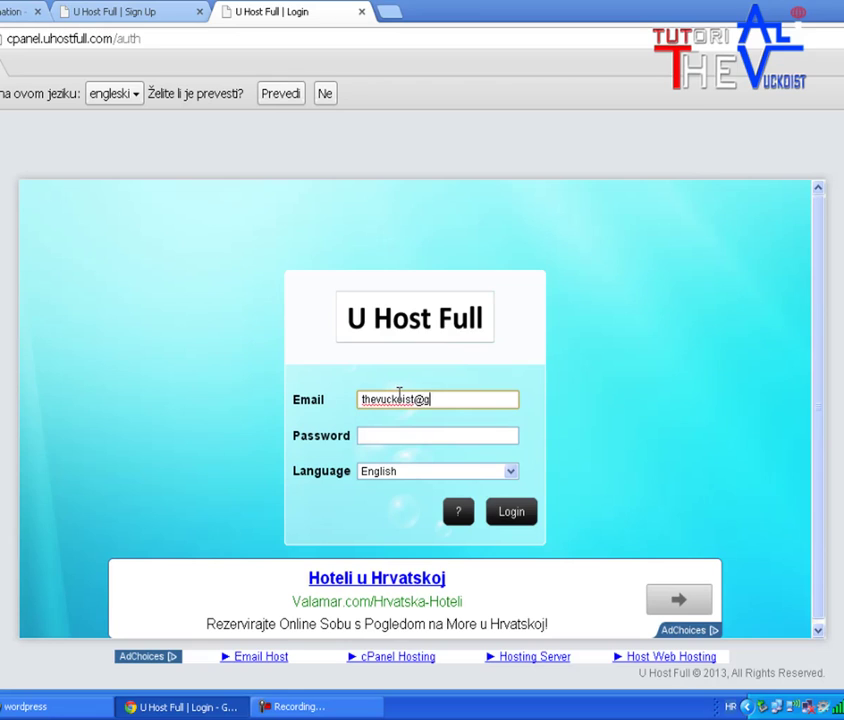
{"action": "type", "text": "om"}
{"action": "key", "text": "Tab"}
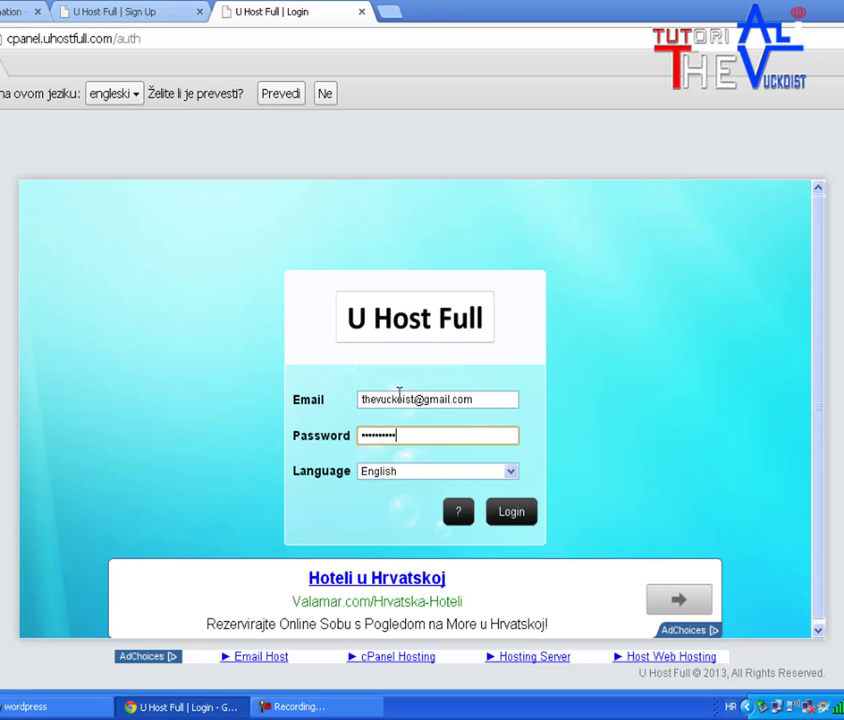
{"action": "left_click", "coordinate": [531, 519]}
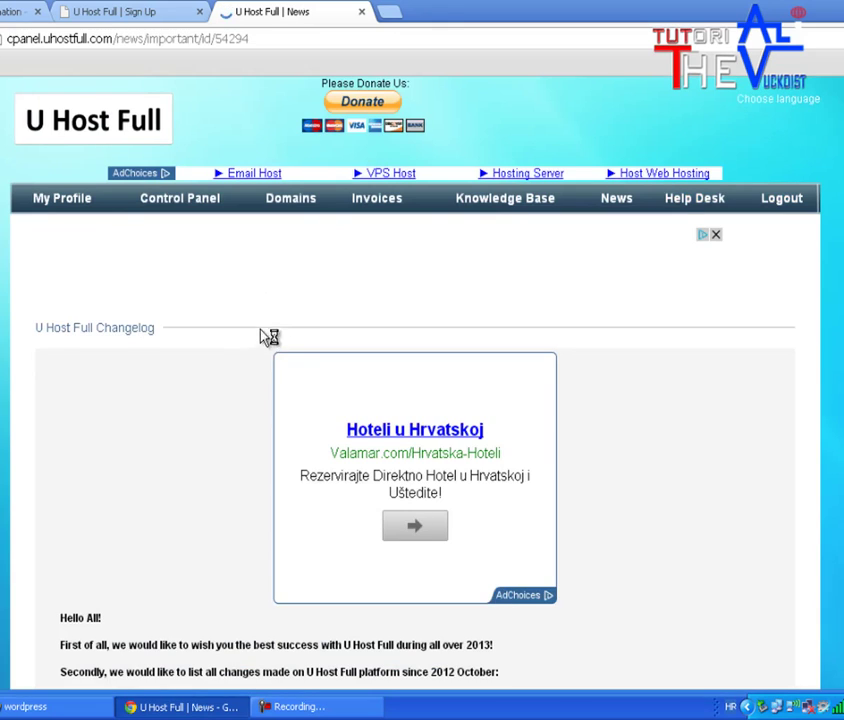
Check the Gmail inbox, then close the old sign-up tab and return to the News page.
{"action": "scroll", "coordinate": [273, 286], "scroll_direction": "down", "scroll_amount": 3}
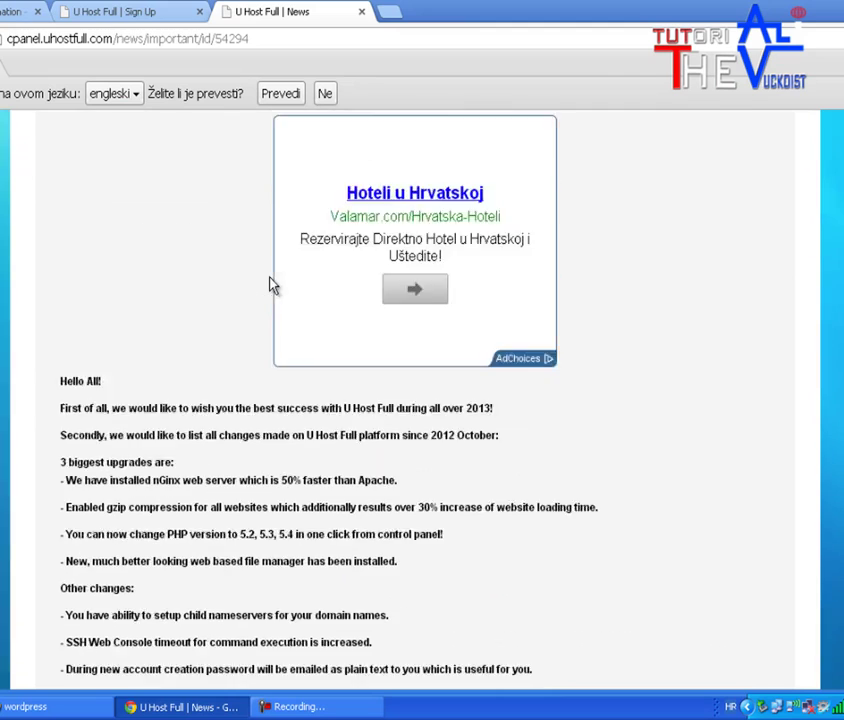
{"action": "scroll", "coordinate": [273, 286], "scroll_direction": "up", "scroll_amount": 1}
{"action": "left_click", "coordinate": [15, 11]}
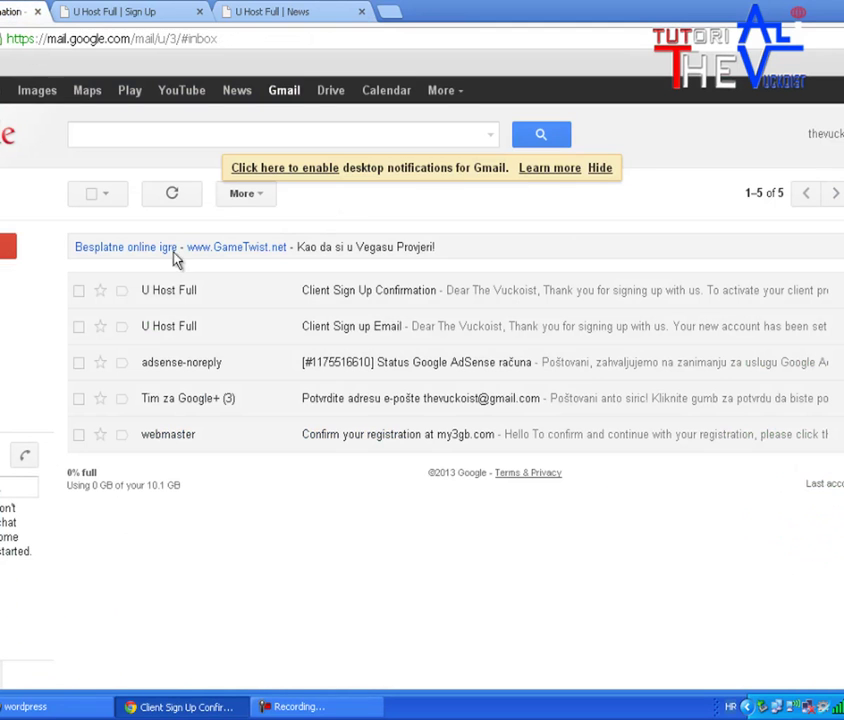
{"action": "left_click", "coordinate": [97, 193]}
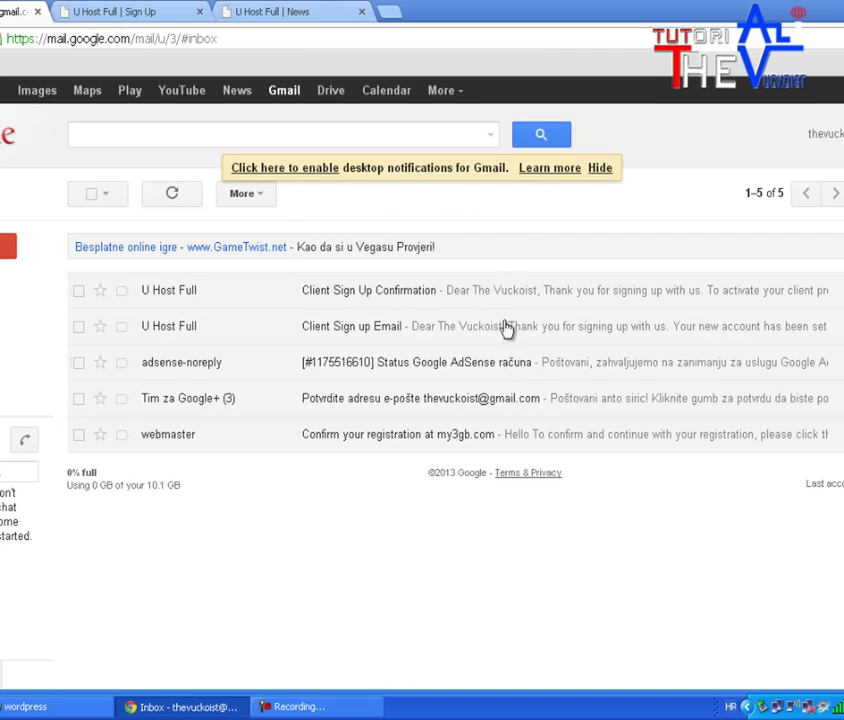
{"action": "left_click", "coordinate": [257, 11]}
{"action": "left_click", "coordinate": [100, 10]}
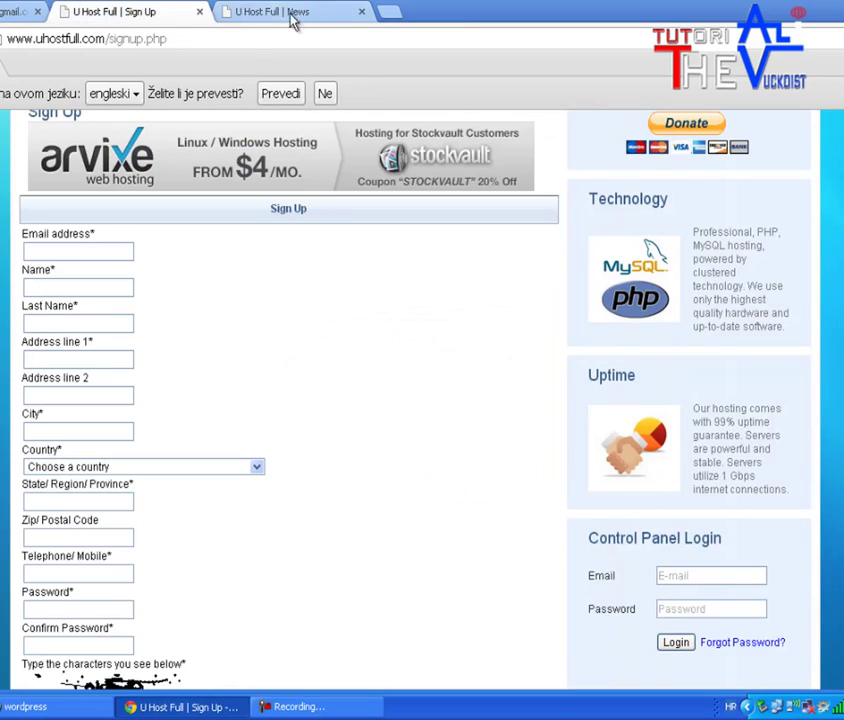
{"action": "left_click", "coordinate": [200, 11]}
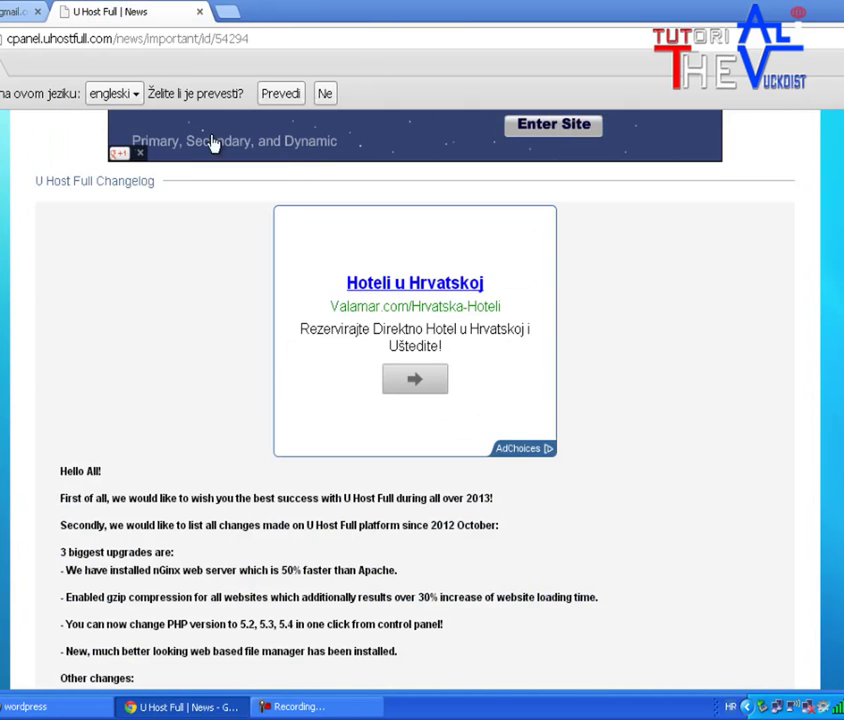
{"action": "scroll", "coordinate": [213, 141], "scroll_direction": "up", "scroll_amount": 3}
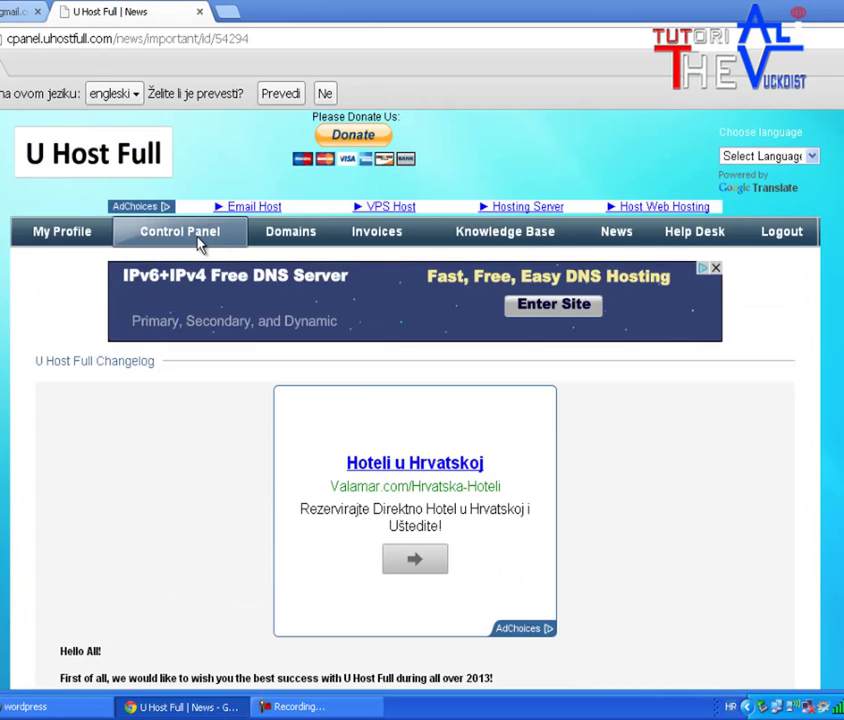
{"action": "left_click", "coordinate": [199, 245]}
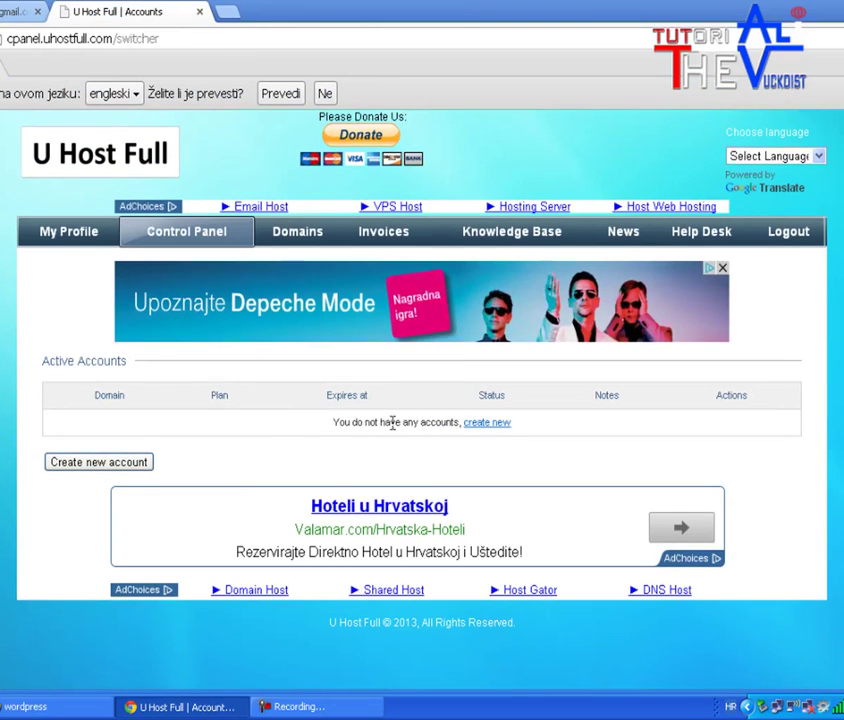
Start a new Free Plan hosting account and enter its uhostfull.com subdomain name.
{"action": "left_click", "coordinate": [487, 425]}
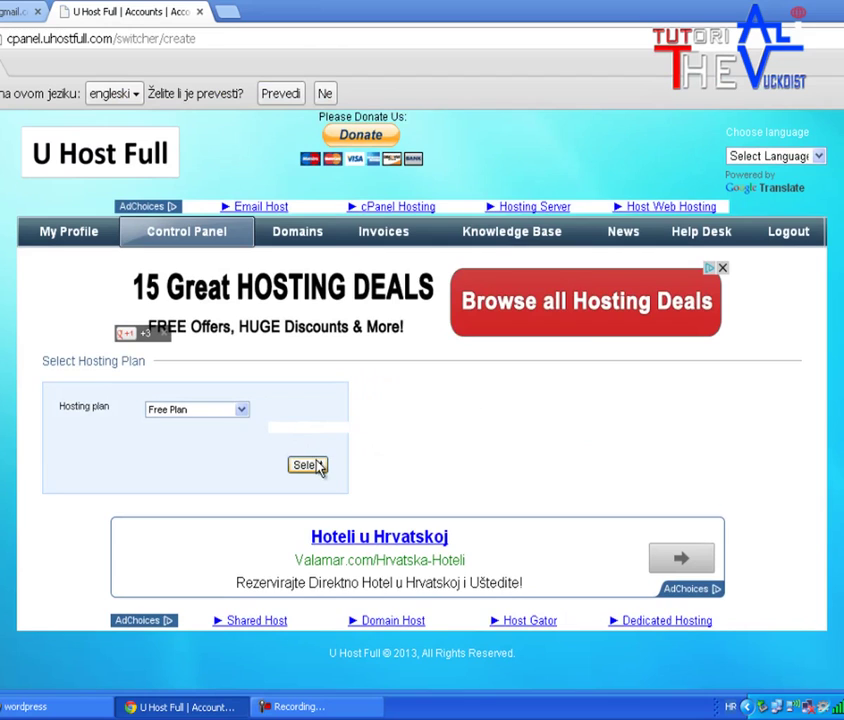
{"action": "left_click", "coordinate": [317, 466]}
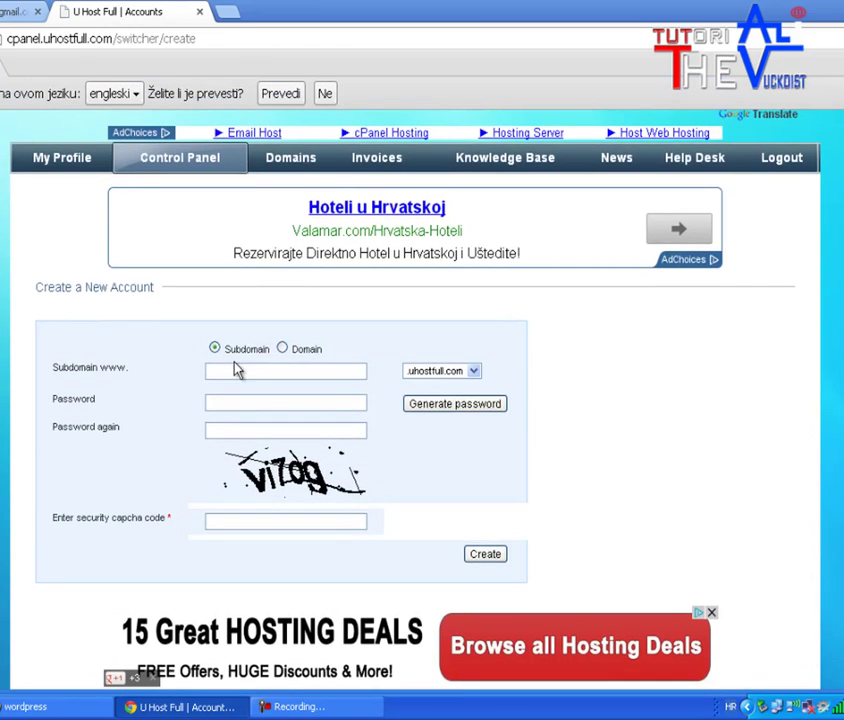
{"action": "left_click", "coordinate": [233, 371]}
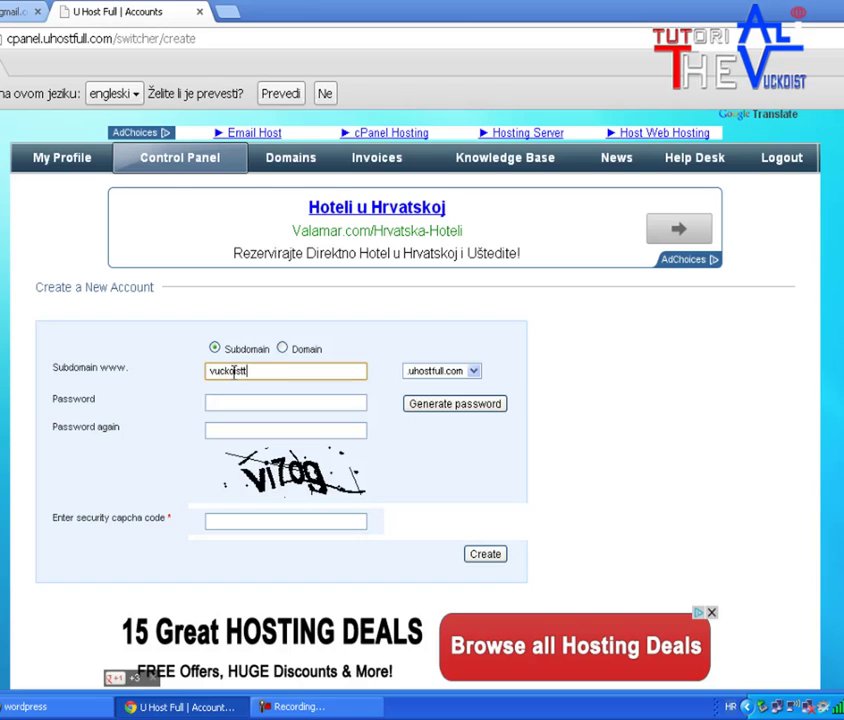
{"action": "double_click", "coordinate": [238, 366]}
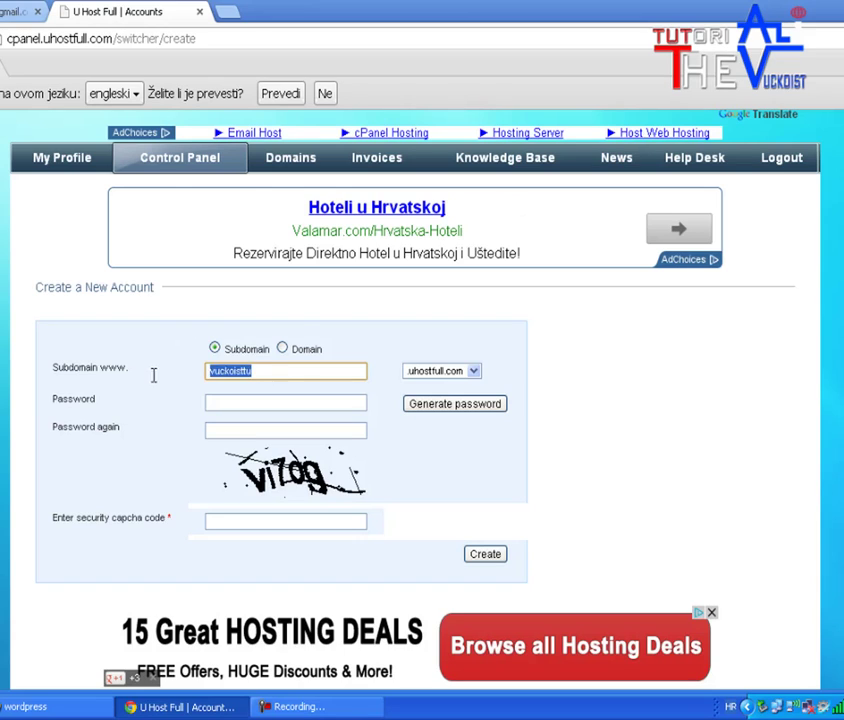
{"action": "type", "text": "the"}
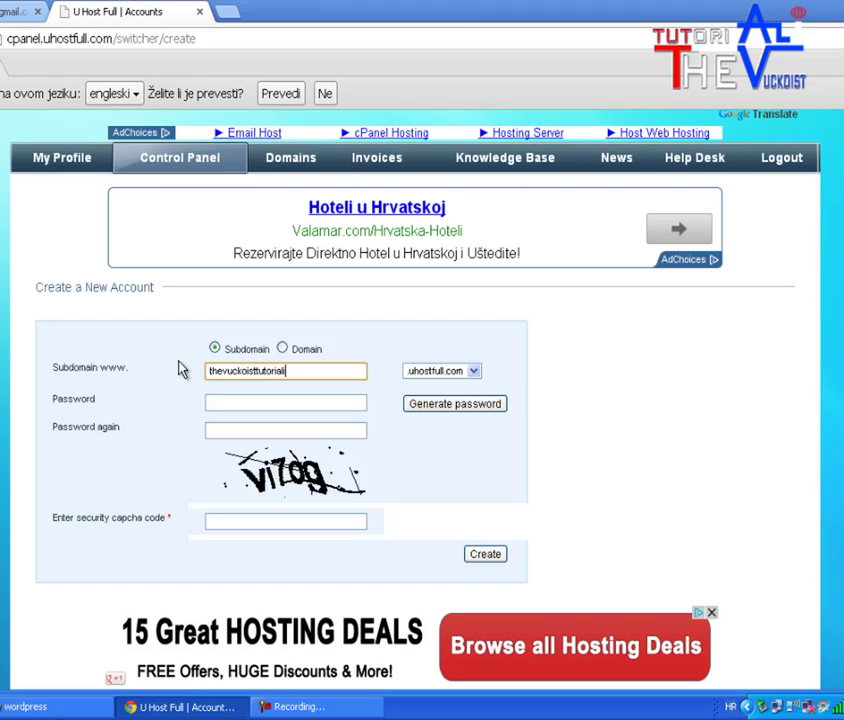
Enter the account password twice and the security code 'vi7og', then submit the form.
{"action": "left_click", "coordinate": [289, 400]}
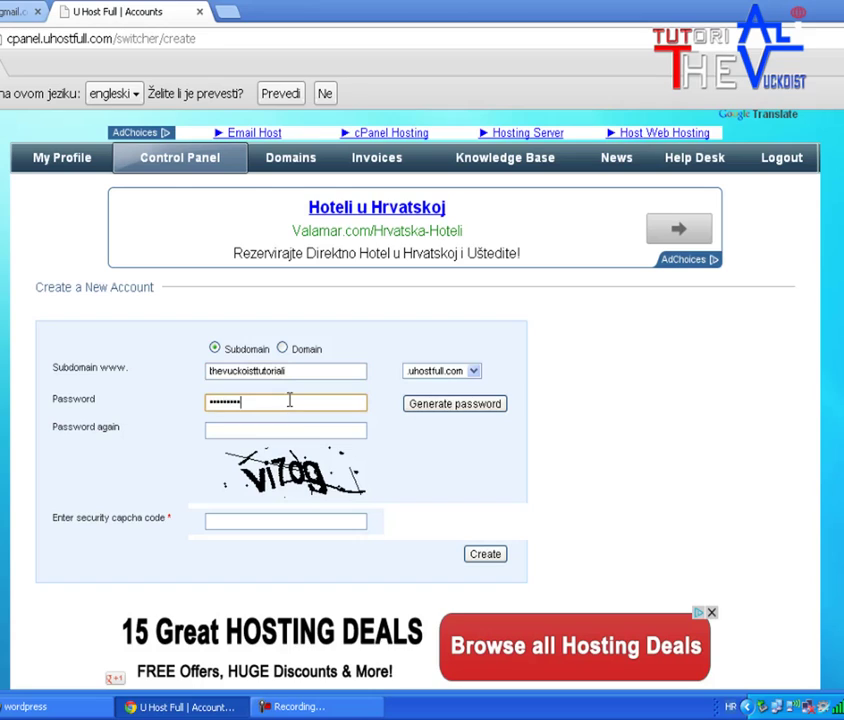
{"action": "key", "text": "Tab"}
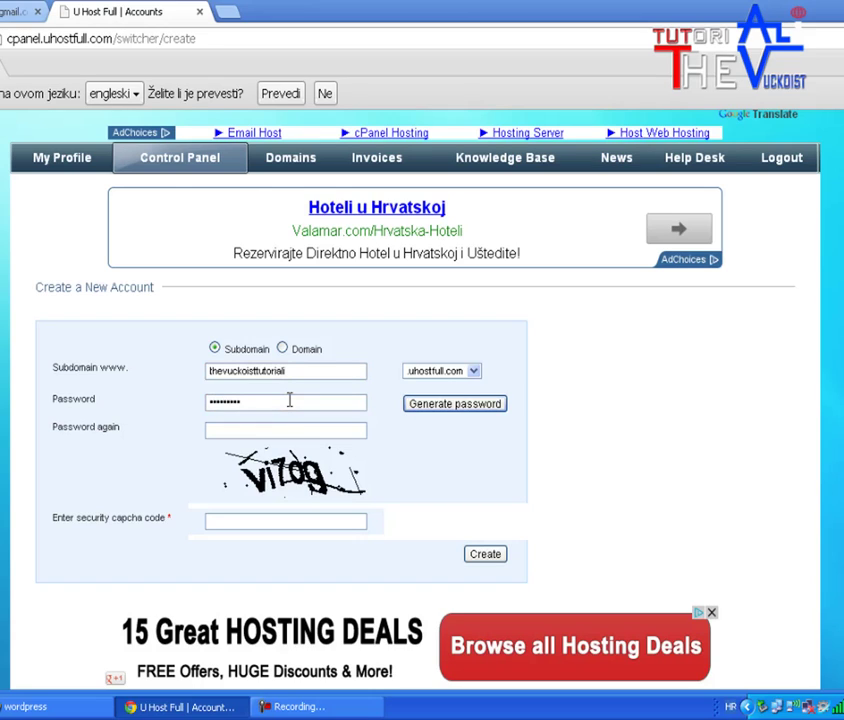
{"action": "key", "text": "Tab"}
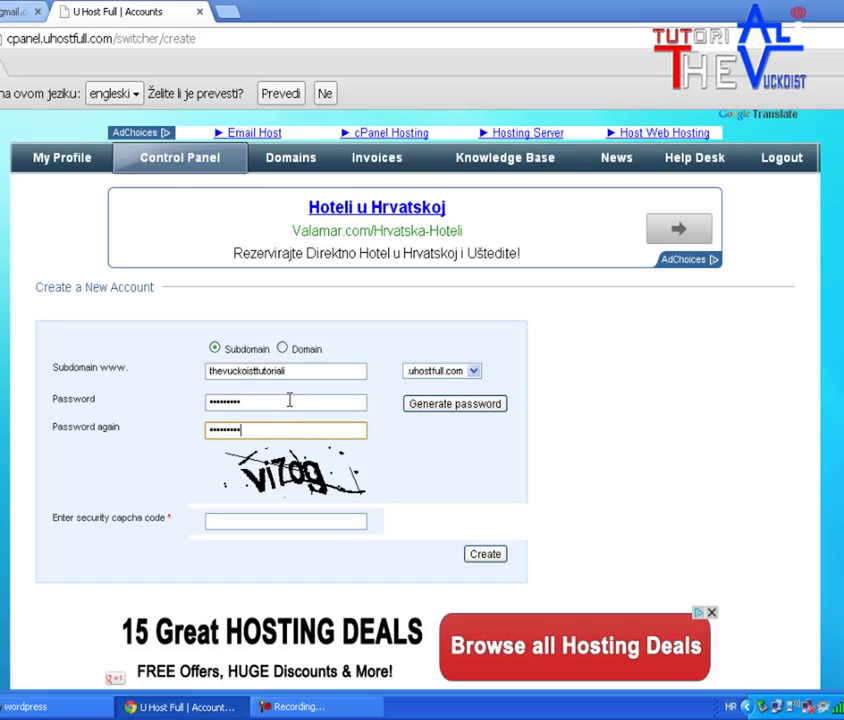
{"action": "left_click", "coordinate": [261, 514]}
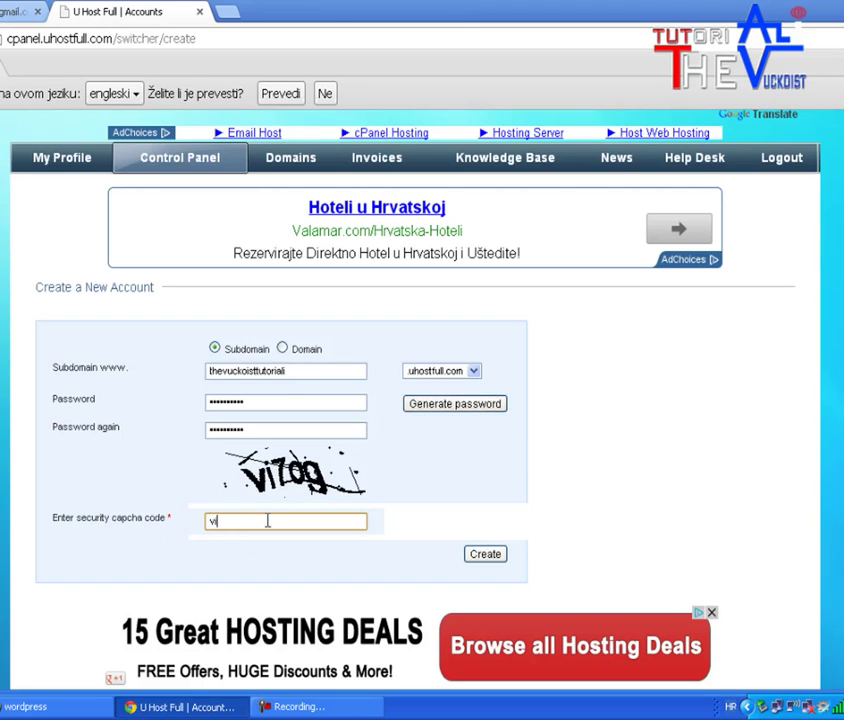
{"action": "type", "text": "vi7og"}
{"action": "key", "text": "Return"}
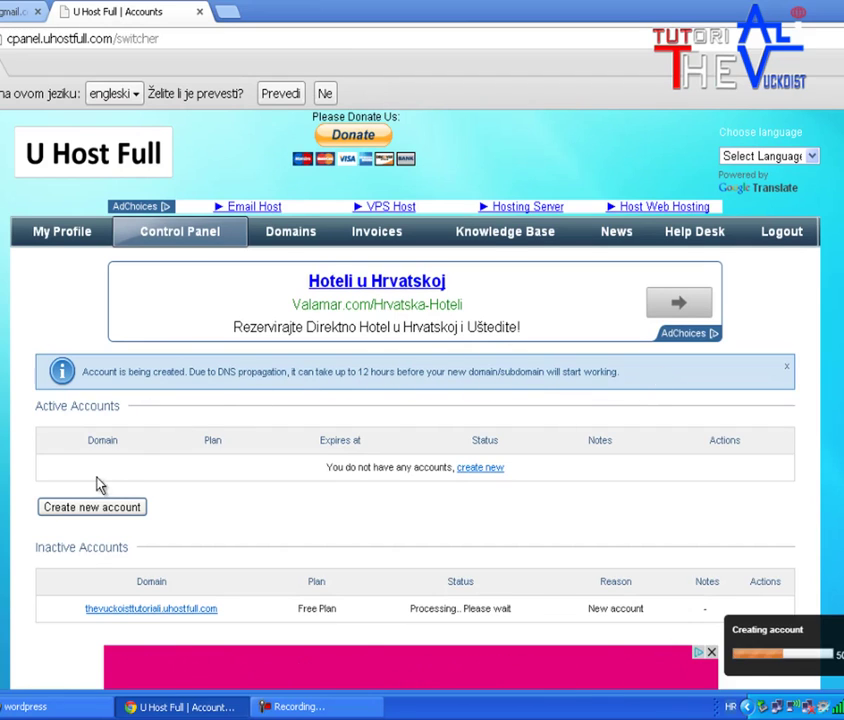
Wait for the free-plan account creation to finish, then switch to the Gmail tab.
{"action": "scroll", "coordinate": [435, 498], "scroll_direction": "down", "scroll_amount": 1}
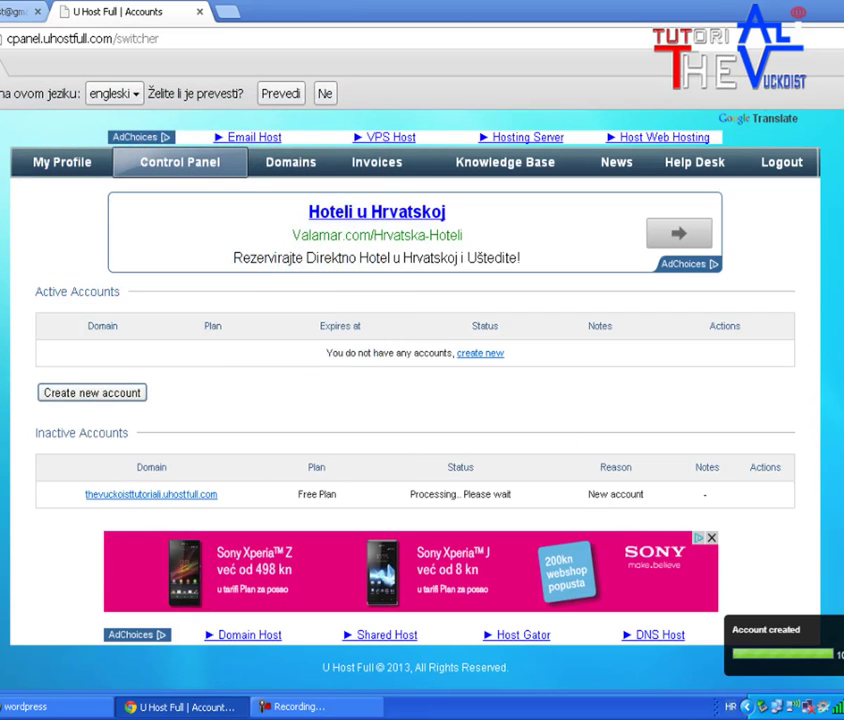
{"action": "left_click", "coordinate": [10, 12]}
Open and read through the 'Free Account Activated' email in Gmail.
{"action": "left_click", "coordinate": [112, 5]}
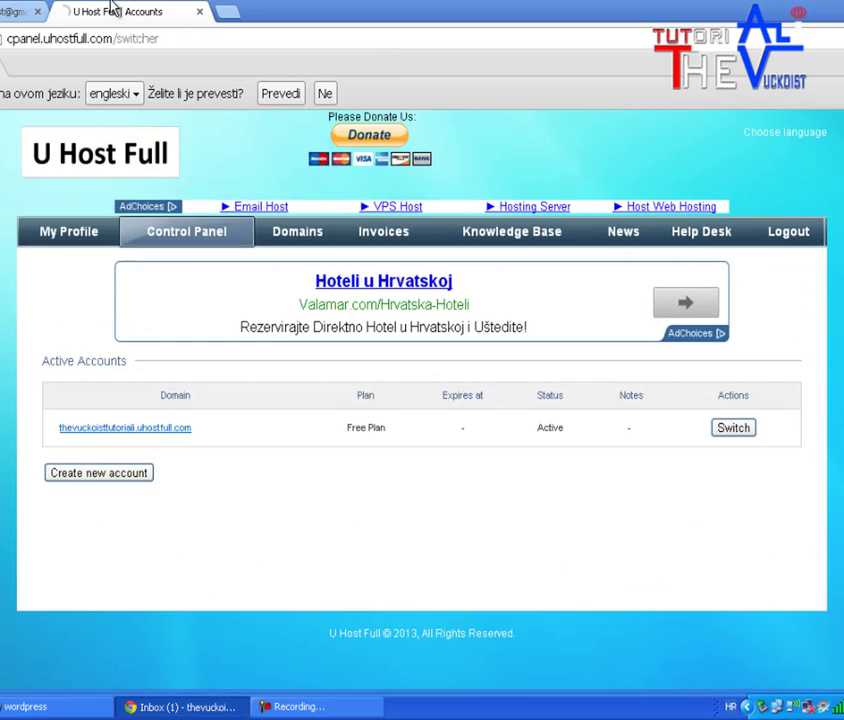
{"action": "left_click", "coordinate": [10, 12]}
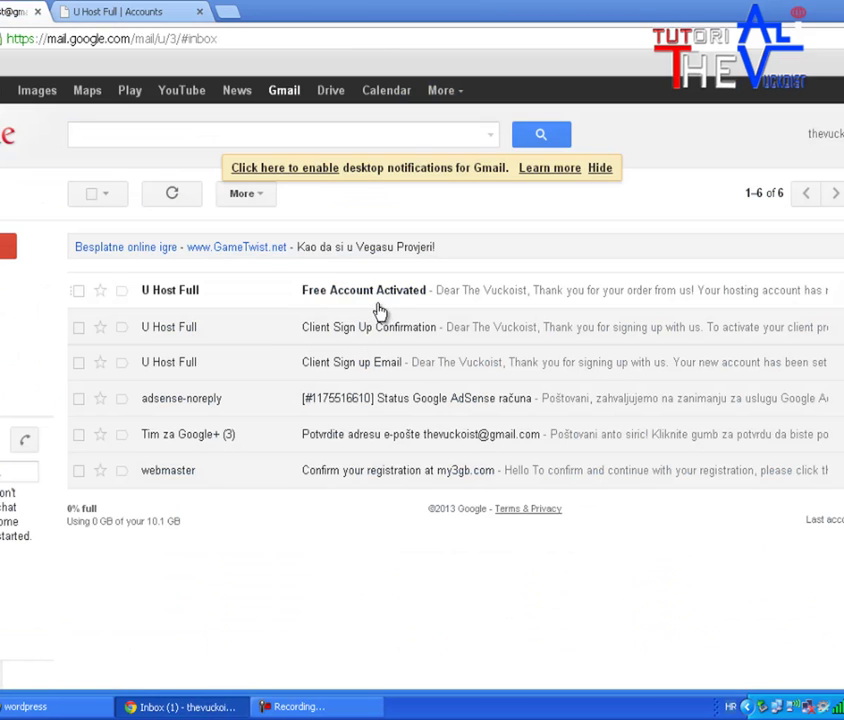
{"action": "left_click", "coordinate": [380, 312]}
{"action": "scroll", "coordinate": [149, 464], "scroll_direction": "down", "scroll_amount": 3}
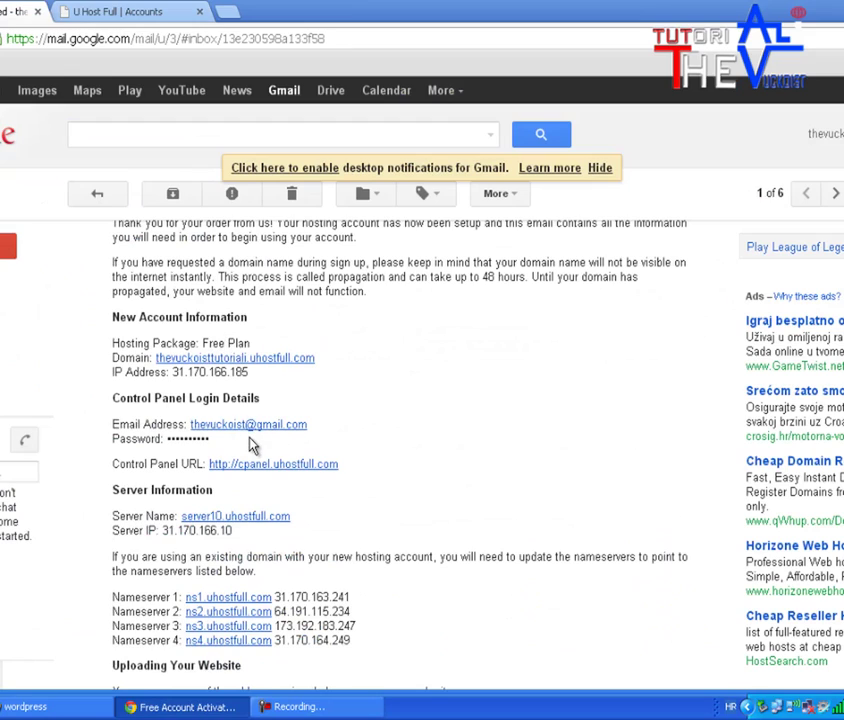
{"action": "scroll", "coordinate": [200, 372], "scroll_direction": "down", "scroll_amount": 5}
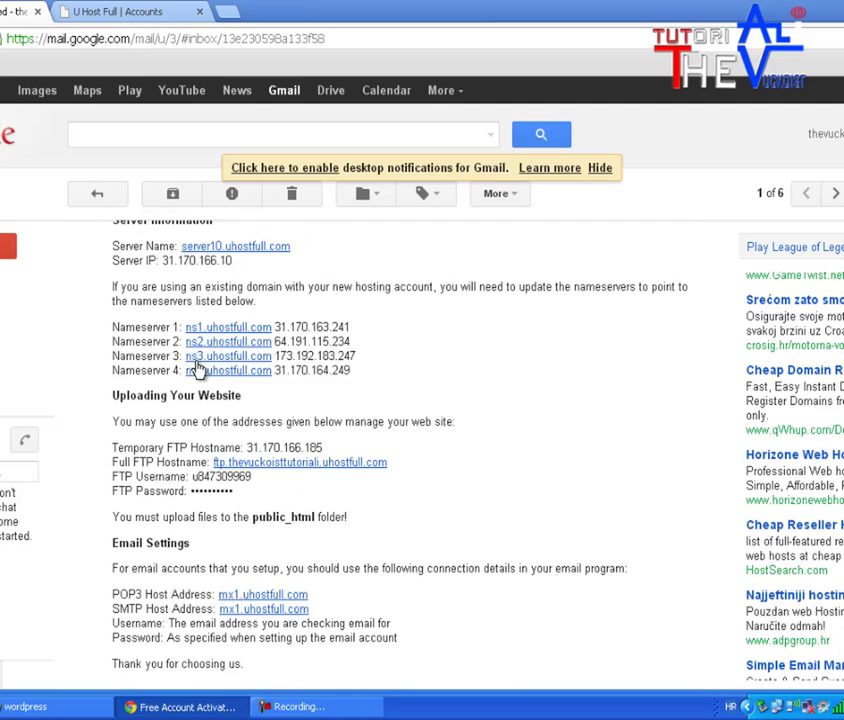
{"action": "scroll", "coordinate": [200, 369], "scroll_direction": "up", "scroll_amount": 2}
{"action": "scroll", "coordinate": [240, 395], "scroll_direction": "up", "scroll_amount": 3}
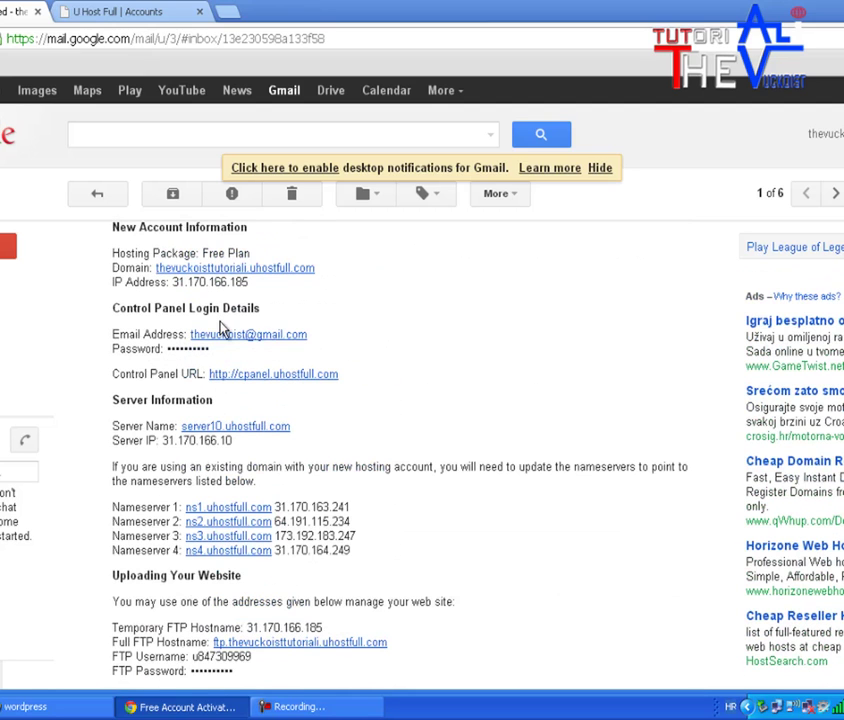
Open the email's control panel link in a new tab and close the old dashboard tab.
{"action": "left_click", "coordinate": [88, 10]}
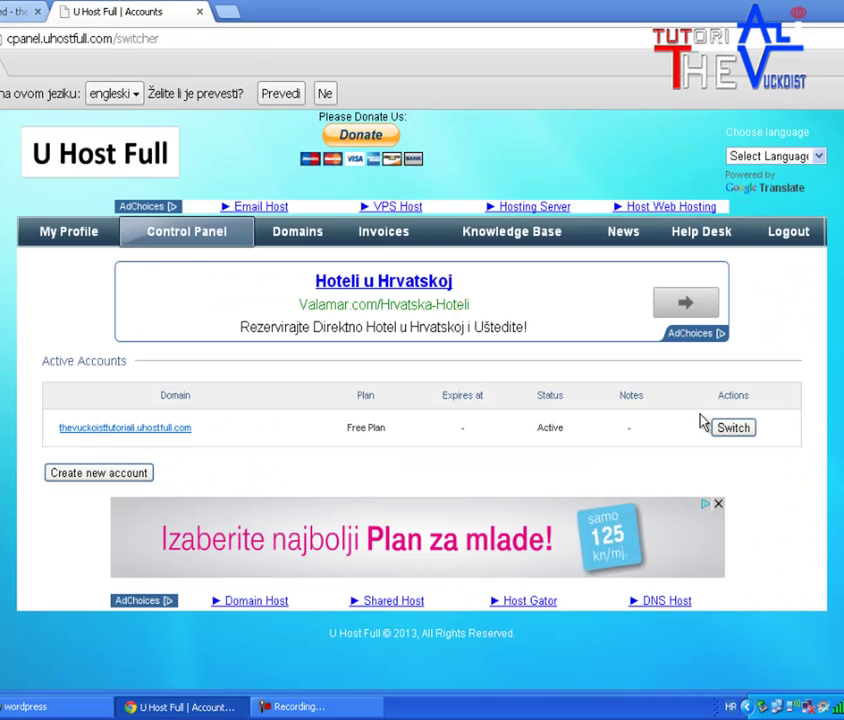
{"action": "left_click", "coordinate": [733, 428]}
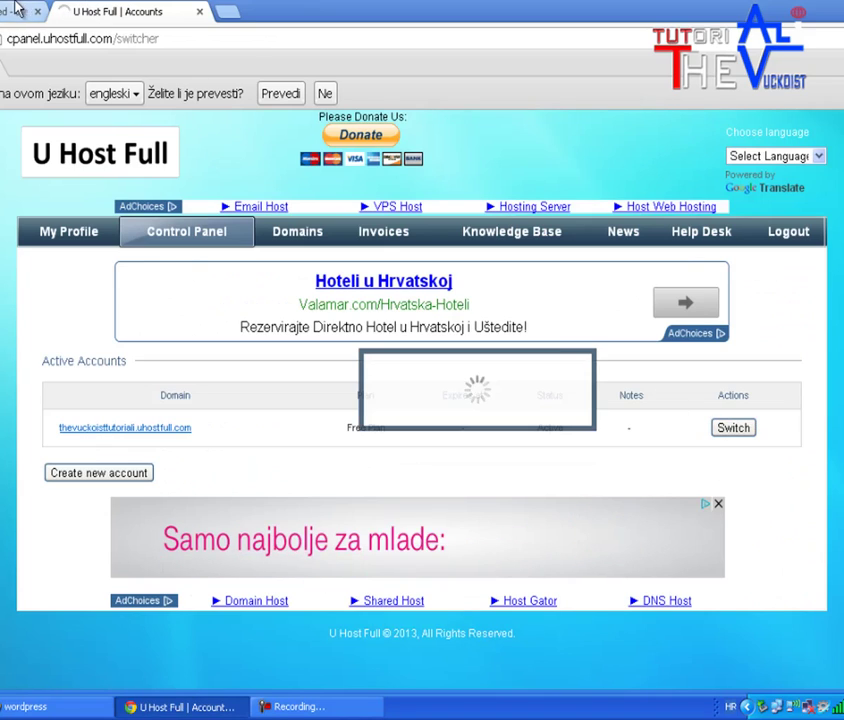
{"action": "left_click", "coordinate": [20, 11]}
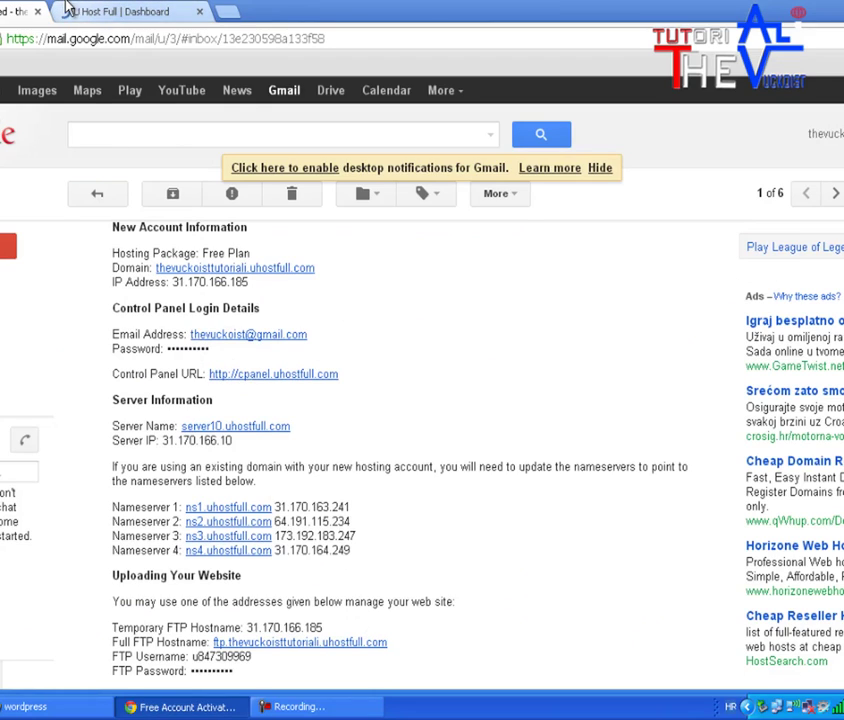
{"action": "left_click_drag", "start_coordinate": [97, 378], "coordinate": [212, 374]}
{"action": "left_click", "coordinate": [367, 370]}
{"action": "middle_click", "coordinate": [297, 381]}
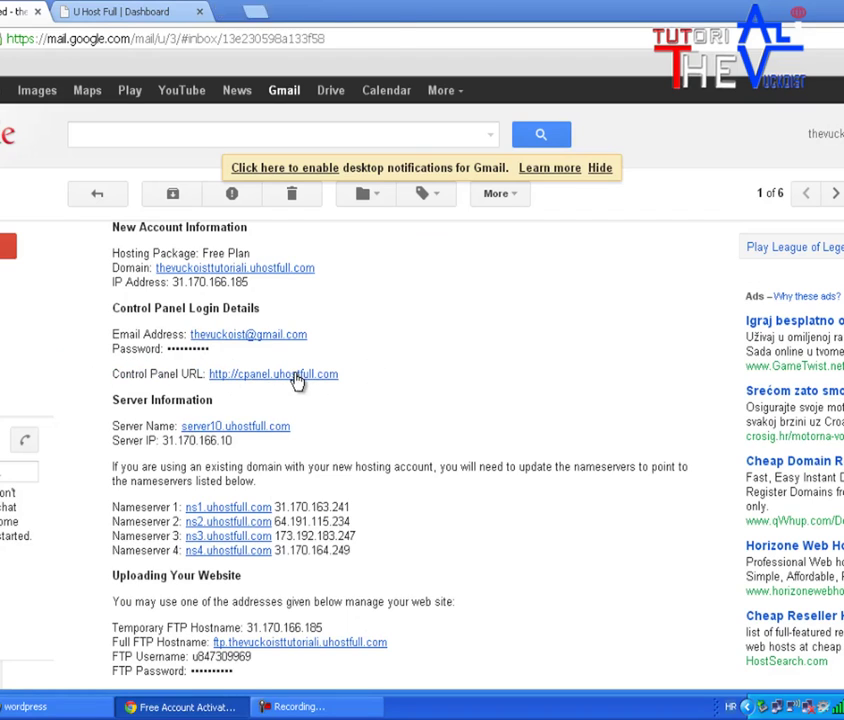
{"action": "left_click", "coordinate": [199, 12]}
Log in with the account e-mail and password, then enter the active account's dashboard from Control Panel.
{"action": "left_click", "coordinate": [160, 12]}
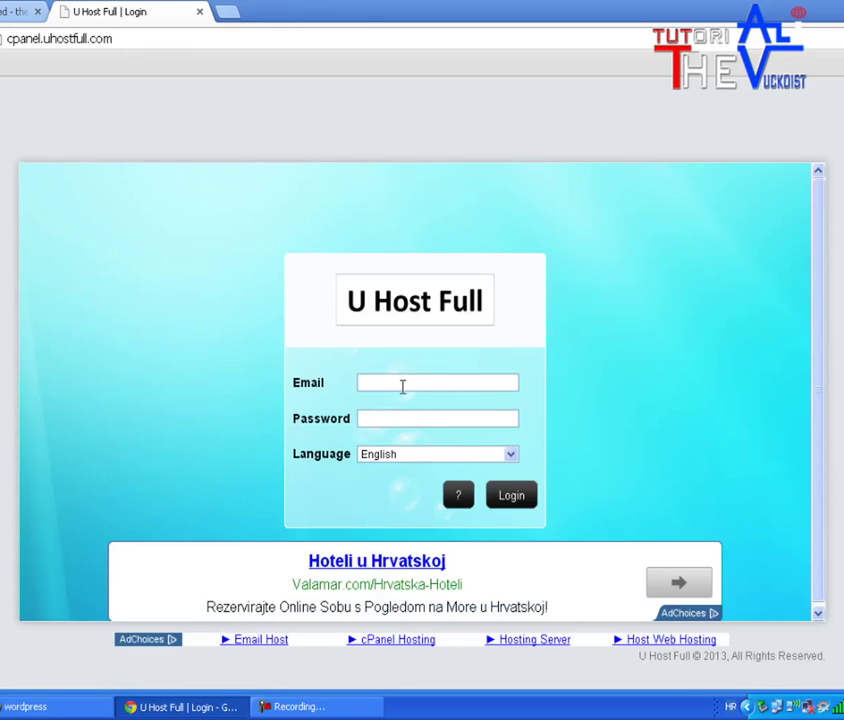
{"action": "left_click", "coordinate": [402, 384]}
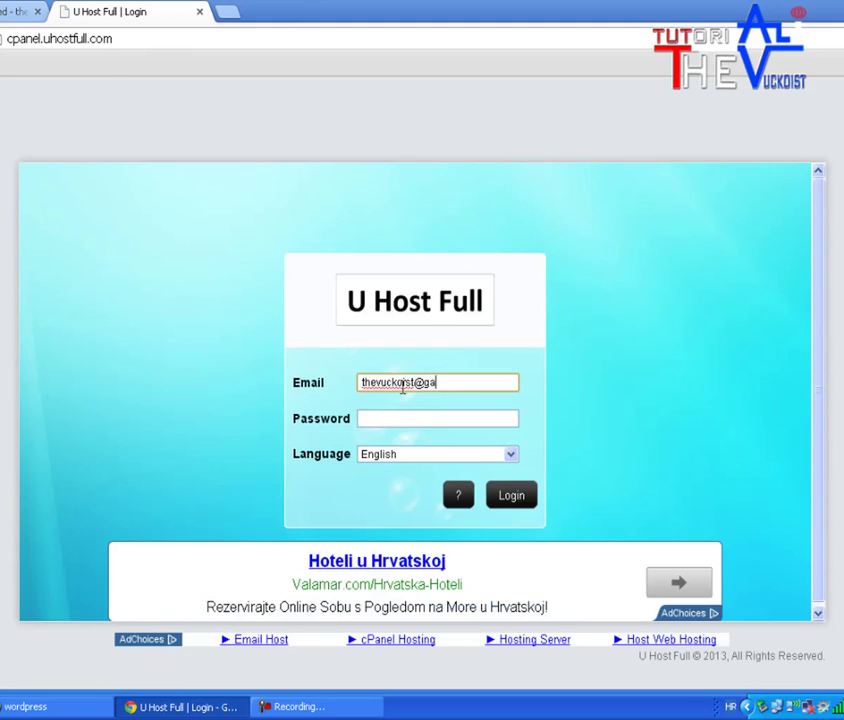
{"action": "key", "text": "Tab"}
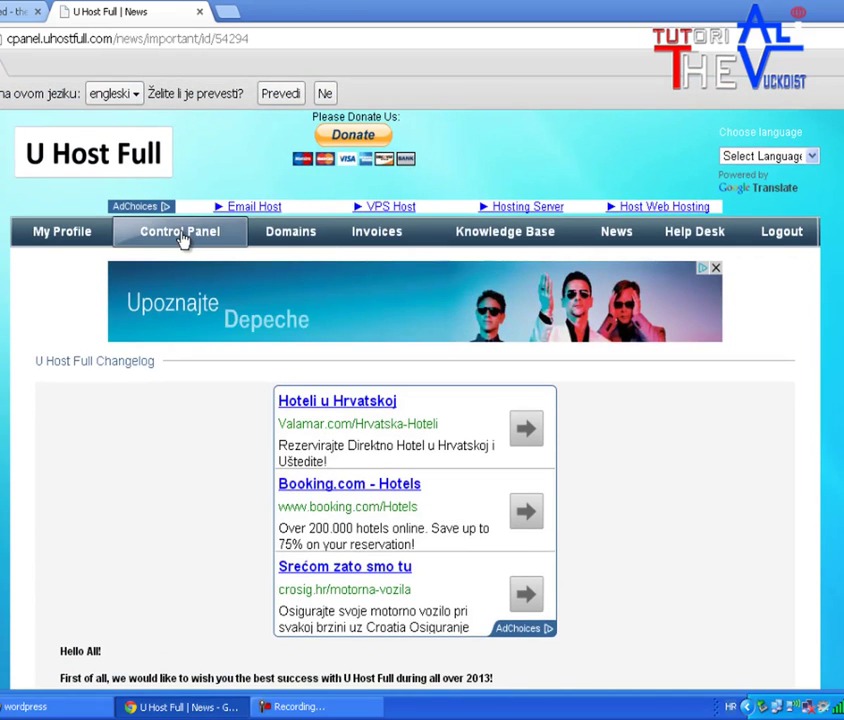
{"action": "left_click", "coordinate": [183, 240]}
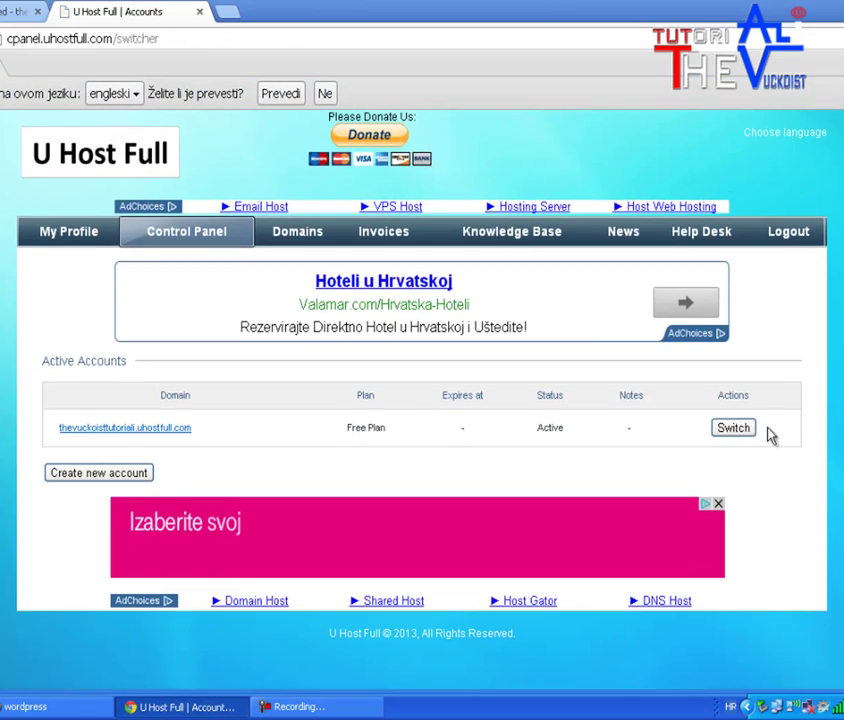
{"action": "left_click", "coordinate": [738, 429]}
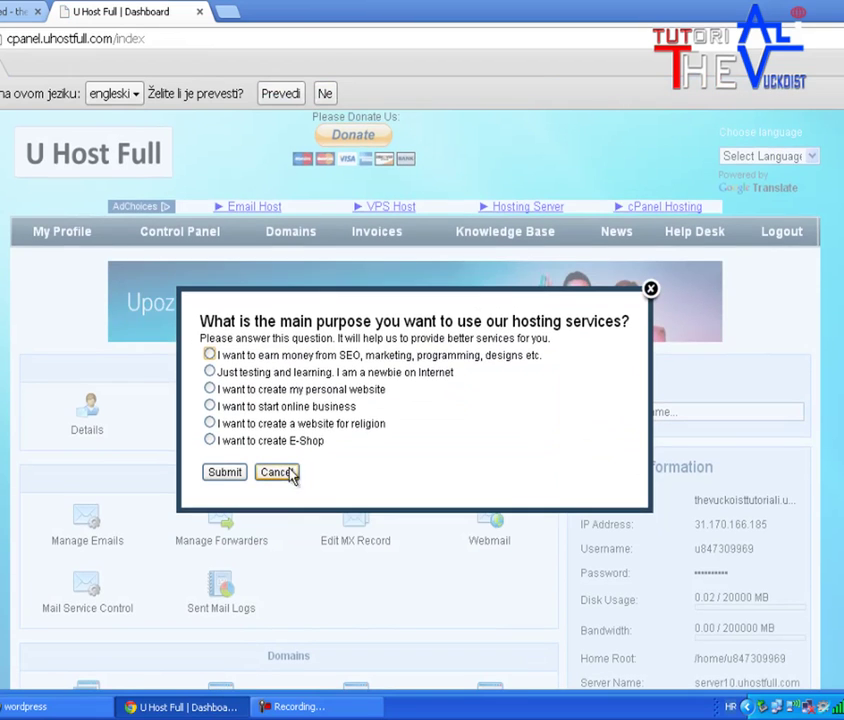
Cancel the hosting-purpose survey, look over the dashboard sections, and return to the Gmail tab.
{"action": "left_click", "coordinate": [278, 472]}
{"action": "scroll", "coordinate": [413, 505], "scroll_direction": "down", "scroll_amount": 3}
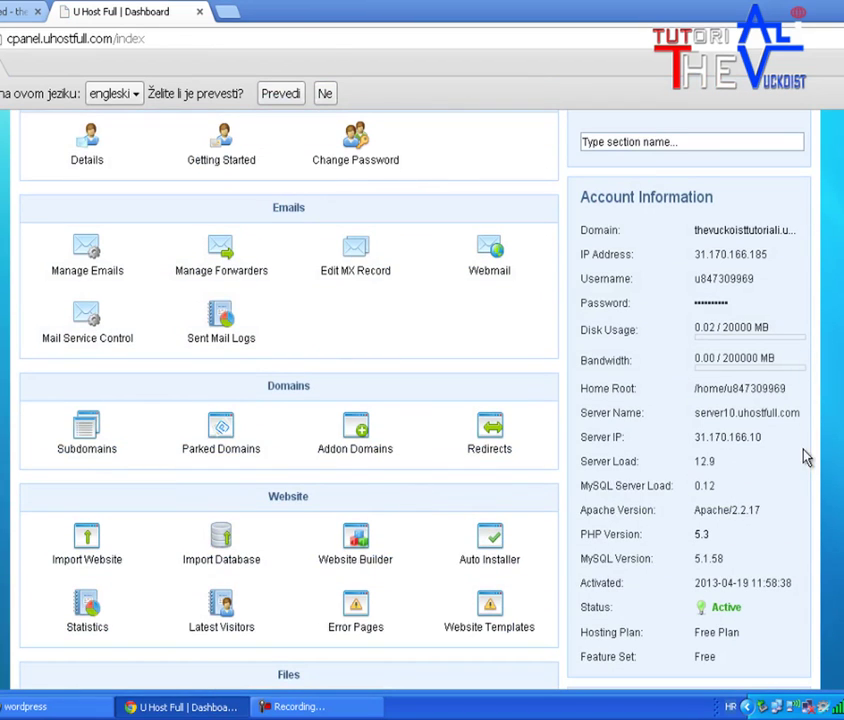
{"action": "scroll", "coordinate": [288, 400], "scroll_direction": "down", "scroll_amount": 10}
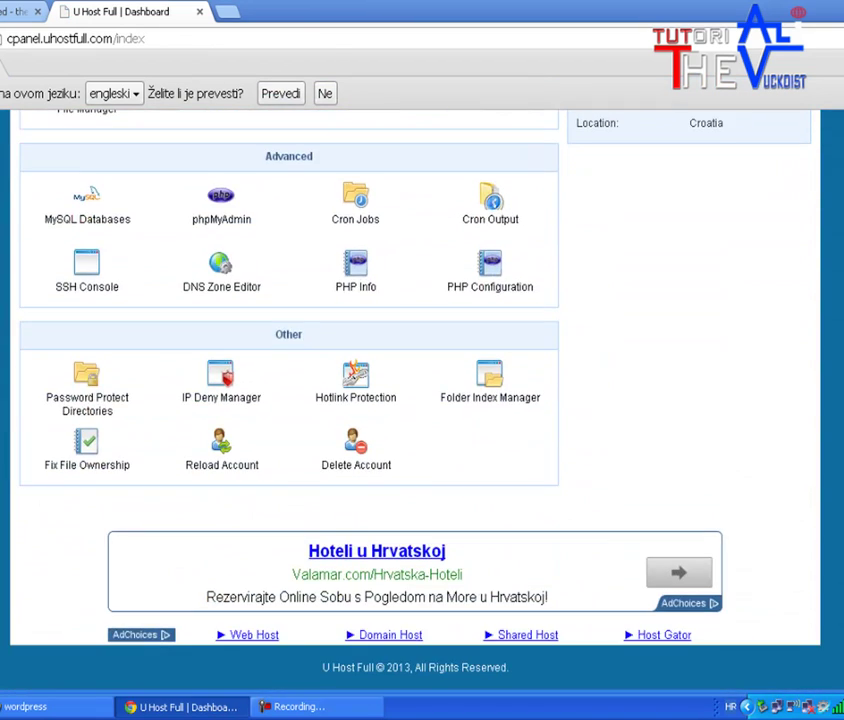
{"action": "scroll", "coordinate": [288, 400], "scroll_direction": "up", "scroll_amount": 13}
{"action": "scroll", "coordinate": [413, 400], "scroll_direction": "down", "scroll_amount": 3}
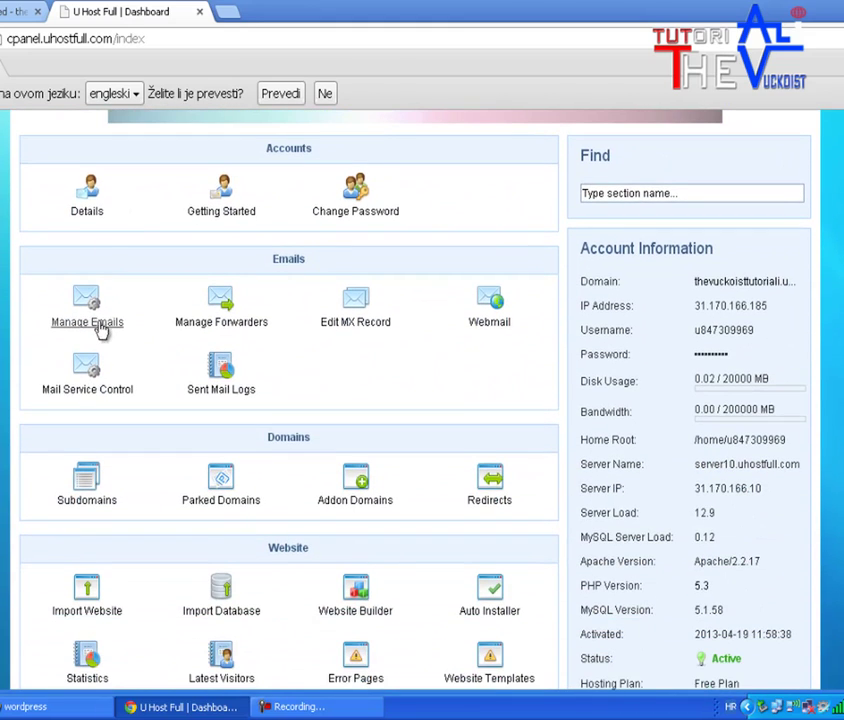
{"action": "scroll", "coordinate": [288, 400], "scroll_direction": "down", "scroll_amount": 1}
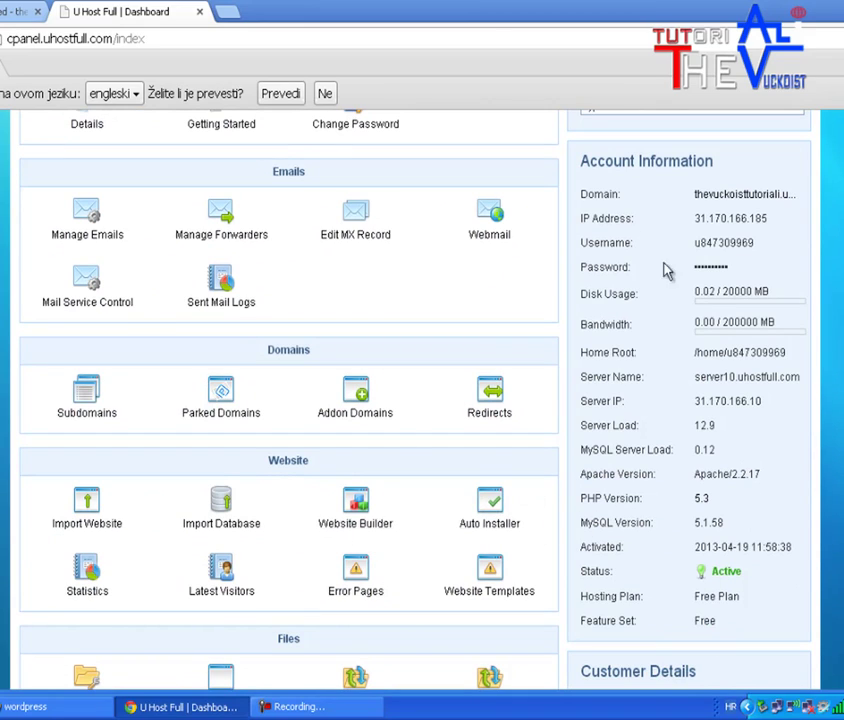
{"action": "scroll", "coordinate": [288, 400], "scroll_direction": "down", "scroll_amount": 7}
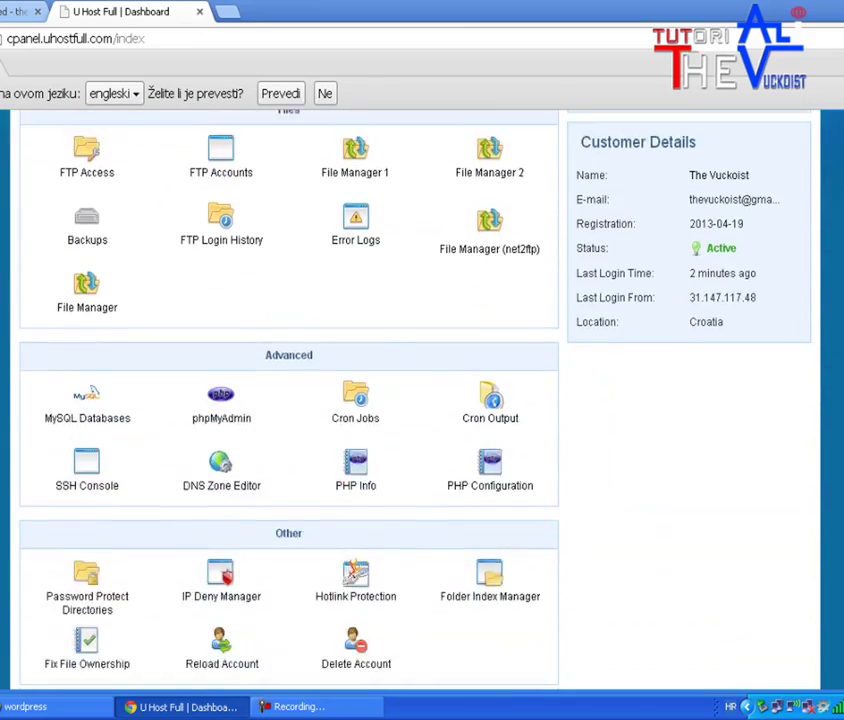
{"action": "scroll", "coordinate": [288, 400], "scroll_direction": "up", "scroll_amount": 10}
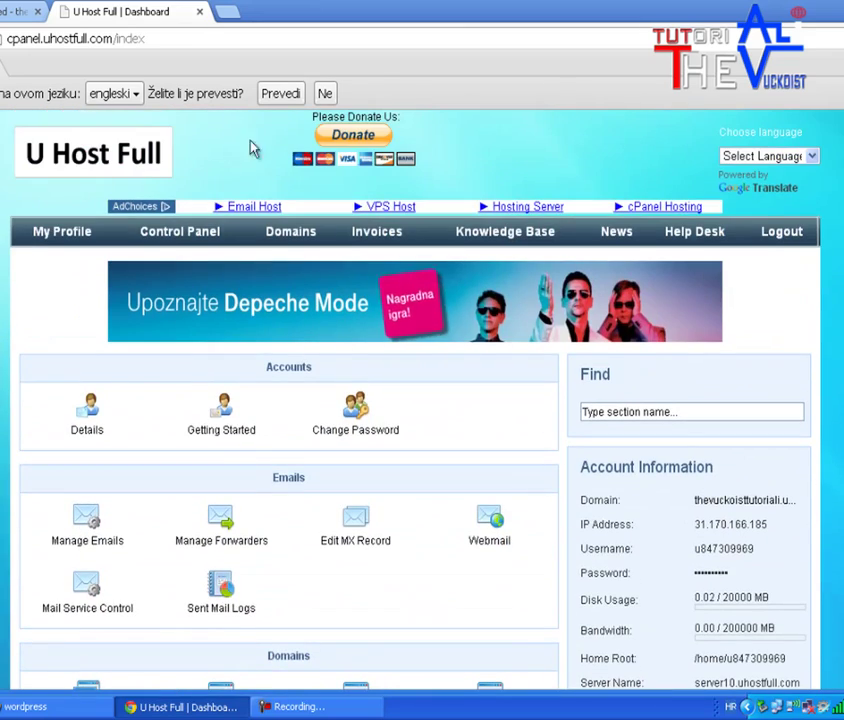
{"action": "left_click", "coordinate": [18, 11]}
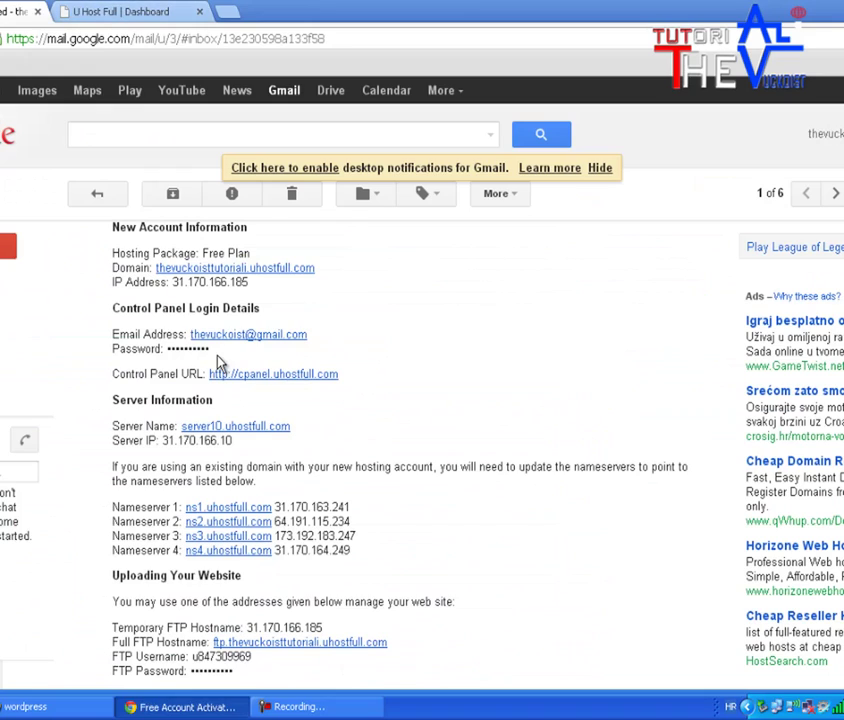
Follow the cpanel link in the 'Free Account Activated' email and switch to the U Host Full login tab.
{"action": "scroll", "coordinate": [210, 340], "scroll_direction": "up", "scroll_amount": 3}
{"action": "left_click", "coordinate": [100, 10]}
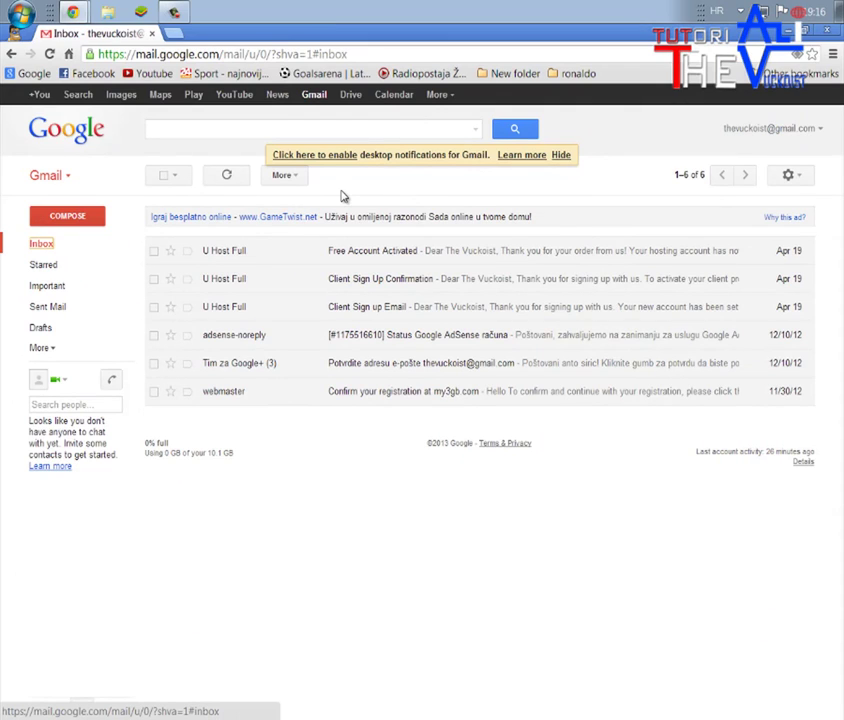
{"action": "left_click", "coordinate": [340, 258]}
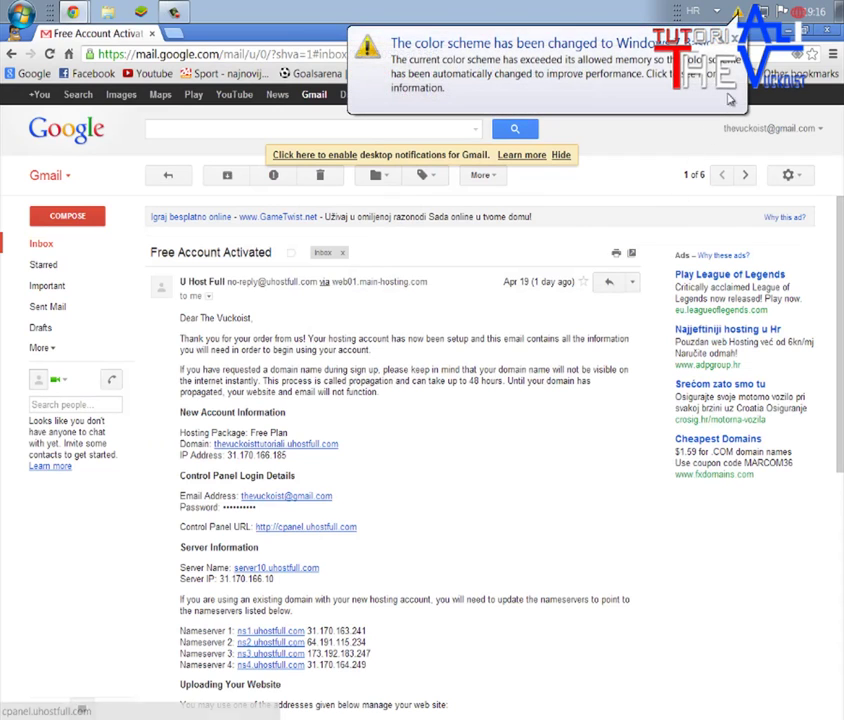
{"action": "left_click", "coordinate": [322, 528]}
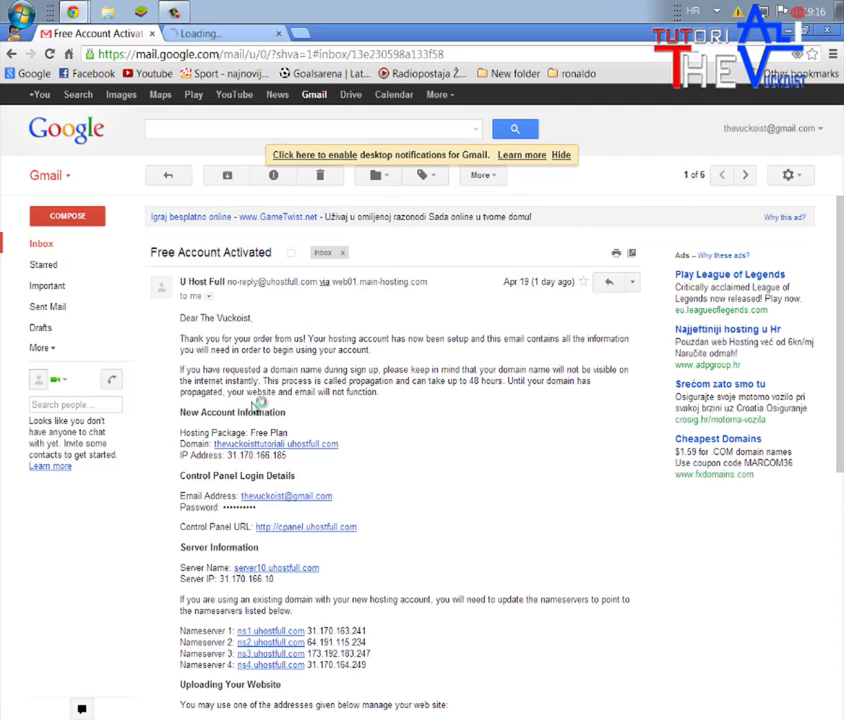
{"action": "left_click", "coordinate": [100, 35]}
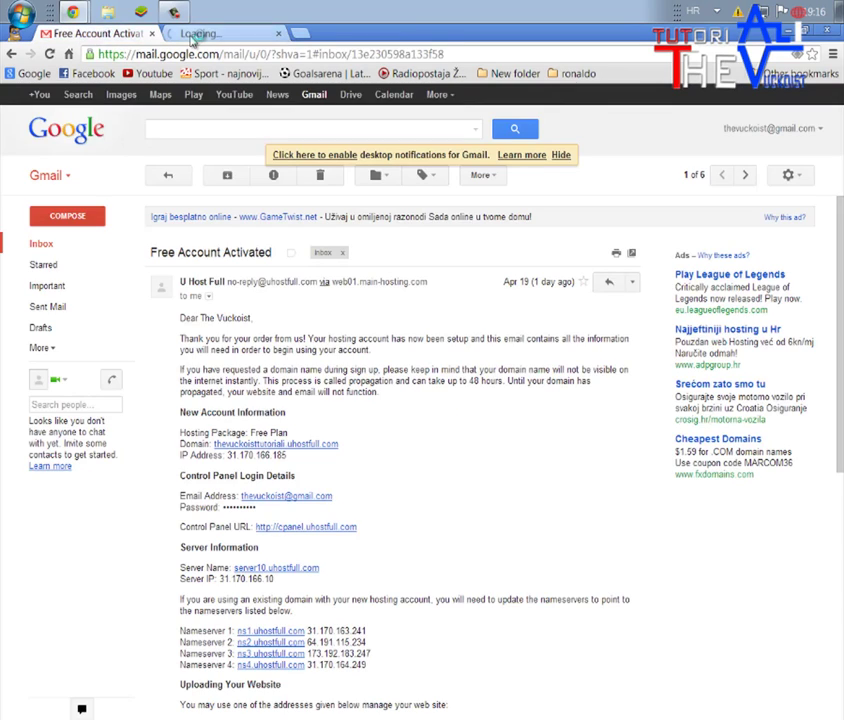
{"action": "left_click", "coordinate": [193, 36]}
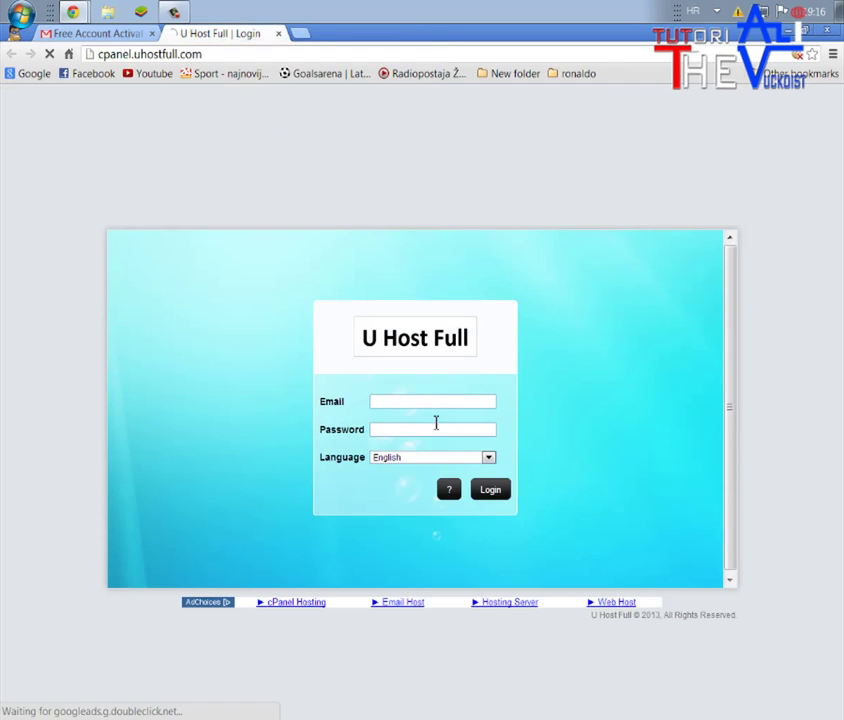
Log into U Host Full with the account e-mail and password.
{"action": "left_click", "coordinate": [431, 406]}
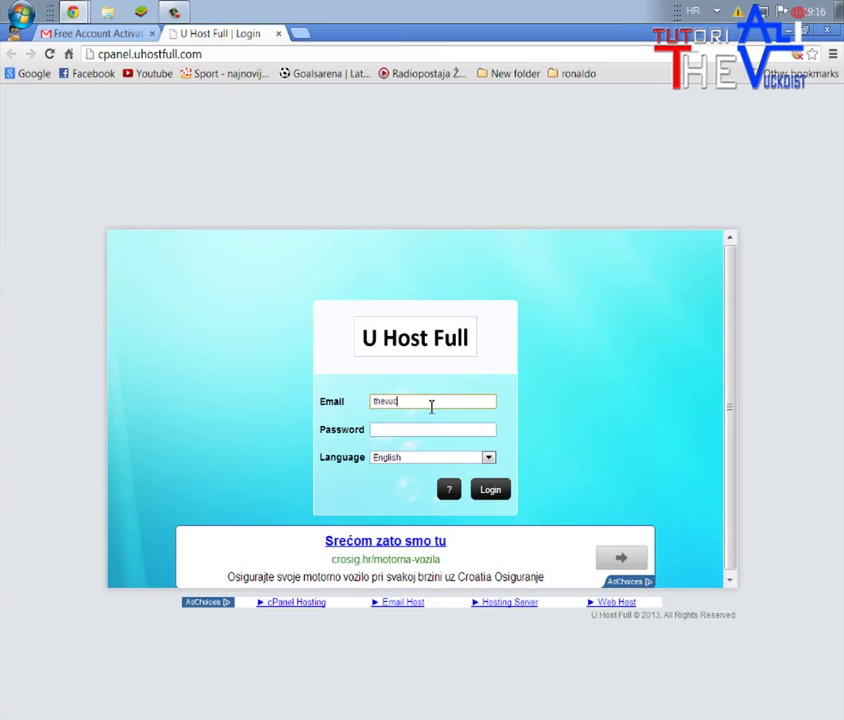
{"action": "key", "text": "Tab"}
{"action": "type", "text": "********"}
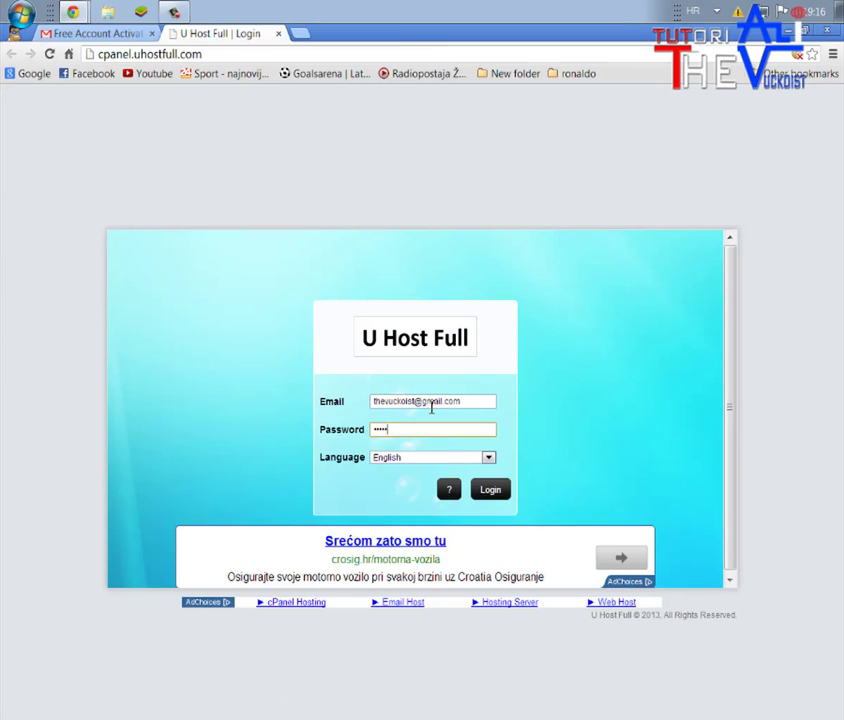
{"action": "key", "text": "Return"}
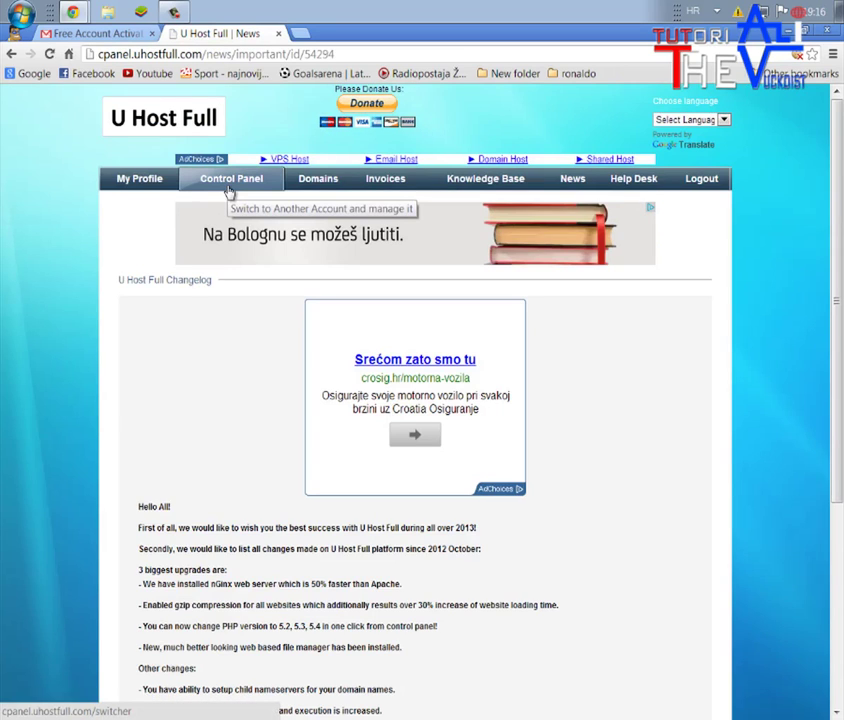
Switch into the free-plan hosting account and scroll its dashboard to the Website section.
{"action": "left_click", "coordinate": [230, 188]}
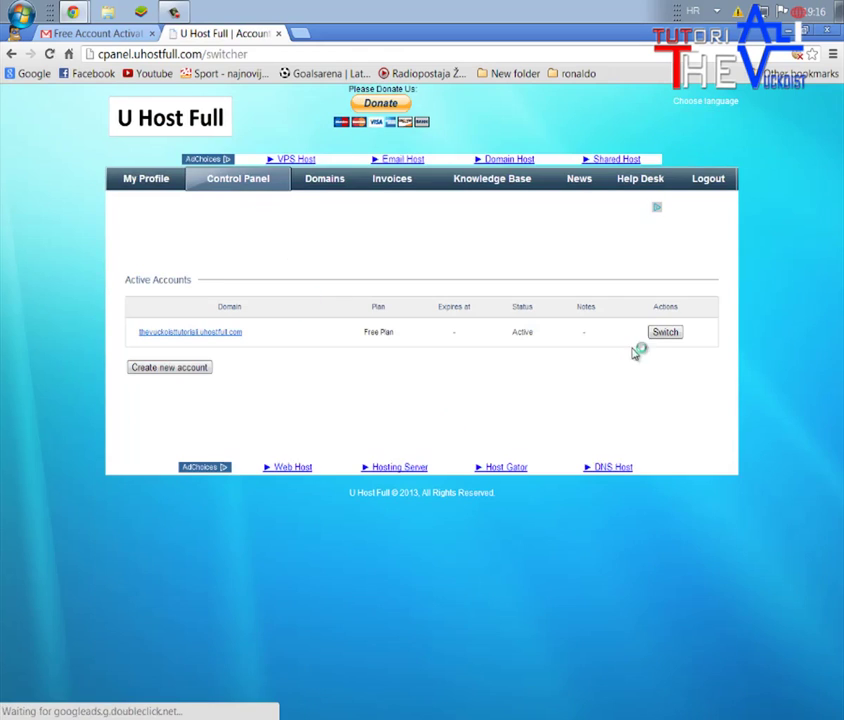
{"action": "left_click", "coordinate": [658, 334]}
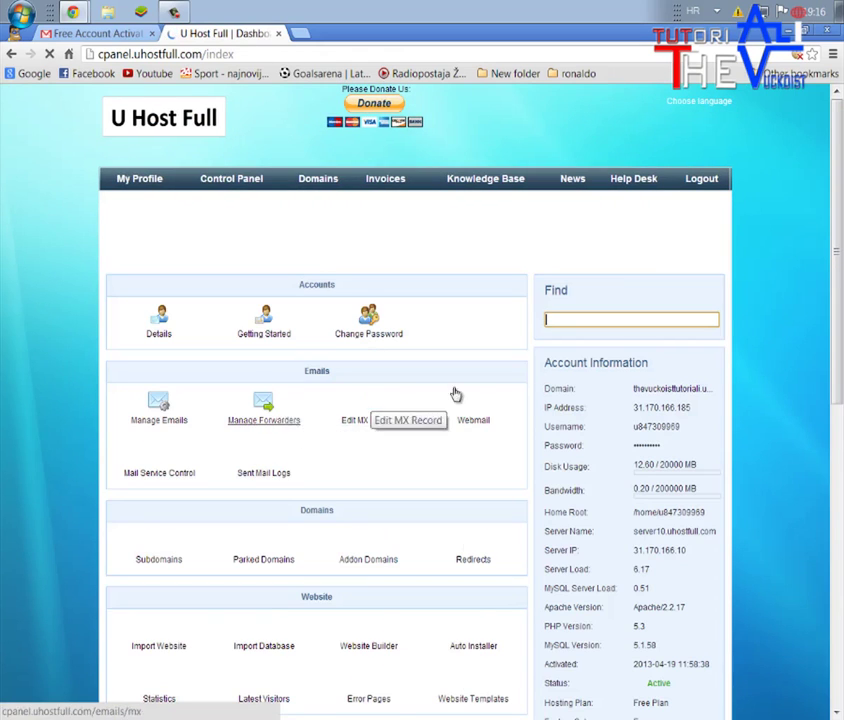
{"action": "scroll", "coordinate": [400, 338], "scroll_direction": "down", "scroll_amount": 1}
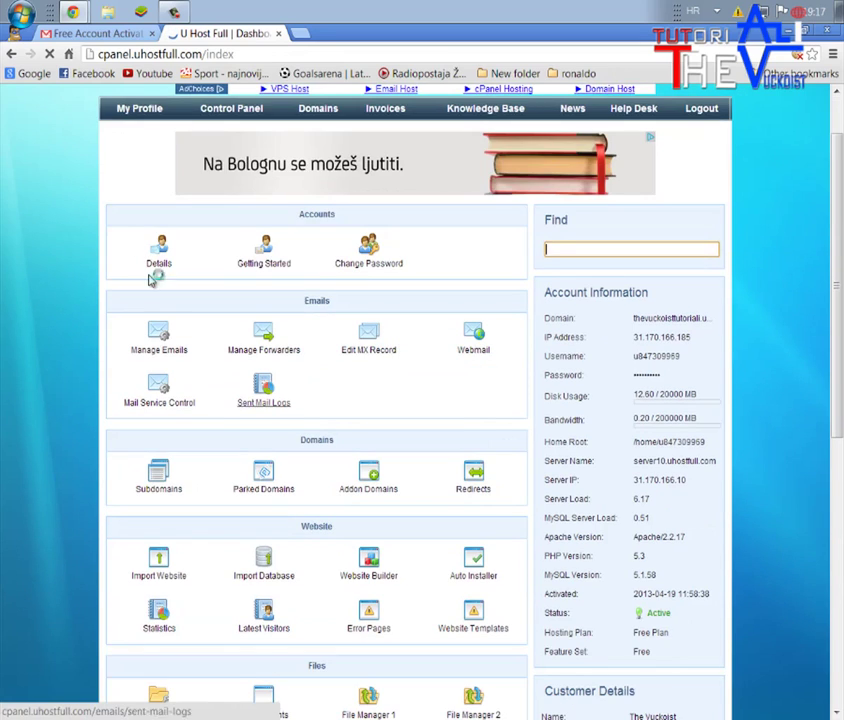
{"action": "scroll", "coordinate": [482, 482], "scroll_direction": "down", "scroll_amount": 1}
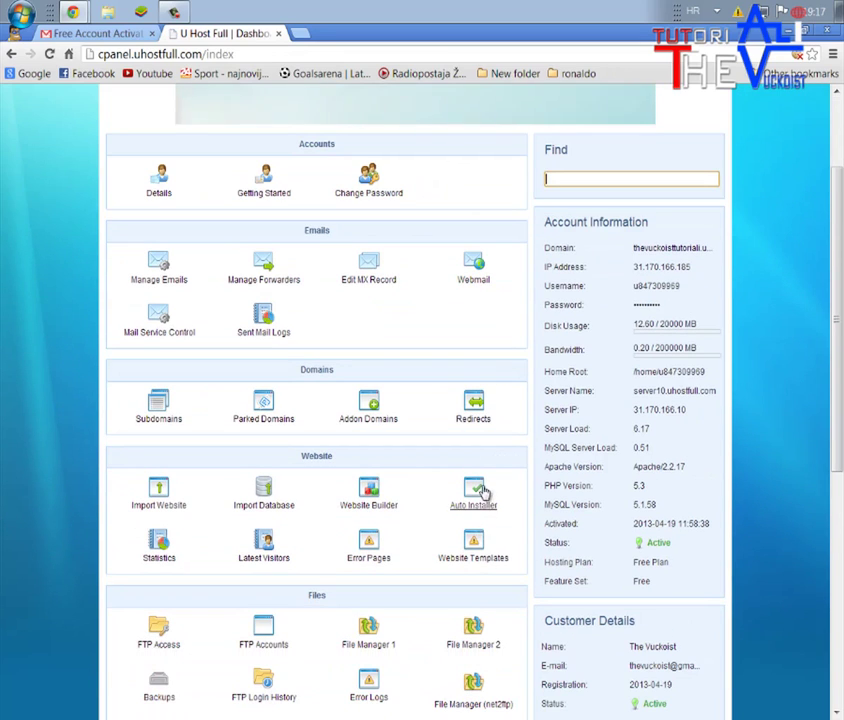
Choose WordPress in the website Auto Installer.
{"action": "left_click", "coordinate": [483, 512]}
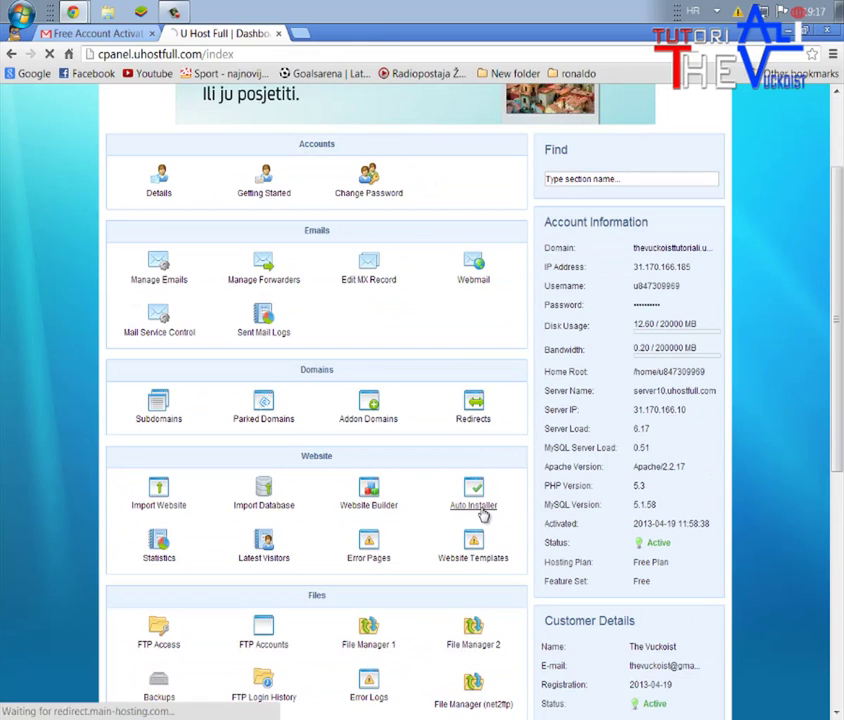
{"action": "scroll", "coordinate": [404, 318], "scroll_direction": "down", "scroll_amount": 2}
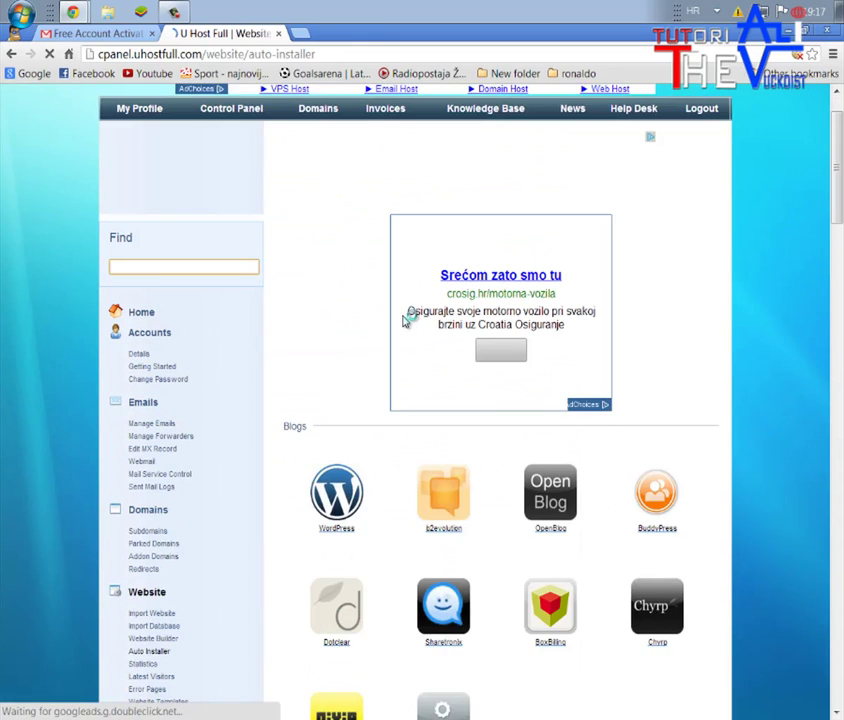
{"action": "scroll", "coordinate": [814, 175], "scroll_direction": "up", "scroll_amount": 2}
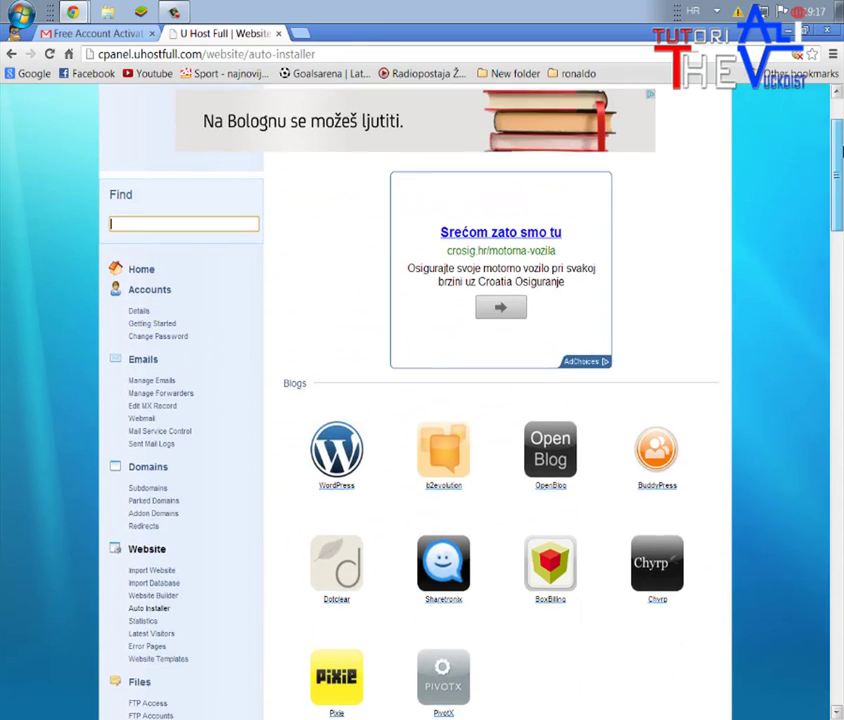
{"action": "scroll", "coordinate": [505, 550], "scroll_direction": "down", "scroll_amount": 1}
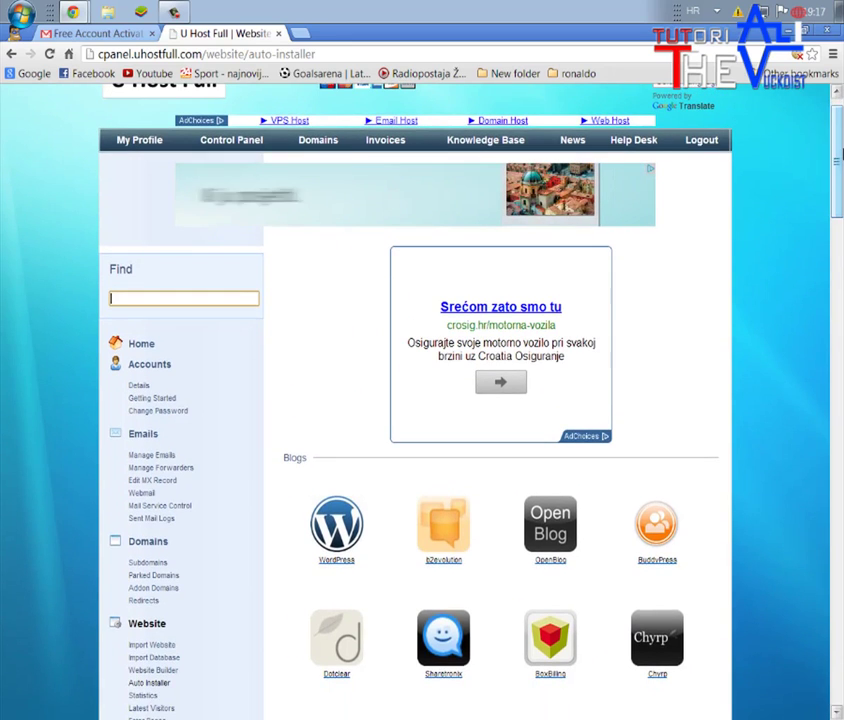
{"action": "left_click", "coordinate": [347, 562]}
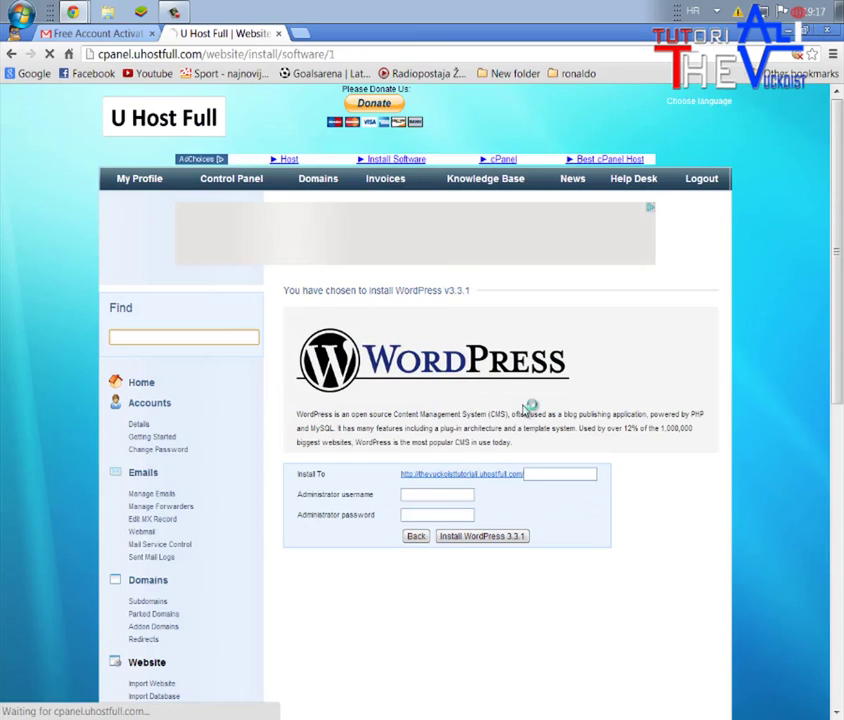
Fill in administrator username 'admin' and a password, then install WordPress 3.3.1.
{"action": "left_click", "coordinate": [425, 496]}
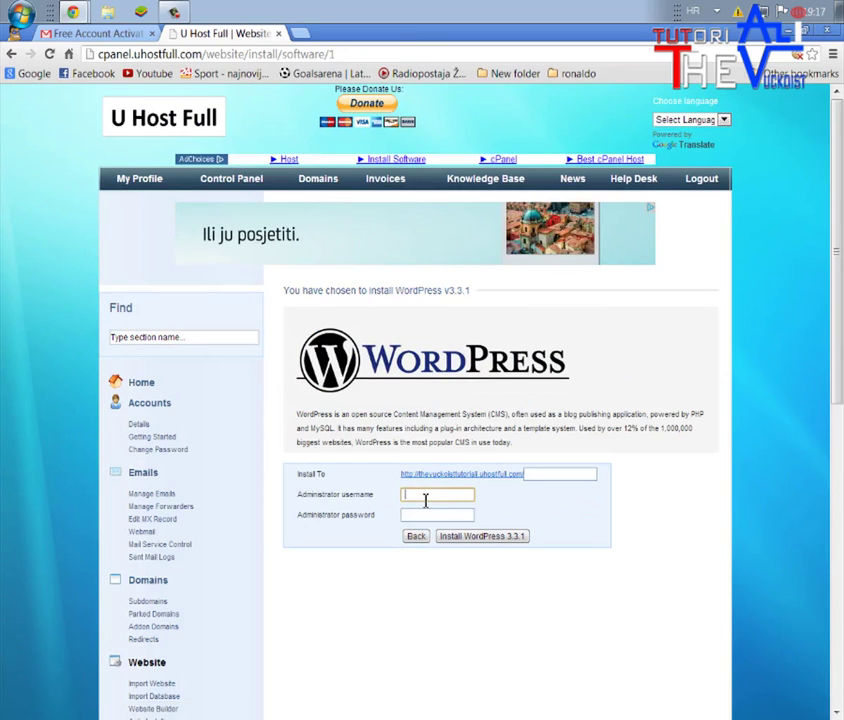
{"action": "key", "text": "Tab"}
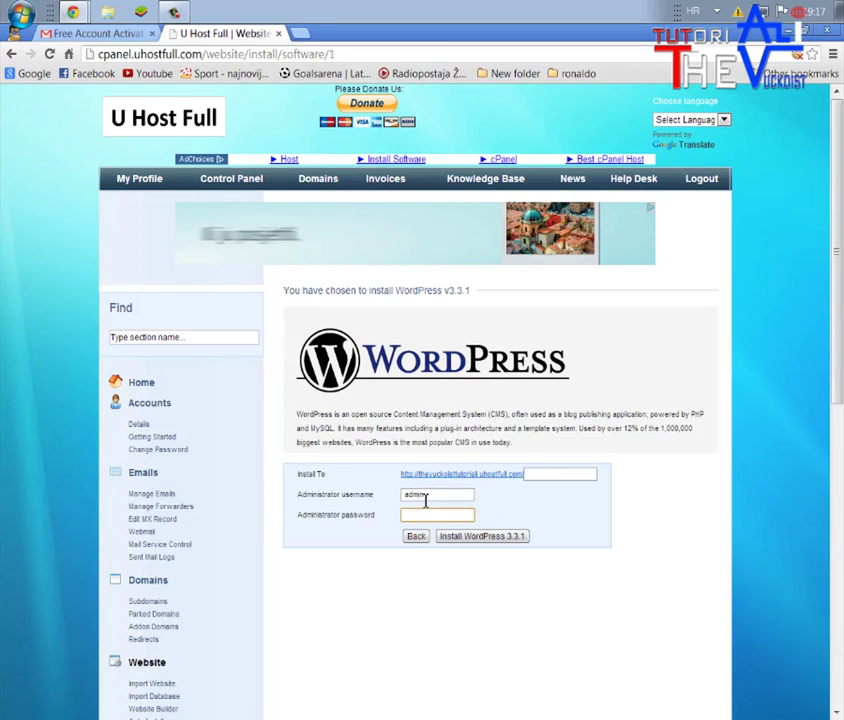
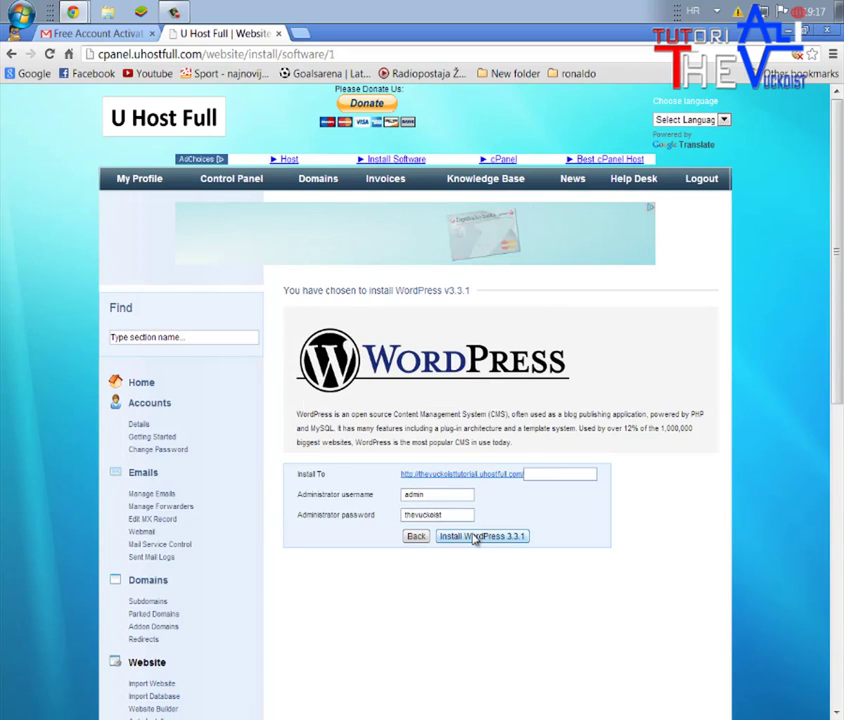
{"action": "left_click", "coordinate": [481, 536]}
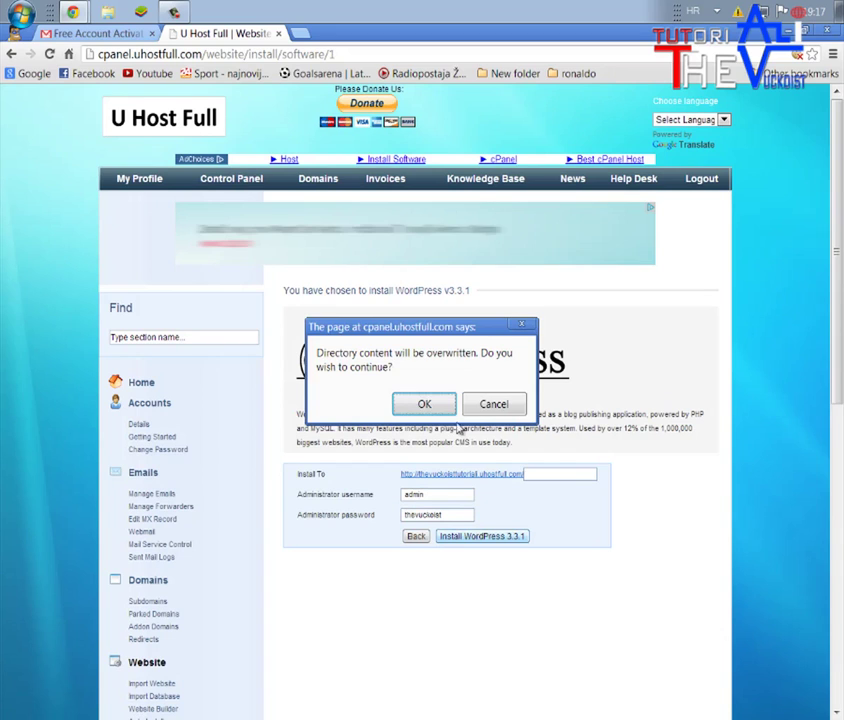
Confirm the directory overwrite to finish installing WordPress 3.3.1, then open the new blog's front page in a new tab.
{"action": "left_click", "coordinate": [427, 404]}
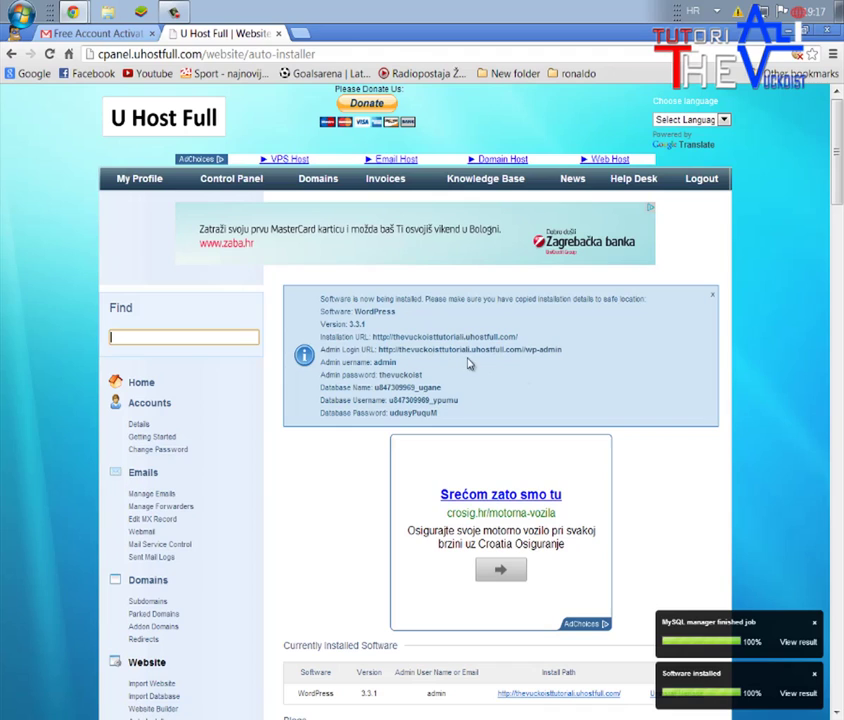
{"action": "left_click_drag", "start_coordinate": [517, 338], "coordinate": [371, 343]}
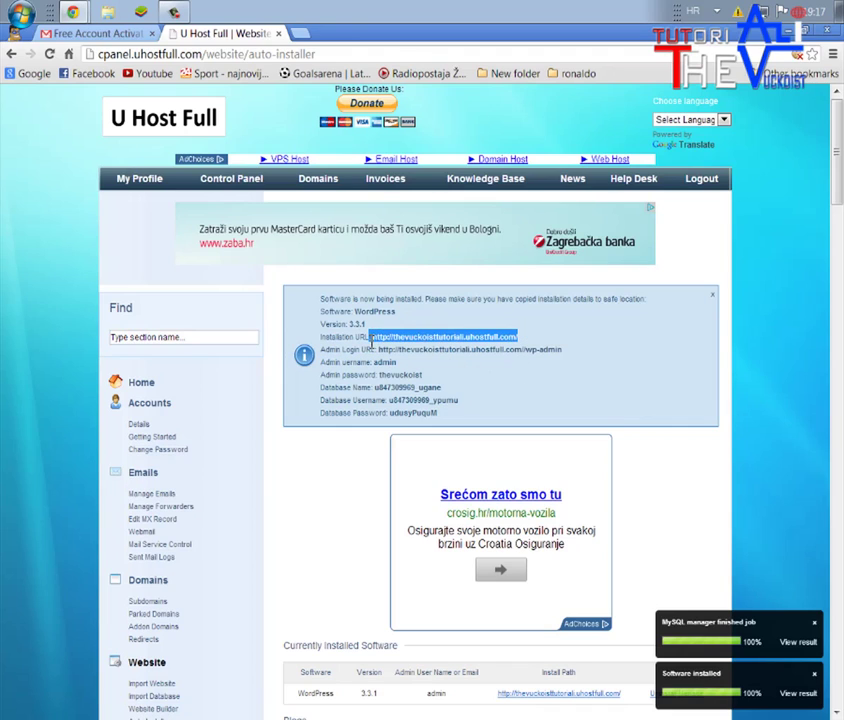
{"action": "right_click", "coordinate": [372, 343]}
{"action": "left_click", "coordinate": [420, 373]}
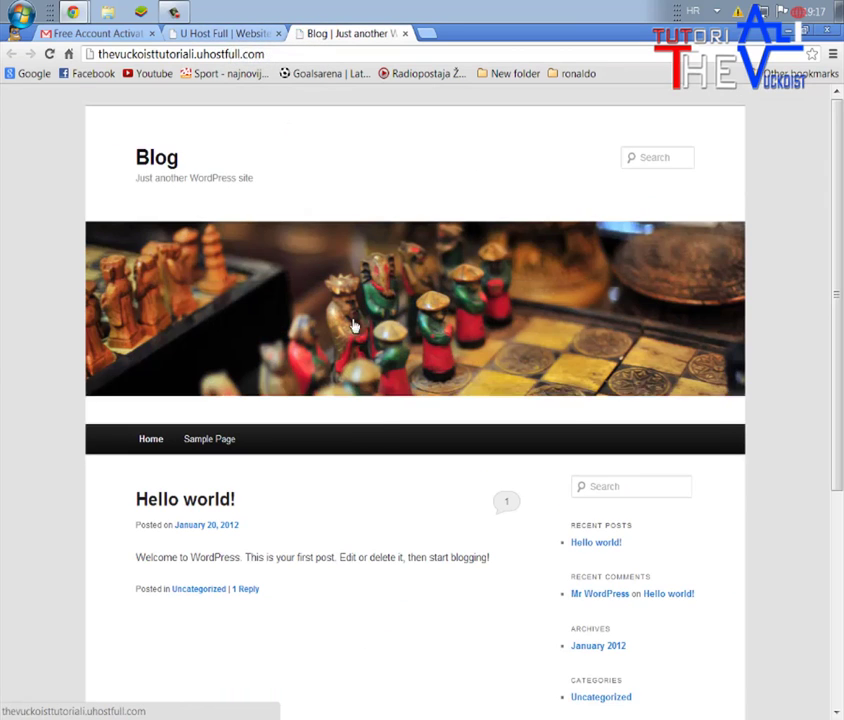
{"action": "scroll", "coordinate": [836, 184], "scroll_direction": "down", "scroll_amount": 1}
{"action": "scroll", "coordinate": [836, 200], "scroll_direction": "up", "scroll_amount": 1}
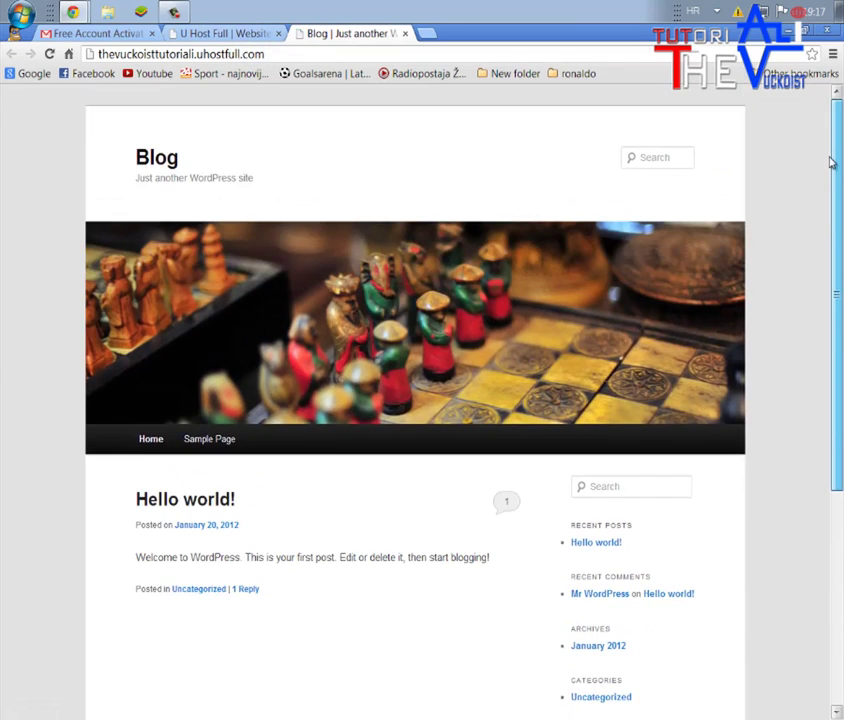
{"action": "scroll", "coordinate": [837, 230], "scroll_direction": "down", "scroll_amount": 3}
{"action": "scroll", "coordinate": [838, 266], "scroll_direction": "up", "scroll_amount": 1}
{"action": "scroll", "coordinate": [836, 196], "scroll_direction": "up", "scroll_amount": 3}
{"action": "scroll", "coordinate": [840, 294], "scroll_direction": "down", "scroll_amount": 3}
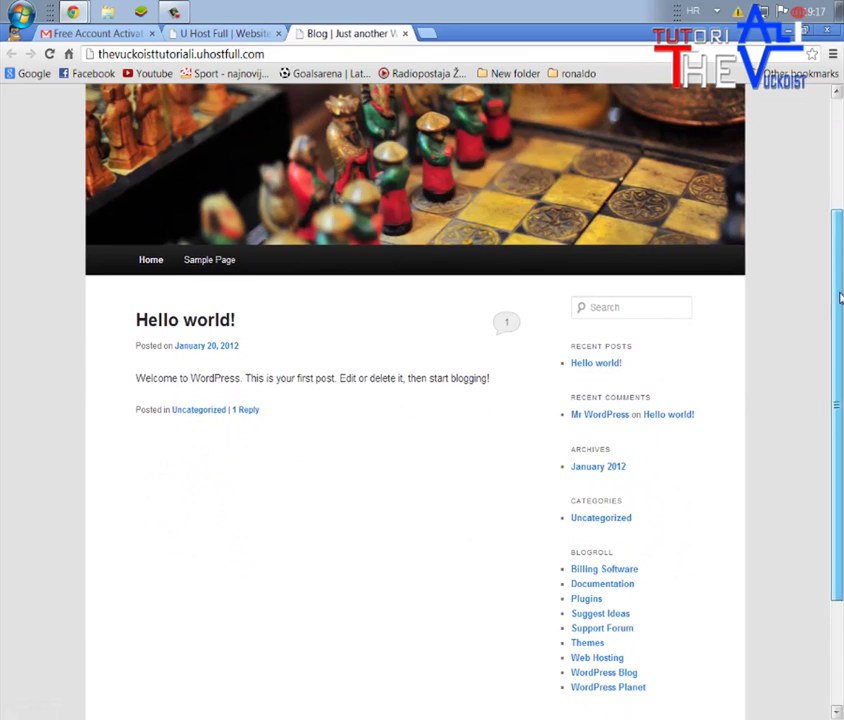
{"action": "scroll", "coordinate": [838, 280], "scroll_direction": "up", "scroll_amount": 4}
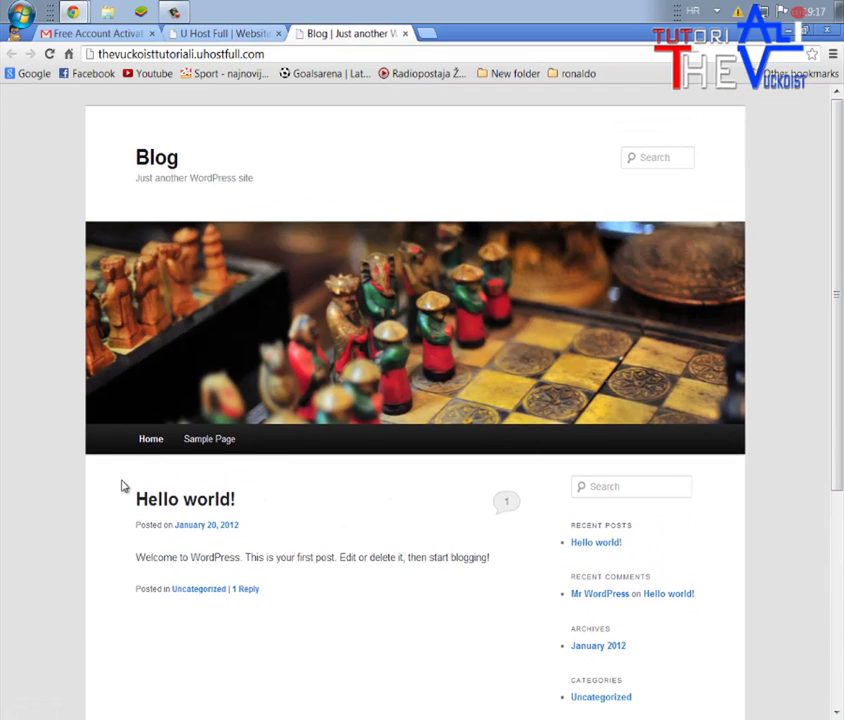
Go to the admin area by appending /wp-admin to the blog address.
{"action": "left_click", "coordinate": [307, 57]}
{"action": "left_click", "coordinate": [307, 62]}
{"action": "type", "text": "/wp"}
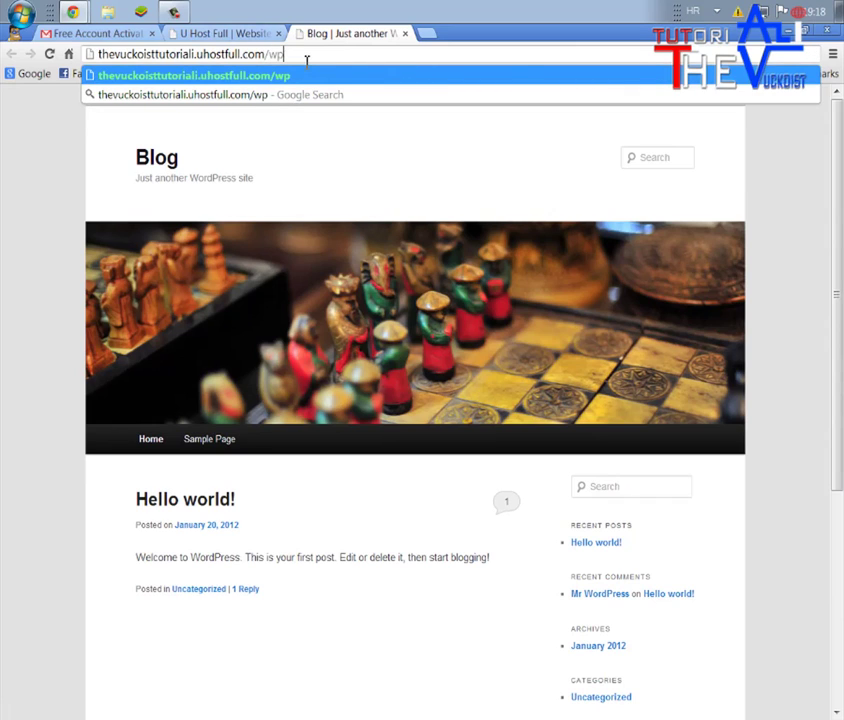
{"action": "type", "text": "-admin"}
{"action": "key", "text": "Return"}
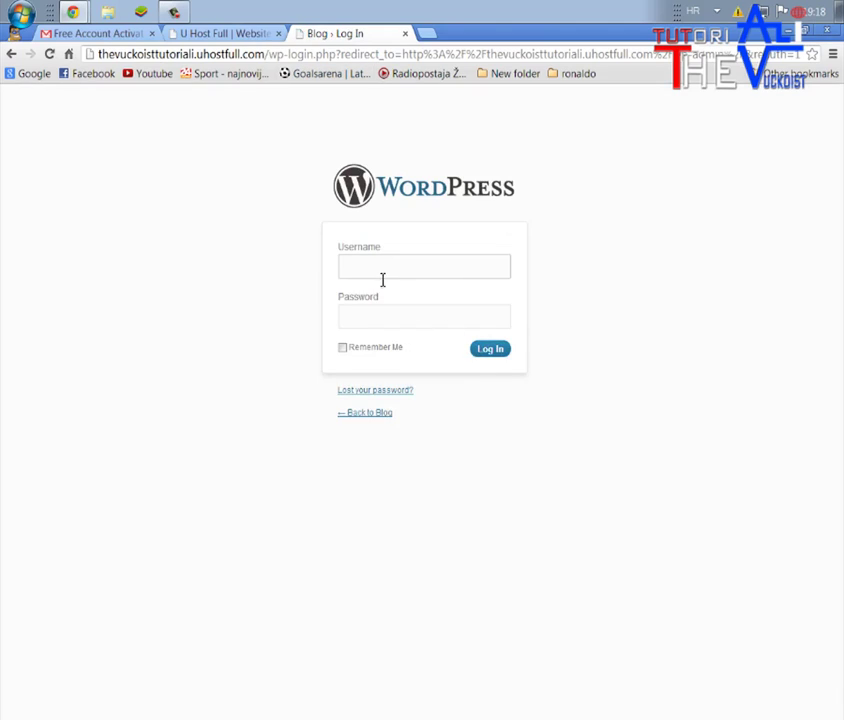
Log in with username admin and the account password.
{"action": "left_click", "coordinate": [402, 271]}
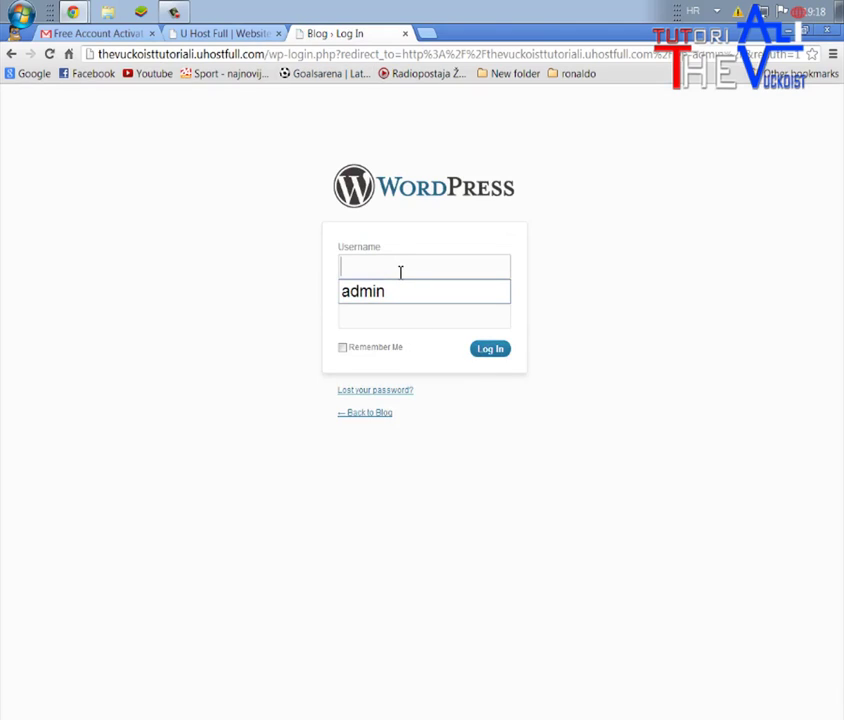
{"action": "type", "text": "admin"}
{"action": "key", "text": "Tab"}
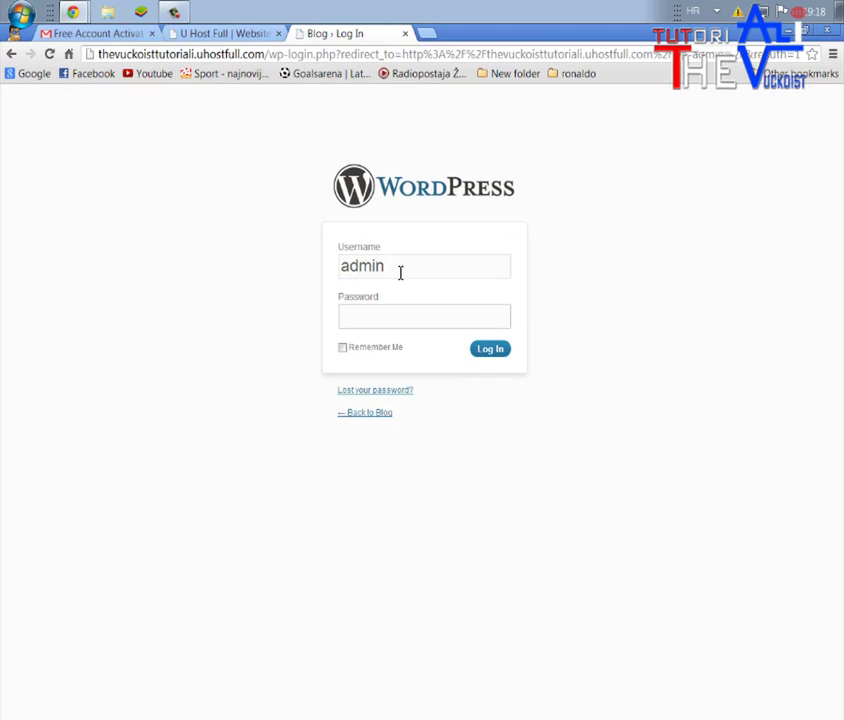
{"action": "key", "text": "Return"}
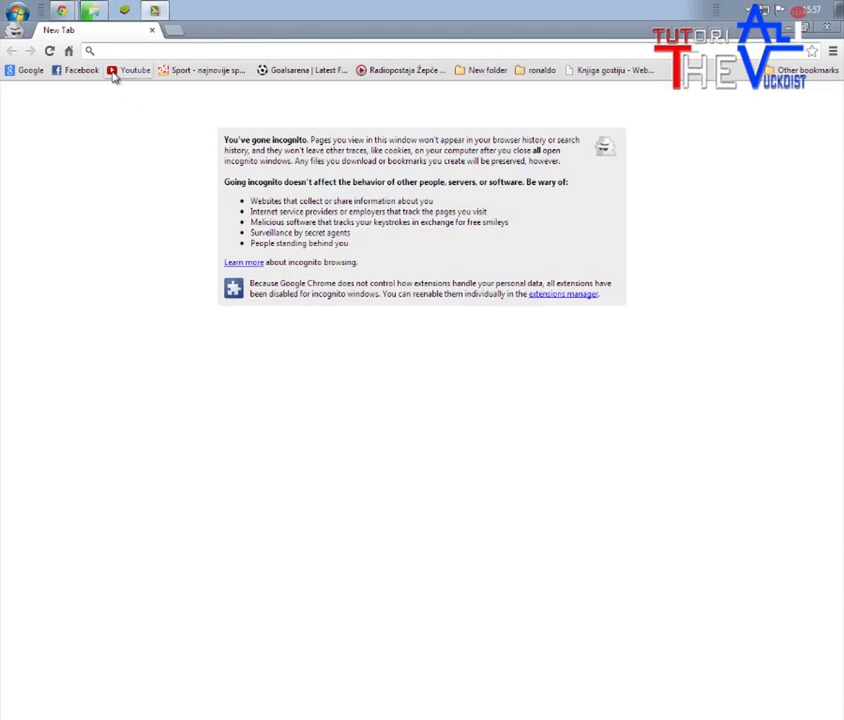
Open the blog's front page, then its /wp-admin login page.
{"action": "left_click", "coordinate": [111, 60]}
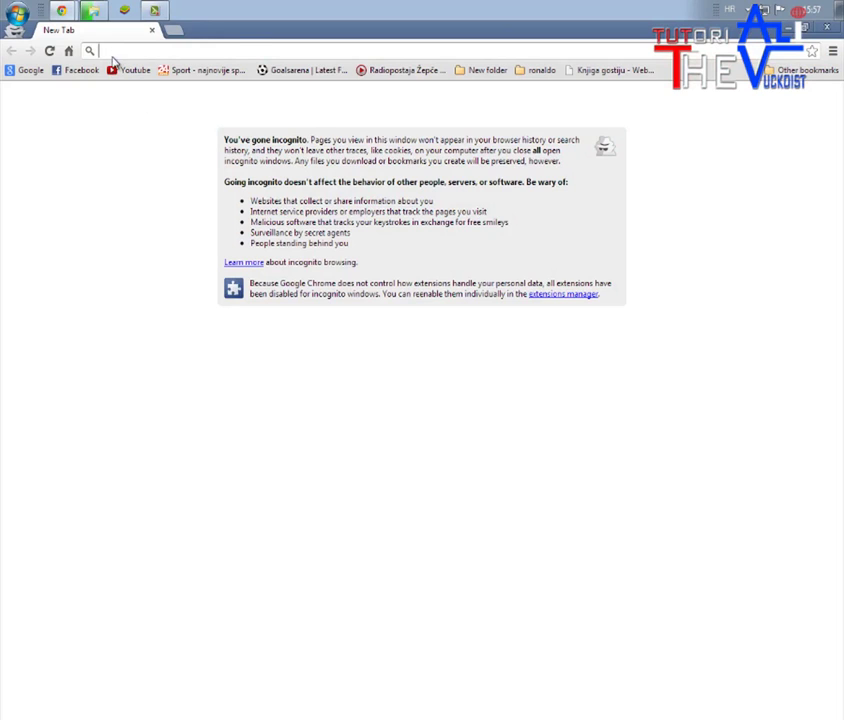
{"action": "type", "text": "THEVuckoisttutoriali.uhostfull.com"}
{"action": "key", "text": "Return"}
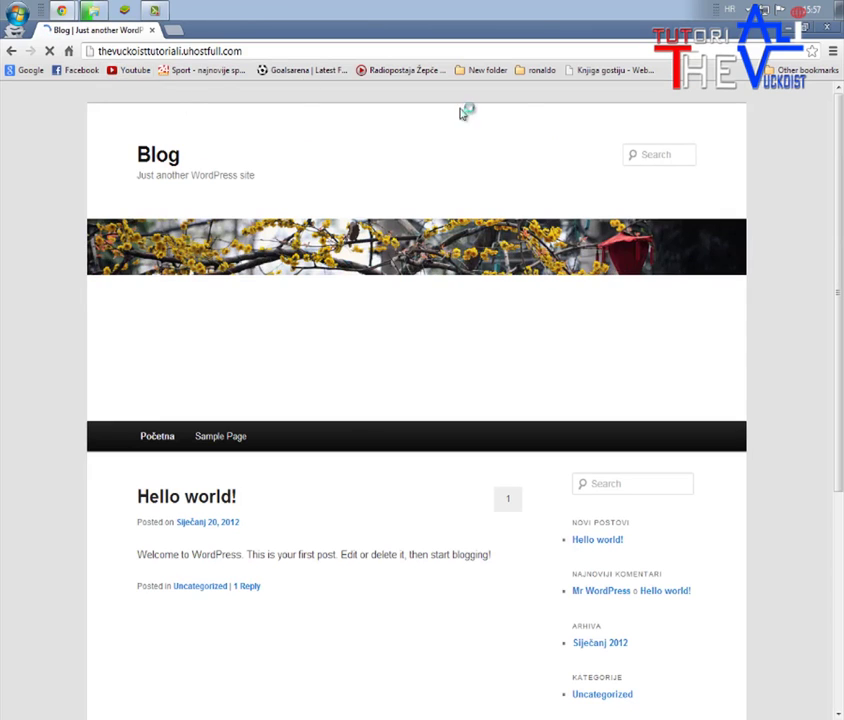
{"action": "left_click", "coordinate": [267, 51]}
{"action": "left_click", "coordinate": [267, 51]}
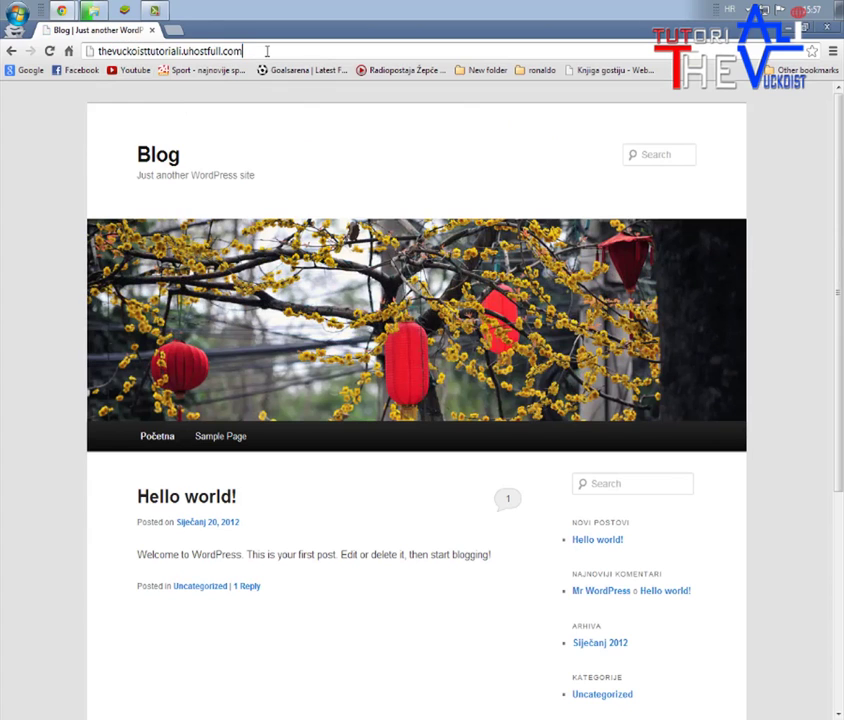
{"action": "type", "text": "/w"}
{"action": "key", "text": "Return"}
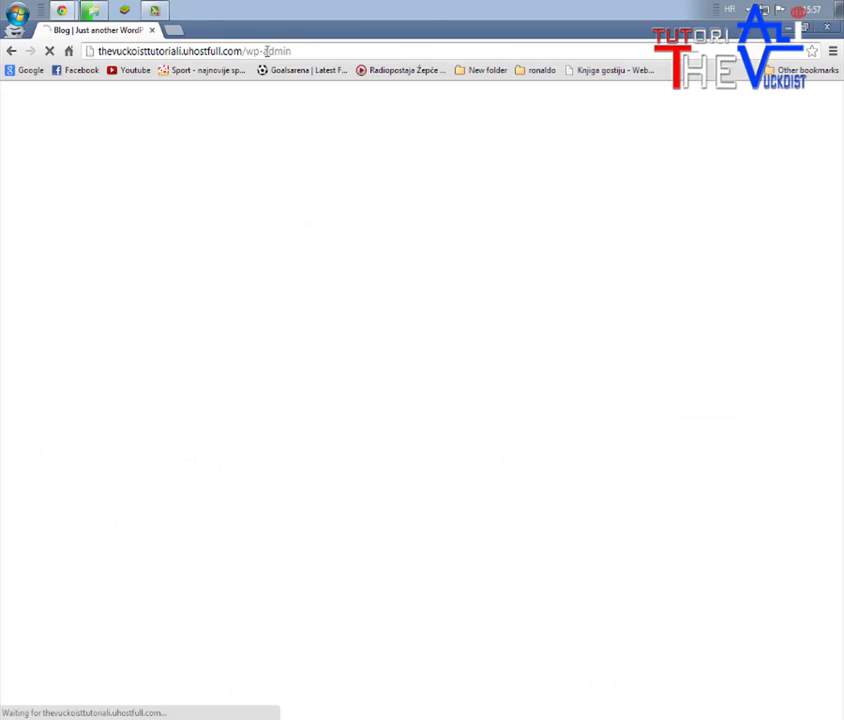
Log in using the saved autofill credentials and Prijavi se.
{"action": "left_click", "coordinate": [364, 260]}
{"action": "left_click", "coordinate": [350, 288]}
{"action": "left_click", "coordinate": [374, 312]}
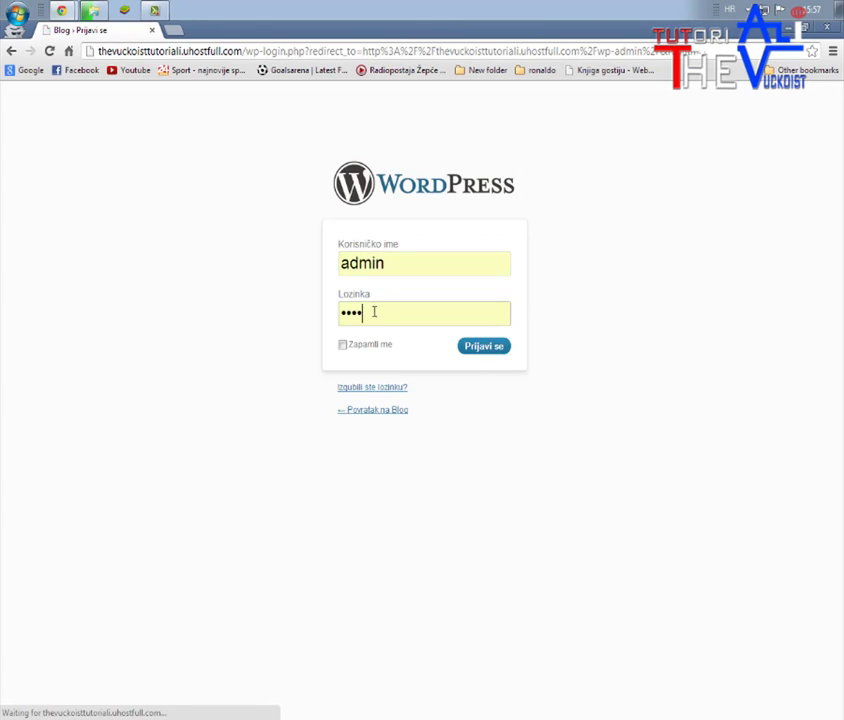
{"action": "left_click", "coordinate": [482, 350]}
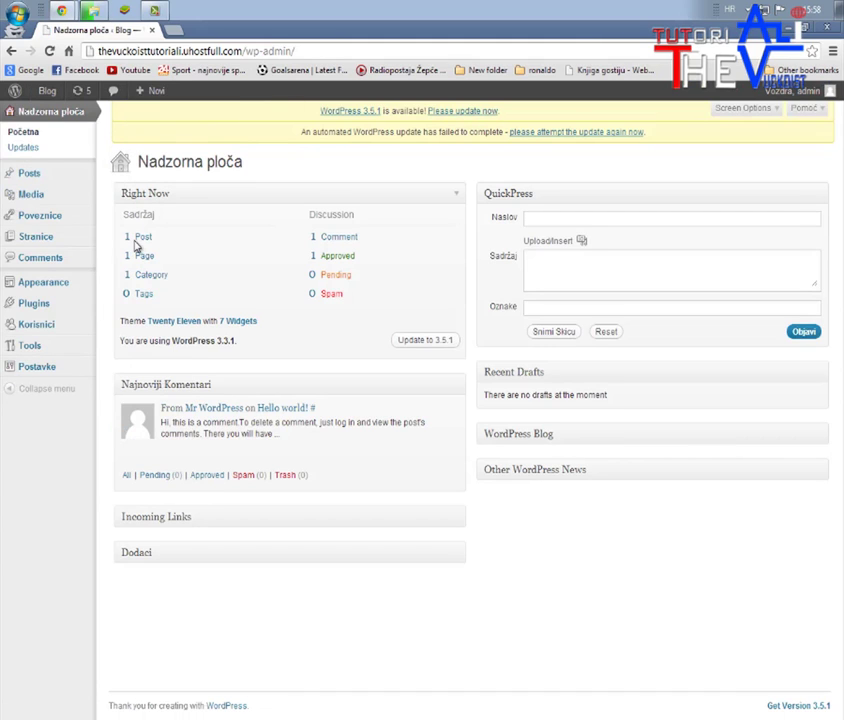
Start the core update to WordPress 3.5.1 from the Dashboard's 'Please update now' notice.
{"action": "mouse_move", "coordinate": [62, 10]}
{"action": "left_click", "coordinate": [74, 40]}
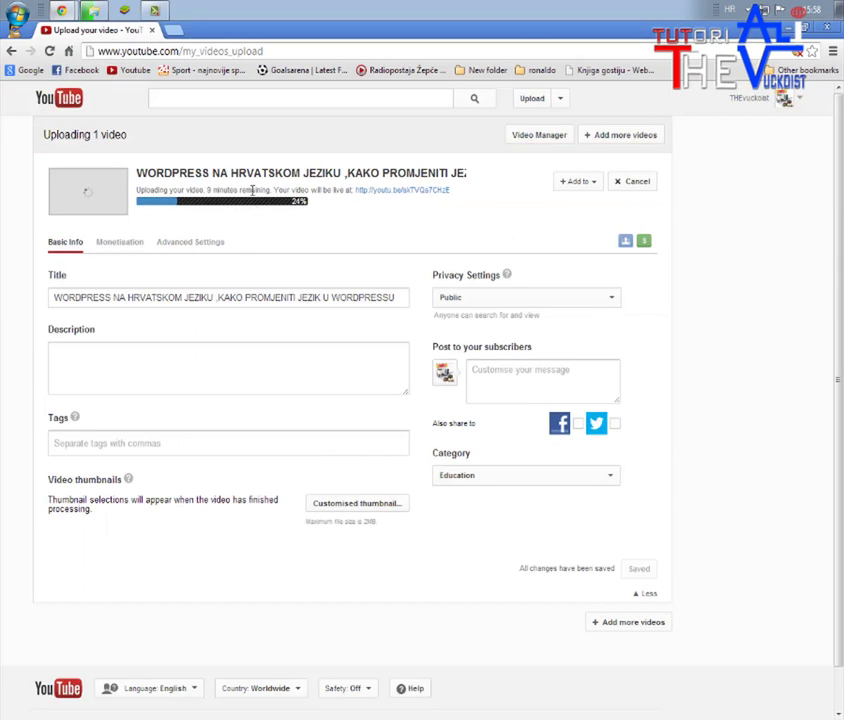
{"action": "mouse_move", "coordinate": [62, 10]}
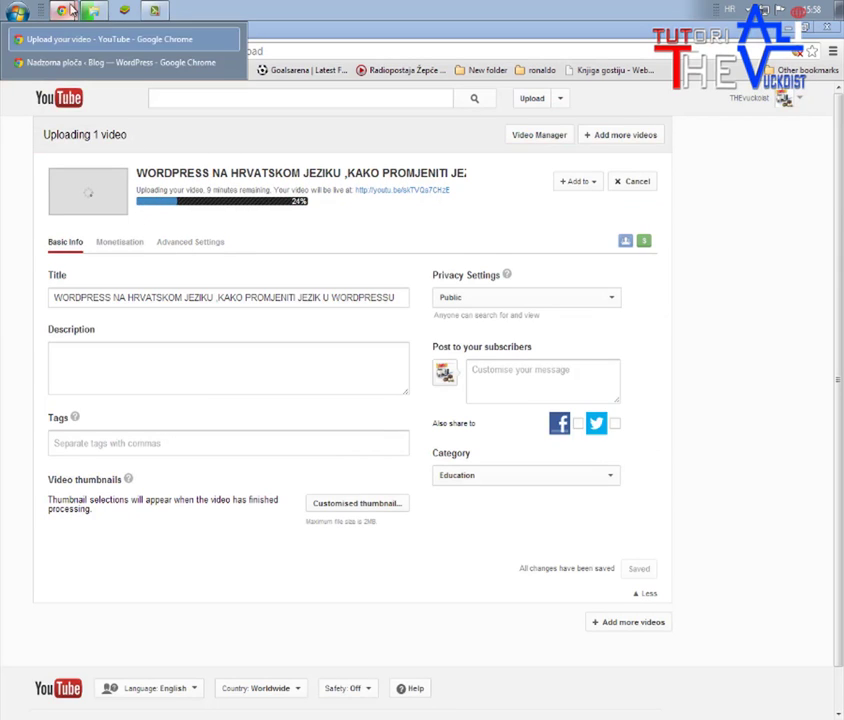
{"action": "left_click", "coordinate": [83, 63]}
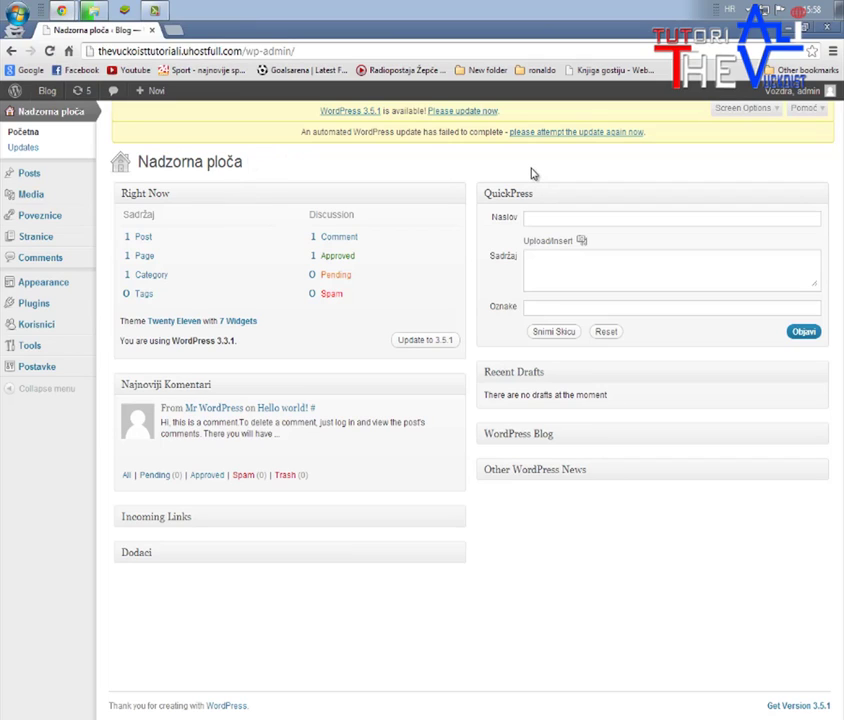
{"action": "left_click", "coordinate": [449, 119]}
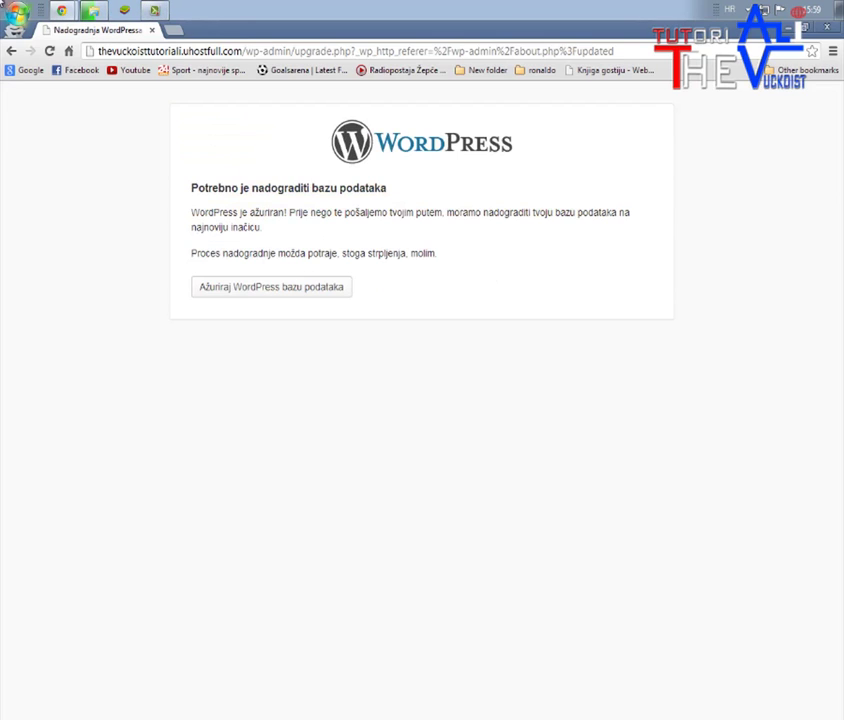
Run 'Ažuriraj WordPress bazu podataka' and continue with Nastavi once it completes.
{"action": "left_click", "coordinate": [258, 296]}
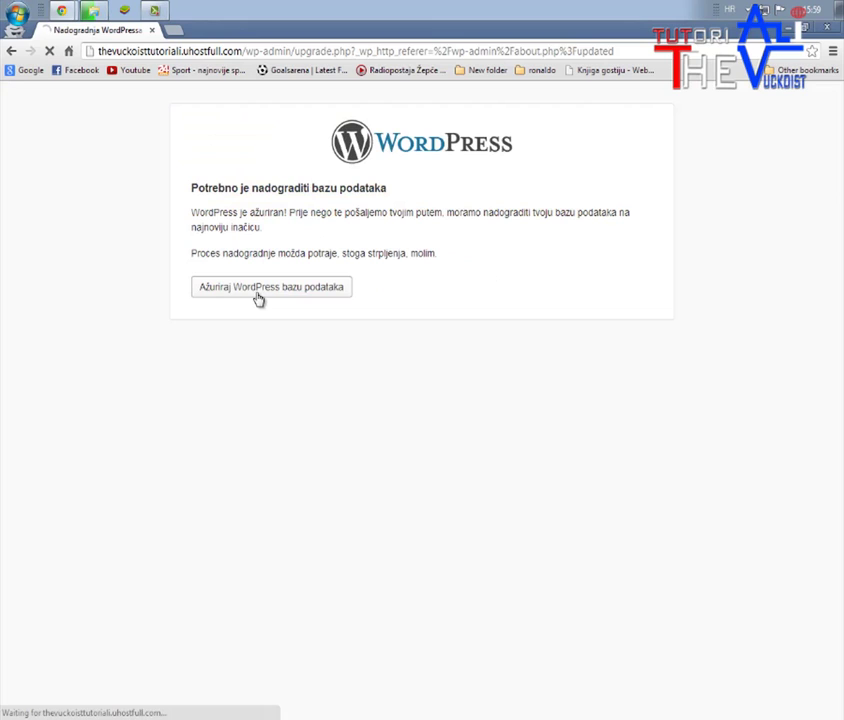
{"action": "mouse_move", "coordinate": [160, 10]}
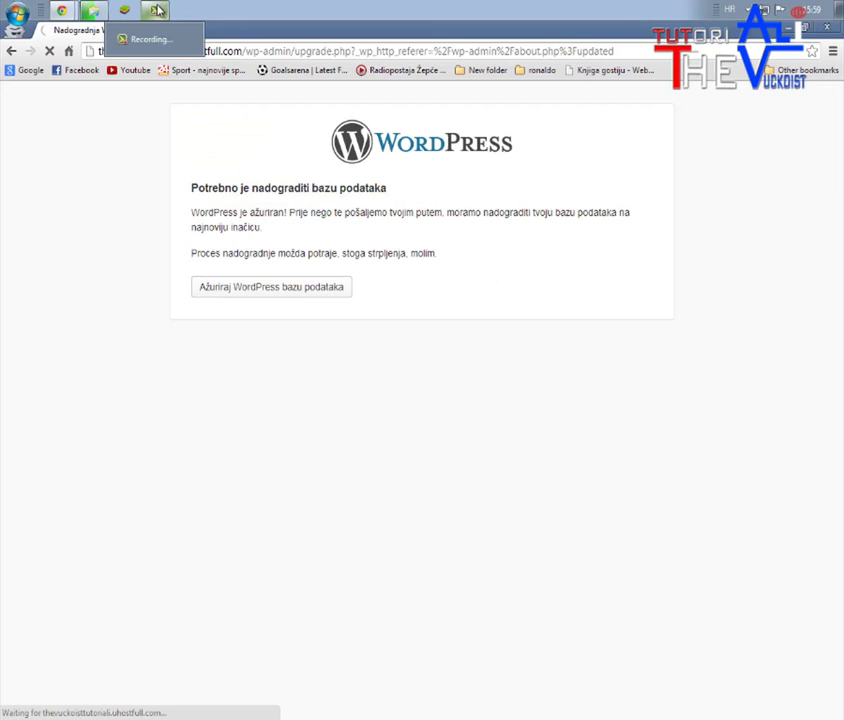
{"action": "left_click", "coordinate": [157, 10]}
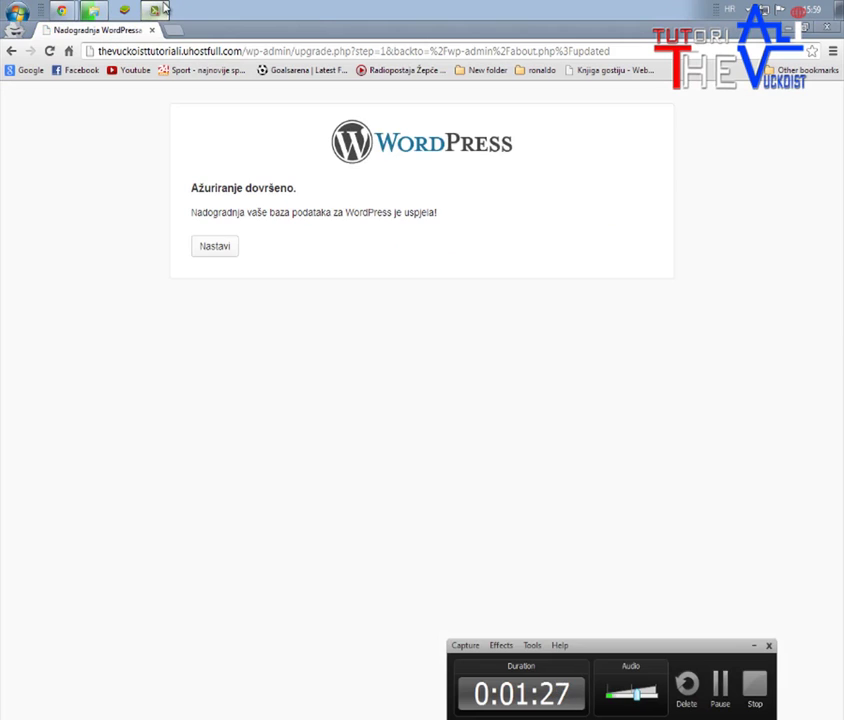
{"action": "left_click", "coordinate": [157, 10]}
{"action": "left_click", "coordinate": [218, 252]}
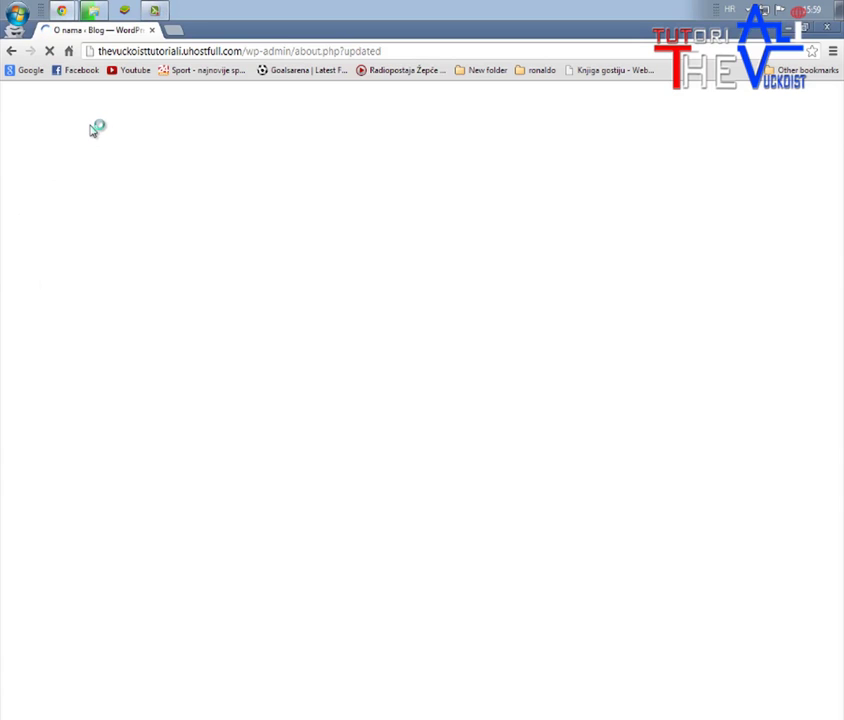
Open the live site in a second tab, then return to admin and go to Izgled > Teme.
{"action": "middle_click", "coordinate": [44, 91]}
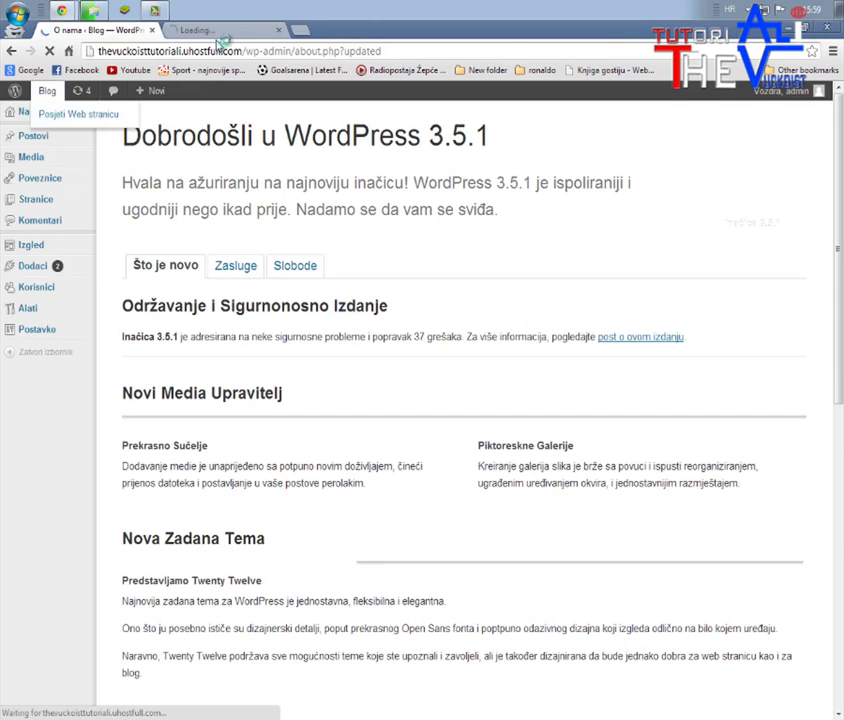
{"action": "left_click", "coordinate": [220, 35]}
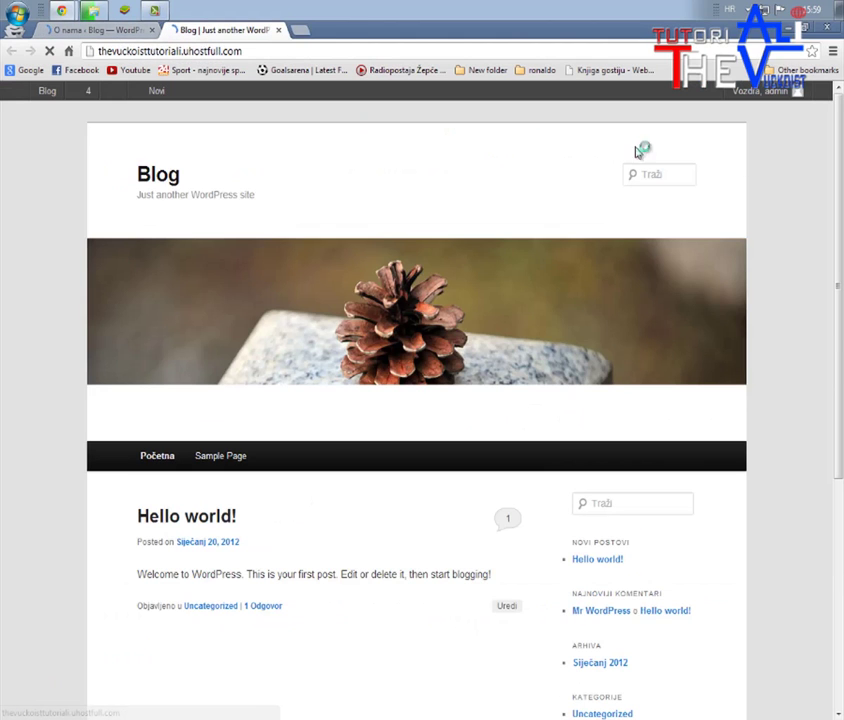
{"action": "left_click", "coordinate": [125, 30]}
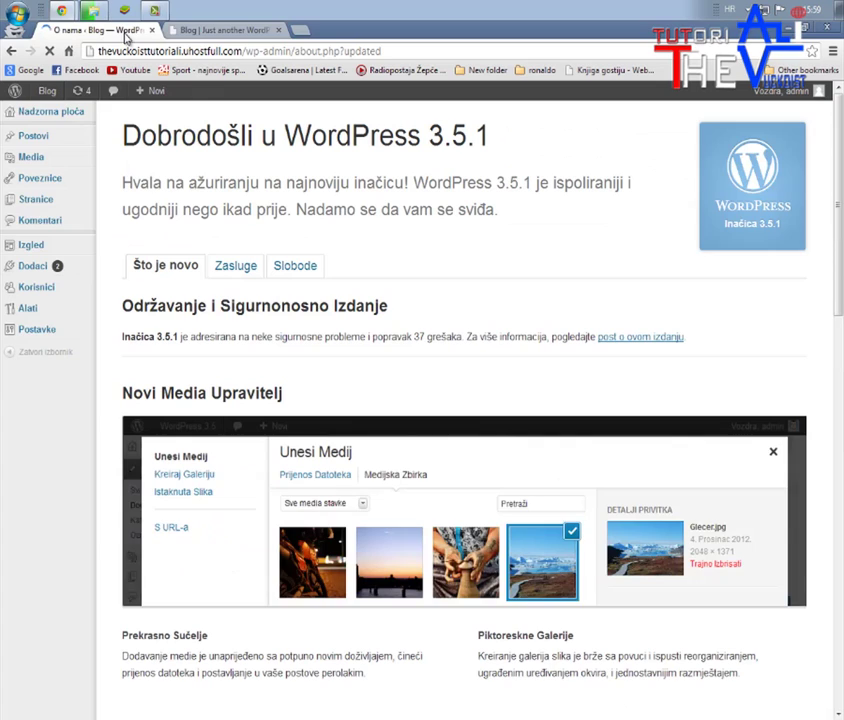
{"action": "mouse_move", "coordinate": [33, 244]}
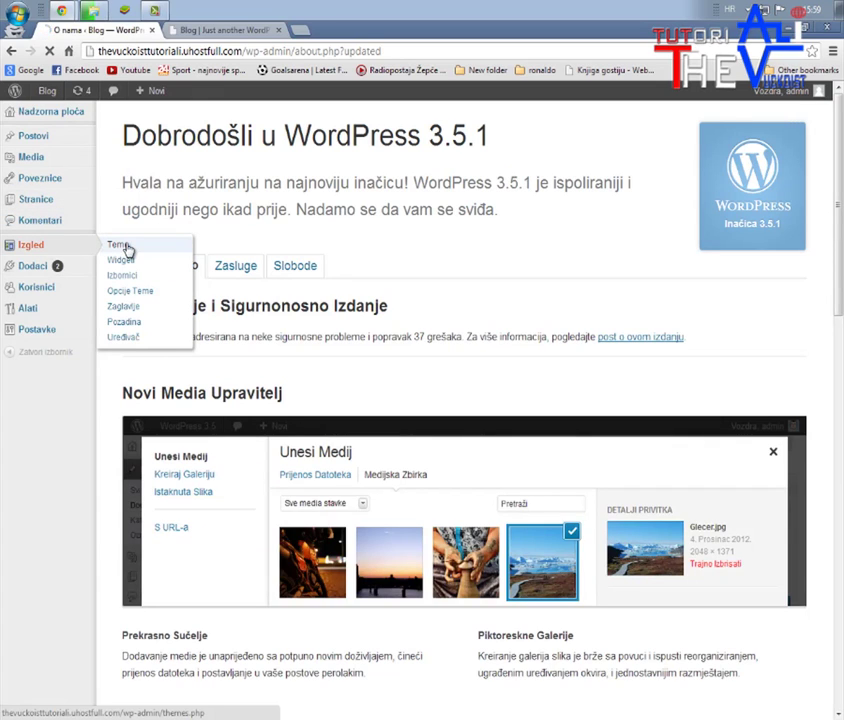
{"action": "left_click", "coordinate": [127, 248]}
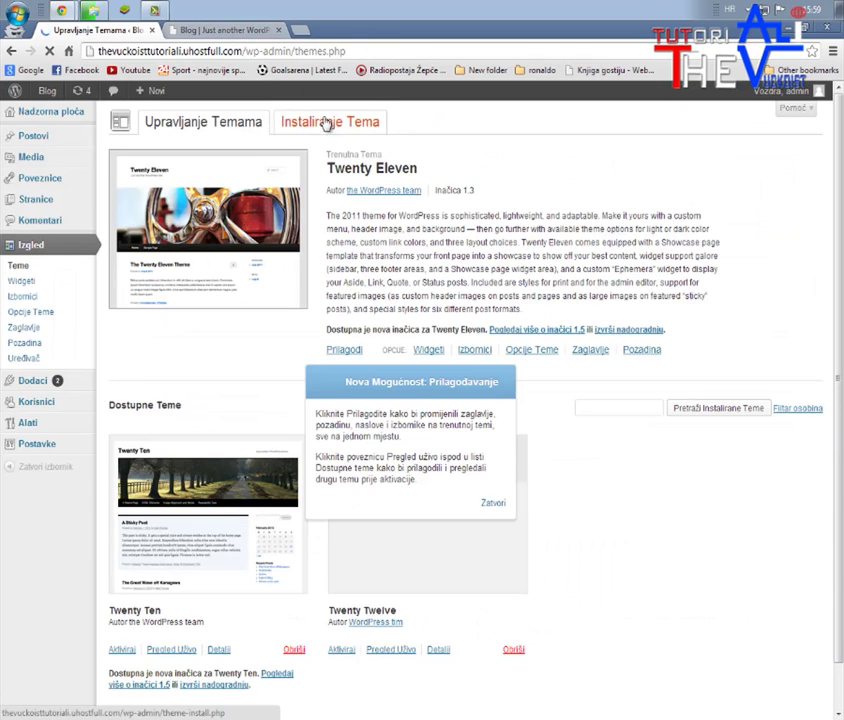
Install the Responsive theme from the Istaknuto featured themes under Instaliranje Tema.
{"action": "left_click", "coordinate": [319, 131]}
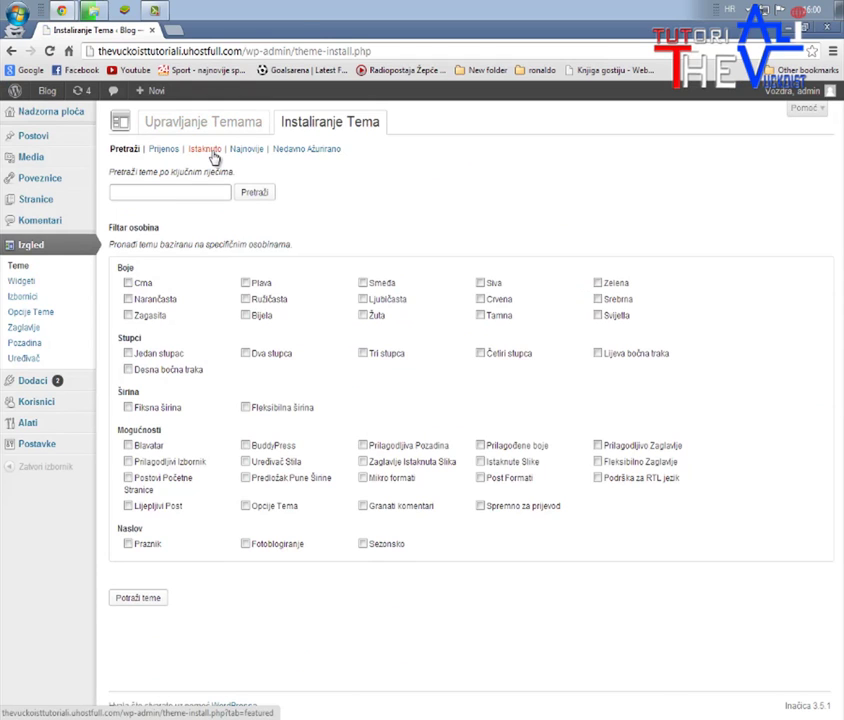
{"action": "left_click", "coordinate": [213, 153]}
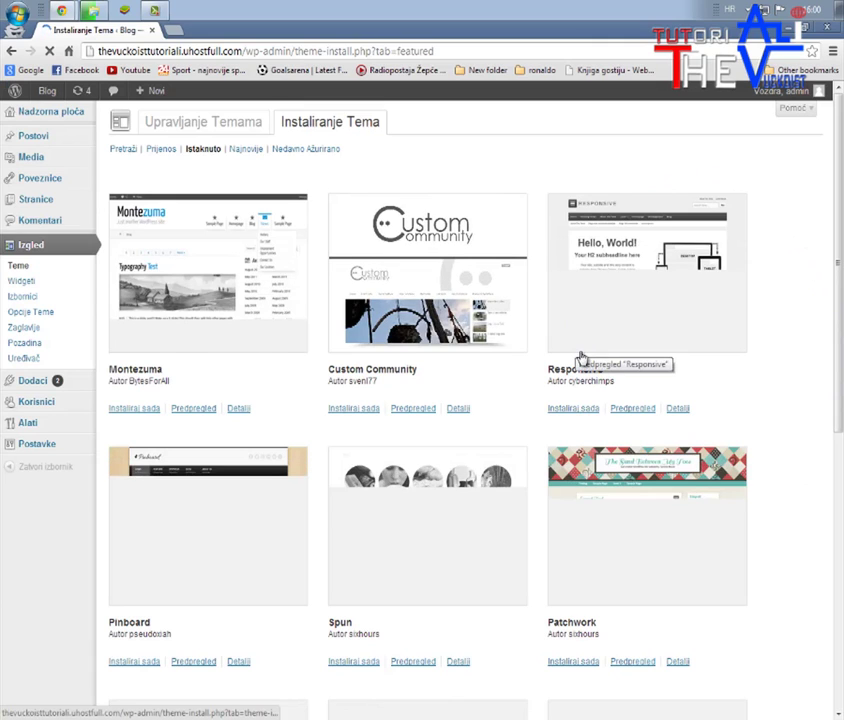
{"action": "left_click", "coordinate": [575, 409]}
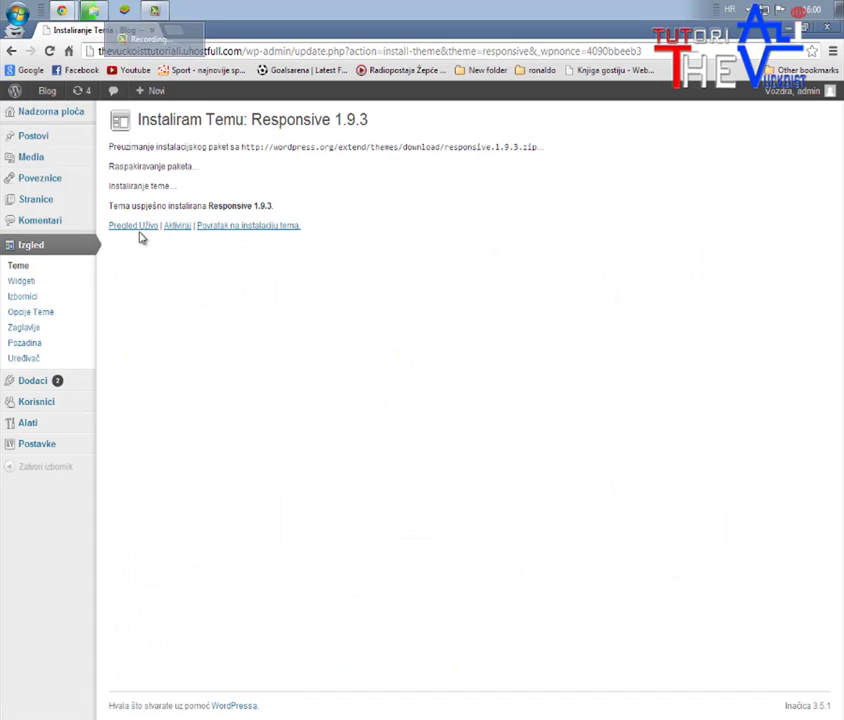
Activate the Responsive theme, dismiss the customisation notice, and view the live site.
{"action": "left_click", "coordinate": [174, 227]}
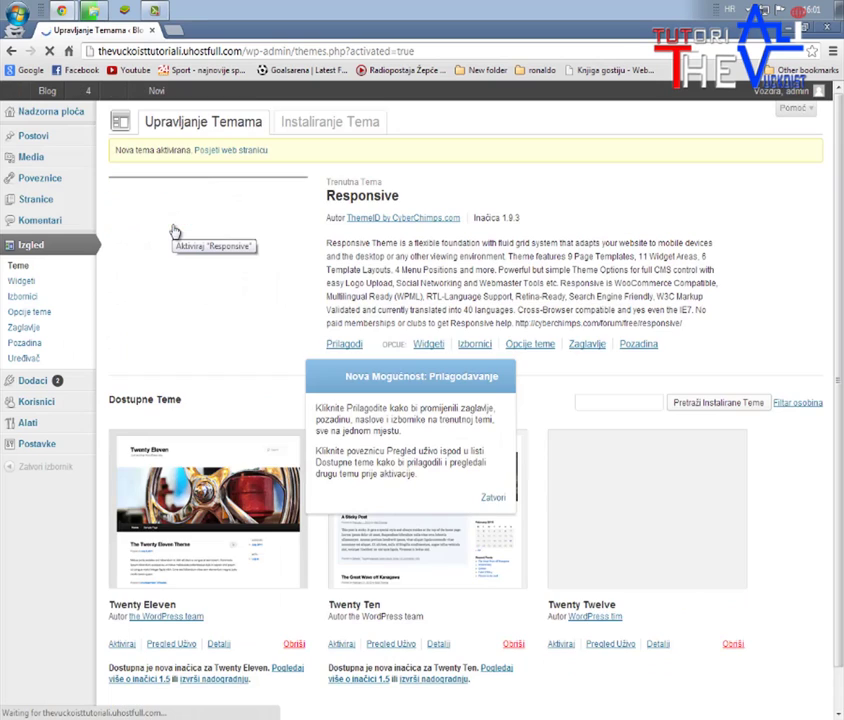
{"action": "left_click", "coordinate": [492, 500]}
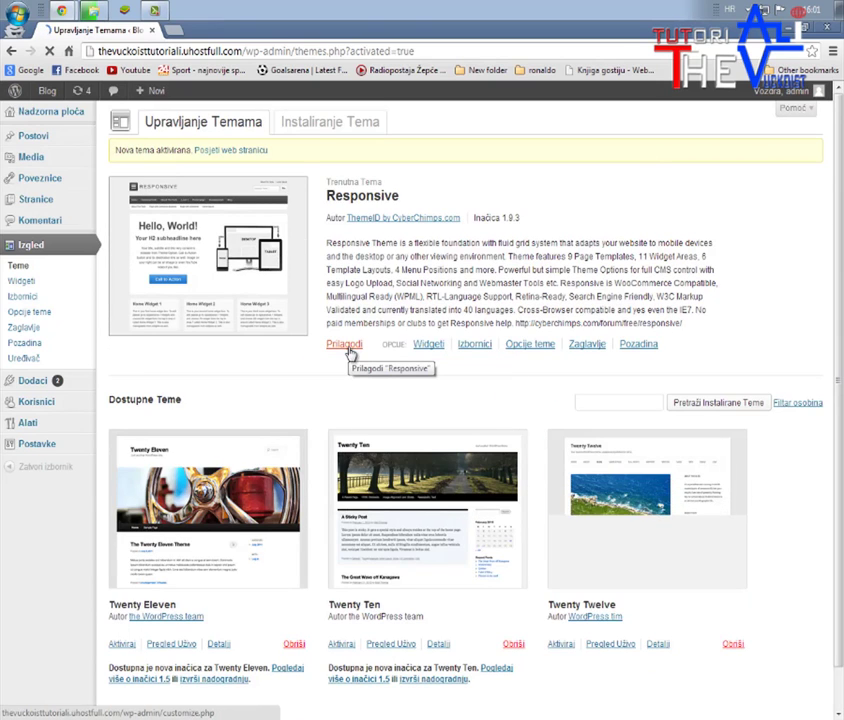
{"action": "middle_click", "coordinate": [54, 108]}
{"action": "left_click", "coordinate": [192, 33]}
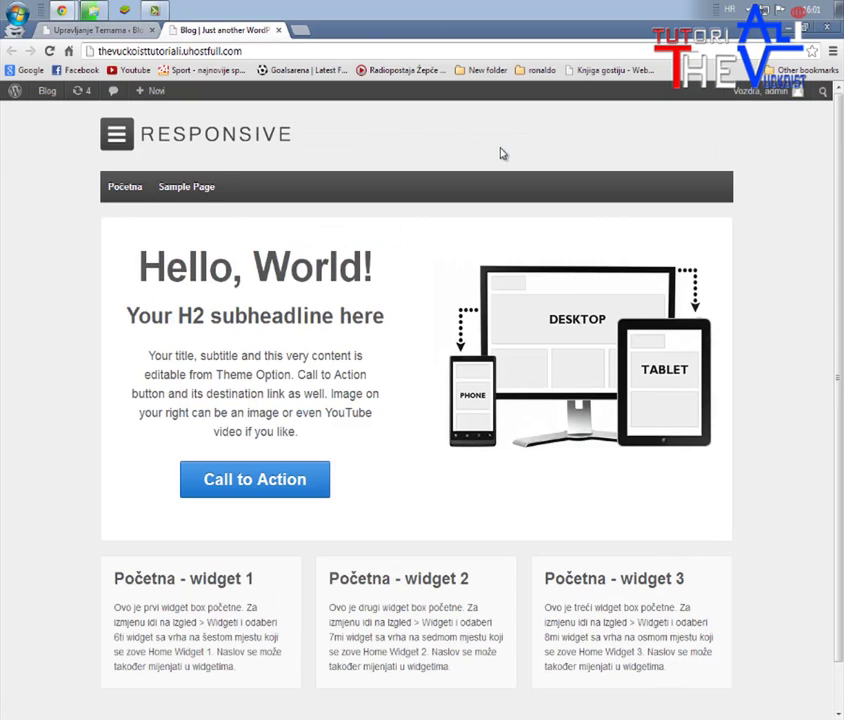
Check the Sample Page in the Responsive layout, then close the site tab.
{"action": "left_click", "coordinate": [157, 189]}
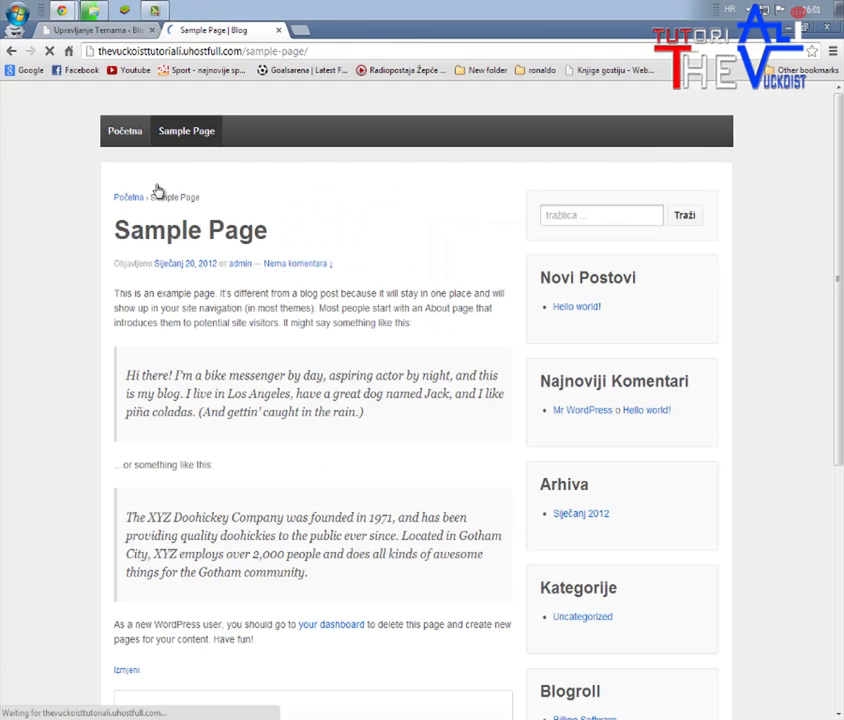
{"action": "scroll", "coordinate": [156, 189], "scroll_direction": "down", "scroll_amount": 1}
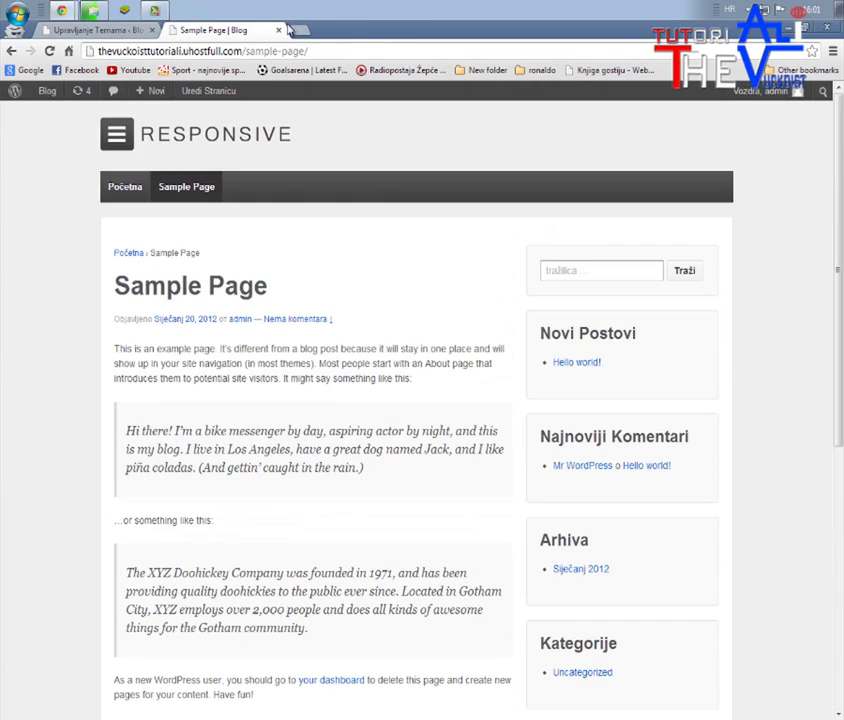
{"action": "left_click", "coordinate": [280, 32]}
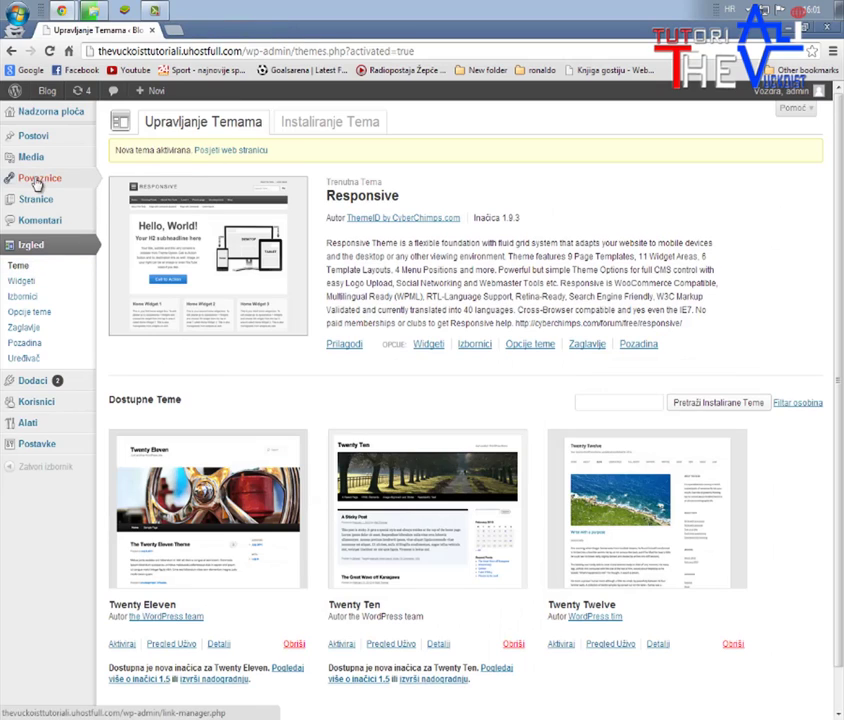
{"action": "mouse_move", "coordinate": [40, 186]}
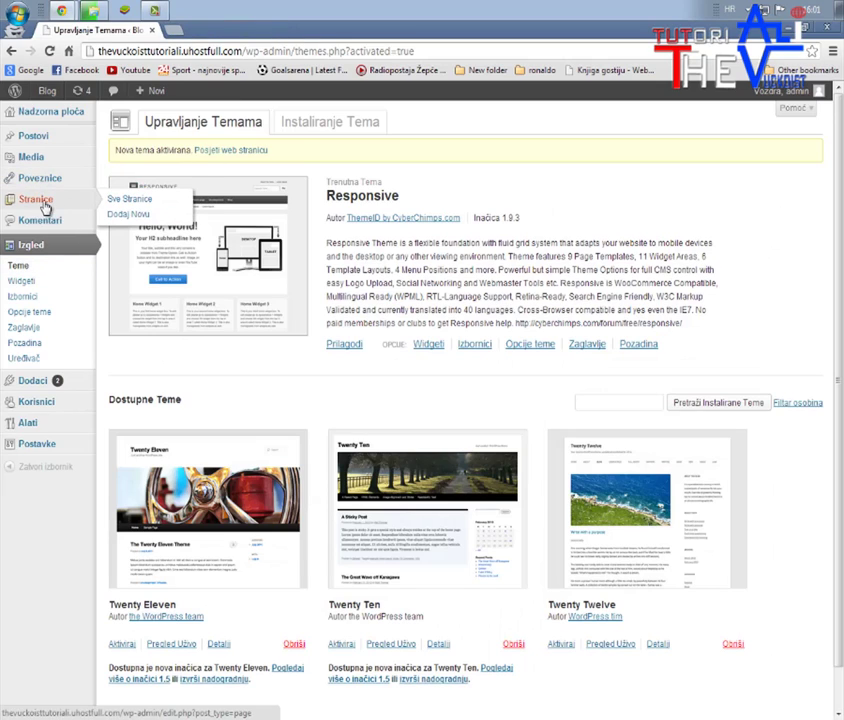
Create a new page 'O noma' and paste in the four paragraphs introducing the team.
{"action": "left_click", "coordinate": [129, 215]}
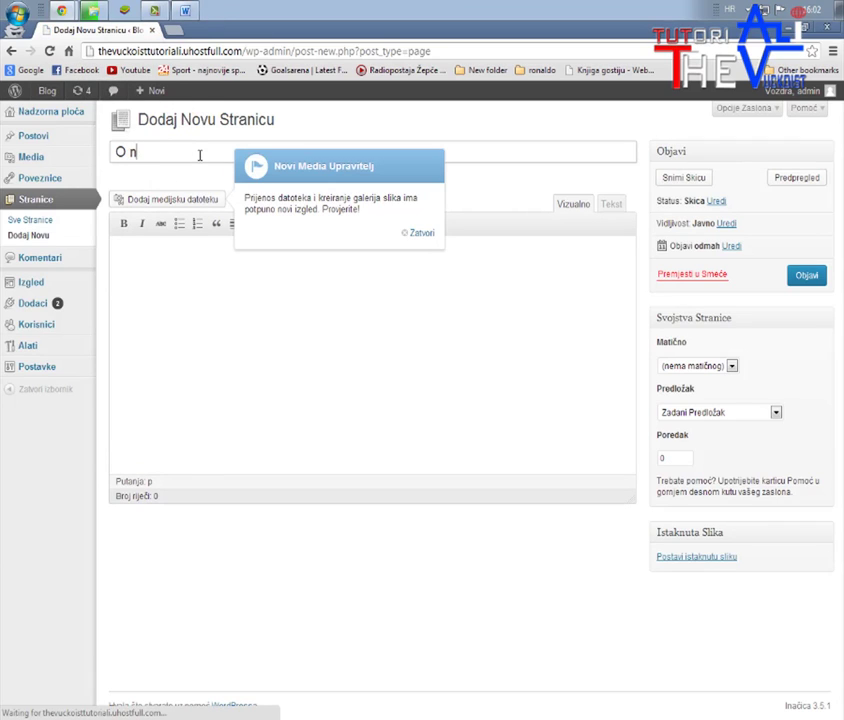
{"action": "left_click", "coordinate": [420, 233]}
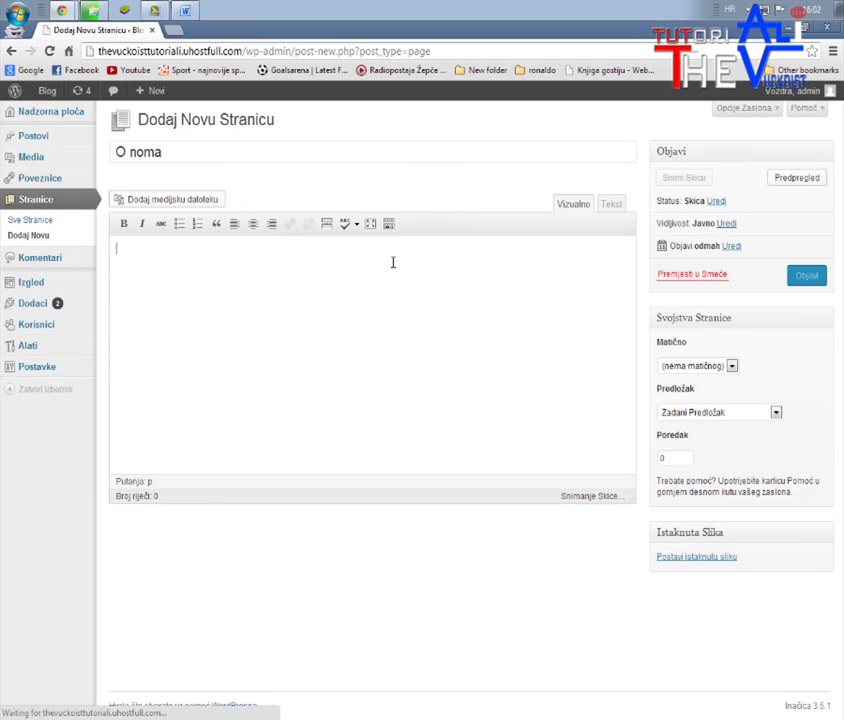
{"action": "type", "text": "O nama  Mi smo tim koji ima svrhu educirati ljude sa naših prostora!  Osnovali smo naš YouTube profil i našu web stranicu upravo s tom namjerom da ljudima pokažemo i objasnimo ne jasne stvari, na našem YouTube profilu možete pronaći sve o izradi WordPress stranice, sve o BackTrack hakiranju i još mnogo toga. Pratite nas na usluzi Youtube , Facebook!  Nećete se razočarati u naše video zapise, koji su sve o svemu!"}
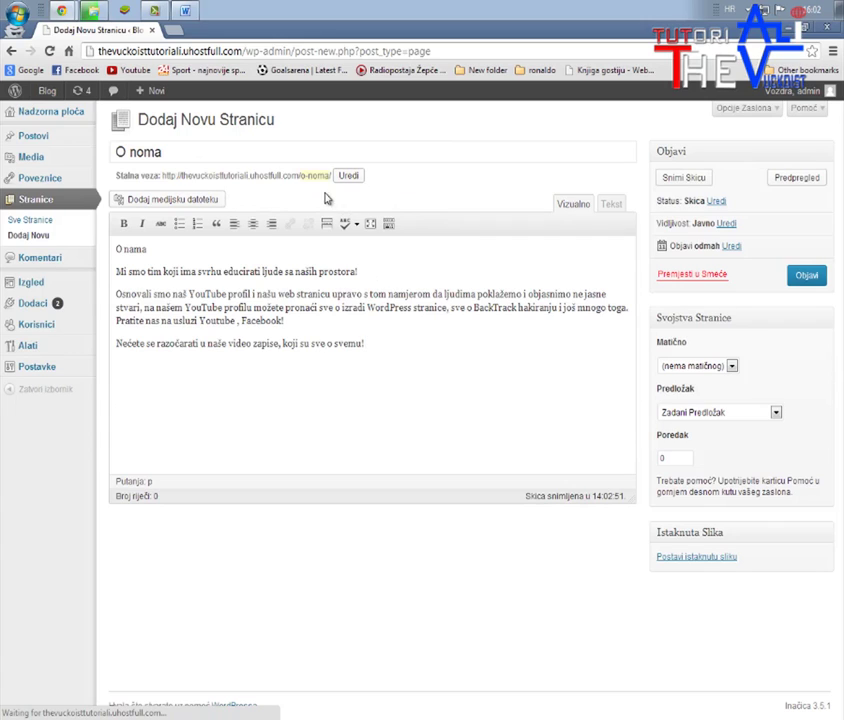
{"action": "key", "text": "Return"}
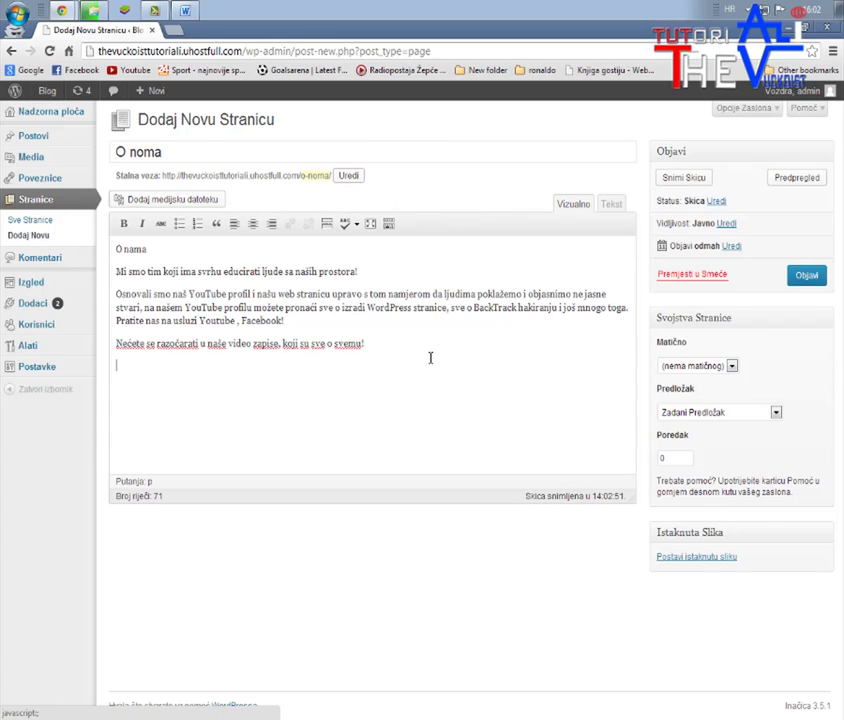
{"action": "left_click", "coordinate": [156, 203]}
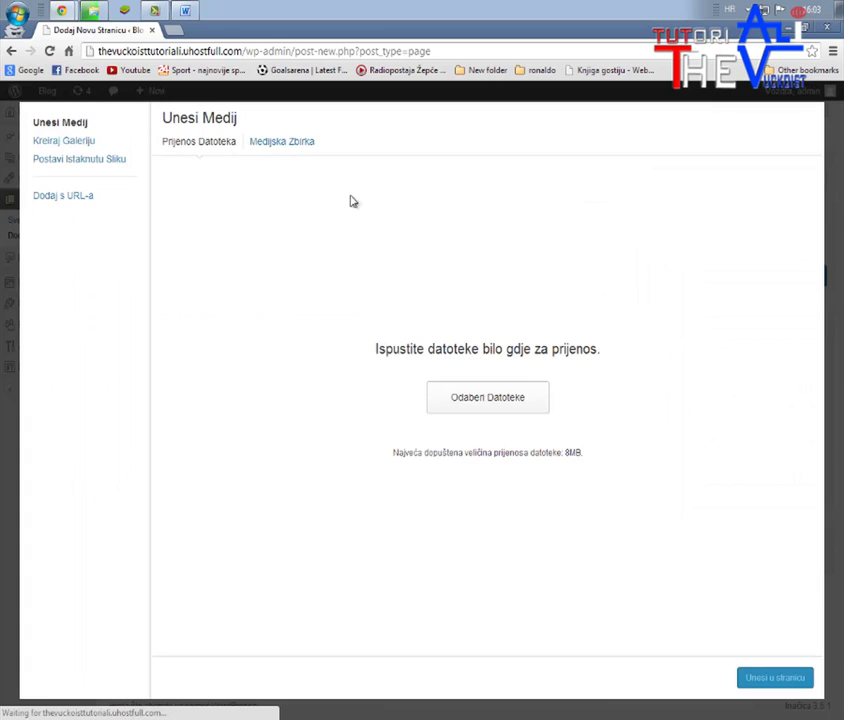
Upload Untitled-3.png from the slike folder and insert it into the page below the text.
{"action": "left_click", "coordinate": [471, 409]}
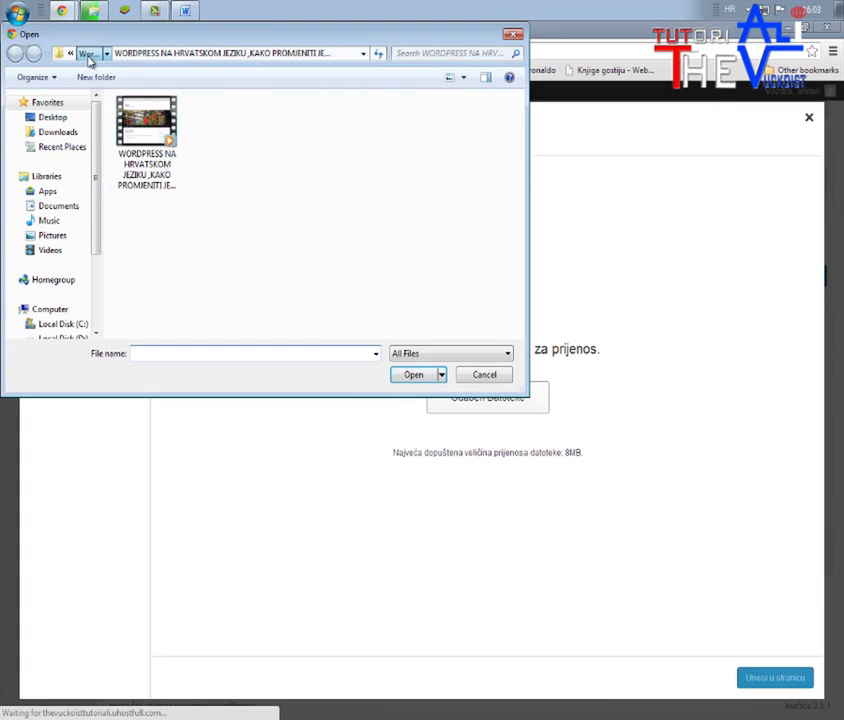
{"action": "left_click", "coordinate": [87, 55]}
{"action": "left_click", "coordinate": [107, 54]}
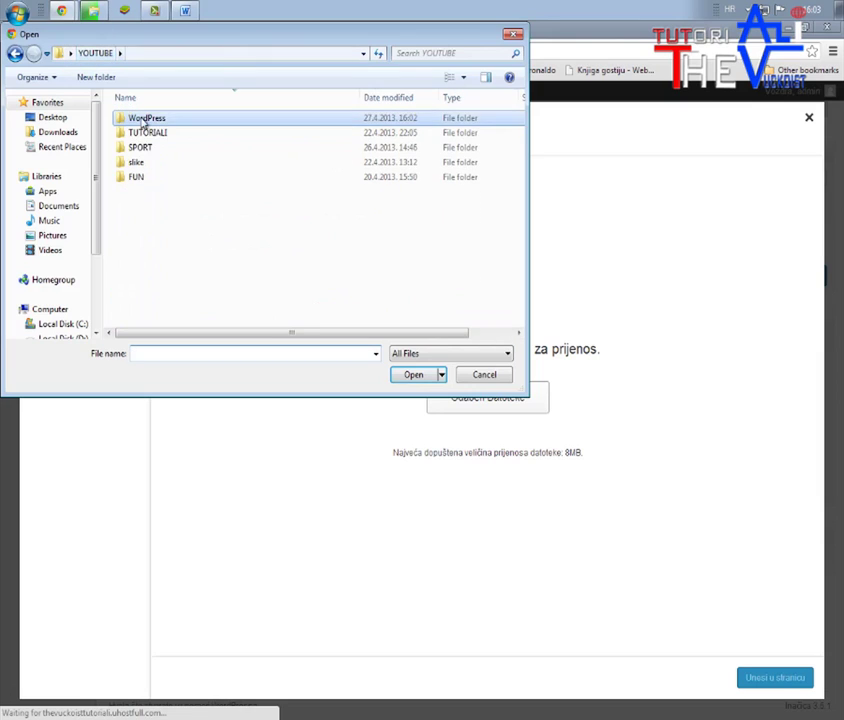
{"action": "double_click", "coordinate": [147, 162]}
{"action": "left_click", "coordinate": [236, 150]}
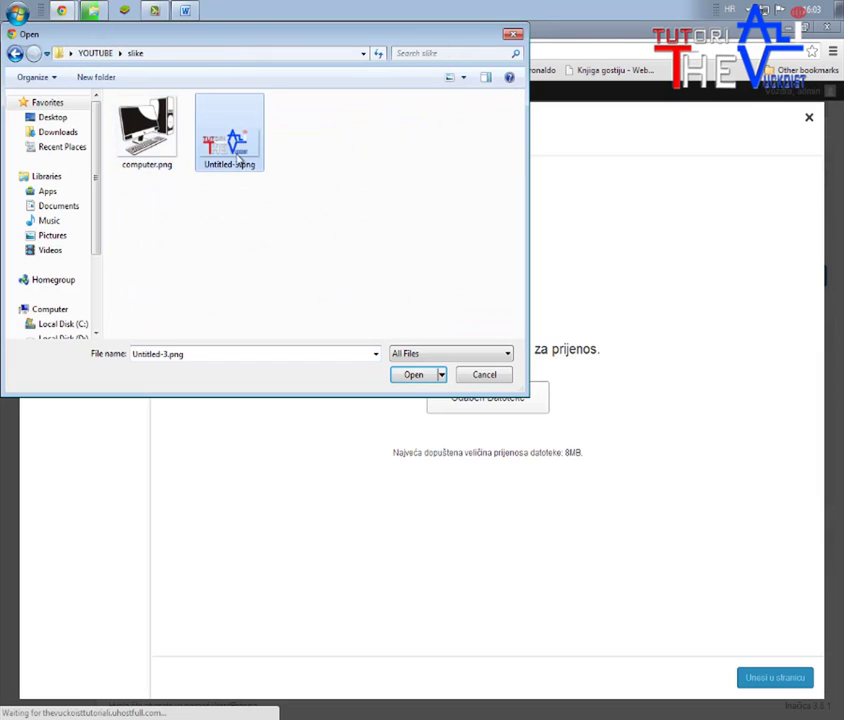
{"action": "left_click", "coordinate": [416, 376]}
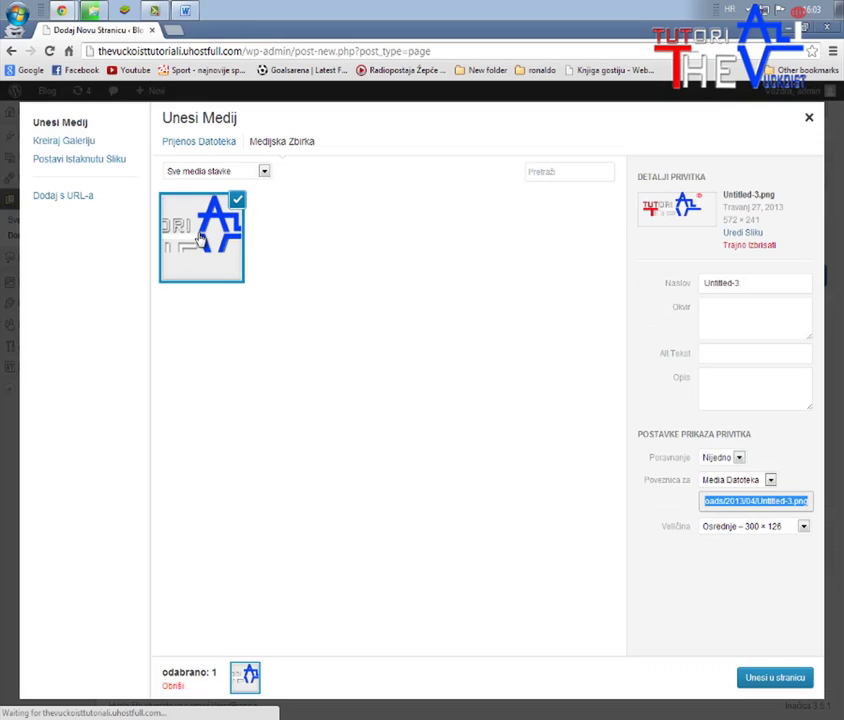
{"action": "left_click", "coordinate": [748, 682]}
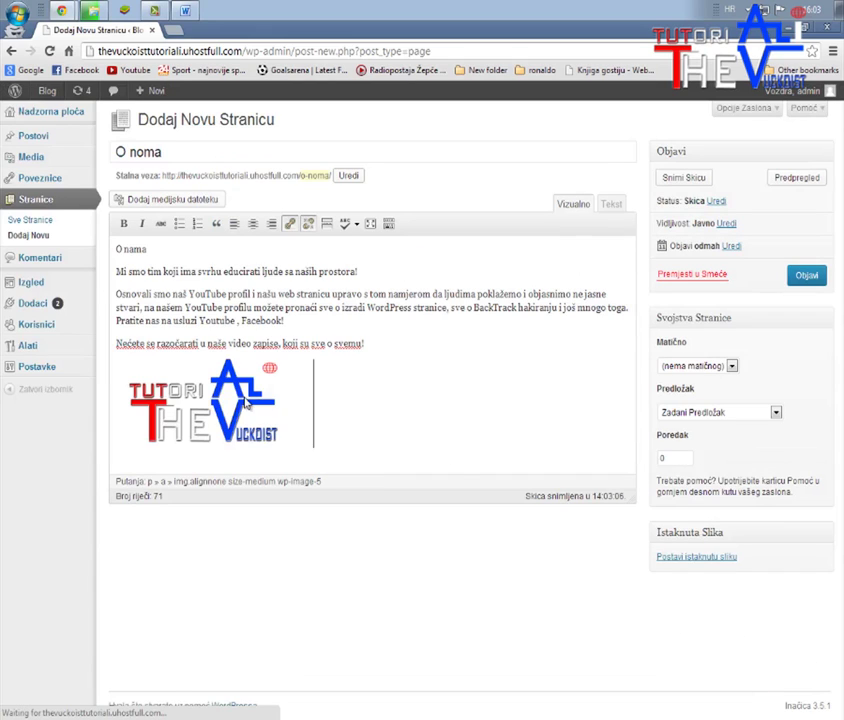
{"action": "left_click", "coordinate": [259, 415]}
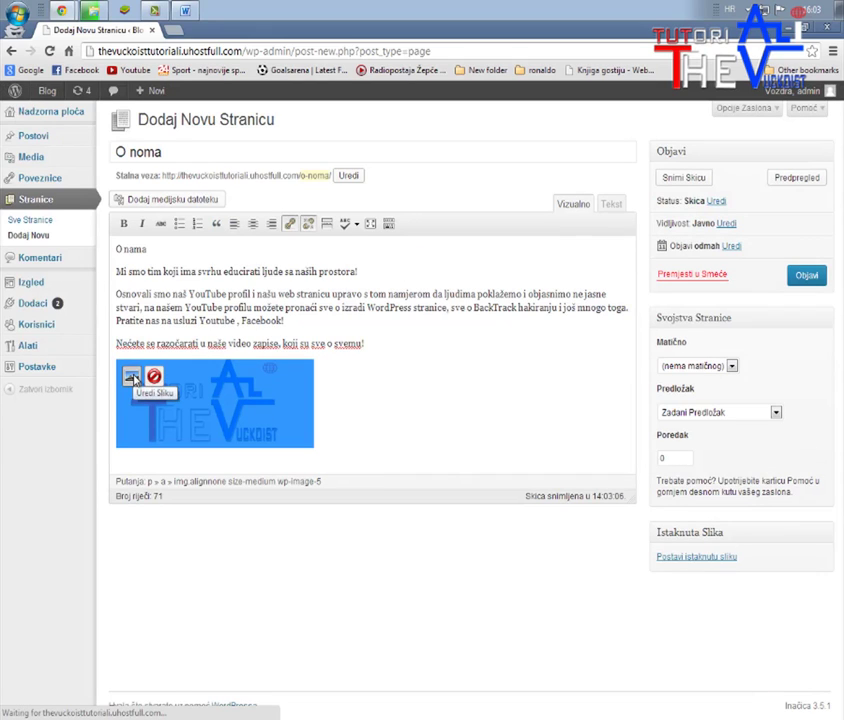
Centre the O noma logo image and remove its link (Nijedno).
{"action": "left_click", "coordinate": [132, 376]}
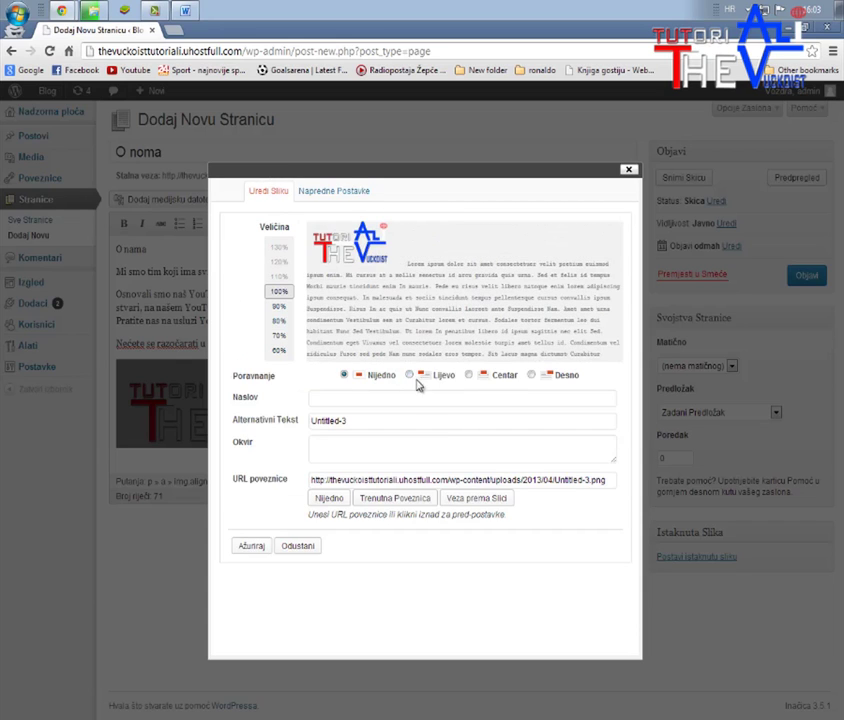
{"action": "left_click", "coordinate": [469, 375]}
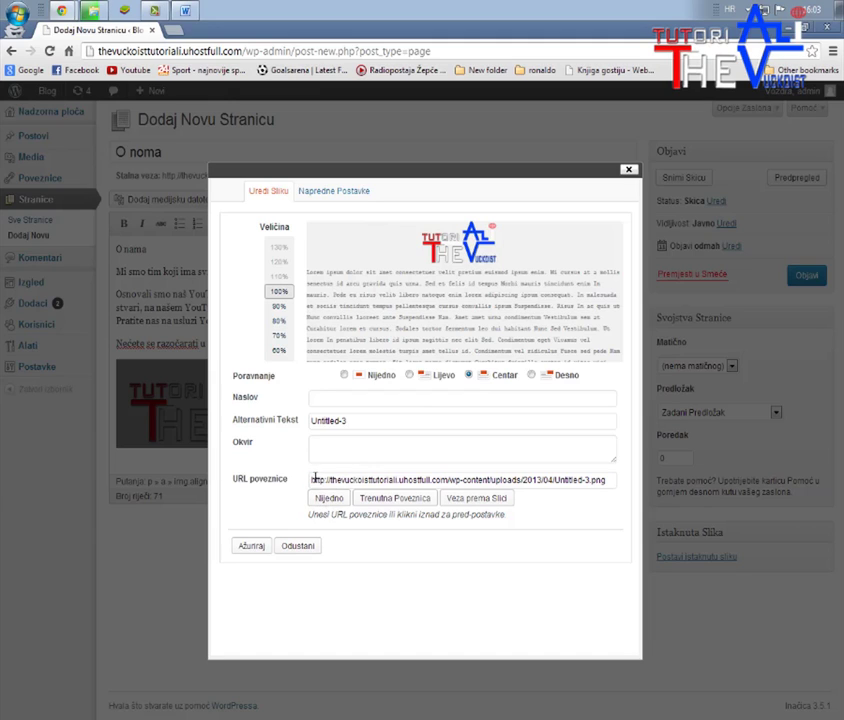
{"action": "left_click_drag", "start_coordinate": [315, 478], "coordinate": [648, 466]}
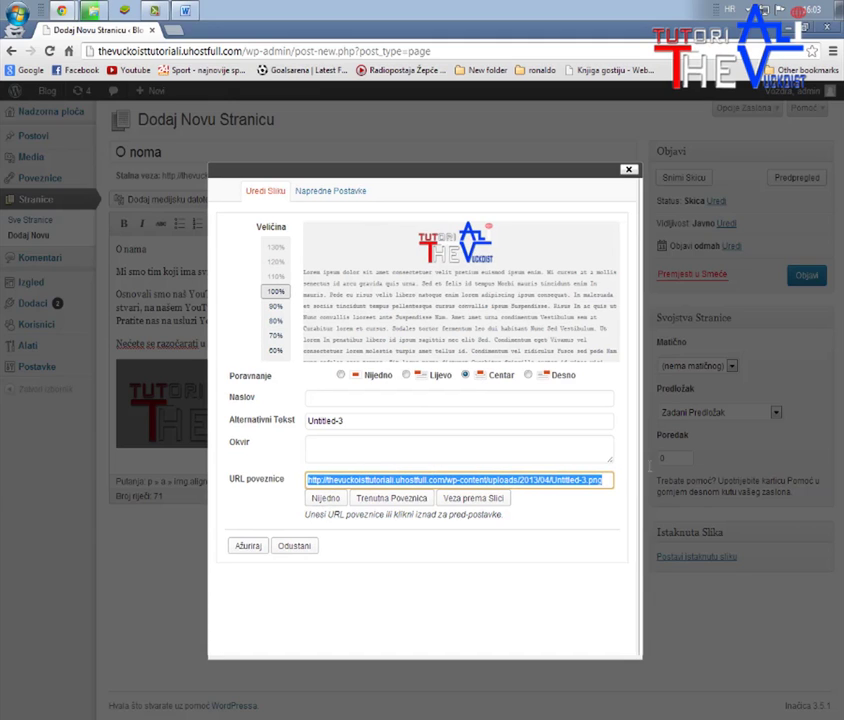
{"action": "left_click", "coordinate": [327, 499]}
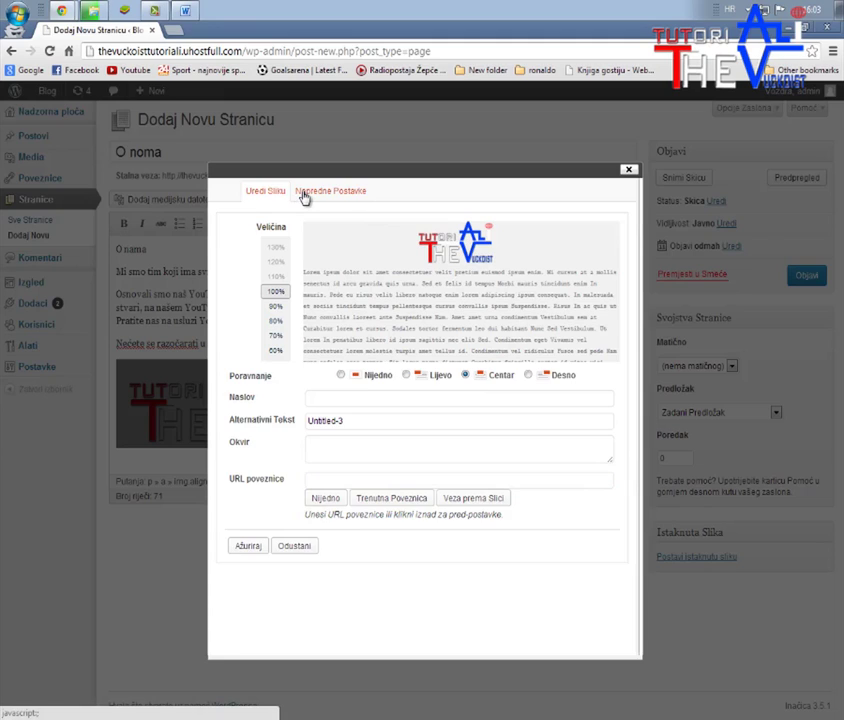
Keep the logo at 100% size, apply the image changes and publish the O noma page.
{"action": "left_click", "coordinate": [305, 193]}
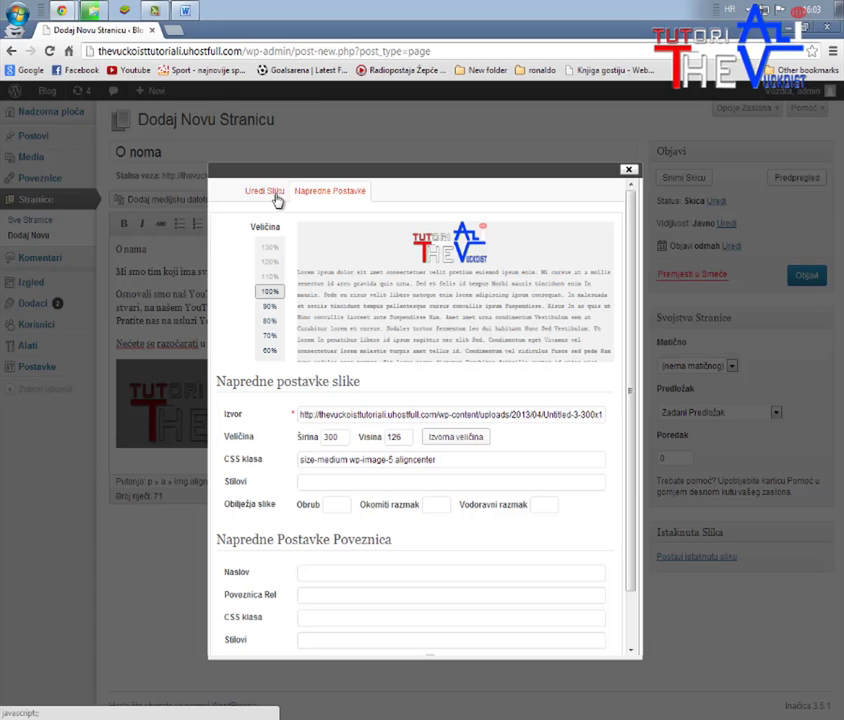
{"action": "left_click", "coordinate": [269, 307]}
{"action": "left_click", "coordinate": [269, 292]}
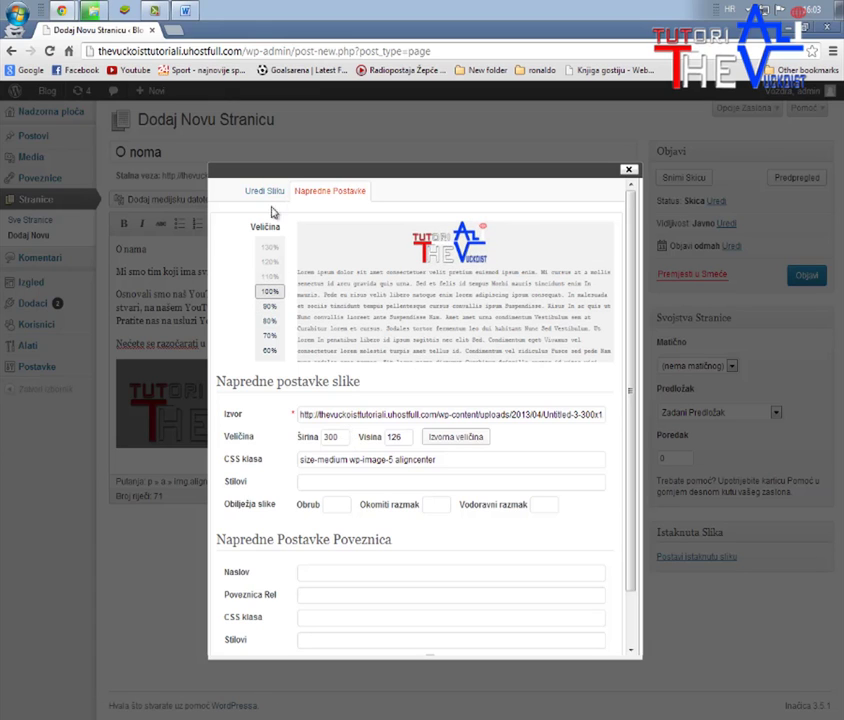
{"action": "left_click", "coordinate": [265, 190]}
{"action": "left_click", "coordinate": [246, 547]}
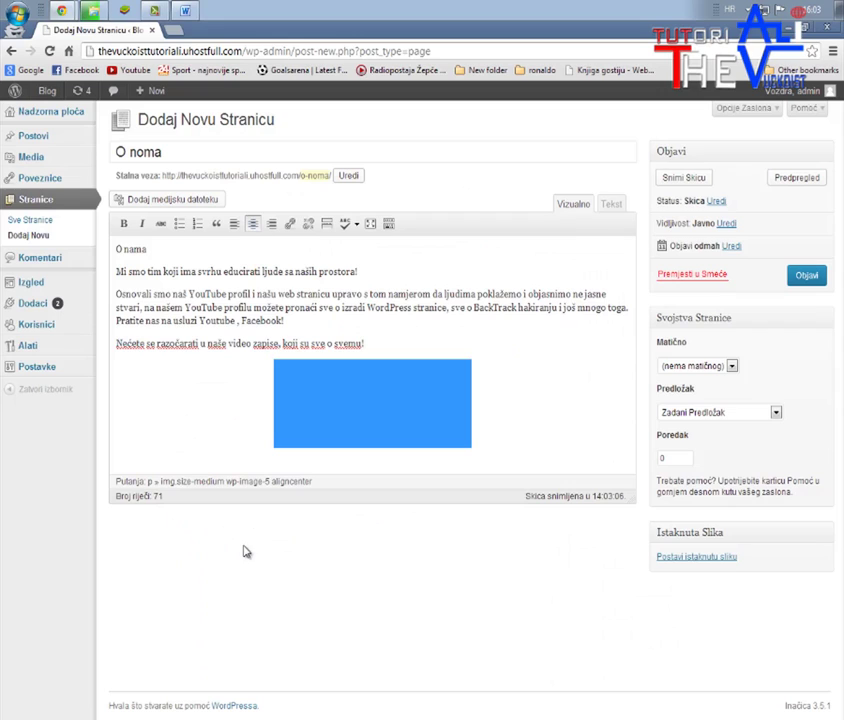
{"action": "left_click", "coordinate": [806, 277]}
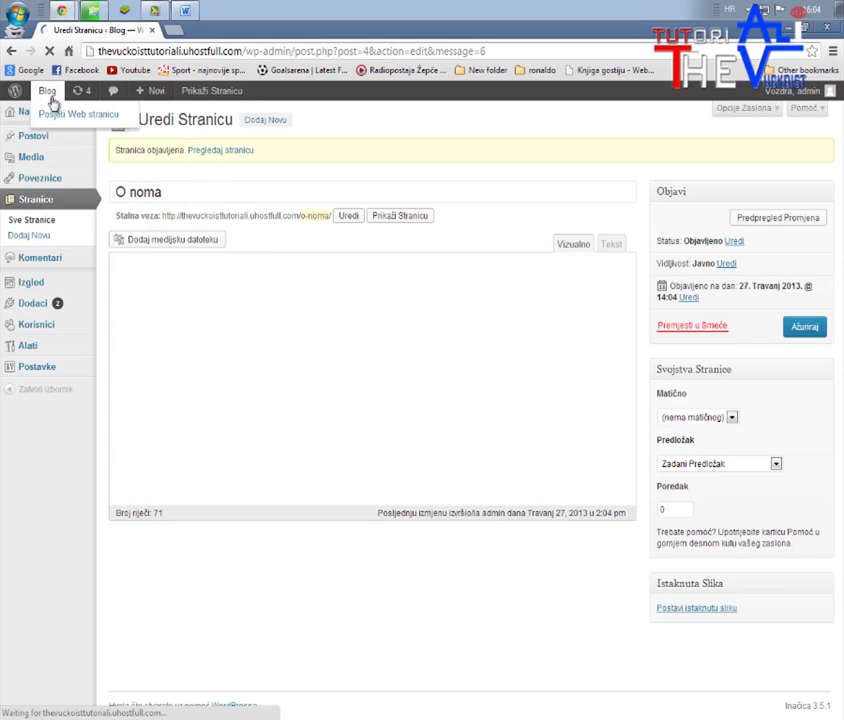
Check the published O noma page on the live site in a new tab, then list all pages.
{"action": "middle_click", "coordinate": [51, 113]}
{"action": "left_click", "coordinate": [220, 33]}
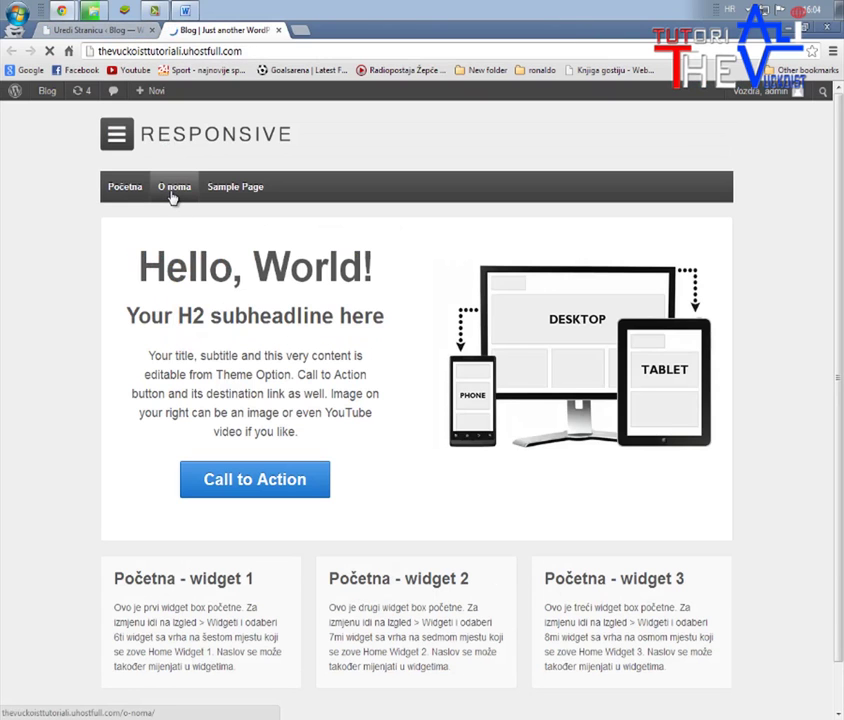
{"action": "left_click", "coordinate": [172, 193]}
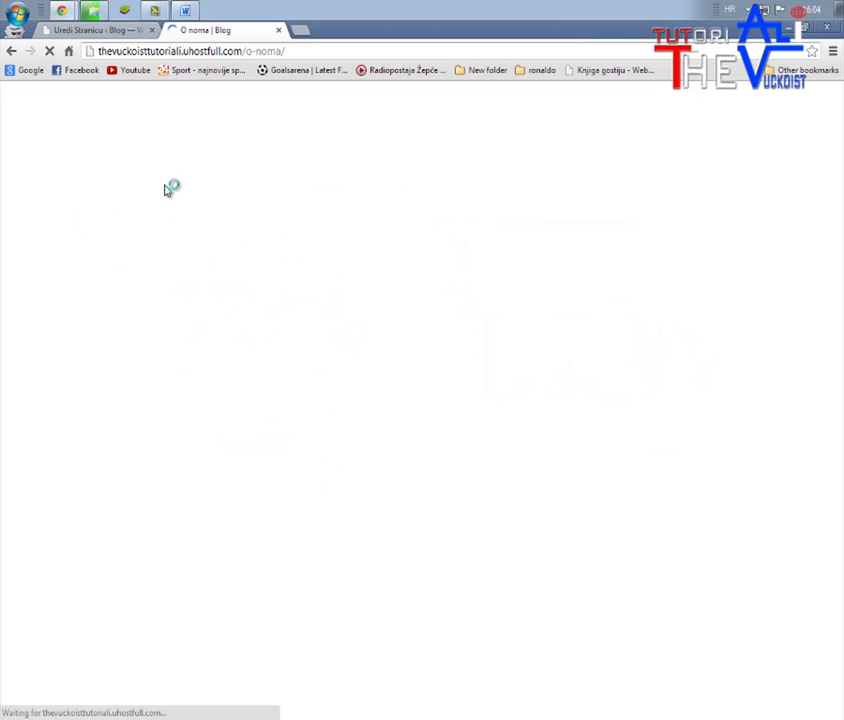
{"action": "scroll", "coordinate": [188, 291], "scroll_direction": "down", "scroll_amount": 5}
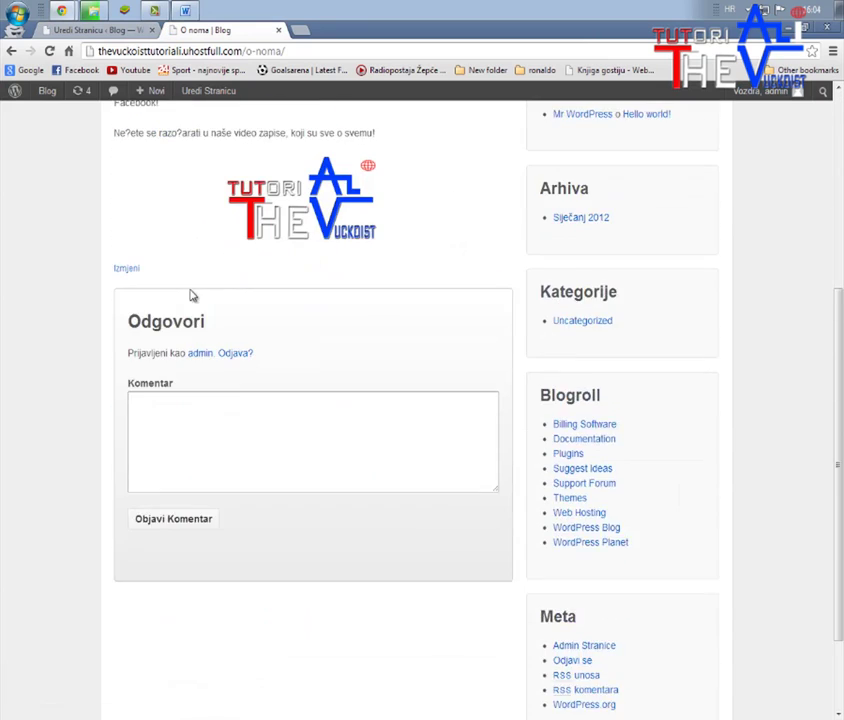
{"action": "scroll", "coordinate": [194, 390], "scroll_direction": "up", "scroll_amount": 5}
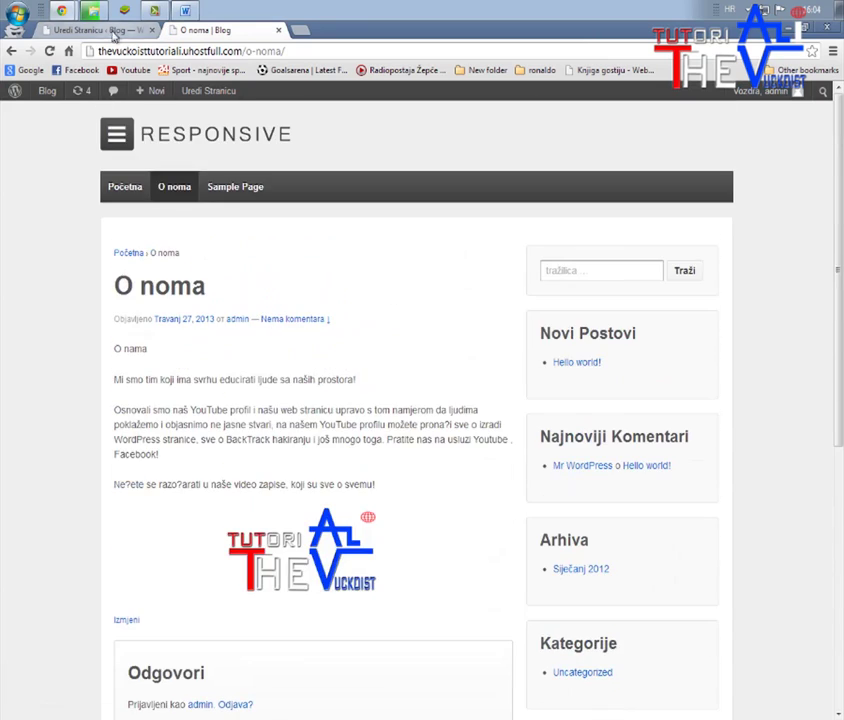
{"action": "left_click", "coordinate": [78, 28]}
{"action": "left_click", "coordinate": [48, 221]}
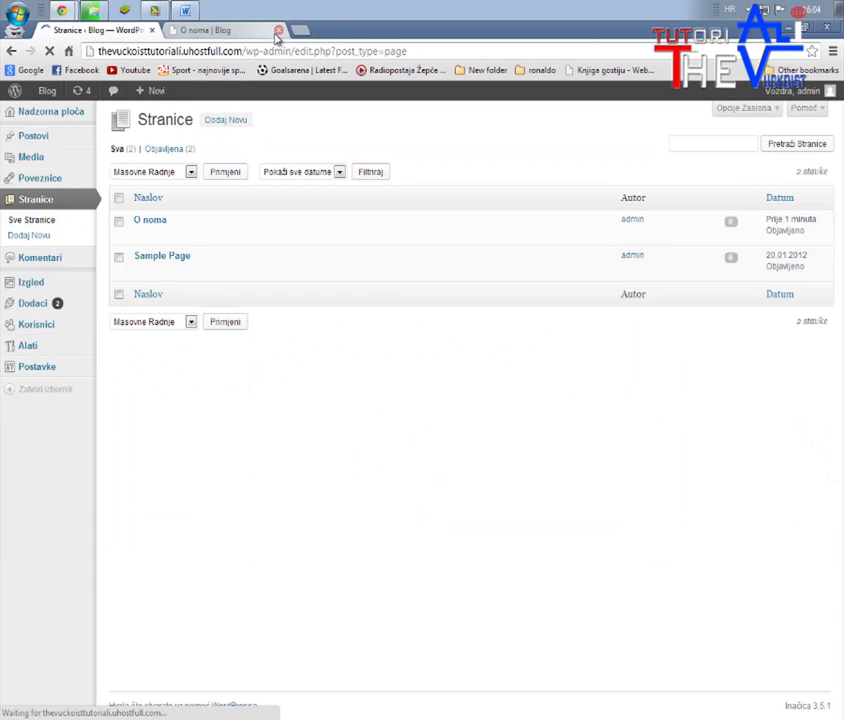
Trash Sample Page so only O noma remains, then start a new page.
{"action": "left_click", "coordinate": [120, 259]}
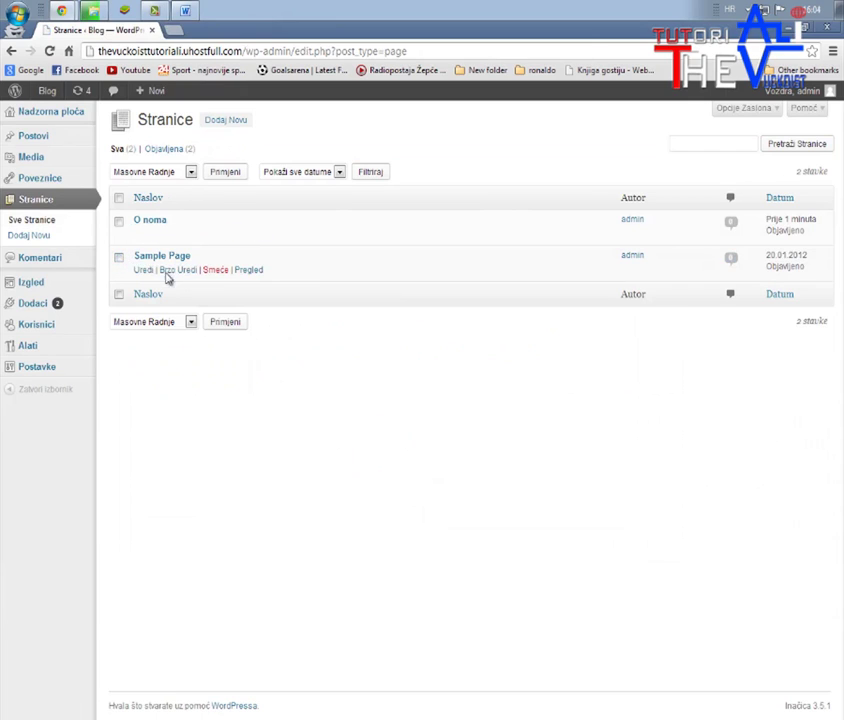
{"action": "left_click", "coordinate": [189, 172]}
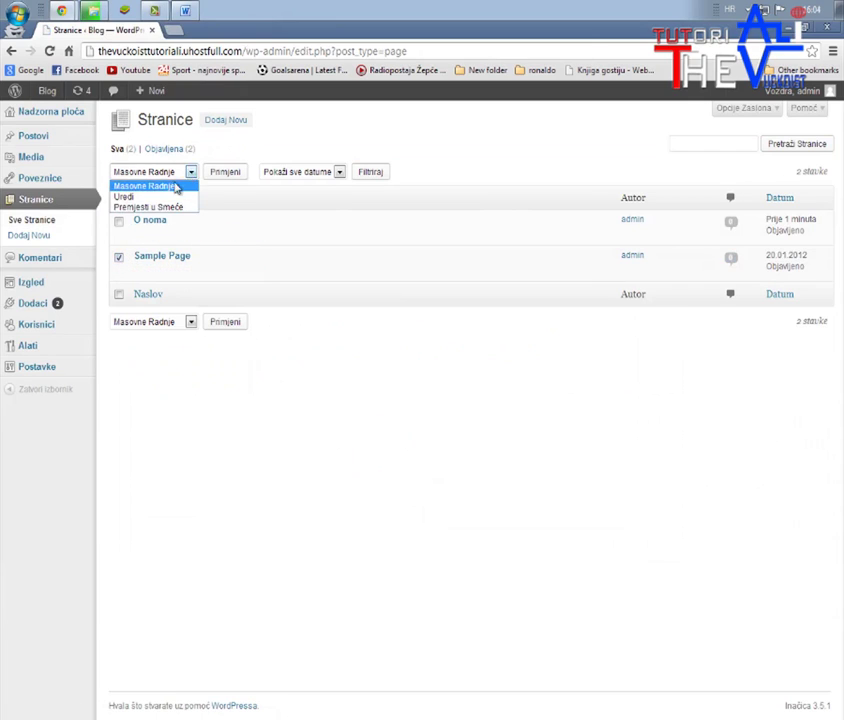
{"action": "left_click", "coordinate": [158, 206]}
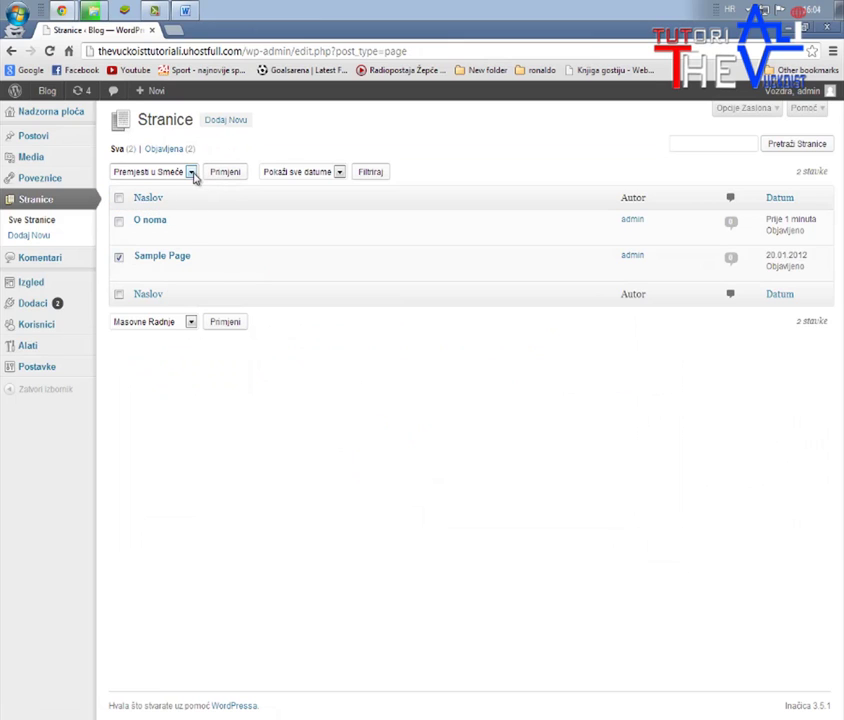
{"action": "left_click", "coordinate": [119, 257]}
{"action": "left_click", "coordinate": [190, 172]}
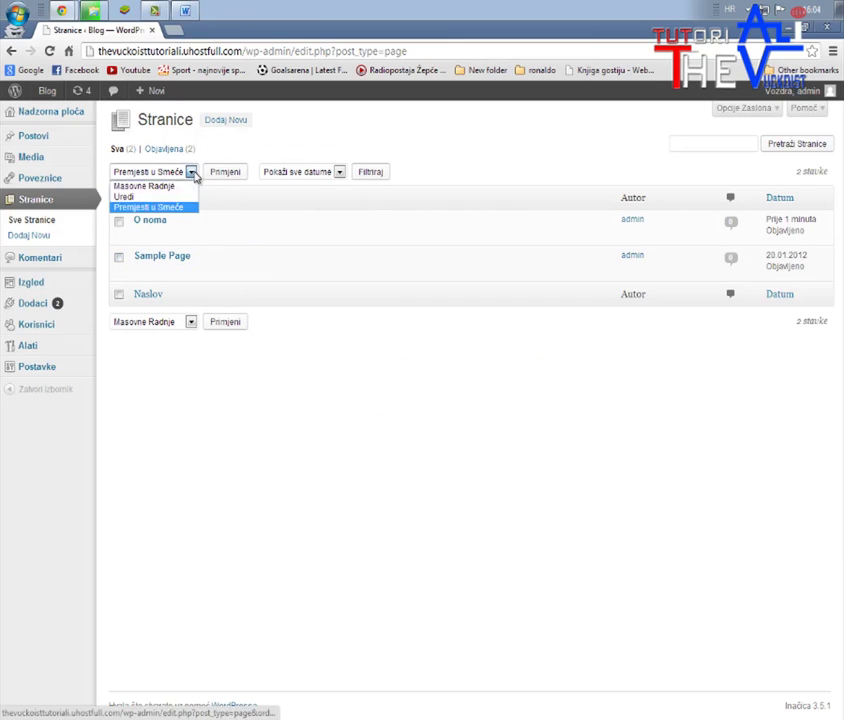
{"action": "left_click", "coordinate": [172, 186]}
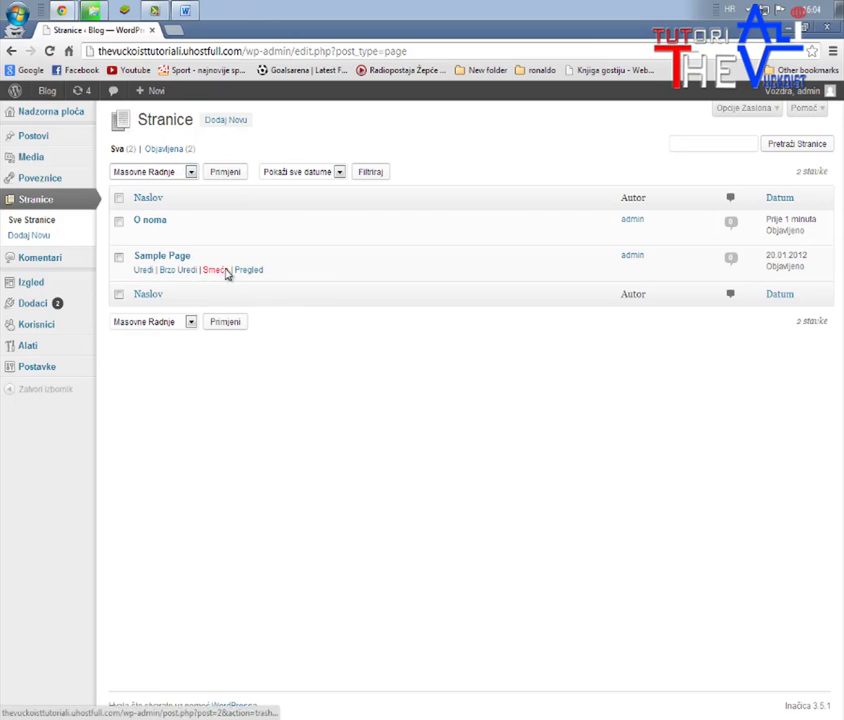
{"action": "left_click", "coordinate": [226, 270]}
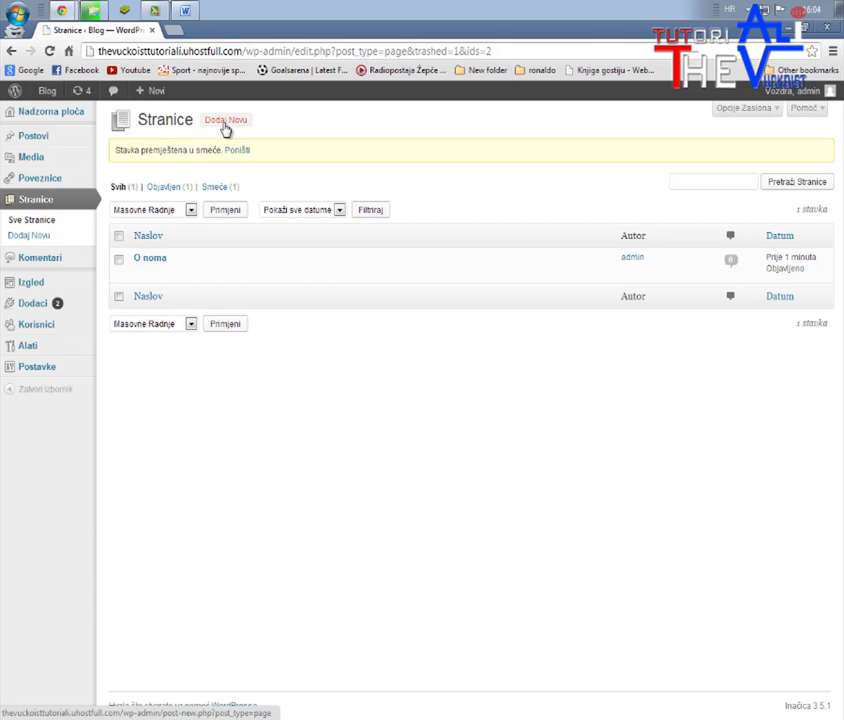
{"action": "left_click", "coordinate": [226, 129]}
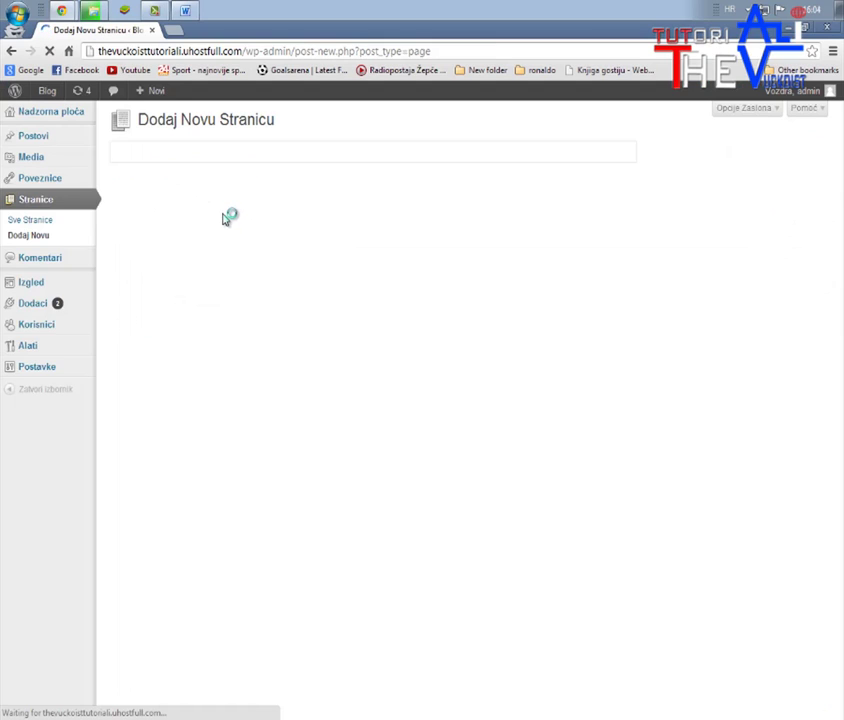
Title the new page Kontakt and paste the e-mail and phone lines copied from Word.
{"action": "type", "text": "Kontakt"}
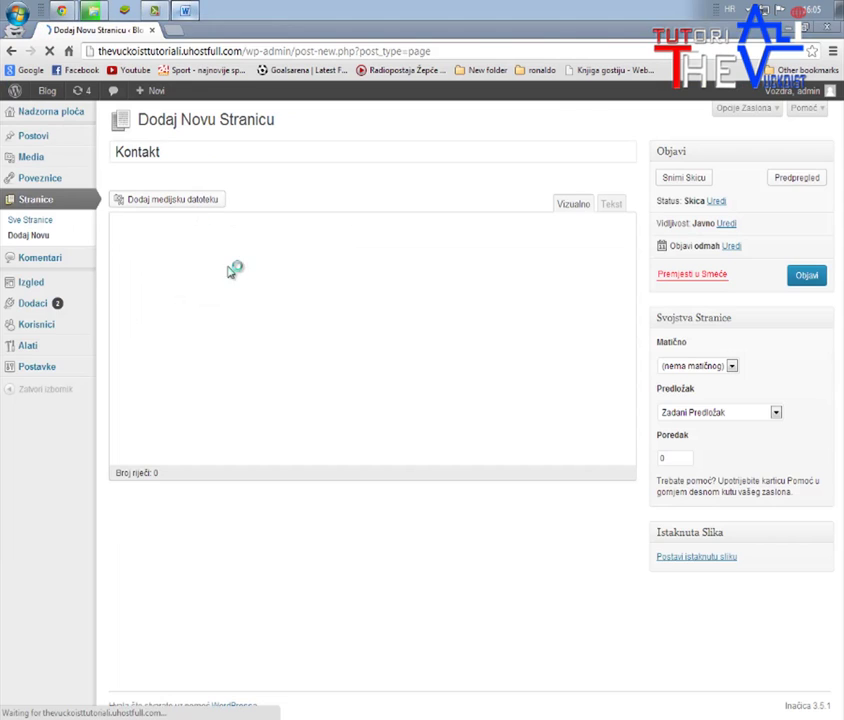
{"action": "key", "text": "alt+Tab"}
{"action": "left_click_drag", "start_coordinate": [362, 422], "coordinate": [259, 384]}
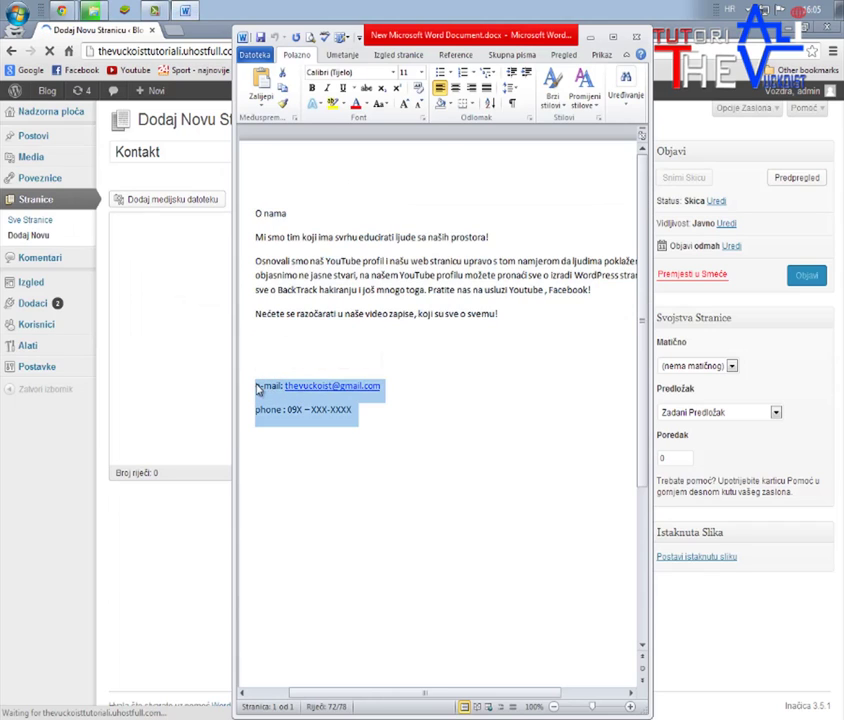
{"action": "left_click", "coordinate": [185, 307]}
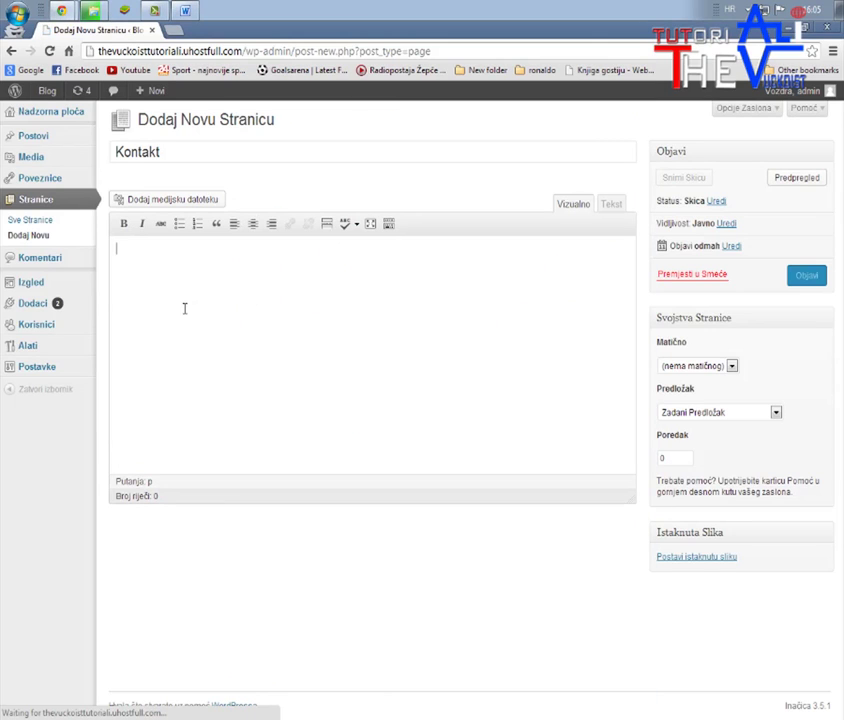
{"action": "key", "text": "ctrl+v"}
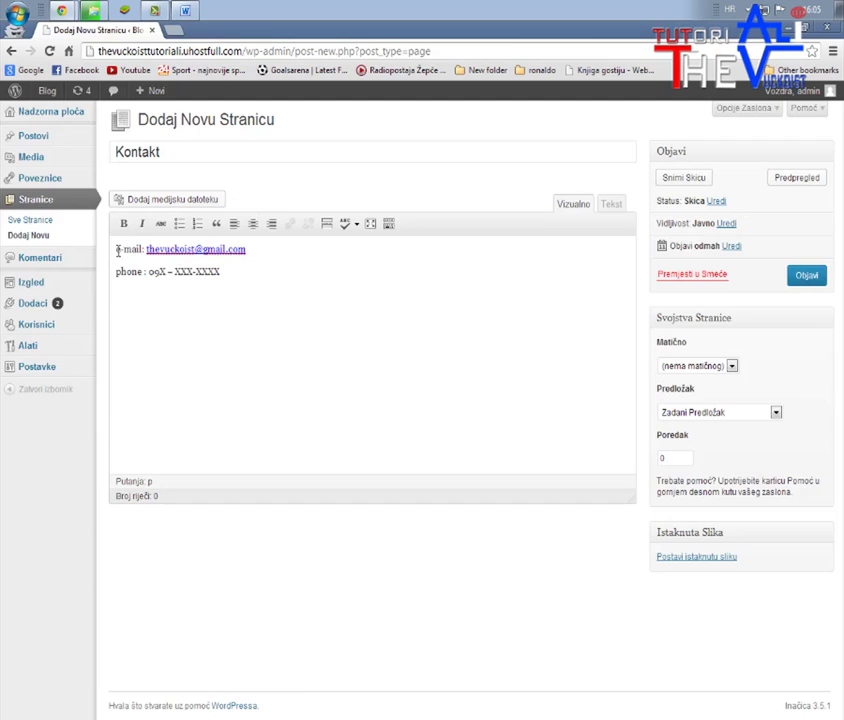
{"action": "key", "text": "Return"}
{"action": "key", "text": "Return"}
{"action": "key", "text": "Return"}
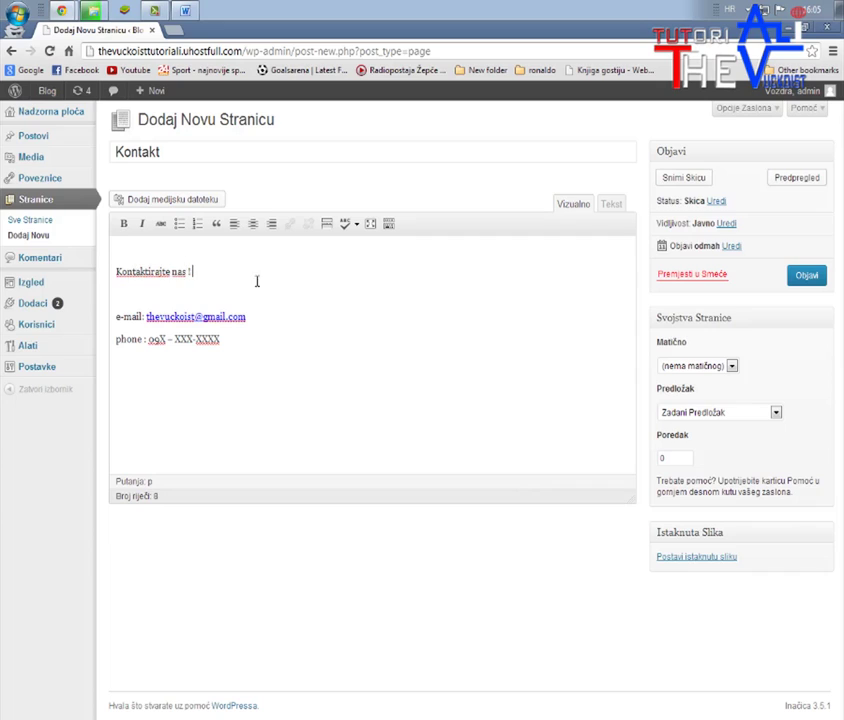
Format the 'Kontaktirajte nas !' line as Naslov 2 (Heading 2).
{"action": "left_click_drag", "start_coordinate": [257, 282], "coordinate": [104, 265]}
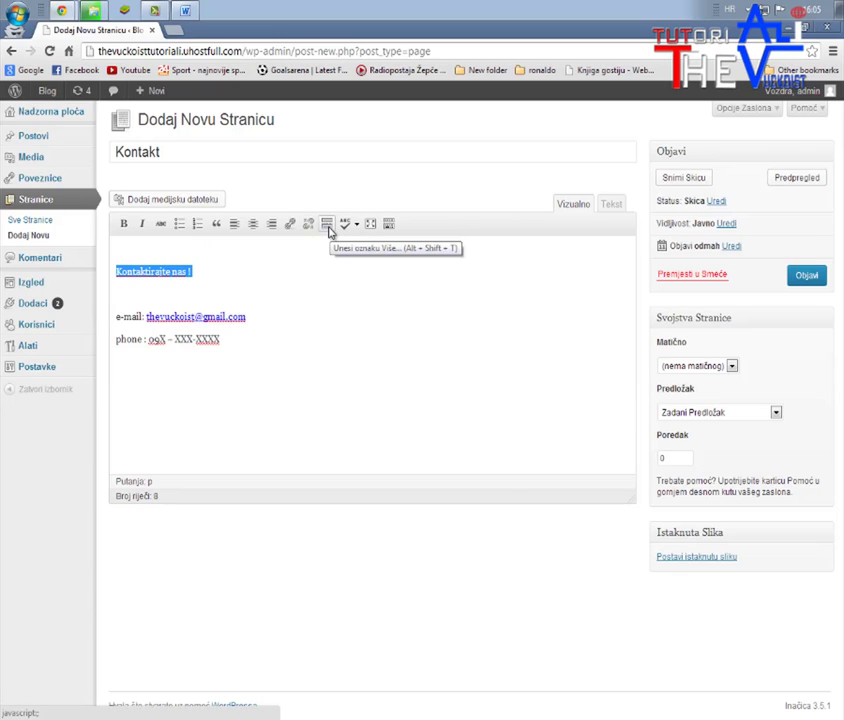
{"action": "left_click", "coordinate": [388, 224]}
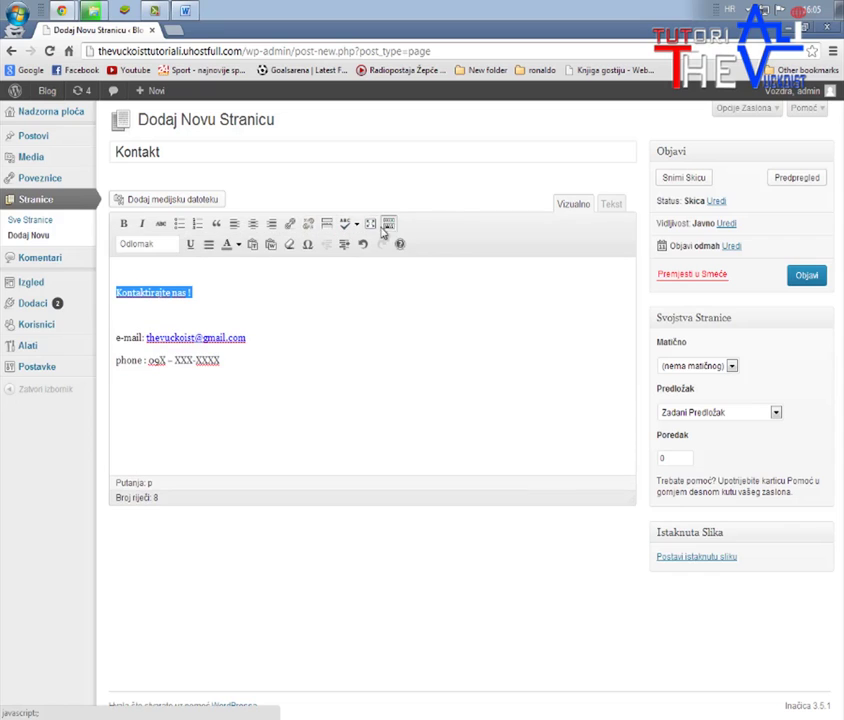
{"action": "left_click", "coordinate": [175, 244]}
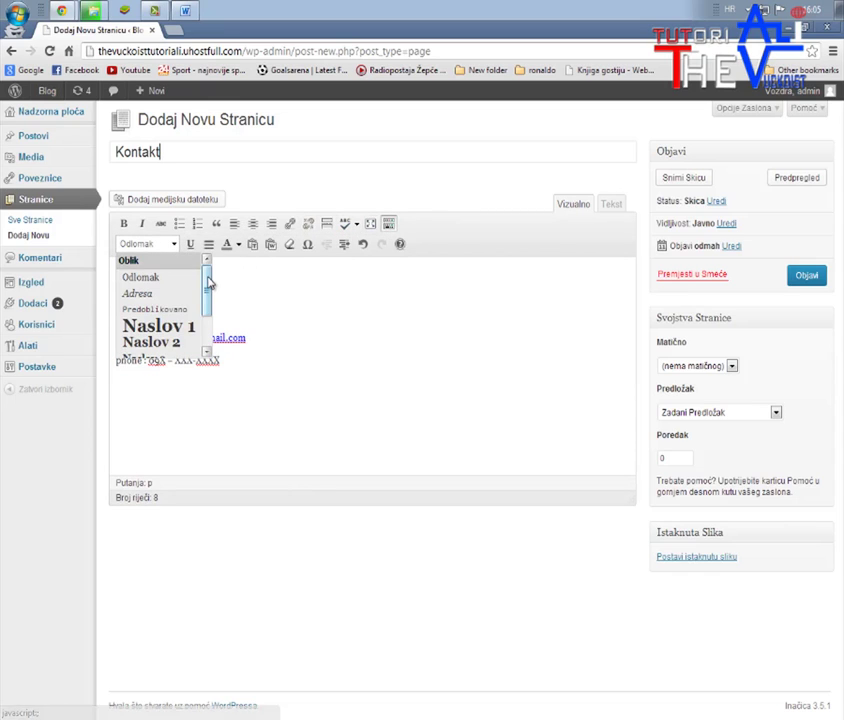
{"action": "left_click_drag", "start_coordinate": [208, 283], "coordinate": [209, 296]}
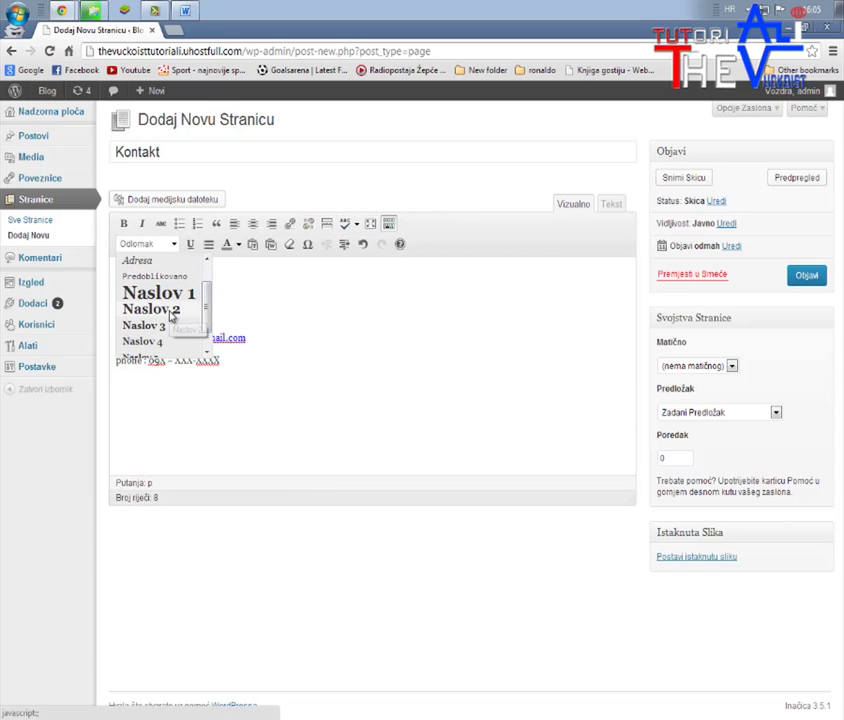
{"action": "left_click", "coordinate": [152, 314]}
{"action": "left_click", "coordinate": [236, 320]}
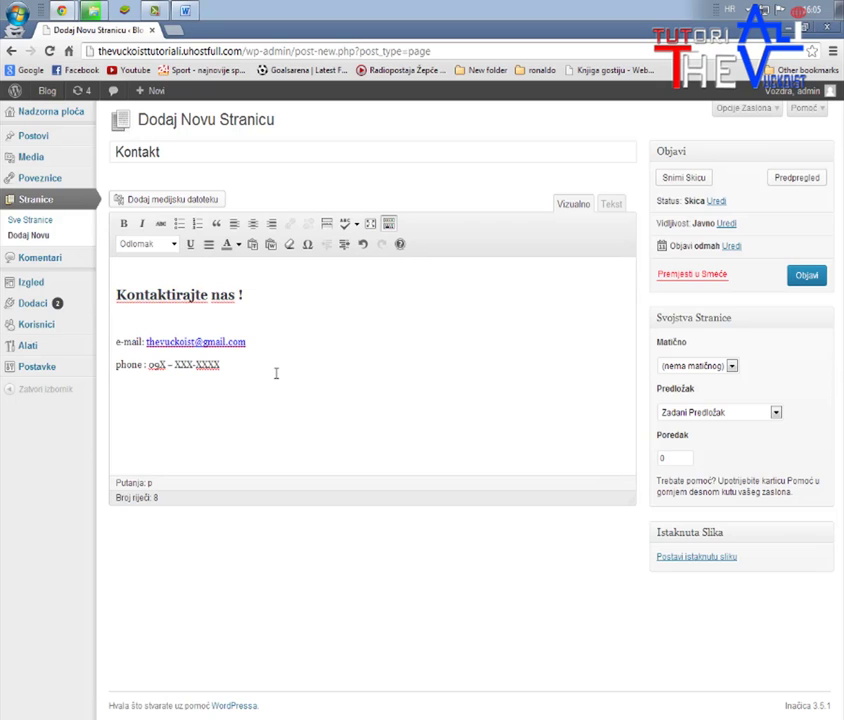
Open Google Maps from the Google home page in a new browser tab.
{"action": "left_click", "coordinate": [173, 33]}
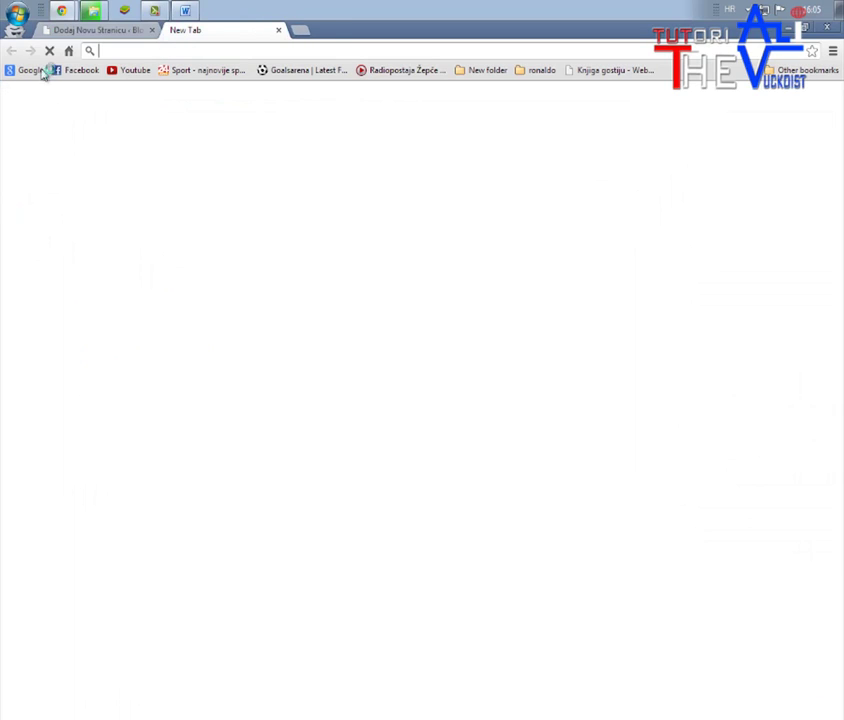
{"action": "left_click", "coordinate": [30, 70]}
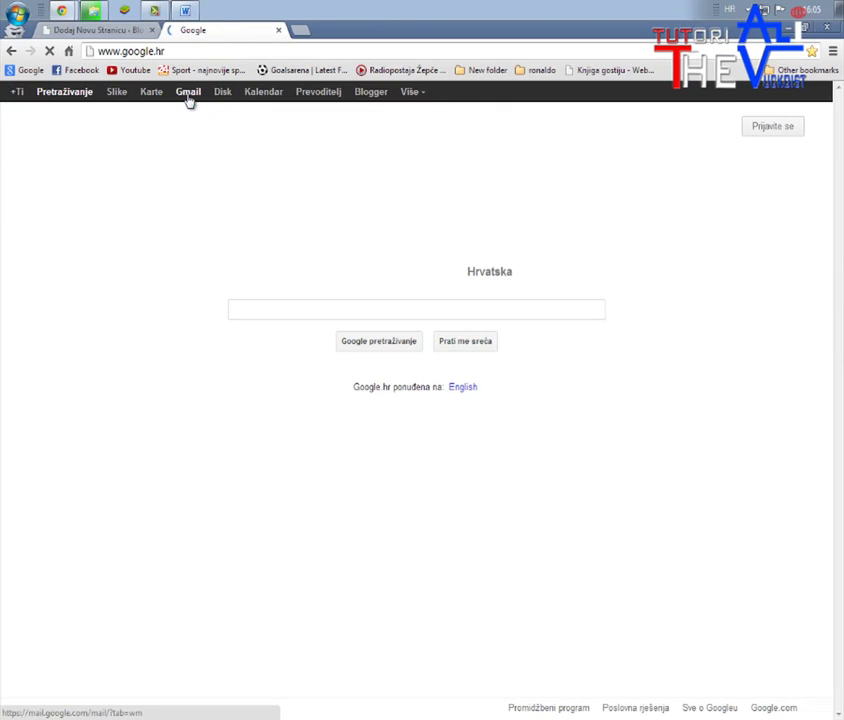
{"action": "left_click", "coordinate": [324, 306]}
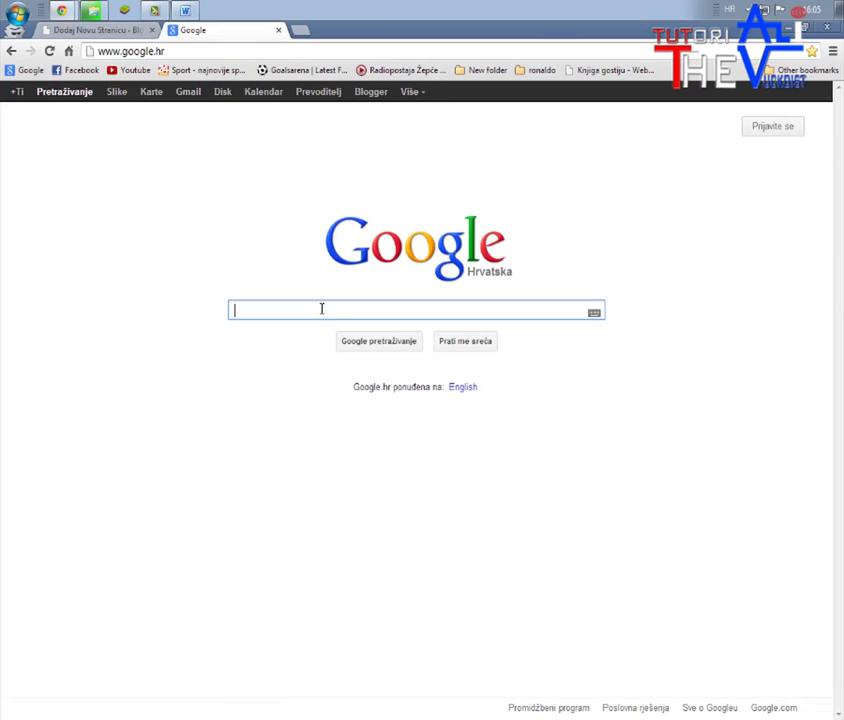
{"action": "left_click", "coordinate": [150, 95]}
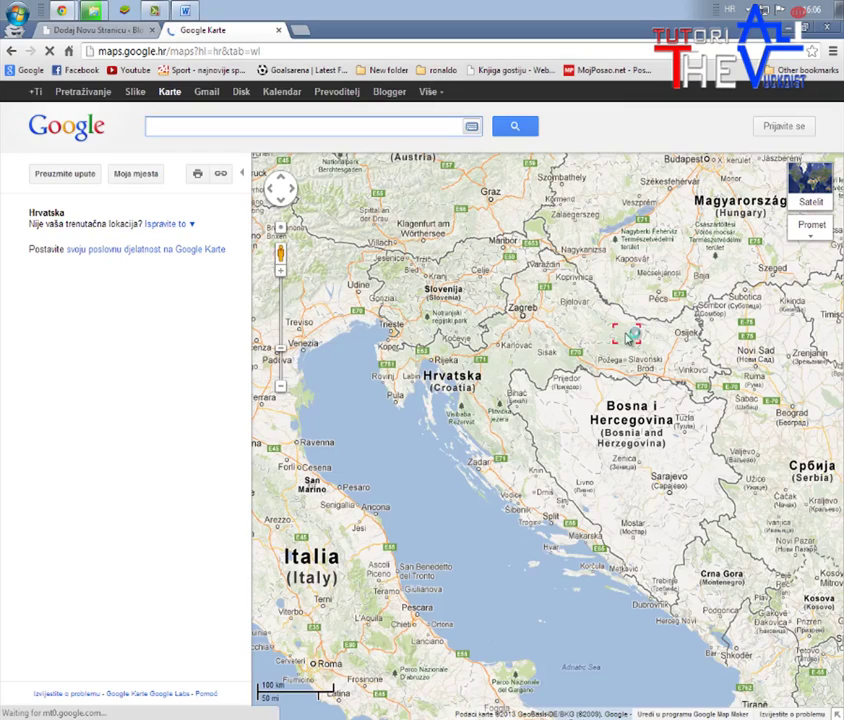
Zoom and pan the map to the Osijek–Đakovo area of eastern Croatia.
{"action": "scroll", "coordinate": [676, 385], "scroll_direction": "up", "scroll_amount": 3}
{"action": "left_click_drag", "start_coordinate": [676, 385], "coordinate": [576, 328]}
{"action": "scroll", "coordinate": [576, 328], "scroll_direction": "up", "scroll_amount": 2}
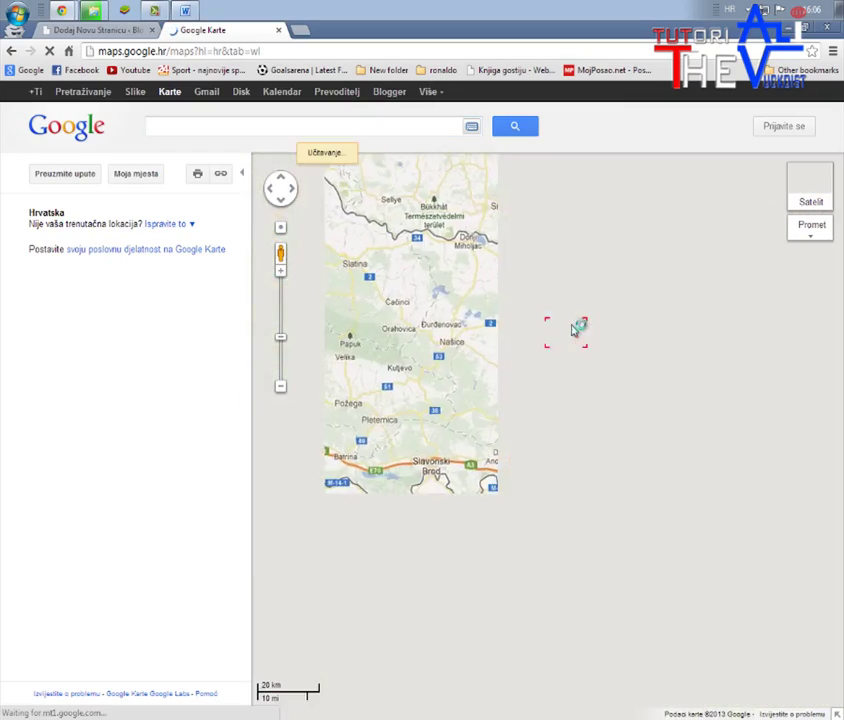
{"action": "scroll", "coordinate": [577, 346], "scroll_direction": "up", "scroll_amount": 2}
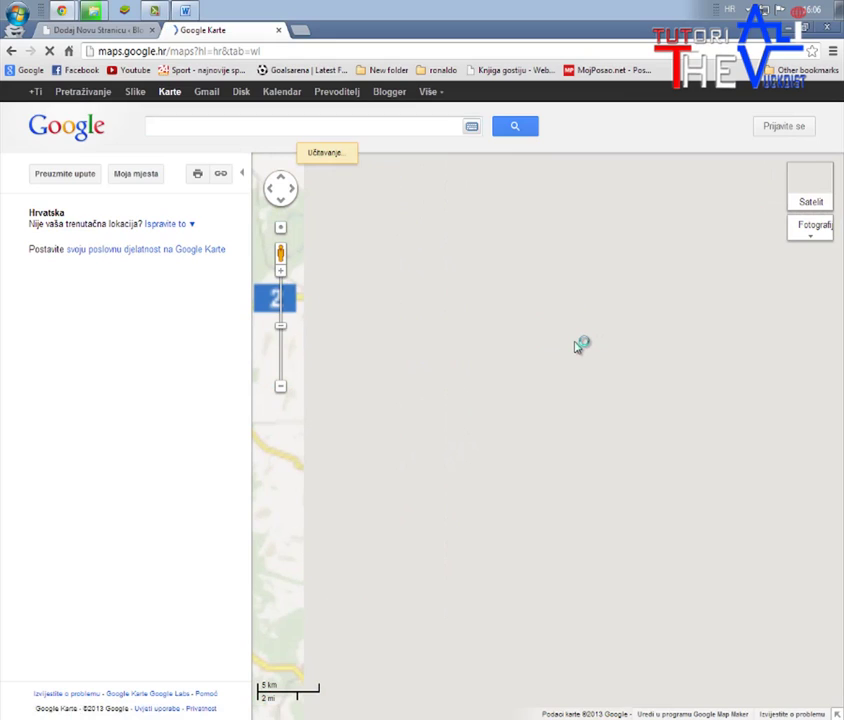
{"action": "left_click_drag", "start_coordinate": [622, 358], "coordinate": [475, 231]}
{"action": "left_click_drag", "start_coordinate": [688, 375], "coordinate": [539, 251]}
{"action": "left_click_drag", "start_coordinate": [637, 325], "coordinate": [725, 339]}
{"action": "left_click_drag", "start_coordinate": [514, 310], "coordinate": [608, 490]}
{"action": "scroll", "coordinate": [593, 358], "scroll_direction": "down", "scroll_amount": 1}
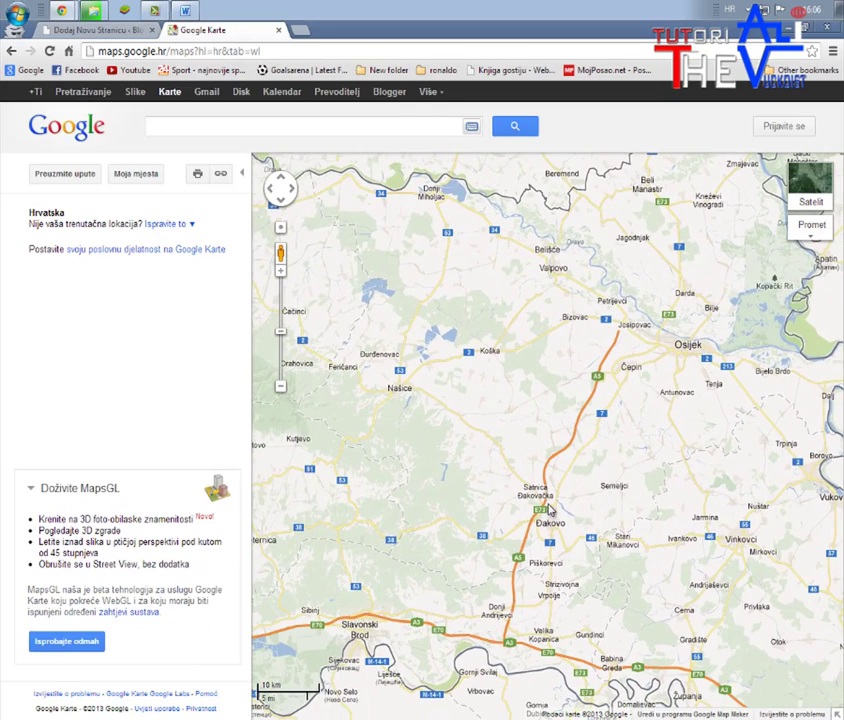
Set the embedded map to a custom (Prilagođena) size of 605 × 580.
{"action": "left_click", "coordinate": [221, 174]}
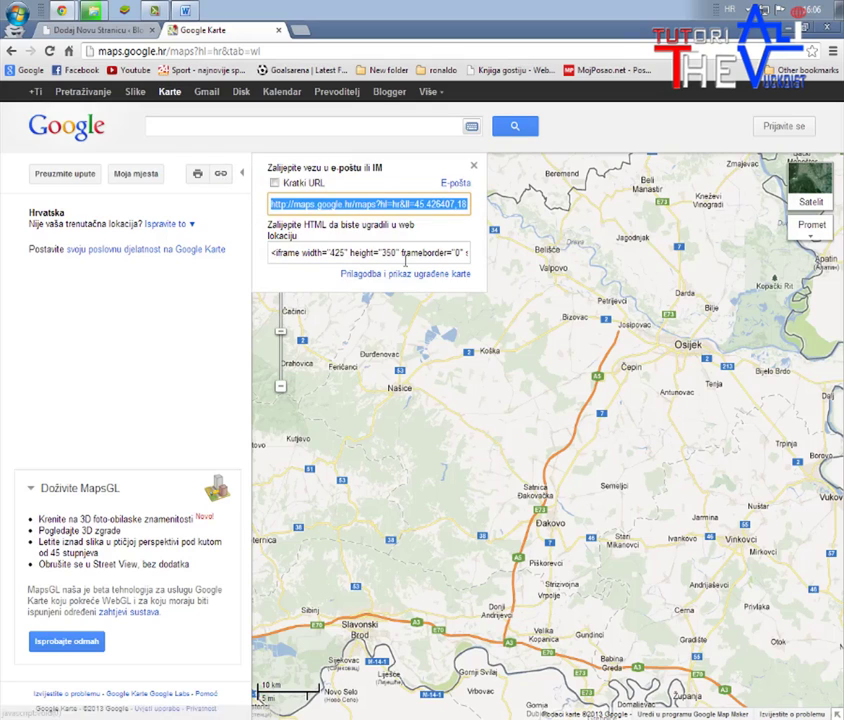
{"action": "left_click", "coordinate": [415, 285]}
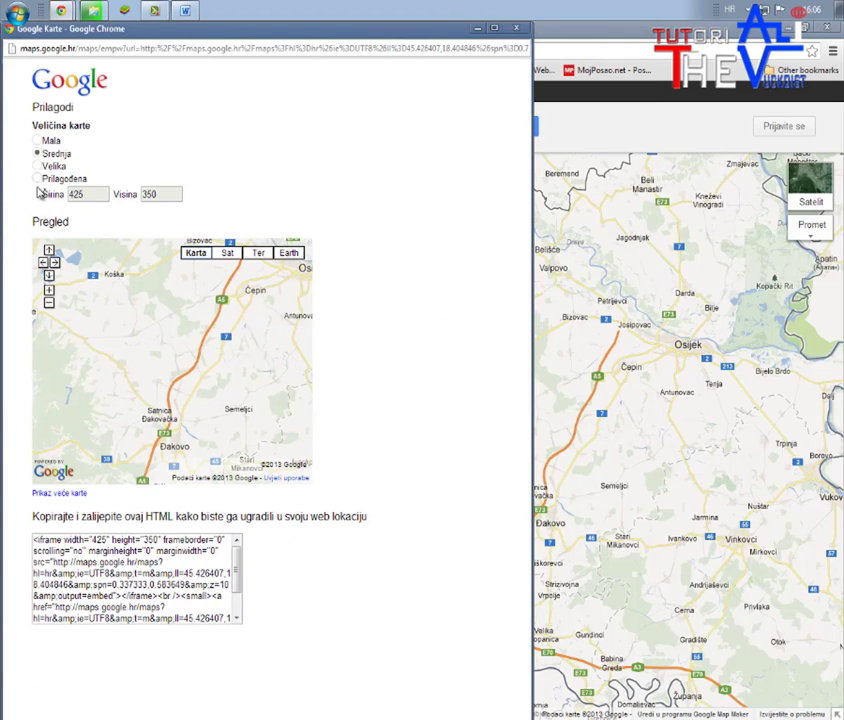
{"action": "left_click", "coordinate": [40, 179]}
{"action": "left_click_drag", "start_coordinate": [92, 192], "coordinate": [60, 193]}
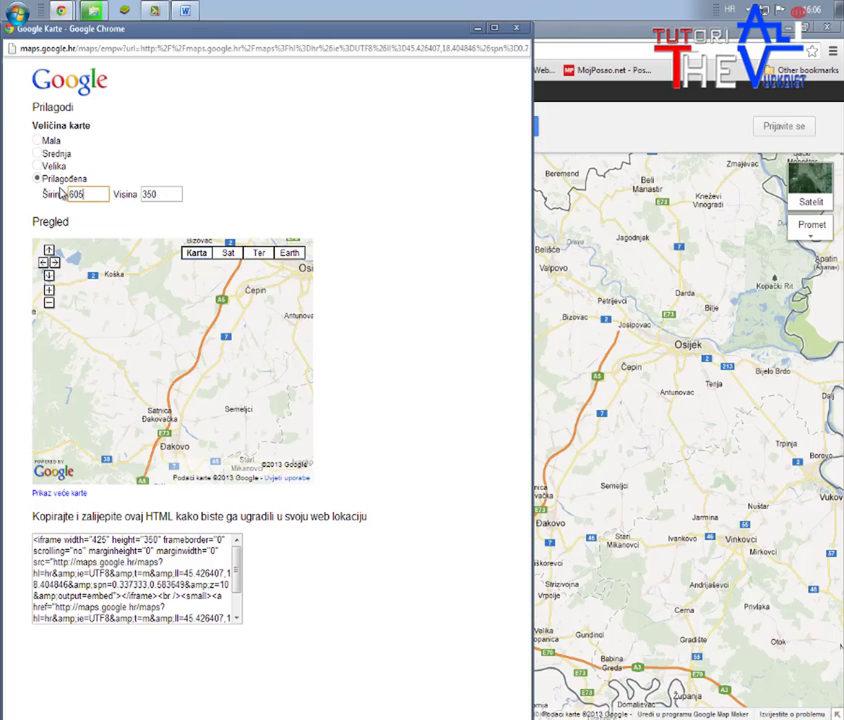
{"action": "left_click_drag", "start_coordinate": [166, 193], "coordinate": [116, 198]}
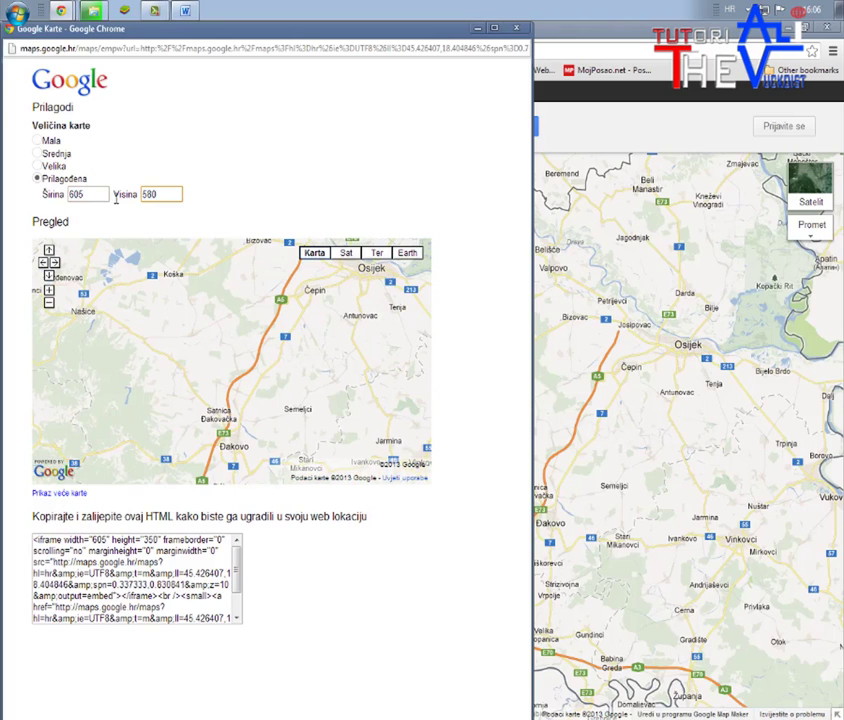
{"action": "left_click_drag", "start_coordinate": [68, 193], "coordinate": [96, 192]}
{"action": "scroll", "coordinate": [148, 196], "scroll_direction": "down", "scroll_amount": 1}
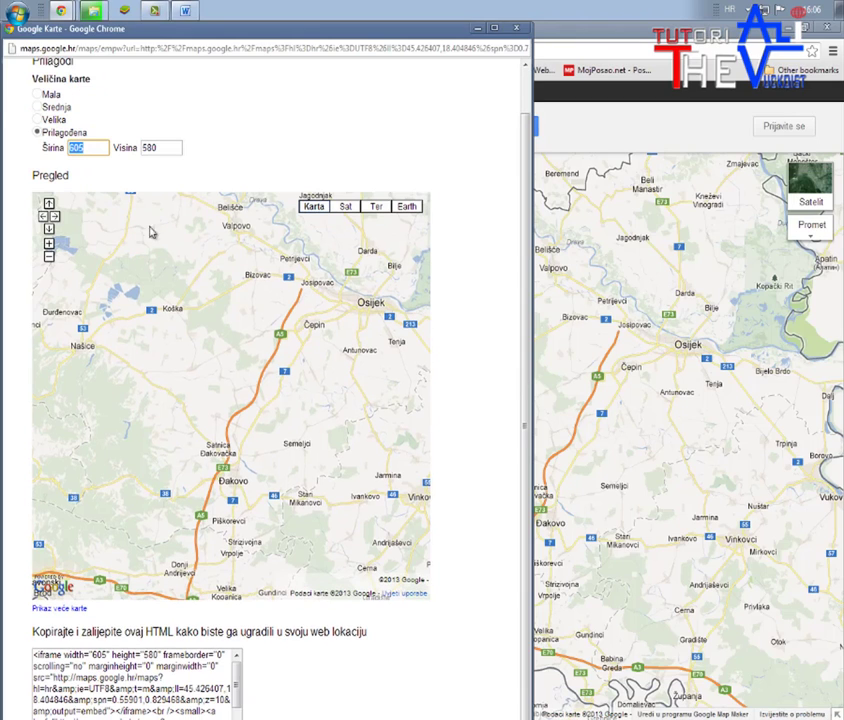
{"action": "left_click", "coordinate": [203, 660]}
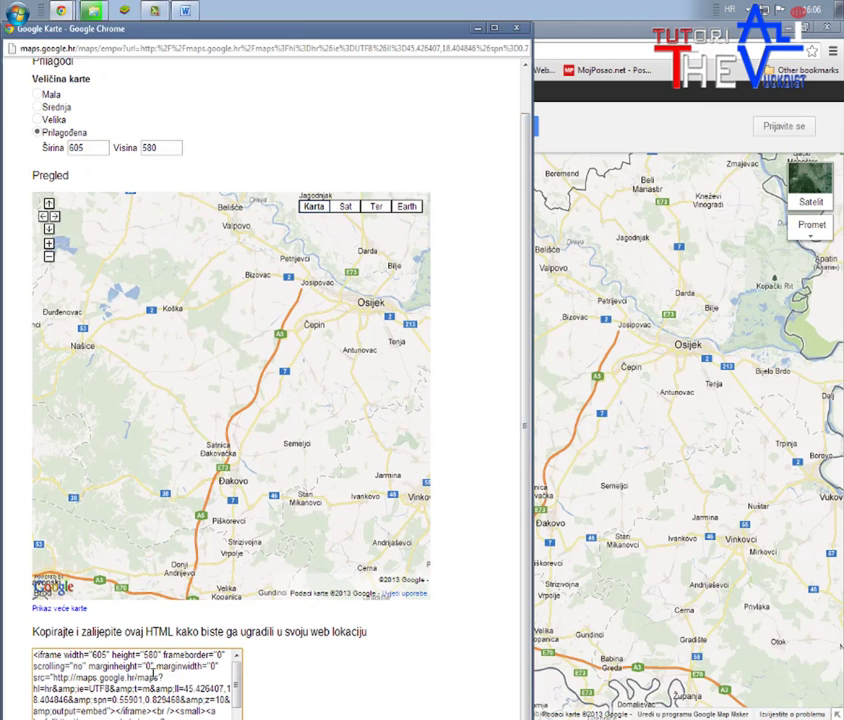
Copy the whole iframe embed code and return to the WordPress Kontakt editor.
{"action": "right_click", "coordinate": [151, 676]}
{"action": "left_click", "coordinate": [192, 627]}
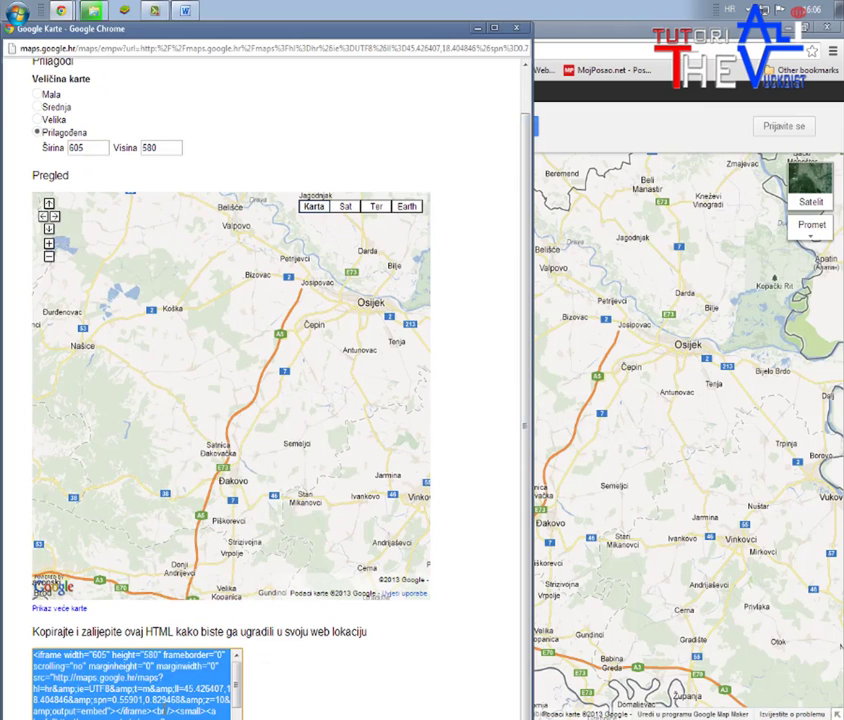
{"action": "right_click", "coordinate": [162, 712]}
{"action": "left_click", "coordinate": [202, 500]}
{"action": "left_click", "coordinate": [516, 31]}
{"action": "left_click", "coordinate": [83, 30]}
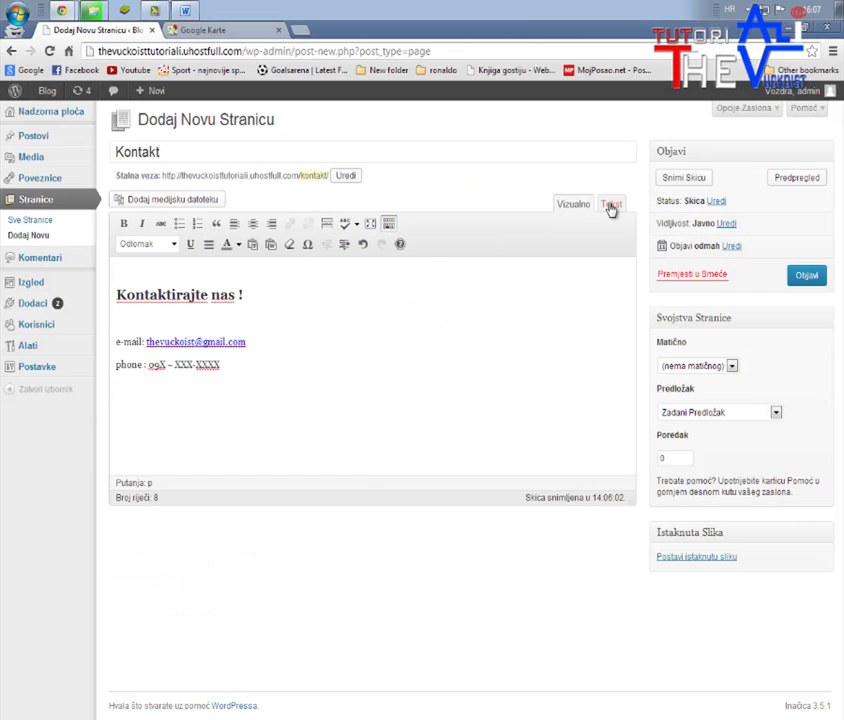
Paste the map iframe code on a new line in the Tekst view of the Kontakt page.
{"action": "left_click", "coordinate": [610, 205]}
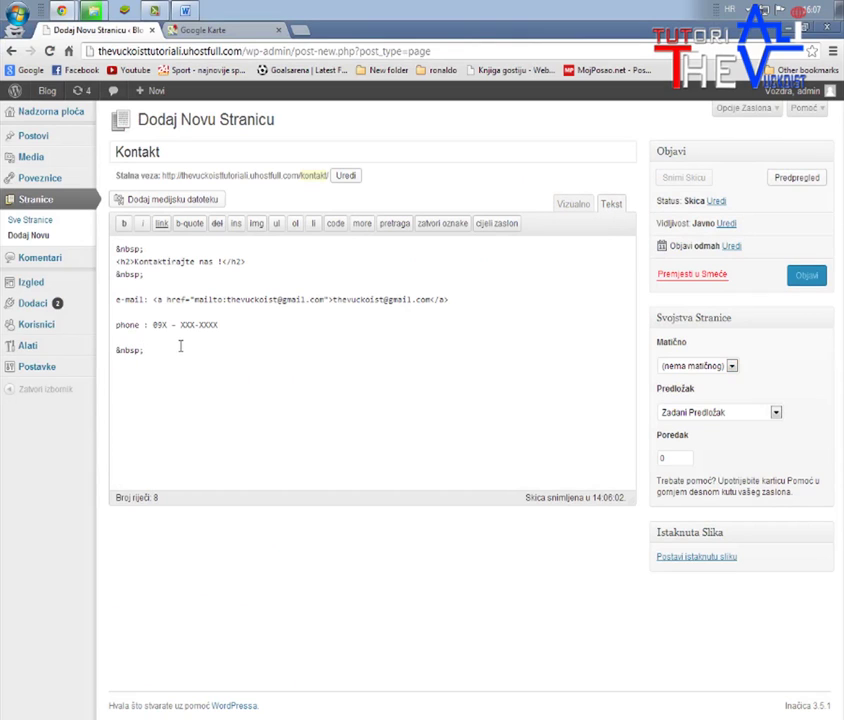
{"action": "key", "text": "Return"}
{"action": "key", "text": "ctrl+v"}
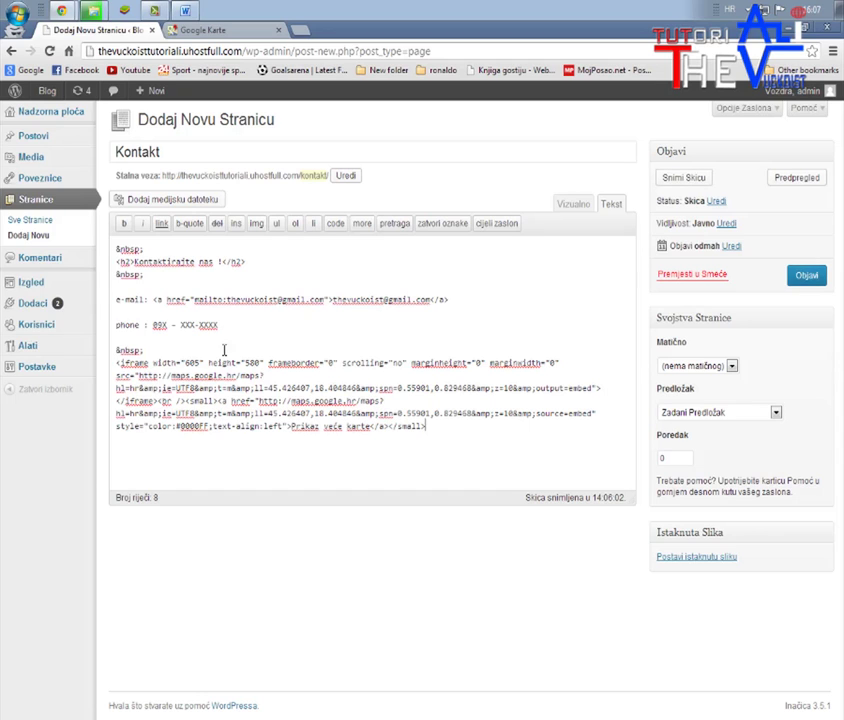
{"action": "left_click", "coordinate": [572, 210]}
Centre the embedded map and publish the Kontakt page.
{"action": "scroll", "coordinate": [326, 384], "scroll_direction": "down", "scroll_amount": 5}
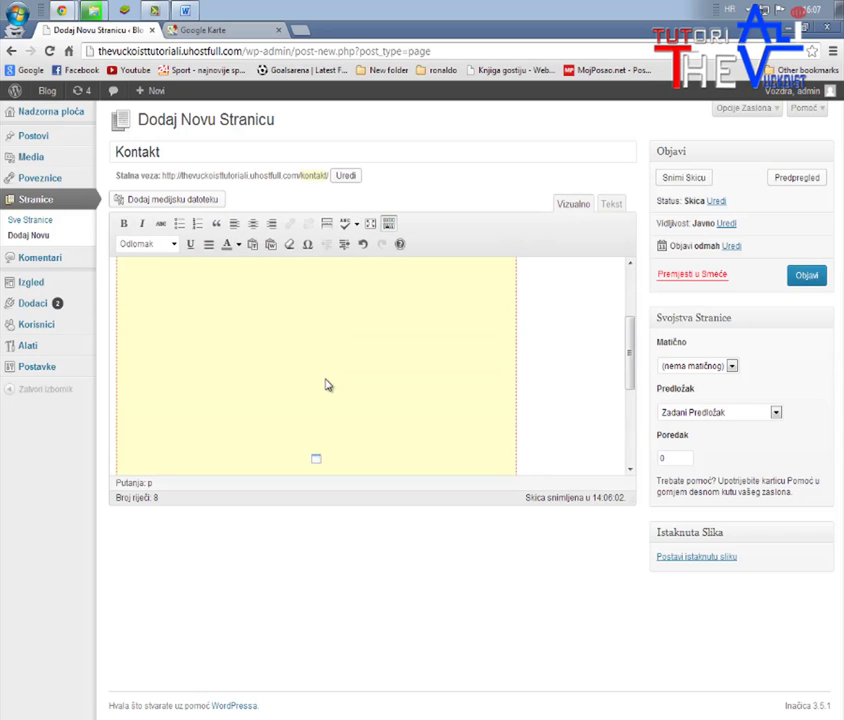
{"action": "scroll", "coordinate": [326, 384], "scroll_direction": "up", "scroll_amount": 1}
{"action": "scroll", "coordinate": [322, 376], "scroll_direction": "up", "scroll_amount": 1}
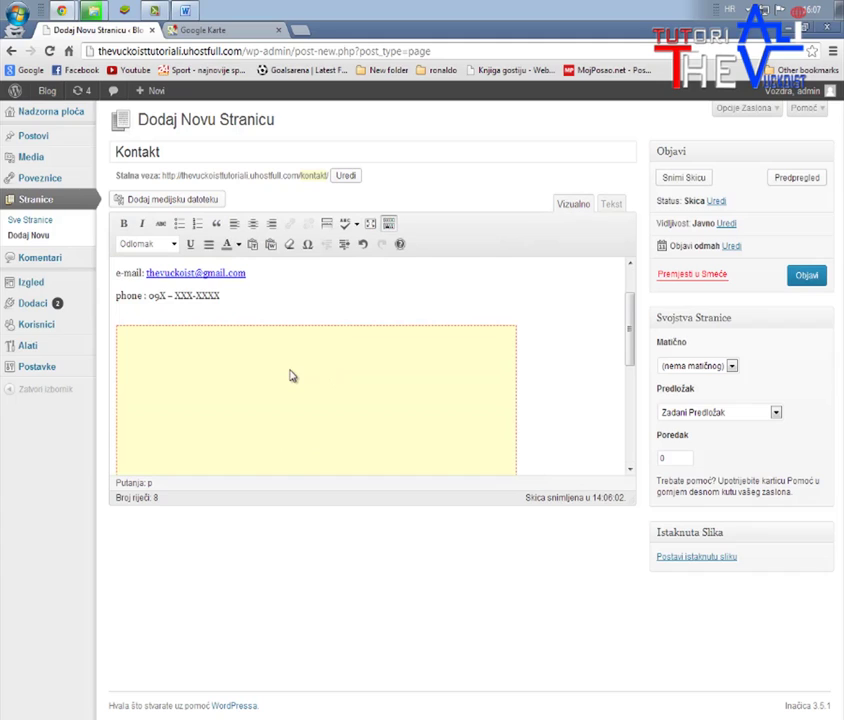
{"action": "left_click", "coordinate": [197, 353]}
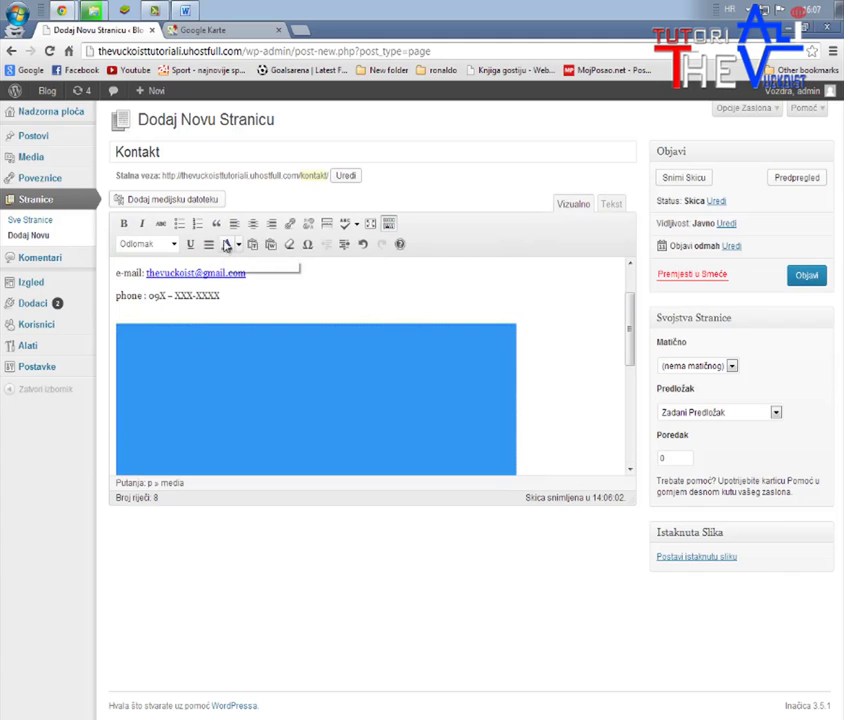
{"action": "left_click", "coordinate": [253, 233]}
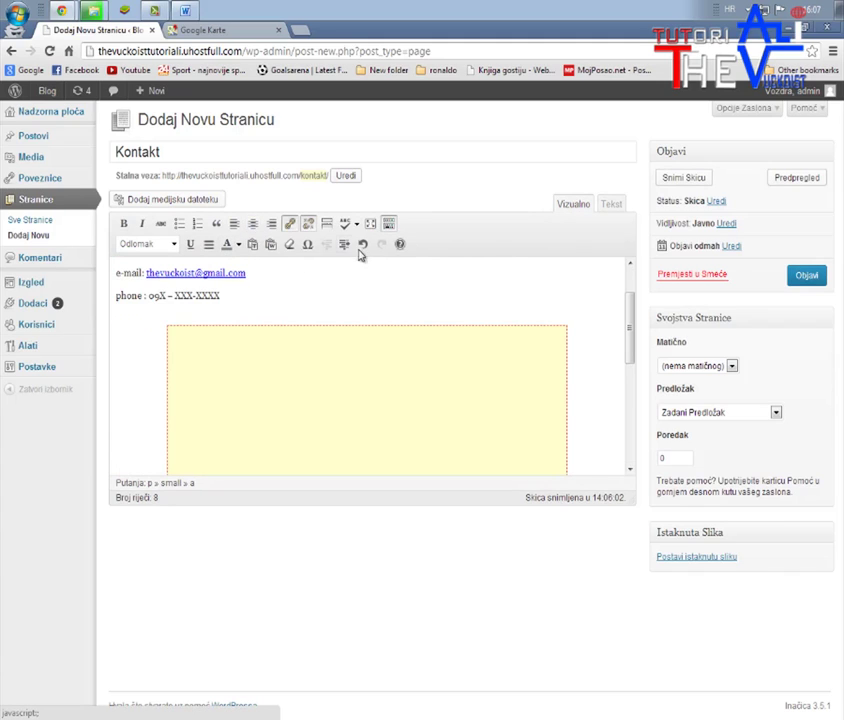
{"action": "left_click", "coordinate": [805, 279]}
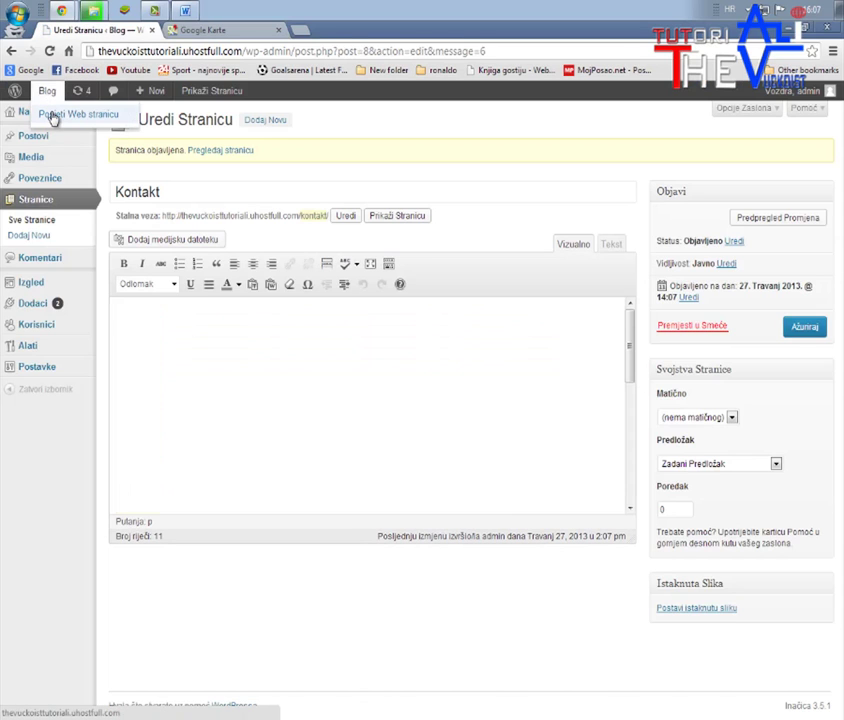
On the live site, visit Početna, Kontakt and O nama, then return home.
{"action": "left_click", "coordinate": [53, 113]}
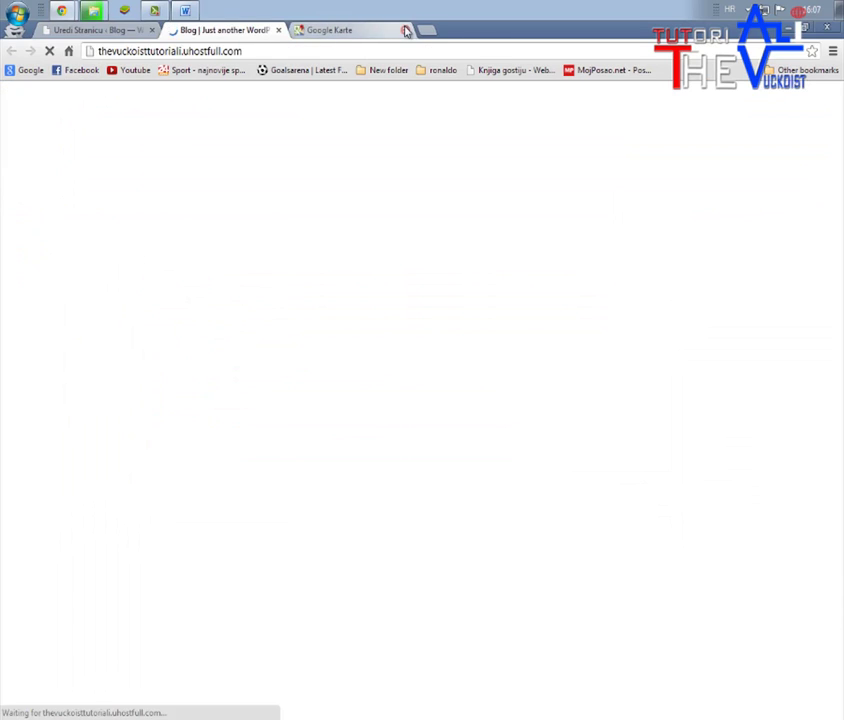
{"action": "left_click", "coordinate": [405, 30]}
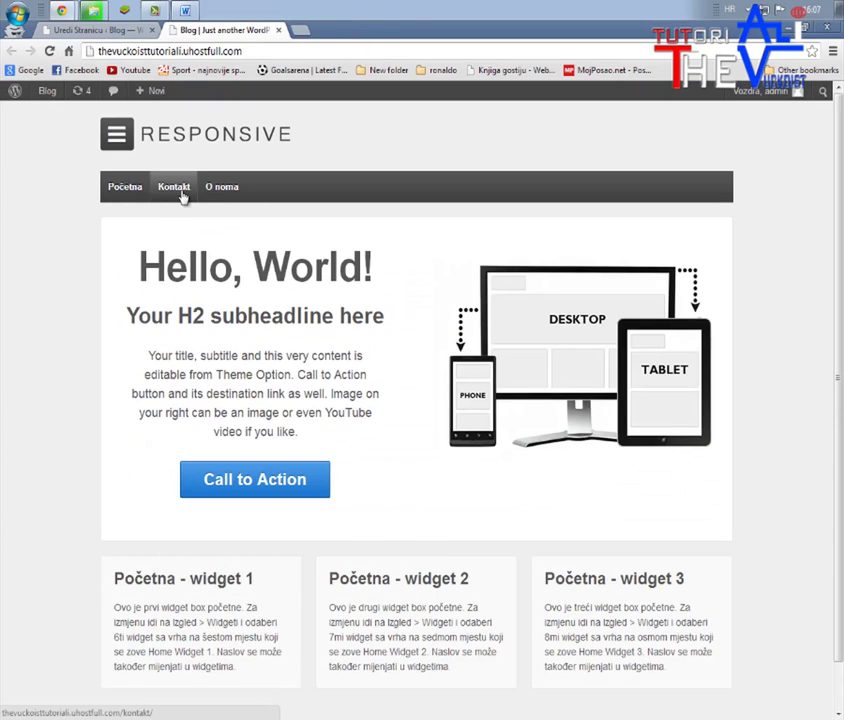
{"action": "left_click", "coordinate": [134, 189]}
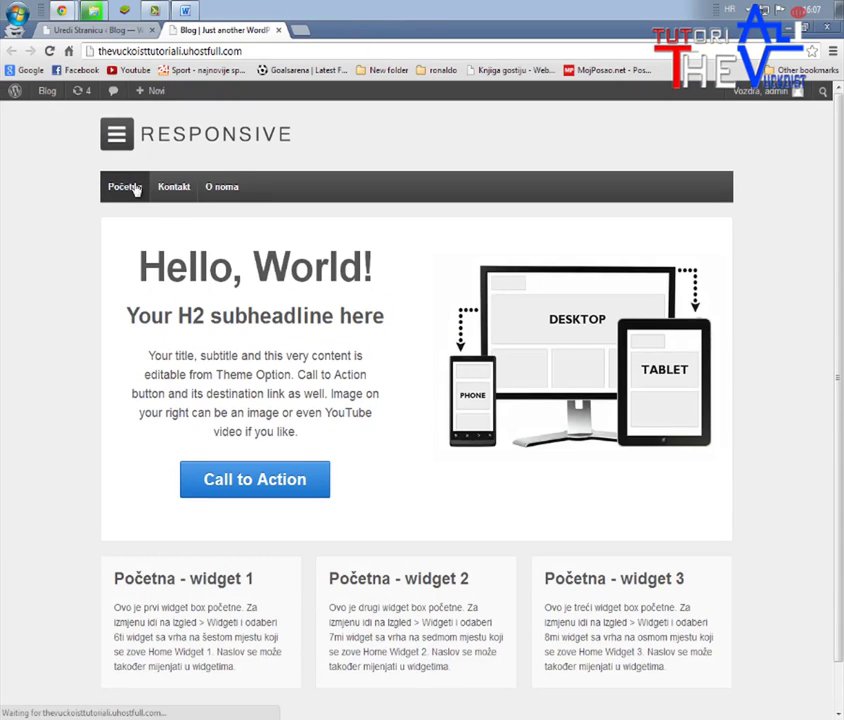
{"action": "left_click", "coordinate": [173, 189]}
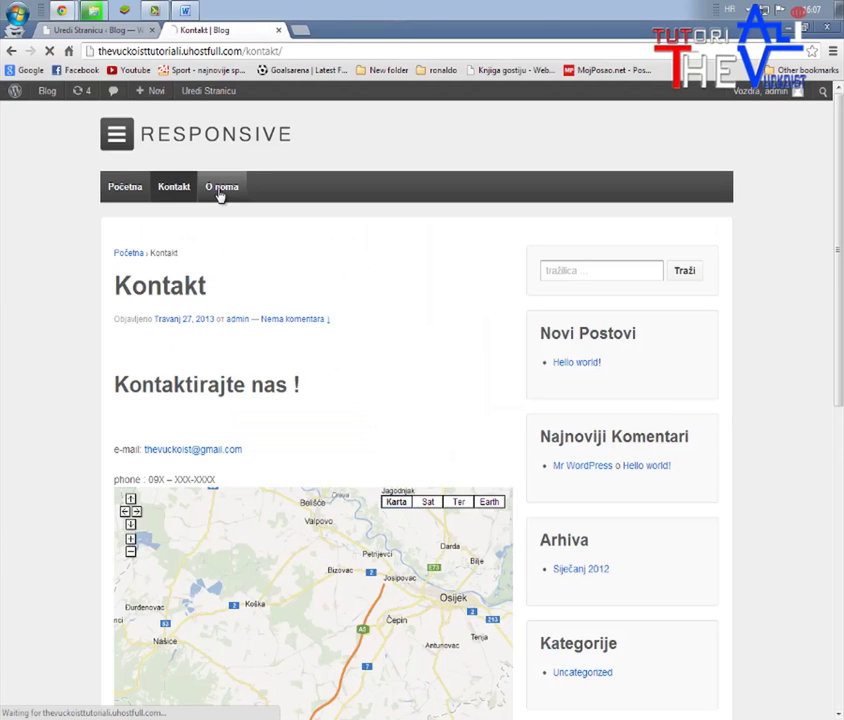
{"action": "left_click", "coordinate": [220, 192]}
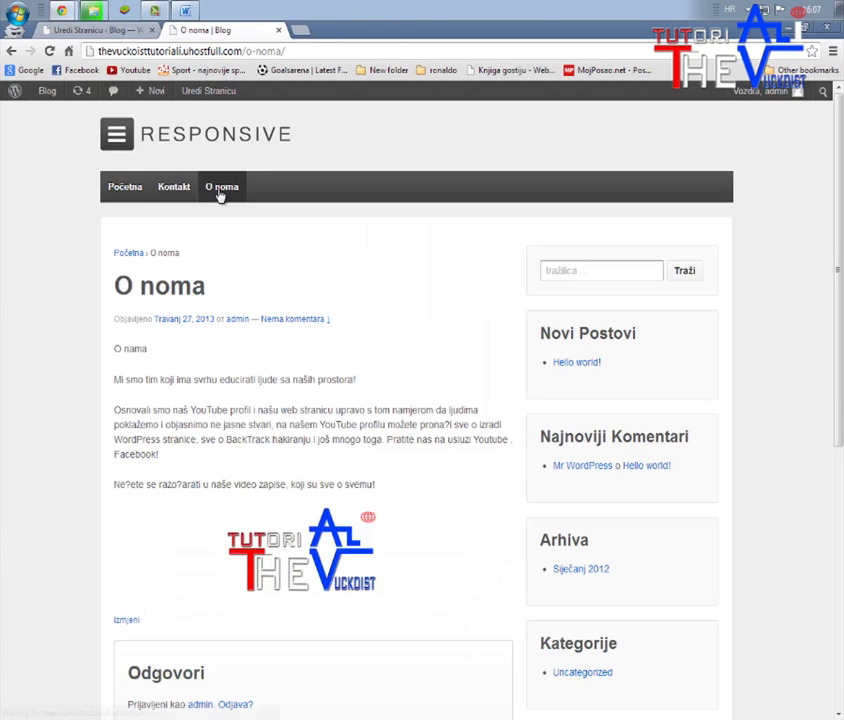
{"action": "left_click", "coordinate": [141, 191]}
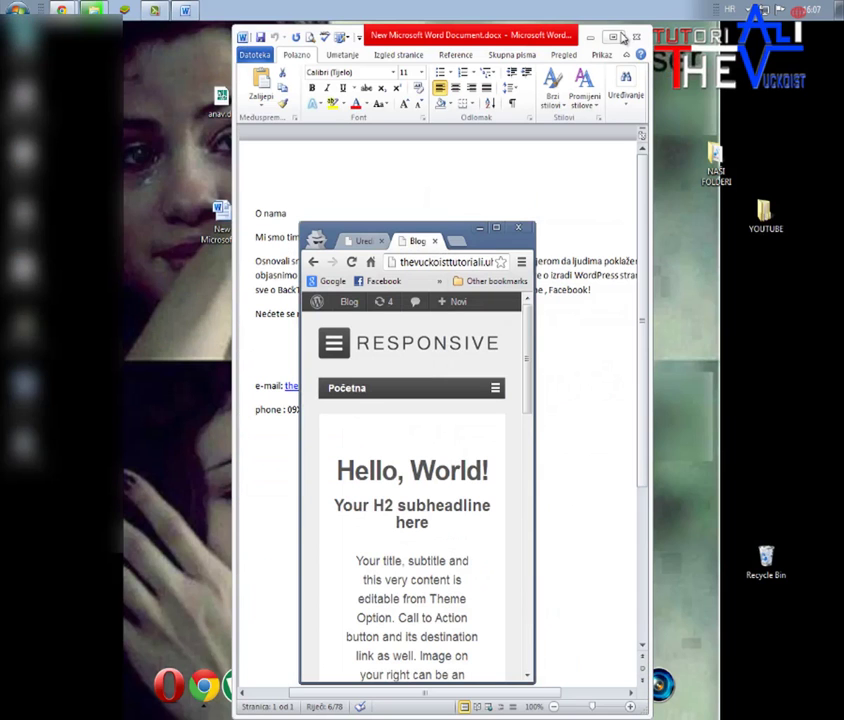
In a narrow browser window, open Kontakt from the collapsed hamburger menu.
{"action": "left_click", "coordinate": [599, 37]}
{"action": "left_click_drag", "start_coordinate": [458, 230], "coordinate": [439, 181]}
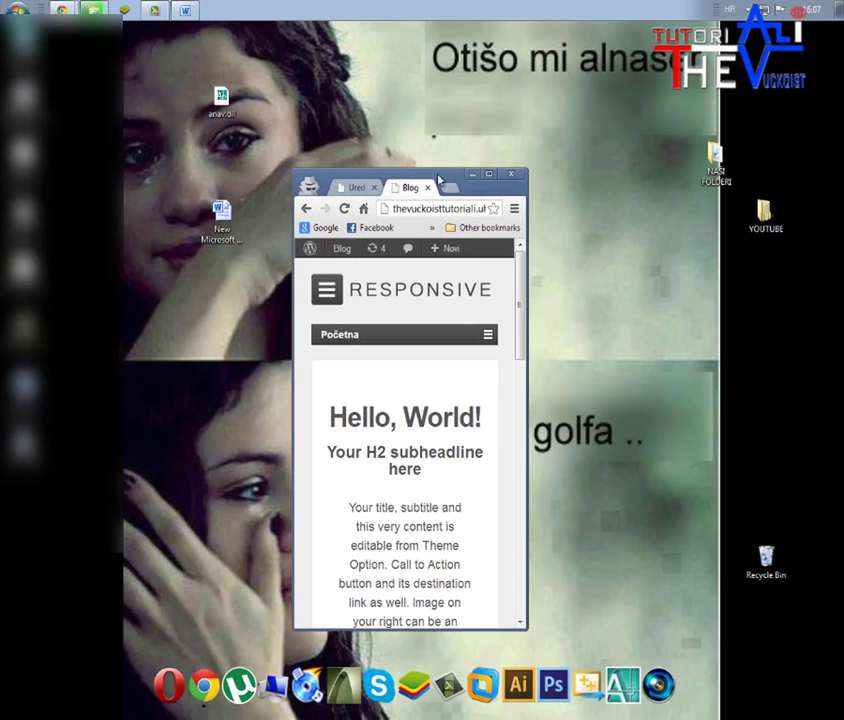
{"action": "left_click_drag", "start_coordinate": [521, 313], "coordinate": [526, 239]}
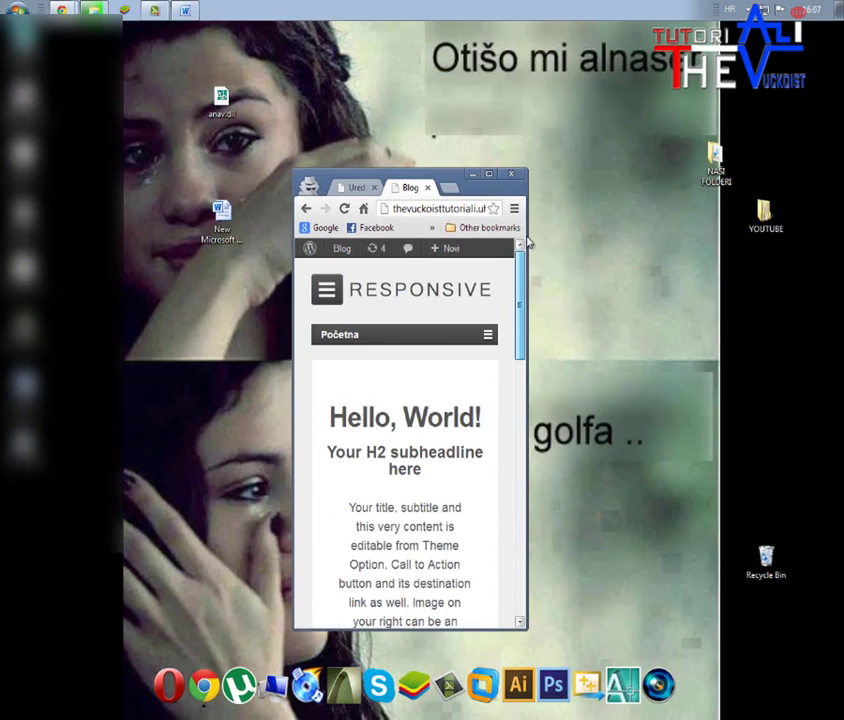
{"action": "left_click", "coordinate": [487, 335]}
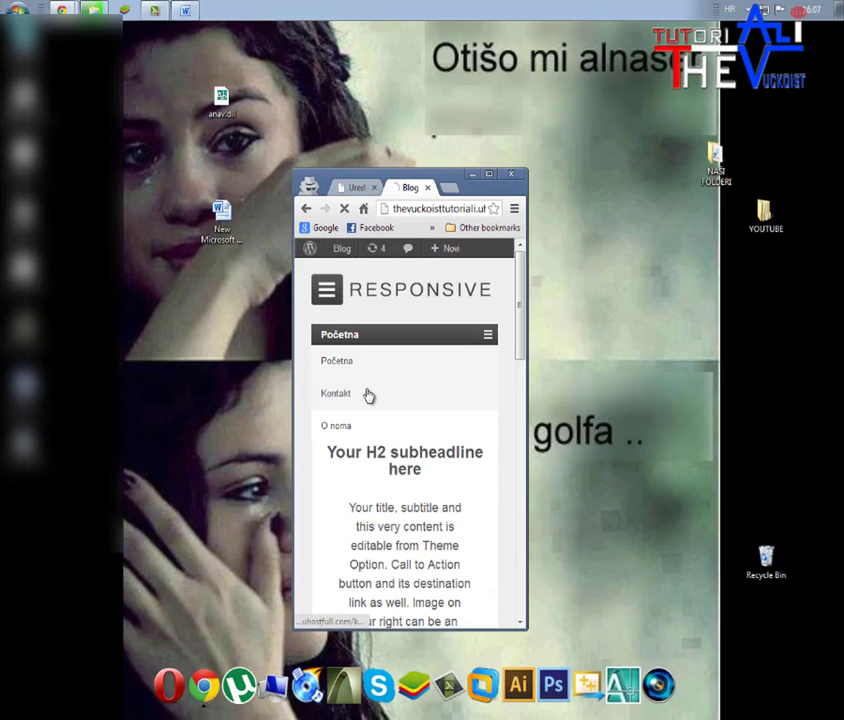
{"action": "left_click", "coordinate": [366, 396]}
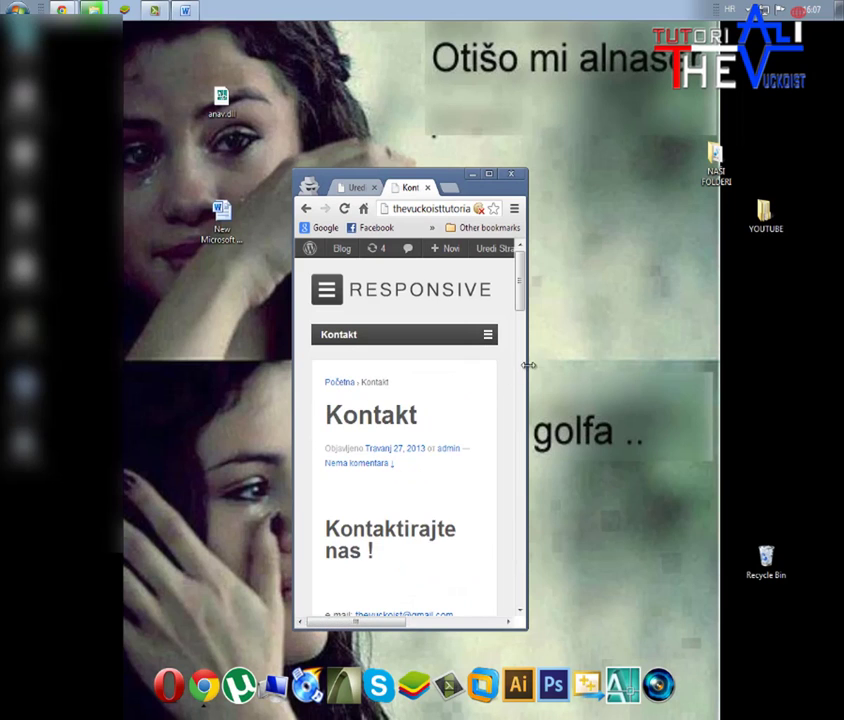
Resize the window to test how the Kontakt map fits, then maximize the browser.
{"action": "left_click_drag", "start_coordinate": [528, 371], "coordinate": [663, 352]}
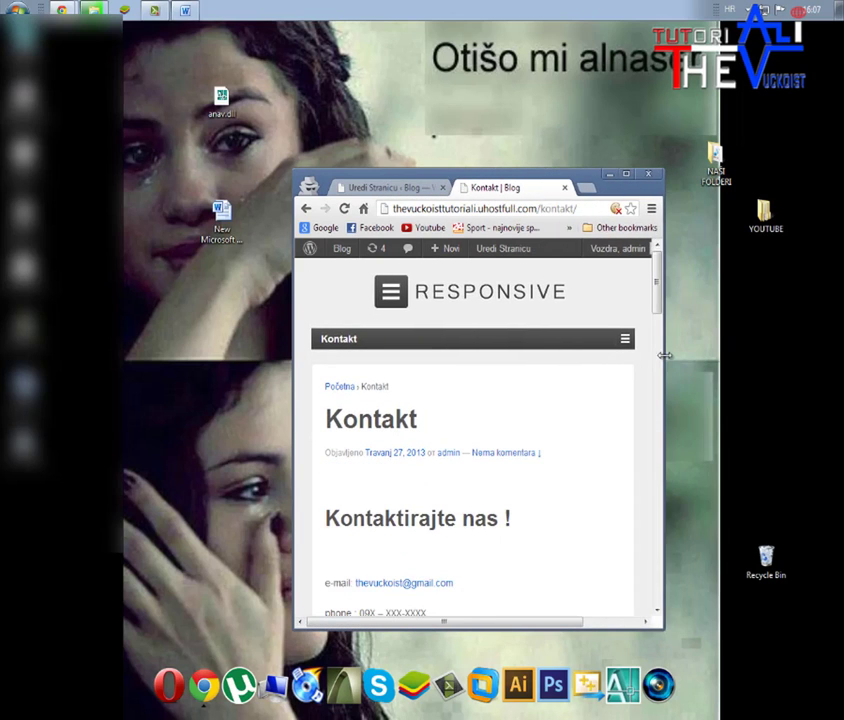
{"action": "left_click", "coordinate": [625, 339]}
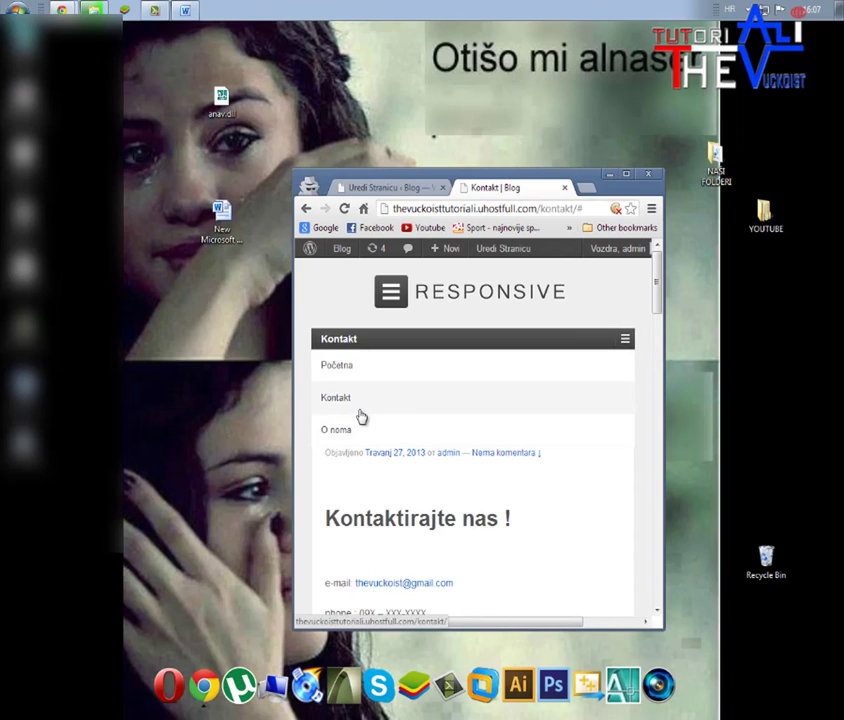
{"action": "left_click", "coordinate": [356, 401]}
{"action": "left_click_drag", "start_coordinate": [660, 276], "coordinate": [655, 322]}
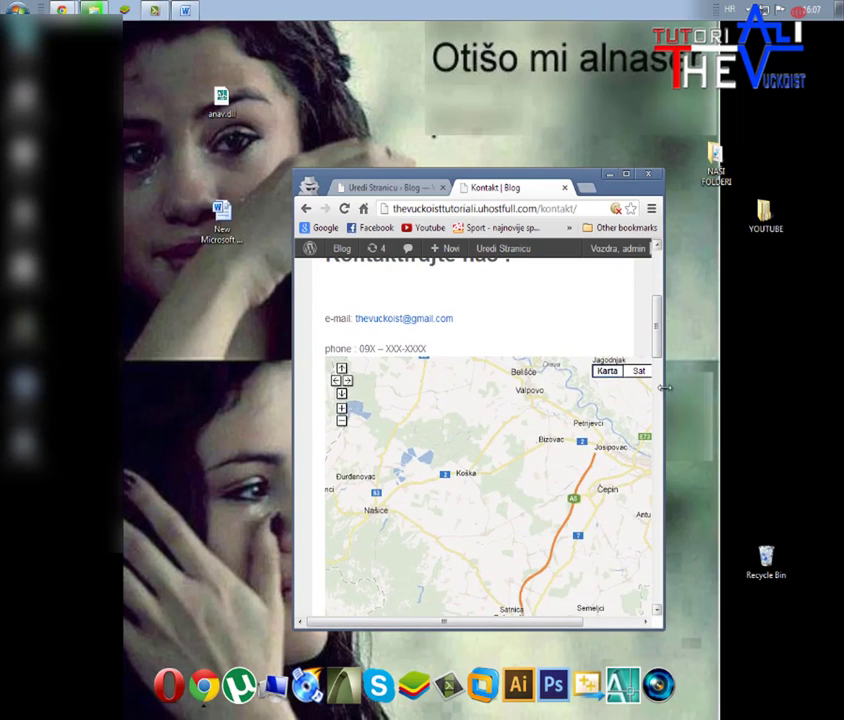
{"action": "left_click_drag", "start_coordinate": [662, 388], "coordinate": [616, 425]}
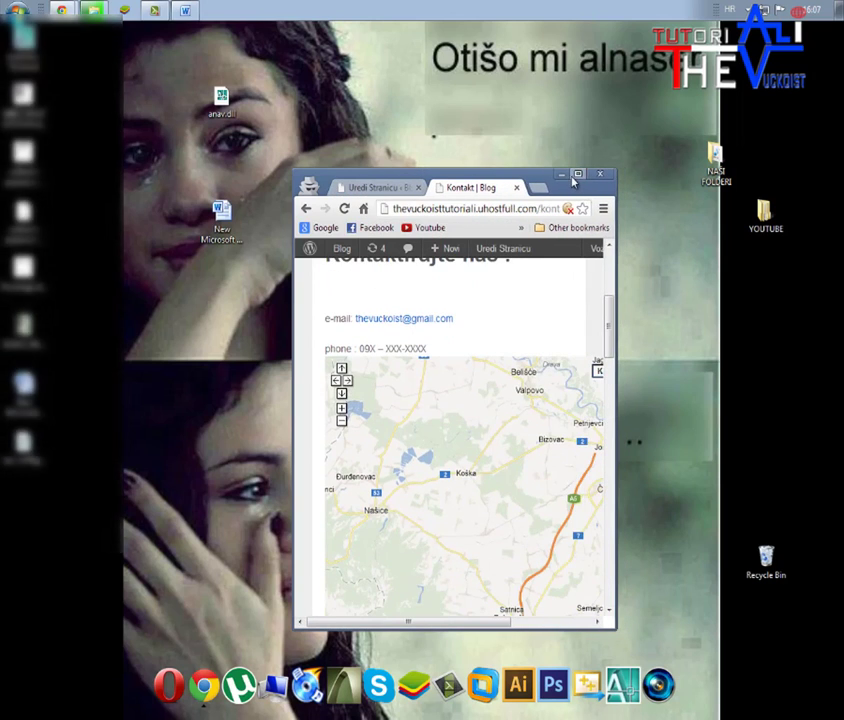
{"action": "left_click", "coordinate": [578, 175]}
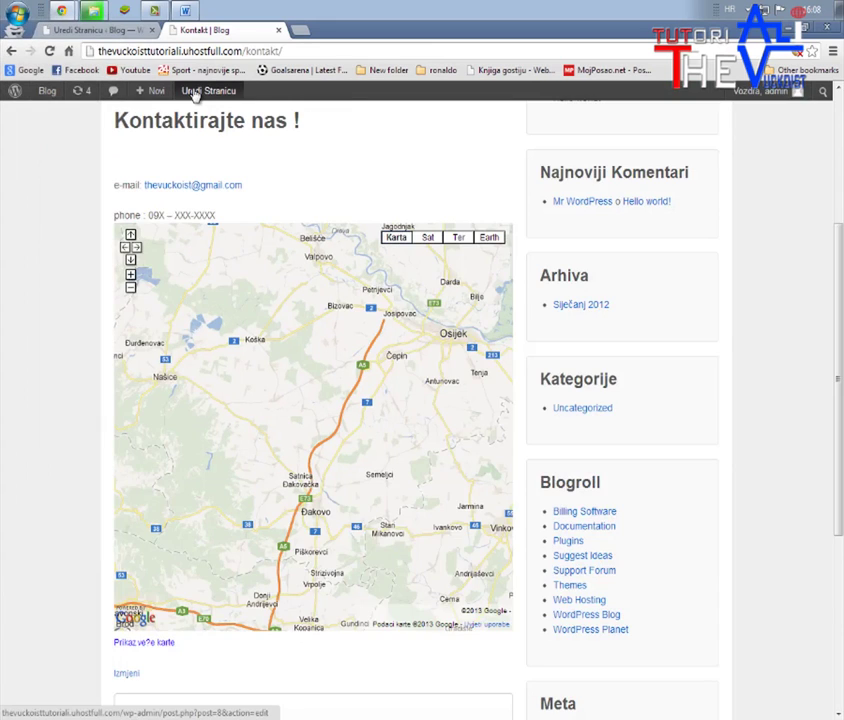
Change the Kontakt page's map iframe height and width to 100% in the Tekst editor, then update the page.
{"action": "left_click", "coordinate": [200, 91]}
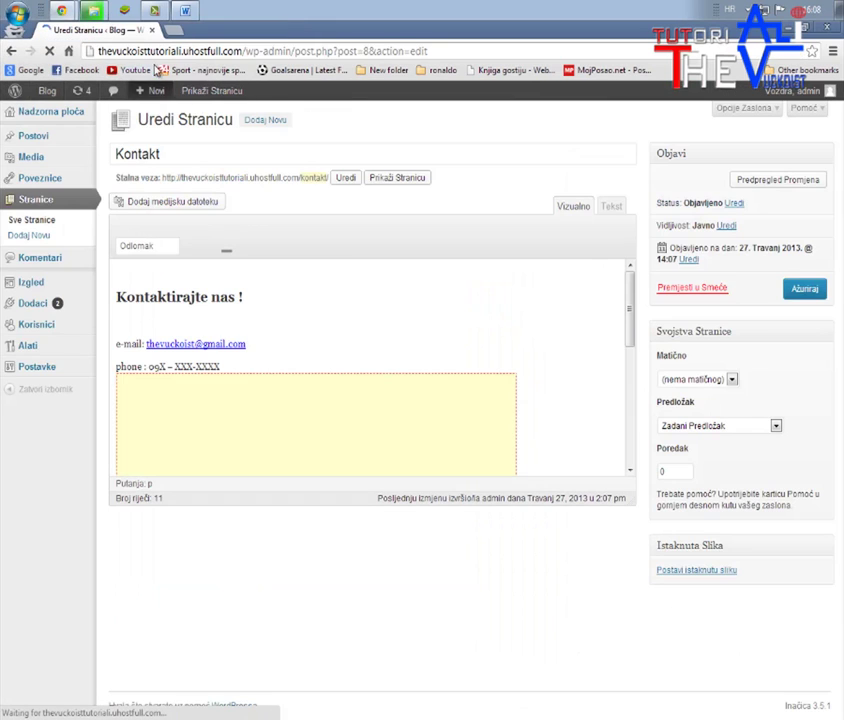
{"action": "left_click", "coordinate": [609, 207]}
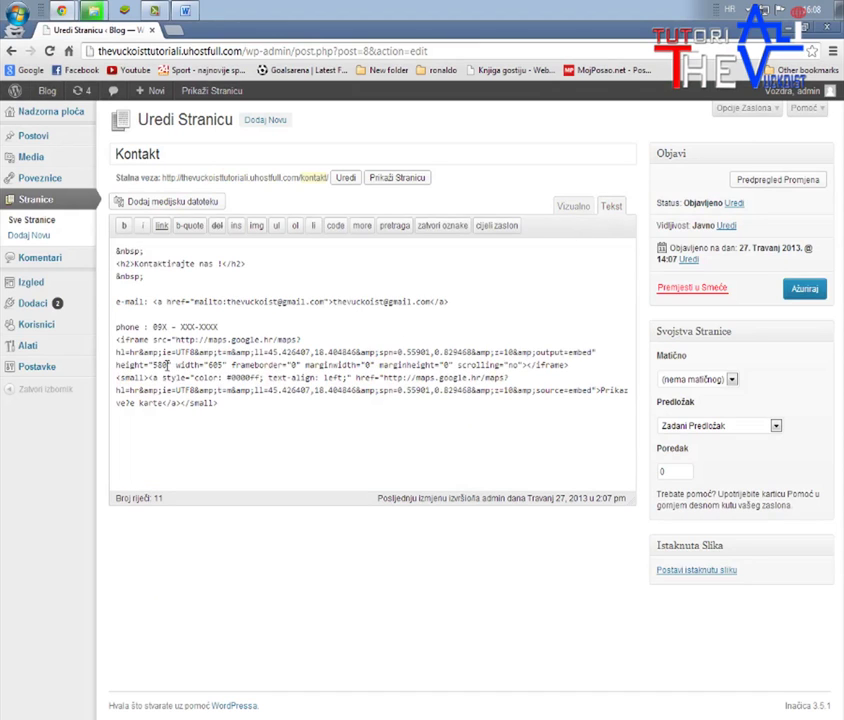
{"action": "key", "text": "BackSpace"}
{"action": "key", "text": "BackSpace"}
{"action": "key", "text": "BackSpace"}
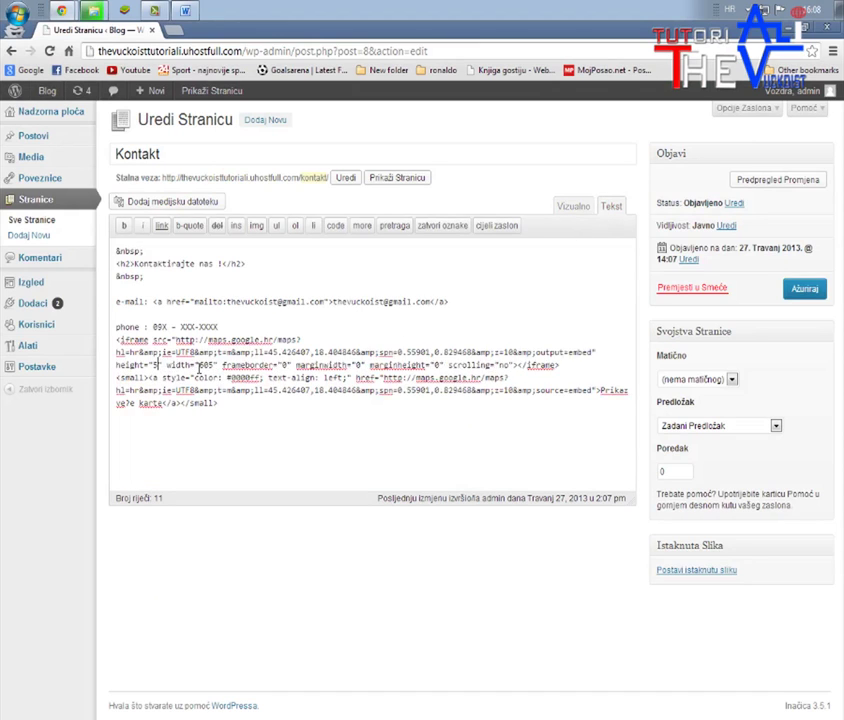
{"action": "type", "text": "100"}
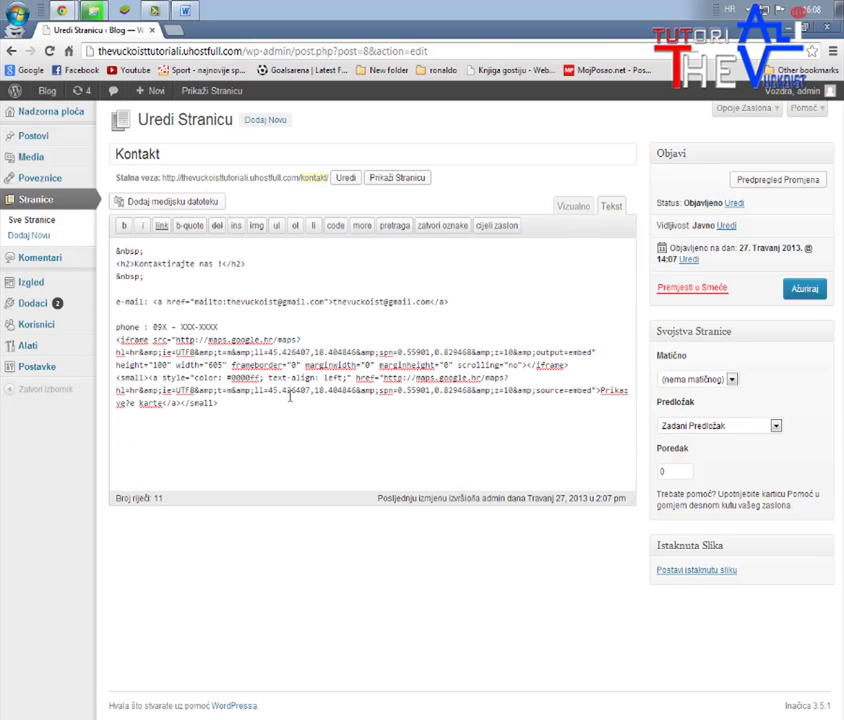
{"action": "type", "text": "%"}
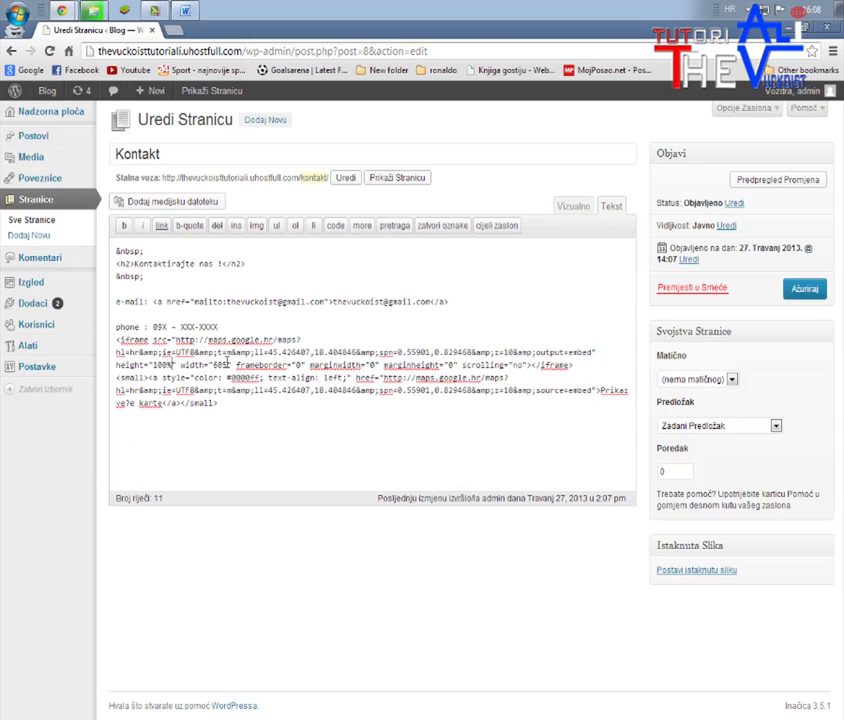
{"action": "key", "text": "BackSpace"}
{"action": "key", "text": "BackSpace"}
{"action": "key", "text": "BackSpace"}
{"action": "type", "text": "100"}
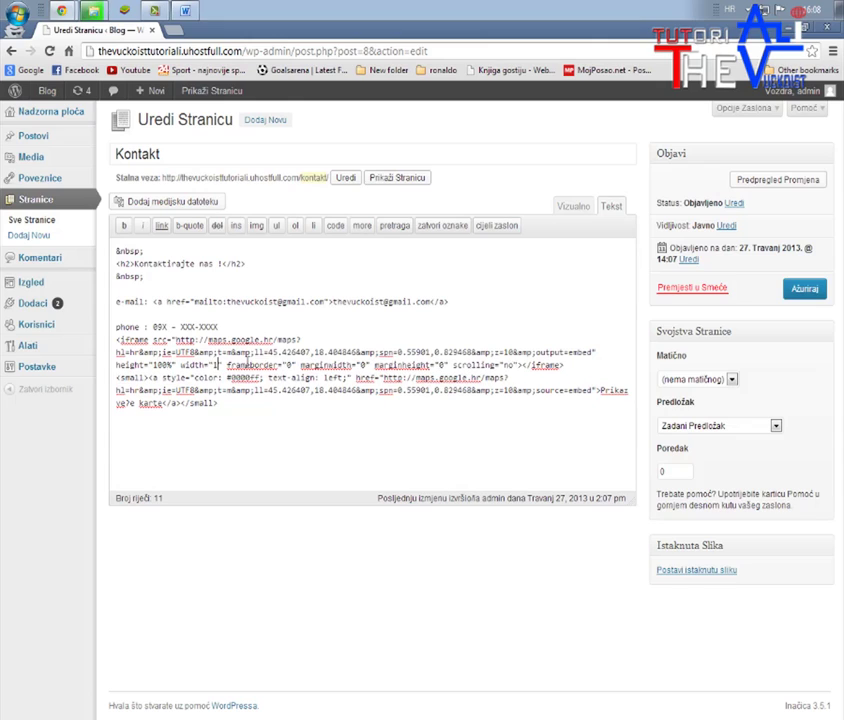
{"action": "type", "text": "%"}
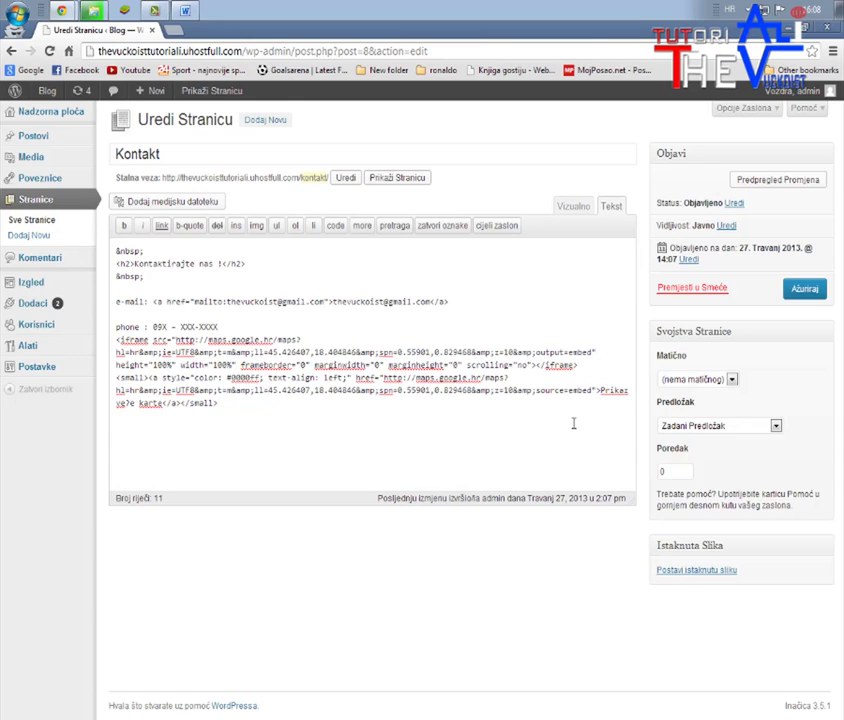
{"action": "left_click", "coordinate": [805, 288]}
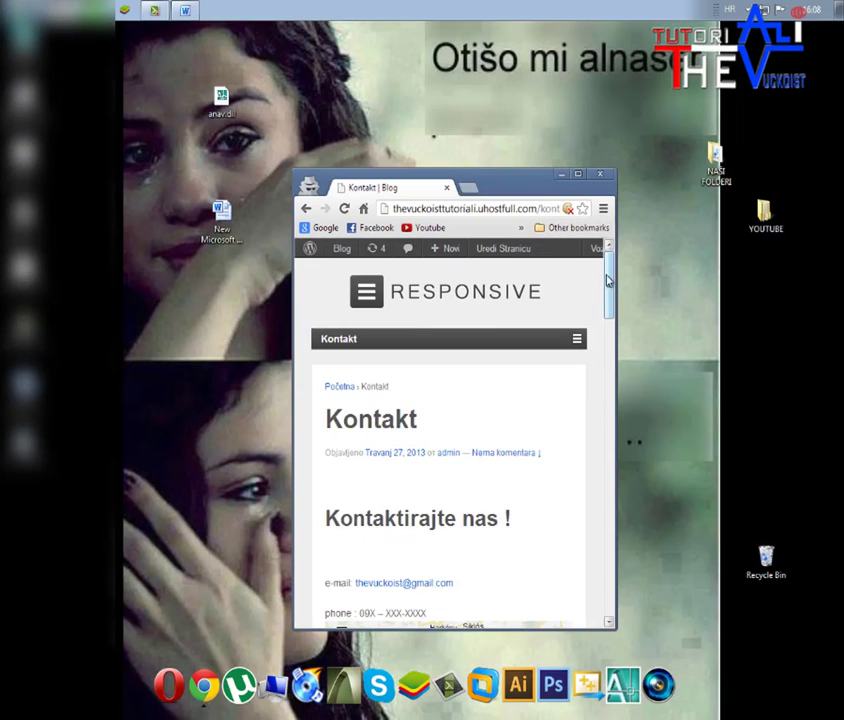
Check the Kontakt map in a narrow browser window, then widen and maximize the window.
{"action": "left_click_drag", "start_coordinate": [607, 280], "coordinate": [612, 337]}
{"action": "scroll", "coordinate": [609, 322], "scroll_direction": "up", "scroll_amount": 5}
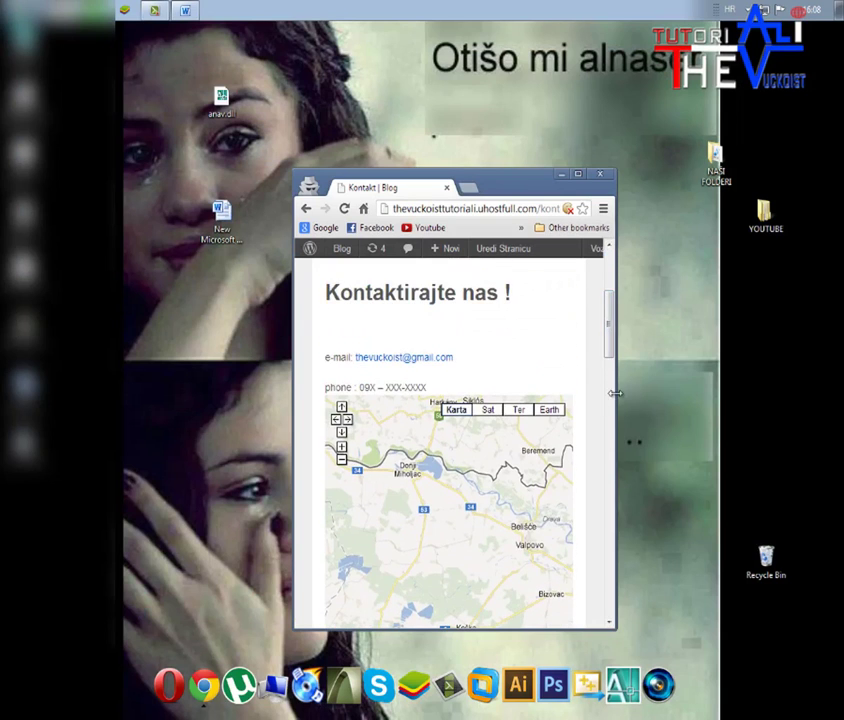
{"action": "left_click_drag", "start_coordinate": [615, 395], "coordinate": [590, 396]}
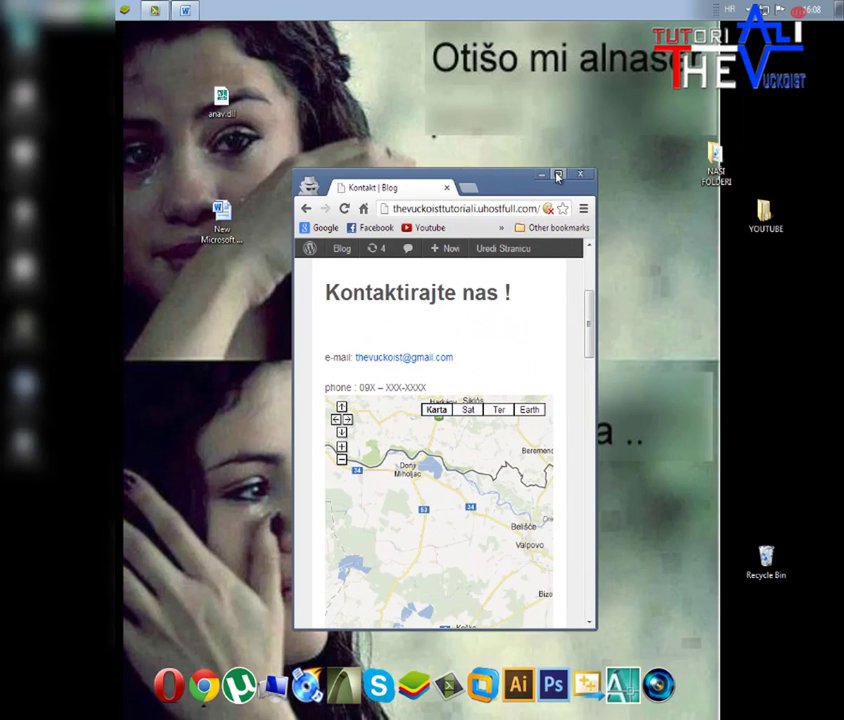
{"action": "left_click", "coordinate": [555, 177]}
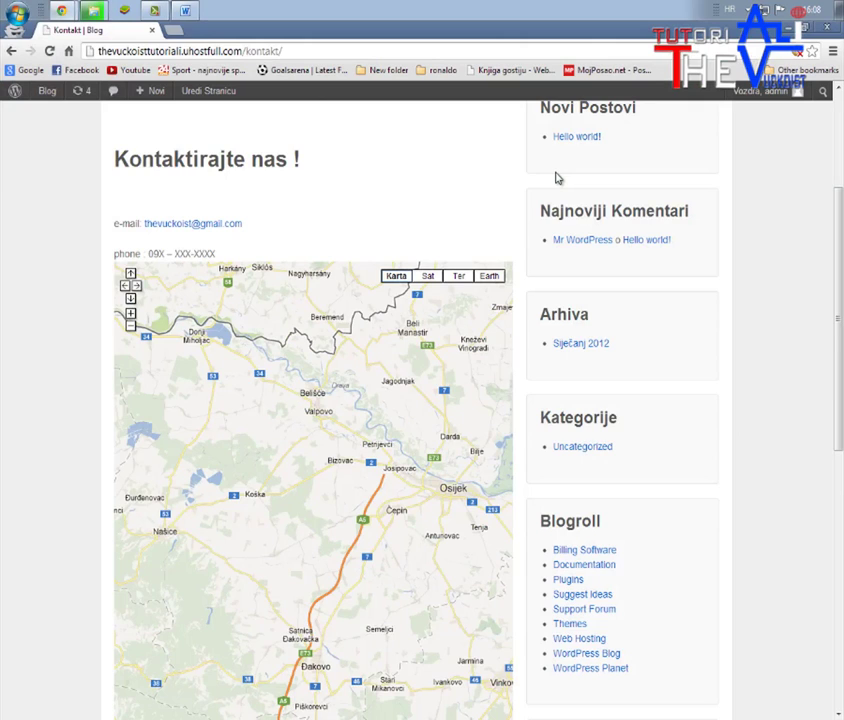
Create a new page titled 'Pitajte nas' and publish it.
{"action": "mouse_move", "coordinate": [154, 94]}
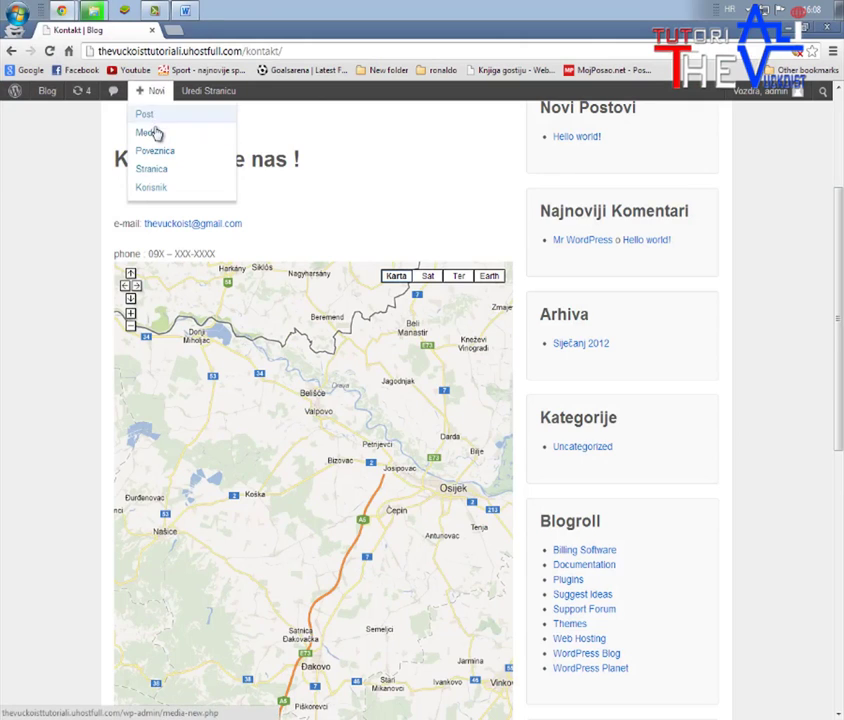
{"action": "left_click", "coordinate": [156, 170]}
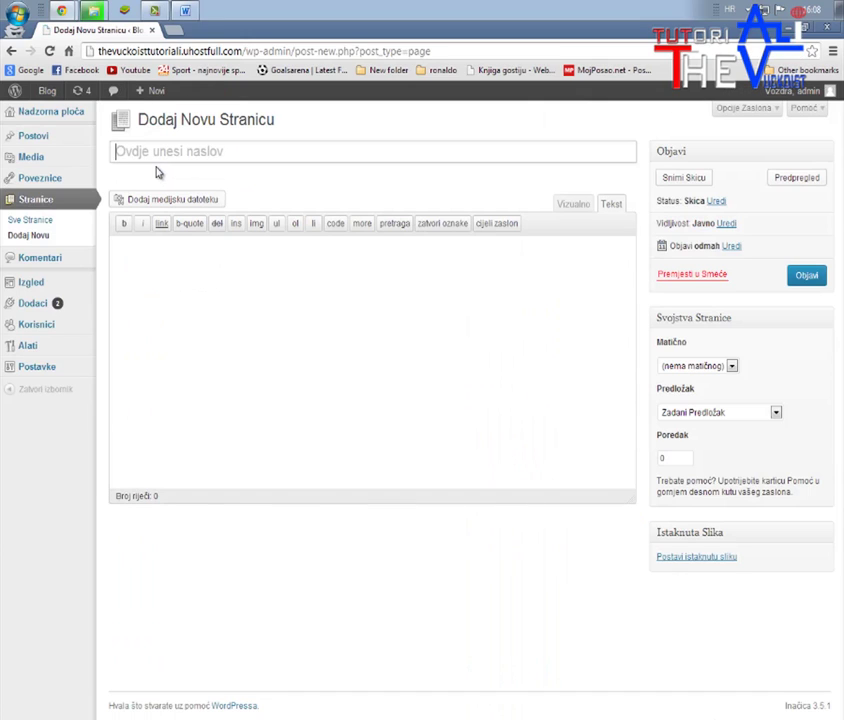
{"action": "left_click", "coordinate": [223, 157]}
{"action": "type", "text": "Pitajte nas"}
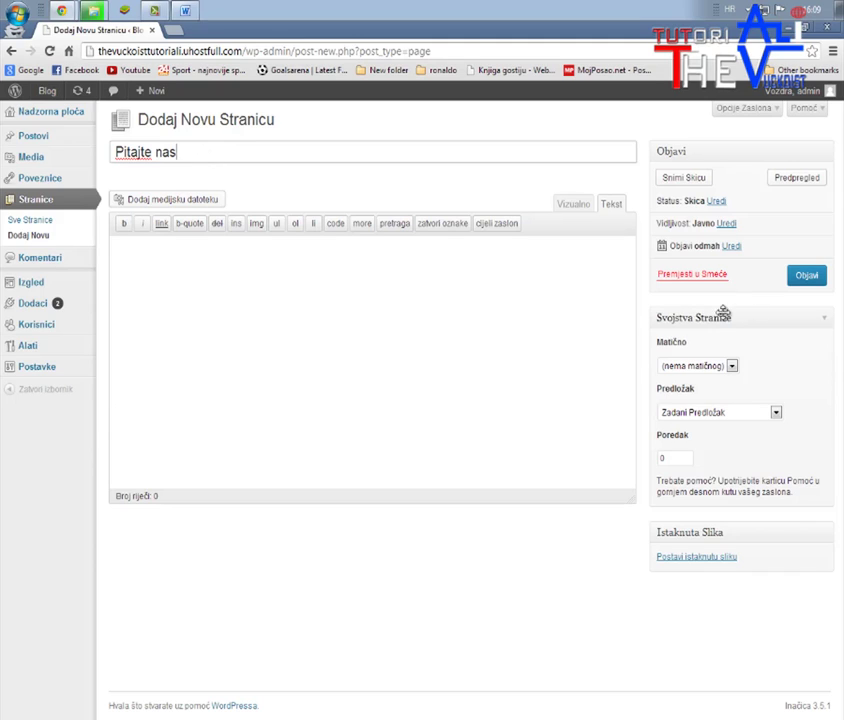
{"action": "left_click", "coordinate": [808, 277]}
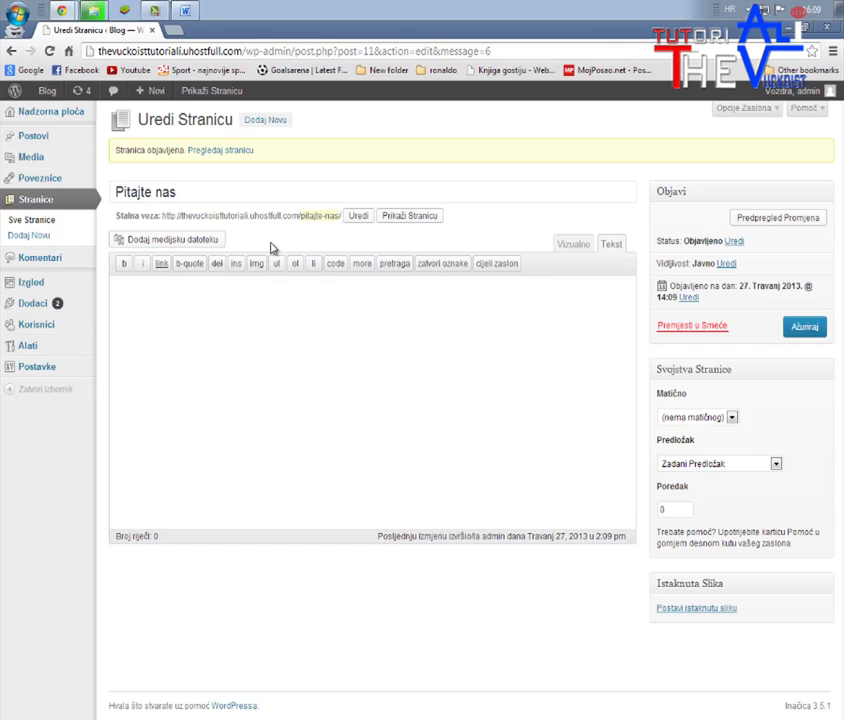
From the Plugins screen, search the plugin directory for Contact Form 7.
{"action": "mouse_move", "coordinate": [15, 316]}
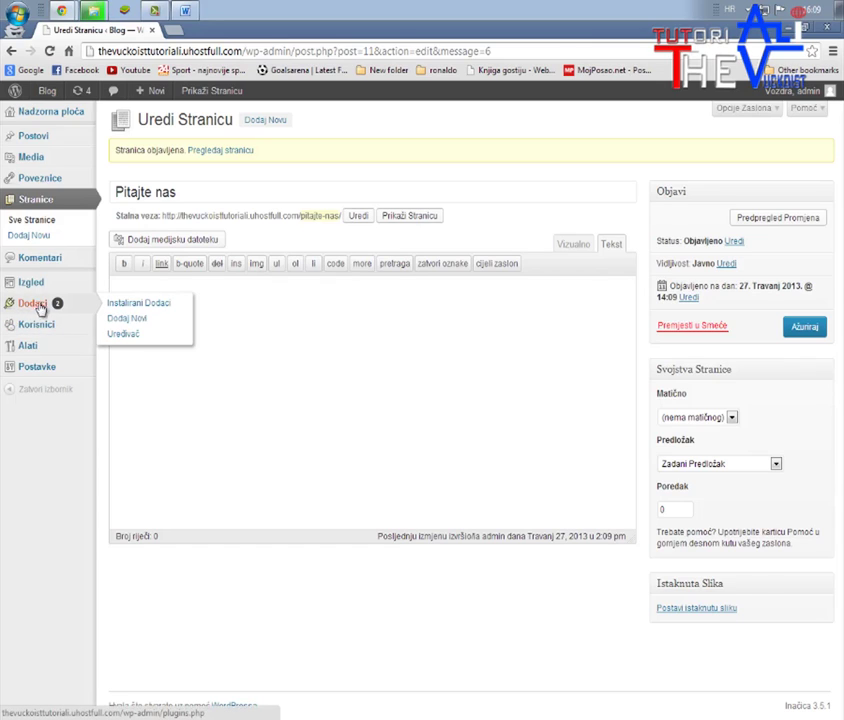
{"action": "left_click", "coordinate": [107, 303]}
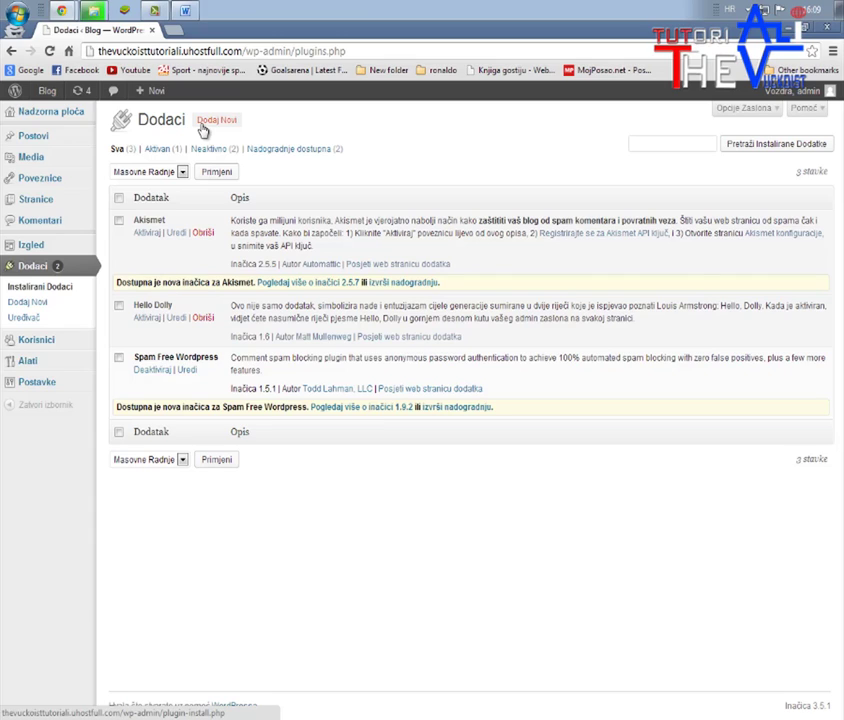
{"action": "left_click", "coordinate": [216, 120]}
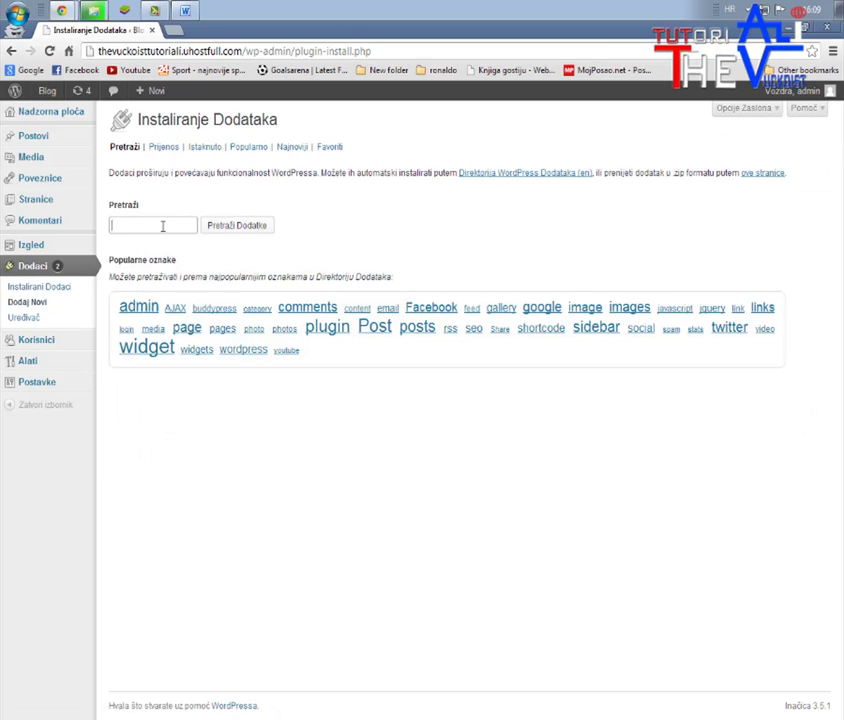
{"action": "type", "text": "C"}
{"action": "key", "text": "Down"}
{"action": "key", "text": "Return"}
{"action": "left_click", "coordinate": [224, 230]}
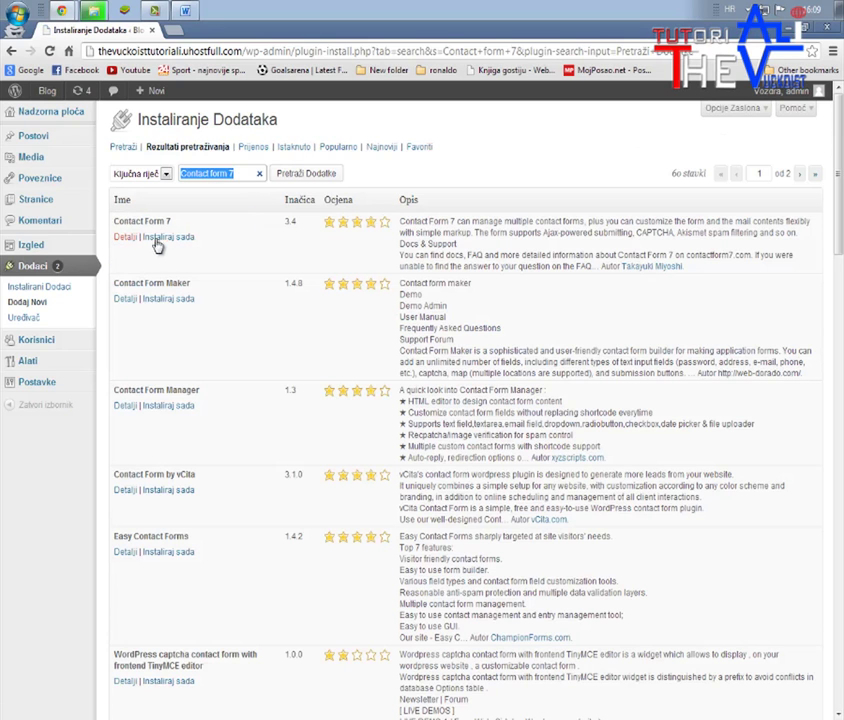
Install Contact Form 7, confirm the prompt, and activate the plugin.
{"action": "left_click", "coordinate": [162, 238]}
{"action": "left_click", "coordinate": [453, 396]}
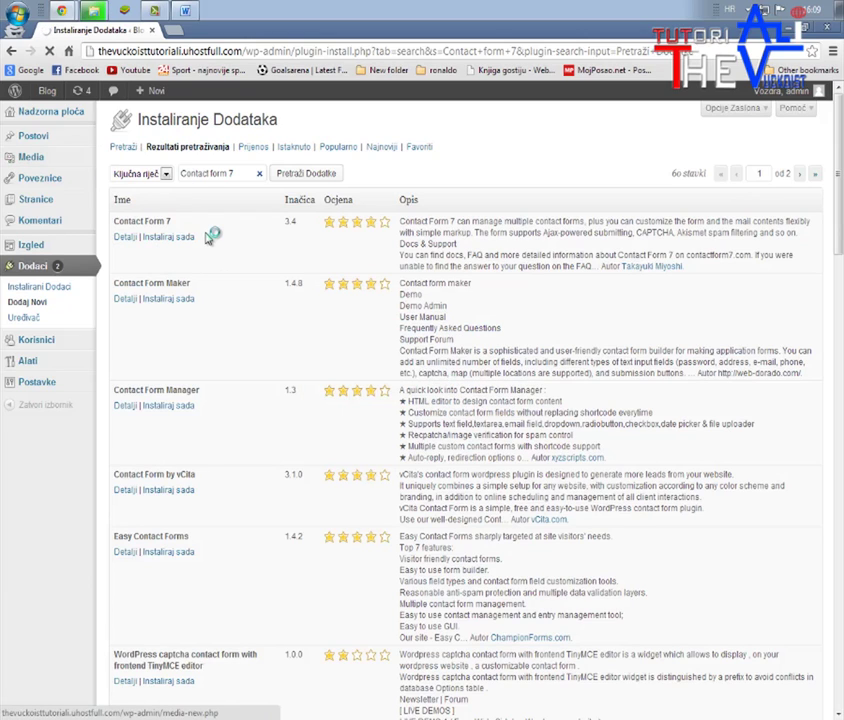
{"action": "left_click", "coordinate": [139, 228]}
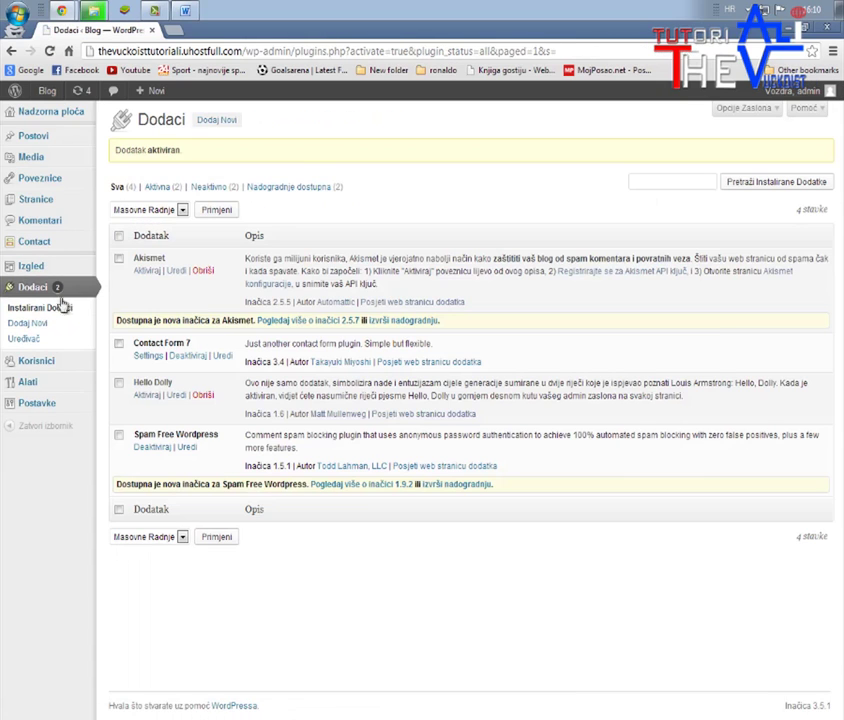
Open Contact form 1 from the Contact Form 7 forms list for editing.
{"action": "left_click", "coordinate": [31, 245]}
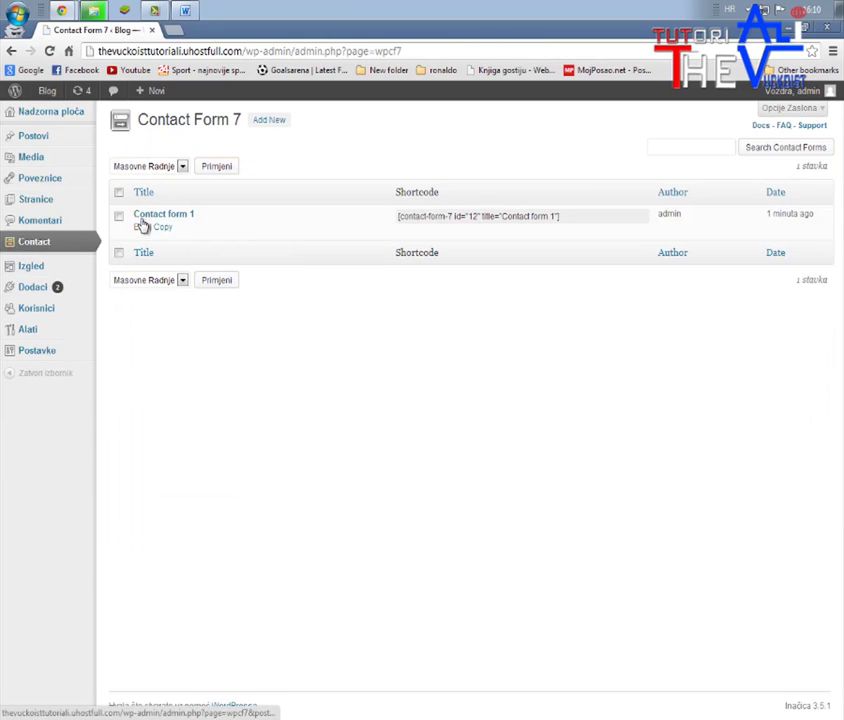
{"action": "left_click", "coordinate": [143, 227]}
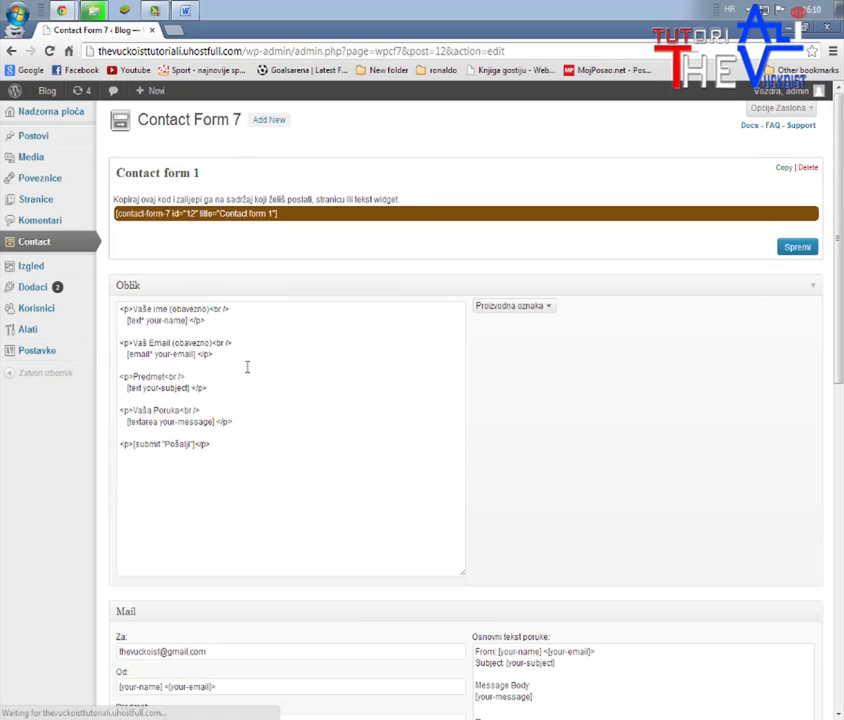
{"action": "scroll", "coordinate": [243, 366], "scroll_direction": "down", "scroll_amount": 3}
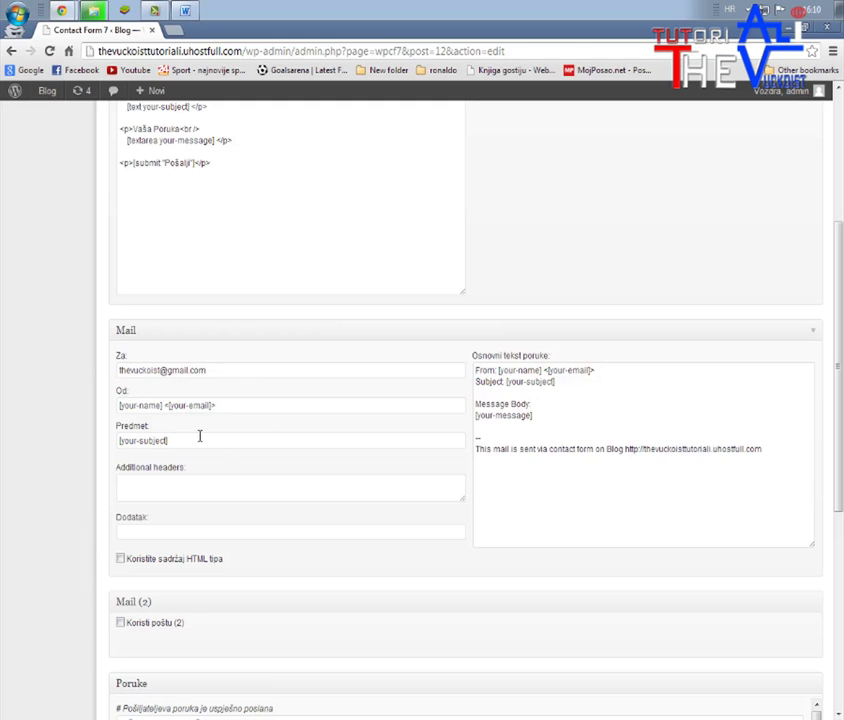
{"action": "scroll", "coordinate": [175, 467], "scroll_direction": "down", "scroll_amount": 5}
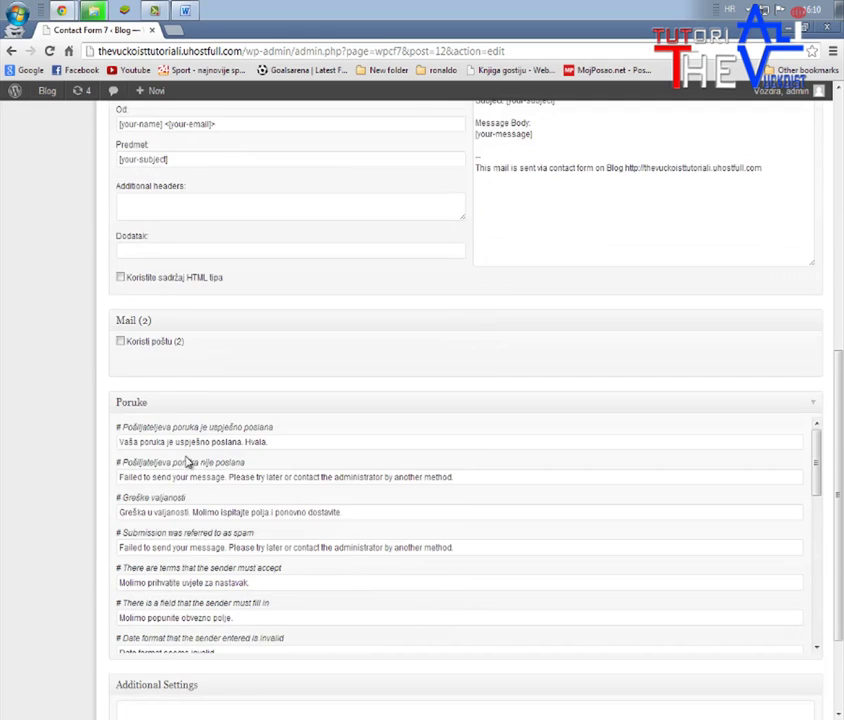
{"action": "scroll", "coordinate": [188, 512], "scroll_direction": "up", "scroll_amount": 6}
{"action": "scroll", "coordinate": [222, 273], "scroll_direction": "up", "scroll_amount": 3}
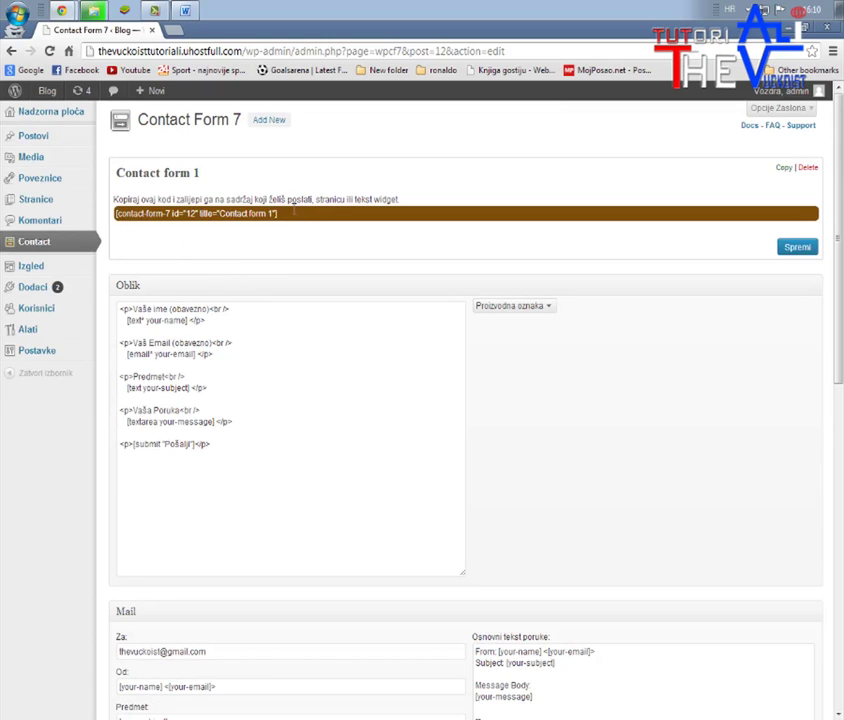
Copy the Contact form 1 shortcode and go to the list of all pages.
{"action": "left_click_drag", "start_coordinate": [114, 199], "coordinate": [125, 220]}
{"action": "right_click", "coordinate": [125, 220]}
{"action": "left_click", "coordinate": [166, 321]}
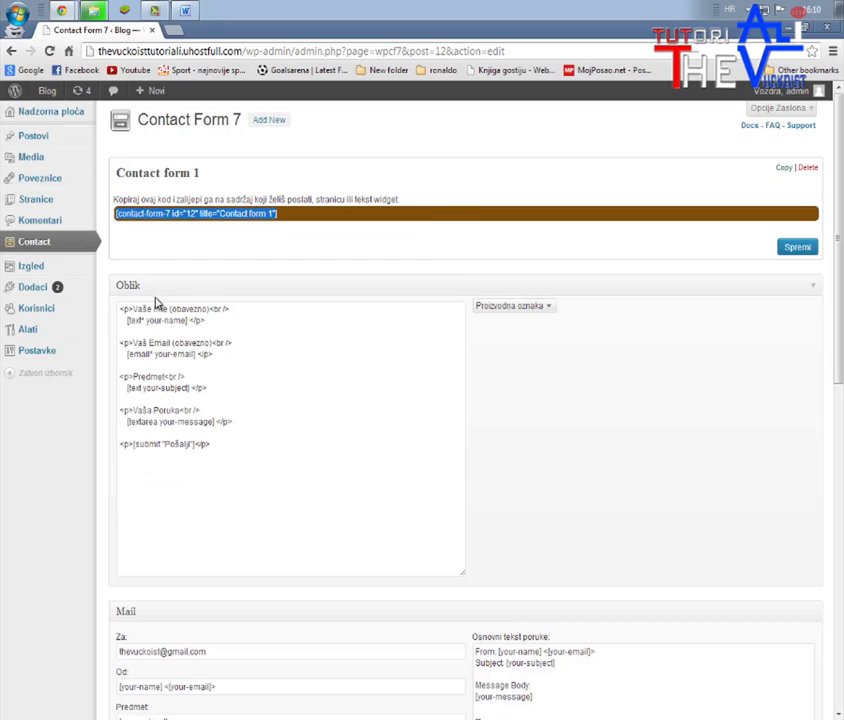
{"action": "mouse_move", "coordinate": [55, 205]}
{"action": "left_click", "coordinate": [114, 200]}
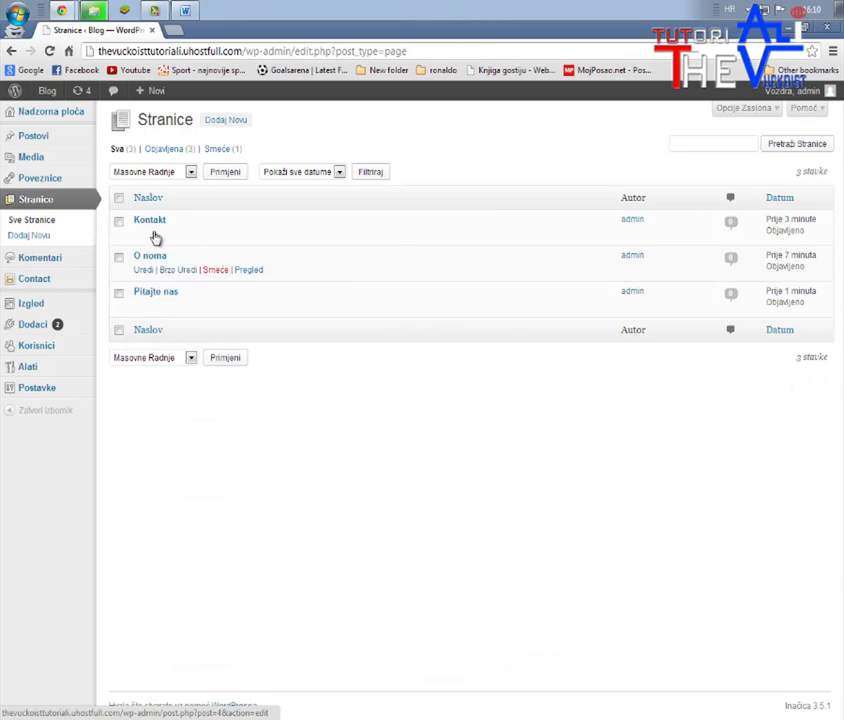
Paste the Contact form 1 shortcode into the Pitajte nas page using the Tekst editor.
{"action": "left_click", "coordinate": [155, 294]}
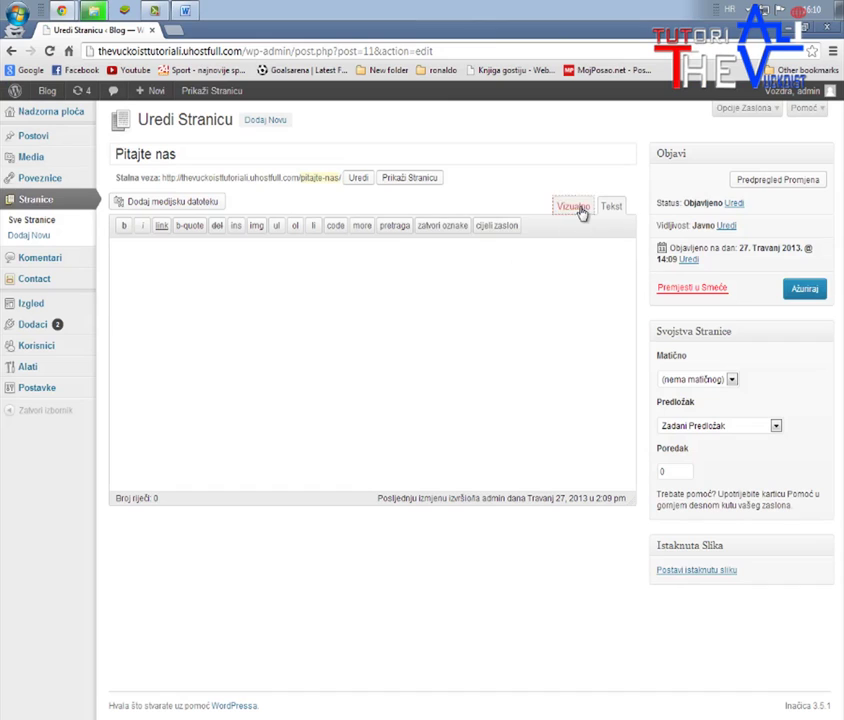
{"action": "left_click", "coordinate": [612, 208]}
{"action": "key", "text": "ctrl+v"}
{"action": "left_click", "coordinate": [568, 205]}
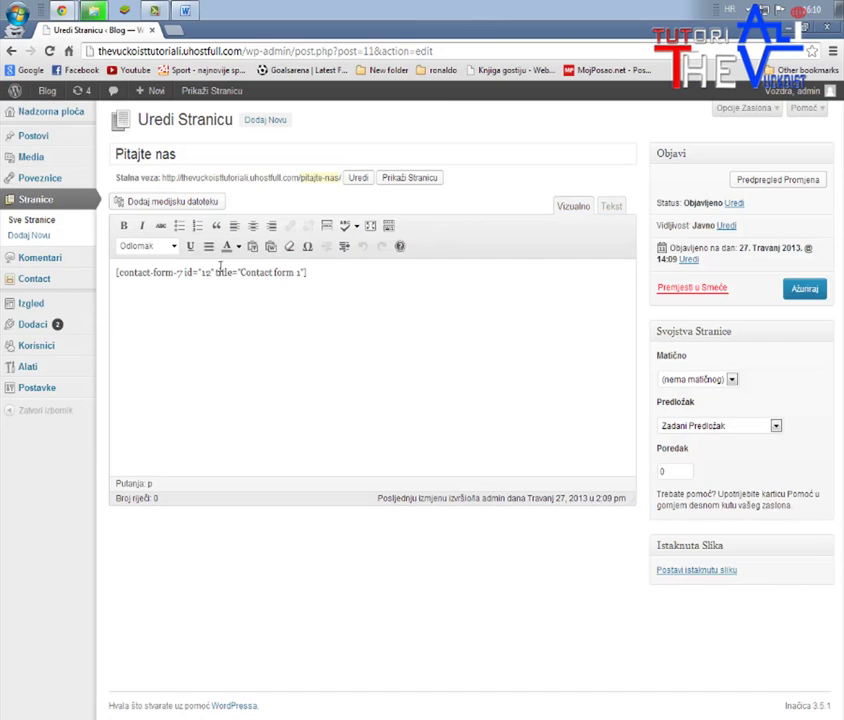
Add the heading 'Postavite nam pitanje!' above the shortcode, formatted as Naslov 1.
{"action": "left_click", "coordinate": [117, 274]}
{"action": "key", "text": "Return"}
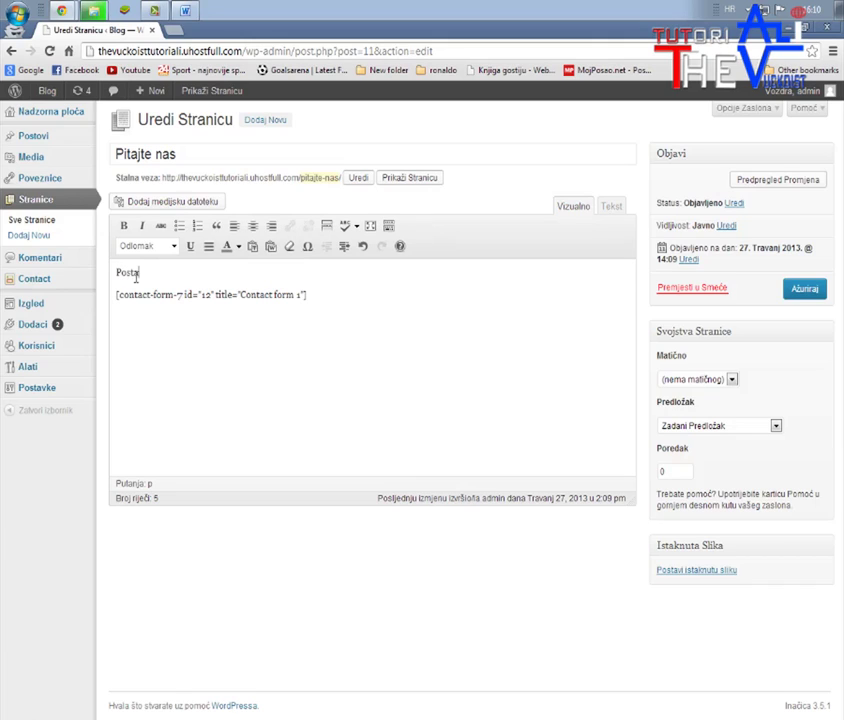
{"action": "type", "text": "Postavite nam pitanje!"}
{"action": "left_click_drag", "start_coordinate": [221, 271], "coordinate": [113, 270]}
{"action": "left_click", "coordinate": [172, 246]}
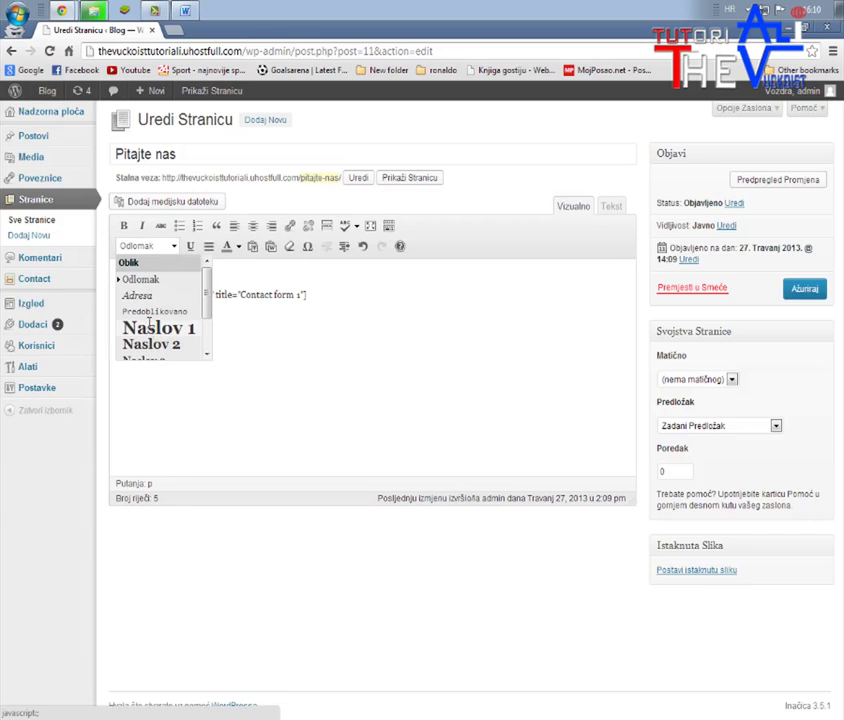
{"action": "left_click", "coordinate": [145, 328]}
{"action": "left_click", "coordinate": [324, 272]}
Add an indented intro paragraph: 'Sve što vam nije jasno…možete postaviti ovdje!'.
{"action": "key", "text": "Return"}
{"action": "key", "text": "Return"}
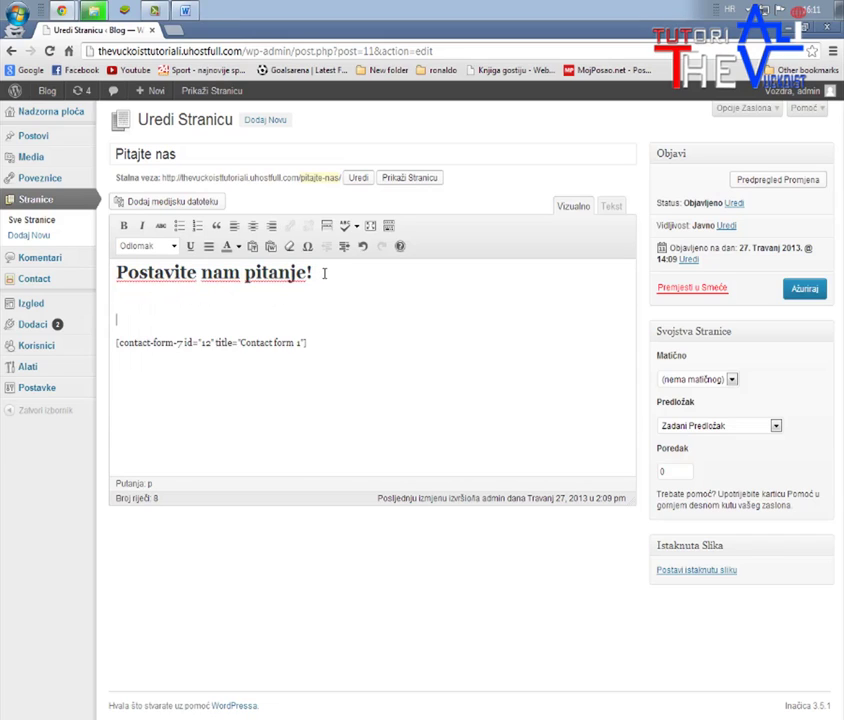
{"action": "key", "text": "BackSpace"}
{"action": "key", "text": "Tab"}
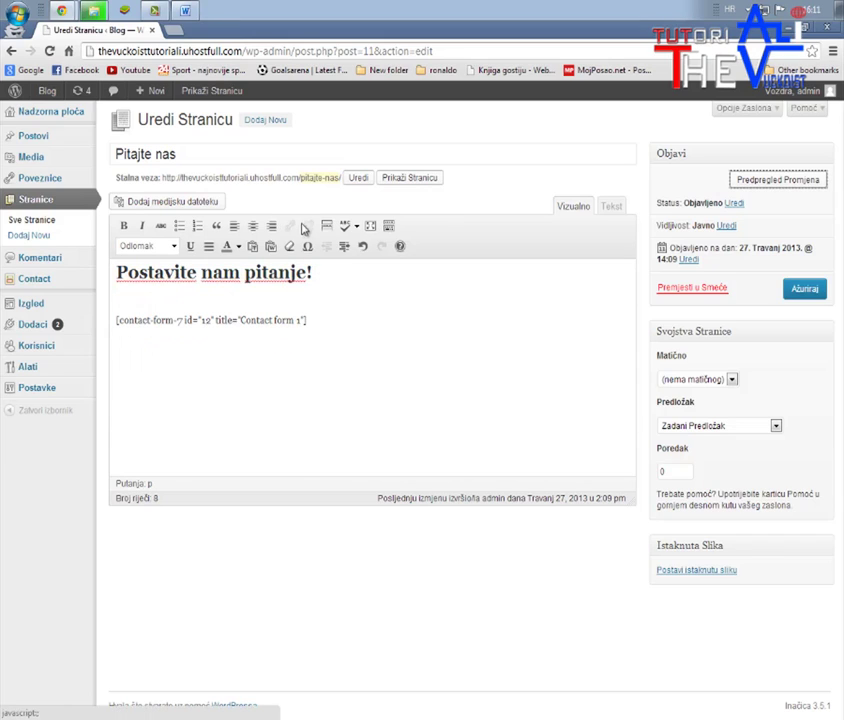
{"action": "left_click", "coordinate": [329, 274]}
{"action": "key", "text": "Return"}
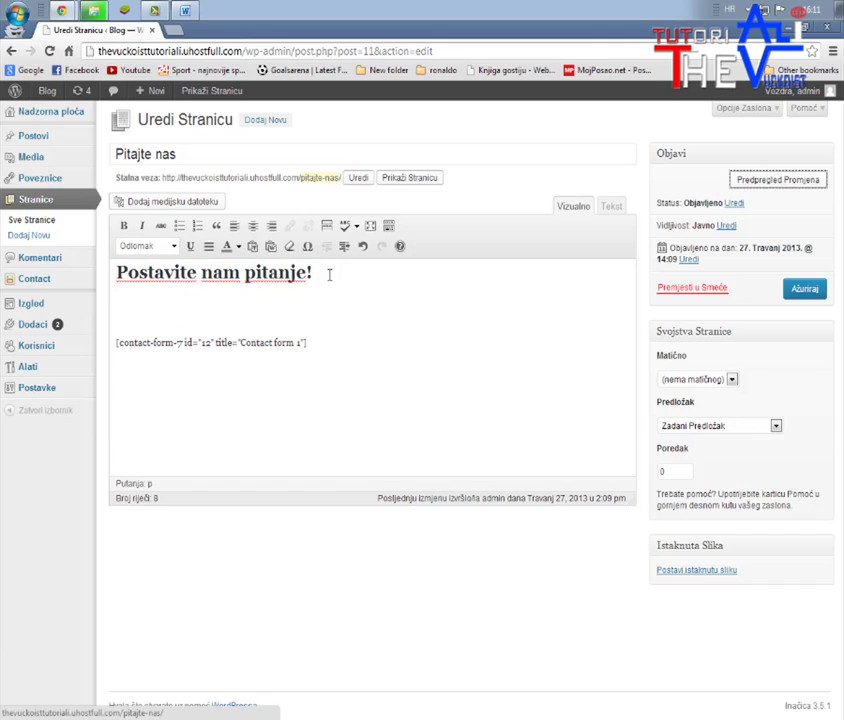
{"action": "left_click", "coordinate": [329, 274]}
{"action": "key", "text": "Return"}
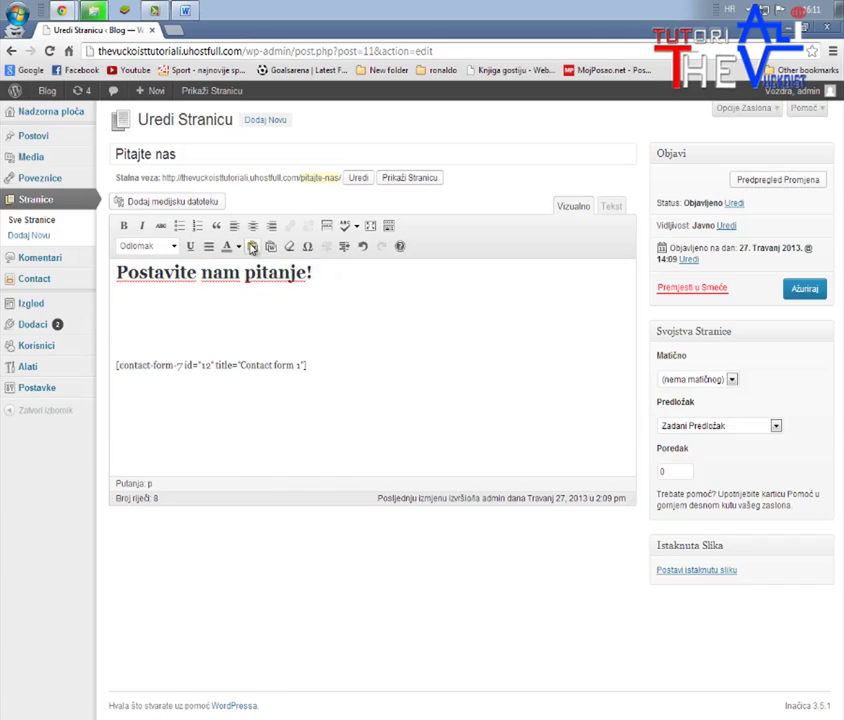
{"action": "left_click", "coordinate": [344, 246]}
{"action": "type", "text": "Sve što vam nije jasno"}
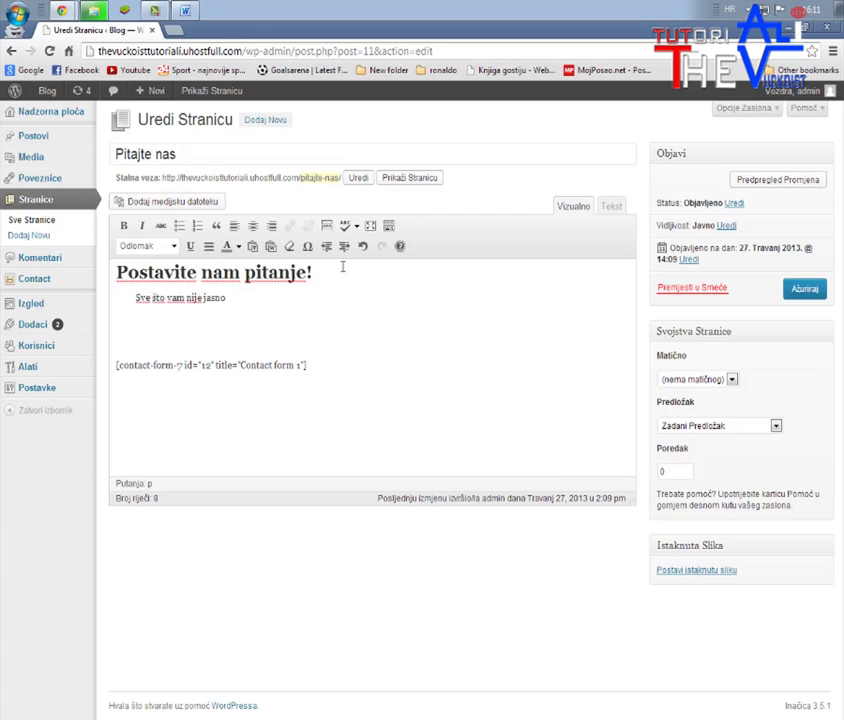
{"action": "type", "text": ".bit će vam jasno"}
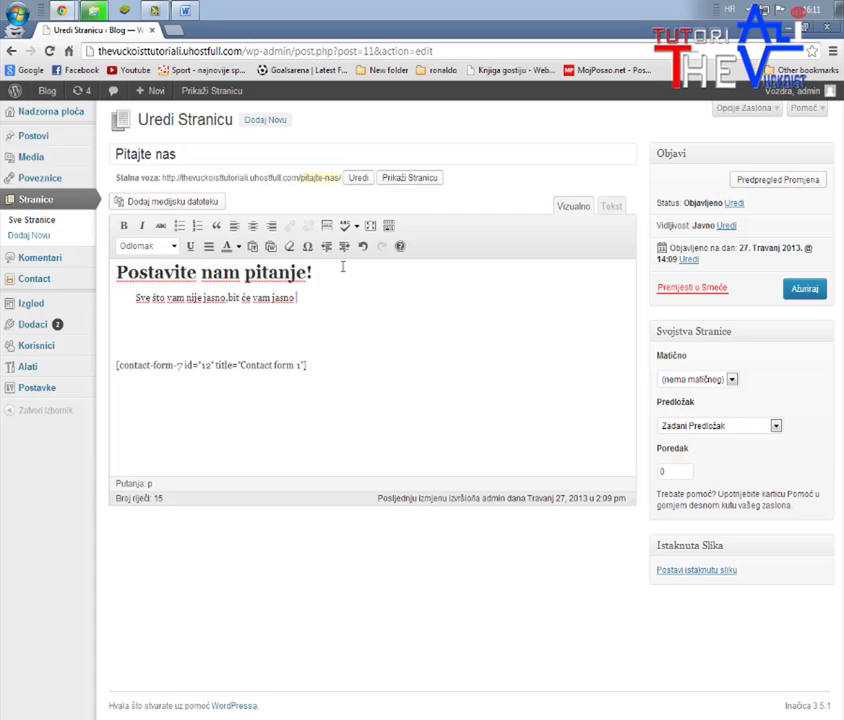
{"action": "type", "text": " nakonb"}
{"action": "key", "text": "BackSpace"}
{"action": "type", "text": "postavljenog pitanja!"}
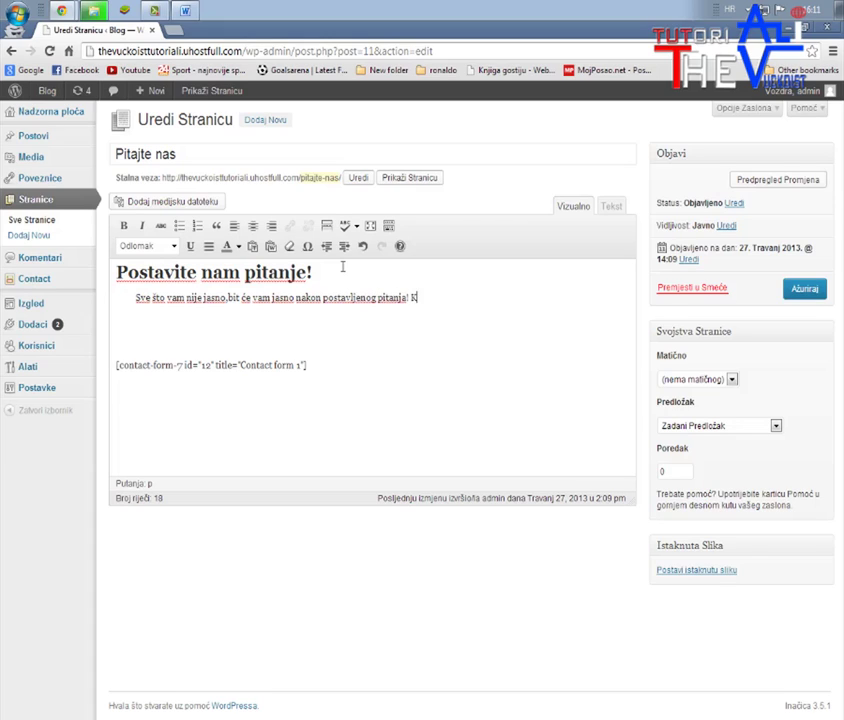
{"action": "type", "text": " Kojeg naravno možete post"}
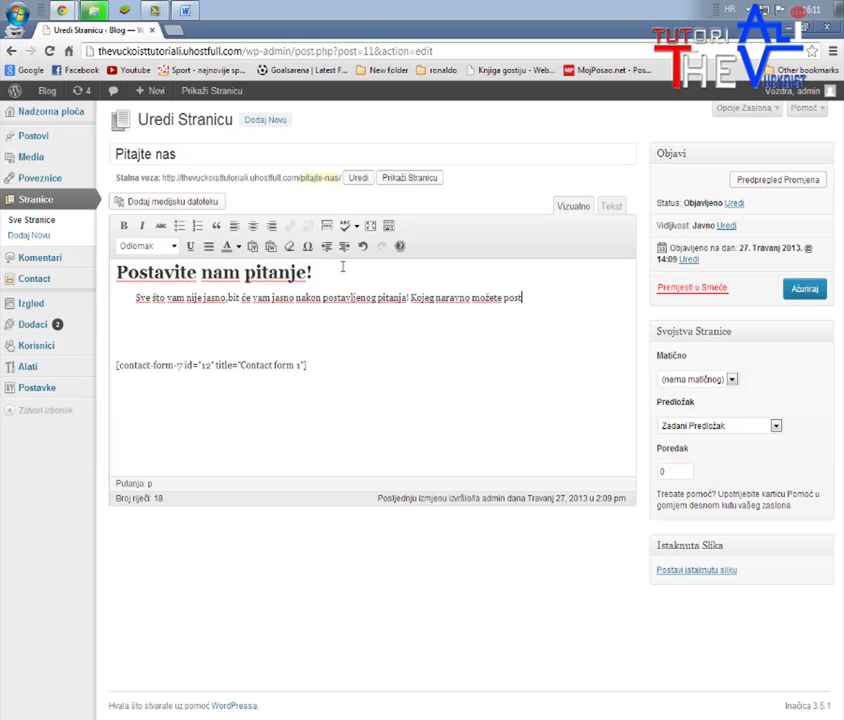
{"action": "type", "text": "aviti ovdje!"}
Tidy the blank lines above the shortcode and update the Pitajte nas page.
{"action": "left_click", "coordinate": [117, 333]}
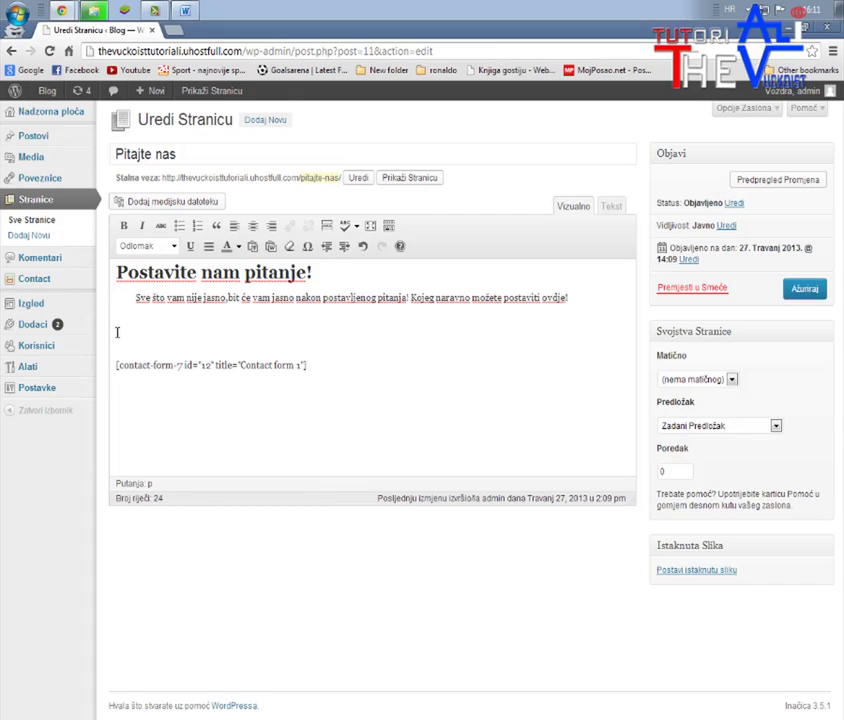
{"action": "key", "text": "BackSpace"}
{"action": "key", "text": "BackSpace"}
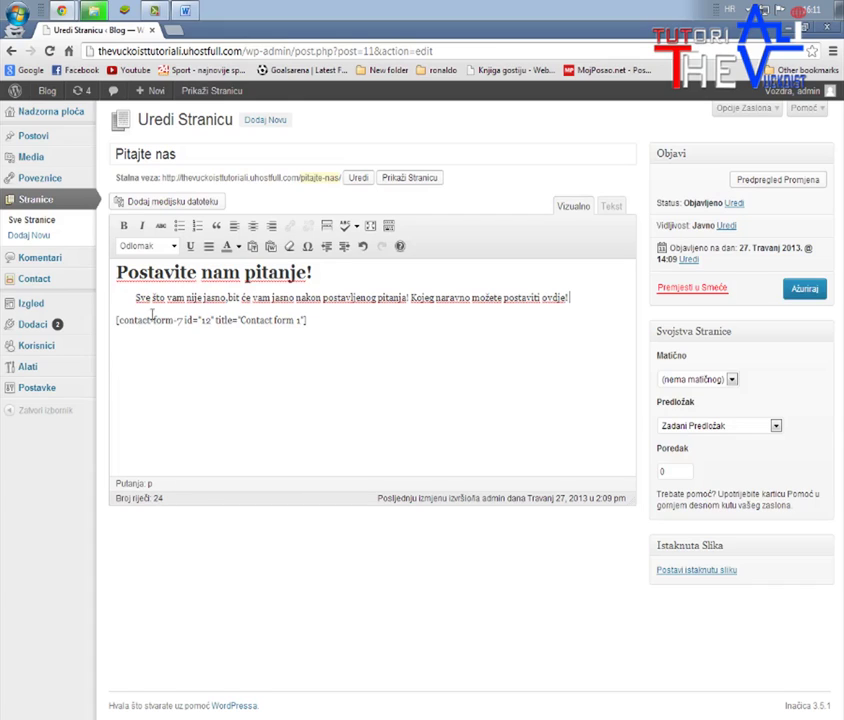
{"action": "key", "text": "Return"}
{"action": "left_click", "coordinate": [808, 290]}
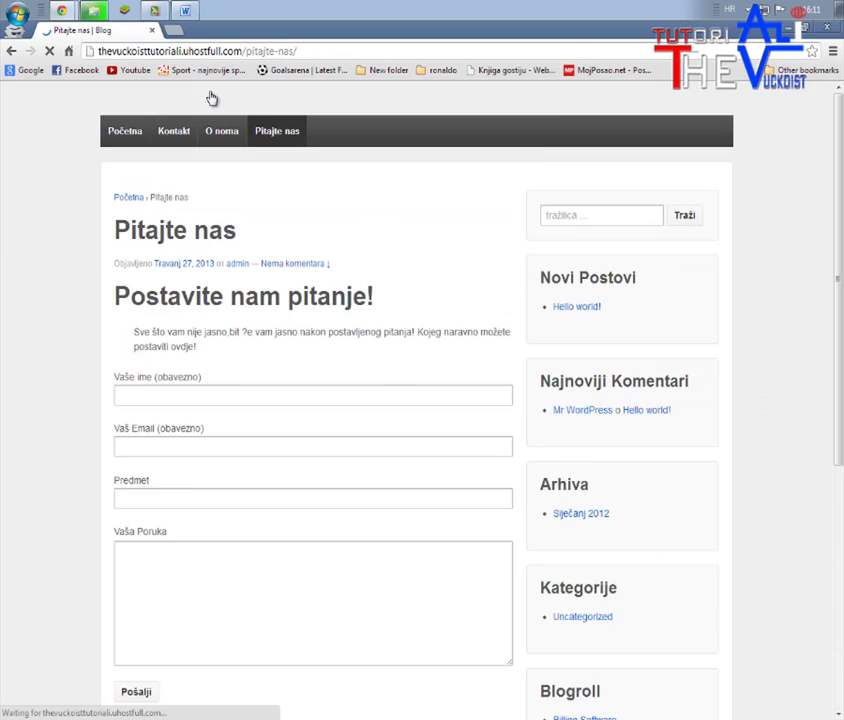
Scroll the live Pitajte nas page to the form and inspect the garbled 'će' after 'jasno'.
{"action": "scroll", "coordinate": [220, 330], "scroll_direction": "down", "scroll_amount": 1}
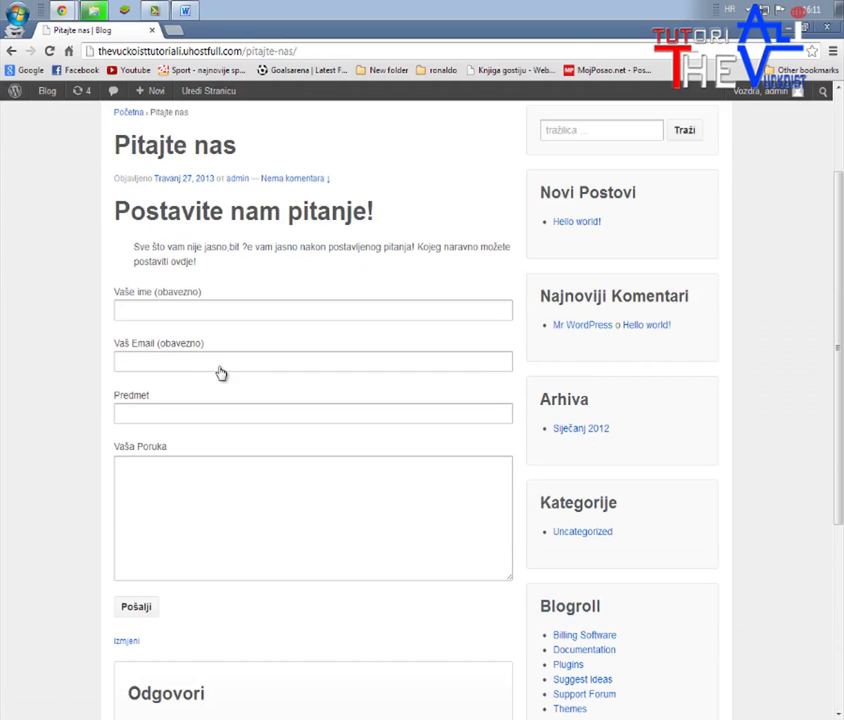
{"action": "left_click_drag", "start_coordinate": [229, 246], "coordinate": [251, 246]}
{"action": "left_click", "coordinate": [245, 249]}
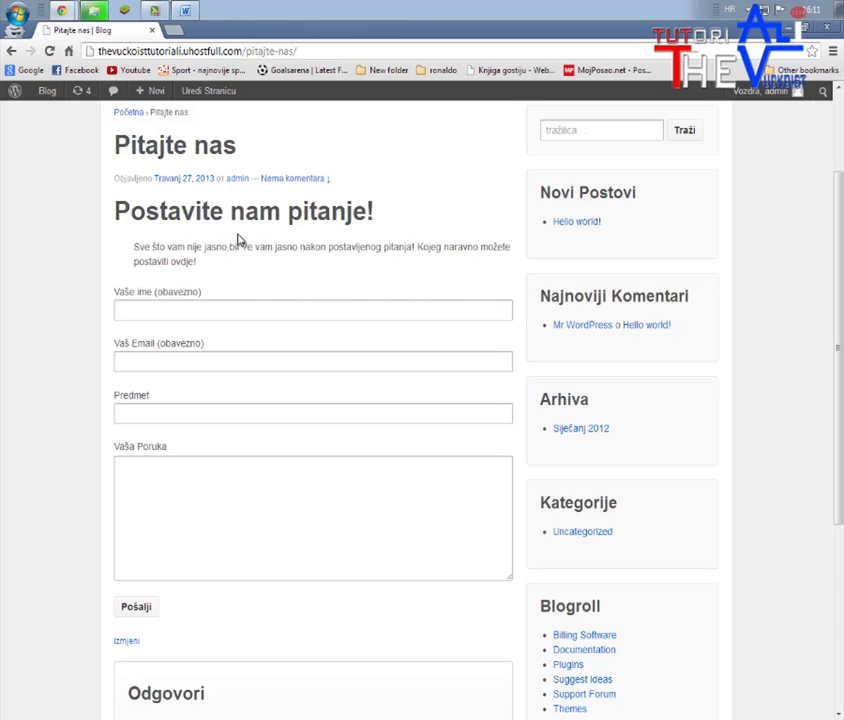
Correct the intro paragraph to read 'bit ce vam jasno' and update the Pitajte nas page.
{"action": "left_click", "coordinate": [218, 91]}
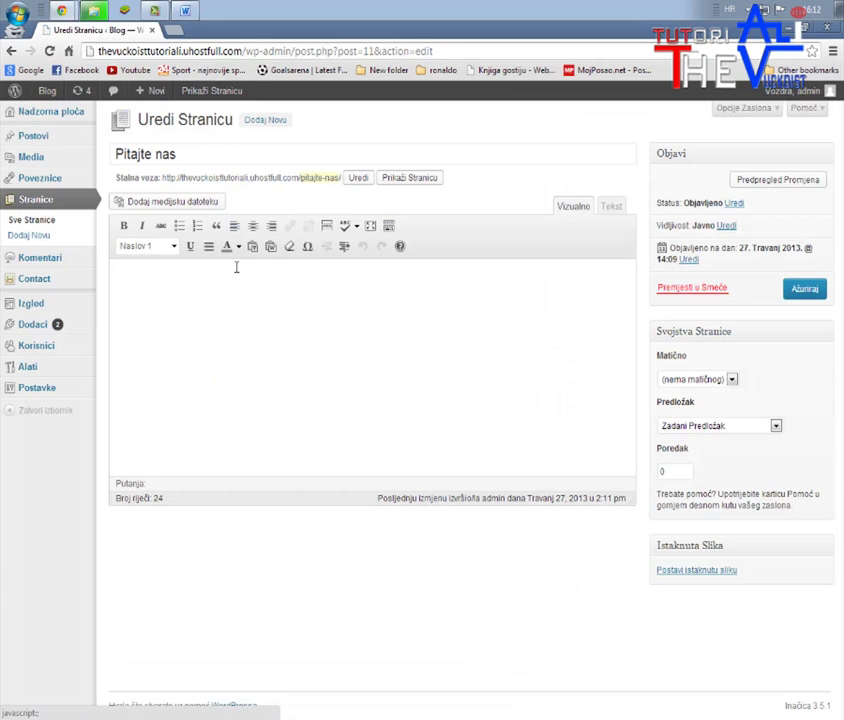
{"action": "double_click", "coordinate": [244, 297]}
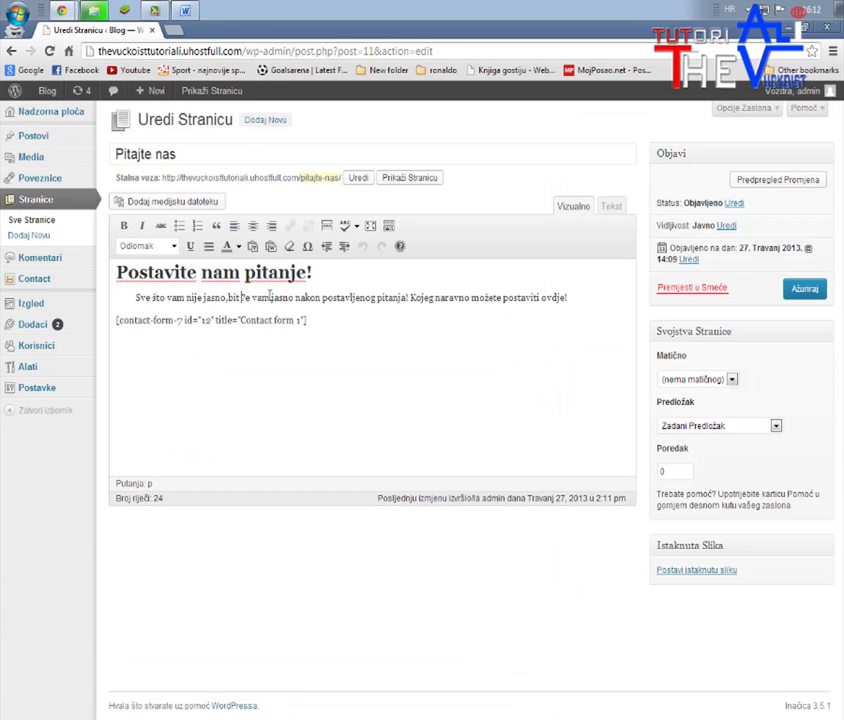
{"action": "type", "text": "ce"}
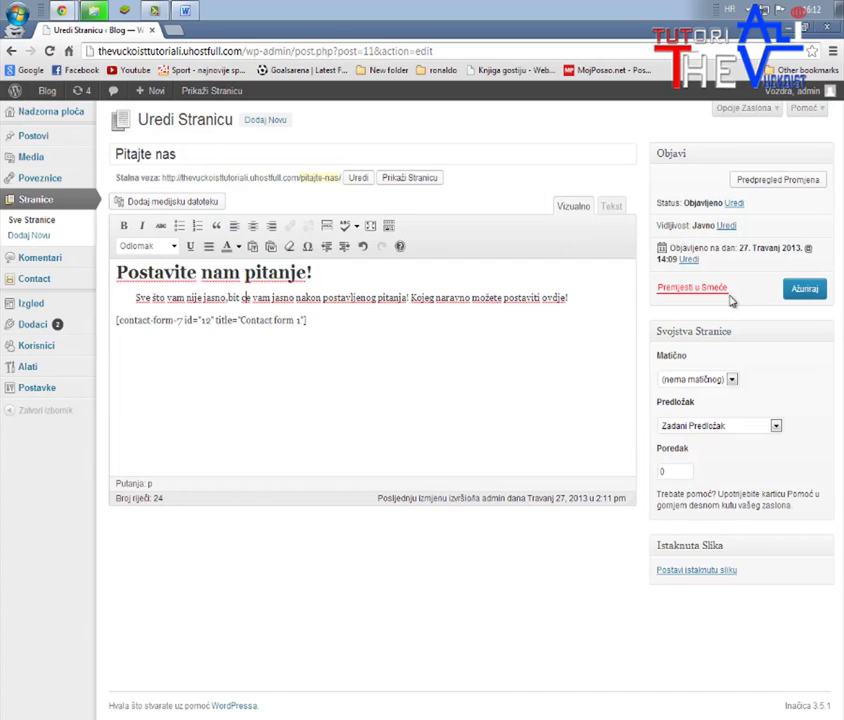
{"action": "left_click", "coordinate": [804, 289]}
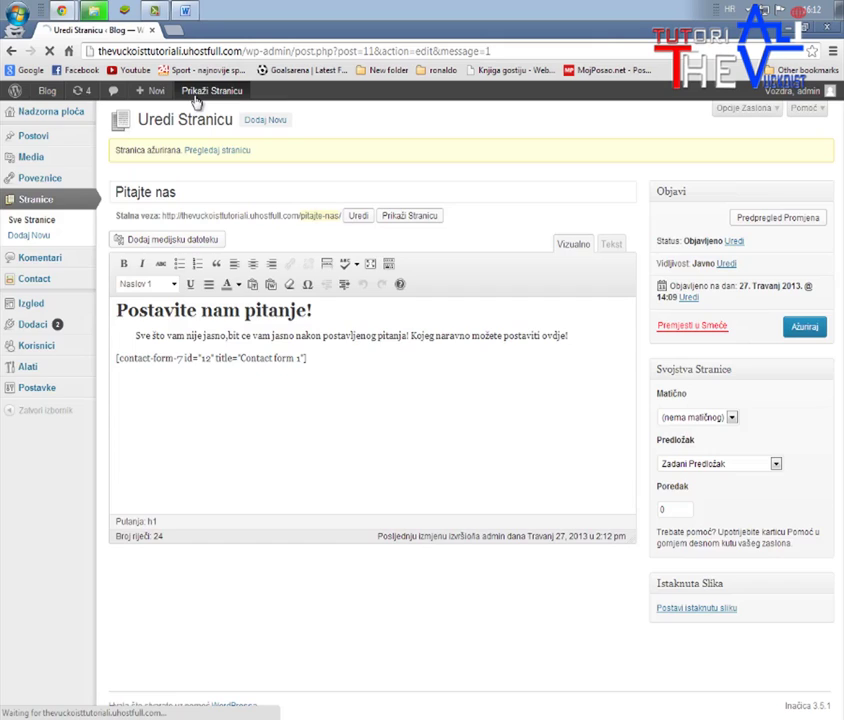
Fill in the name and e-mail fields of the Pitajte nas contact form.
{"action": "scroll", "coordinate": [284, 313], "scroll_direction": "down", "scroll_amount": 2}
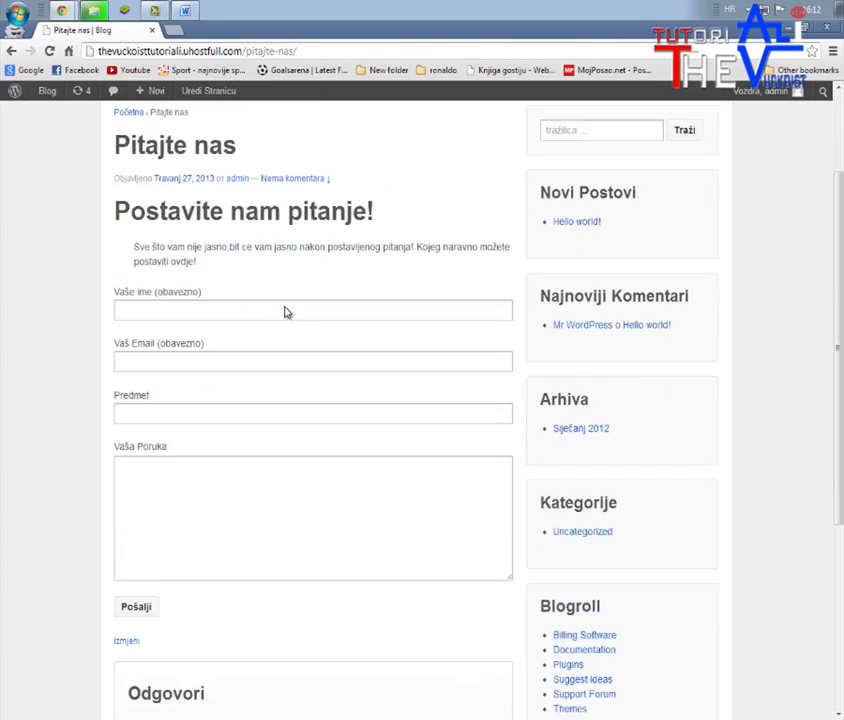
{"action": "scroll", "coordinate": [284, 313], "scroll_direction": "down", "scroll_amount": 4}
{"action": "scroll", "coordinate": [286, 311], "scroll_direction": "up", "scroll_amount": 5}
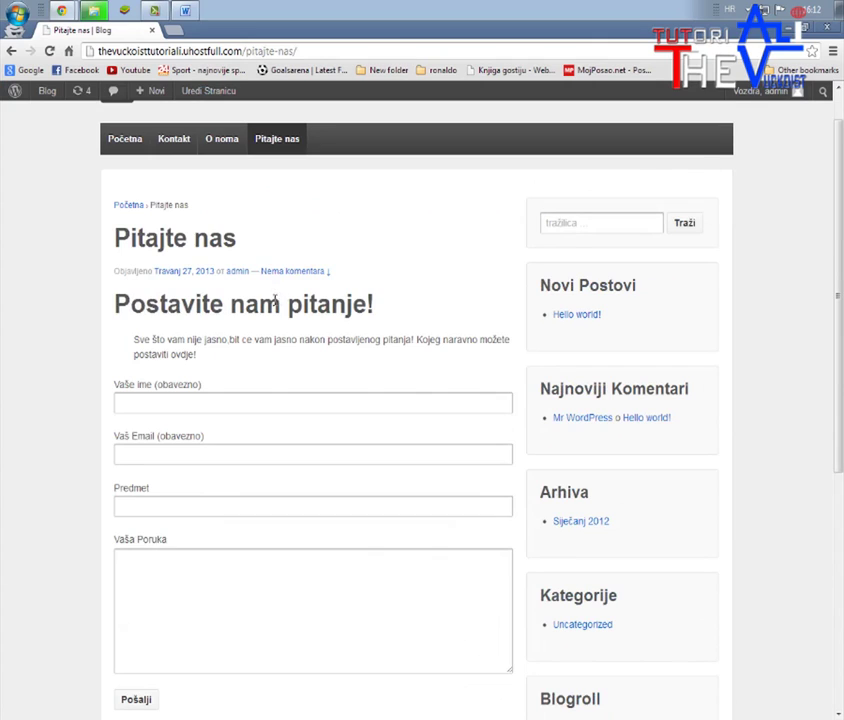
{"action": "scroll", "coordinate": [243, 380], "scroll_direction": "up", "scroll_amount": 1}
{"action": "scroll", "coordinate": [220, 350], "scroll_direction": "down", "scroll_amount": 3}
{"action": "left_click", "coordinate": [205, 318]}
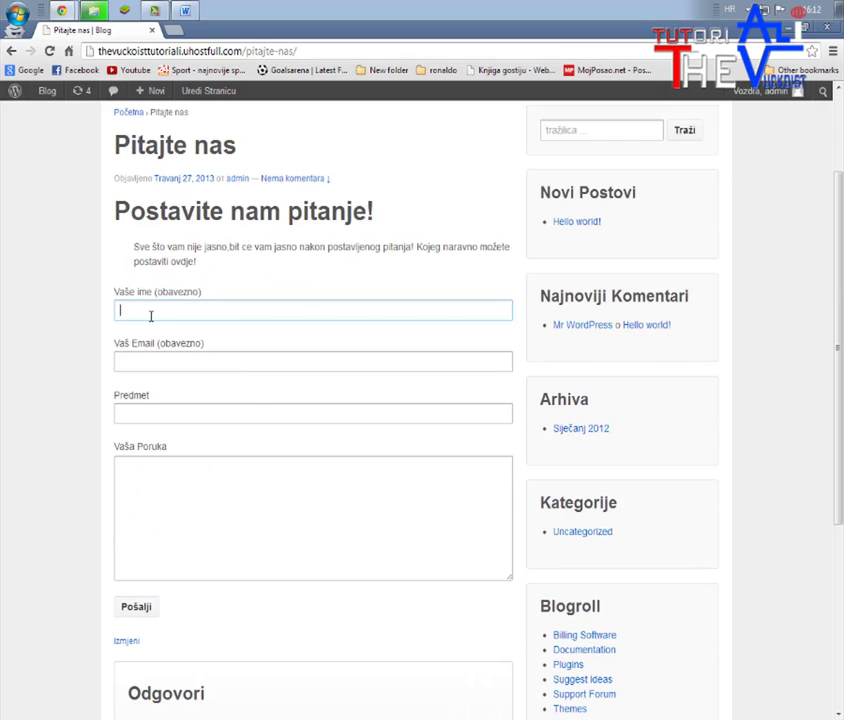
{"action": "key", "text": "Tab"}
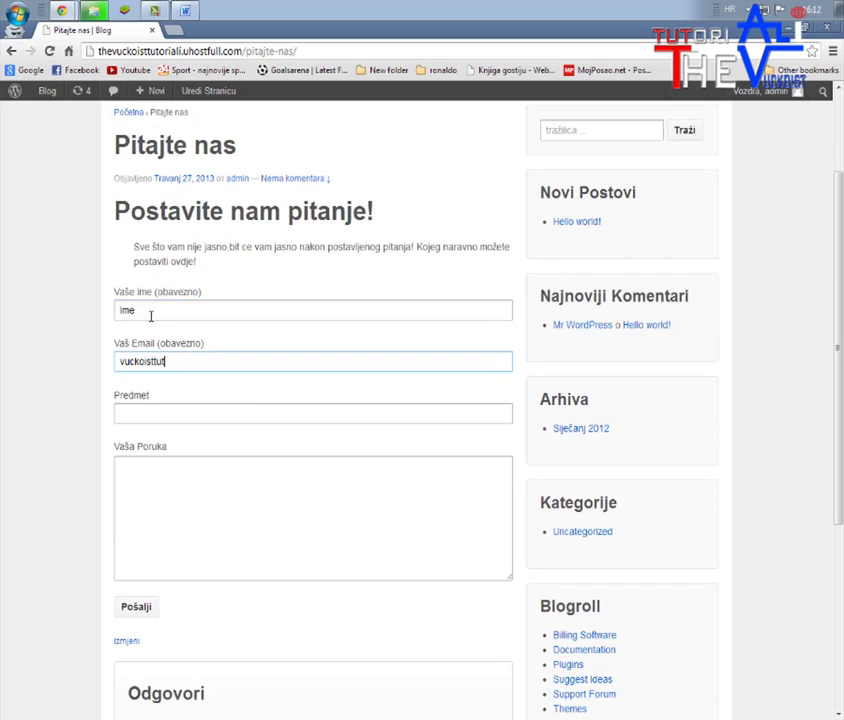
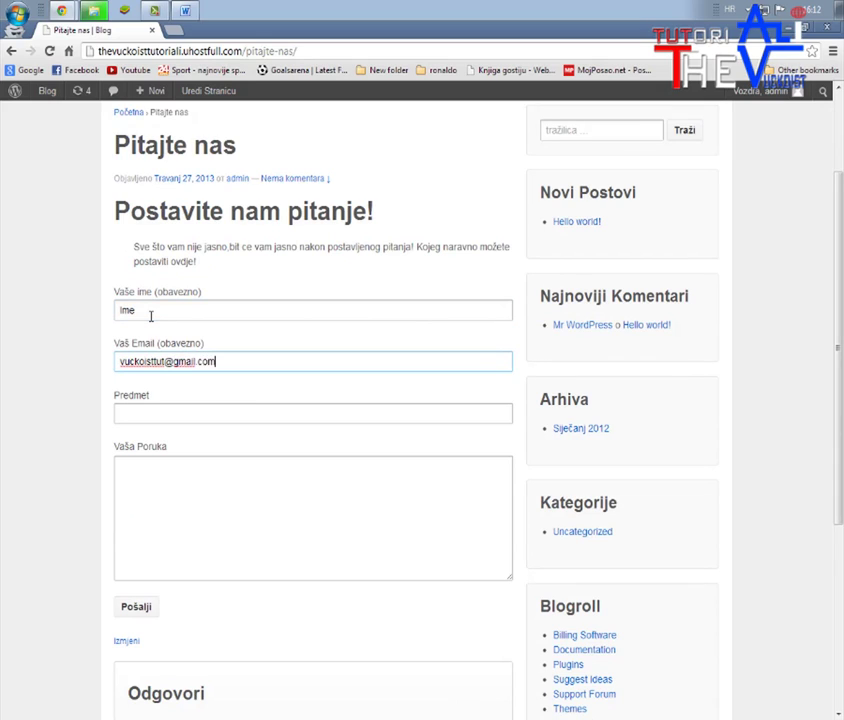
Enter subject 'predmet' and message 'Ovo je naša poruka', send the form, and open a new tab.
{"action": "key", "text": "Tab"}
{"action": "type", "text": "pre"}
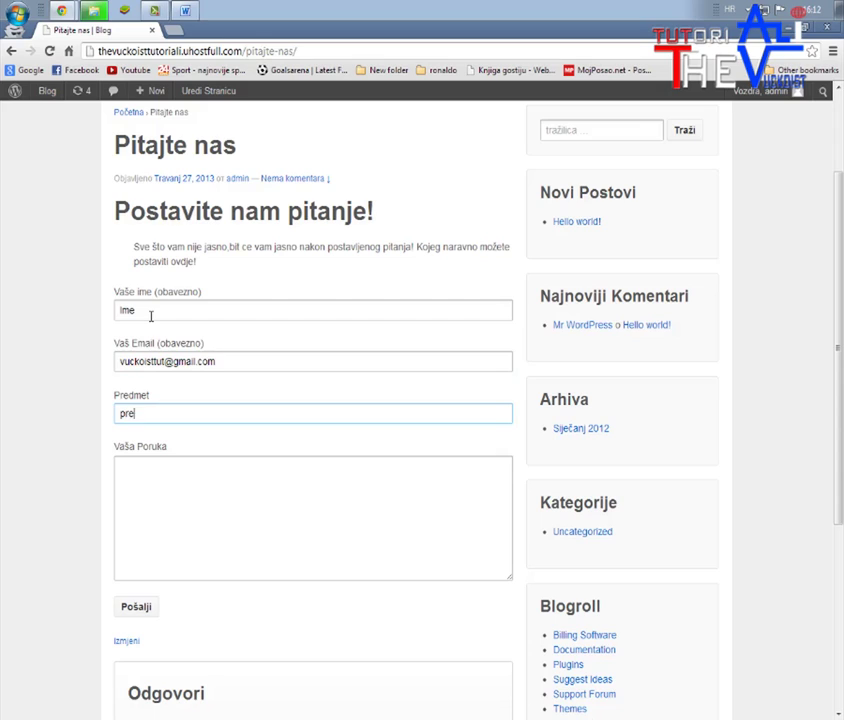
{"action": "type", "text": "dmet"}
{"action": "key", "text": "Tab"}
{"action": "type", "text": "Ovo "}
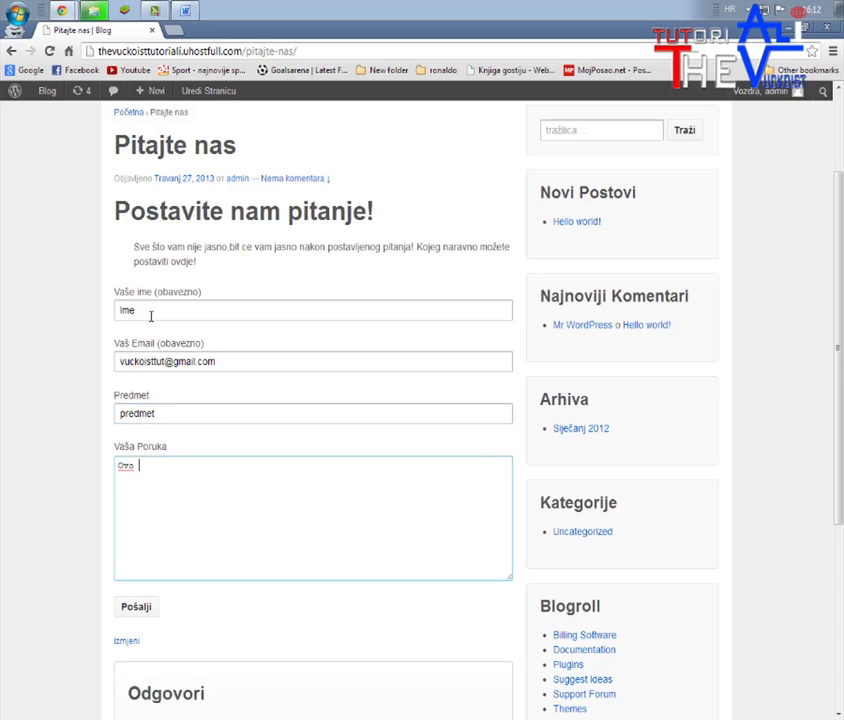
{"action": "type", "text": "je naša poruka"}
{"action": "left_click", "coordinate": [140, 608]}
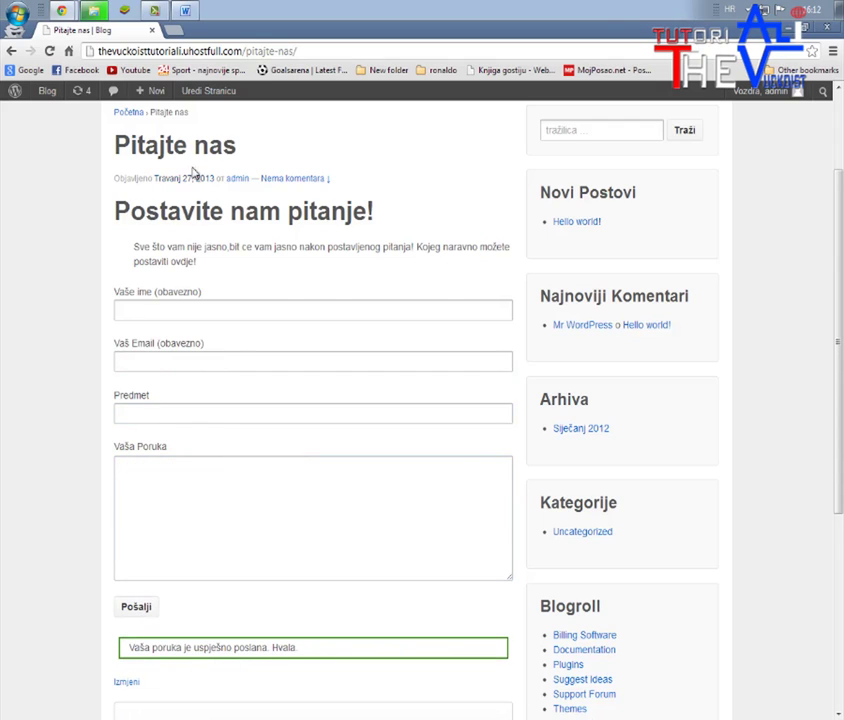
{"action": "key", "text": "ctrl+t"}
Load Google in the new tab and close the separate YouTube upload window.
{"action": "left_click", "coordinate": [38, 71]}
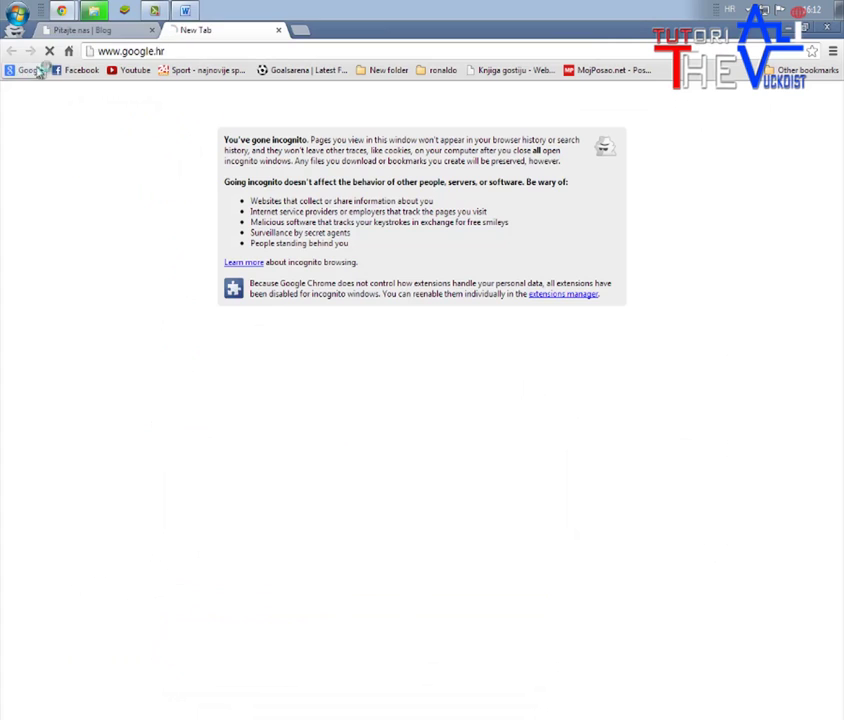
{"action": "left_click", "coordinate": [62, 10]}
{"action": "left_click", "coordinate": [72, 40]}
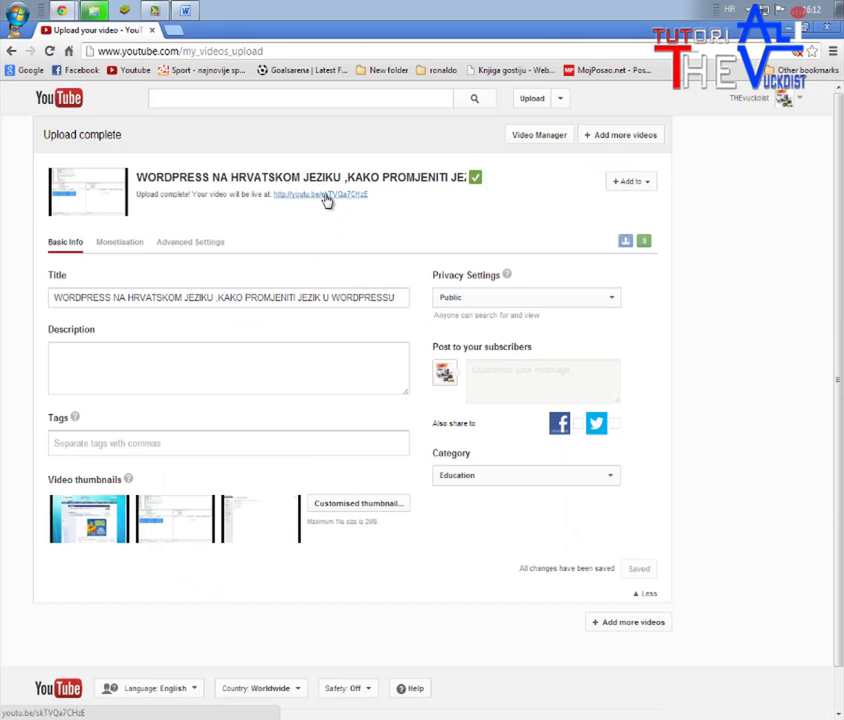
{"action": "left_click", "coordinate": [821, 33]}
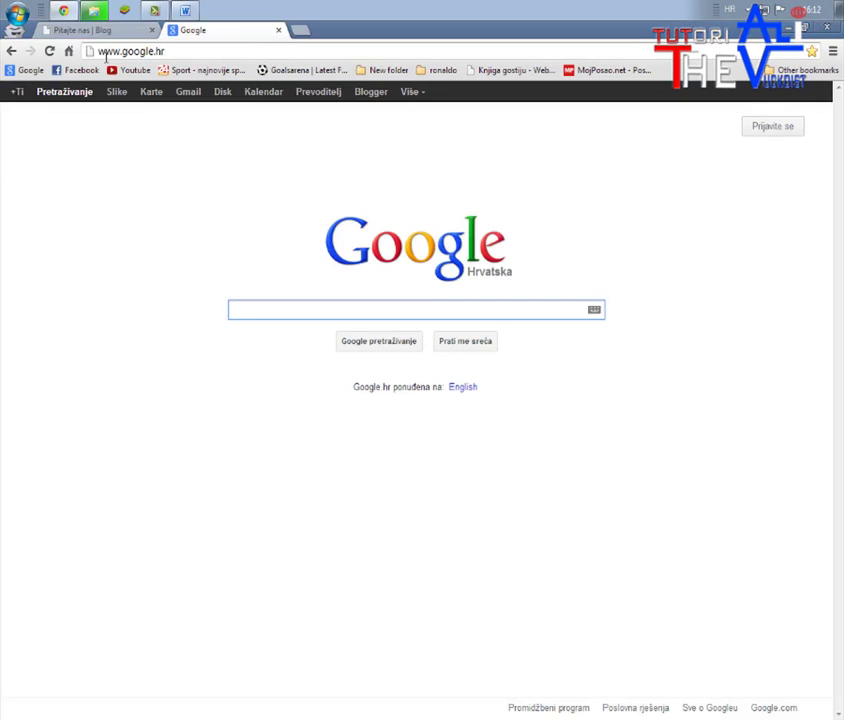
Sign in to Google with the suggested account address and its password.
{"action": "left_click", "coordinate": [764, 131]}
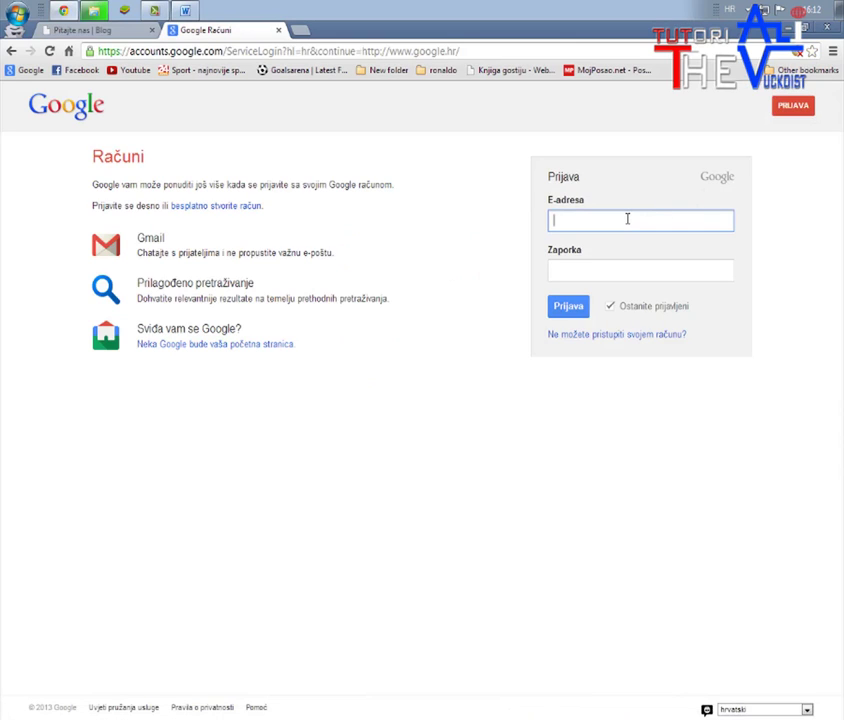
{"action": "type", "text": "the"}
{"action": "key", "text": "Down"}
{"action": "key", "text": "Return"}
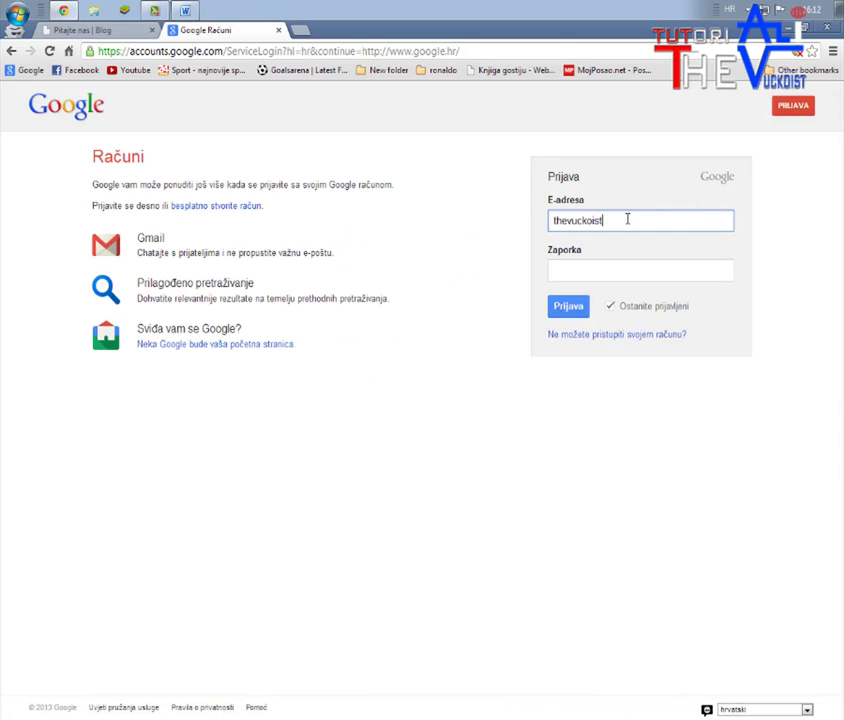
{"action": "key", "text": "Tab"}
{"action": "key", "text": "Return"}
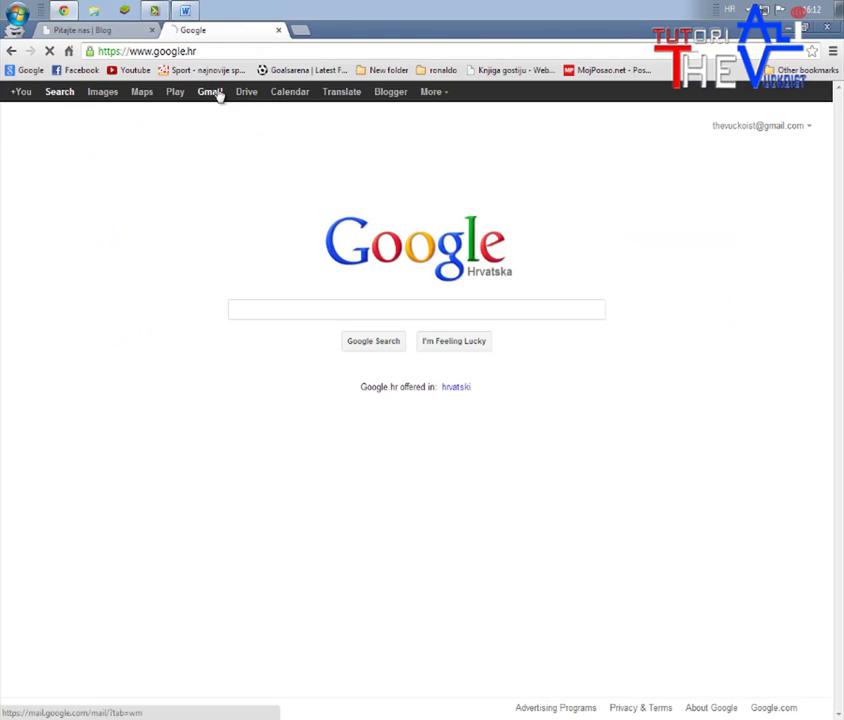
Read the 'predmet' contact-form message in Gmail, then return to the Pitajte nas blog tab.
{"action": "left_click", "coordinate": [202, 97]}
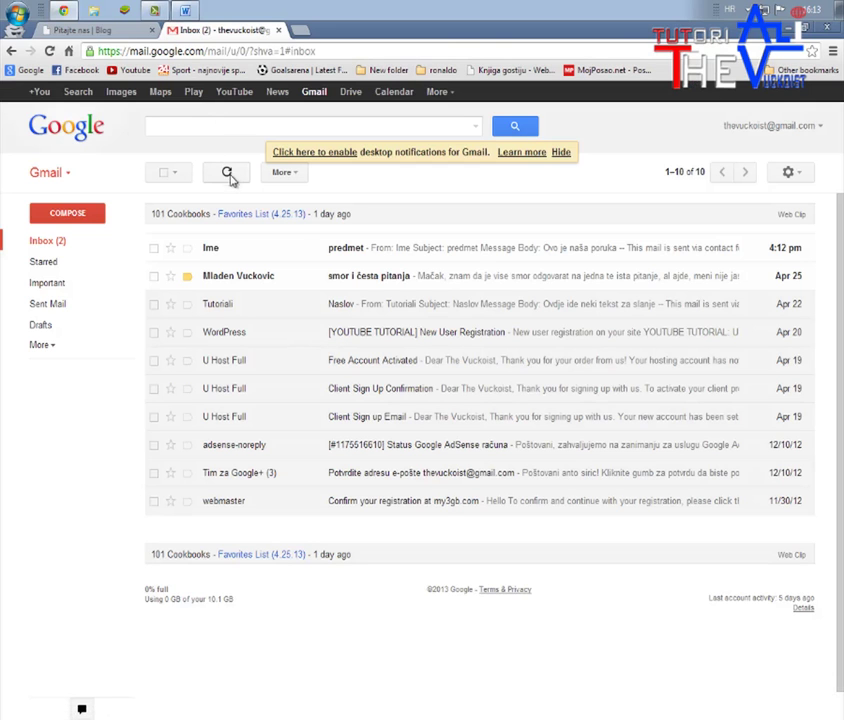
{"action": "left_click", "coordinate": [465, 249]}
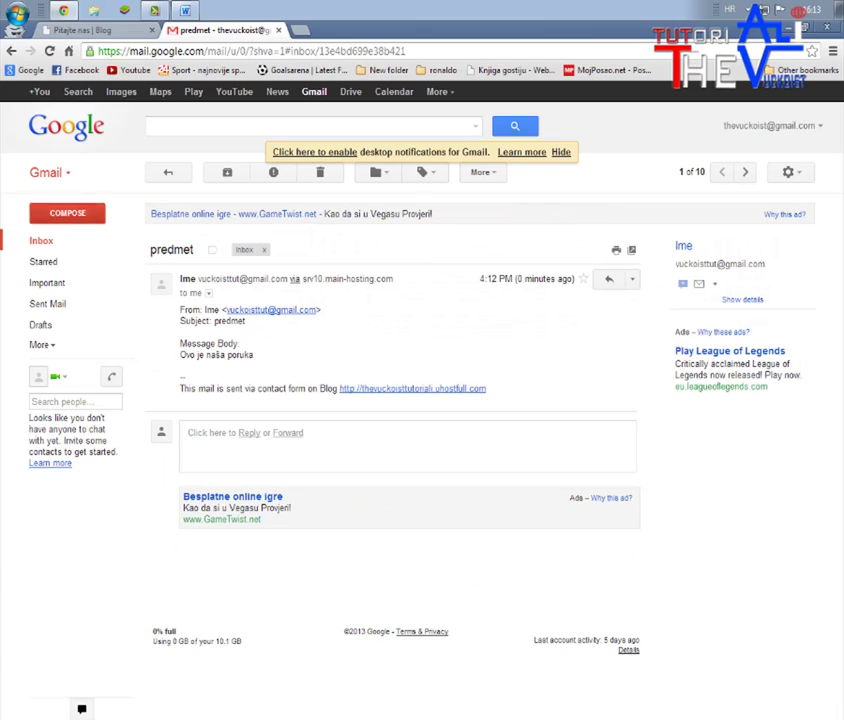
{"action": "left_click", "coordinate": [95, 31]}
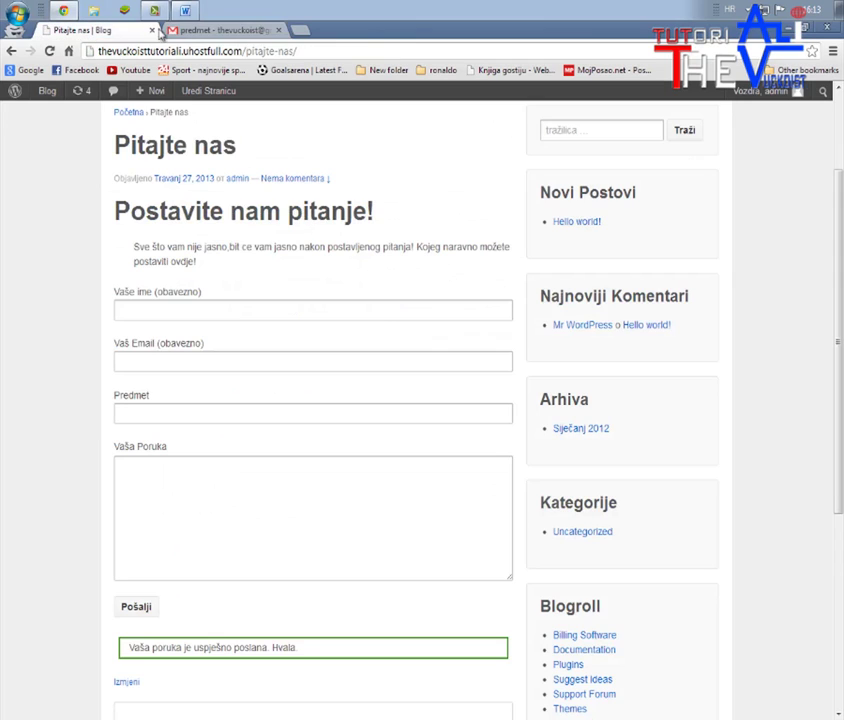
Close the Gmail tab, look over the live Pitajte nas page, and open it in the editor.
{"action": "left_click", "coordinate": [279, 31]}
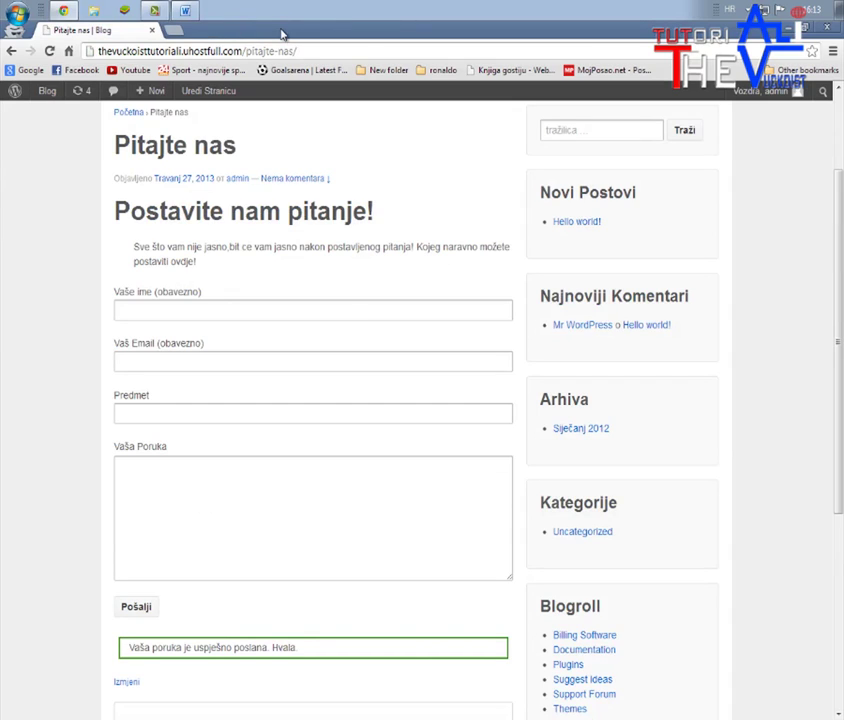
{"action": "scroll", "coordinate": [320, 417], "scroll_direction": "down", "scroll_amount": 3}
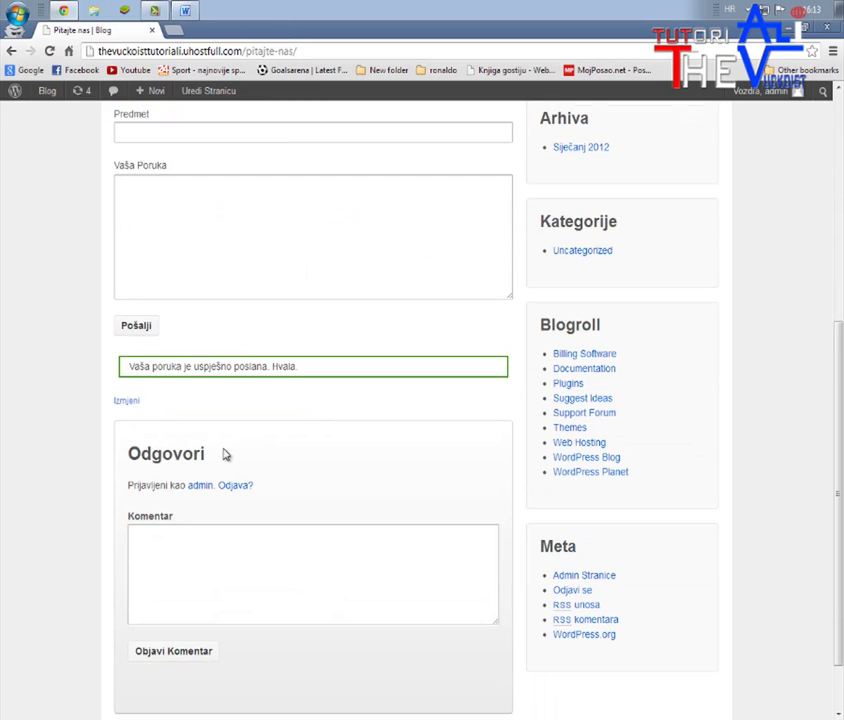
{"action": "scroll", "coordinate": [224, 452], "scroll_direction": "down", "scroll_amount": 1}
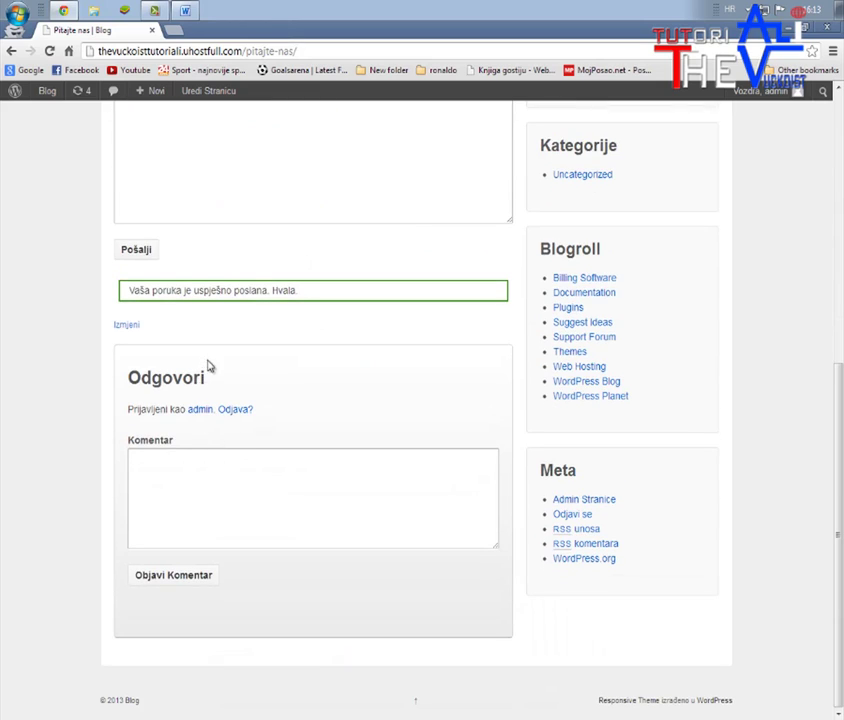
{"action": "scroll", "coordinate": [236, 480], "scroll_direction": "up", "scroll_amount": 5}
{"action": "scroll", "coordinate": [248, 458], "scroll_direction": "down", "scroll_amount": 3}
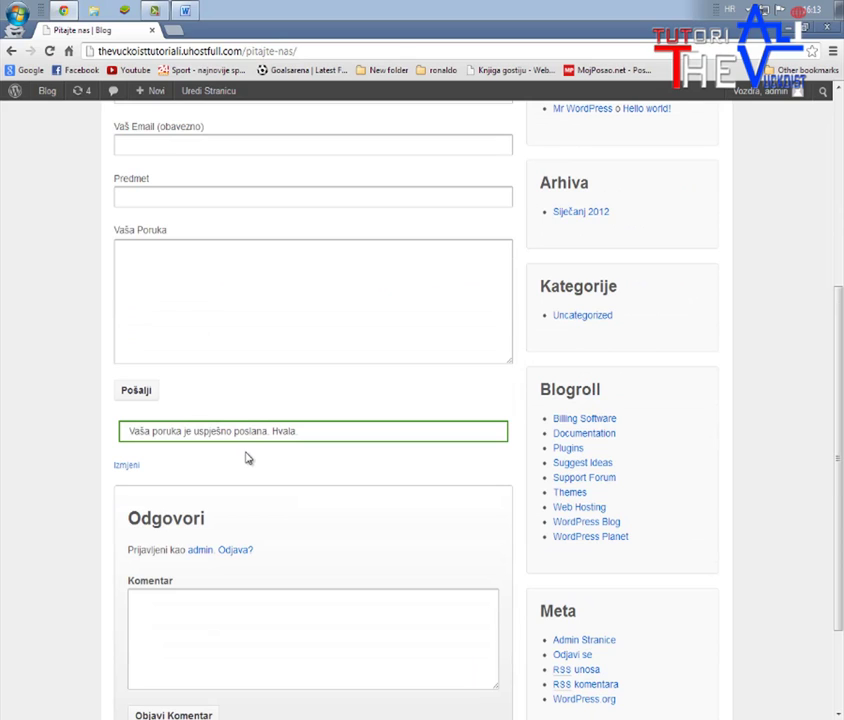
{"action": "scroll", "coordinate": [250, 502], "scroll_direction": "down", "scroll_amount": 2}
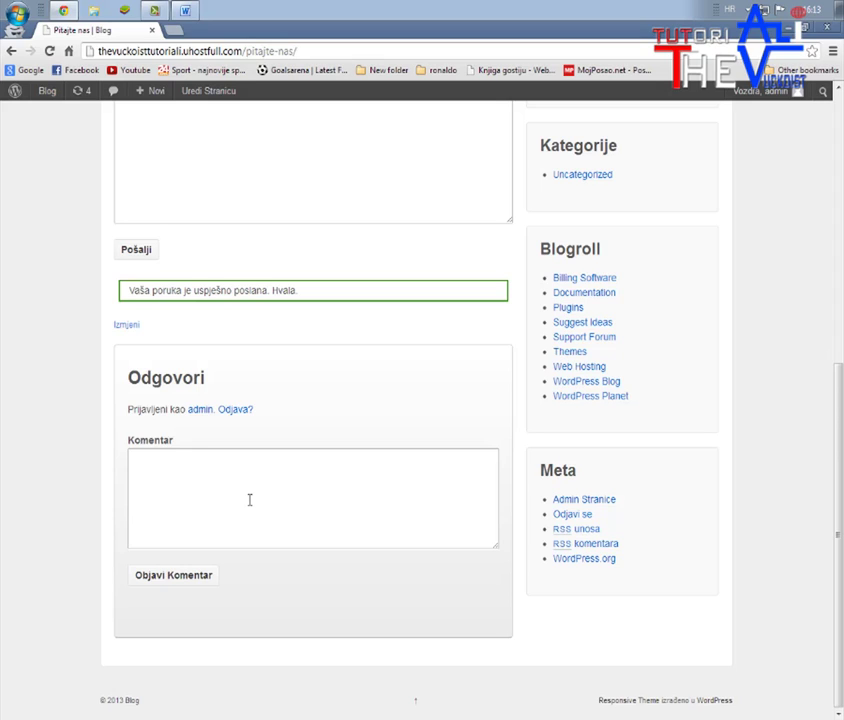
{"action": "left_click", "coordinate": [203, 93]}
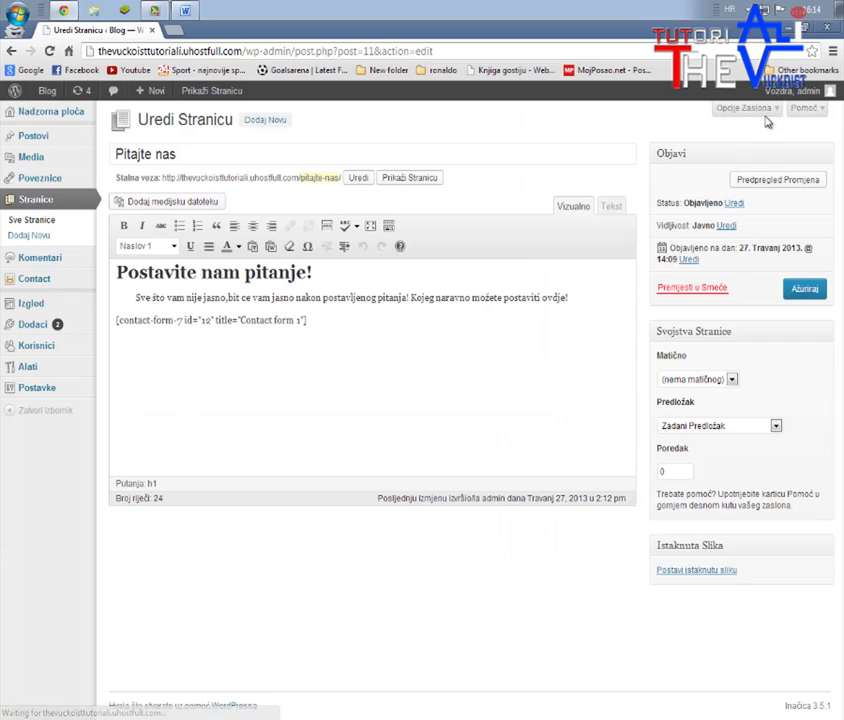
Show the Custom Fields, Rasprava, Komentari, Slug and Autor boxes in the page editor.
{"action": "left_click", "coordinate": [766, 108]}
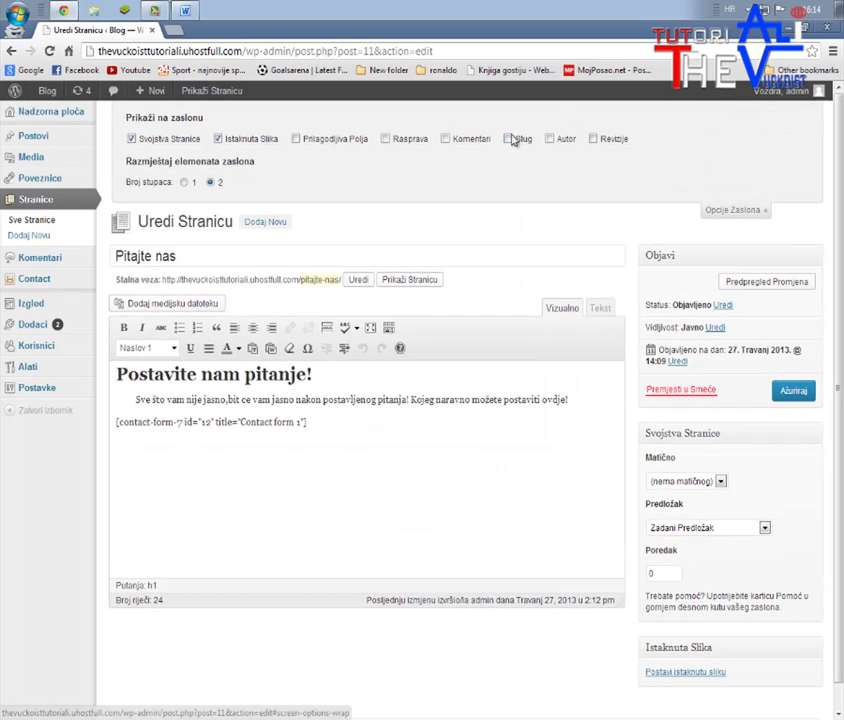
{"action": "left_click", "coordinate": [297, 139]}
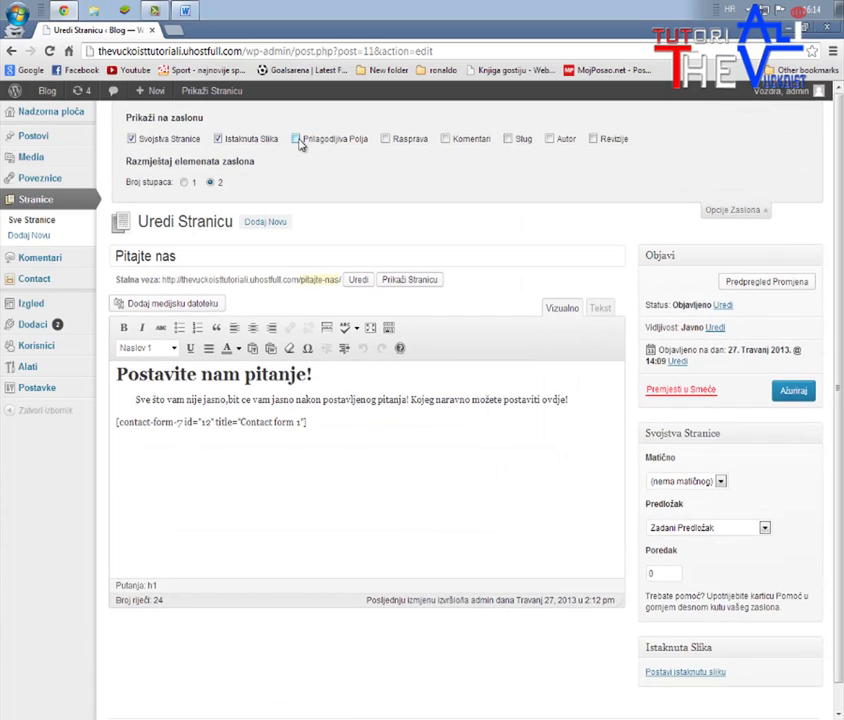
{"action": "left_click", "coordinate": [385, 139]}
{"action": "left_click", "coordinate": [445, 139]}
{"action": "left_click", "coordinate": [508, 139]}
{"action": "left_click", "coordinate": [550, 139]}
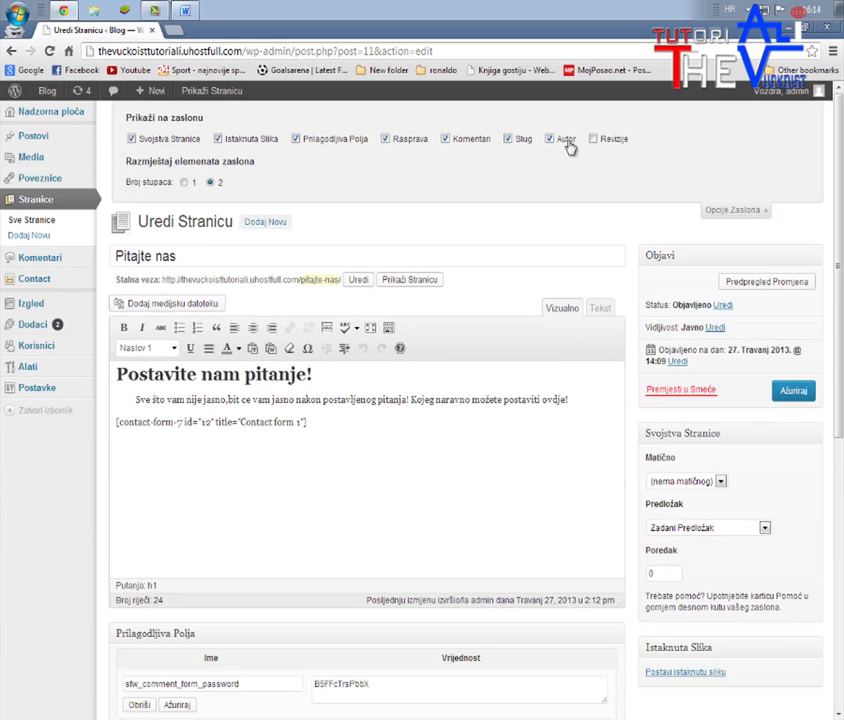
{"action": "left_click", "coordinate": [712, 209]}
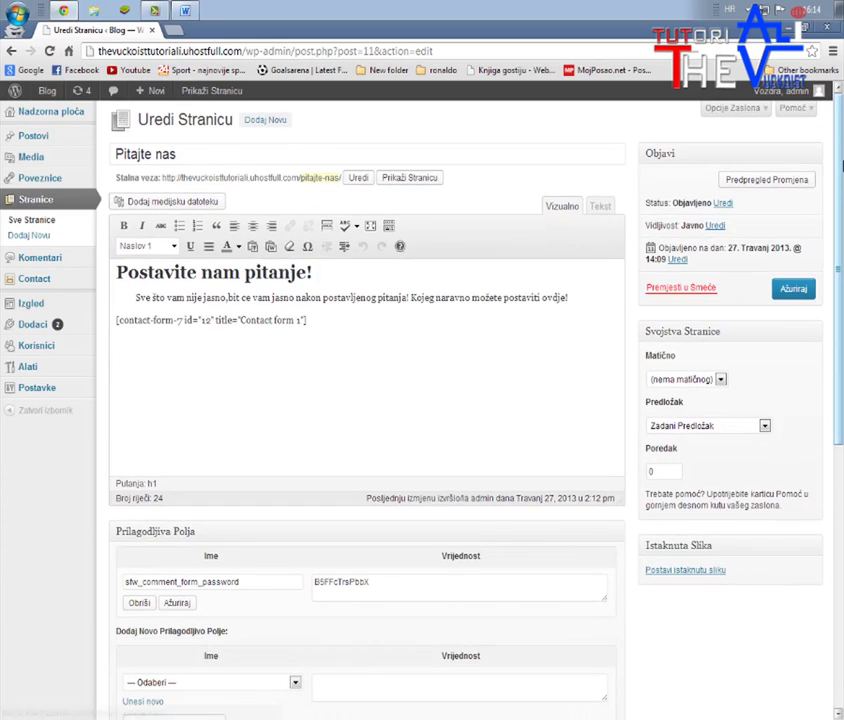
Disallow comments and pingbacks on Pitajte nas and update the page.
{"action": "left_click_drag", "start_coordinate": [841, 165], "coordinate": [840, 376]}
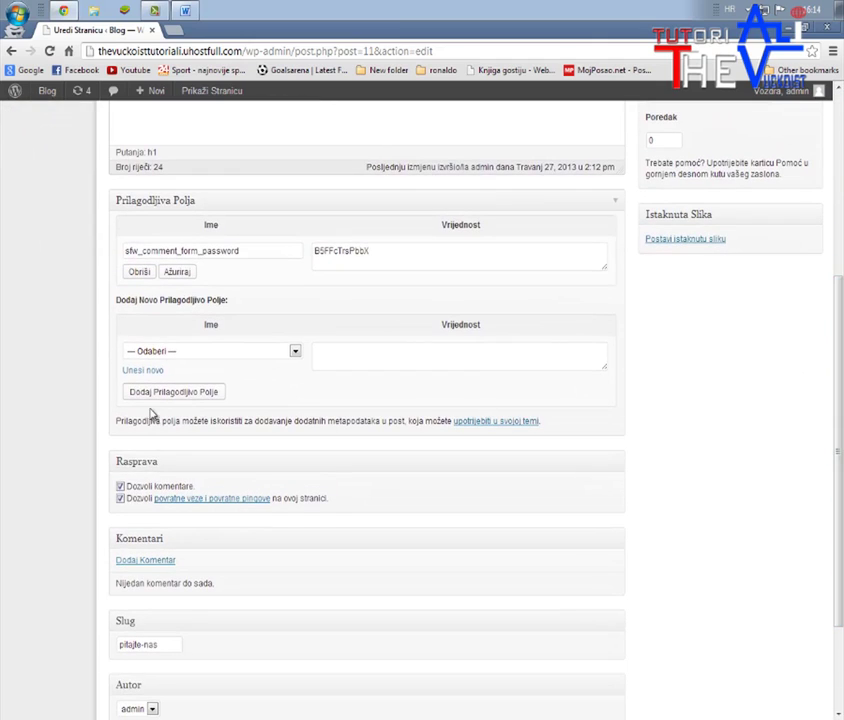
{"action": "left_click", "coordinate": [121, 487]}
{"action": "left_click", "coordinate": [121, 498]}
{"action": "scroll", "coordinate": [552, 288], "scroll_direction": "up", "scroll_amount": 5}
{"action": "left_click", "coordinate": [792, 291]}
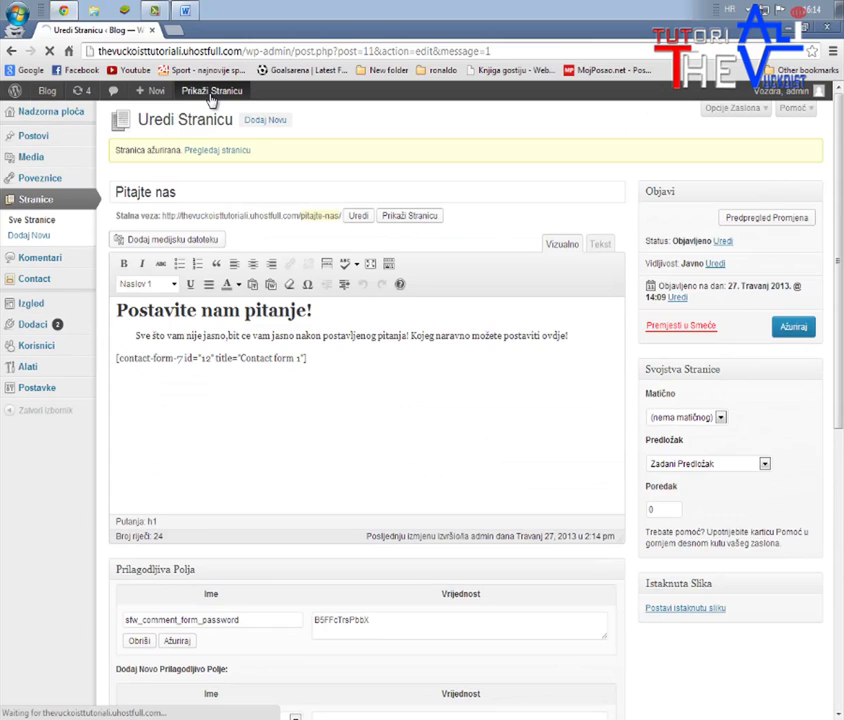
View the live Pitajte nas page, then go to the O nama page.
{"action": "left_click", "coordinate": [211, 93]}
{"action": "scroll", "coordinate": [251, 409], "scroll_direction": "down", "scroll_amount": 10}
{"action": "scroll", "coordinate": [233, 312], "scroll_direction": "up", "scroll_amount": 10}
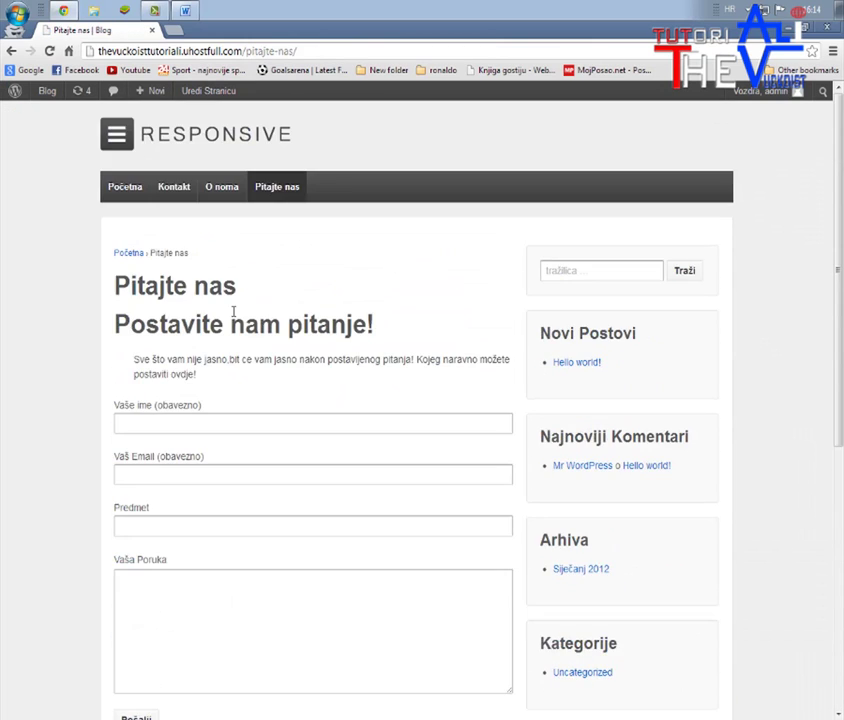
{"action": "scroll", "coordinate": [233, 312], "scroll_direction": "down", "scroll_amount": 3}
{"action": "scroll", "coordinate": [235, 317], "scroll_direction": "up", "scroll_amount": 2}
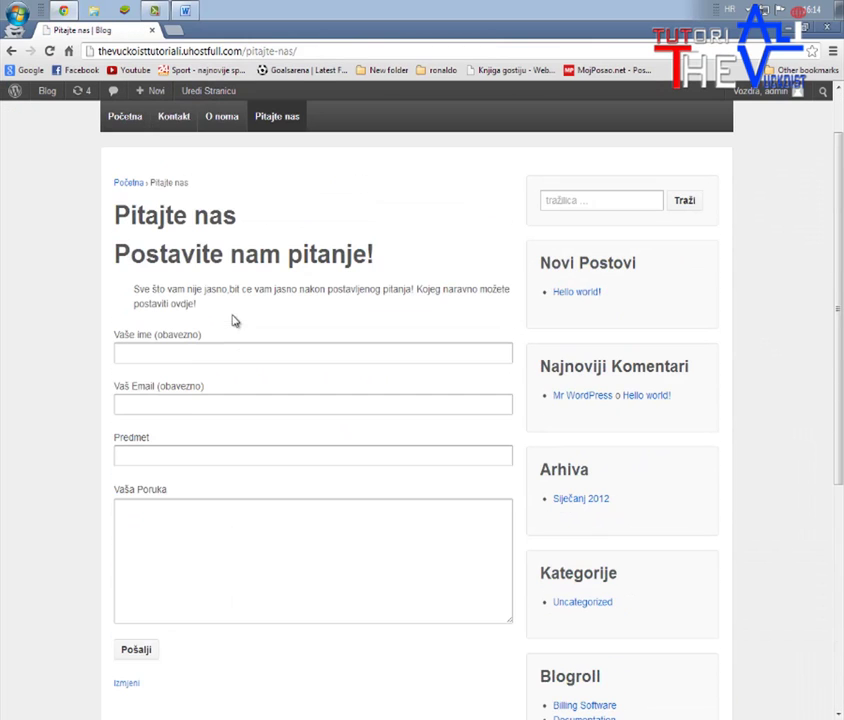
{"action": "left_click", "coordinate": [220, 118]}
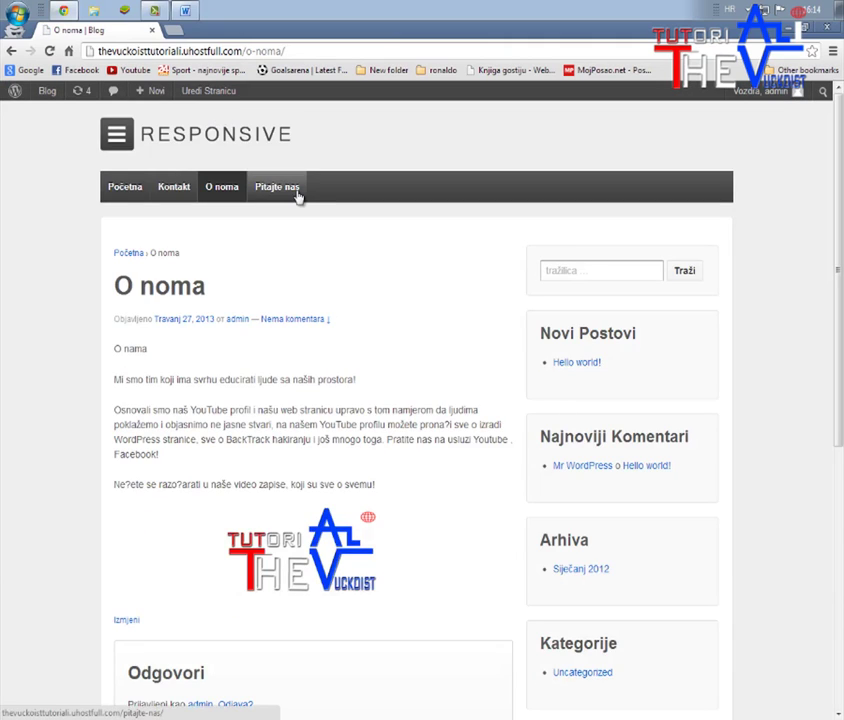
Open the O nama page in the editor, returning from a brief detour to the admin profile.
{"action": "scroll", "coordinate": [232, 262], "scroll_direction": "down", "scroll_amount": 3}
{"action": "left_click", "coordinate": [199, 92]}
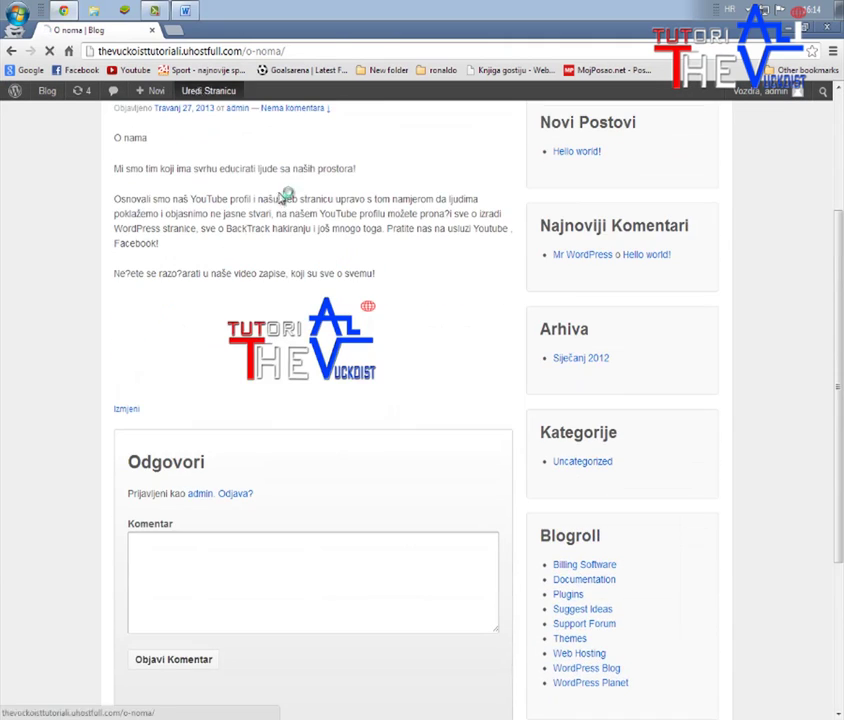
{"action": "left_click", "coordinate": [698, 108]}
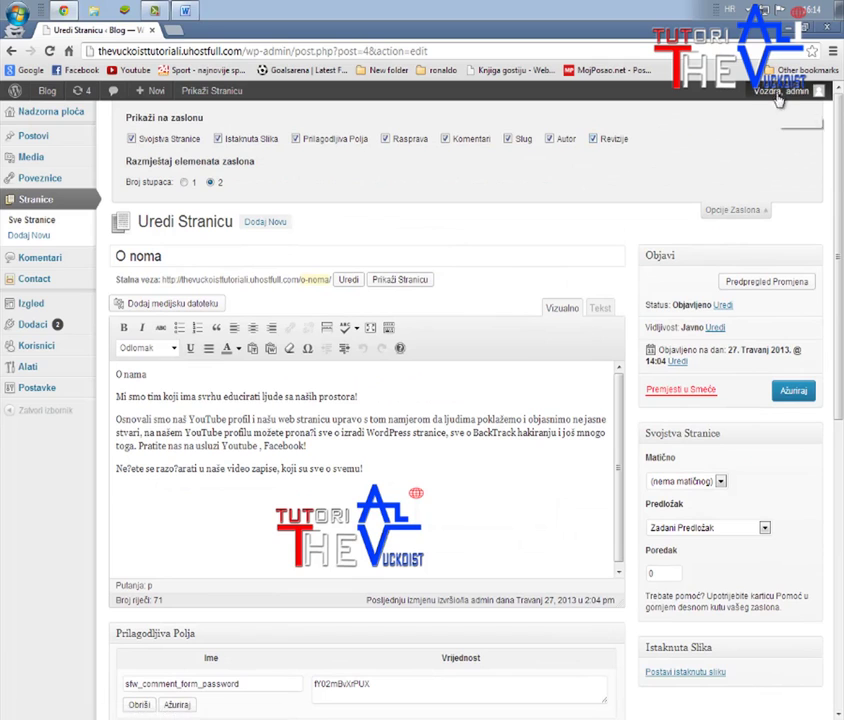
{"action": "left_click", "coordinate": [712, 115]}
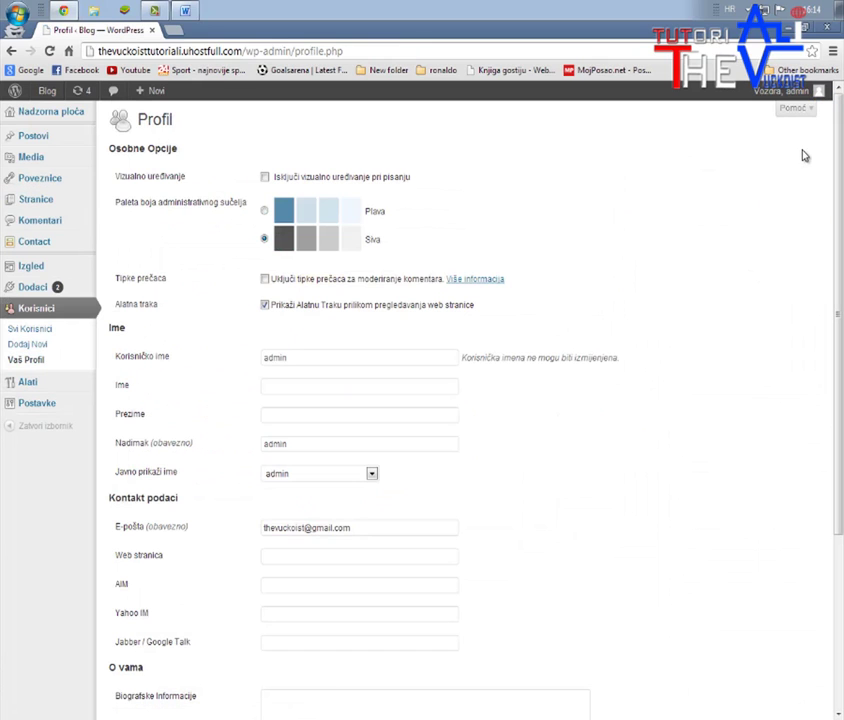
{"action": "left_click", "coordinate": [12, 51]}
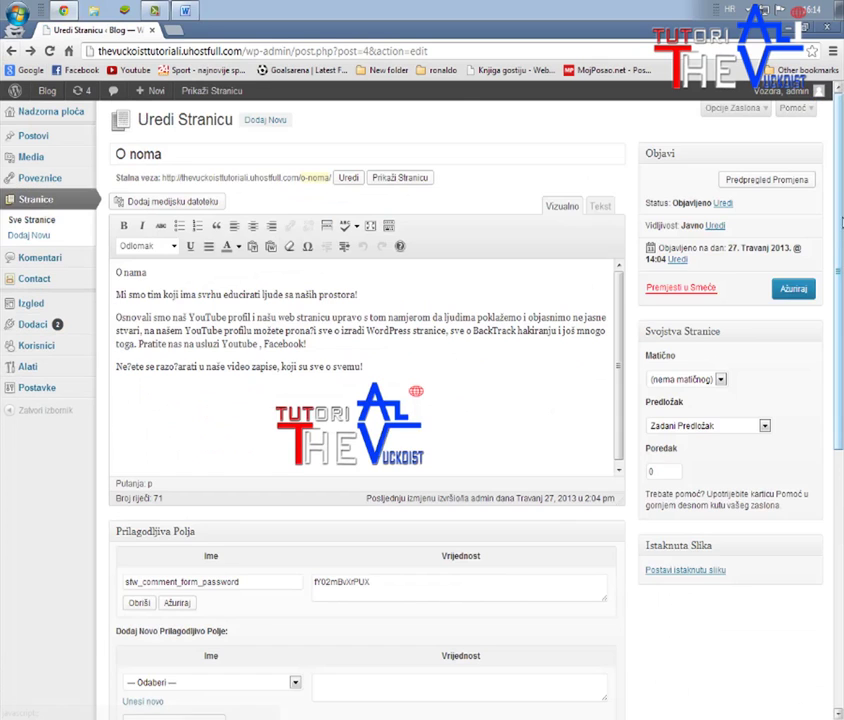
Disallow comments and pingbacks on O nama, update it, then open the live Kontakt page.
{"action": "left_click_drag", "start_coordinate": [836, 220], "coordinate": [827, 462]}
{"action": "left_click", "coordinate": [121, 395]}
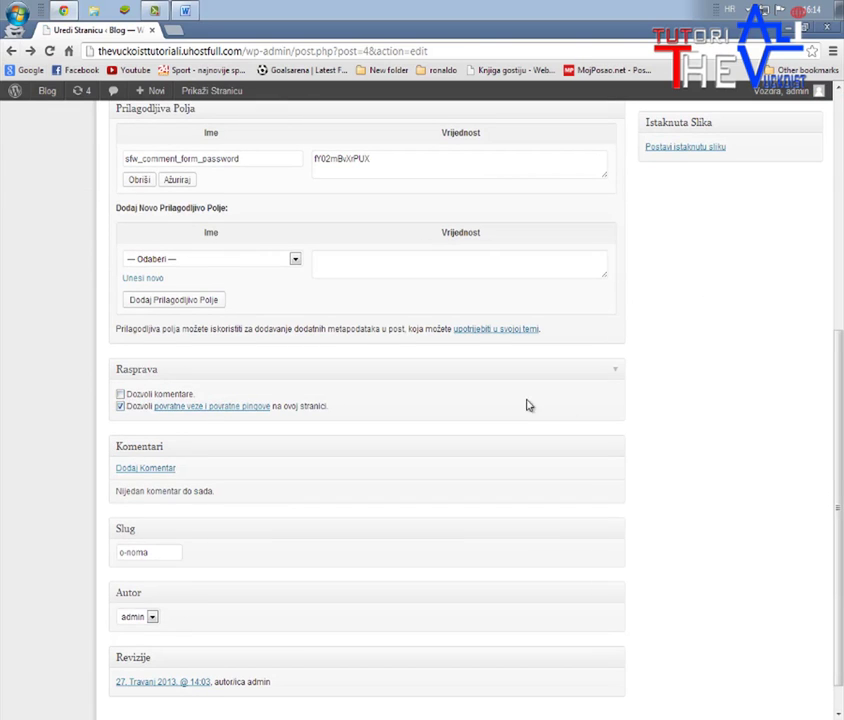
{"action": "left_click", "coordinate": [121, 407]}
{"action": "scroll", "coordinate": [217, 422], "scroll_direction": "up", "scroll_amount": 3}
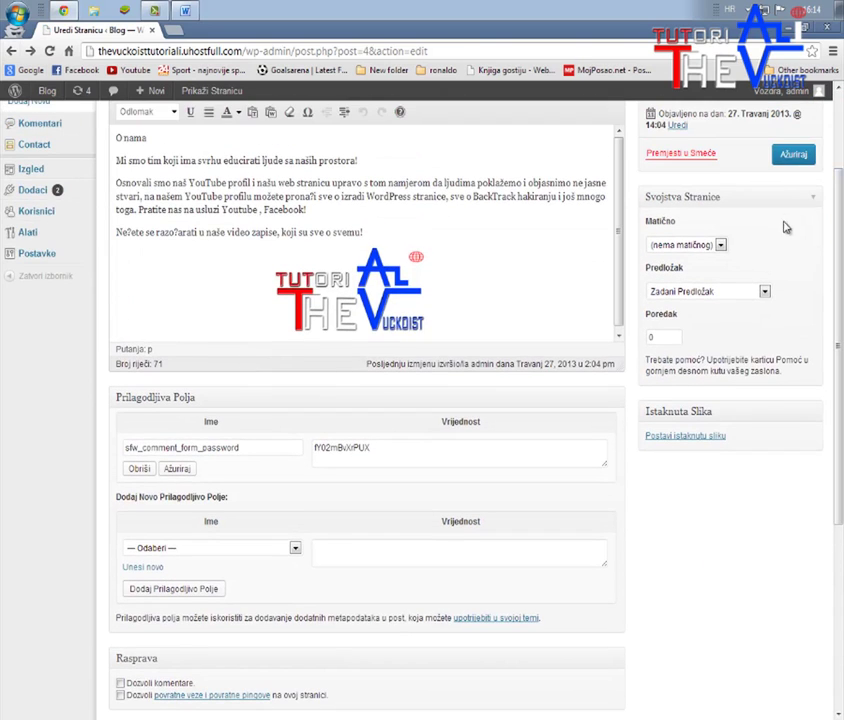
{"action": "left_click", "coordinate": [780, 162]}
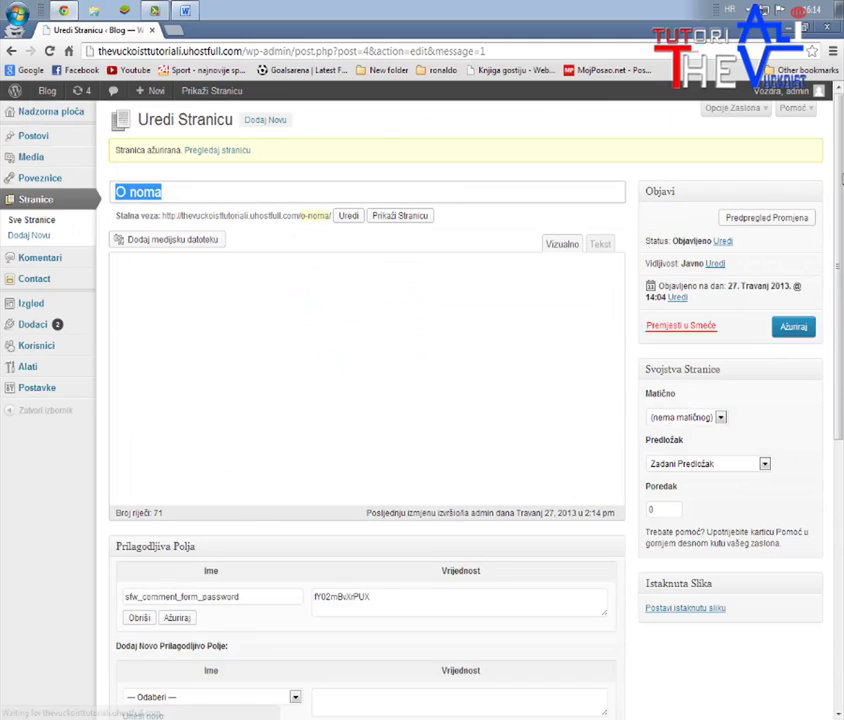
{"action": "left_click", "coordinate": [217, 152]}
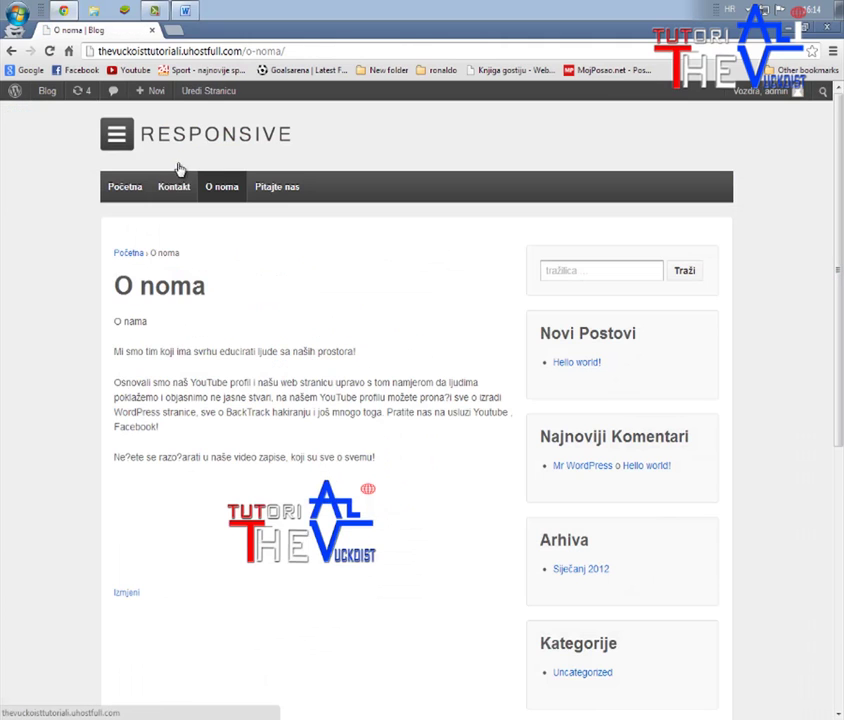
{"action": "left_click", "coordinate": [172, 186]}
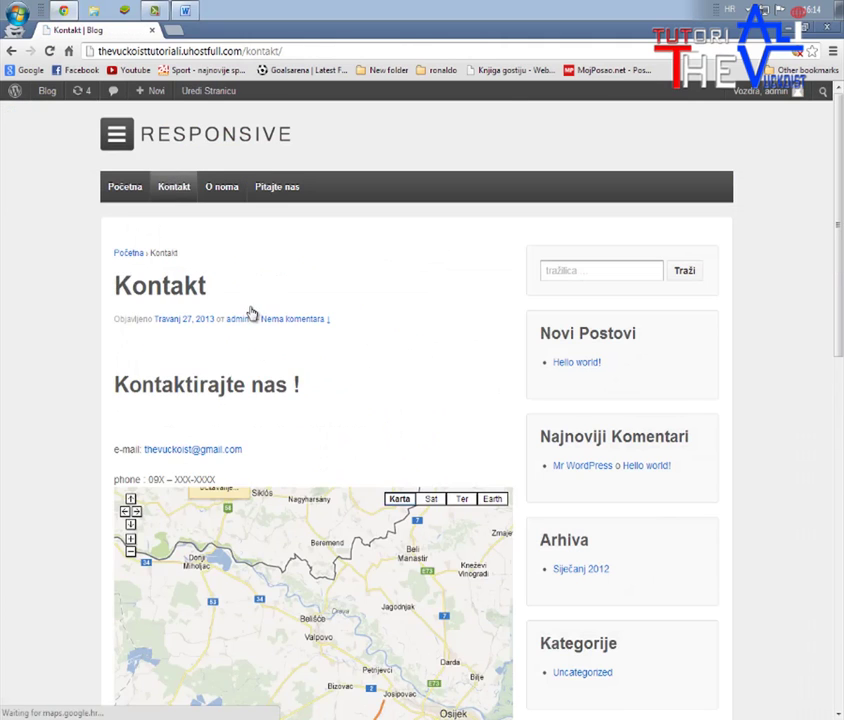
Update the Kontakt page with comments and pingbacks turned off.
{"action": "scroll", "coordinate": [252, 320], "scroll_direction": "down", "scroll_amount": 4}
{"action": "scroll", "coordinate": [245, 400], "scroll_direction": "down", "scroll_amount": 4}
{"action": "scroll", "coordinate": [225, 530], "scroll_direction": "up", "scroll_amount": 8}
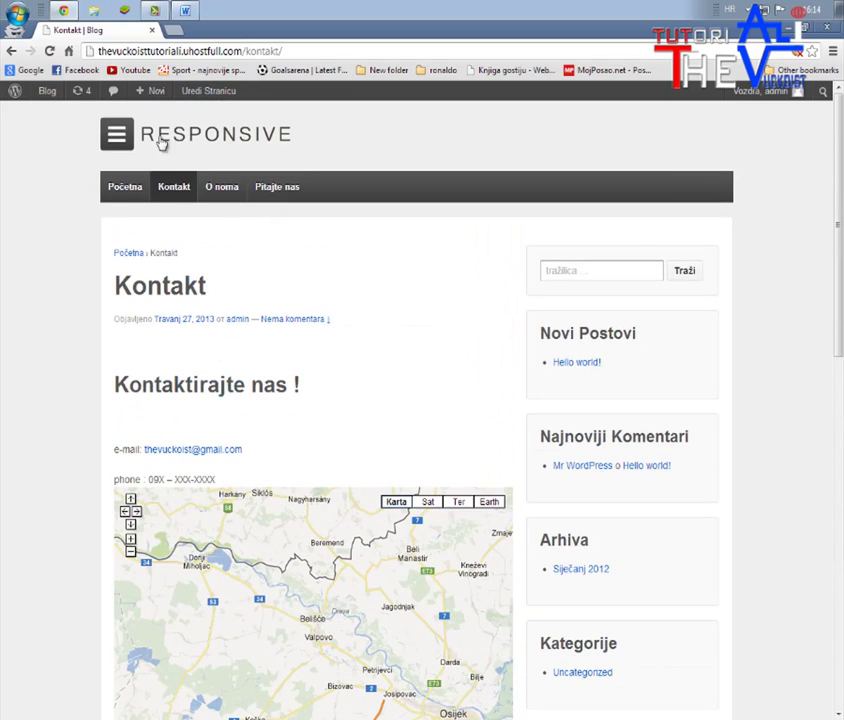
{"action": "left_click", "coordinate": [205, 90]}
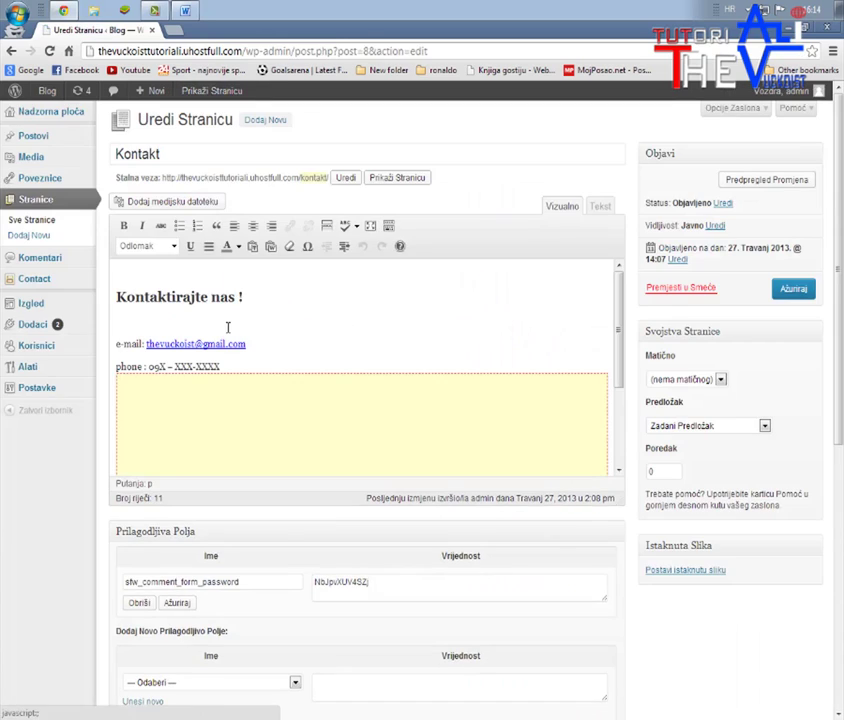
{"action": "scroll", "coordinate": [216, 500], "scroll_direction": "down", "scroll_amount": 3}
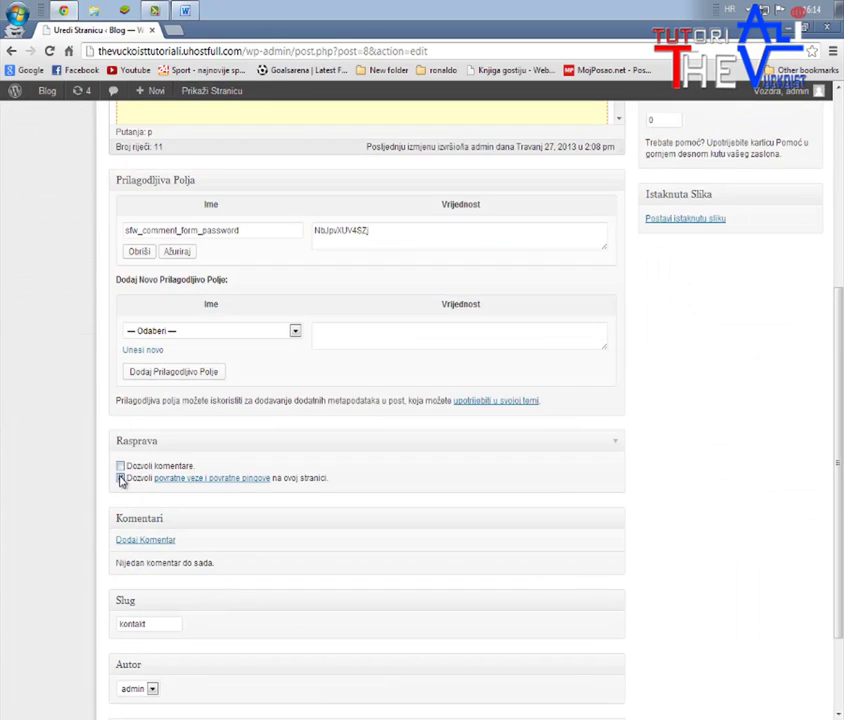
{"action": "scroll", "coordinate": [121, 479], "scroll_direction": "up", "scroll_amount": 3}
{"action": "left_click", "coordinate": [788, 222]}
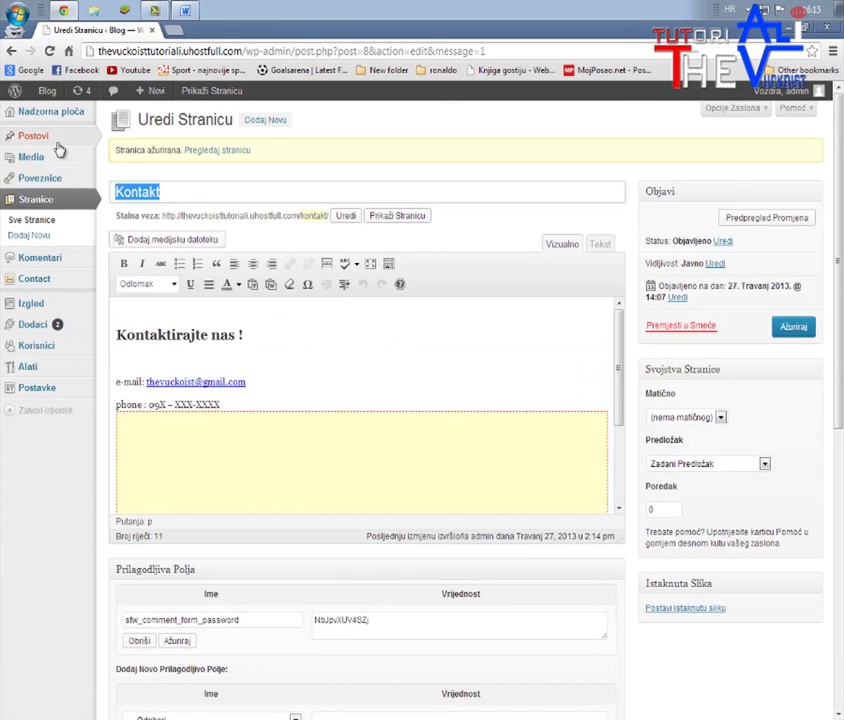
Visit the site's public home page via Blog > Posjeti Web stranicu and open a new tab.
{"action": "mouse_move", "coordinate": [62, 117]}
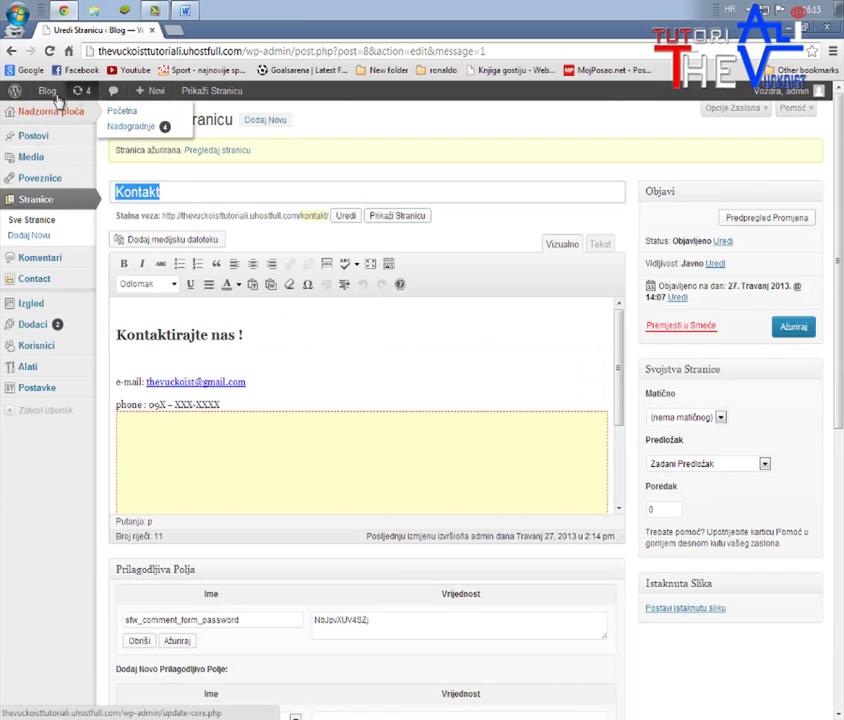
{"action": "mouse_move", "coordinate": [47, 90]}
{"action": "left_click", "coordinate": [53, 115]}
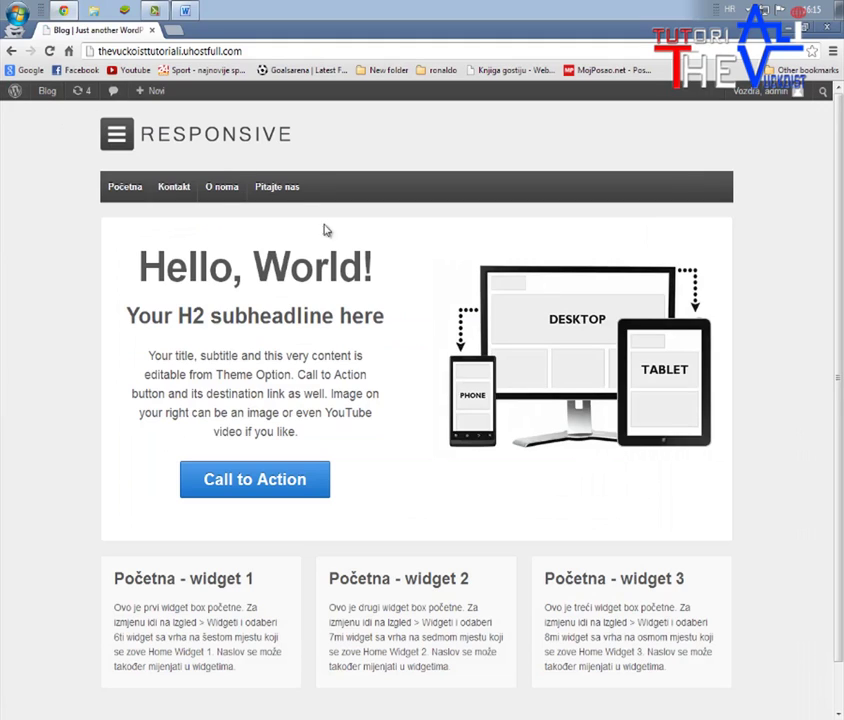
{"action": "left_click", "coordinate": [172, 30]}
Search YouTube for 'thevuckoist' and open the THEvuckoist channel.
{"action": "left_click", "coordinate": [137, 74]}
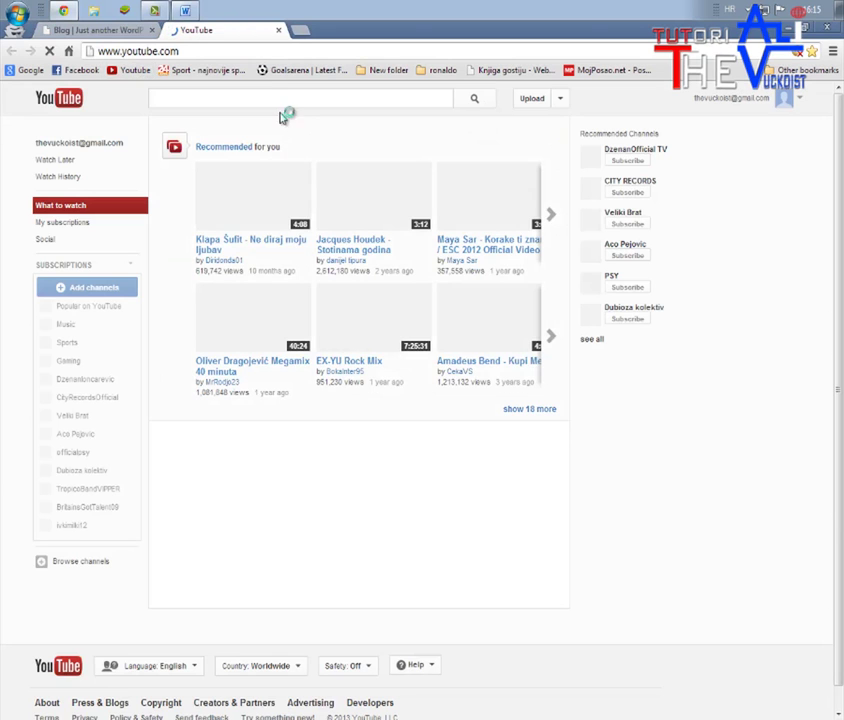
{"action": "left_click", "coordinate": [279, 103]}
{"action": "type", "text": "thev"}
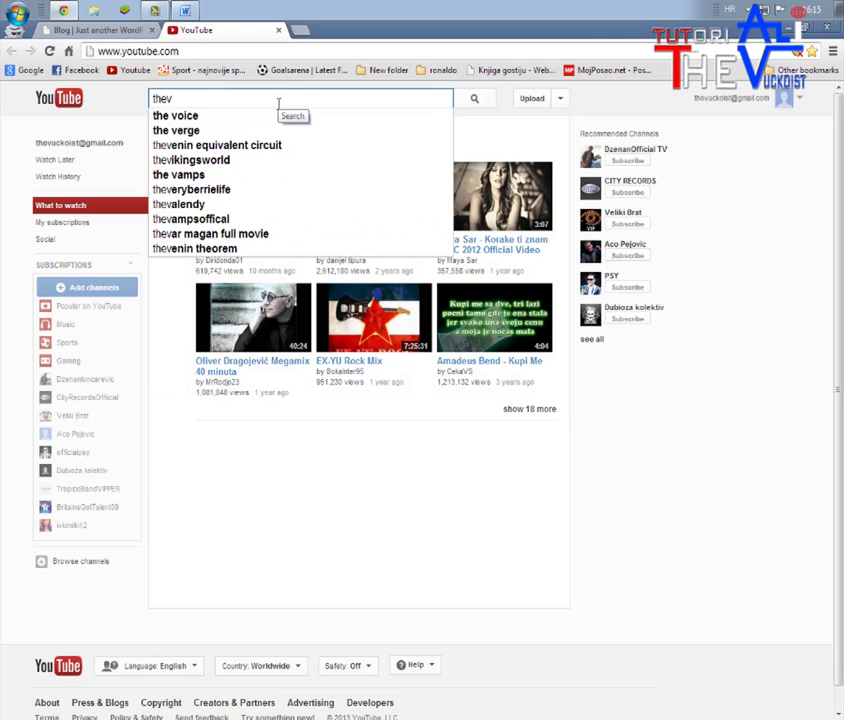
{"action": "type", "text": "uckoist"}
{"action": "key", "text": "Return"}
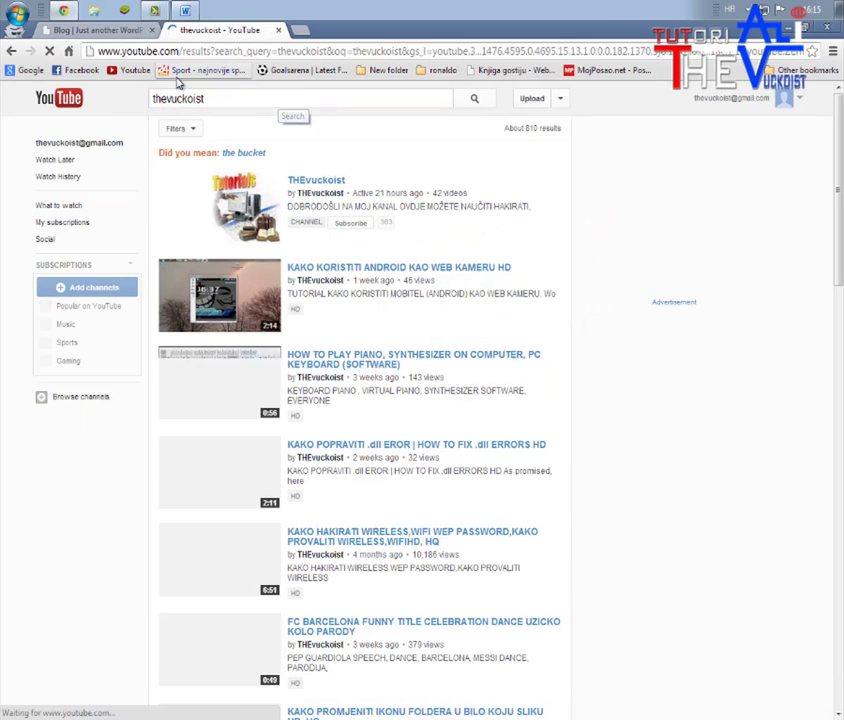
{"action": "left_click", "coordinate": [307, 182]}
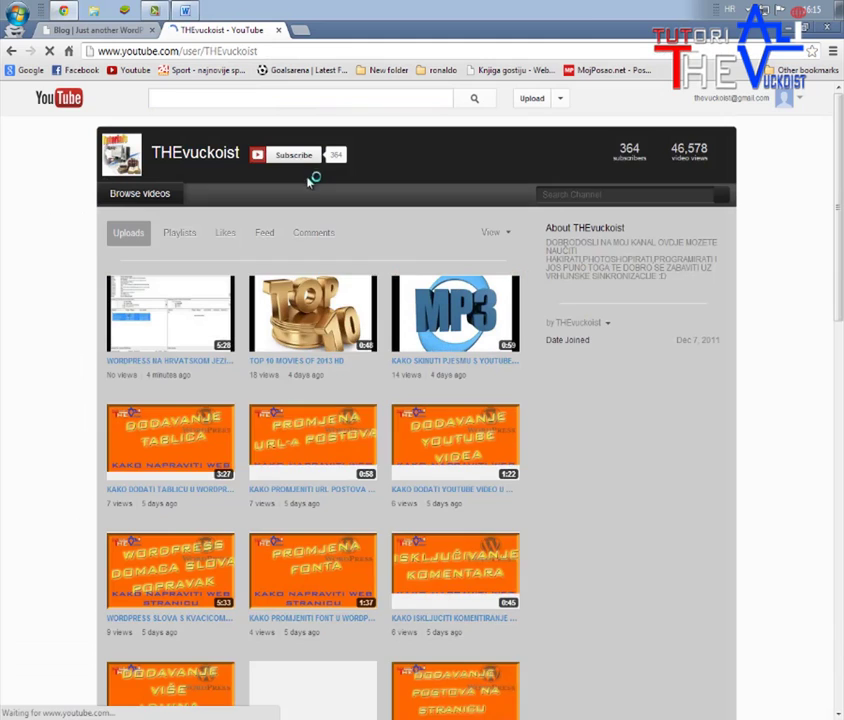
Load more channel videos, open the wireless-password hacking video, and pause it.
{"action": "scroll", "coordinate": [205, 304], "scroll_direction": "down", "scroll_amount": 1}
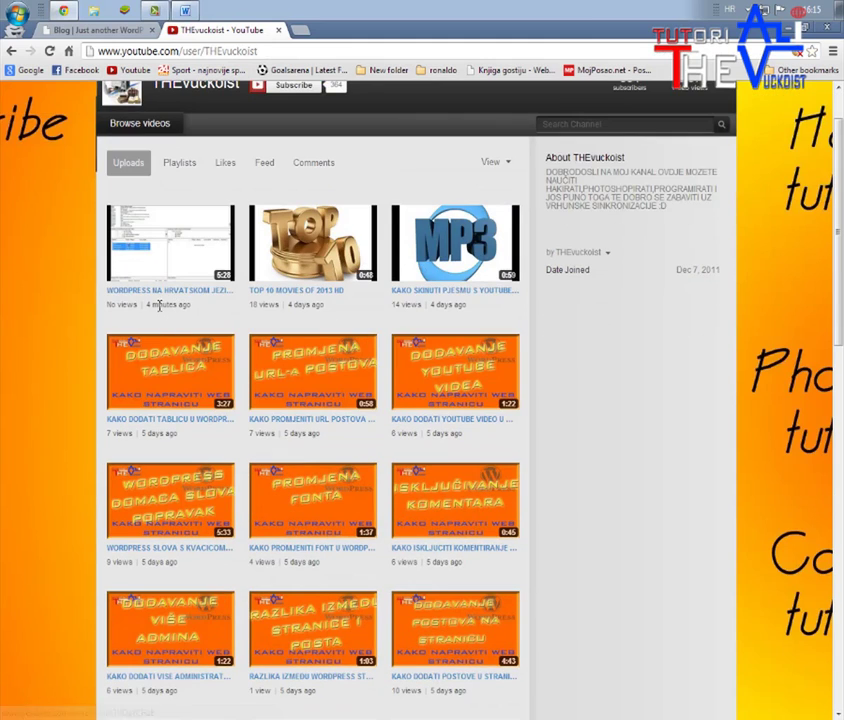
{"action": "scroll", "coordinate": [365, 360], "scroll_direction": "down", "scroll_amount": 6}
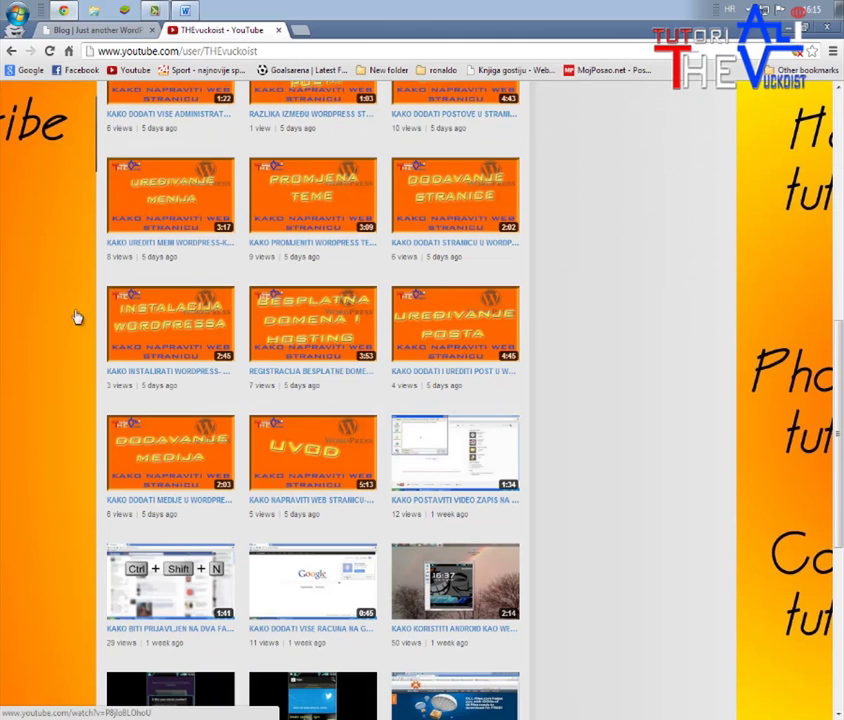
{"action": "scroll", "coordinate": [320, 415], "scroll_direction": "down", "scroll_amount": 5}
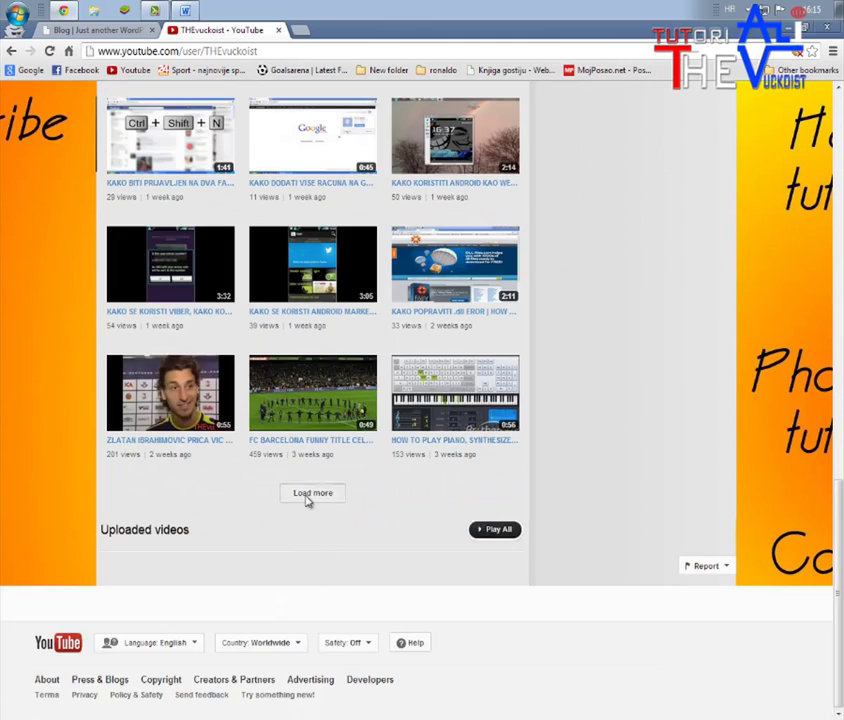
{"action": "left_click", "coordinate": [307, 498]}
{"action": "scroll", "coordinate": [307, 495], "scroll_direction": "down", "scroll_amount": 2}
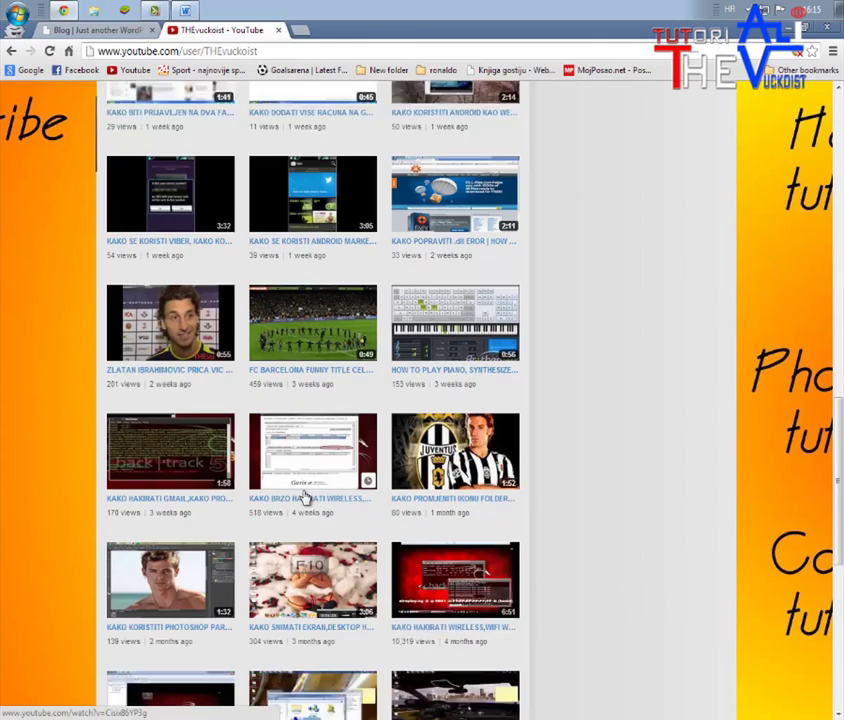
{"action": "scroll", "coordinate": [200, 440], "scroll_direction": "down", "scroll_amount": 2}
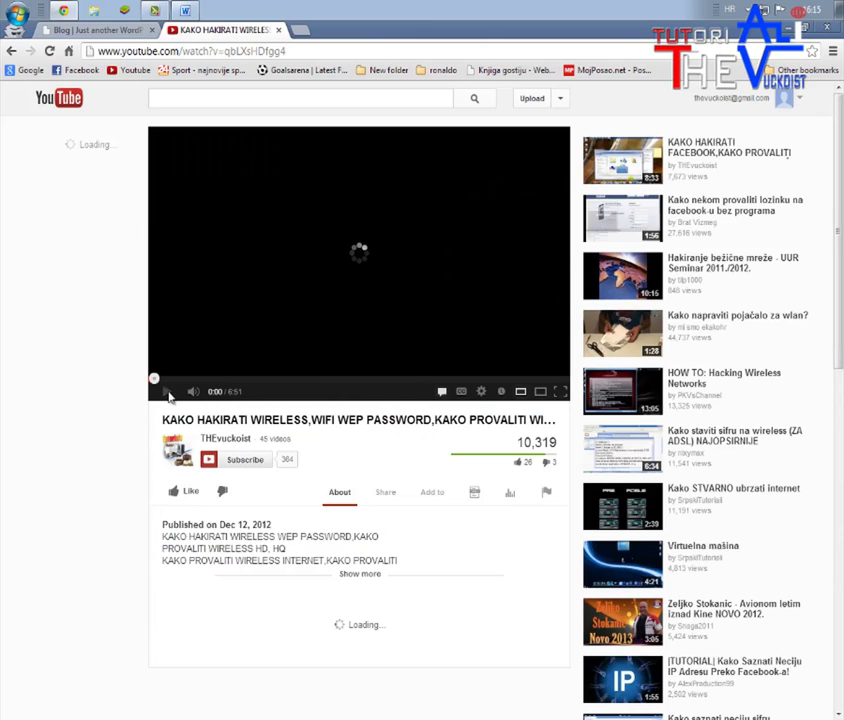
{"action": "left_click", "coordinate": [231, 56]}
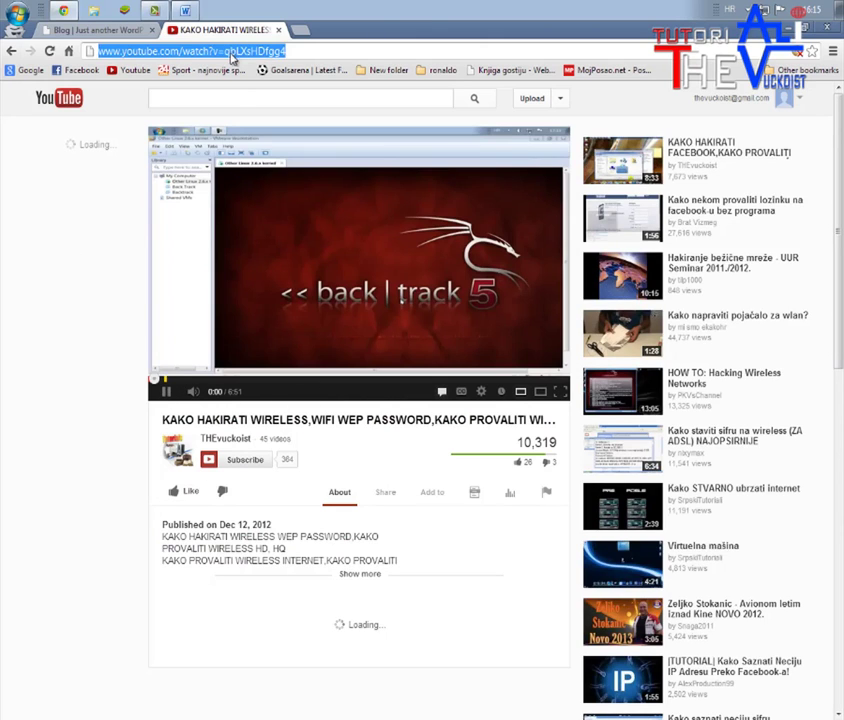
{"action": "left_click", "coordinate": [296, 241]}
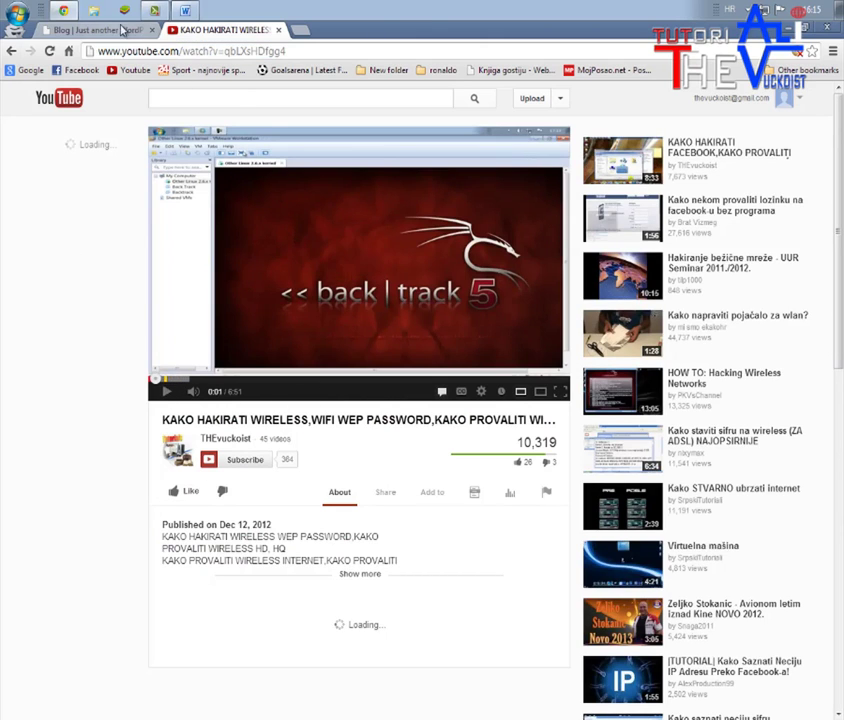
Create a new WordPress page via Novi > Stranica.
{"action": "left_click", "coordinate": [118, 33]}
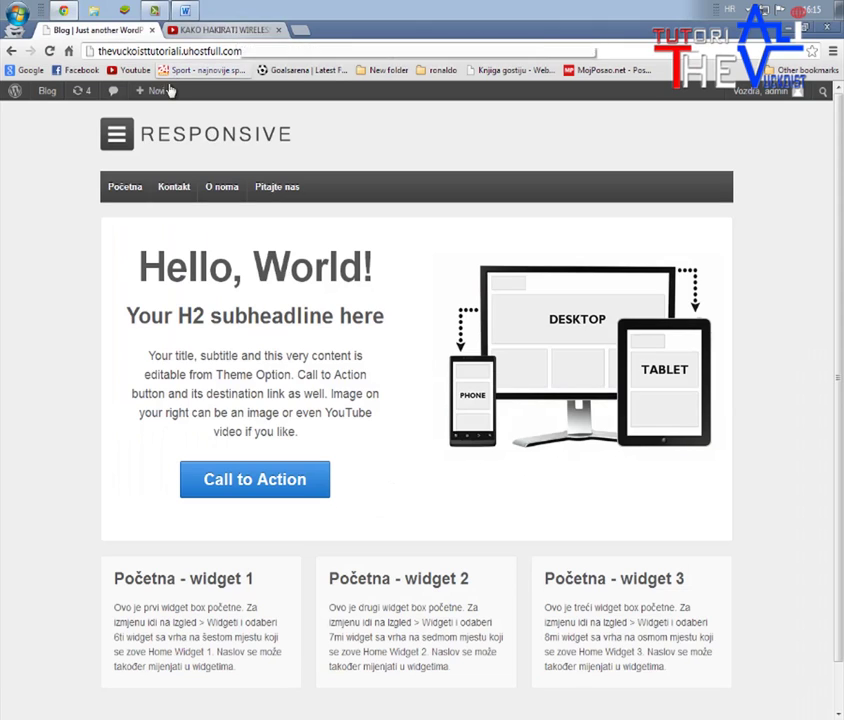
{"action": "mouse_move", "coordinate": [157, 90]}
{"action": "left_click", "coordinate": [162, 170]}
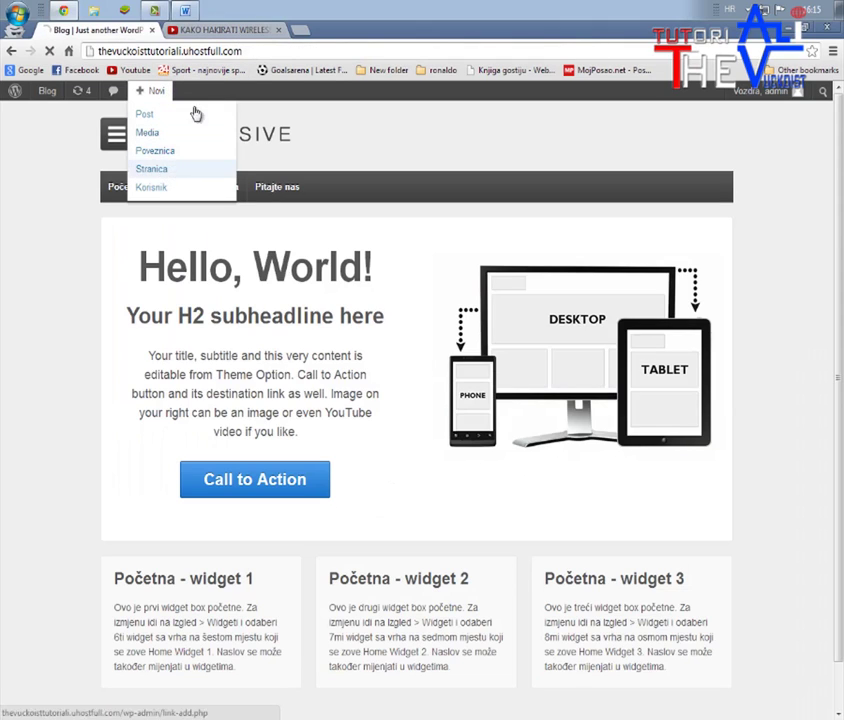
Show the video's Share > Embed code, then switch back to the new page editor.
{"action": "left_click", "coordinate": [212, 30]}
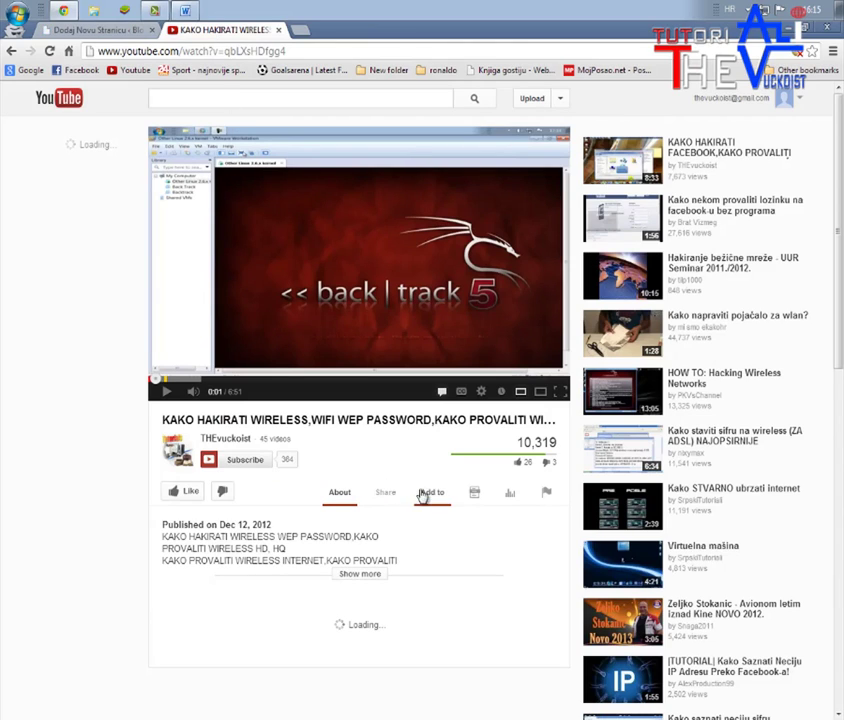
{"action": "left_click", "coordinate": [388, 494]}
{"action": "left_click", "coordinate": [278, 533]}
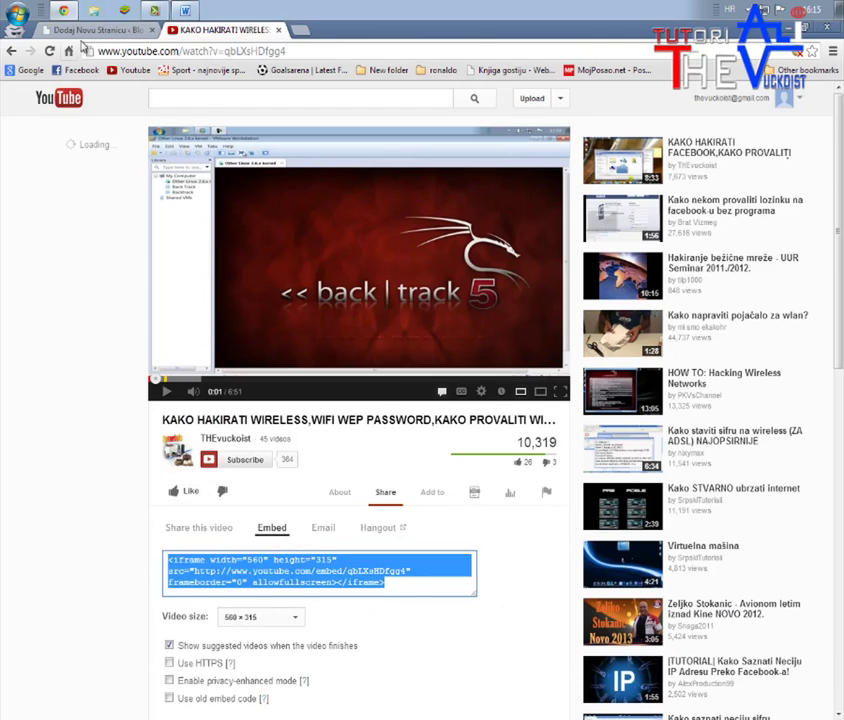
{"action": "left_click", "coordinate": [83, 34]}
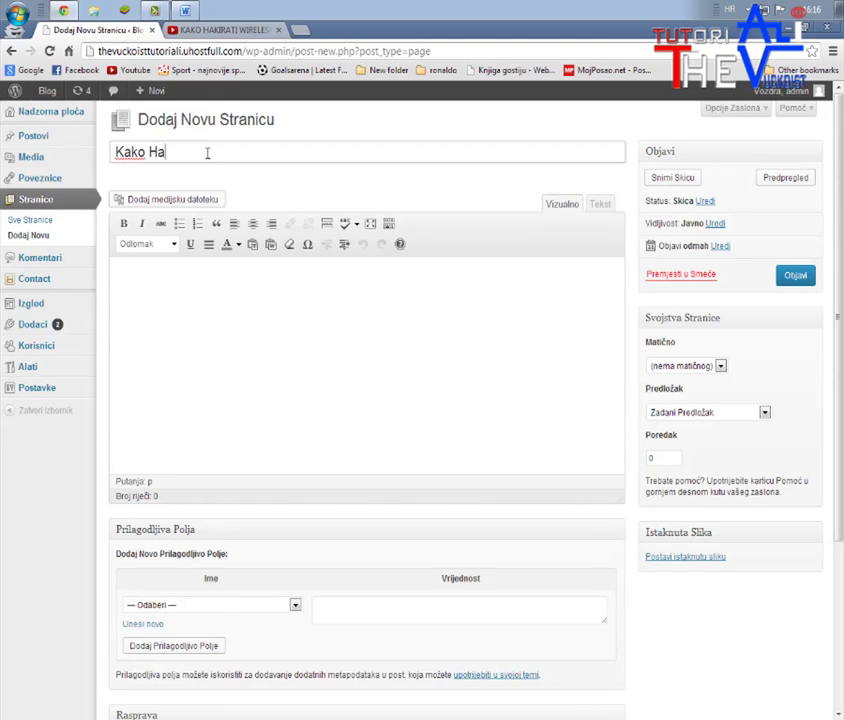
Title the page 'Kako Hakirati', add the intro lines including 'Kako brzo hakirati wi-fi', then switch to Tekst view.
{"action": "key", "text": "Tab"}
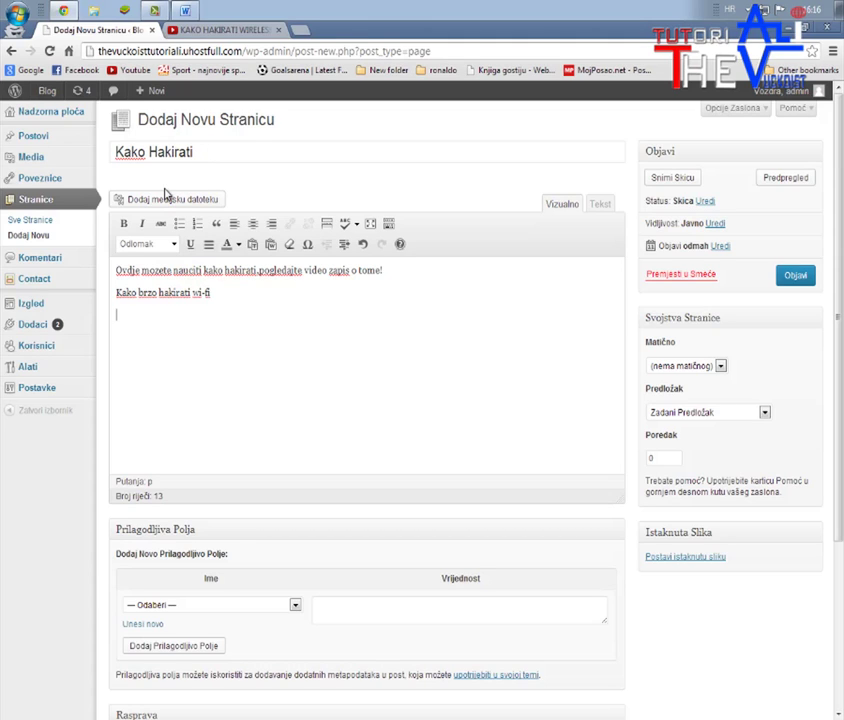
{"action": "left_click", "coordinate": [600, 205]}
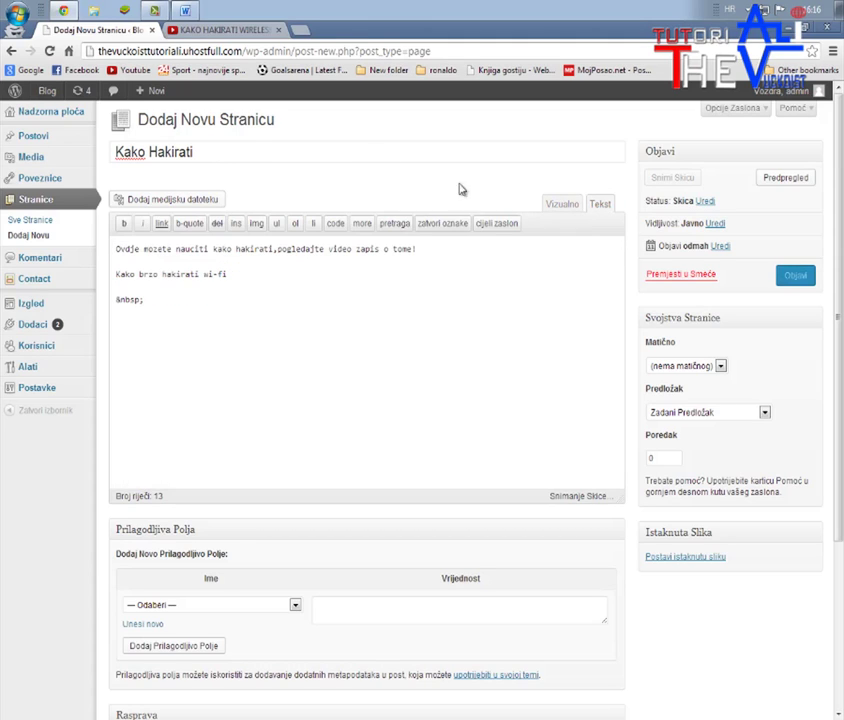
{"action": "left_click", "coordinate": [194, 22]}
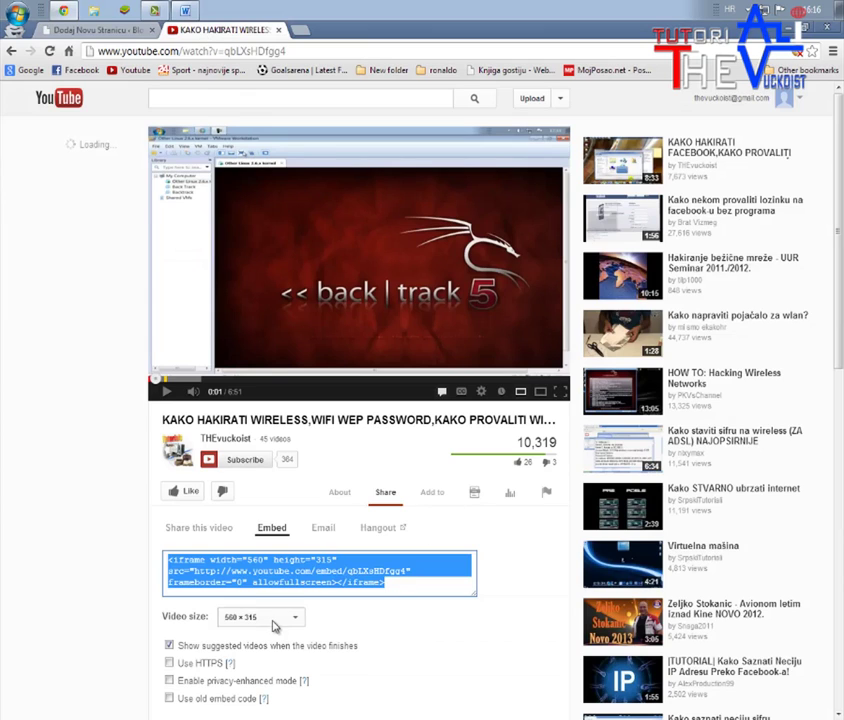
Embed the 640 x 360 YouTube video below the page text and centre it.
{"action": "left_click", "coordinate": [270, 618]}
{"action": "left_click", "coordinate": [256, 644]}
{"action": "right_click", "coordinate": [308, 567]}
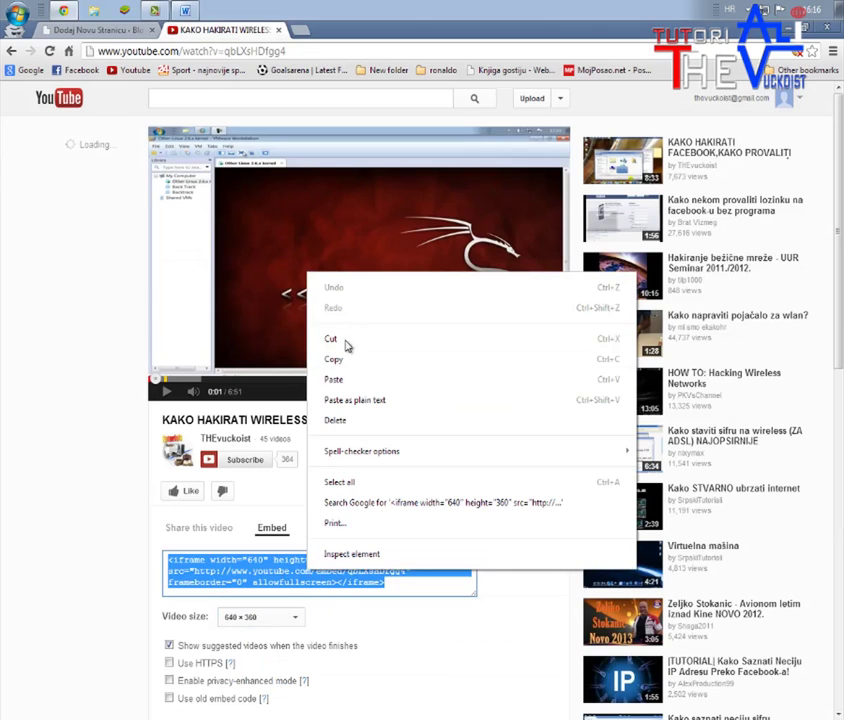
{"action": "left_click", "coordinate": [336, 359]}
{"action": "left_click", "coordinate": [114, 35]}
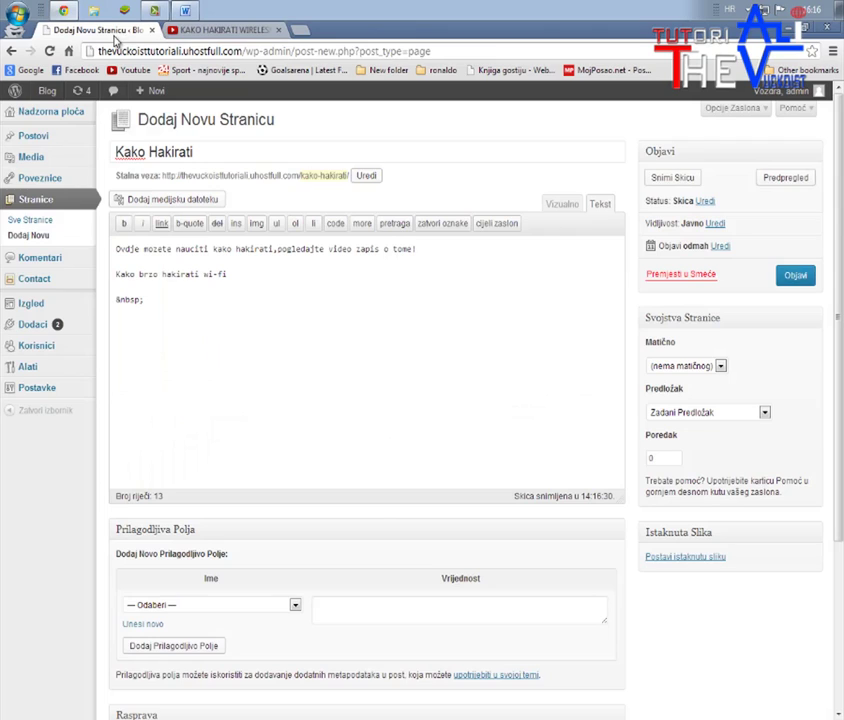
{"action": "left_click", "coordinate": [204, 326]}
{"action": "key", "text": "ctrl+v"}
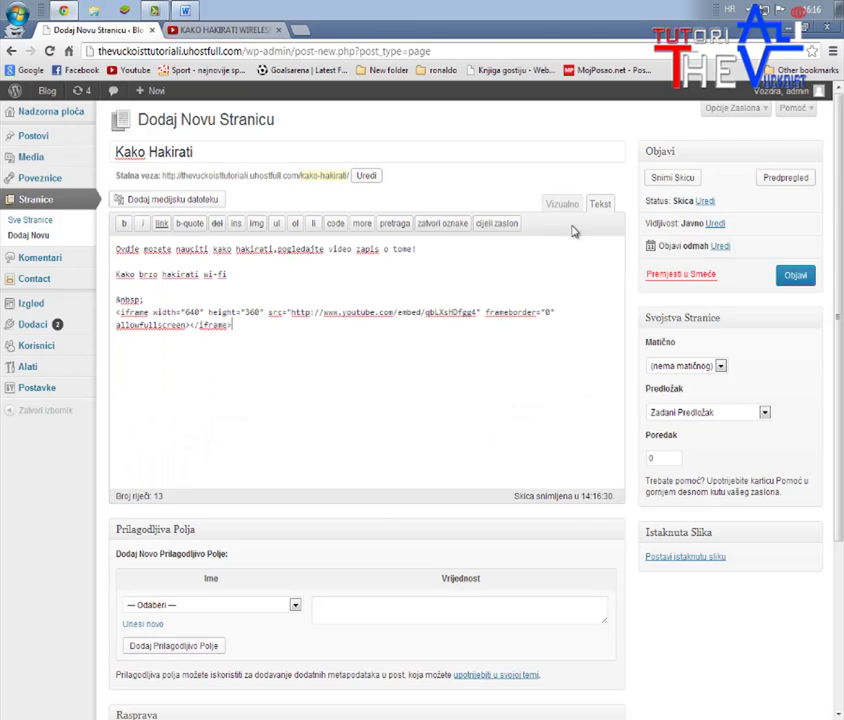
{"action": "left_click", "coordinate": [564, 205]}
{"action": "left_click", "coordinate": [239, 358]}
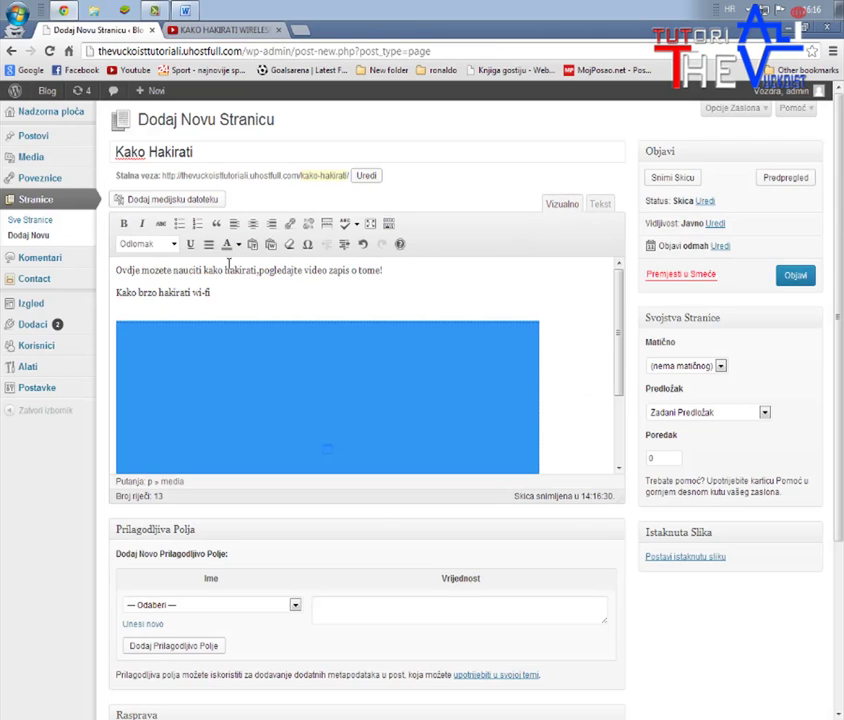
{"action": "left_click", "coordinate": [253, 223]}
Disable comments on Kako Hakirati, publish the page, and view it live.
{"action": "scroll", "coordinate": [745, 309], "scroll_direction": "down", "scroll_amount": 5}
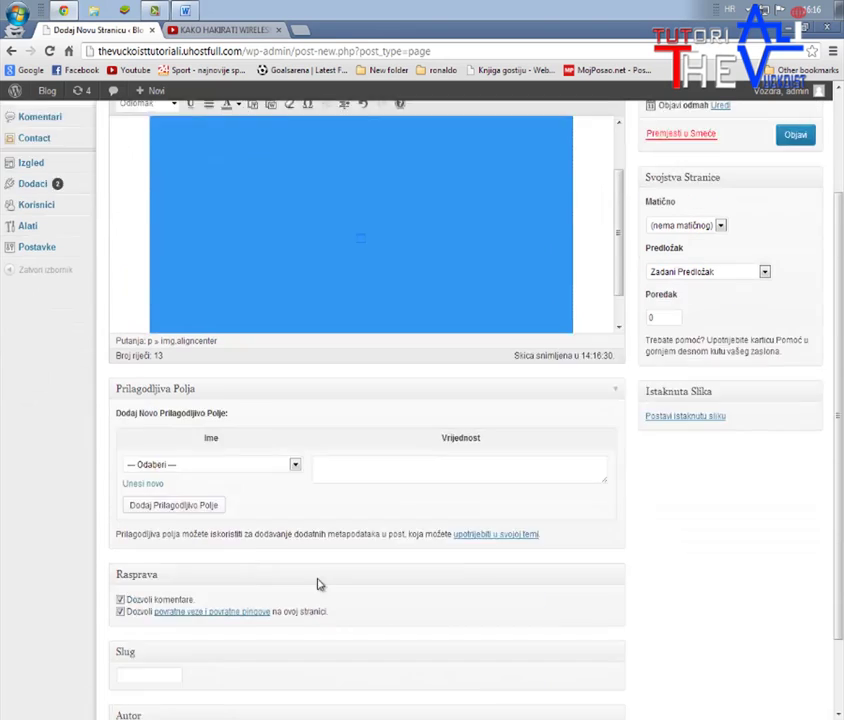
{"action": "left_click", "coordinate": [121, 505]}
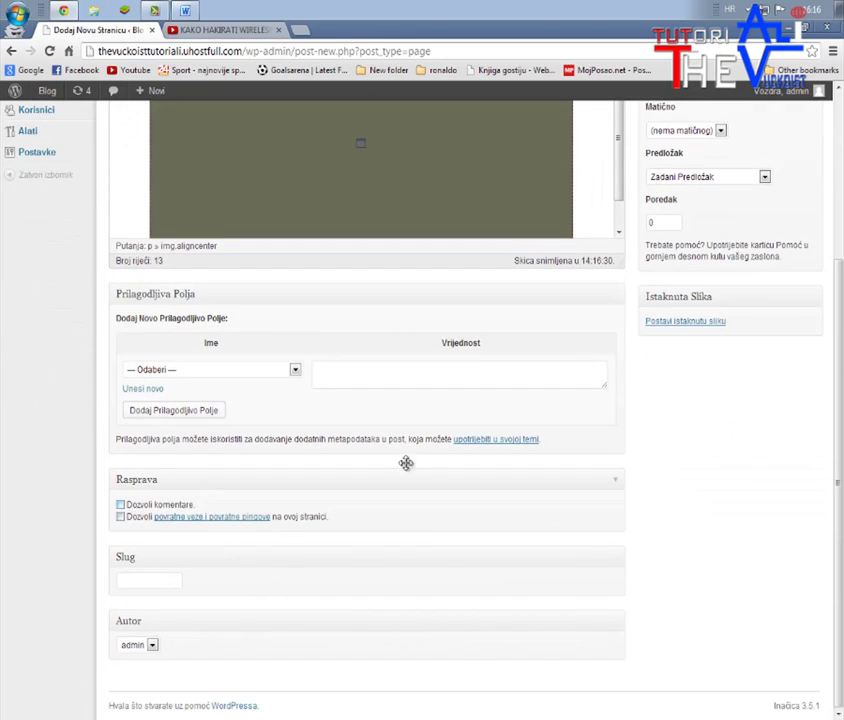
{"action": "scroll", "coordinate": [773, 254], "scroll_direction": "up", "scroll_amount": 4}
{"action": "left_click", "coordinate": [795, 253]}
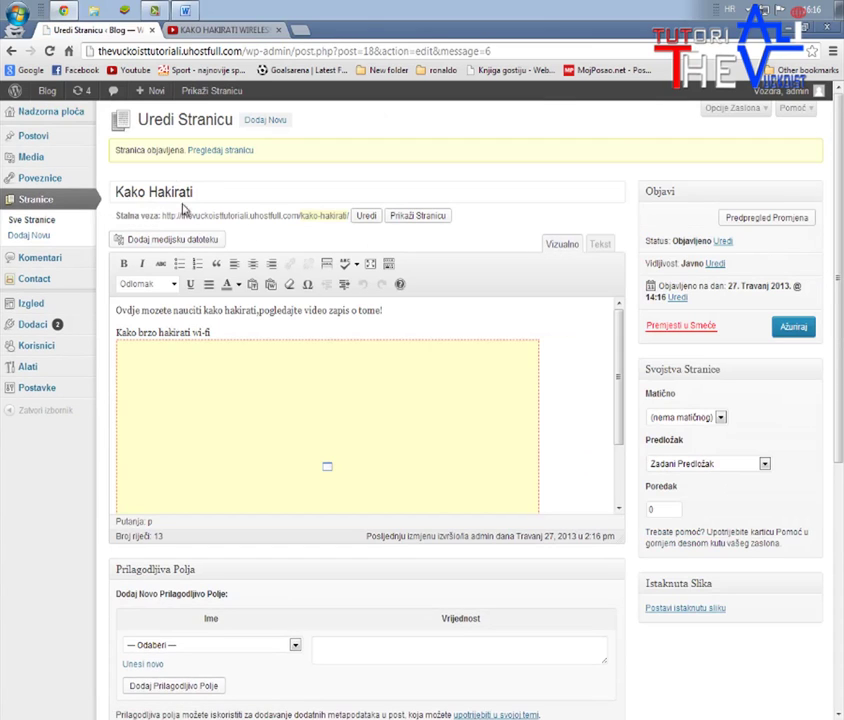
{"action": "left_click", "coordinate": [220, 155]}
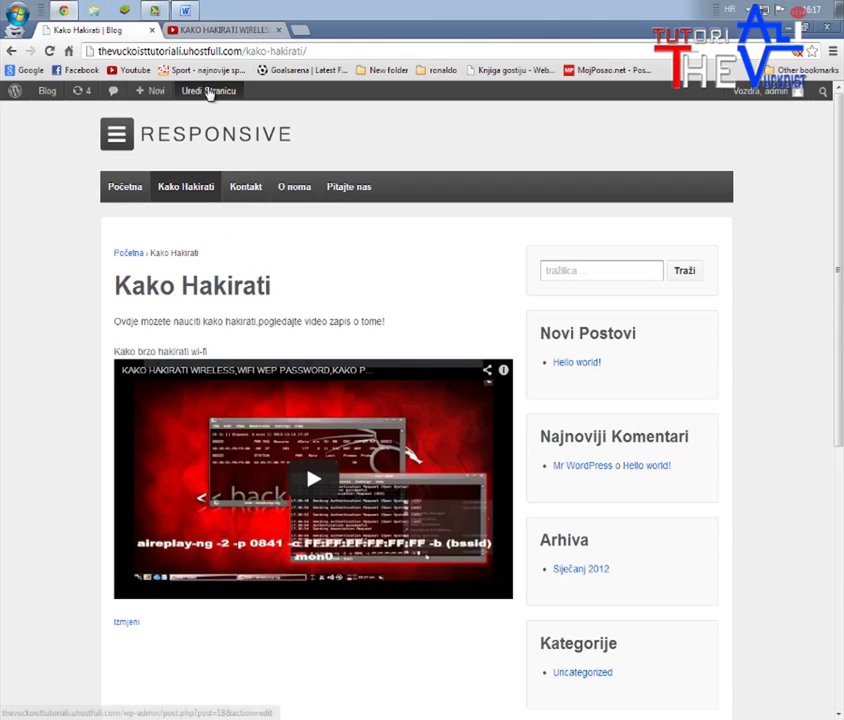
Add blank lines after the wi-fi line, update Kako Hakirati, and scroll through its live view.
{"action": "left_click", "coordinate": [208, 91]}
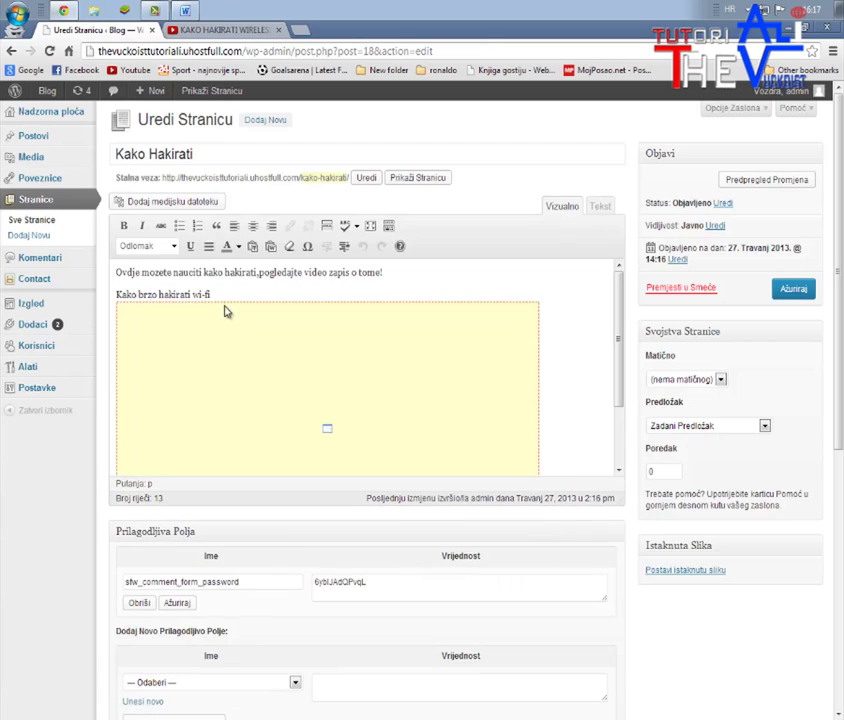
{"action": "left_click", "coordinate": [220, 295]}
{"action": "key", "text": "Return"}
{"action": "key", "text": "Return"}
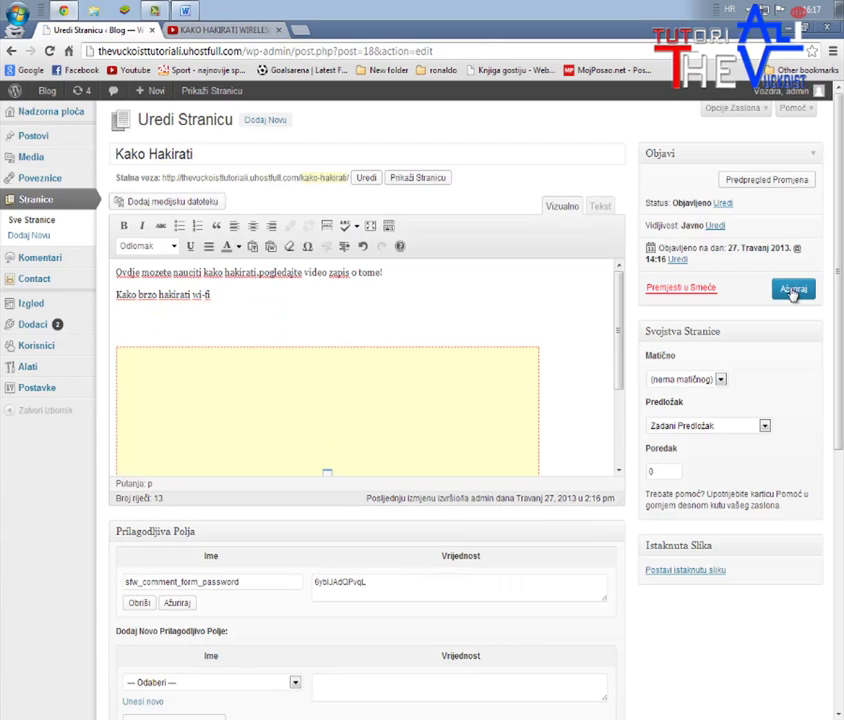
{"action": "left_click", "coordinate": [793, 289]}
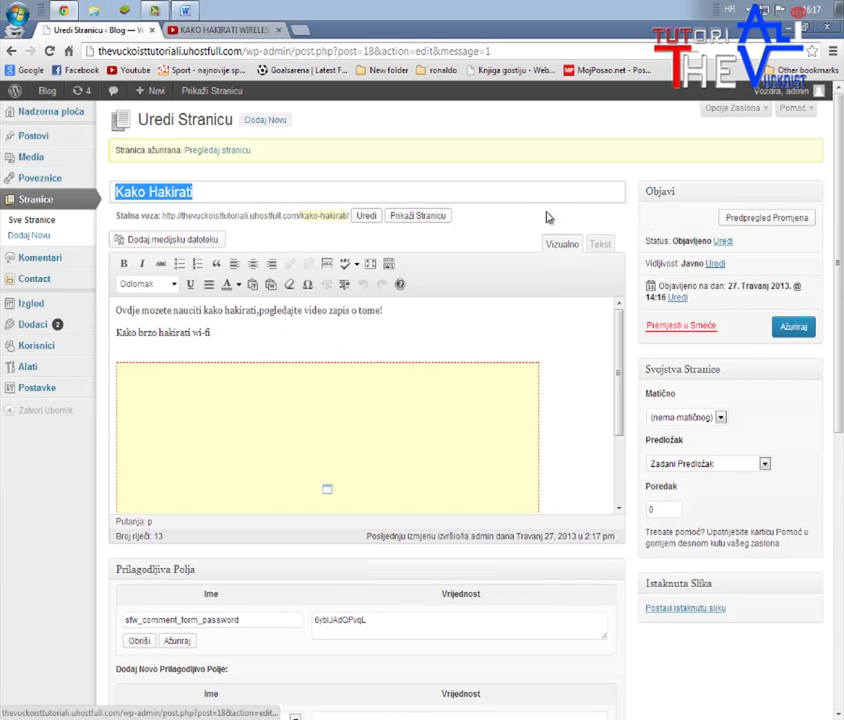
{"action": "left_click", "coordinate": [210, 152]}
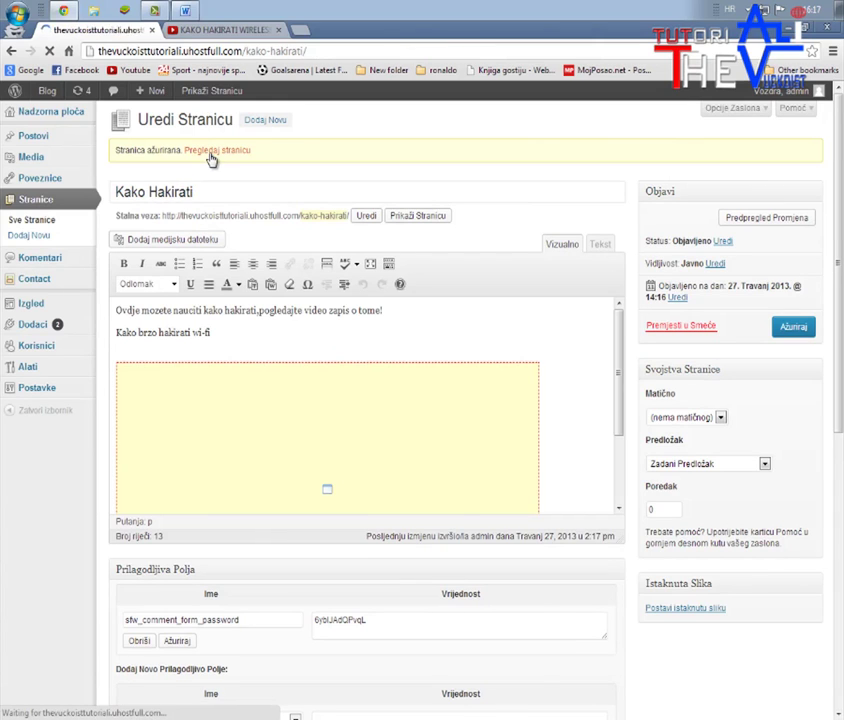
{"action": "scroll", "coordinate": [369, 436], "scroll_direction": "down", "scroll_amount": 3}
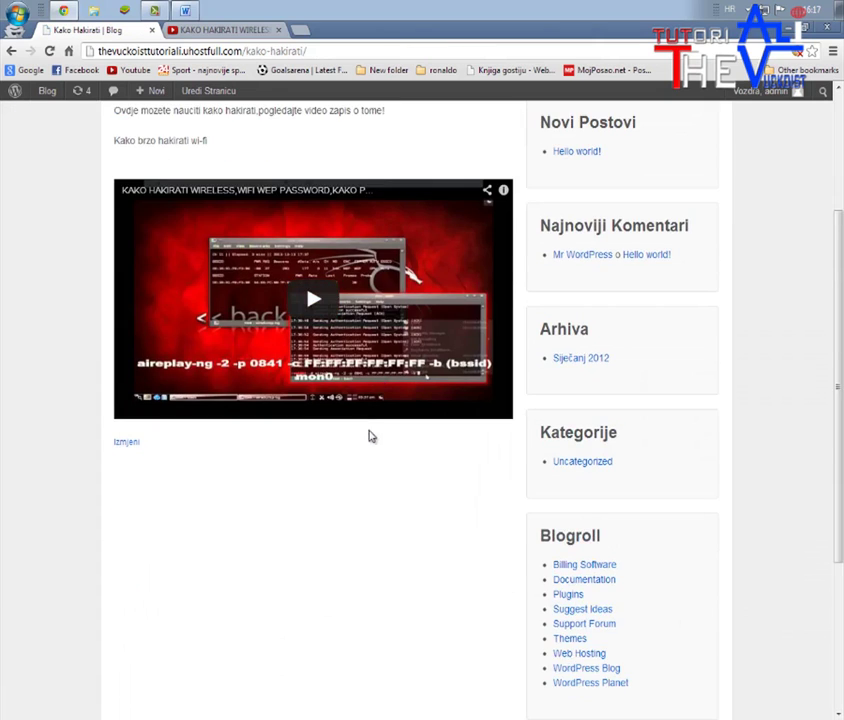
{"action": "scroll", "coordinate": [369, 436], "scroll_direction": "up", "scroll_amount": 3}
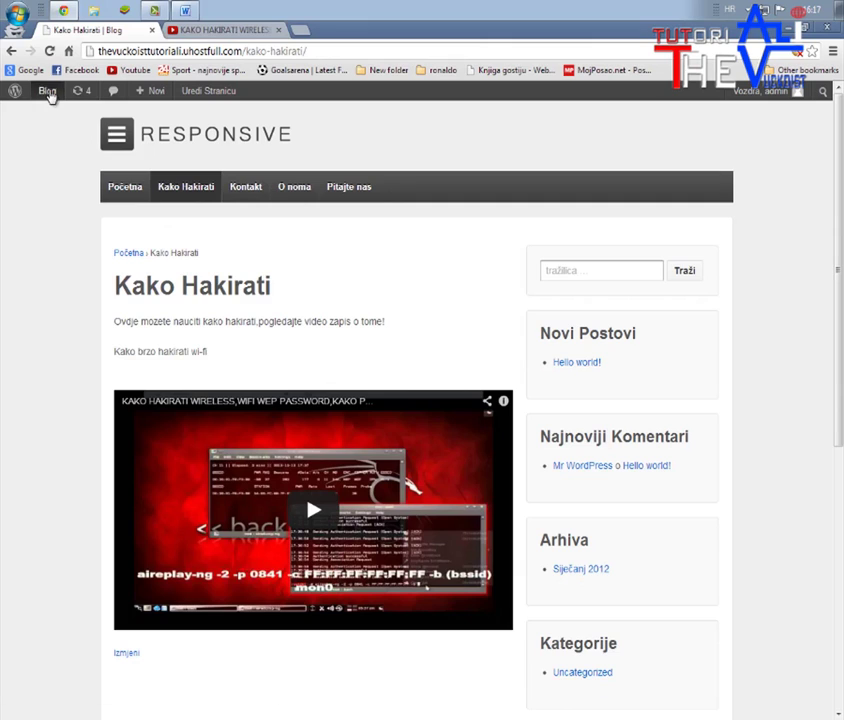
Create a new menu named Novi meni.
{"action": "mouse_move", "coordinate": [52, 94]}
{"action": "left_click", "coordinate": [58, 116]}
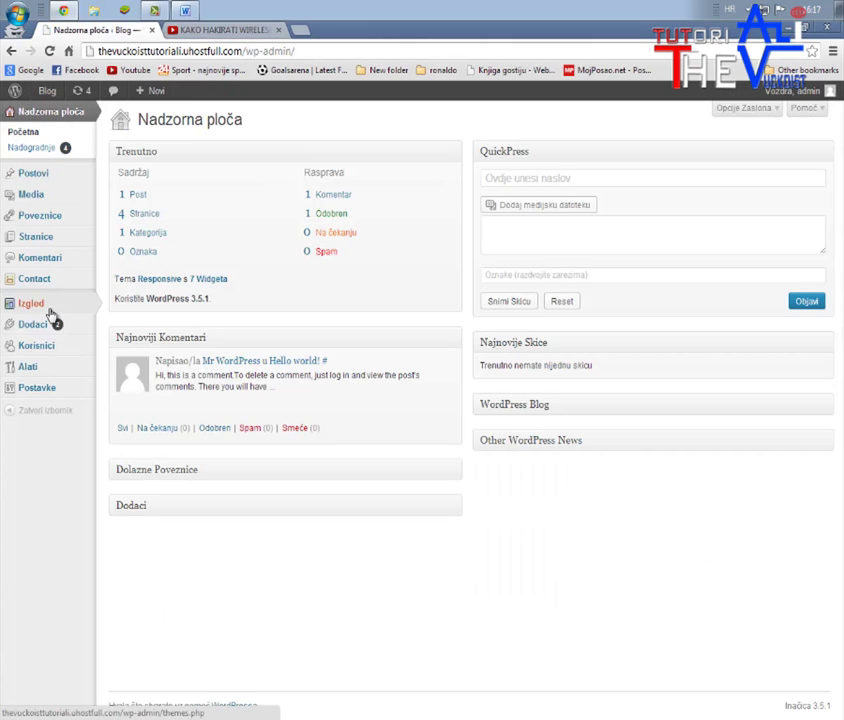
{"action": "mouse_move", "coordinate": [55, 312]}
{"action": "left_click", "coordinate": [126, 337]}
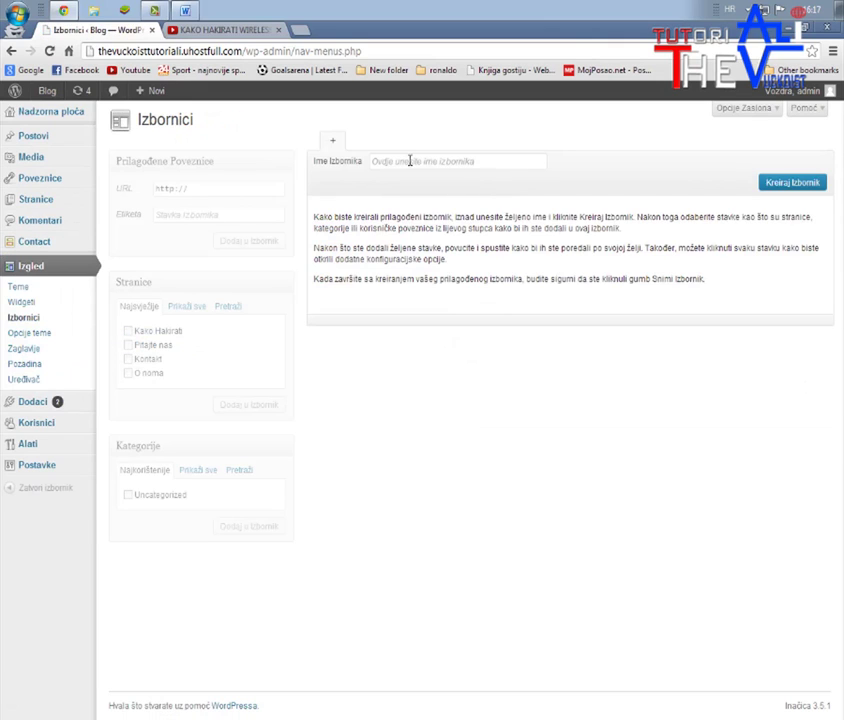
{"action": "left_click", "coordinate": [410, 160]}
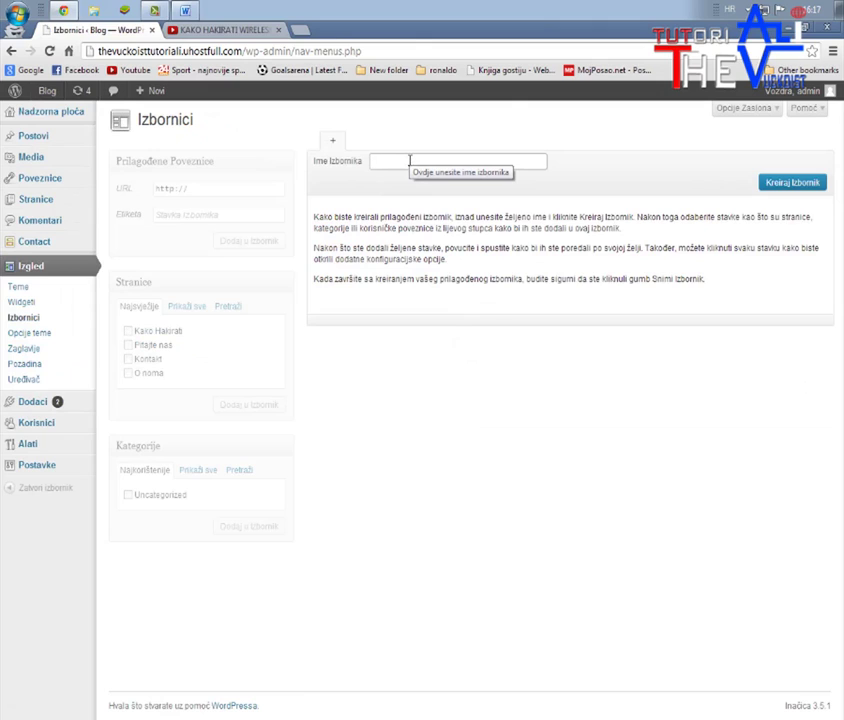
{"action": "type", "text": "B"}
{"action": "key", "text": "BackSpace"}
{"action": "type", "text": "N"}
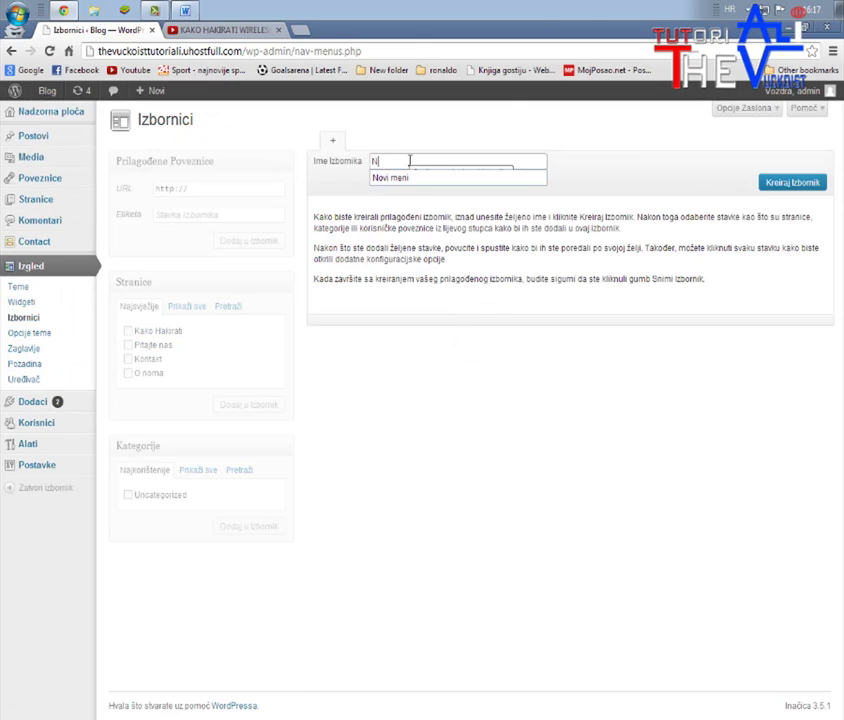
{"action": "type", "text": "o"}
{"action": "left_click", "coordinate": [392, 177]}
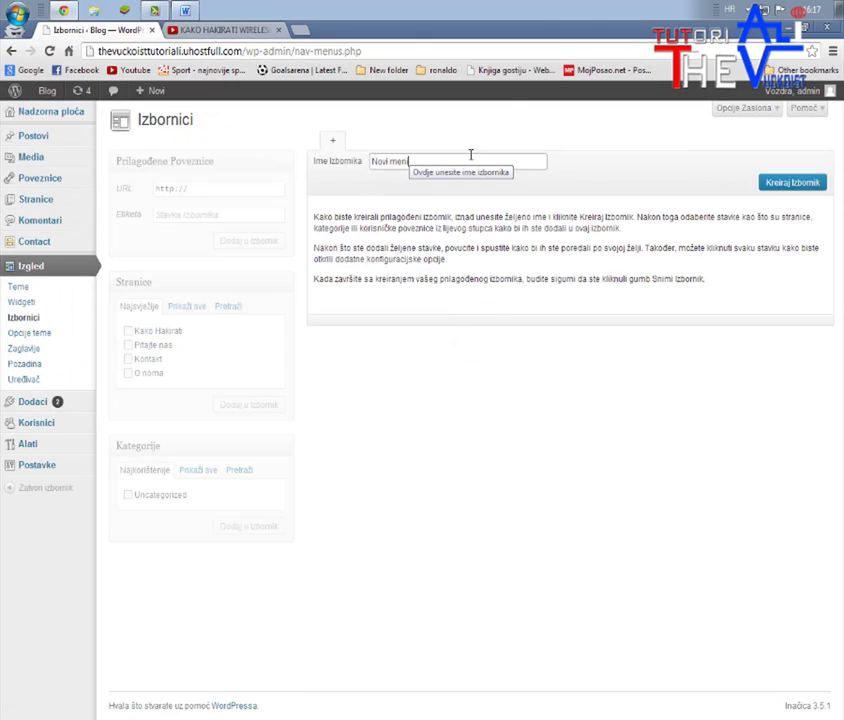
{"action": "left_click", "coordinate": [770, 182]}
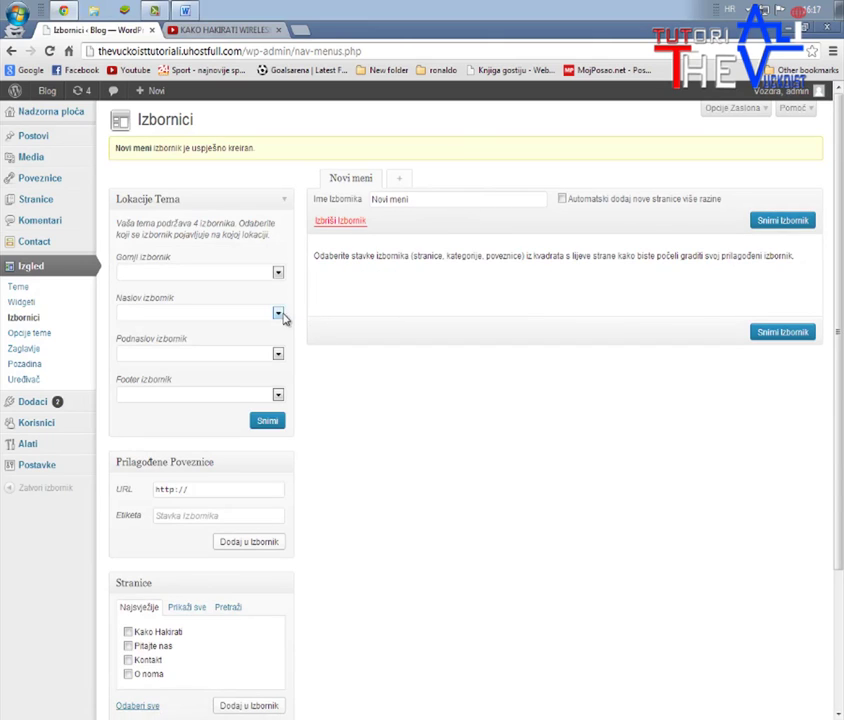
Assign Novi meni to the Naslov izbornik location.
{"action": "left_click", "coordinate": [278, 314]}
{"action": "left_click", "coordinate": [280, 317]}
{"action": "left_click", "coordinate": [279, 314]}
{"action": "left_click", "coordinate": [223, 338]}
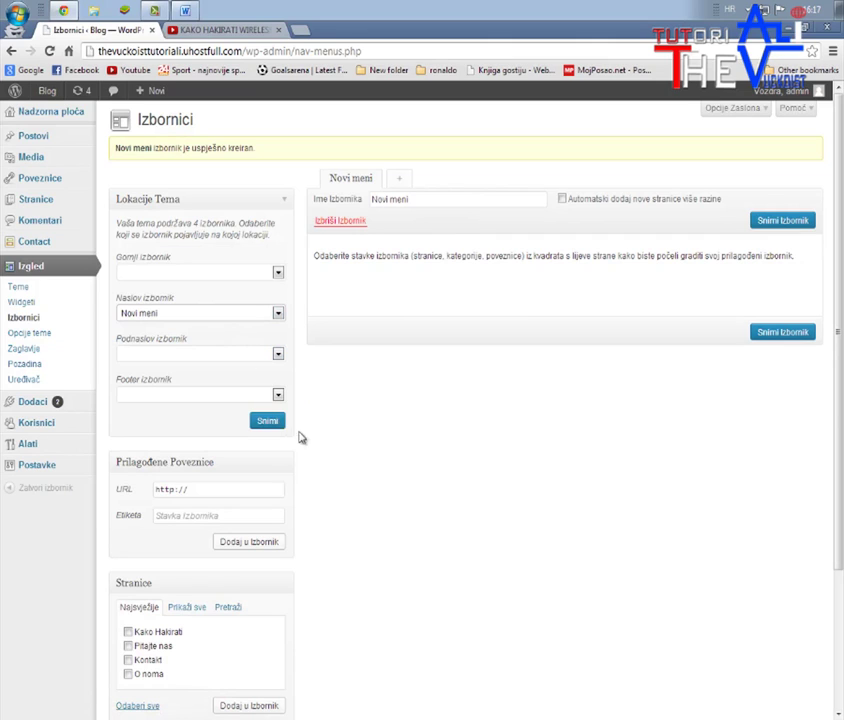
Add all pages, including O nama and Pitajte nas, to the menu.
{"action": "scroll", "coordinate": [284, 413], "scroll_direction": "down", "scroll_amount": 2}
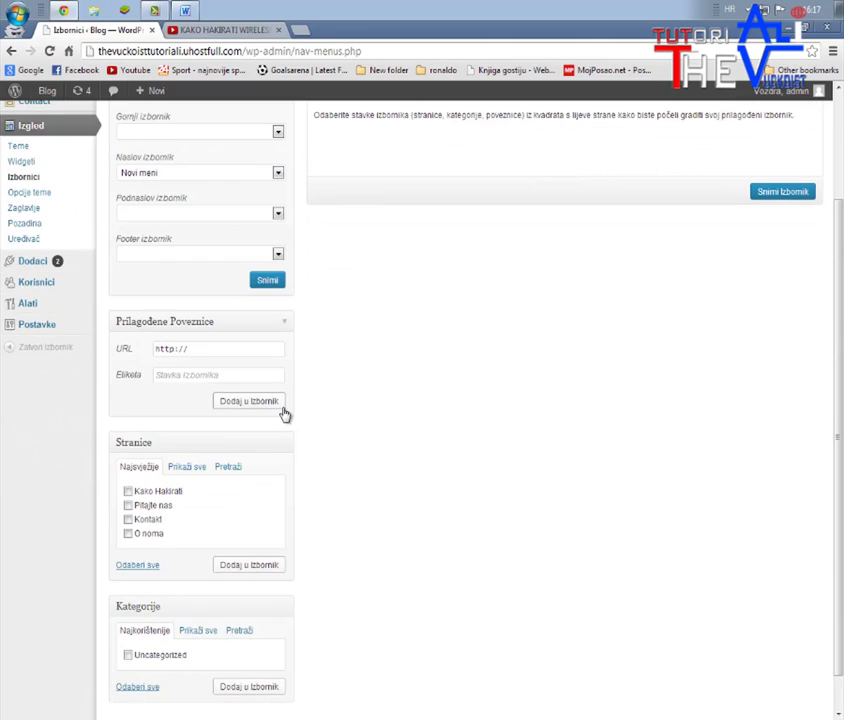
{"action": "left_click", "coordinate": [176, 472]}
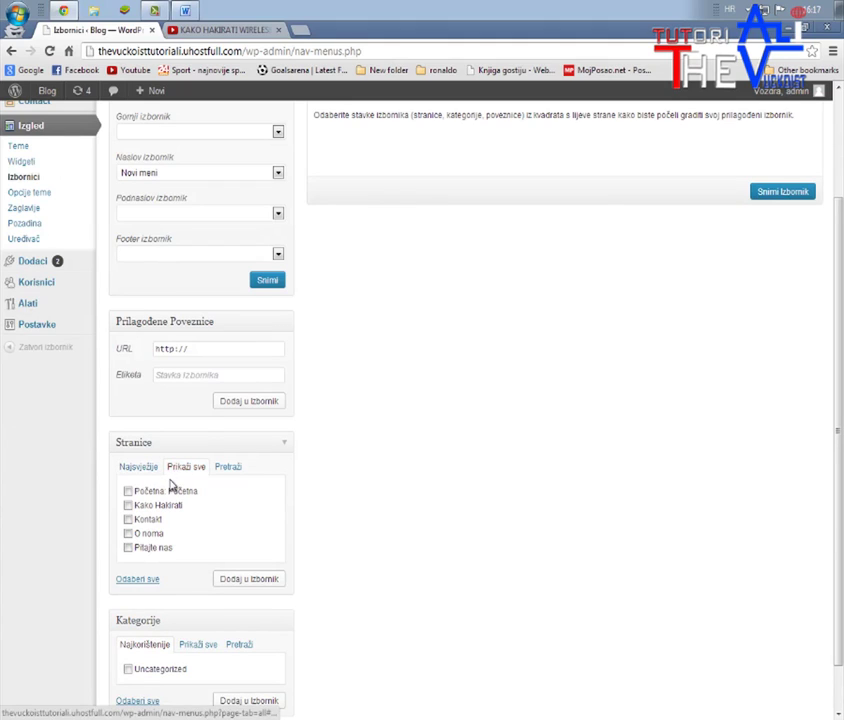
{"action": "left_click", "coordinate": [128, 533]}
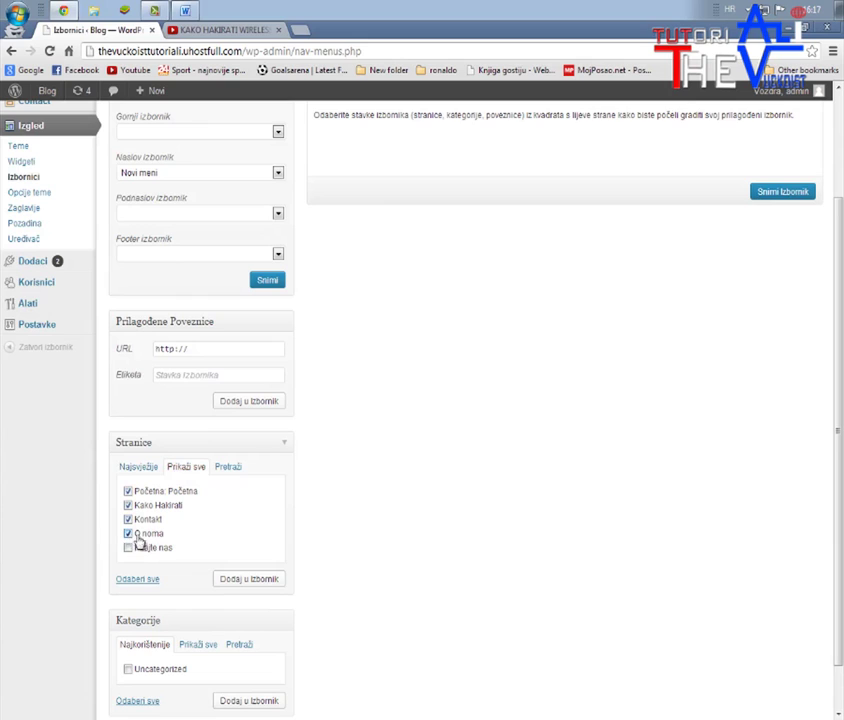
{"action": "left_click", "coordinate": [129, 548]}
{"action": "left_click", "coordinate": [262, 582]}
{"action": "scroll", "coordinate": [419, 417], "scroll_direction": "up", "scroll_amount": 3}
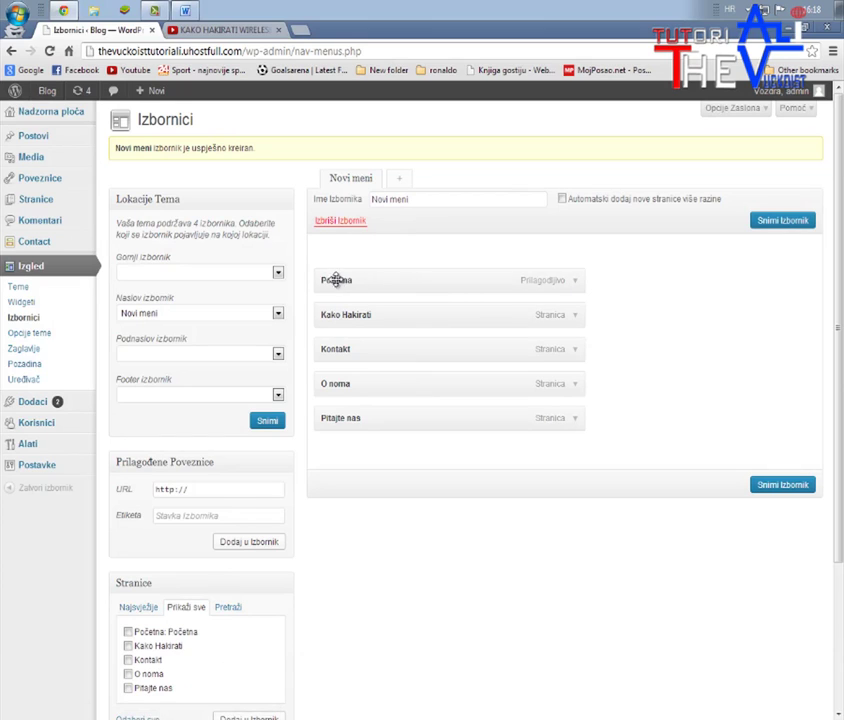
Change the Početna menu item's navigation label to Home.
{"action": "left_click", "coordinate": [574, 282]}
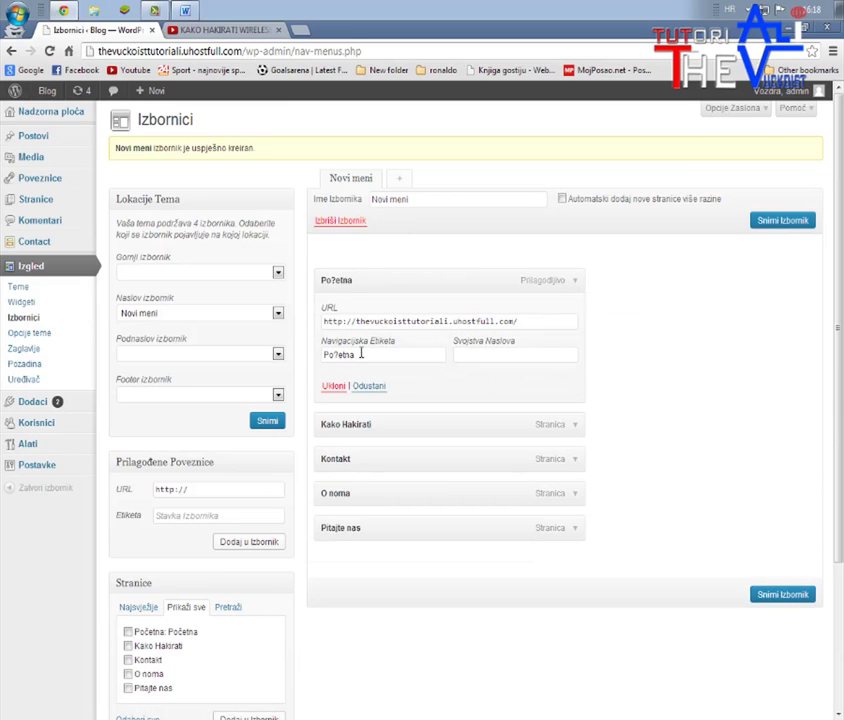
{"action": "left_click_drag", "start_coordinate": [361, 353], "coordinate": [301, 357]}
{"action": "type", "text": "Home"}
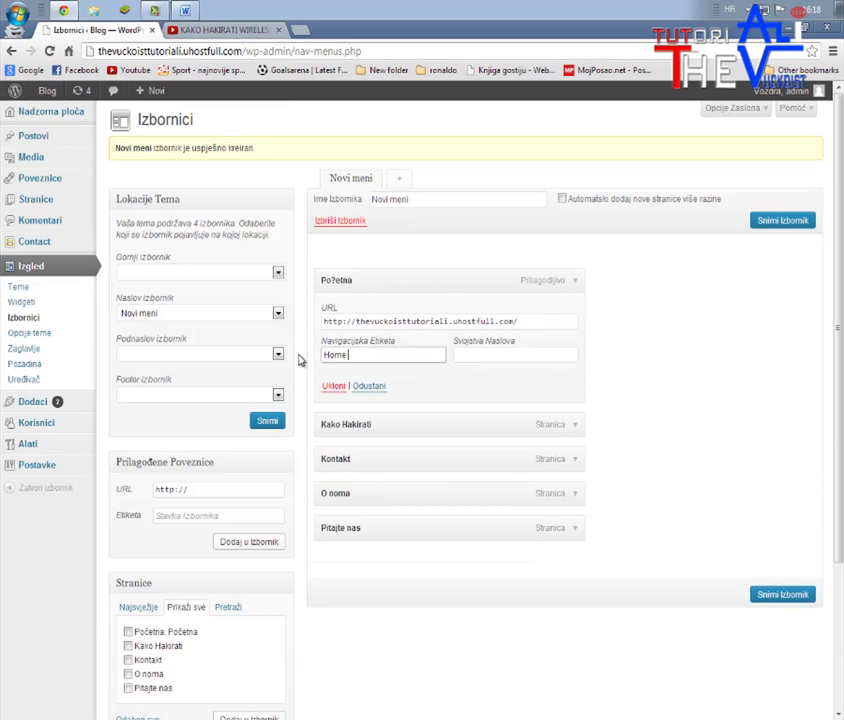
{"action": "double_click", "coordinate": [640, 303]}
{"action": "left_click", "coordinate": [577, 282]}
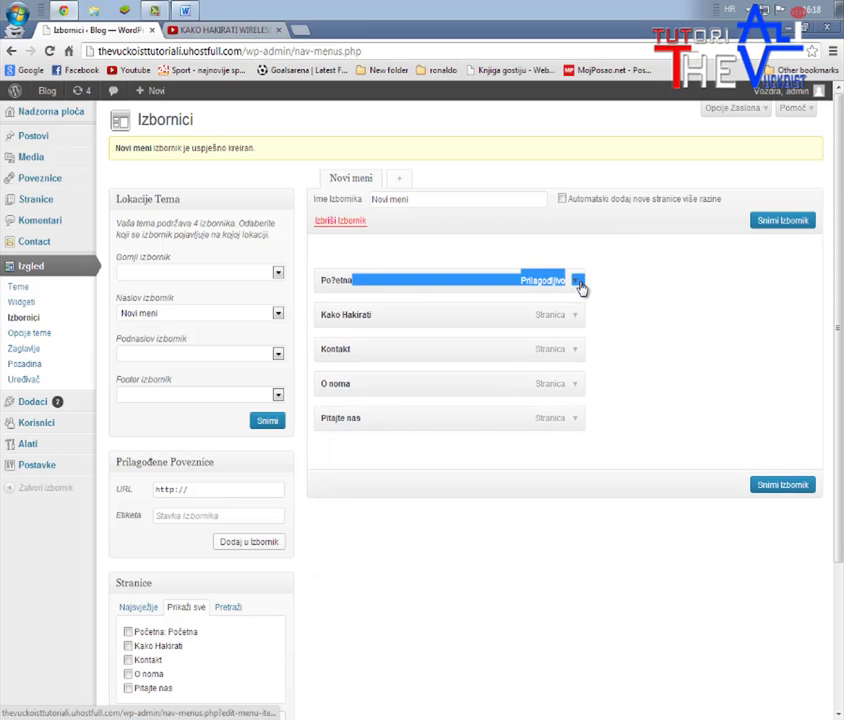
{"action": "left_click", "coordinate": [580, 285]}
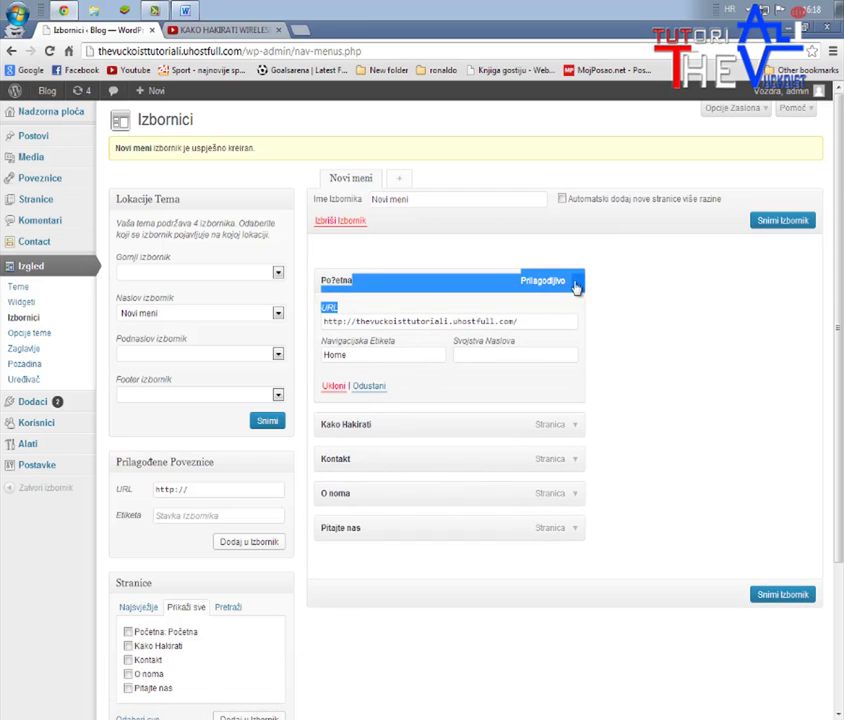
{"action": "left_click", "coordinate": [576, 283]}
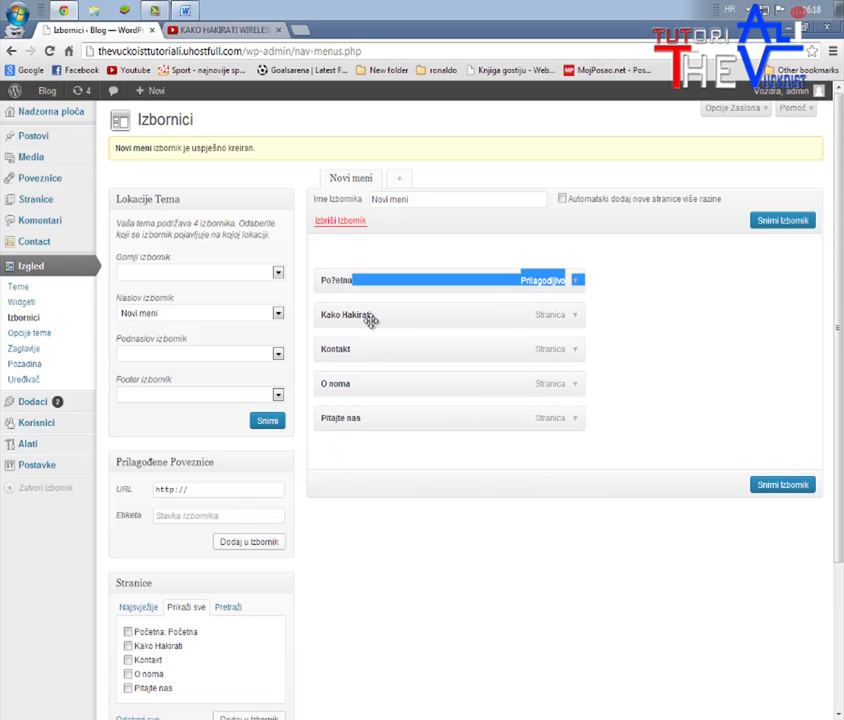
Order the items Home, O nama, Pitajte nas, Kako Hakirati, Kontakt and save the menu.
{"action": "left_click_drag", "start_coordinate": [368, 318], "coordinate": [372, 356]}
{"action": "left_click_drag", "start_coordinate": [352, 382], "coordinate": [369, 356]}
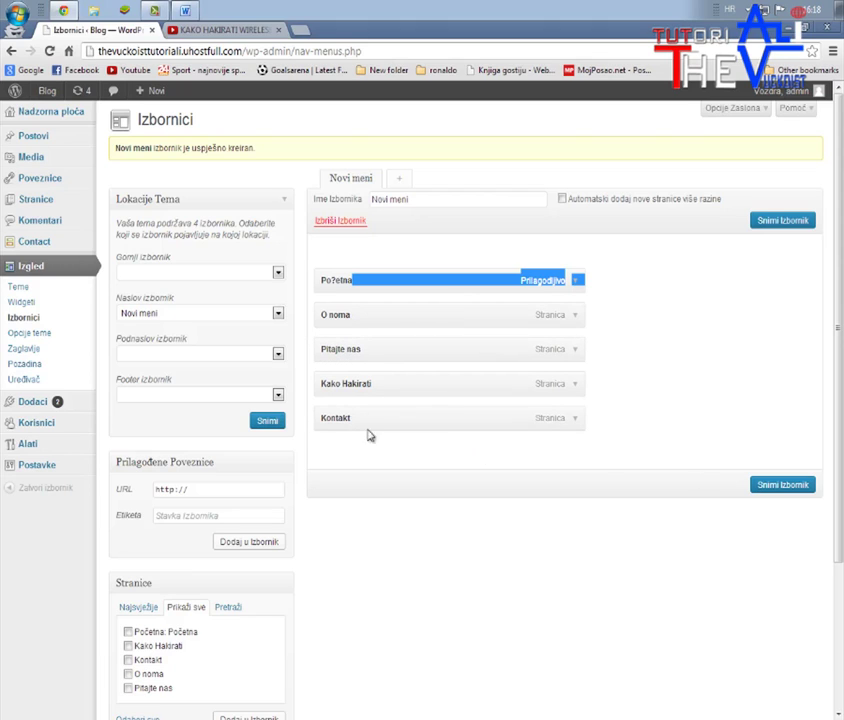
{"action": "left_click", "coordinate": [768, 487]}
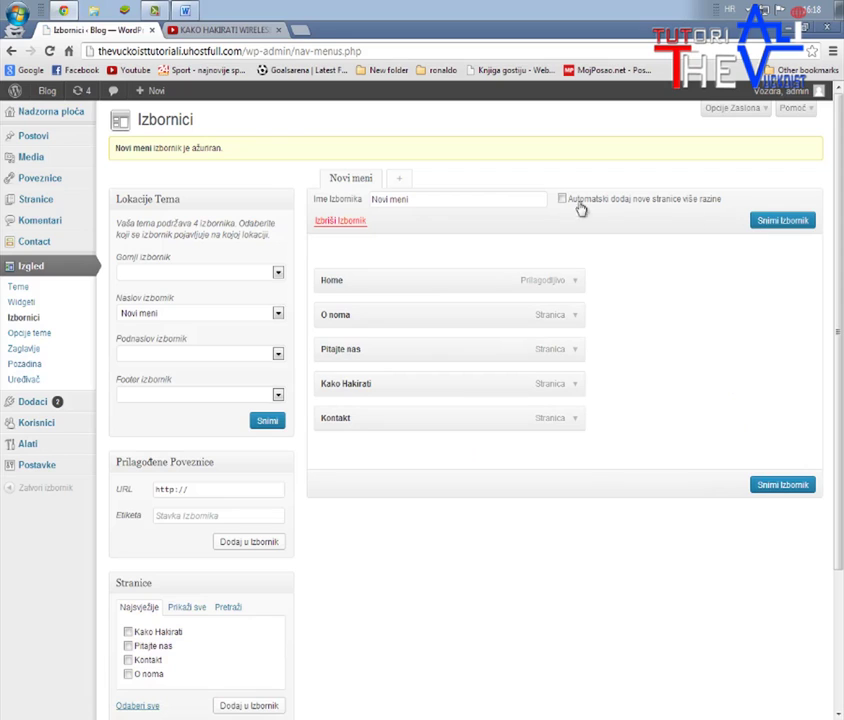
{"action": "middle_click", "coordinate": [57, 93]}
Check the new five-item navigation on the live Home page, then close the menu editor tab.
{"action": "left_click", "coordinate": [238, 32]}
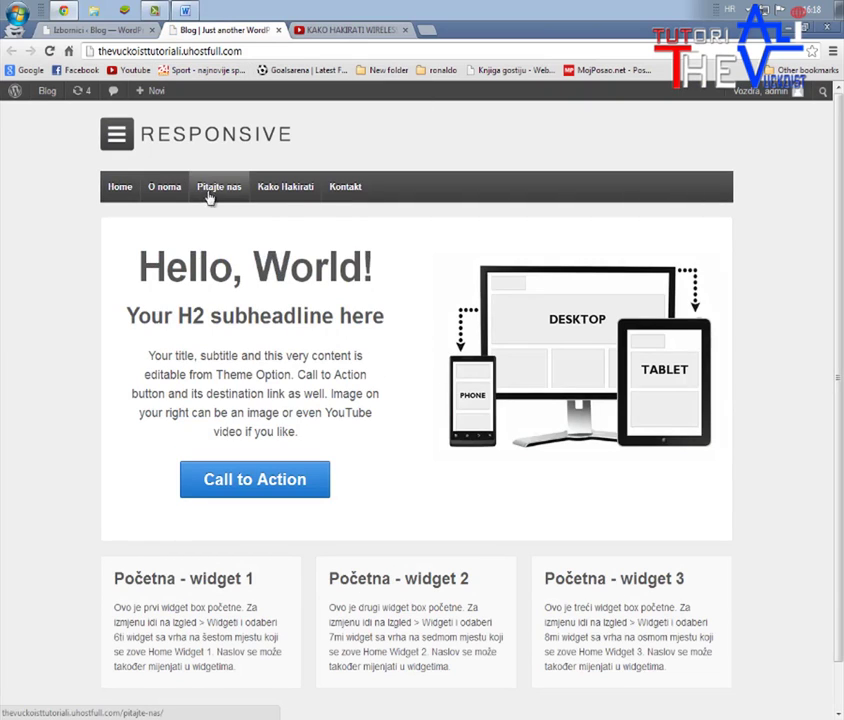
{"action": "left_click", "coordinate": [117, 187]}
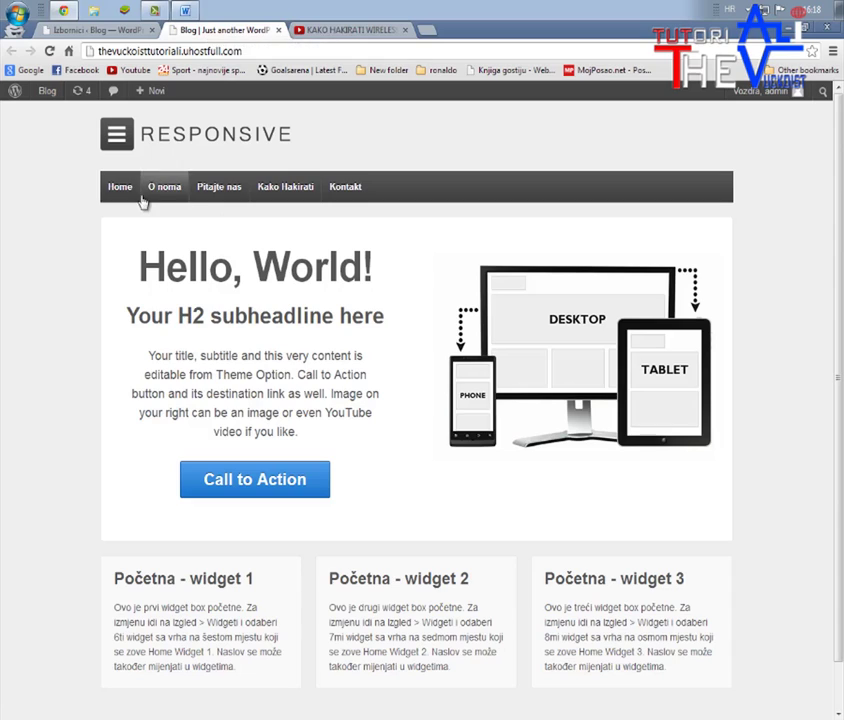
{"action": "left_click", "coordinate": [153, 31]}
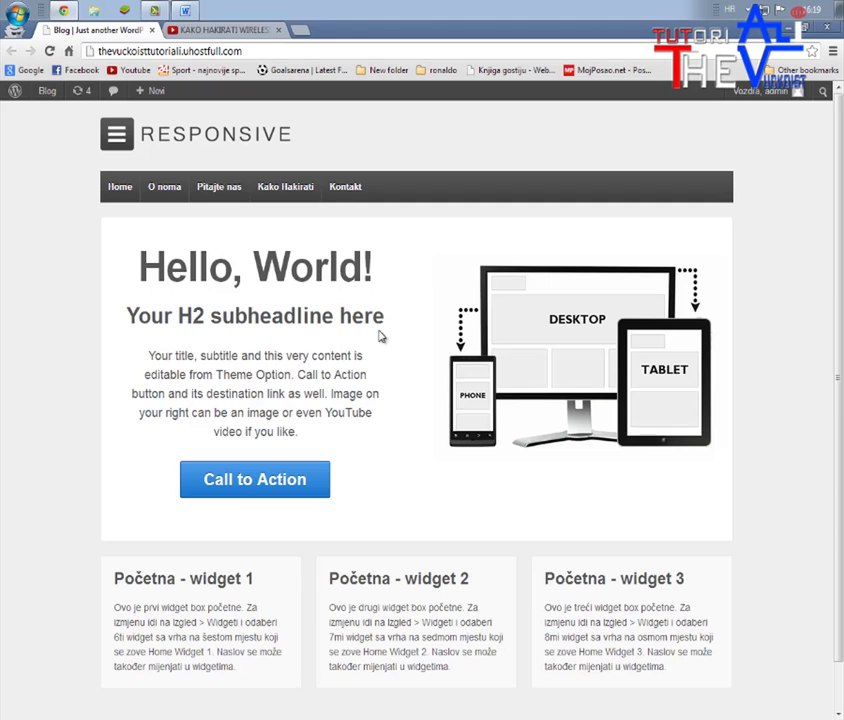
Open the Responsive theme options and expand the Početna front-page section.
{"action": "mouse_move", "coordinate": [47, 95]}
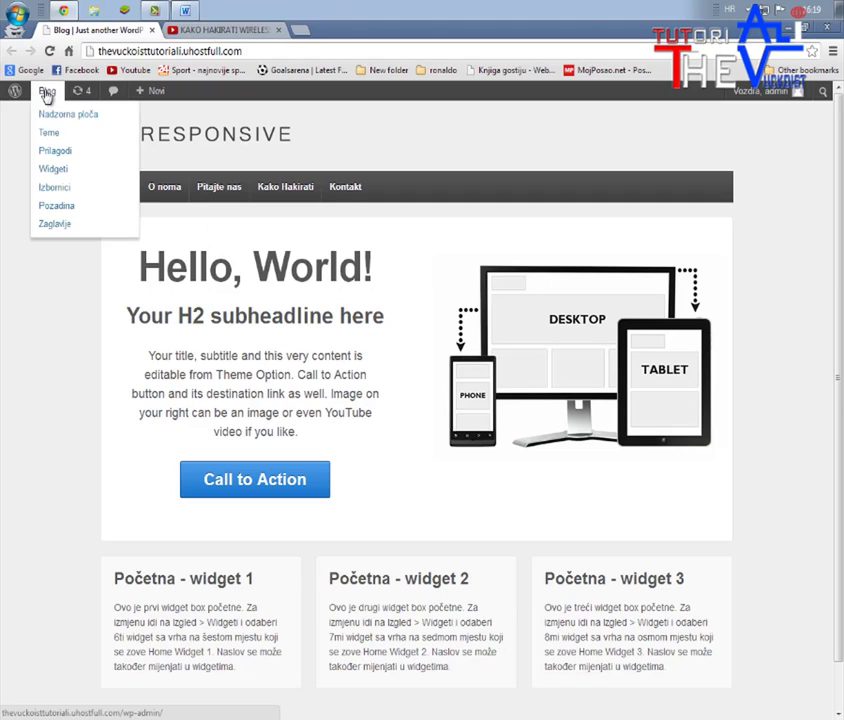
{"action": "left_click", "coordinate": [53, 116]}
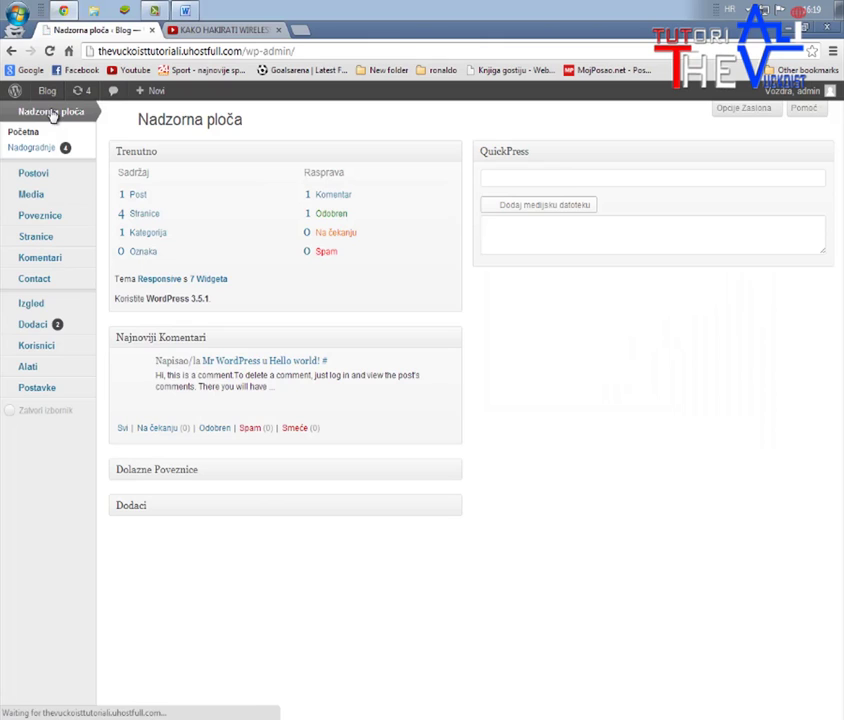
{"action": "mouse_move", "coordinate": [40, 306]}
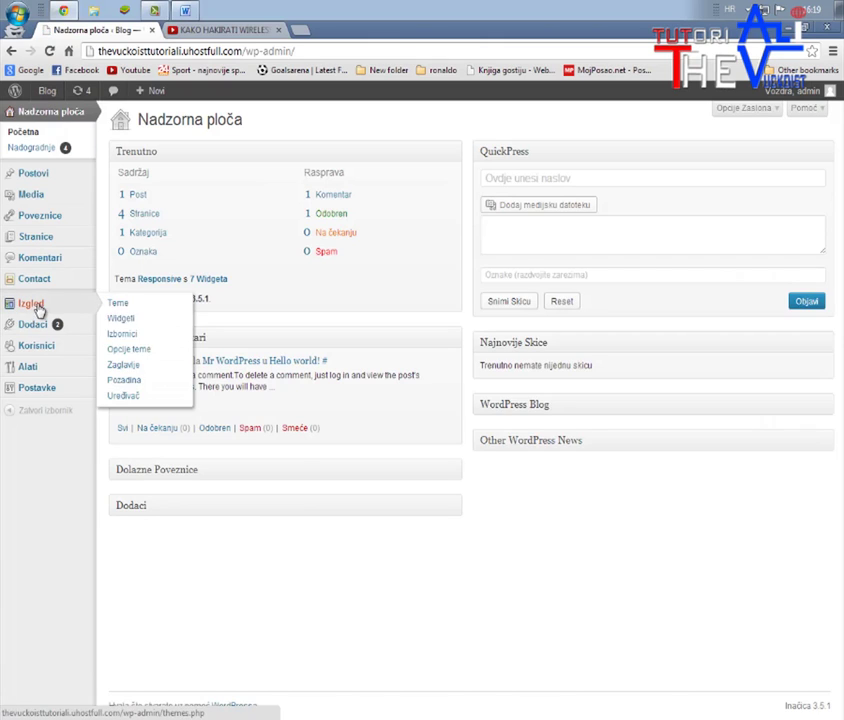
{"action": "left_click", "coordinate": [127, 352]}
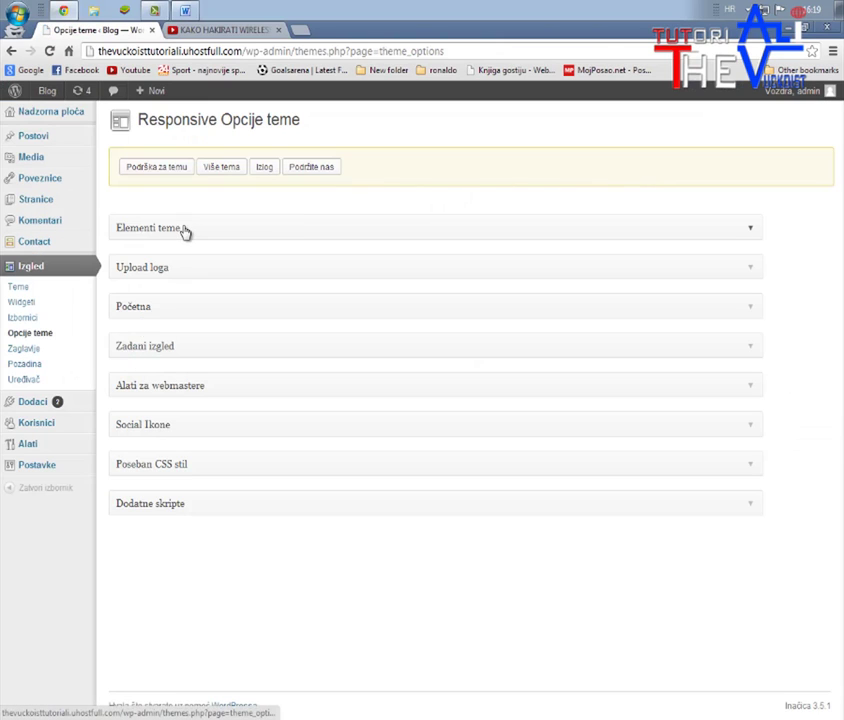
{"action": "left_click", "coordinate": [184, 231]}
{"action": "left_click", "coordinate": [185, 232]}
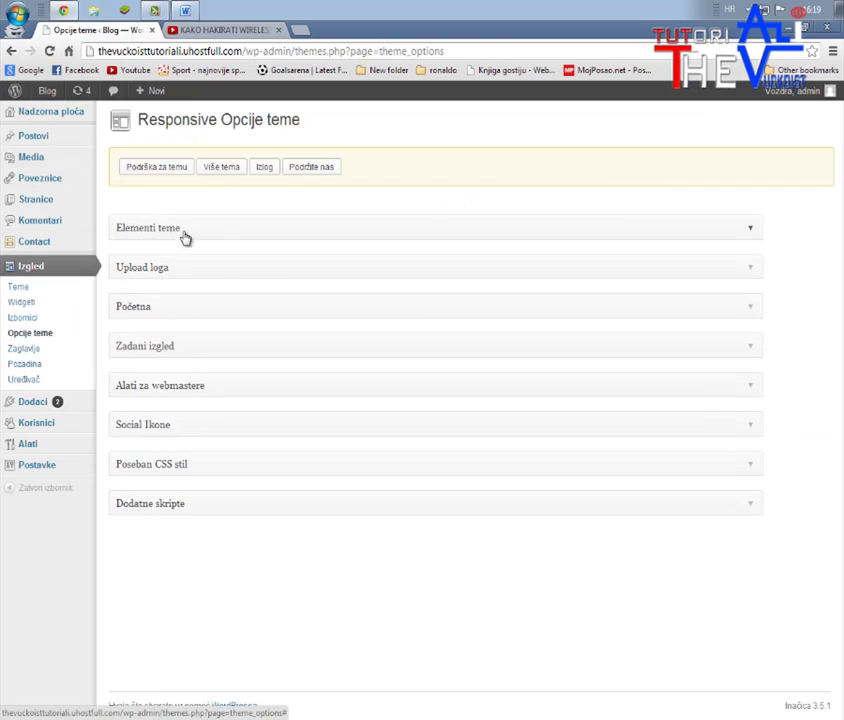
{"action": "left_click", "coordinate": [174, 312]}
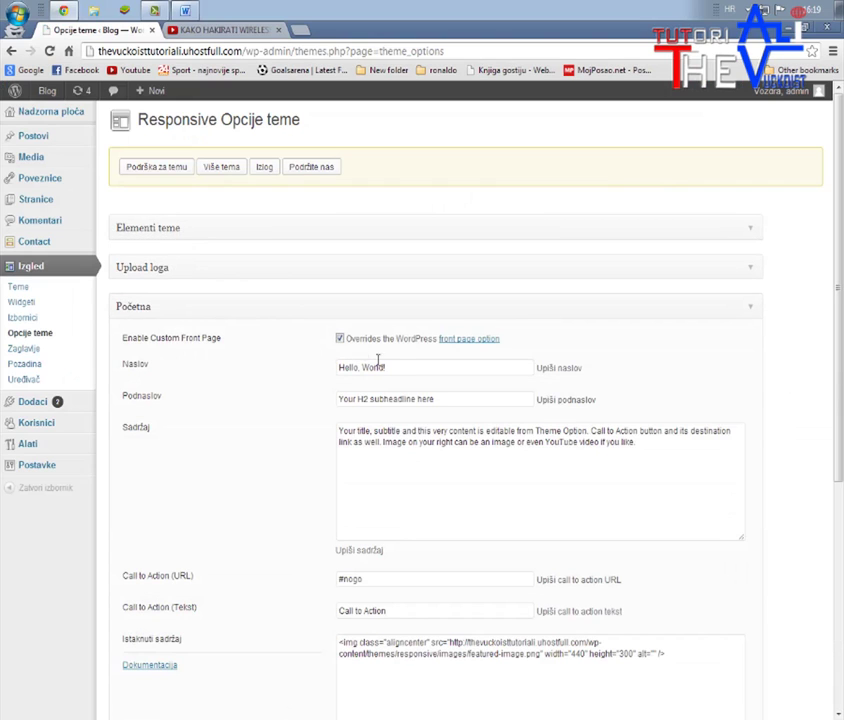
Open the live site in a new tab and switch to it.
{"action": "mouse_move", "coordinate": [47, 90]}
{"action": "middle_click", "coordinate": [60, 112]}
{"action": "left_click", "coordinate": [213, 33]}
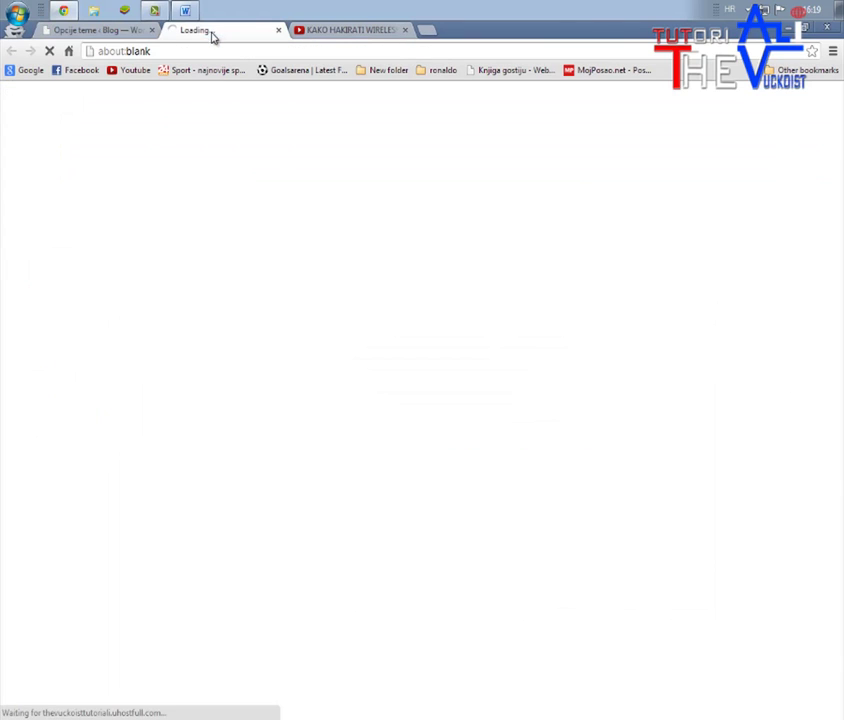
Replace the front-page title and set the subtitle to Naučite Hakirati Wi-Fi.
{"action": "left_click", "coordinate": [104, 33]}
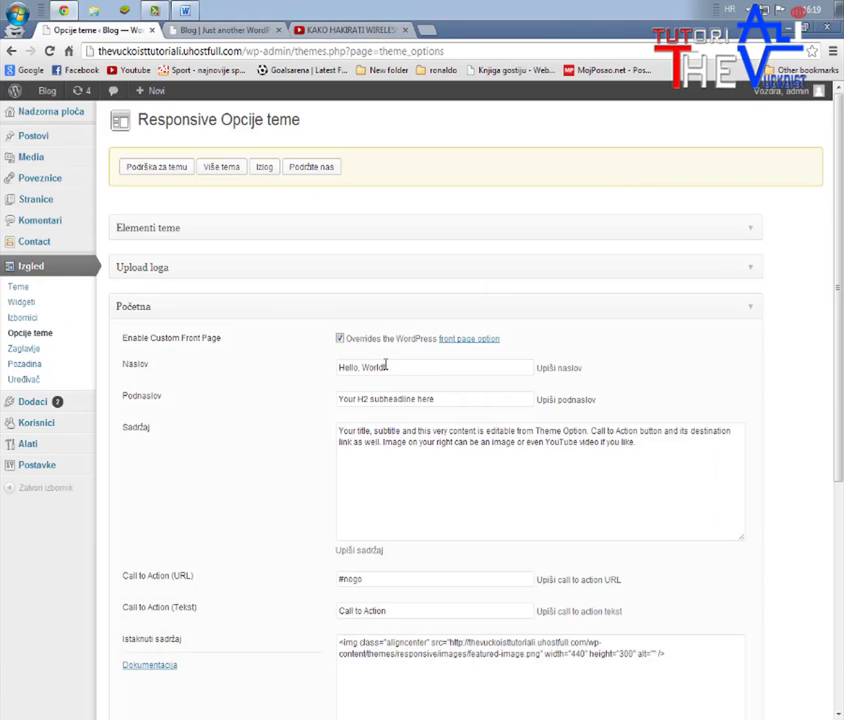
{"action": "left_click_drag", "start_coordinate": [401, 363], "coordinate": [293, 355]}
{"action": "type", "text": "Kako Hakirati"}
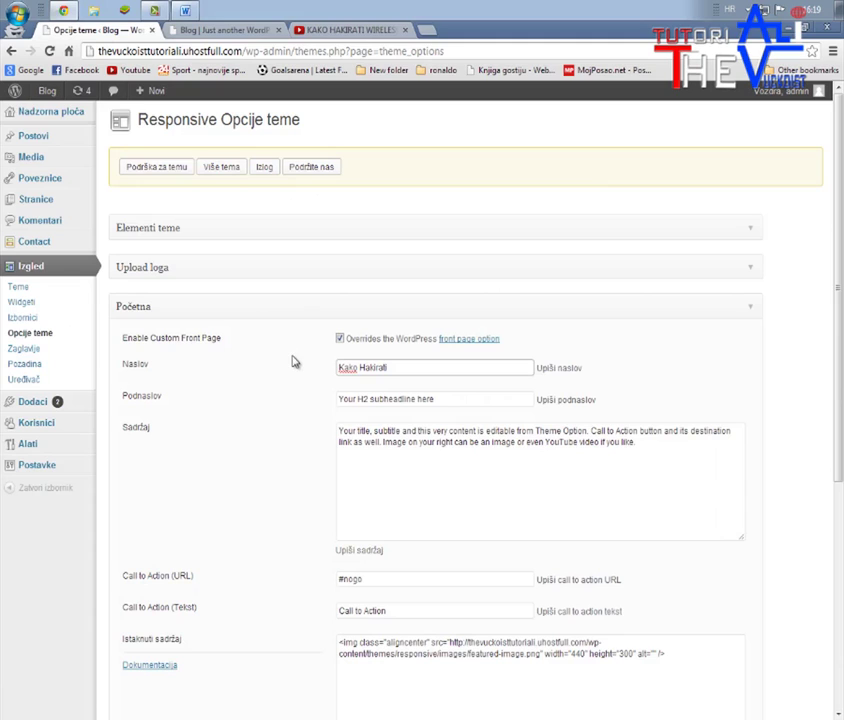
{"action": "left_click_drag", "start_coordinate": [509, 398], "coordinate": [279, 401]}
{"action": "type", "text": "Na"}
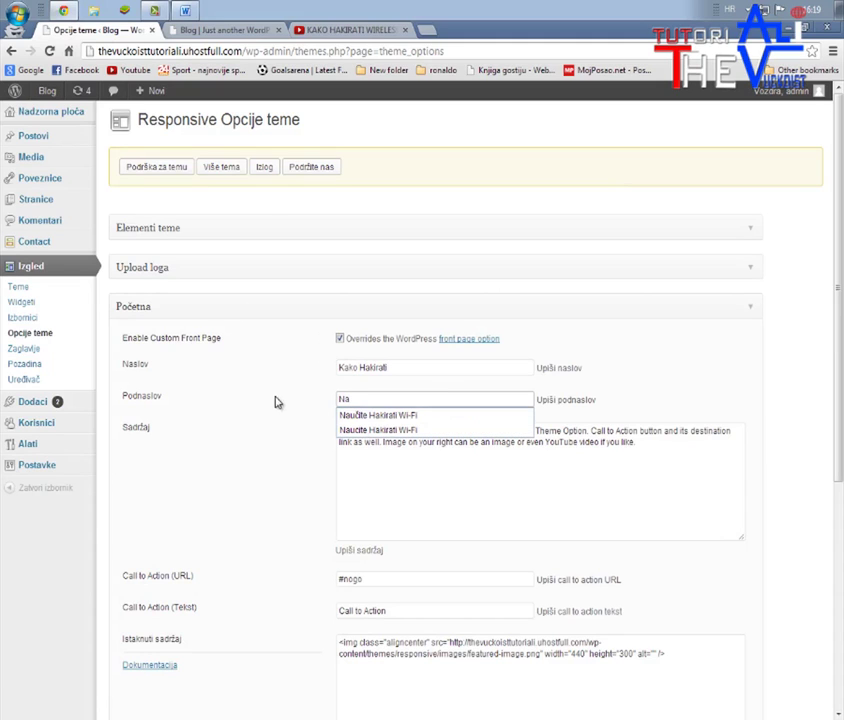
{"action": "left_click", "coordinate": [364, 418]}
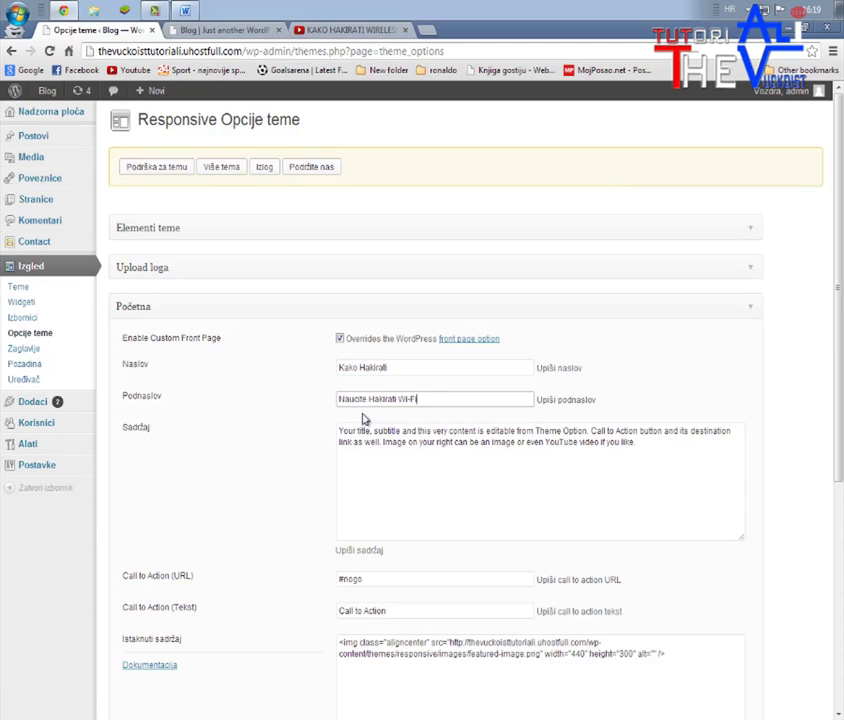
Replace the Sadržaj body text with the pasted promotional text.
{"action": "left_click_drag", "start_coordinate": [690, 458], "coordinate": [321, 416]}
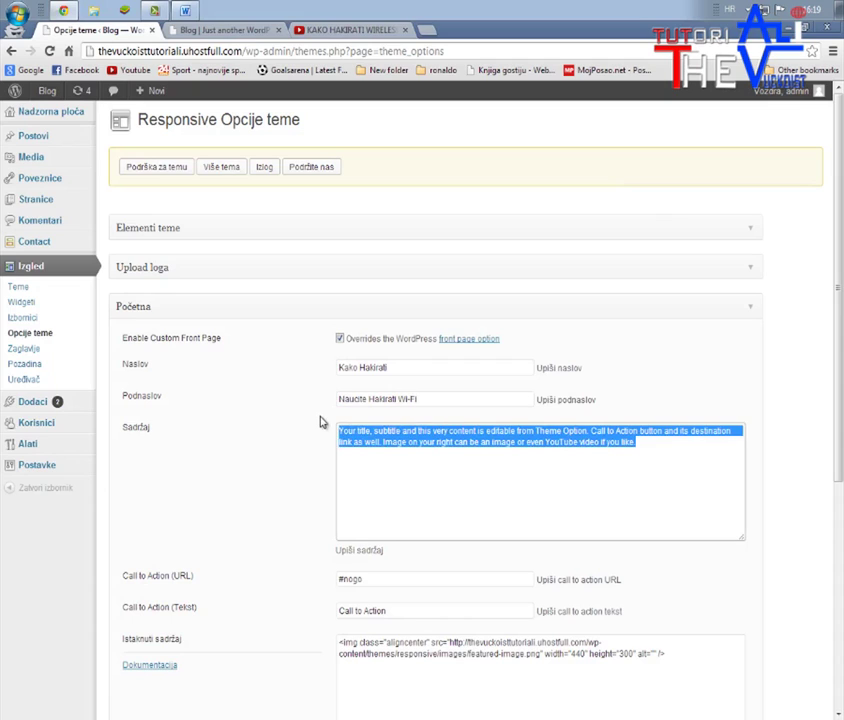
{"action": "key", "text": "BackSpace"}
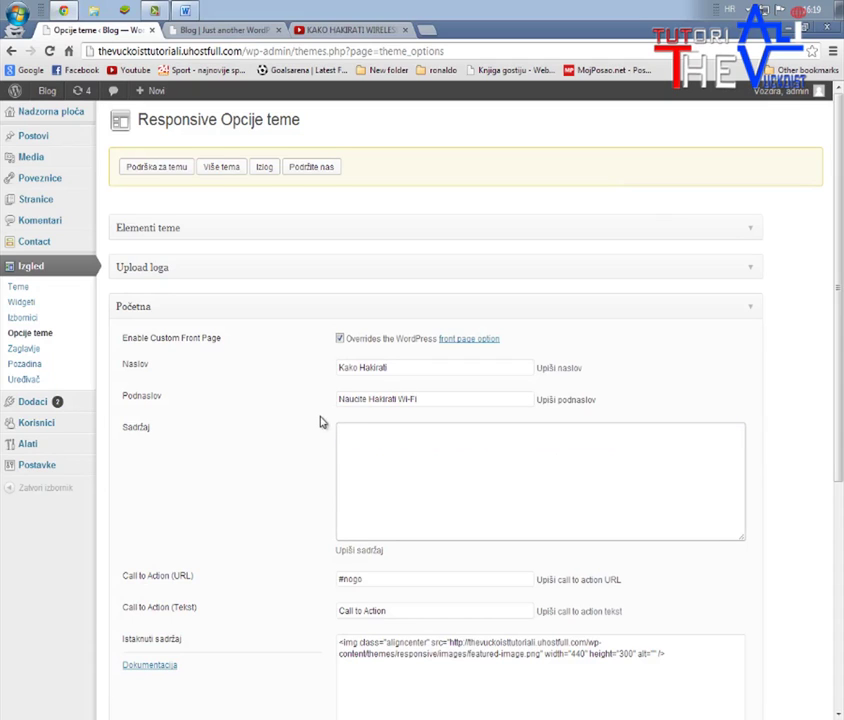
{"action": "type", "text": "Zelite znati kako hakirati Wi-Fi ? Jednostavno je! Brzo i besplatno! Pogledajte nas najuspjesniji video zapis koji govori bas o tome kako nauciti hakirati!"}
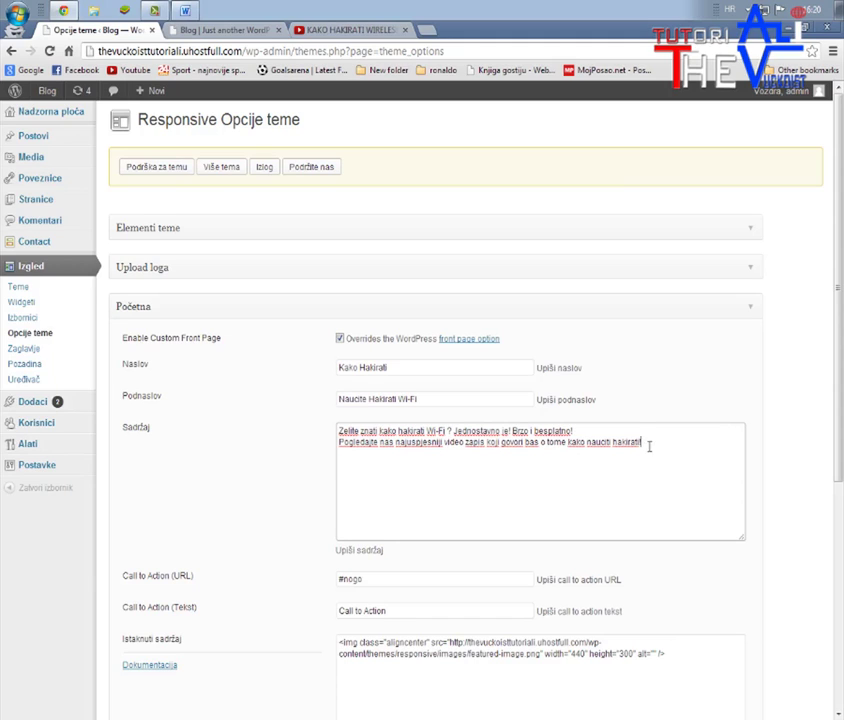
{"action": "left_click_drag", "start_coordinate": [649, 447], "coordinate": [326, 432]}
{"action": "left_click", "coordinate": [395, 442]}
Set the Call to Action label to Naucite Hakirati, then open the live Kako Hakirati page.
{"action": "left_click", "coordinate": [195, 30]}
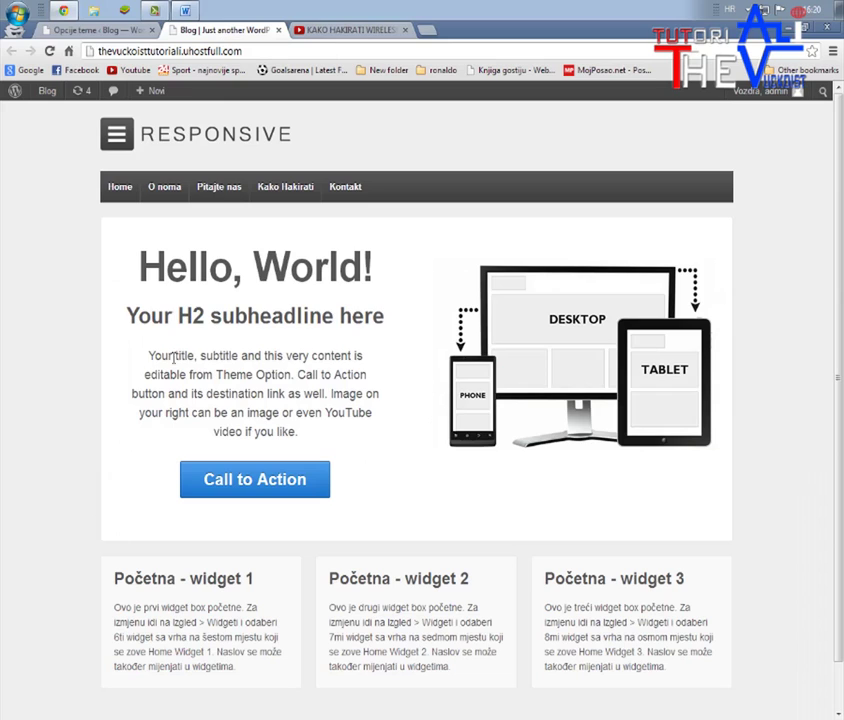
{"action": "left_click", "coordinate": [95, 30]}
{"action": "left_click_drag", "start_coordinate": [388, 603], "coordinate": [320, 604]}
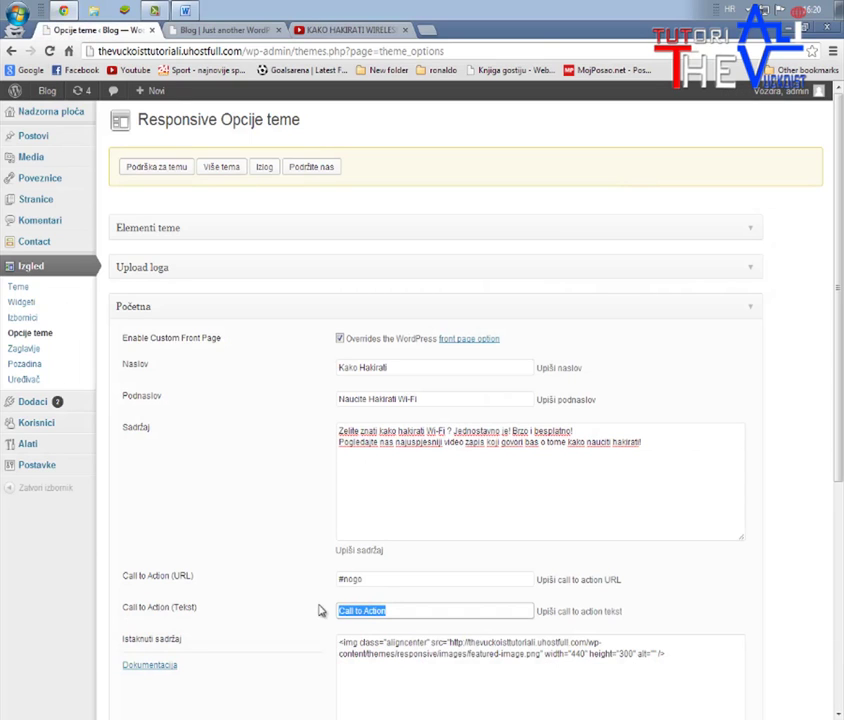
{"action": "type", "text": "n"}
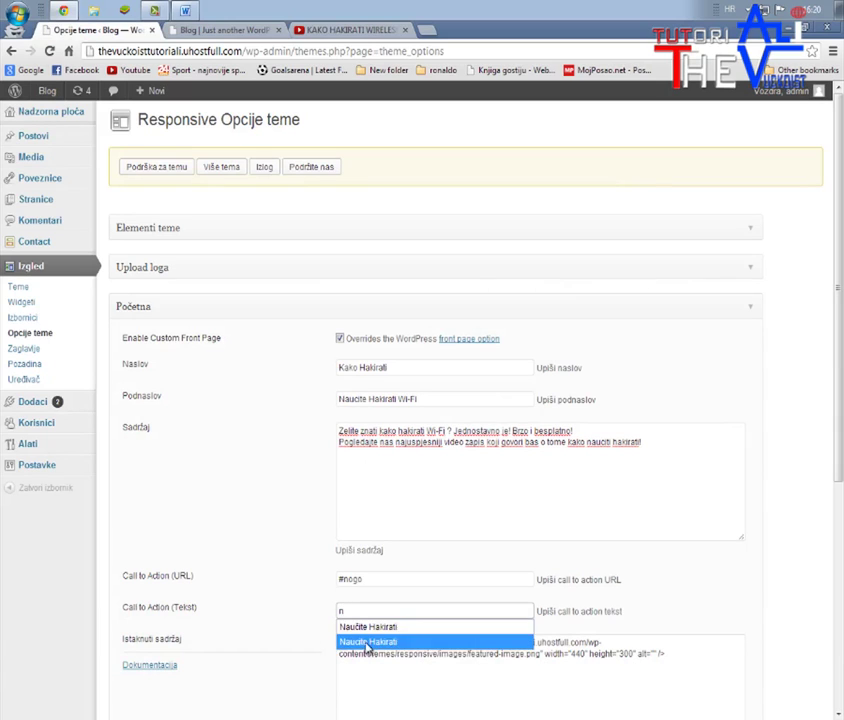
{"action": "left_click", "coordinate": [366, 641]}
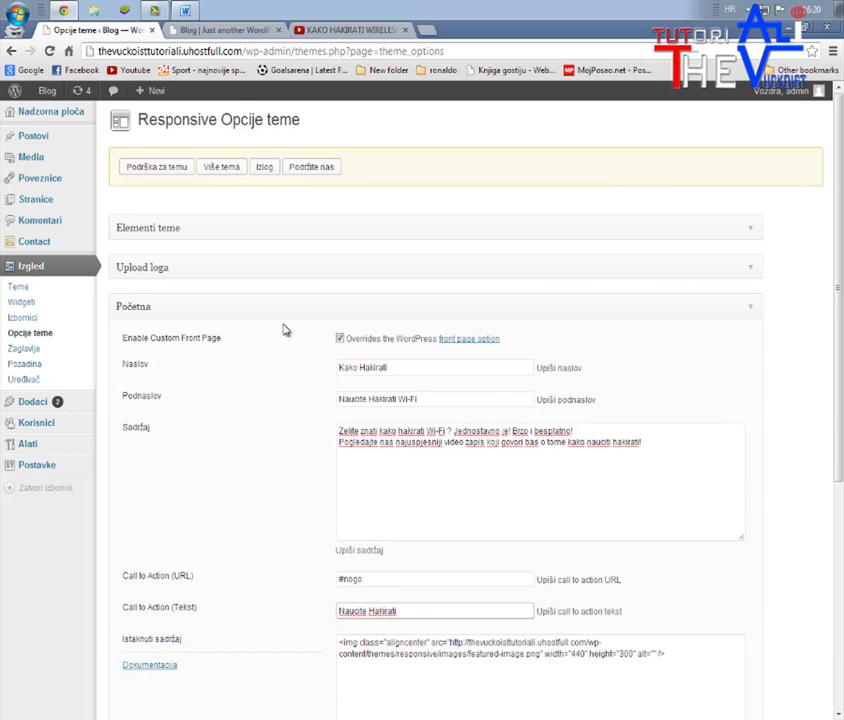
{"action": "left_click", "coordinate": [220, 31]}
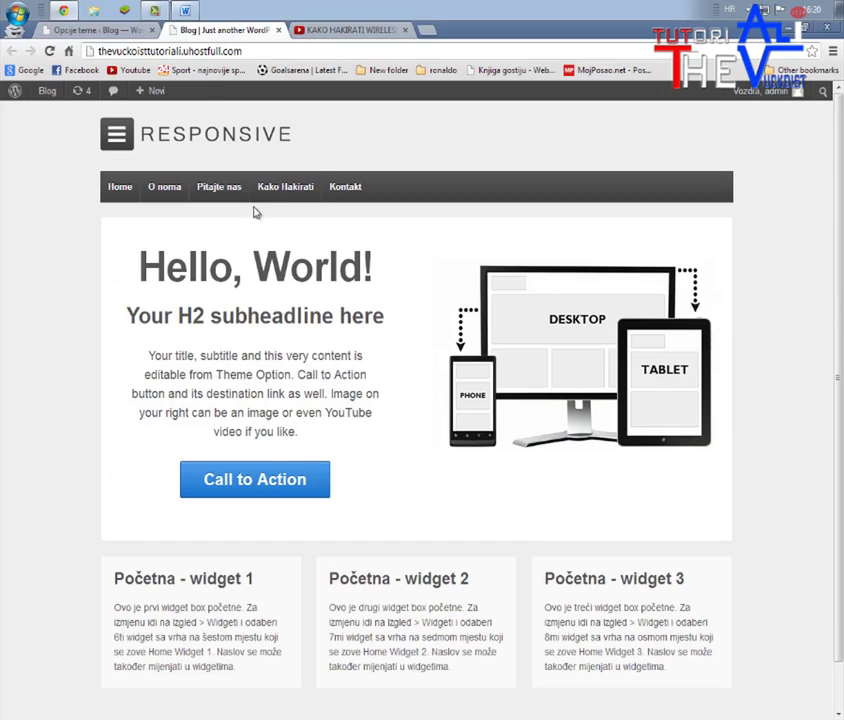
{"action": "left_click", "coordinate": [282, 188]}
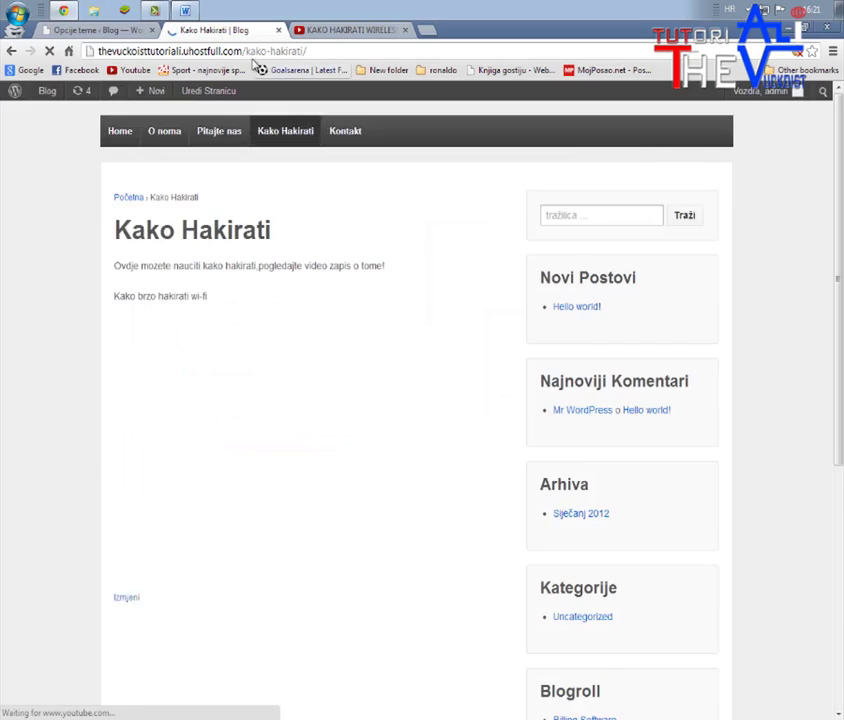
Replace the #nogo Call to Action URL with the Kako Hakirati page address and save the options.
{"action": "left_click", "coordinate": [318, 53]}
{"action": "right_click", "coordinate": [262, 55]}
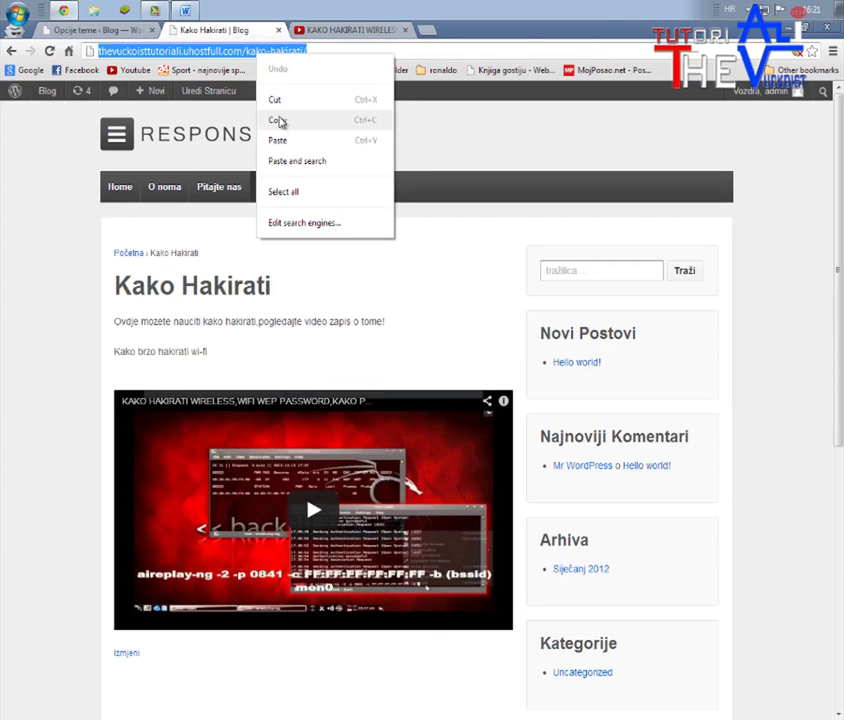
{"action": "left_click", "coordinate": [277, 119]}
{"action": "left_click", "coordinate": [99, 31]}
{"action": "left_click_drag", "start_coordinate": [412, 582], "coordinate": [341, 580]}
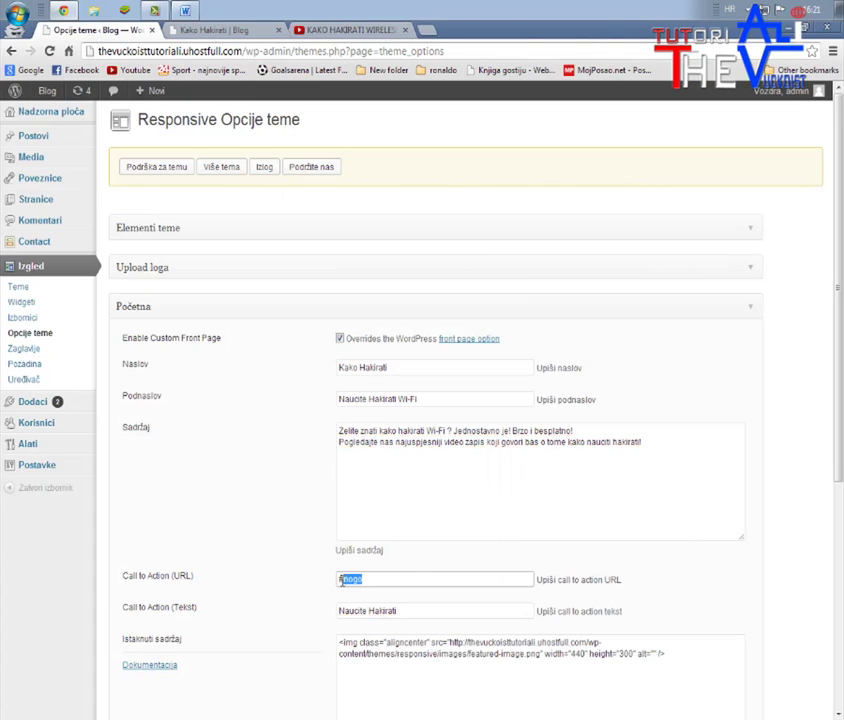
{"action": "key", "text": "ctrl+v"}
{"action": "left_click", "coordinate": [298, 601]}
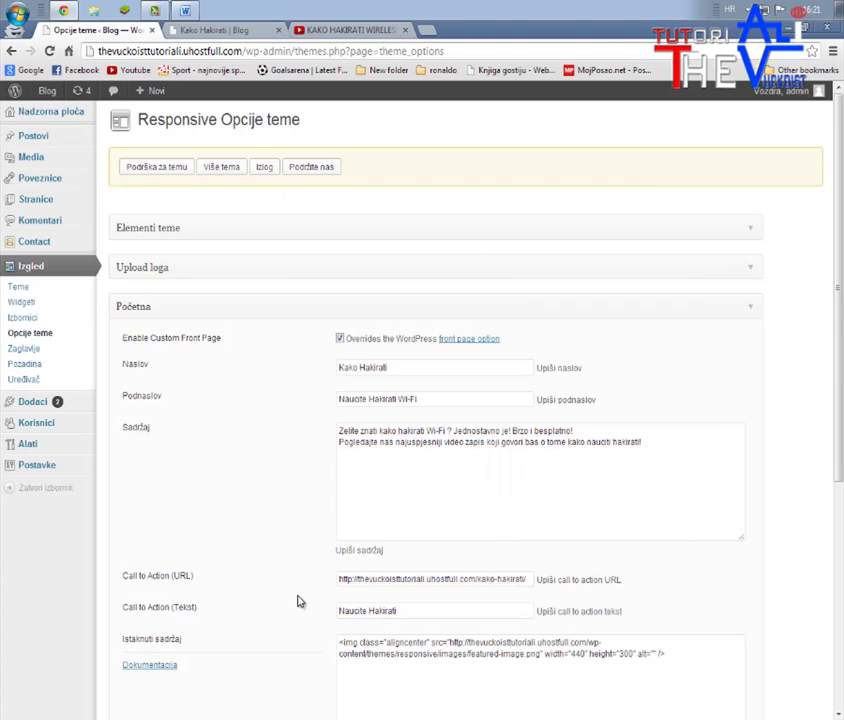
{"action": "scroll", "coordinate": [371, 567], "scroll_direction": "down", "scroll_amount": 3}
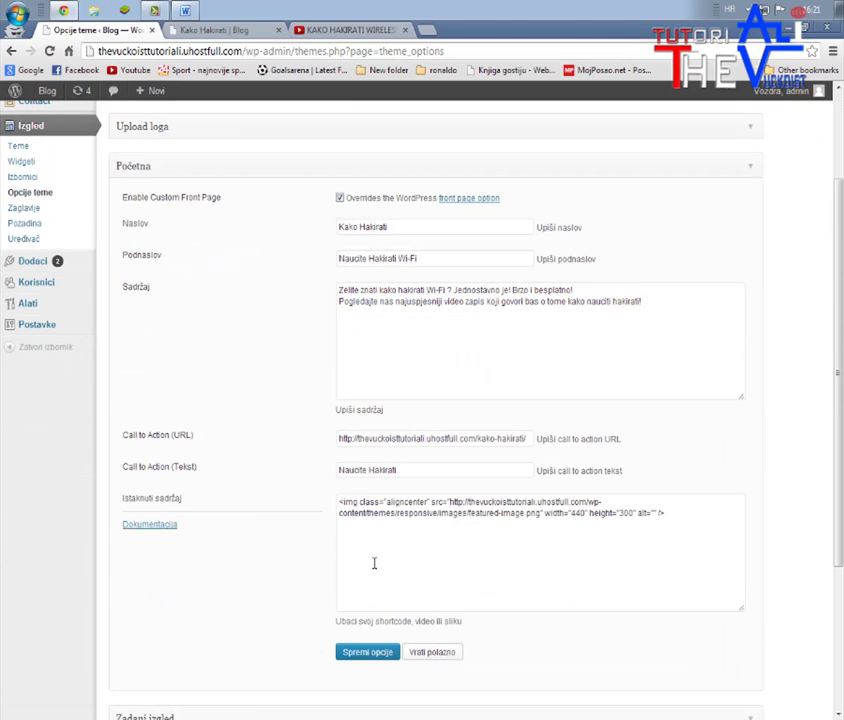
{"action": "left_click", "coordinate": [369, 653]}
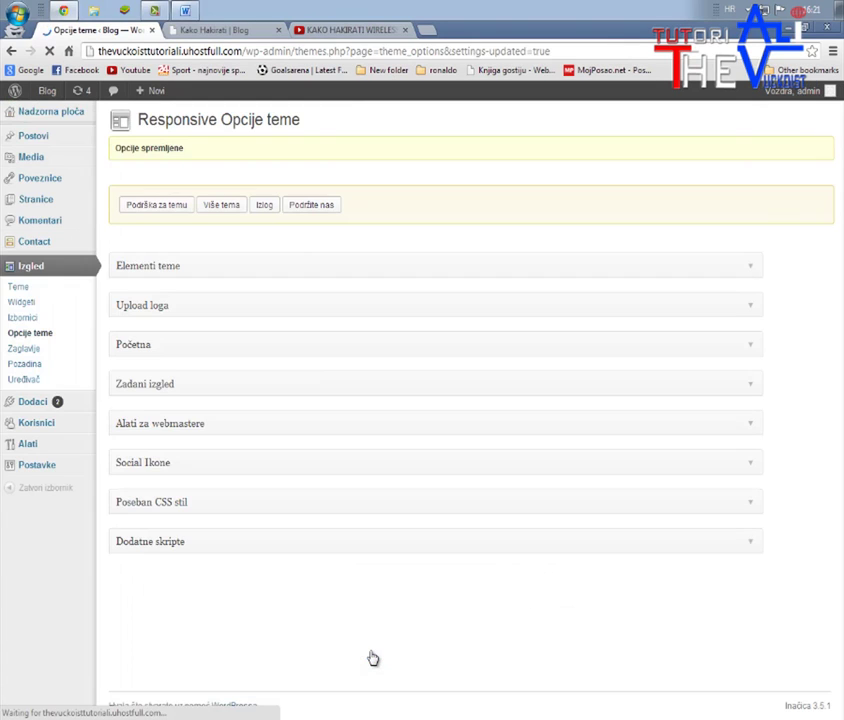
Verify on the live site that the Naucite Hakirati button opens the Kako Hakirati page.
{"action": "mouse_move", "coordinate": [36, 92]}
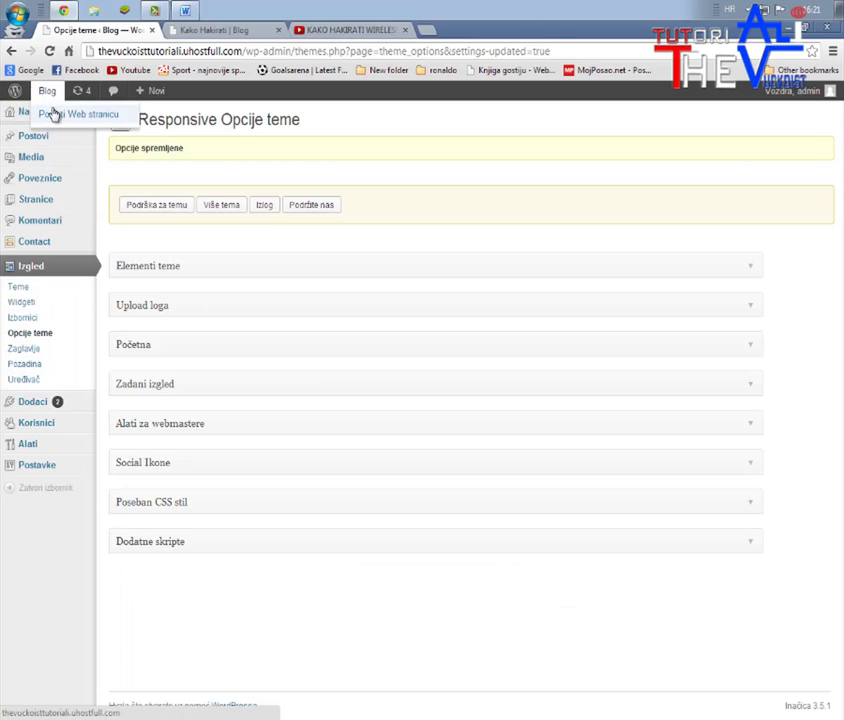
{"action": "middle_click", "coordinate": [44, 113]}
{"action": "left_click", "coordinate": [278, 30]}
{"action": "left_click", "coordinate": [235, 30]}
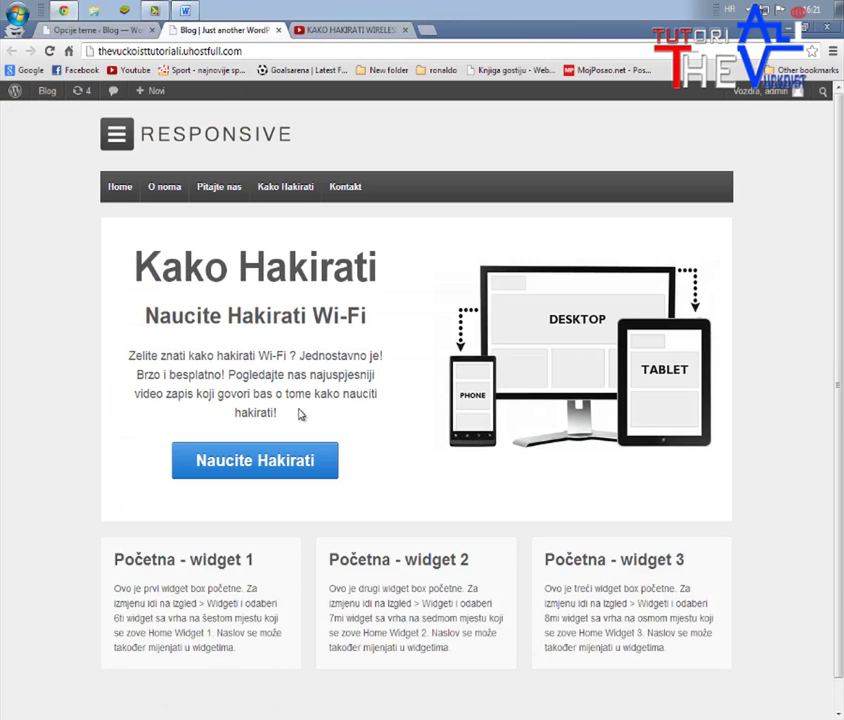
{"action": "left_click", "coordinate": [280, 464]}
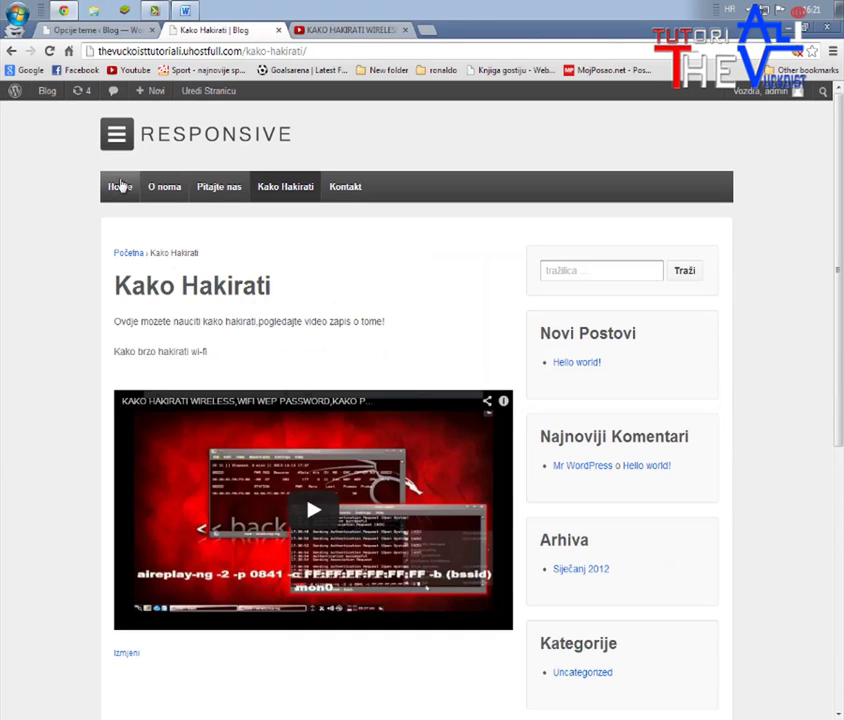
{"action": "left_click", "coordinate": [120, 186]}
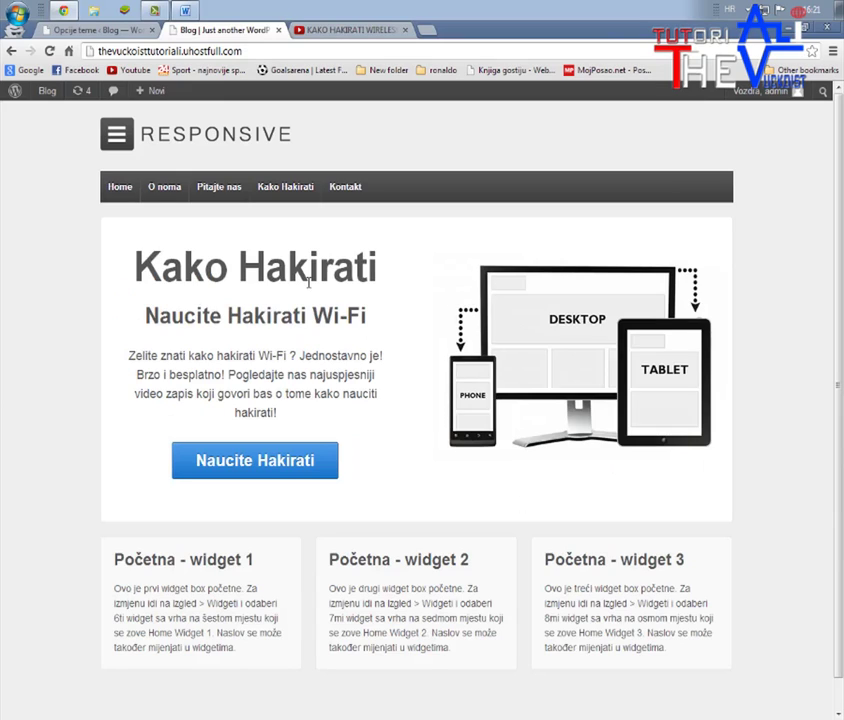
Open the Media Library from the admin dashboard.
{"action": "mouse_move", "coordinate": [47, 91]}
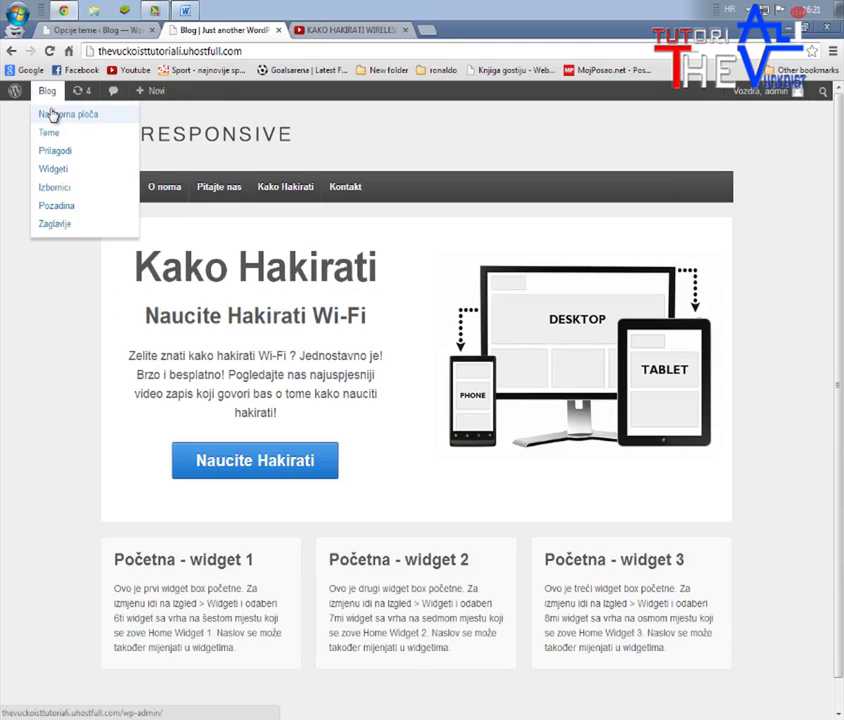
{"action": "left_click", "coordinate": [52, 115]}
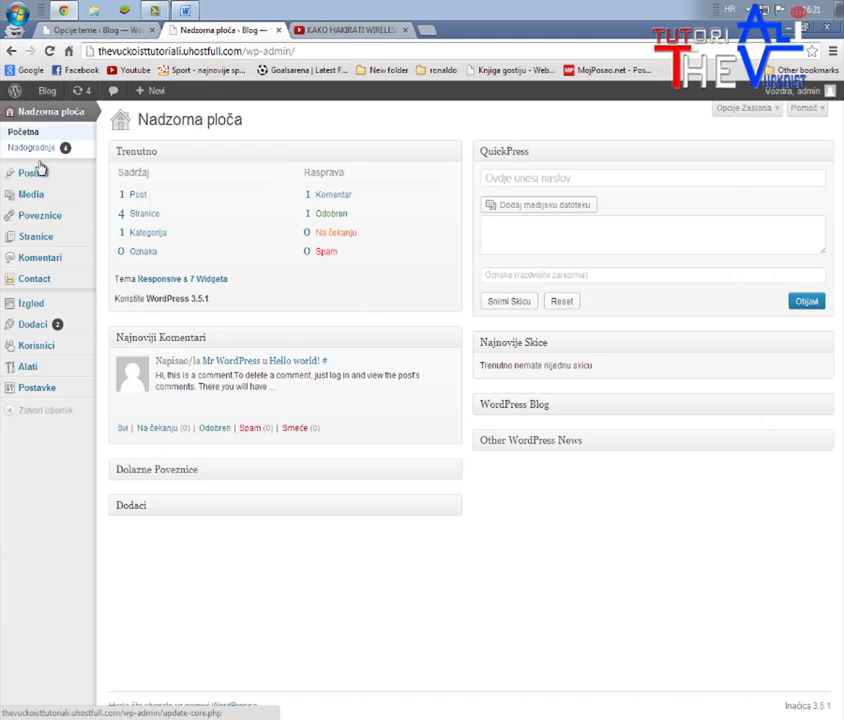
{"action": "left_click", "coordinate": [30, 194]}
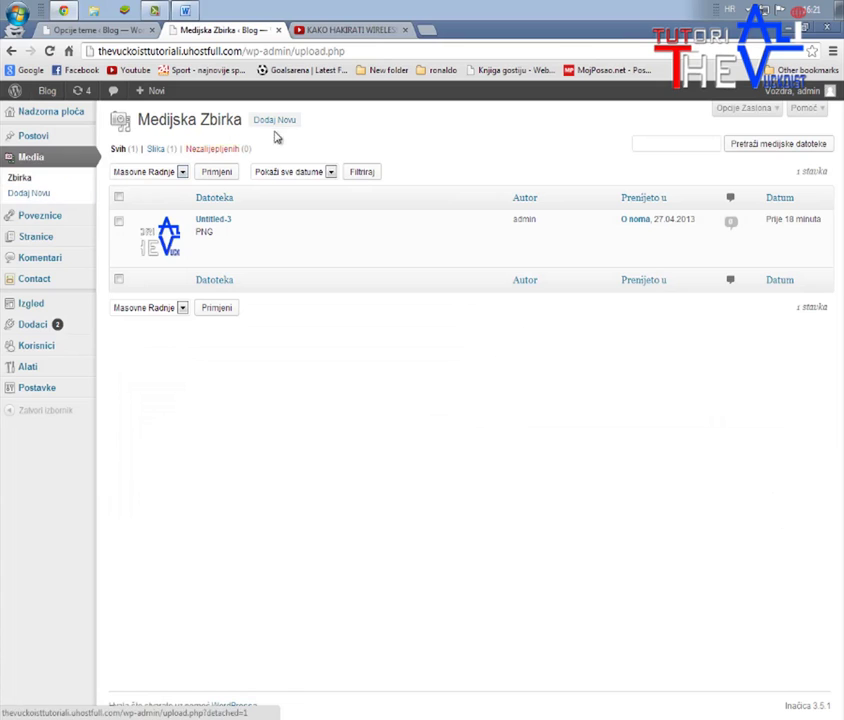
Open the Dodaj Novu media upload page alongside a new blank browser tab.
{"action": "left_click", "coordinate": [284, 121]}
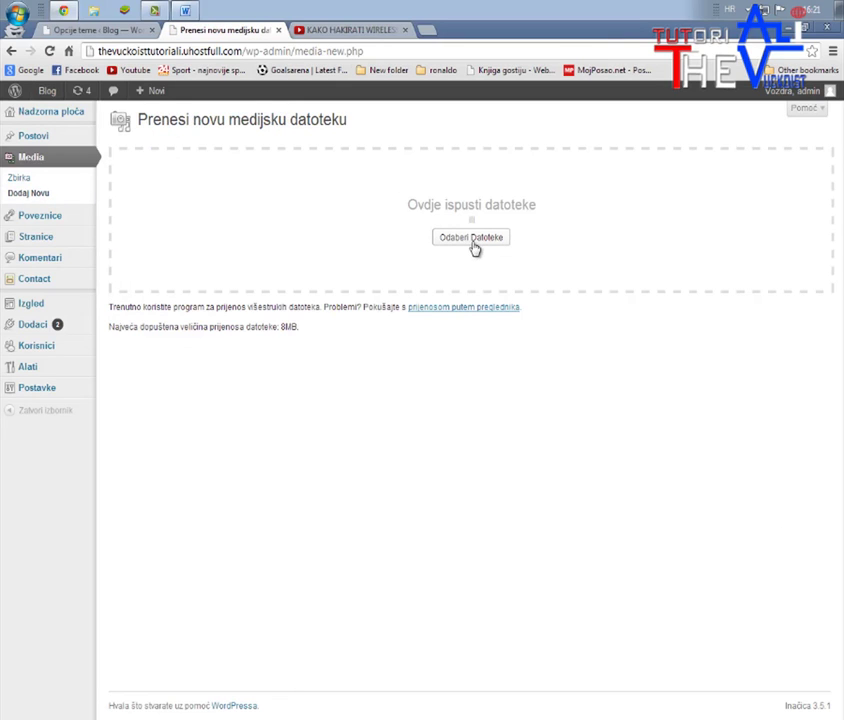
{"action": "left_click", "coordinate": [426, 30]}
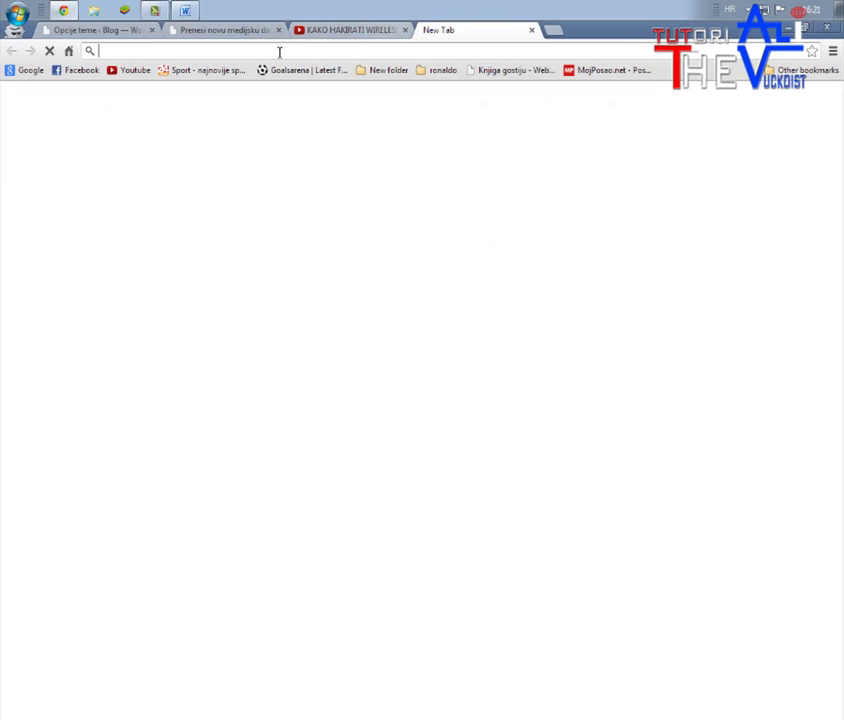
{"action": "left_click", "coordinate": [232, 31]}
Expand the Početna front-page options in the theme options tab.
{"action": "left_click", "coordinate": [105, 31]}
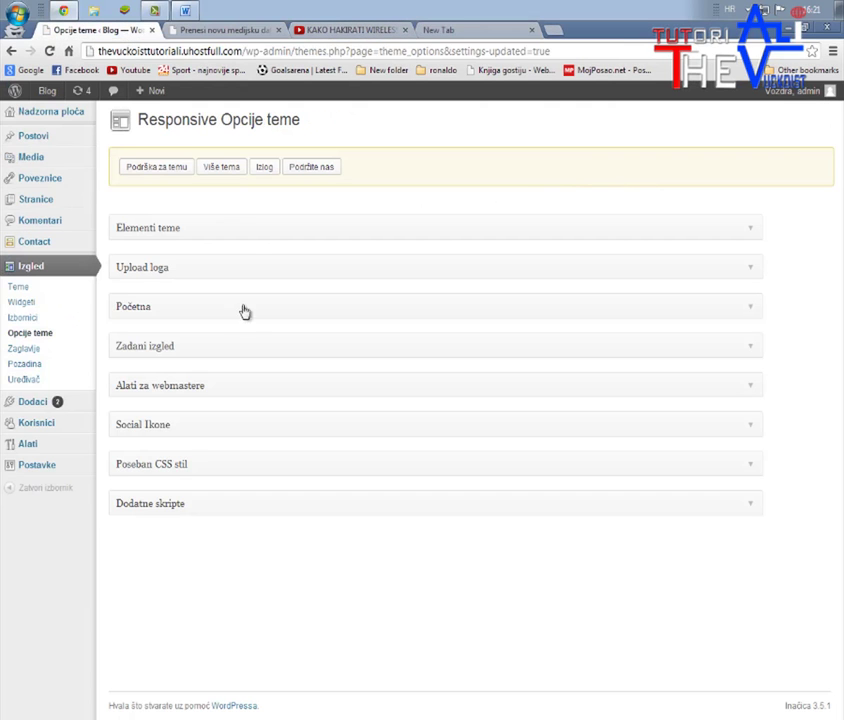
{"action": "left_click", "coordinate": [162, 309]}
{"action": "scroll", "coordinate": [336, 547], "scroll_direction": "down", "scroll_amount": 3}
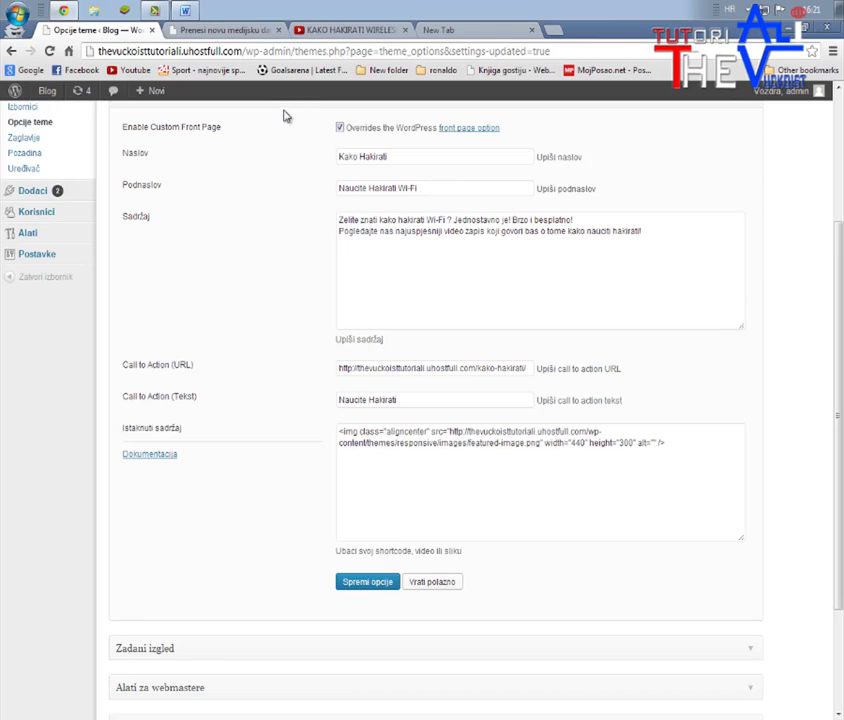
Google 'resize image' and open the PicResize Free Online Picture Resizer result.
{"action": "left_click", "coordinate": [434, 30]}
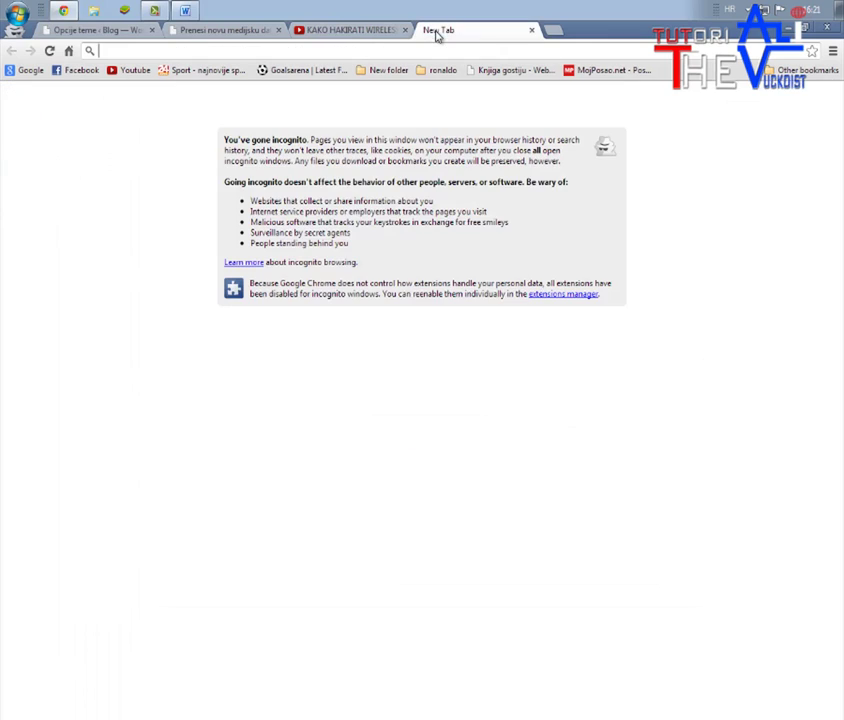
{"action": "left_click", "coordinate": [27, 71]}
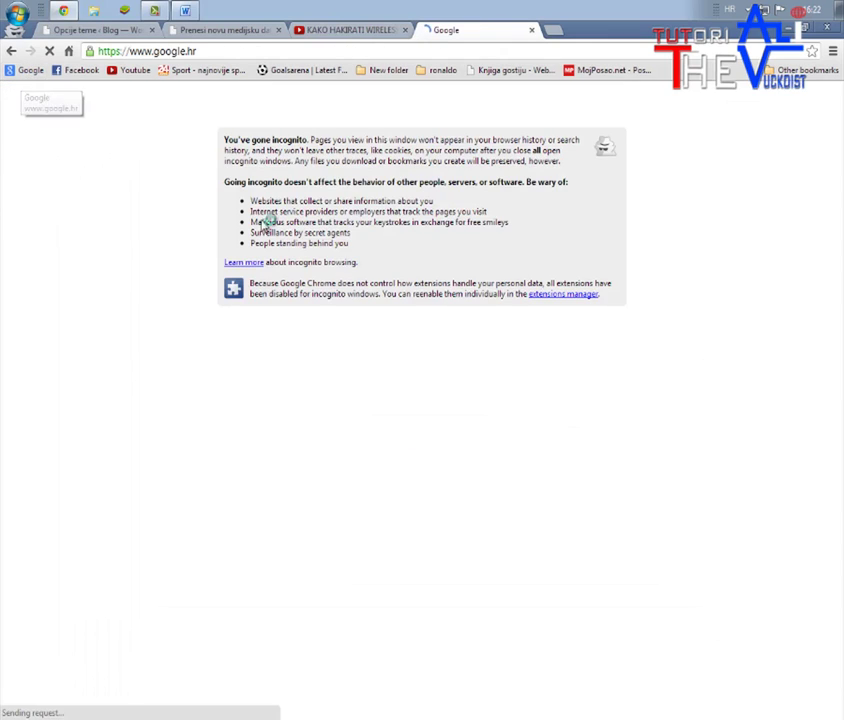
{"action": "type", "text": "rez"}
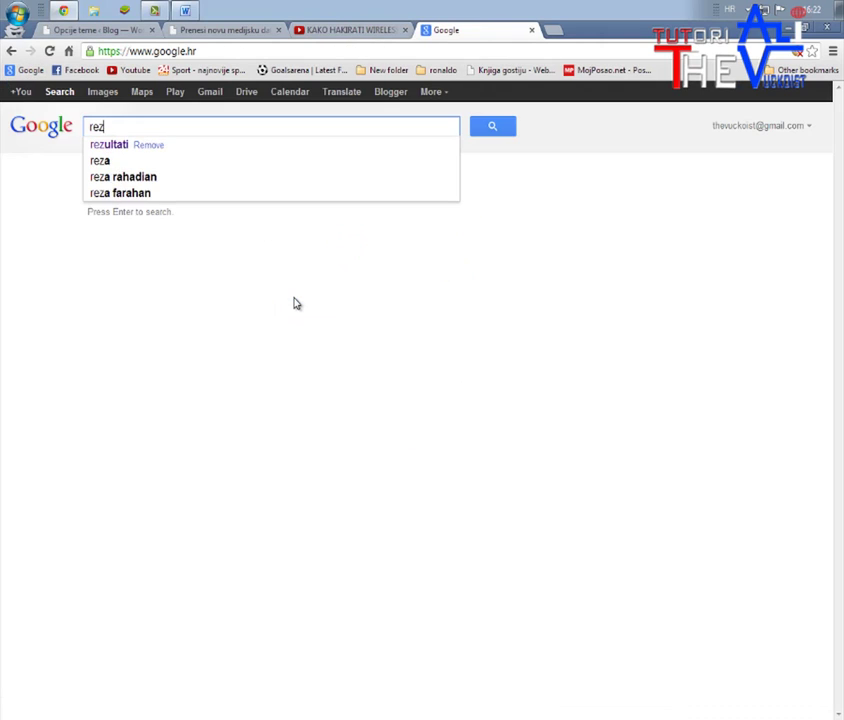
{"action": "key", "text": "BackSpace"}
{"action": "type", "text": "size image"}
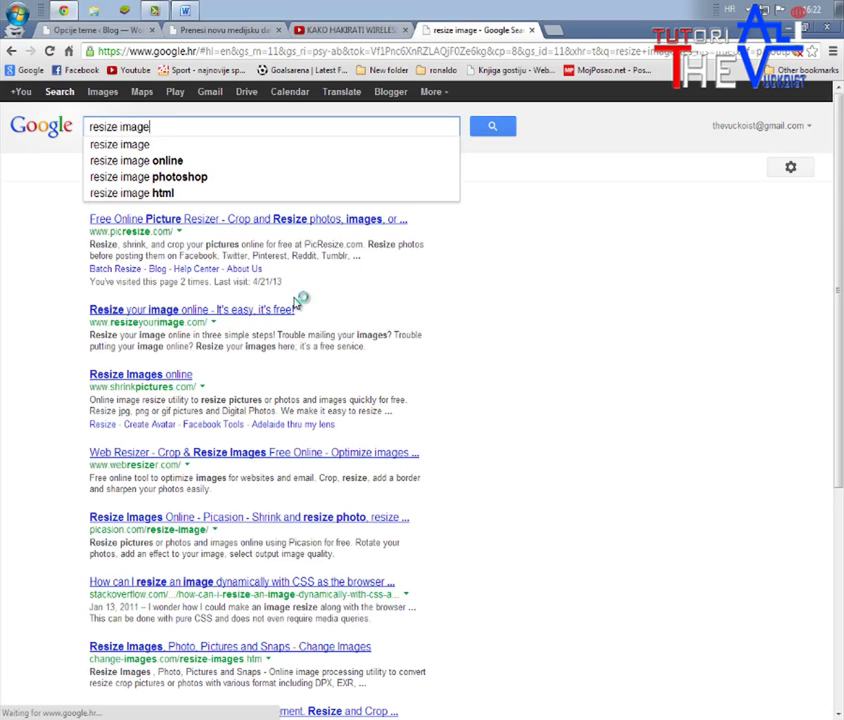
{"action": "key", "text": "Return"}
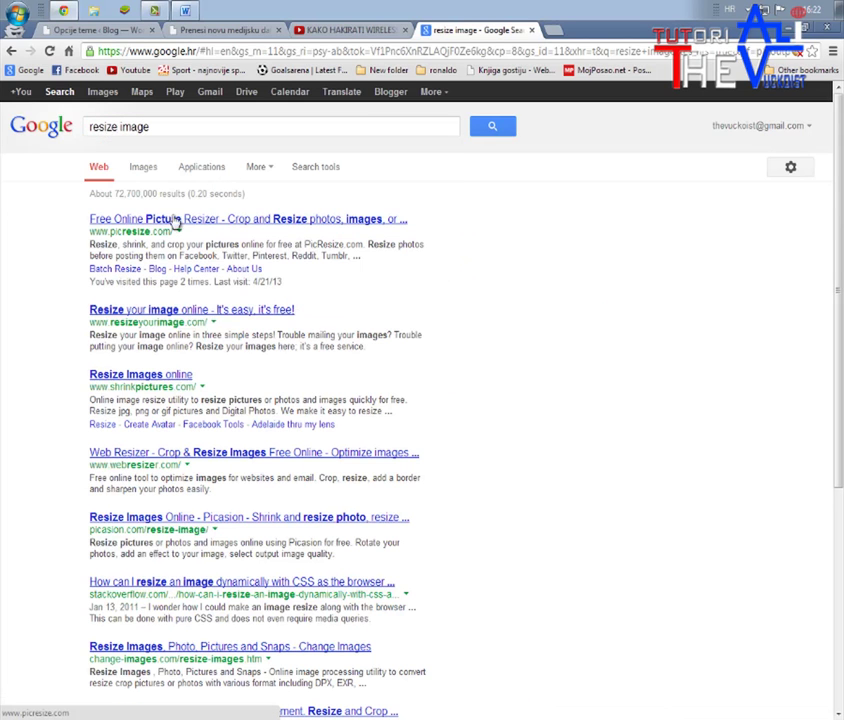
{"action": "left_click", "coordinate": [170, 219]}
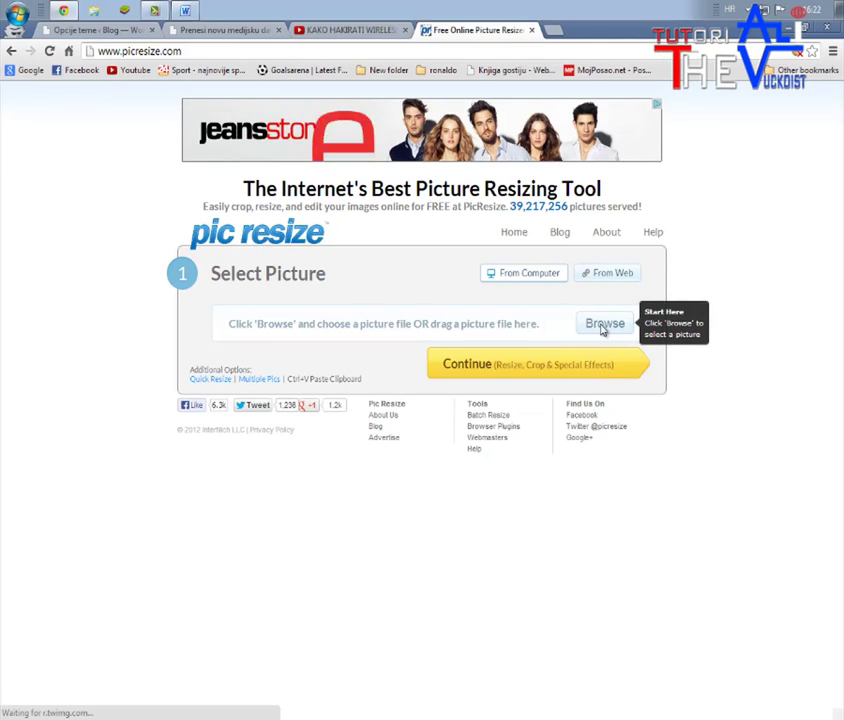
Upload hack.png from the TUTORIALI > Slike > gotove slike folder to PicResize.
{"action": "left_click", "coordinate": [604, 325]}
{"action": "left_click", "coordinate": [101, 57]}
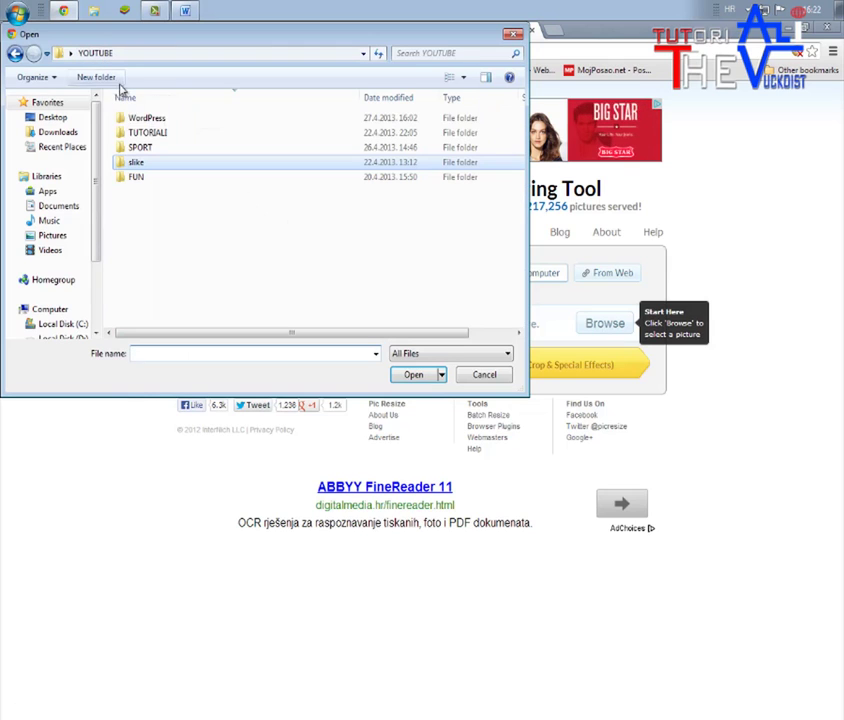
{"action": "double_click", "coordinate": [148, 137]}
{"action": "scroll", "coordinate": [150, 142], "scroll_direction": "down", "scroll_amount": 5}
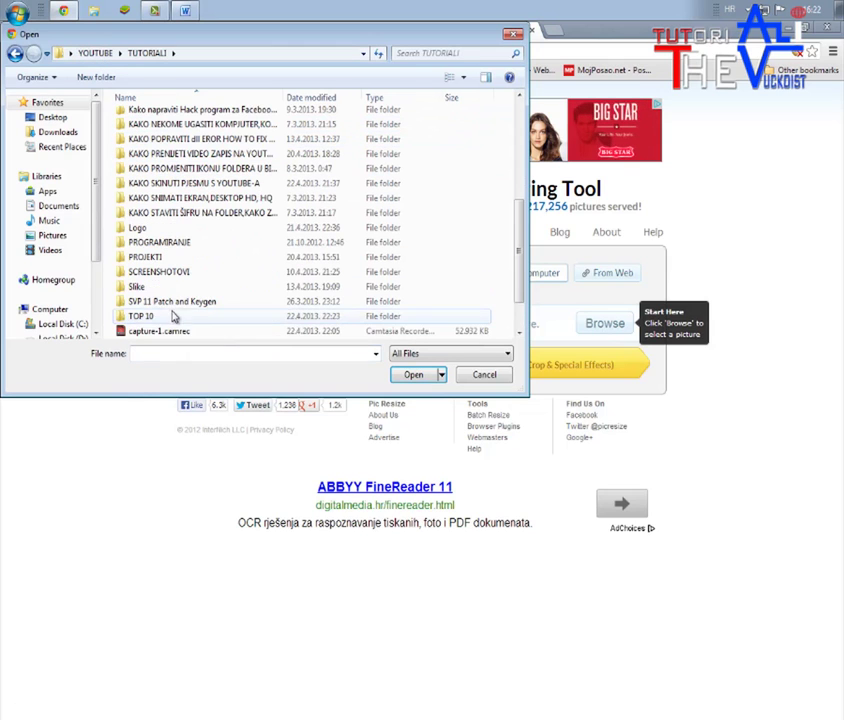
{"action": "double_click", "coordinate": [185, 230]}
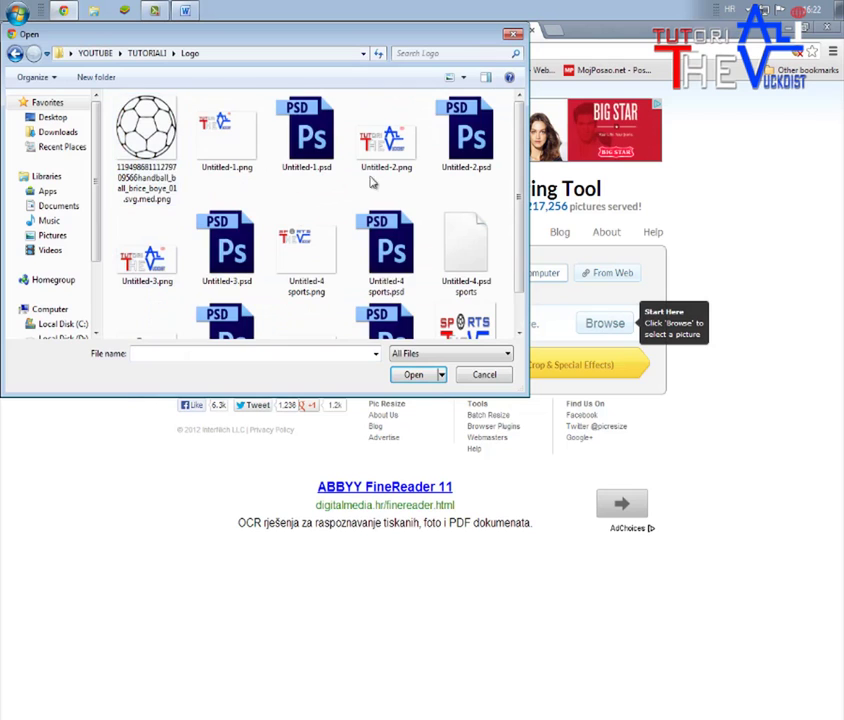
{"action": "left_click", "coordinate": [16, 54]}
{"action": "scroll", "coordinate": [170, 288], "scroll_direction": "down", "scroll_amount": 3}
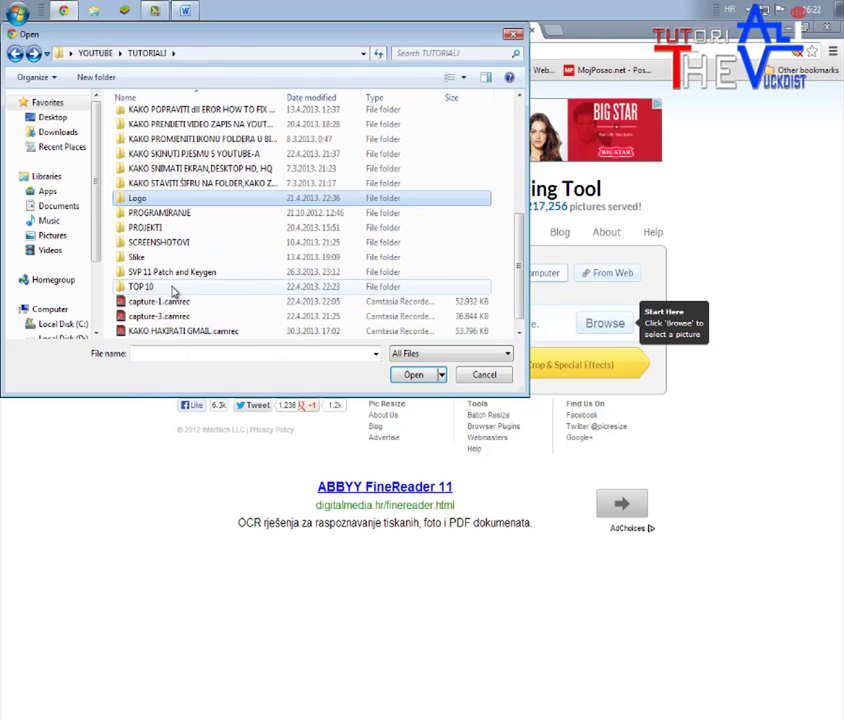
{"action": "double_click", "coordinate": [158, 262]}
{"action": "double_click", "coordinate": [147, 135]}
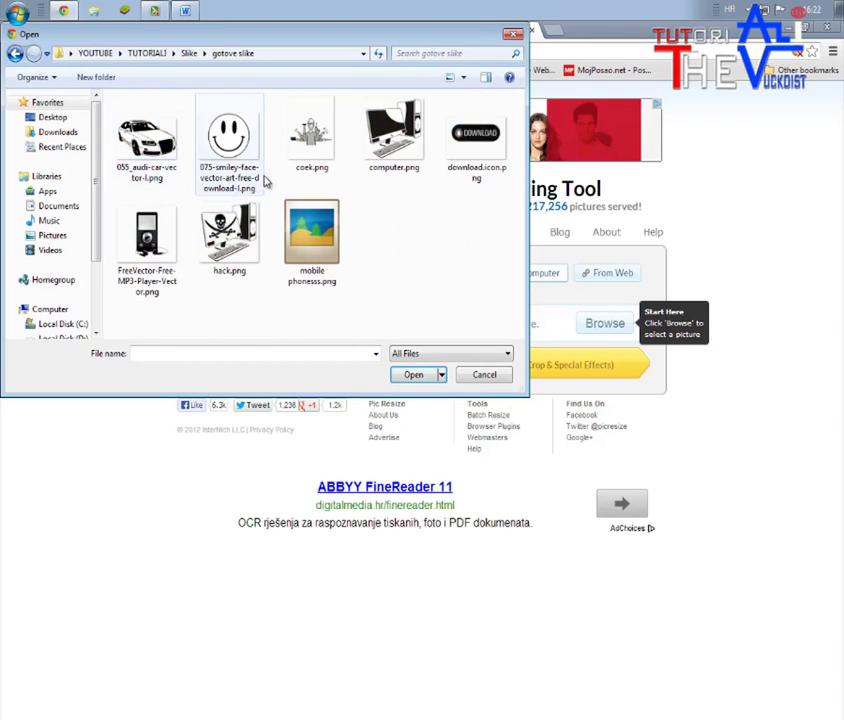
{"action": "left_click", "coordinate": [243, 246]}
{"action": "left_click", "coordinate": [436, 372]}
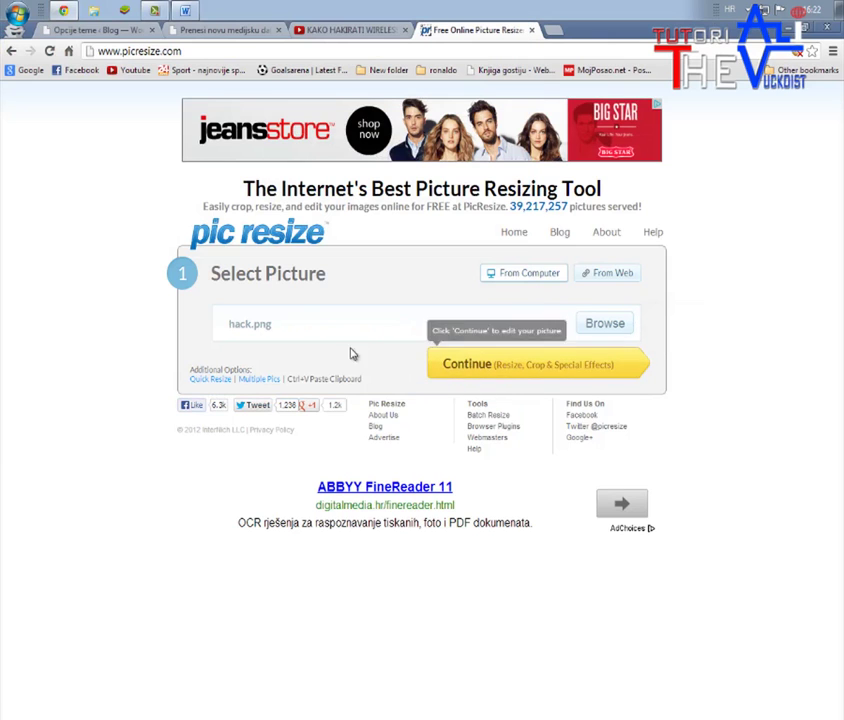
{"action": "left_click", "coordinate": [491, 374]}
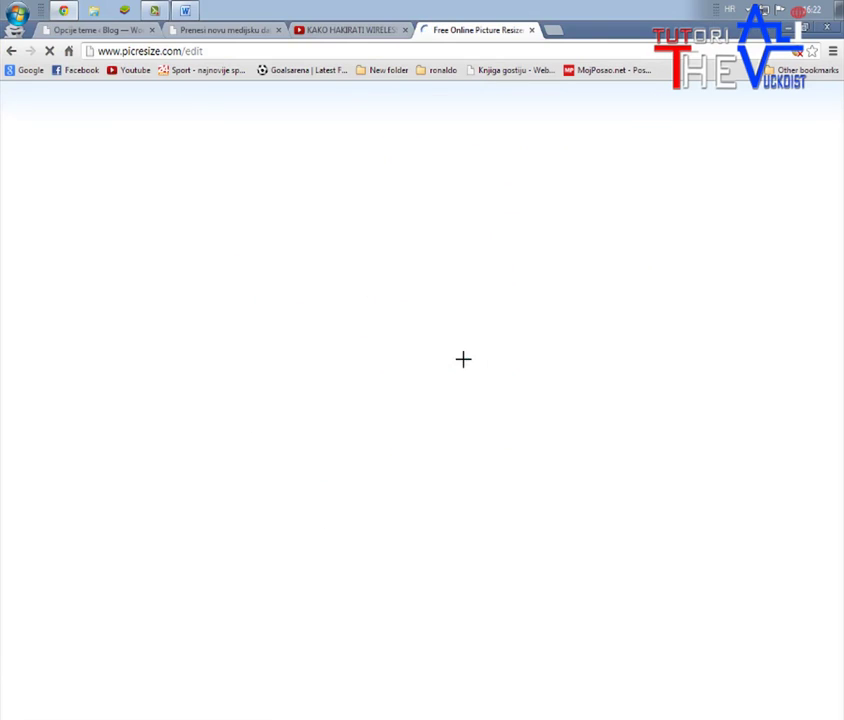
Resize it to a custom 440 × 300 PNG and download rsz_hack.png.
{"action": "scroll", "coordinate": [463, 358], "scroll_direction": "down", "scroll_amount": 5}
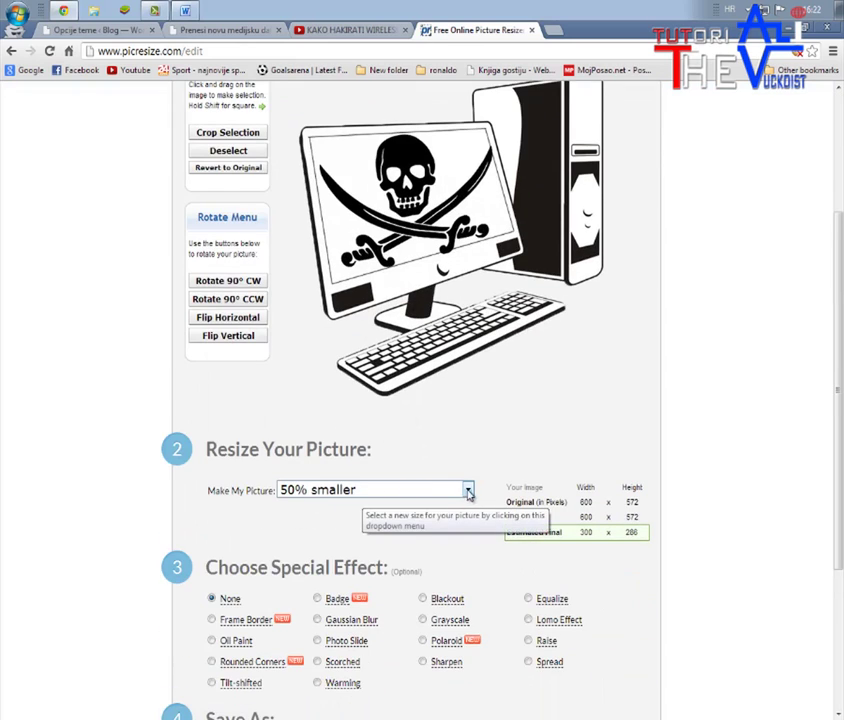
{"action": "left_click", "coordinate": [467, 489]}
{"action": "left_click", "coordinate": [345, 567]}
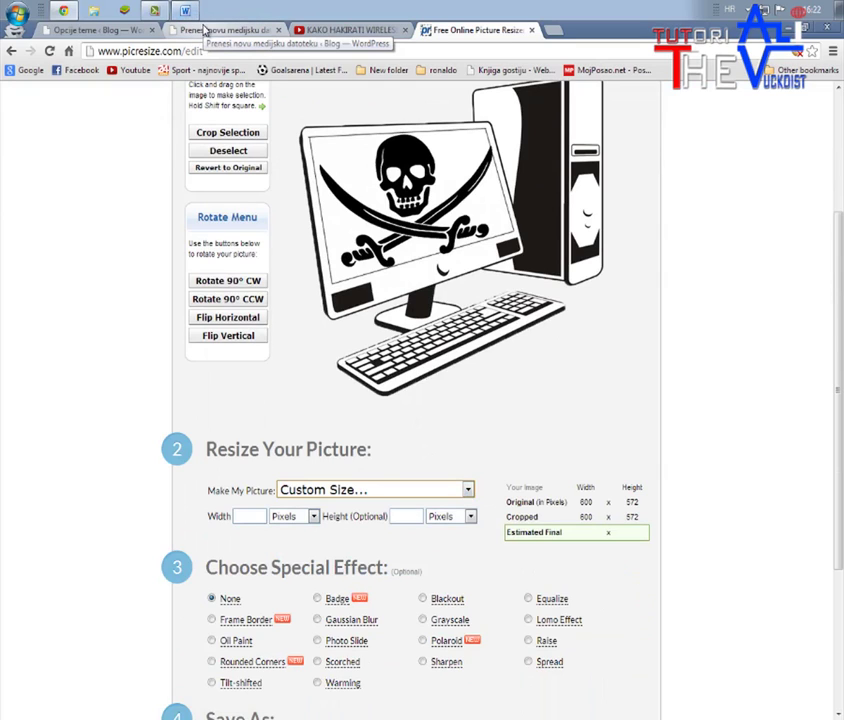
{"action": "left_click", "coordinate": [259, 511]}
{"action": "type", "text": "440300"}
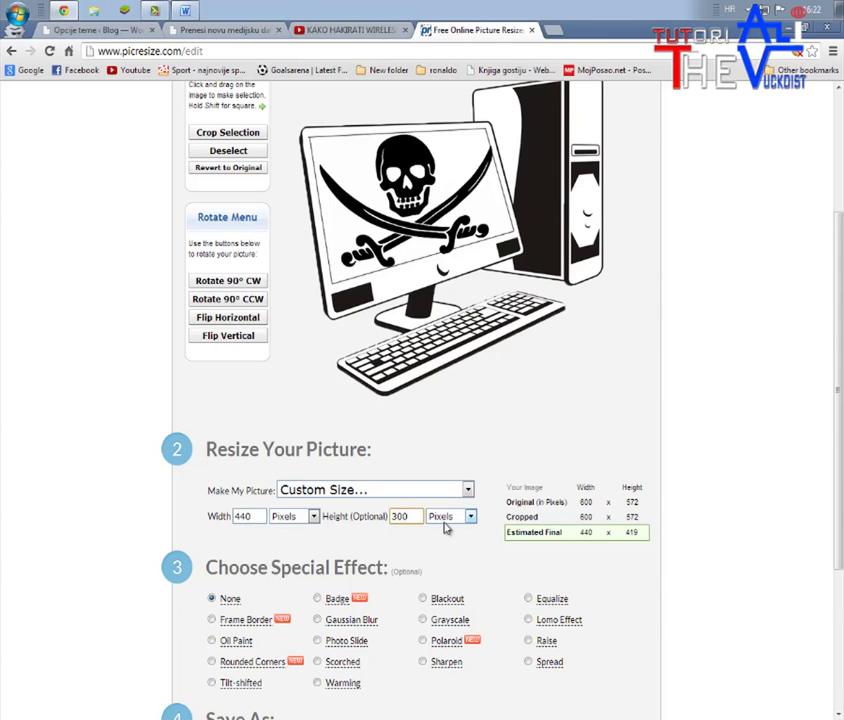
{"action": "scroll", "coordinate": [446, 528], "scroll_direction": "down", "scroll_amount": 3}
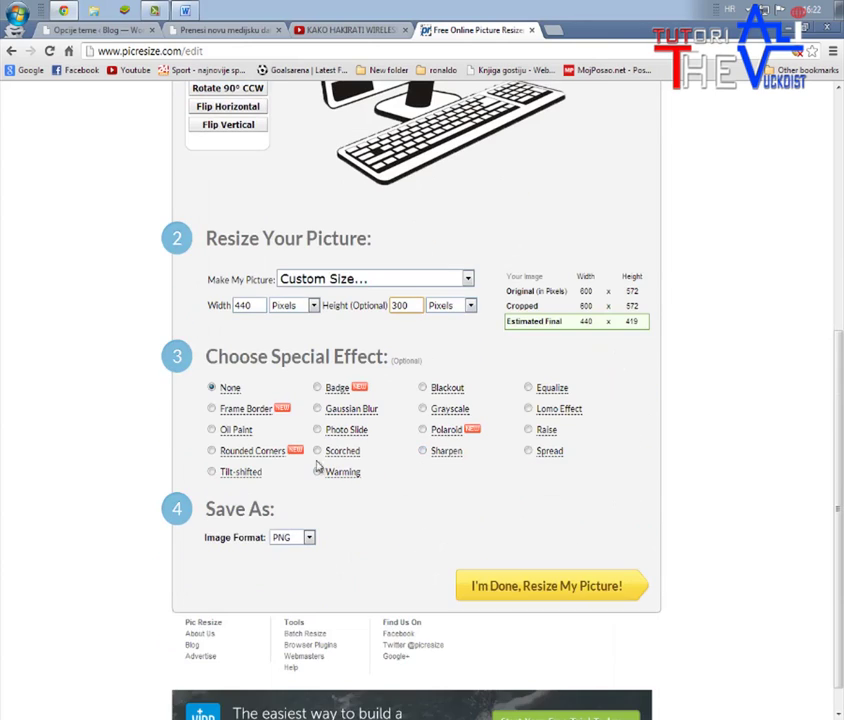
{"action": "left_click", "coordinate": [309, 539]}
{"action": "left_click", "coordinate": [290, 571]}
{"action": "left_click", "coordinate": [462, 582]}
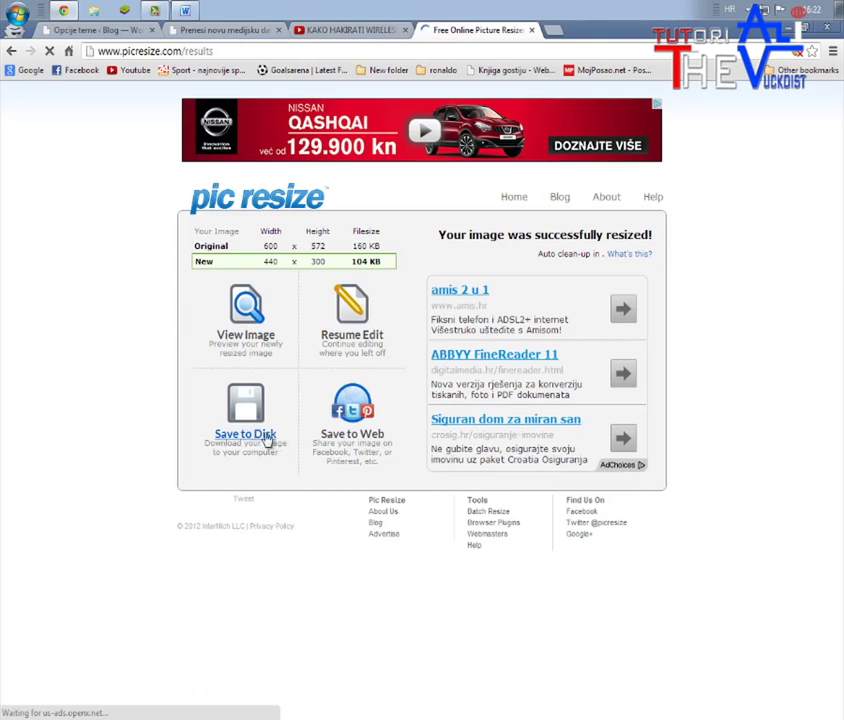
{"action": "left_click", "coordinate": [249, 441]}
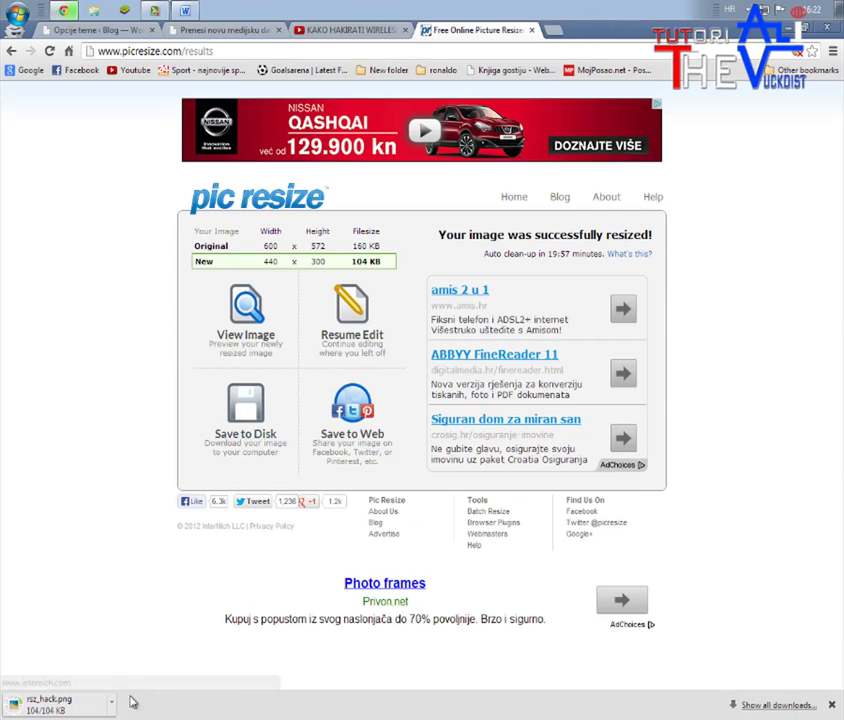
{"action": "left_click", "coordinate": [131, 704]}
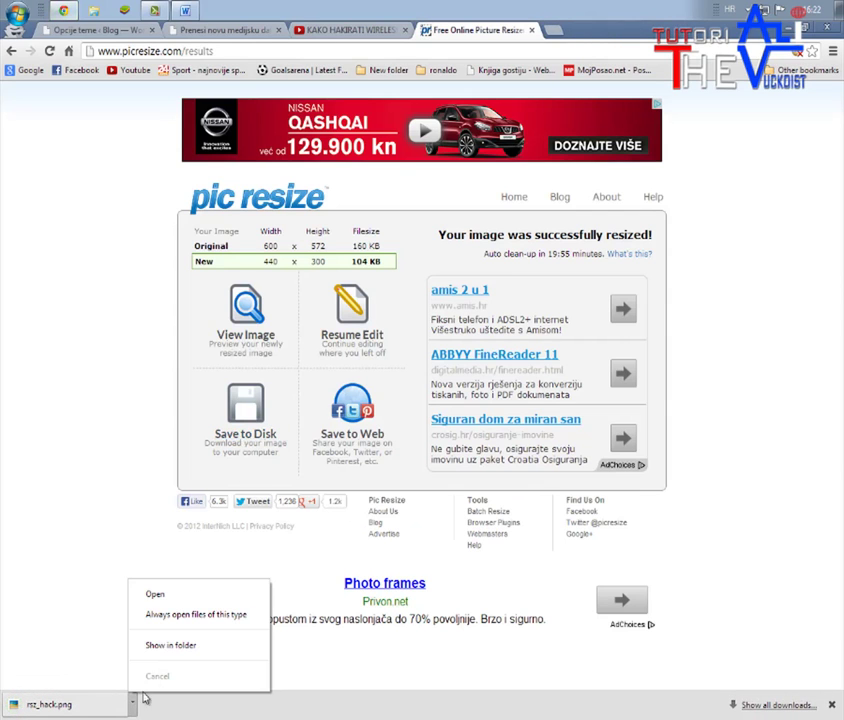
{"action": "left_click", "coordinate": [158, 648]}
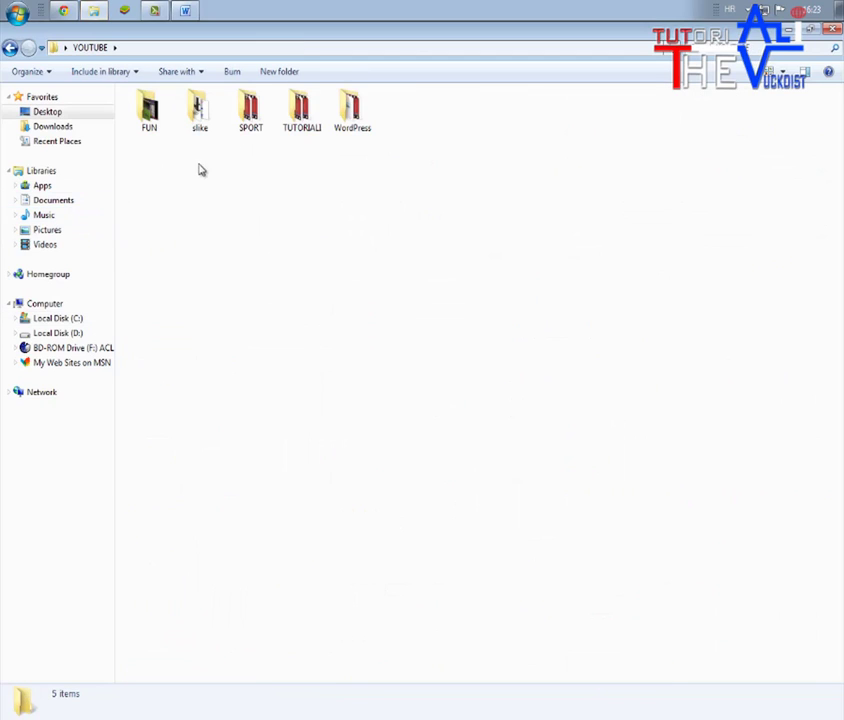
With rsz_hack.png in the YOUTUBE folder, return to the PicResize results tab in Chrome.
{"action": "left_click", "coordinate": [301, 213]}
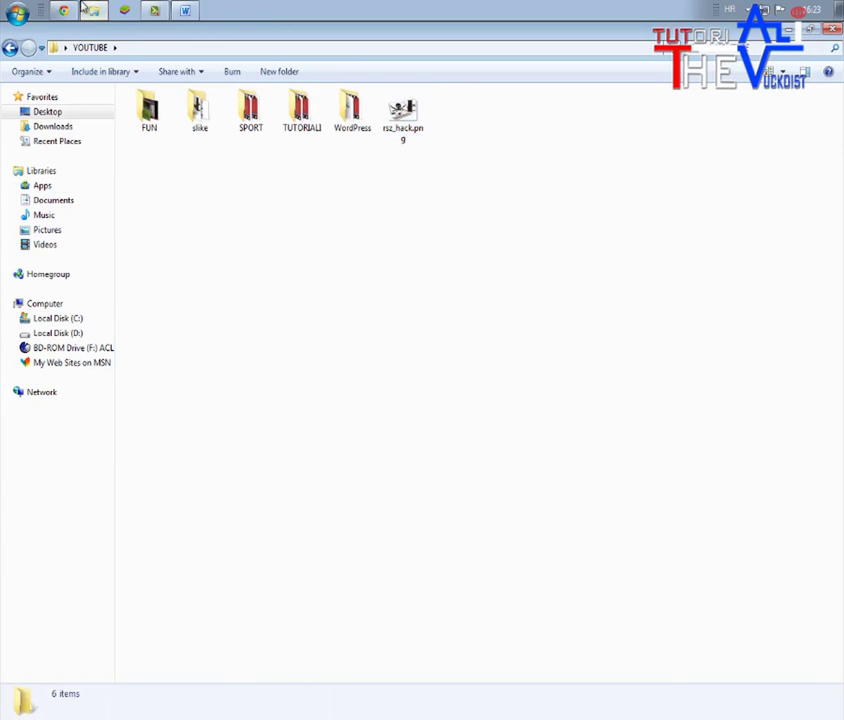
{"action": "left_click", "coordinate": [63, 10]}
{"action": "left_click", "coordinate": [355, 31]}
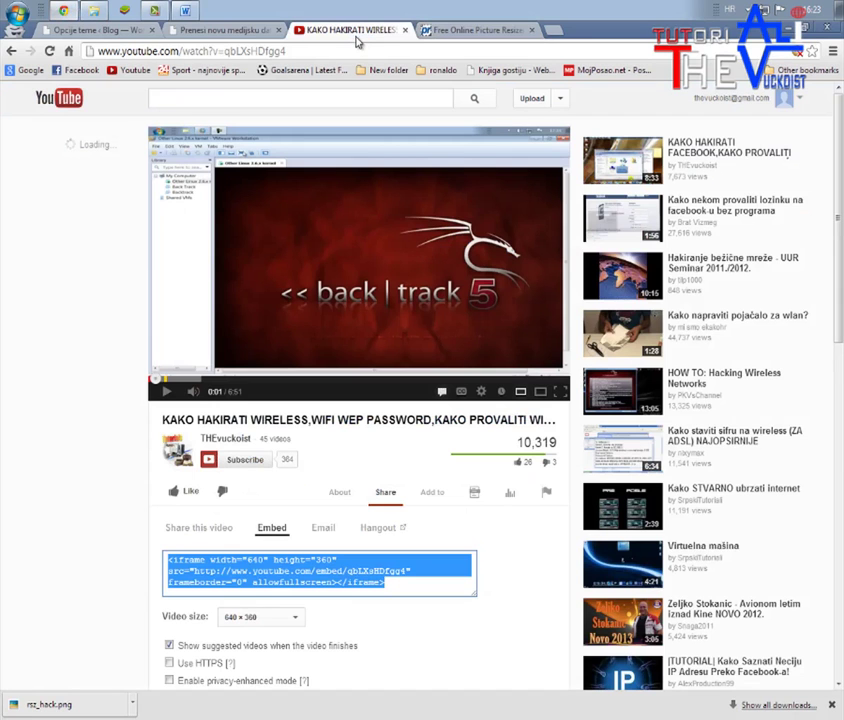
{"action": "left_click", "coordinate": [466, 31]}
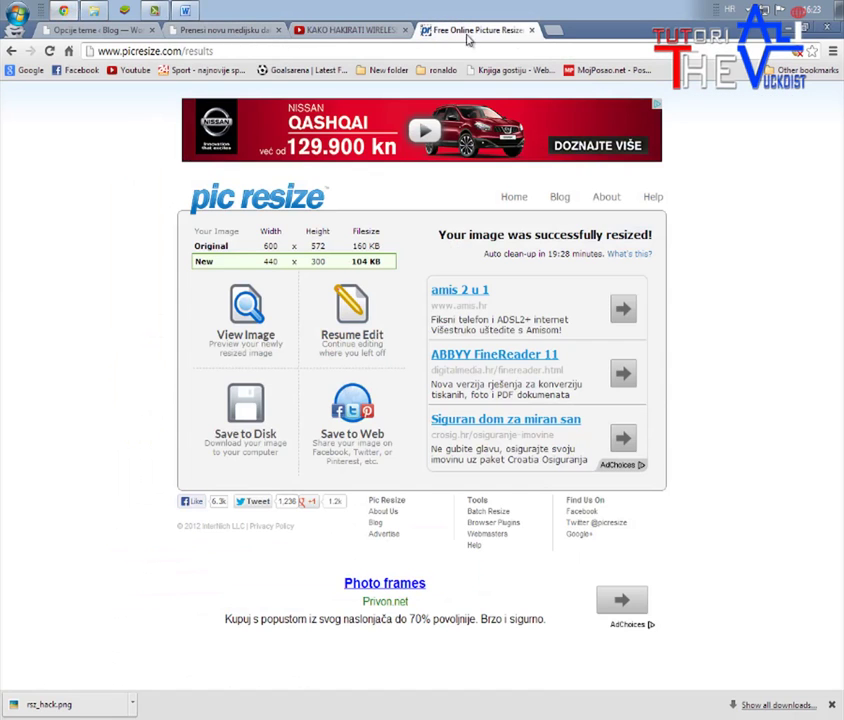
Close PicResize and upload rsz_hack.png from the YOUTUBE folder to the WordPress media library.
{"action": "left_click", "coordinate": [532, 31]}
{"action": "left_click", "coordinate": [198, 30]}
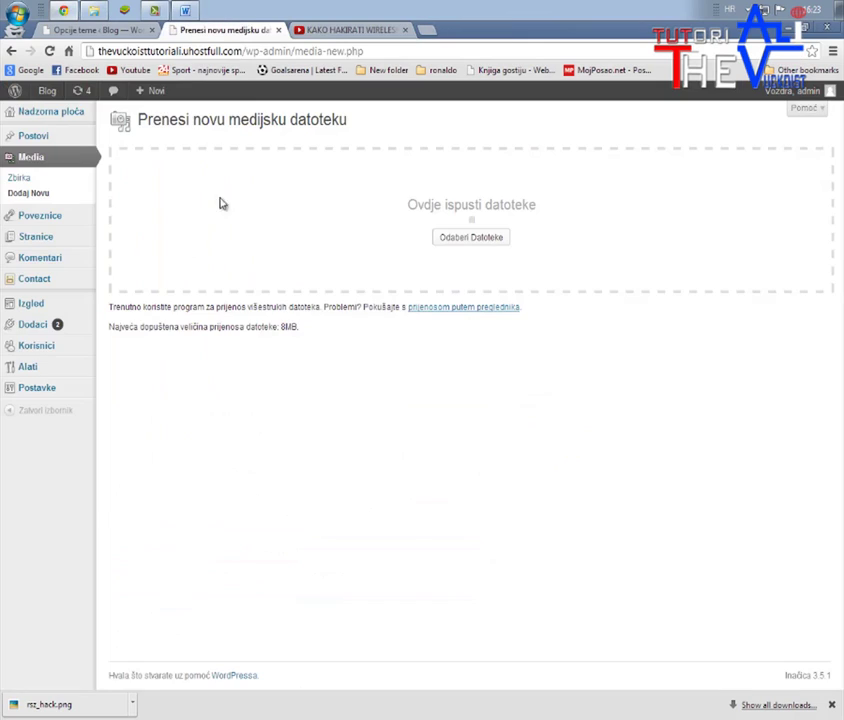
{"action": "left_click", "coordinate": [449, 239]}
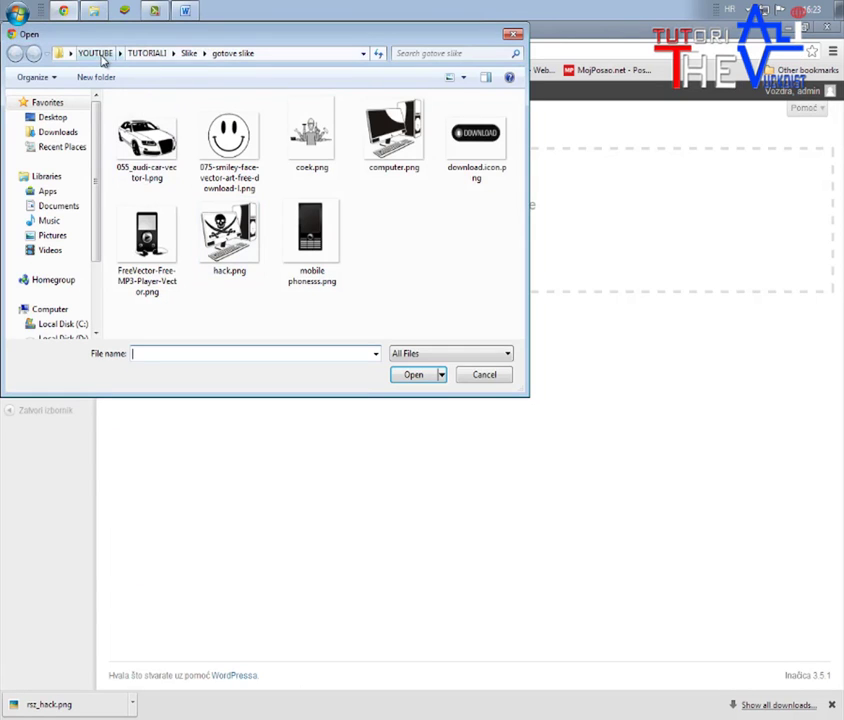
{"action": "left_click", "coordinate": [97, 54]}
{"action": "left_click", "coordinate": [162, 118]}
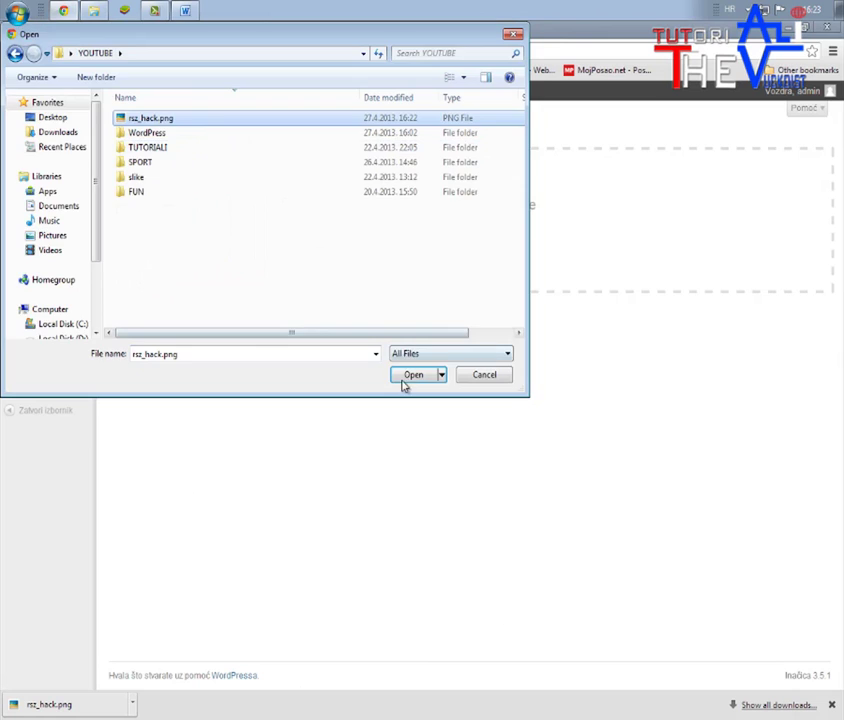
{"action": "left_click", "coordinate": [408, 376]}
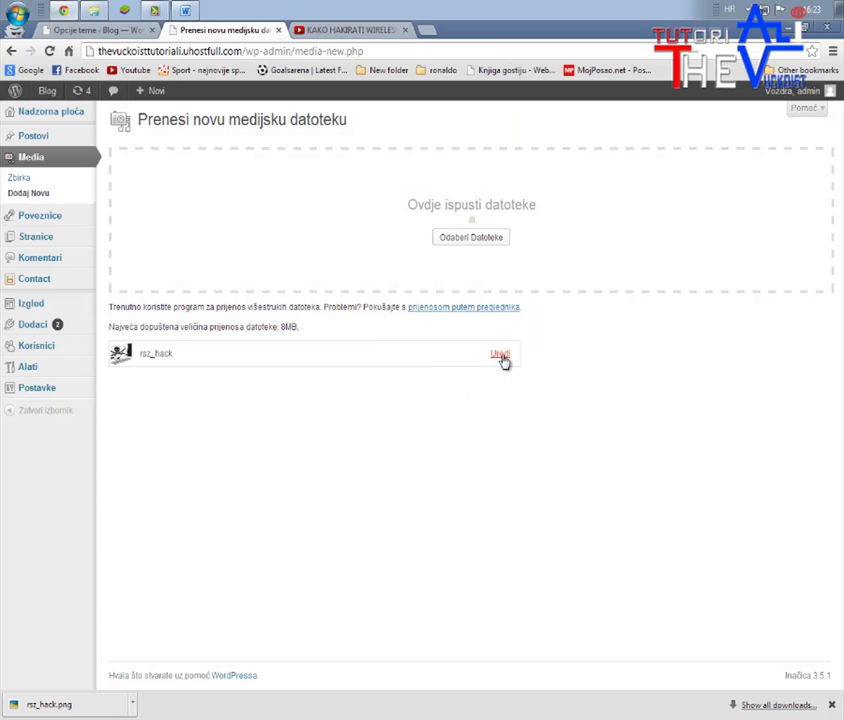
Replace the theme's featured-image.png address with the rsz_hack.png URL and save the options.
{"action": "left_click", "coordinate": [500, 356]}
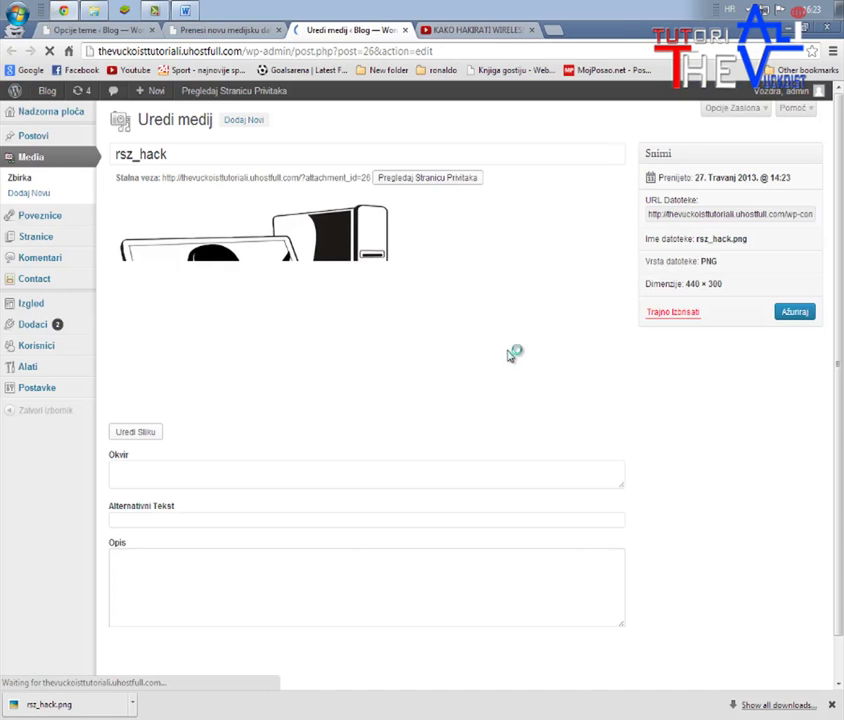
{"action": "left_click_drag", "start_coordinate": [645, 214], "coordinate": [690, 216]}
{"action": "right_click", "coordinate": [689, 218]}
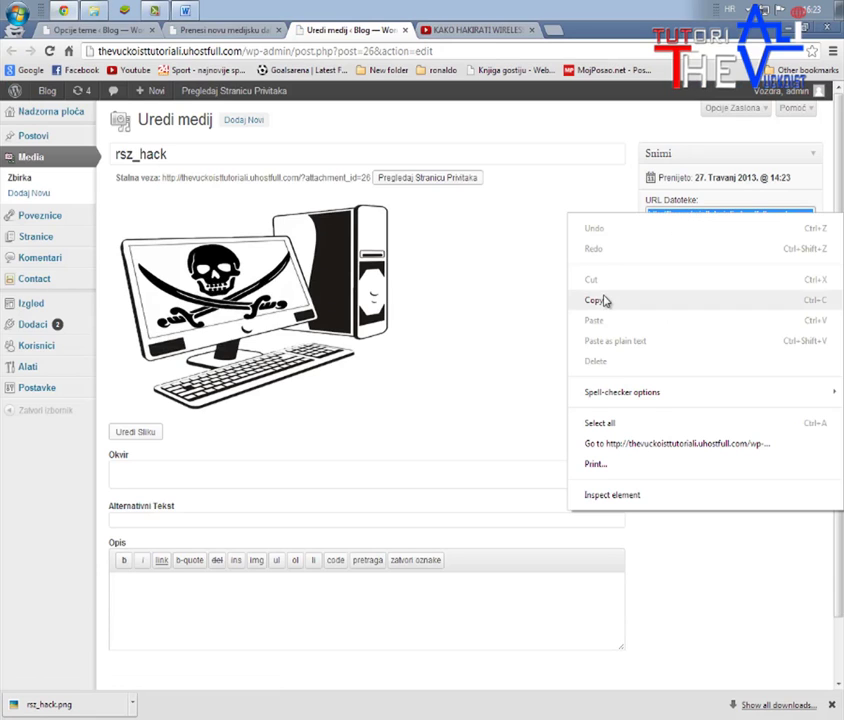
{"action": "left_click", "coordinate": [603, 299]}
{"action": "left_click", "coordinate": [100, 30]}
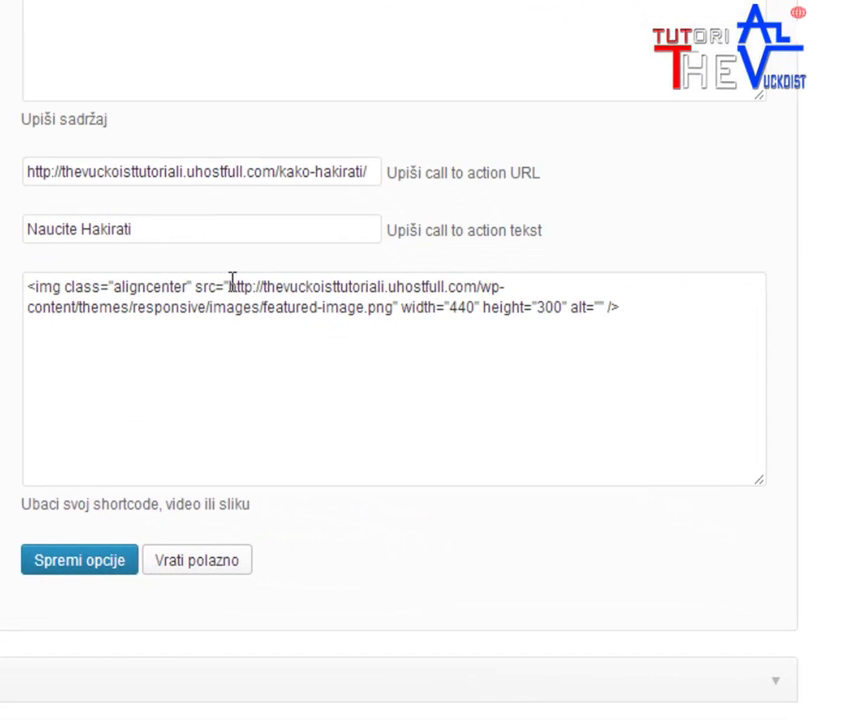
{"action": "left_click_drag", "start_coordinate": [449, 432], "coordinate": [462, 431]}
{"action": "left_click_drag", "start_coordinate": [250, 285], "coordinate": [382, 317]}
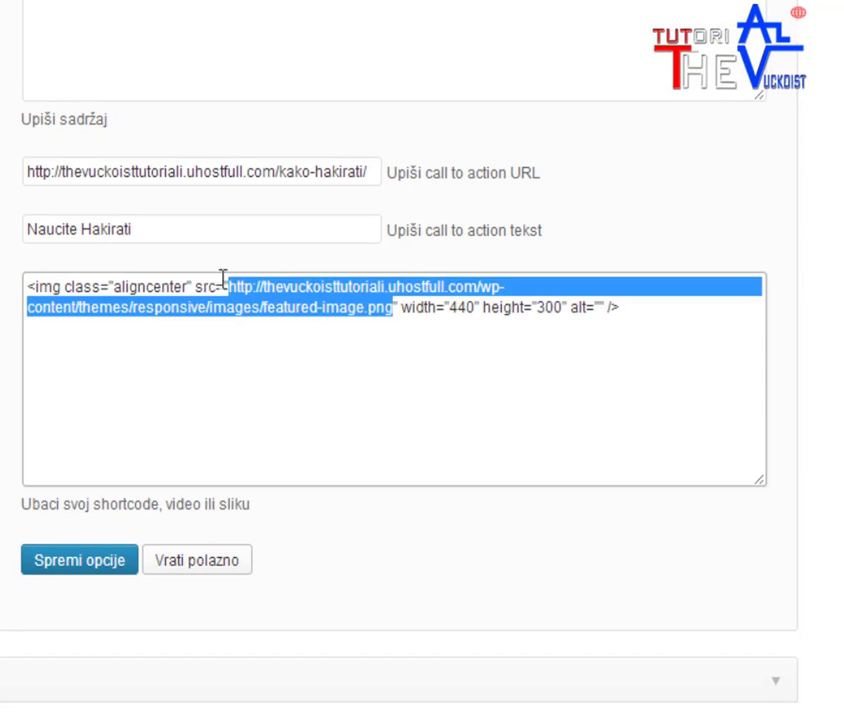
{"action": "right_click", "coordinate": [336, 316]}
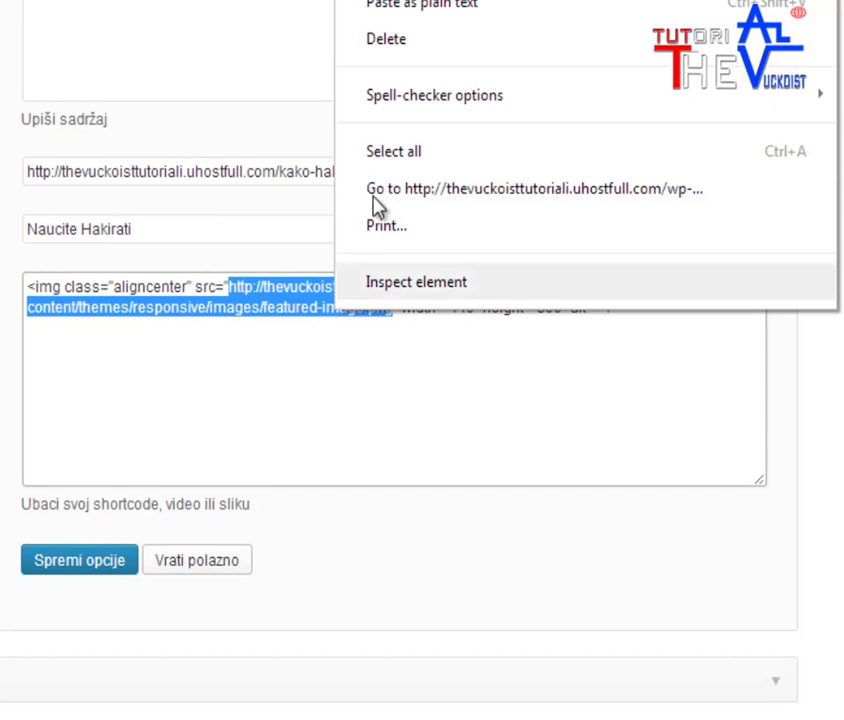
{"action": "left_click", "coordinate": [330, 0]}
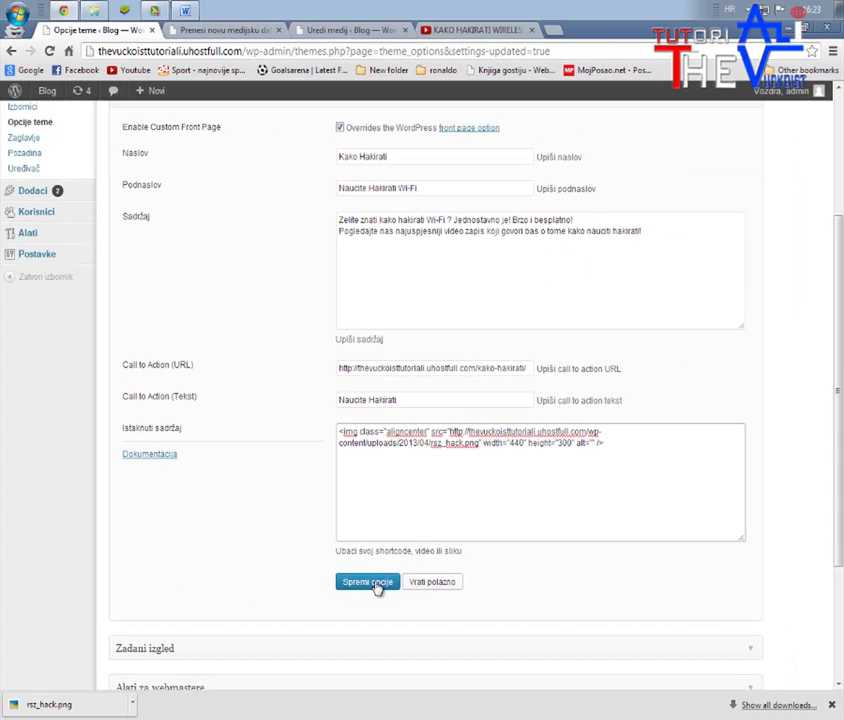
{"action": "left_click", "coordinate": [377, 586]}
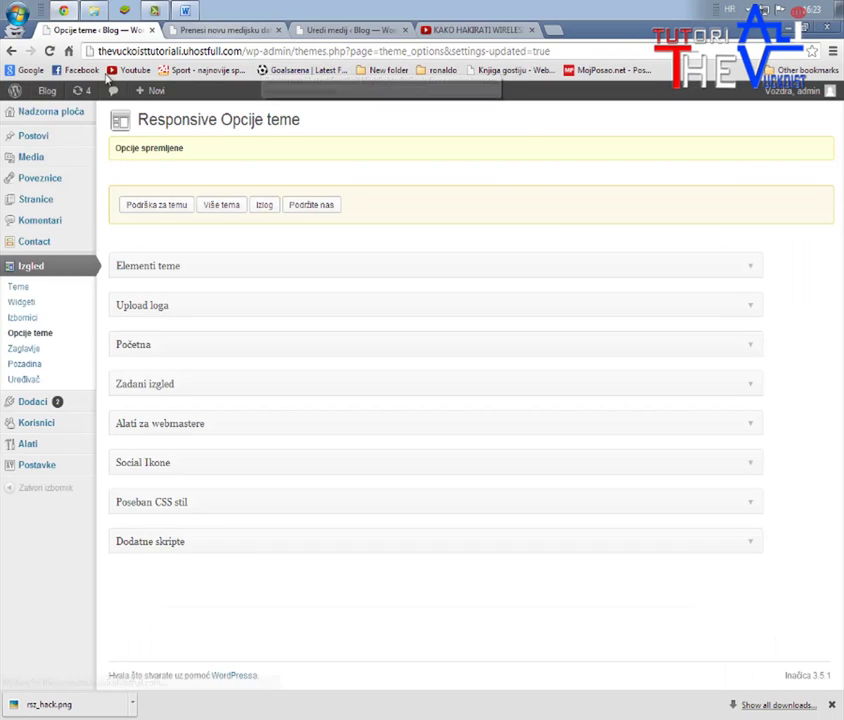
Visit the blog's front page and close the leftover media upload and editing tabs.
{"action": "left_click", "coordinate": [45, 90]}
{"action": "left_click", "coordinate": [279, 30]}
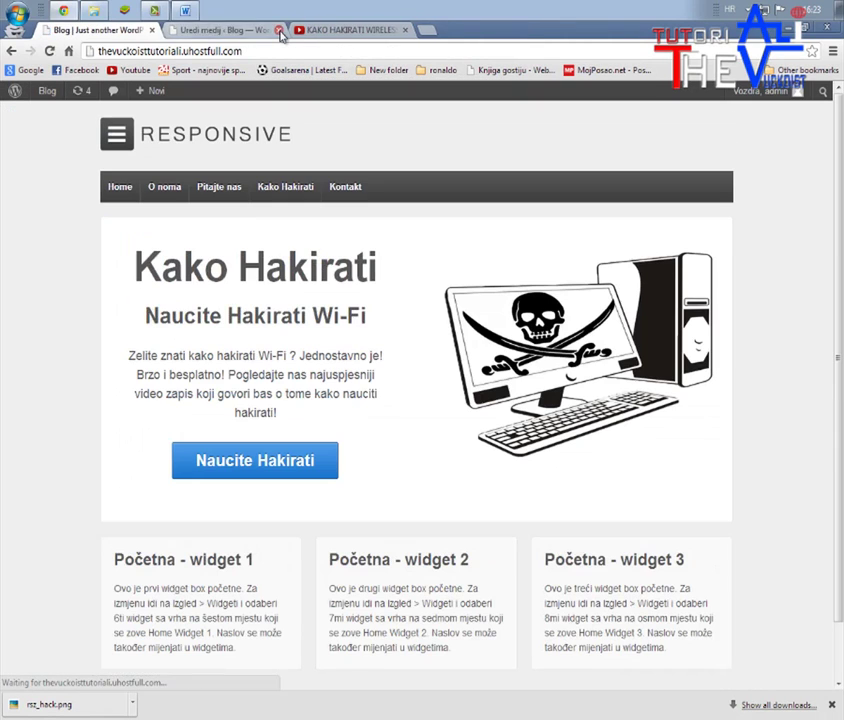
{"action": "left_click", "coordinate": [279, 30]}
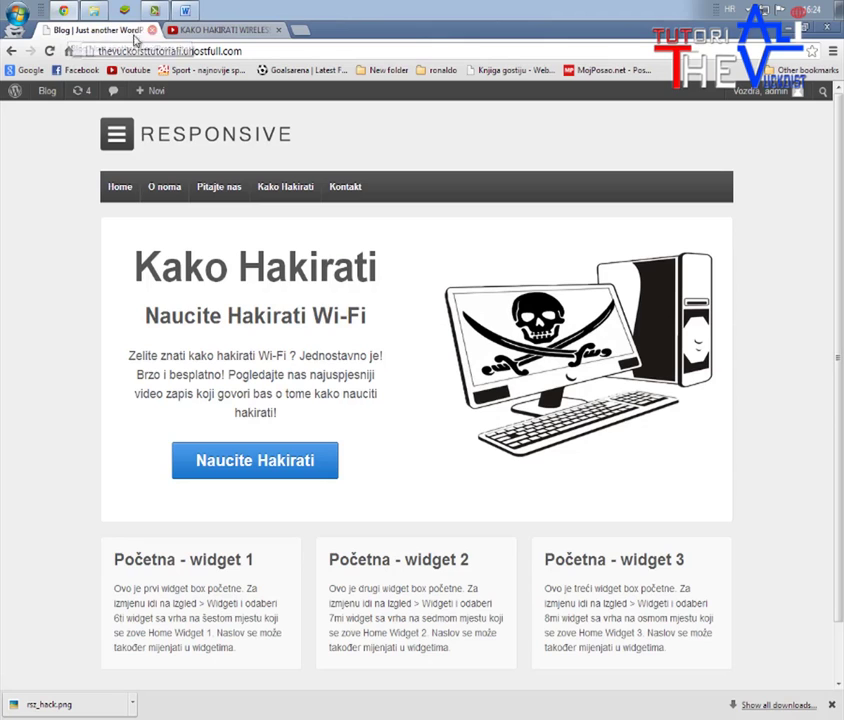
From Izgled > Teme, look at the header and menus pages, then open the Responsive customizer.
{"action": "mouse_move", "coordinate": [52, 93]}
{"action": "left_click", "coordinate": [57, 116]}
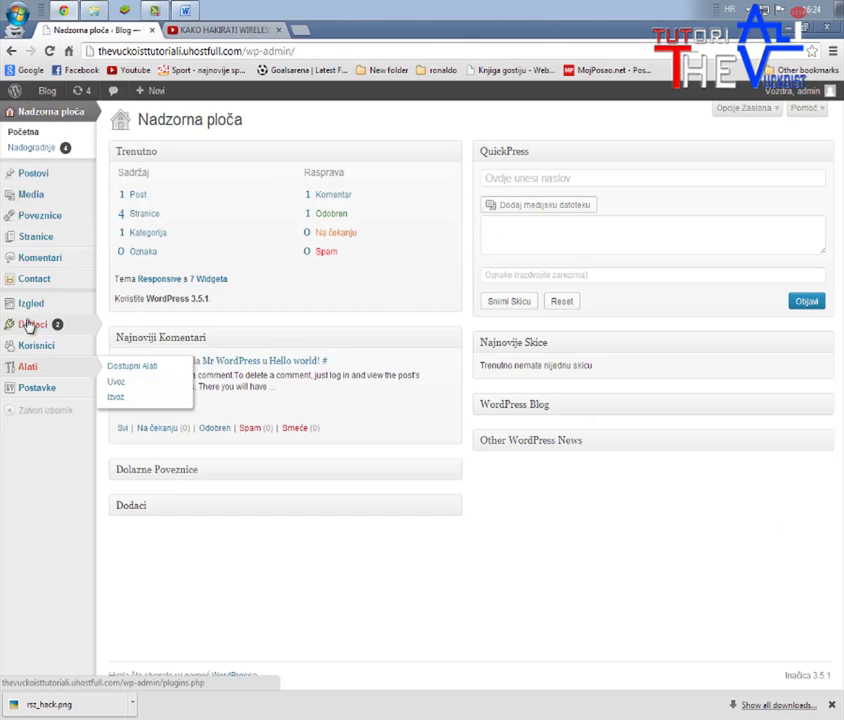
{"action": "mouse_move", "coordinate": [27, 308]}
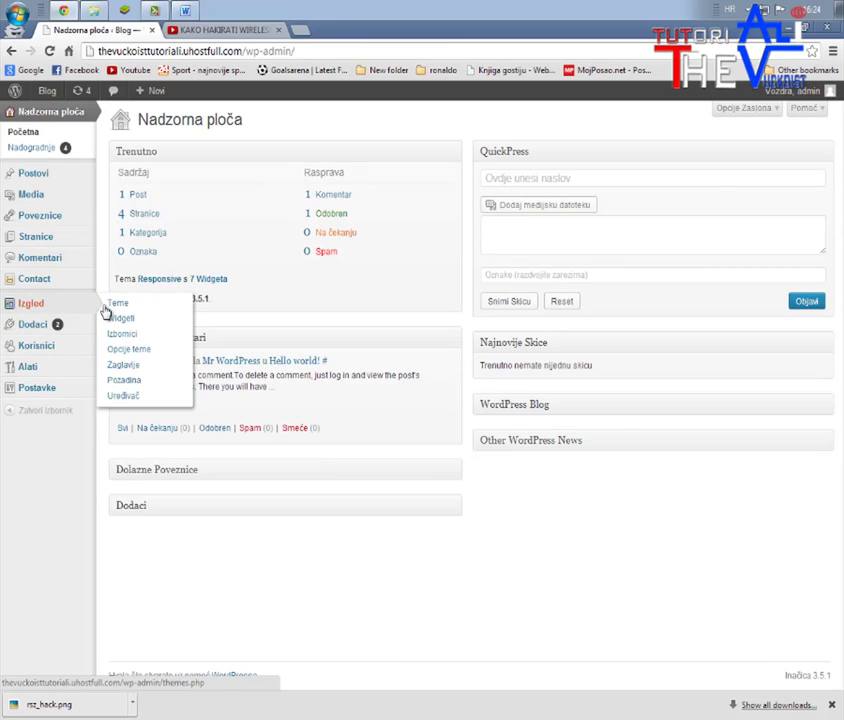
{"action": "left_click", "coordinate": [106, 304]}
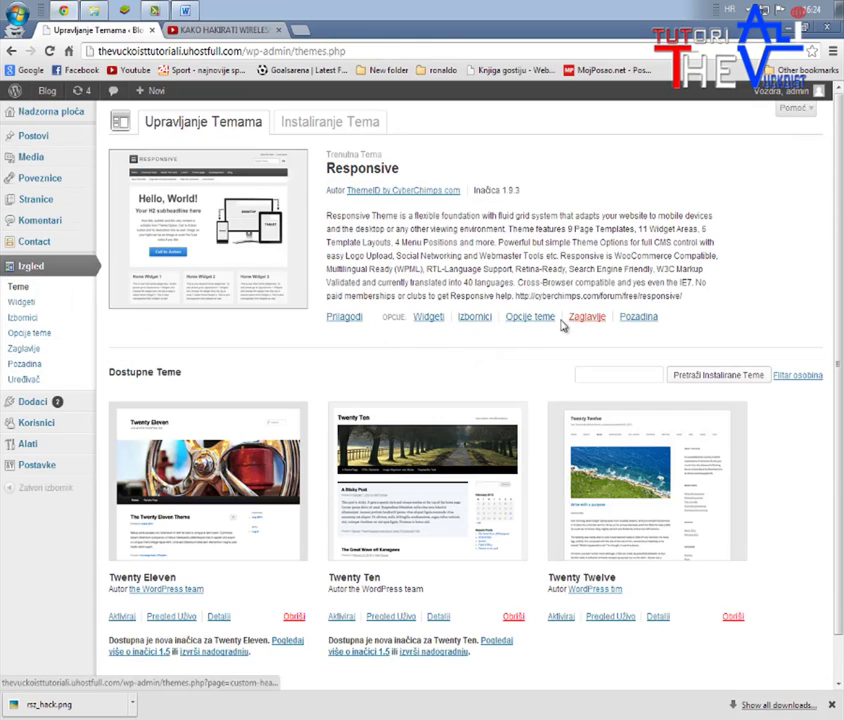
{"action": "left_click", "coordinate": [585, 320]}
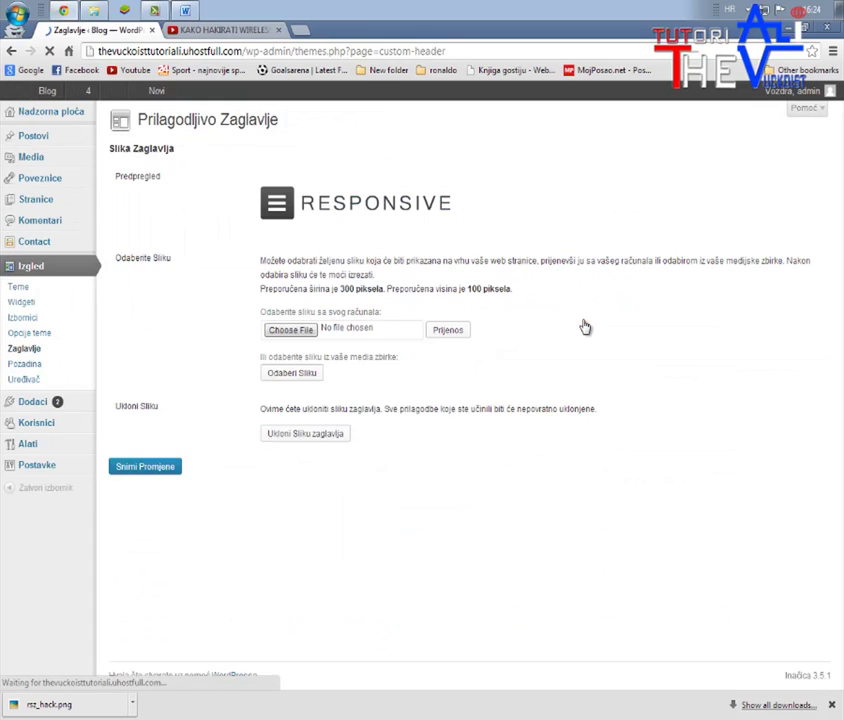
{"action": "left_click", "coordinate": [11, 50]}
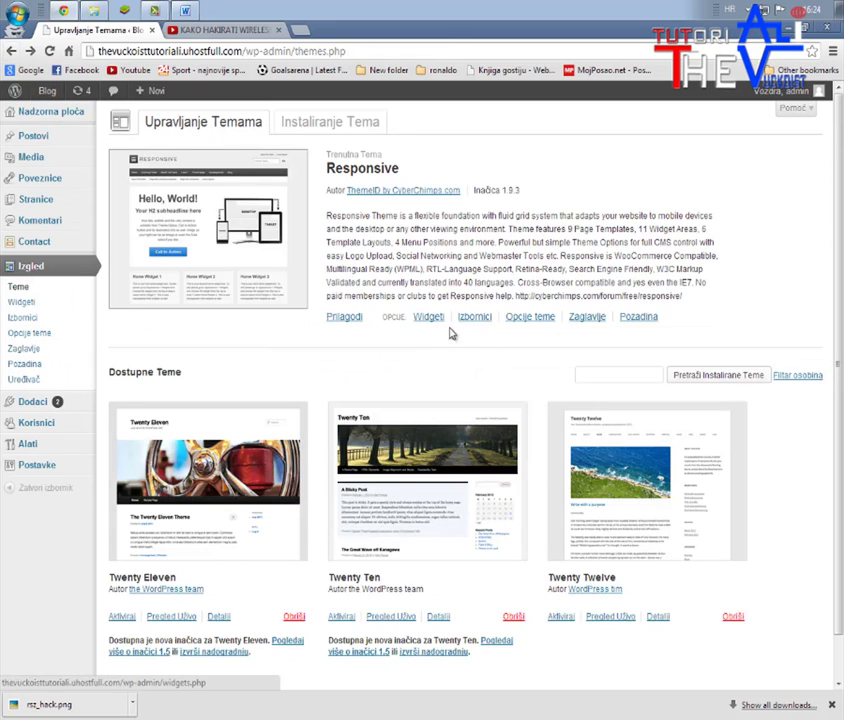
{"action": "left_click", "coordinate": [474, 316]}
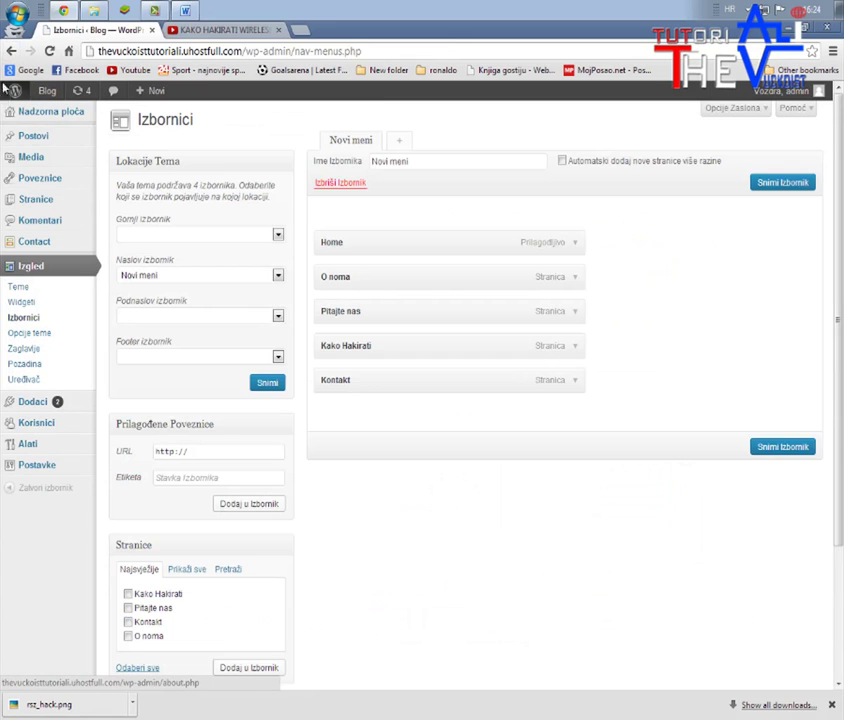
{"action": "left_click", "coordinate": [11, 50]}
{"action": "left_click", "coordinate": [345, 316]}
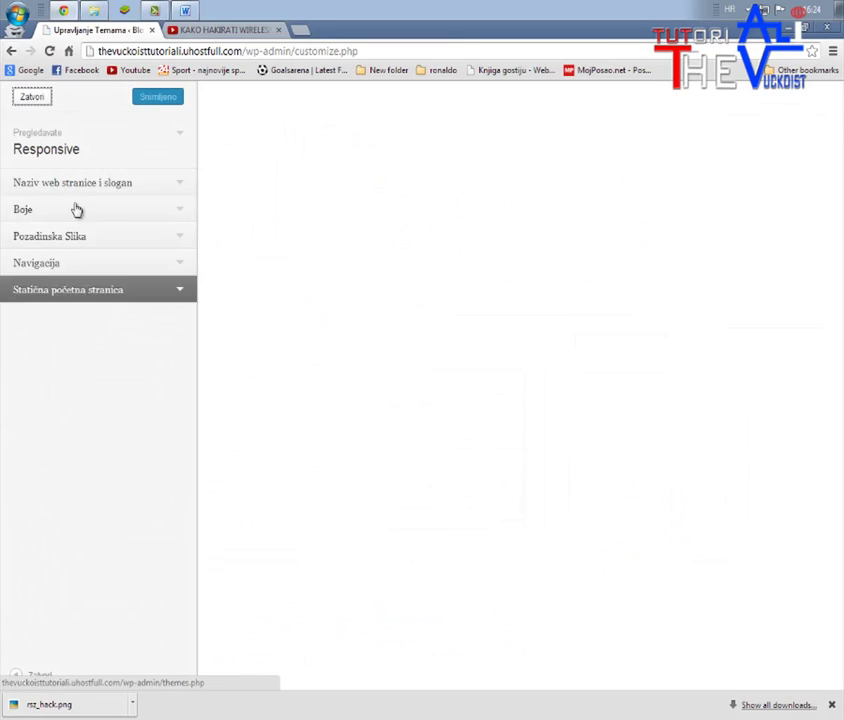
Change the site title from Blog to THEvuckoist and load the front page in a new tab.
{"action": "left_click", "coordinate": [118, 184]}
{"action": "left_click_drag", "start_coordinate": [66, 228], "coordinate": [3, 227]}
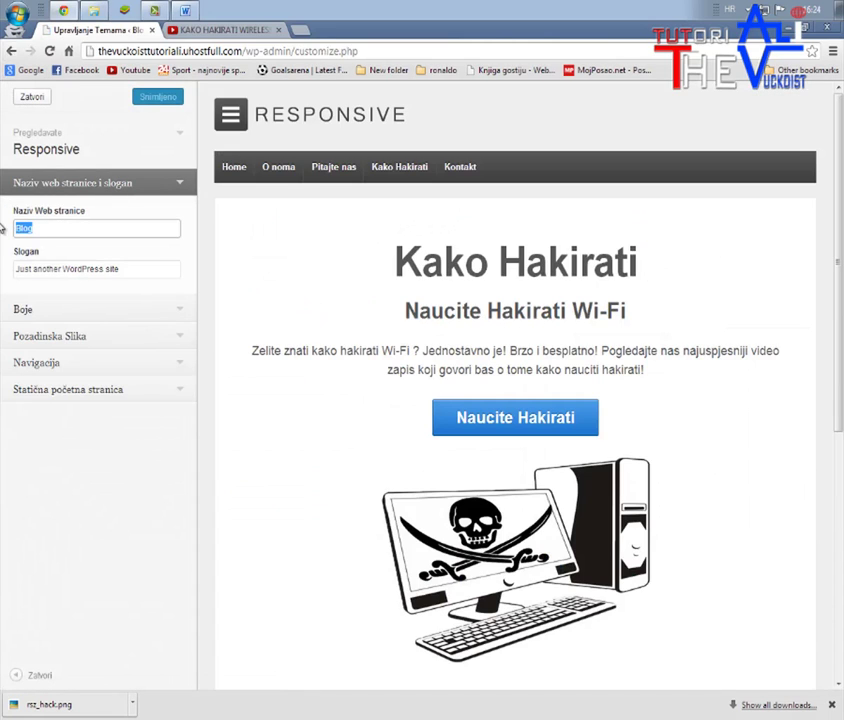
{"action": "type", "text": "THEvuckoist"}
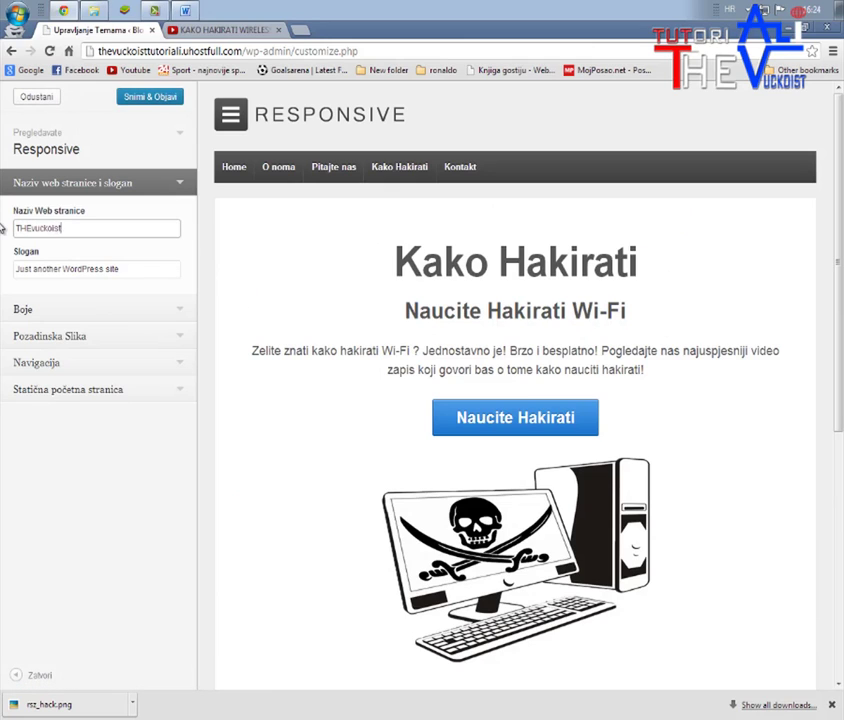
{"action": "left_click", "coordinate": [301, 30]}
{"action": "type", "text": "t"}
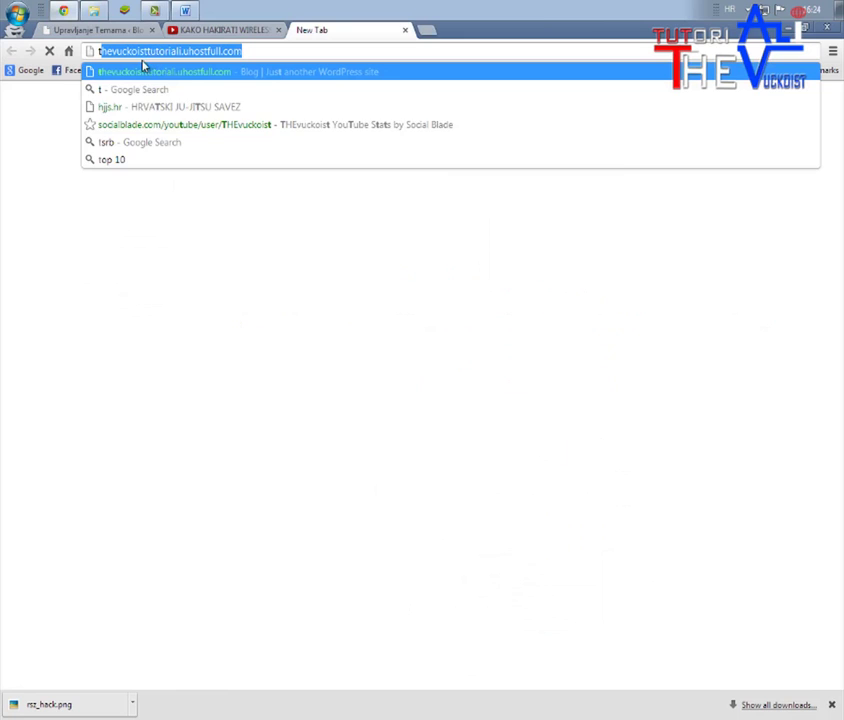
{"action": "key", "text": "Return"}
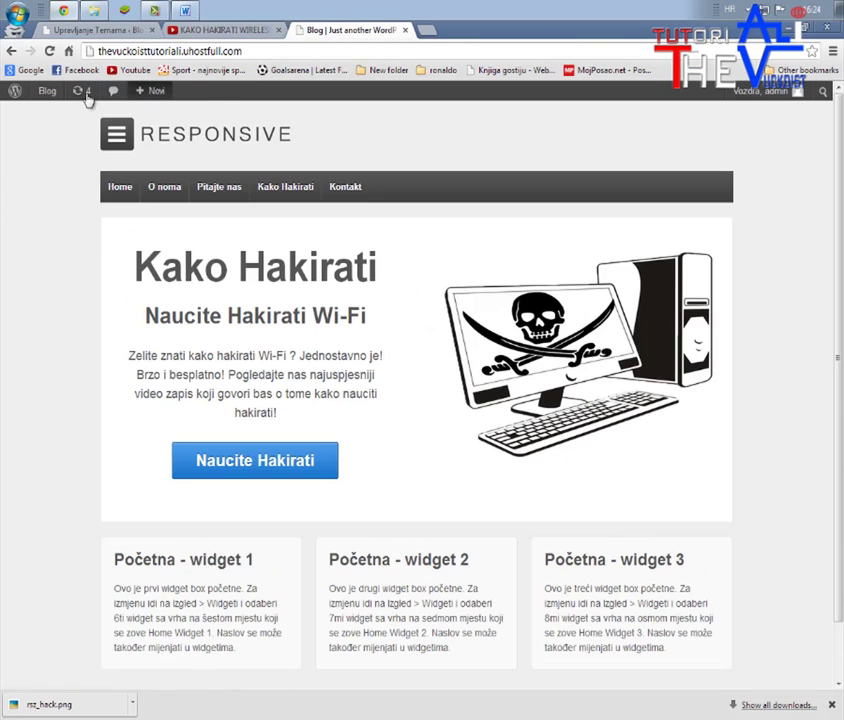
{"action": "mouse_move", "coordinate": [52, 97]}
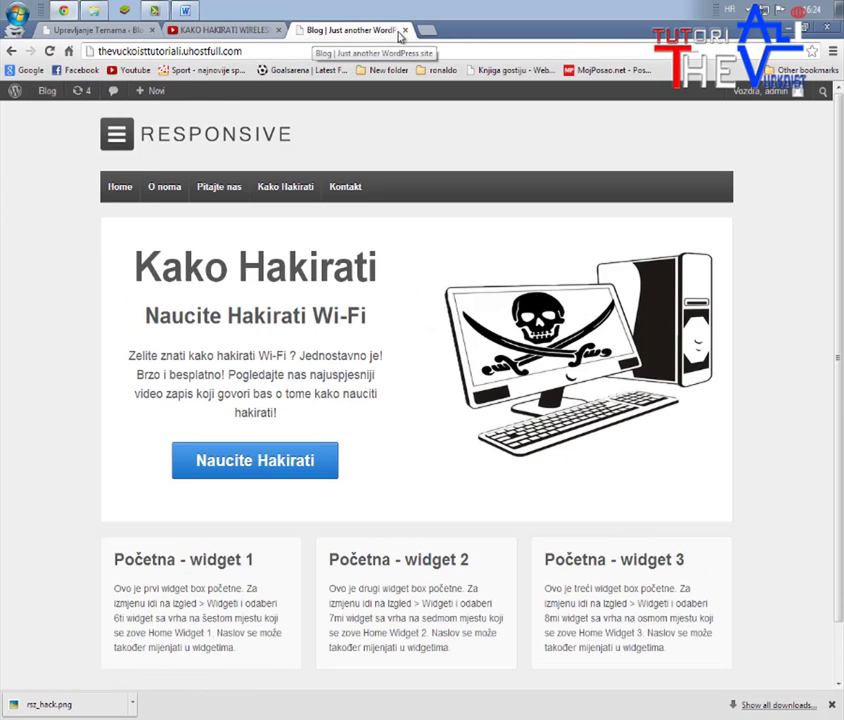
Set the tagline to Naucit Hakirat, save and publish, reload the site, and close the customizer.
{"action": "left_click", "coordinate": [95, 30]}
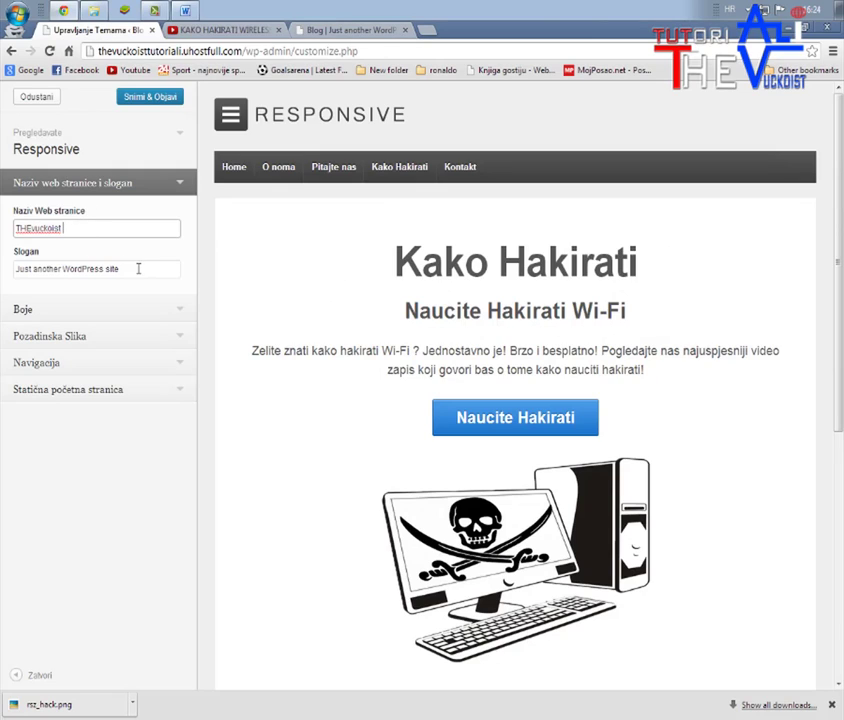
{"action": "left_click_drag", "start_coordinate": [138, 268], "coordinate": [3, 270]}
{"action": "type", "text": "Naucit Hakirat"}
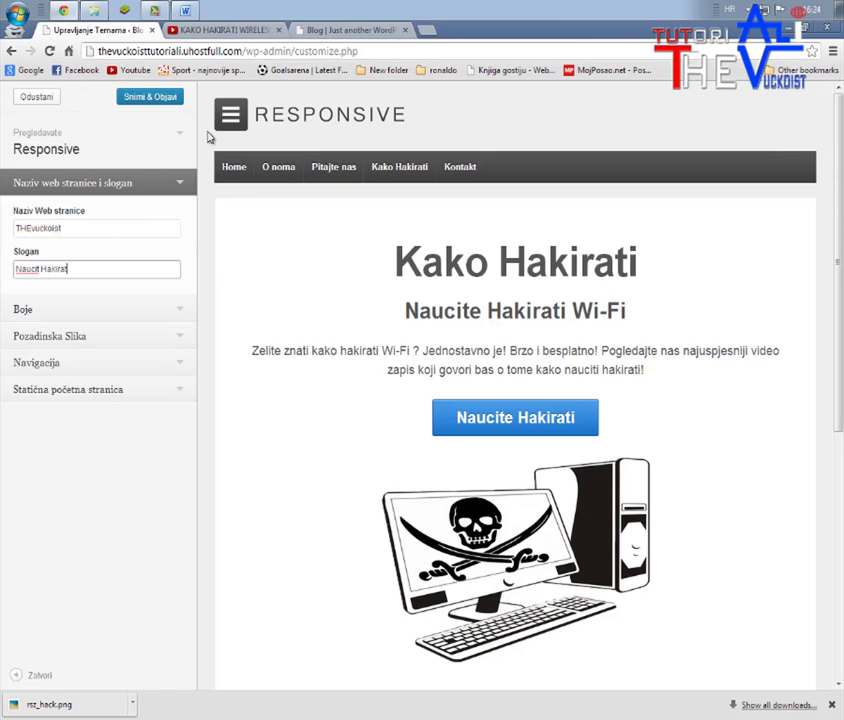
{"action": "left_click", "coordinate": [150, 97]}
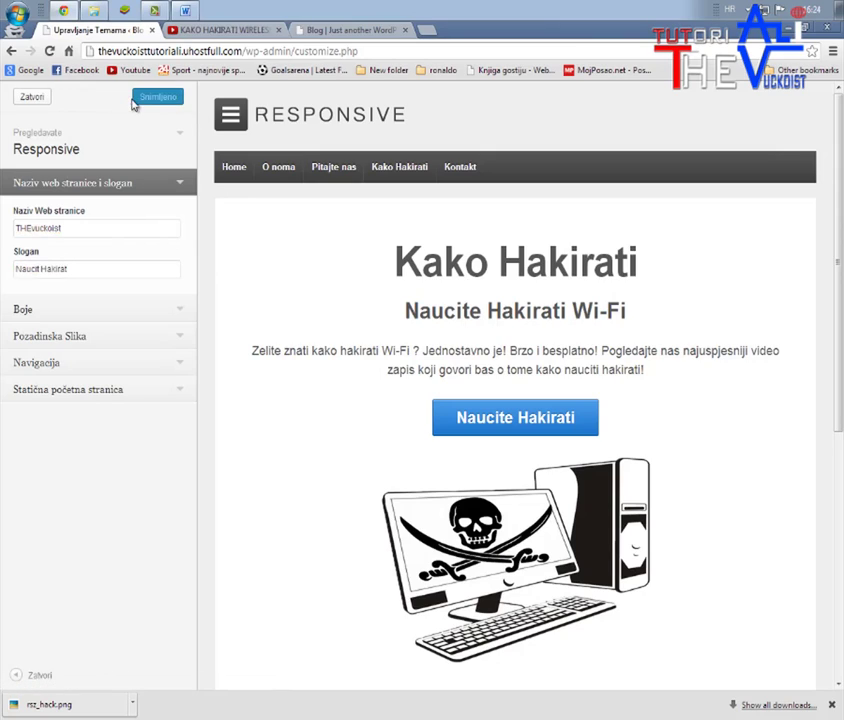
{"action": "left_click", "coordinate": [350, 30]}
{"action": "left_click", "coordinate": [48, 50]}
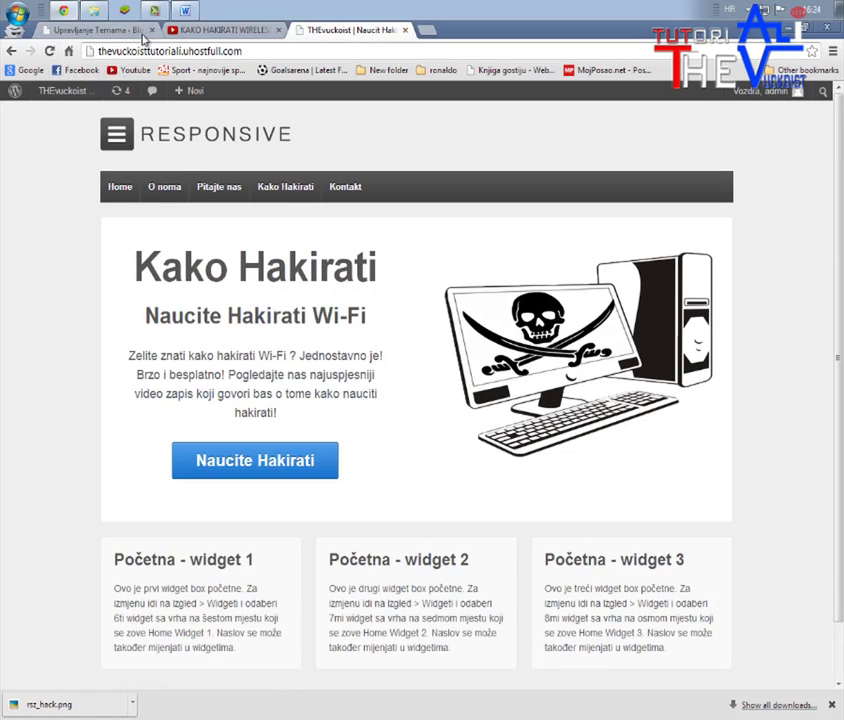
{"action": "left_click", "coordinate": [110, 30]}
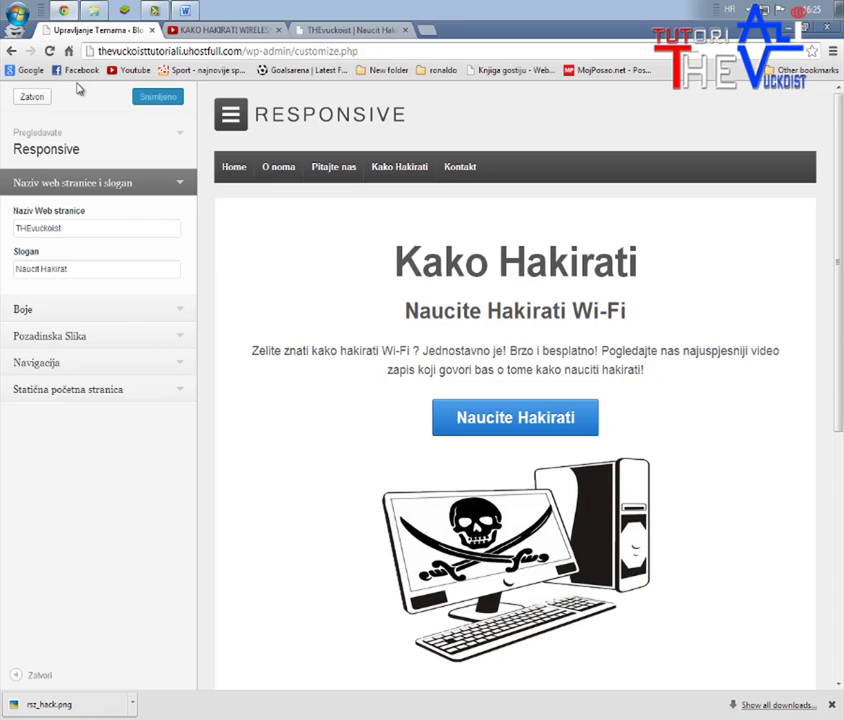
{"action": "left_click", "coordinate": [151, 31]}
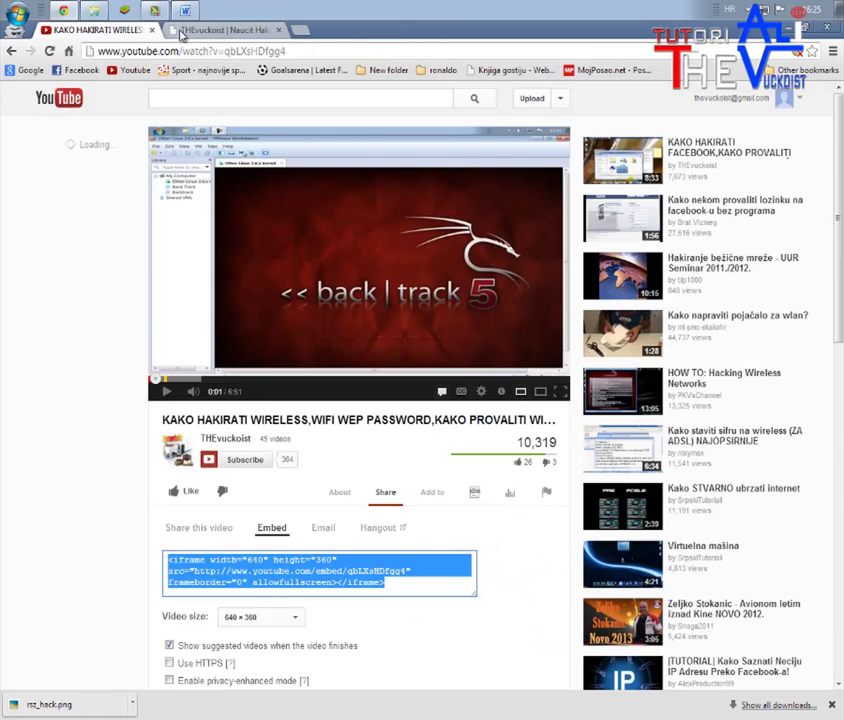
{"action": "left_click", "coordinate": [180, 31]}
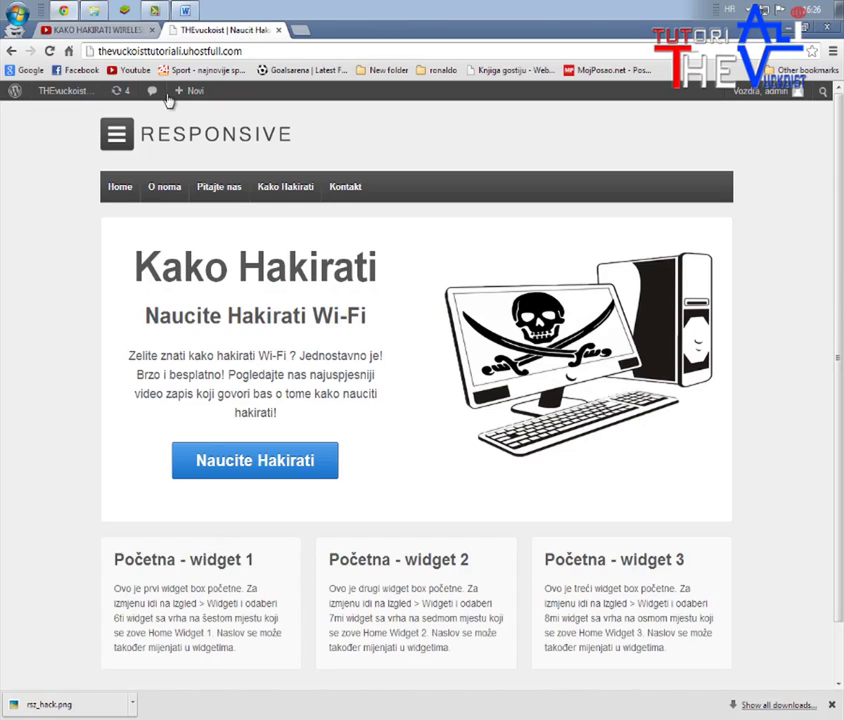
Go from the dashboard to the Izgled > Widgeti page.
{"action": "left_click", "coordinate": [68, 116]}
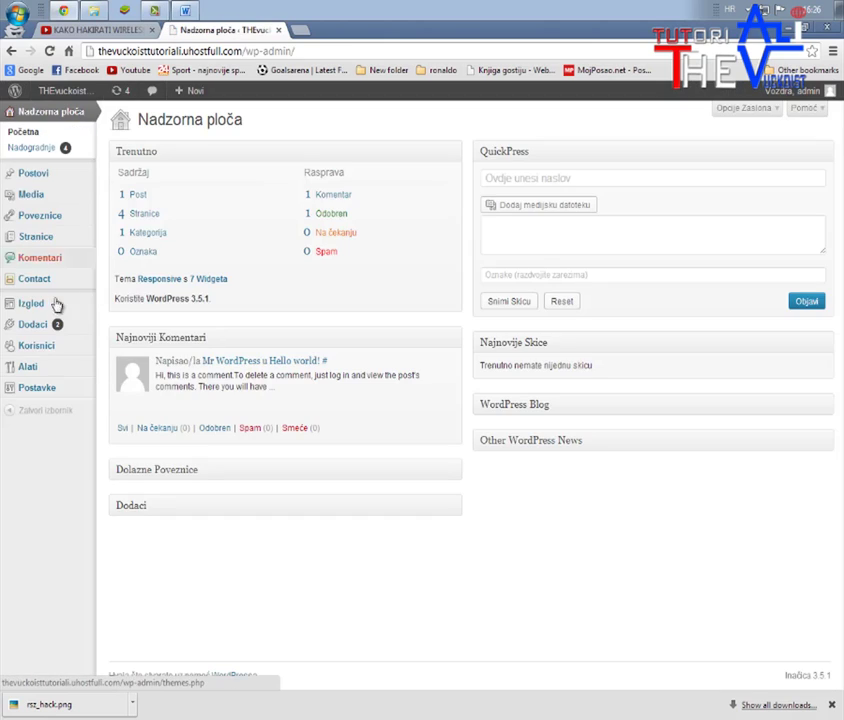
{"action": "mouse_move", "coordinate": [44, 310]}
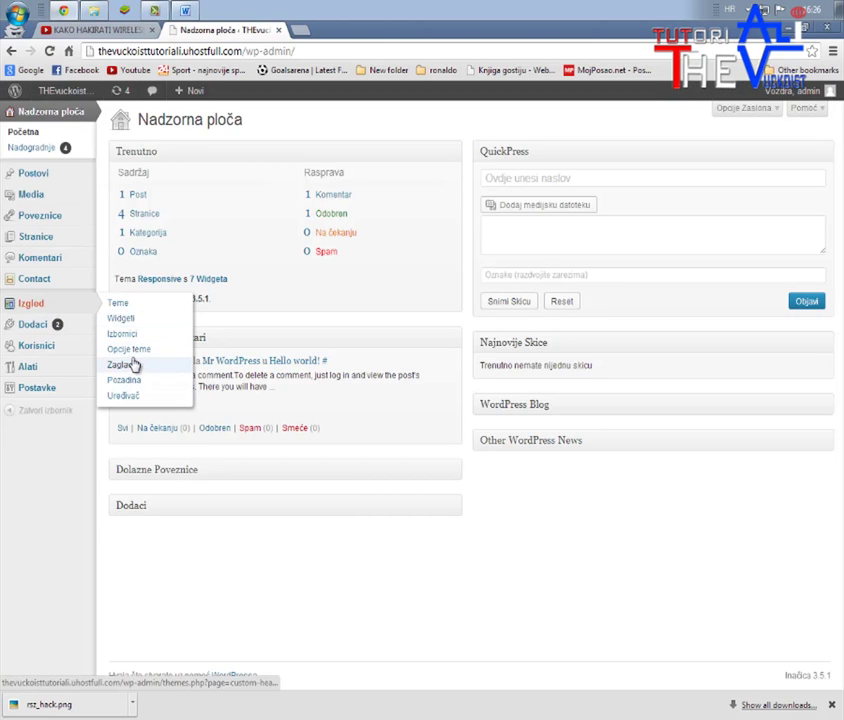
{"action": "left_click", "coordinate": [126, 320]}
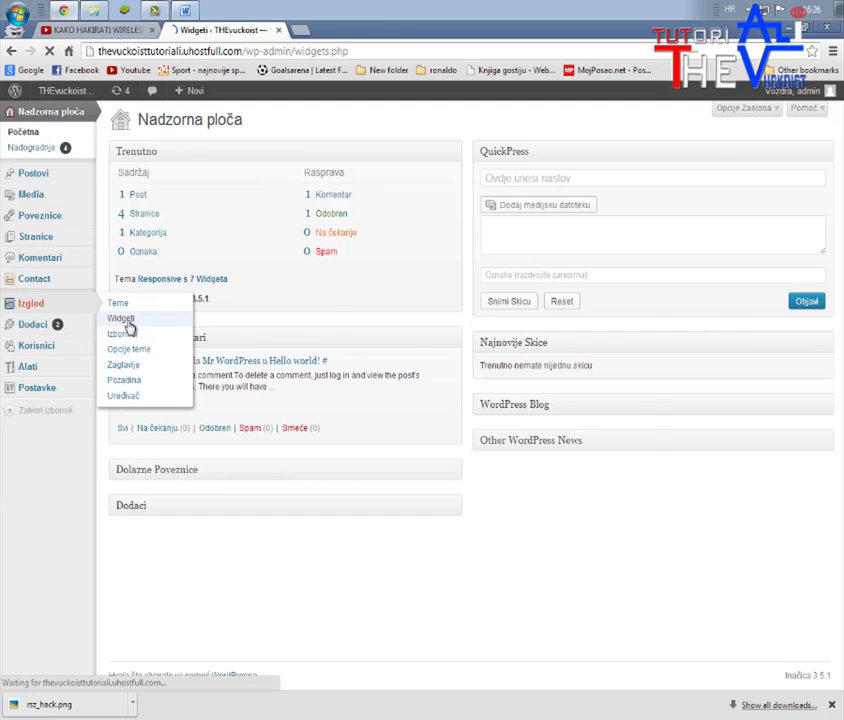
{"action": "scroll", "coordinate": [665, 445], "scroll_direction": "down", "scroll_amount": 3}
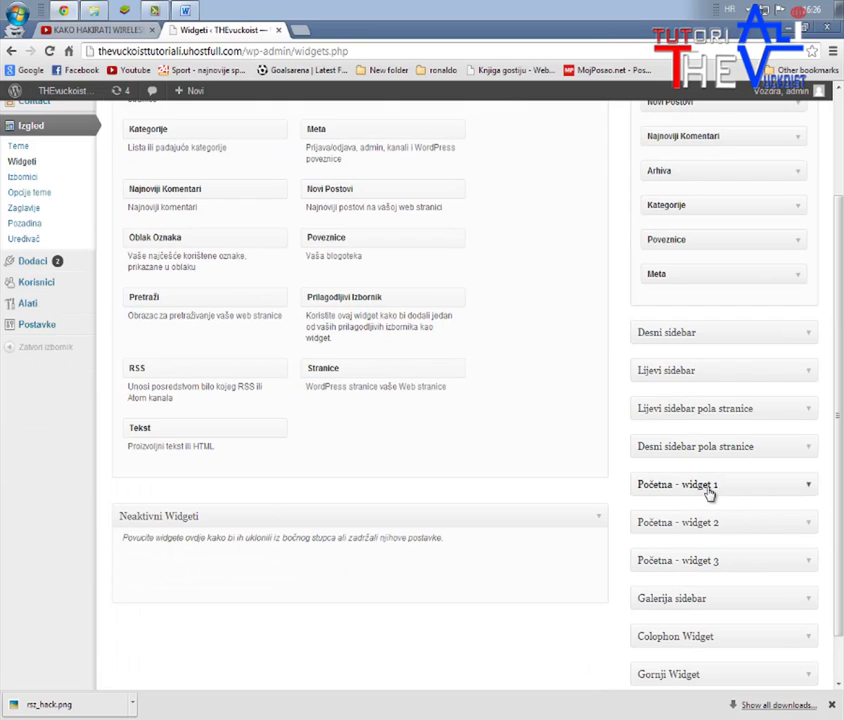
Search Dodaci > Dodaj Novi for plugins matching 'black'.
{"action": "mouse_move", "coordinate": [11, 265]}
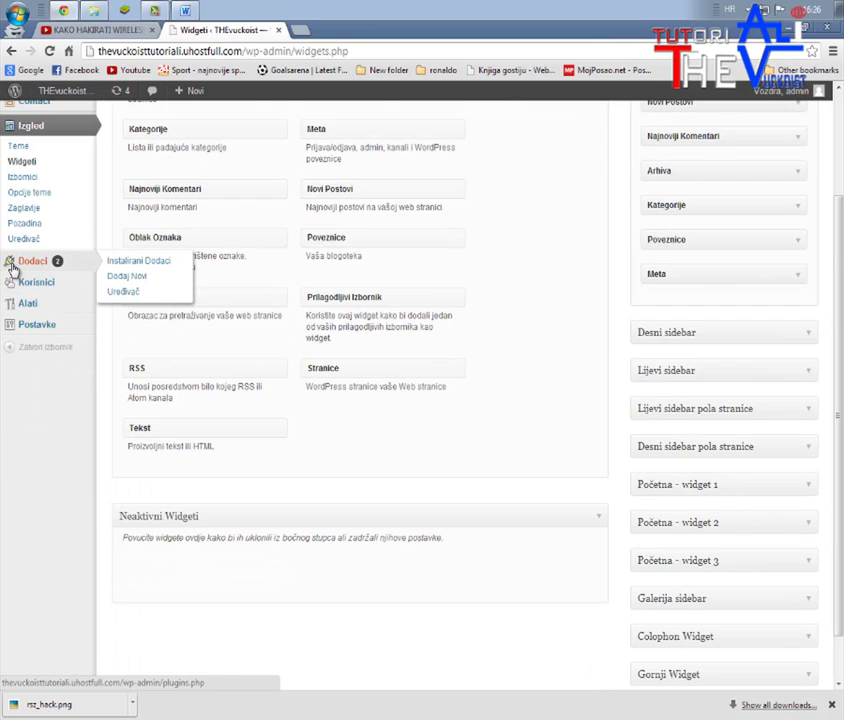
{"action": "left_click", "coordinate": [134, 263]}
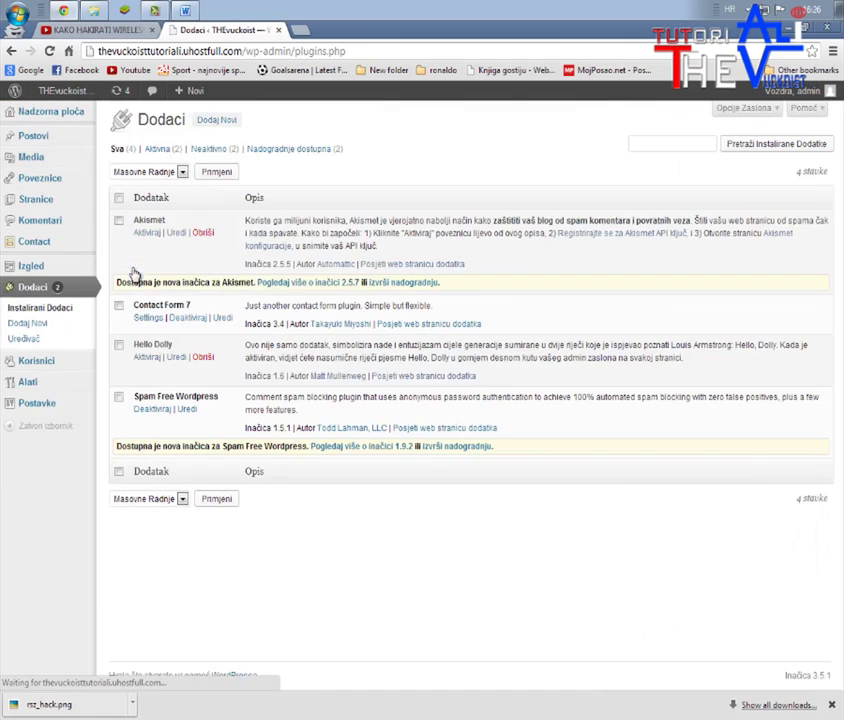
{"action": "left_click", "coordinate": [222, 123]}
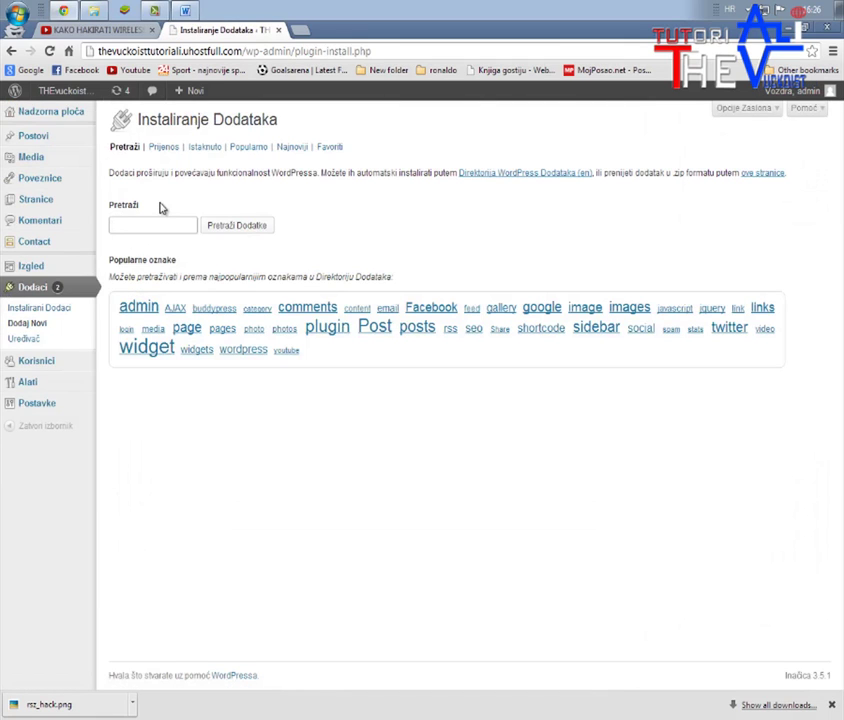
{"action": "type", "text": "black"}
{"action": "key", "text": "Return"}
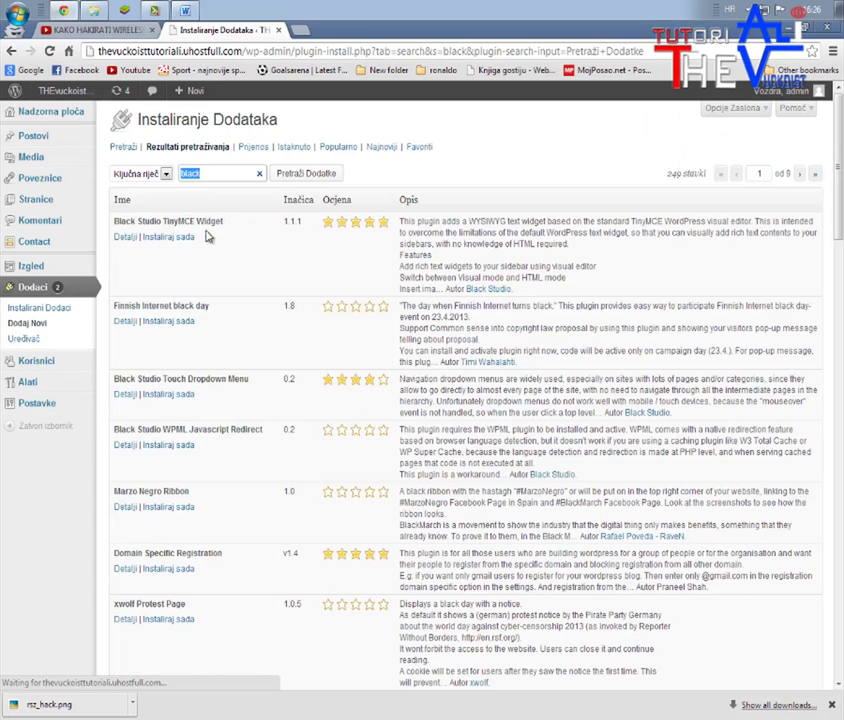
Install and activate Black Studio TinyMCE Widget, then go to the Widgets page.
{"action": "left_click", "coordinate": [155, 238]}
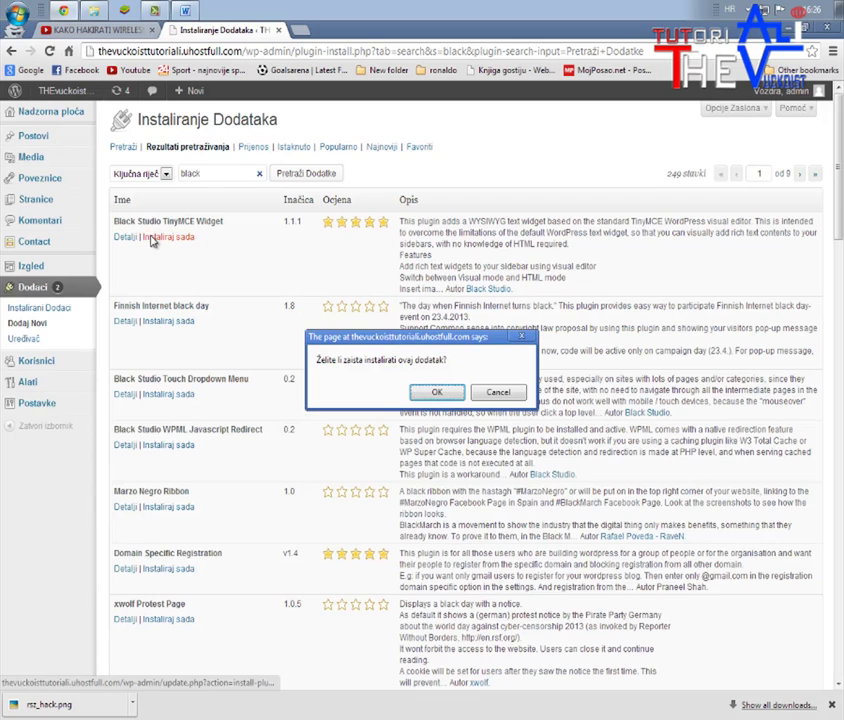
{"action": "left_click", "coordinate": [432, 393]}
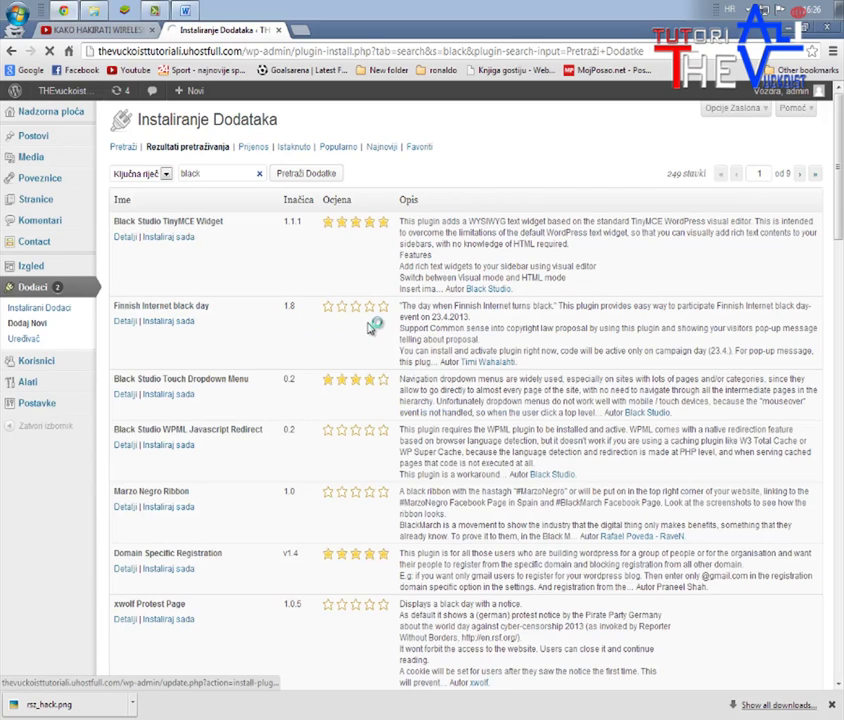
{"action": "left_click", "coordinate": [155, 228]}
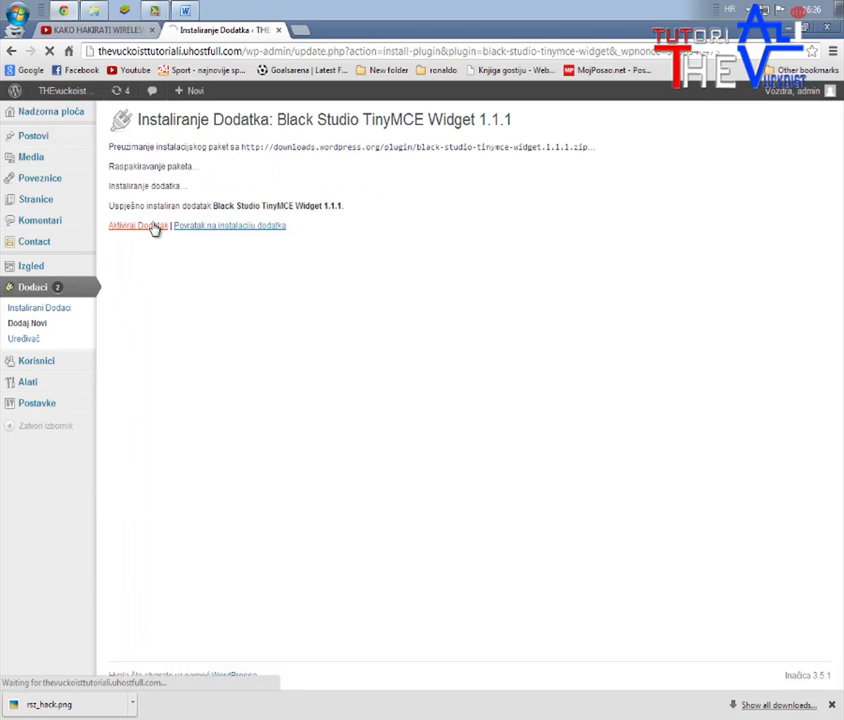
{"action": "mouse_move", "coordinate": [42, 272]}
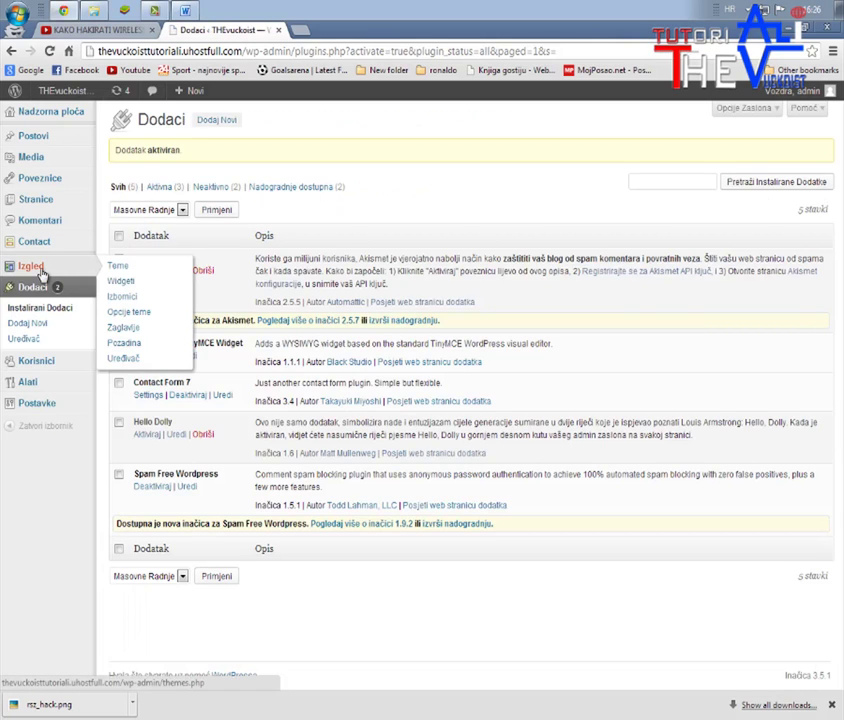
{"action": "left_click", "coordinate": [125, 283]}
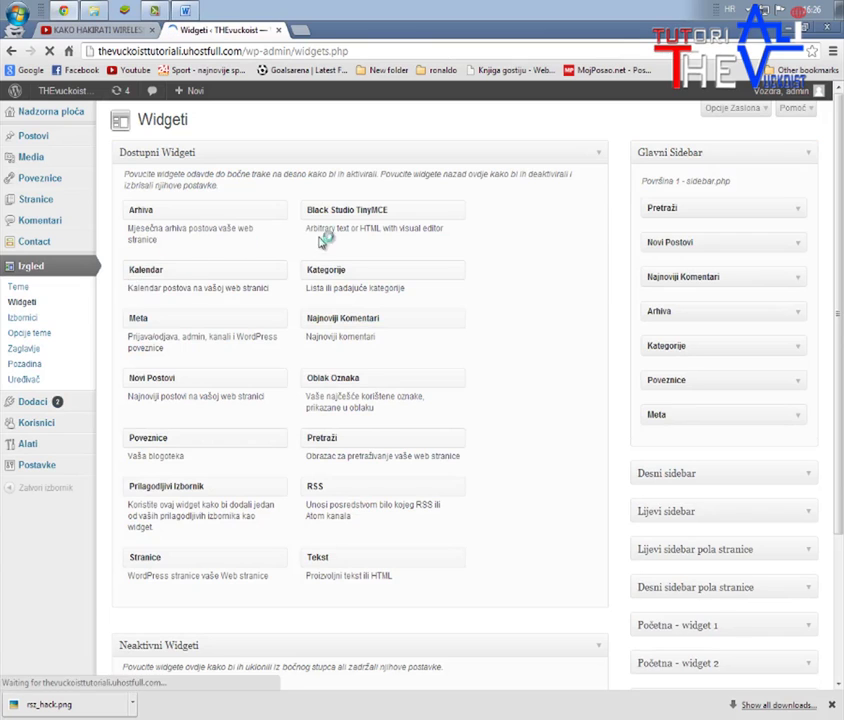
Place a Black Studio TinyMCE widget into the expanded Početna - widget 1 area.
{"action": "scroll", "coordinate": [641, 430], "scroll_direction": "down", "scroll_amount": 1}
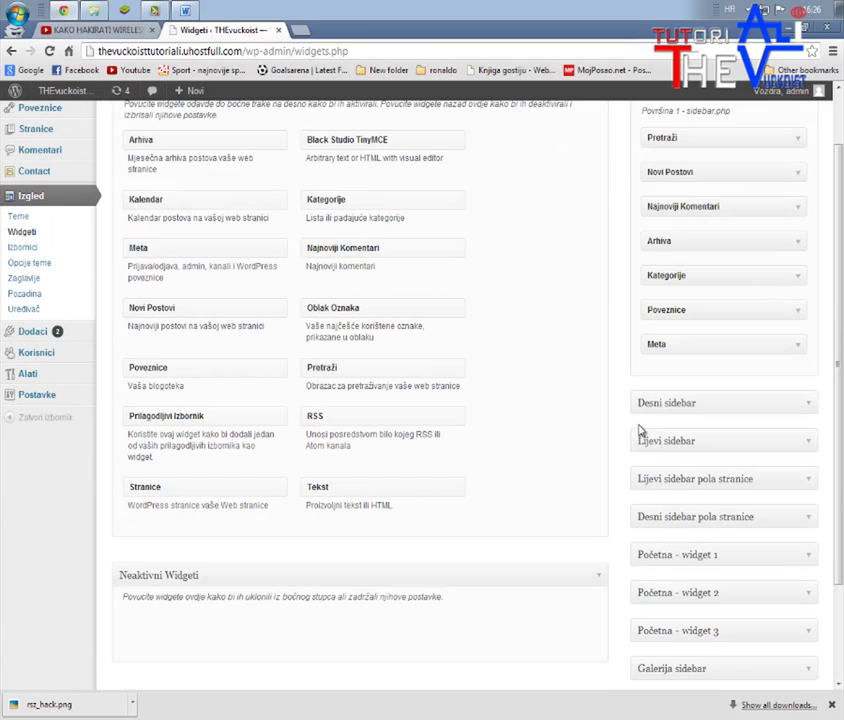
{"action": "left_click", "coordinate": [712, 556]}
{"action": "scroll", "coordinate": [482, 279], "scroll_direction": "up", "scroll_amount": 1}
{"action": "left_click_drag", "start_coordinate": [386, 211], "coordinate": [722, 580]}
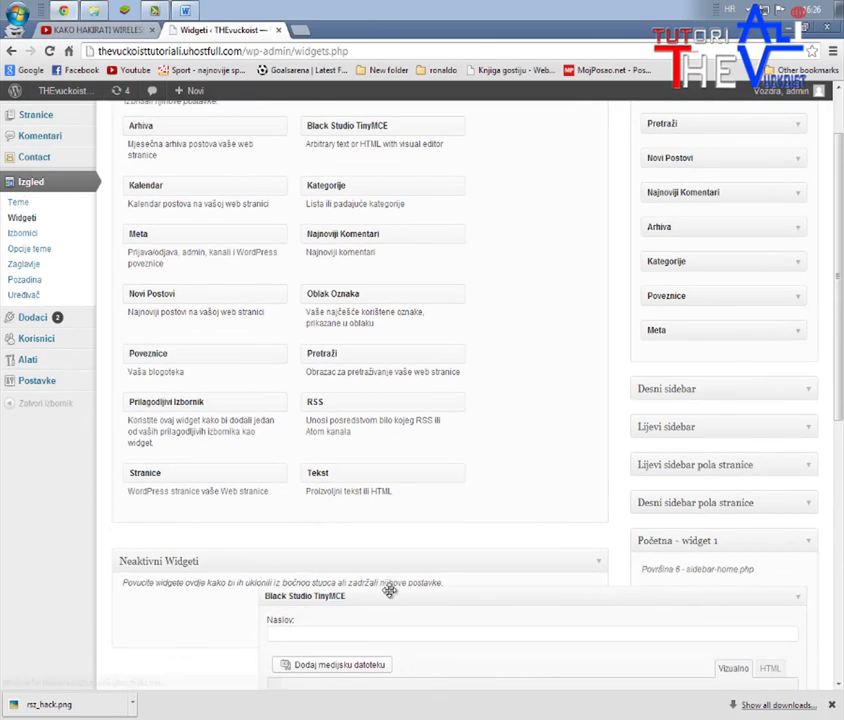
Title the widget 'Pratite nas' with body 'Pratite nas na usluzi YouTube i na Facebook-u!'.
{"action": "scroll", "coordinate": [389, 591], "scroll_direction": "down", "scroll_amount": 1}
{"action": "left_click", "coordinate": [355, 561]}
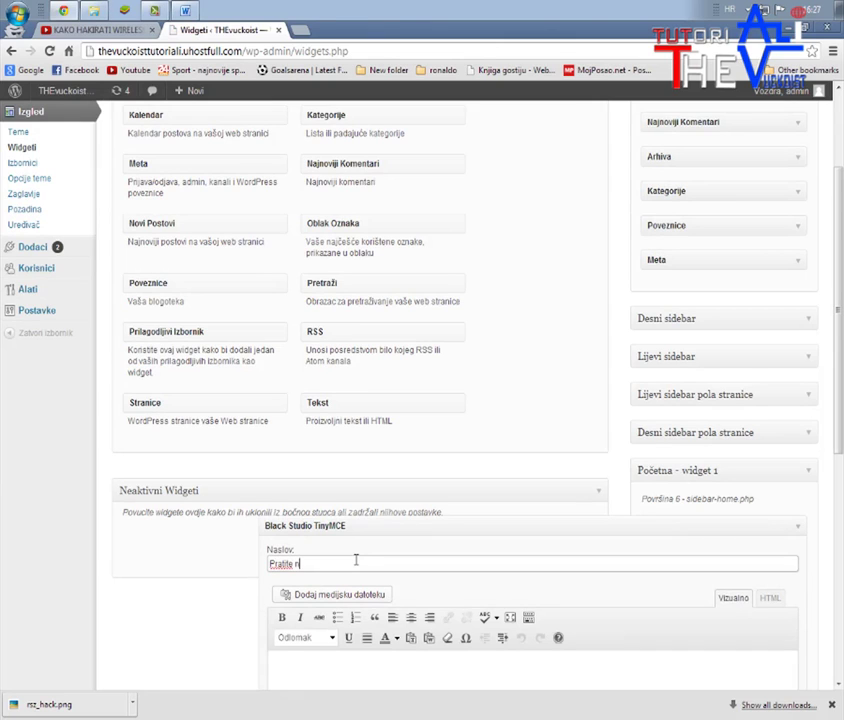
{"action": "scroll", "coordinate": [367, 580], "scroll_direction": "down", "scroll_amount": 2}
{"action": "left_click", "coordinate": [320, 504]}
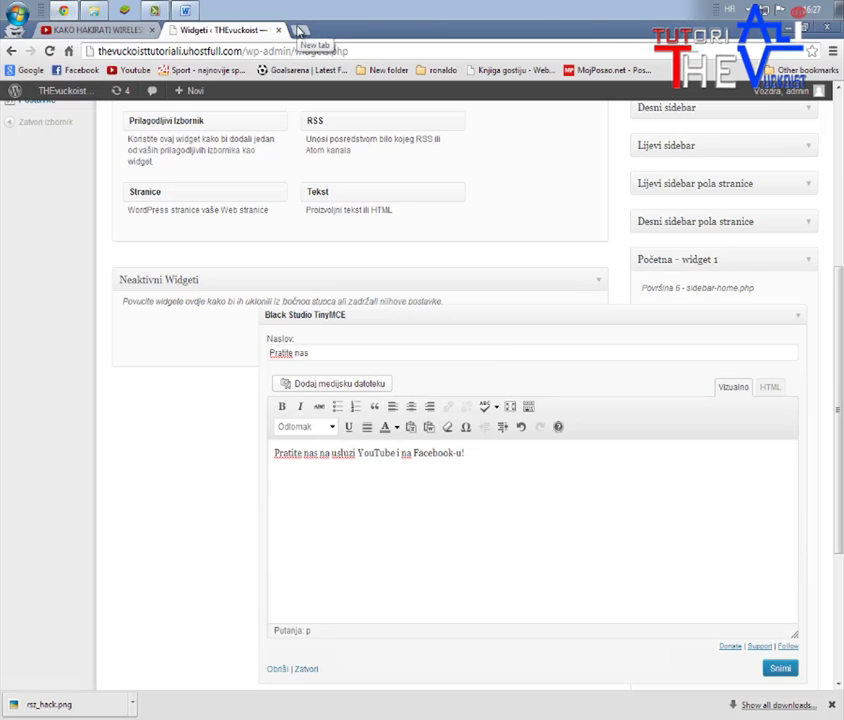
{"action": "left_click", "coordinate": [298, 33]}
Google 'free icons' and open the Icon Archive result.
{"action": "left_click", "coordinate": [18, 70]}
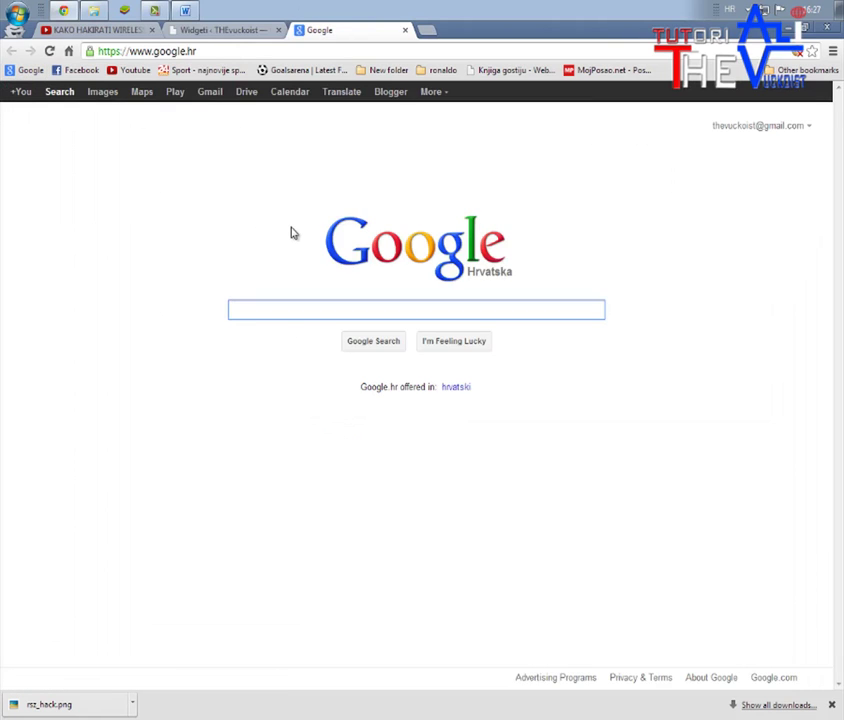
{"action": "type", "text": "free "}
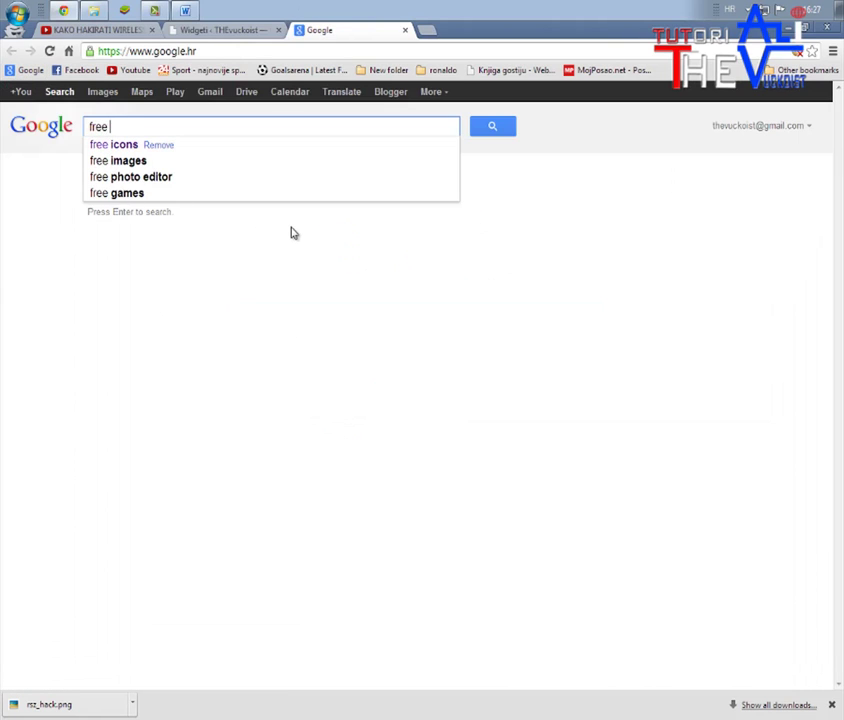
{"action": "type", "text": "icons"}
{"action": "key", "text": "Return"}
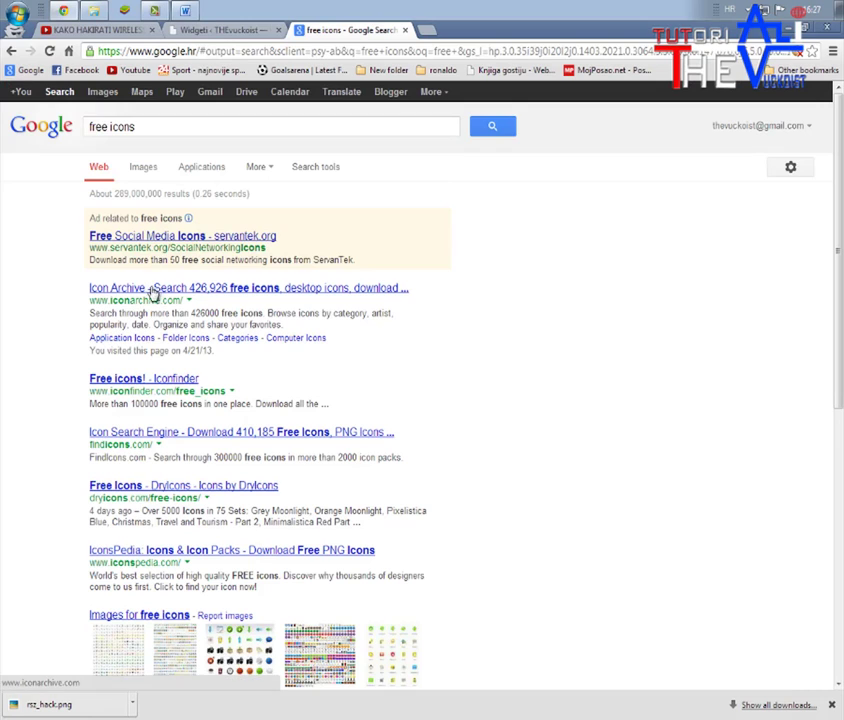
{"action": "left_click", "coordinate": [152, 290]}
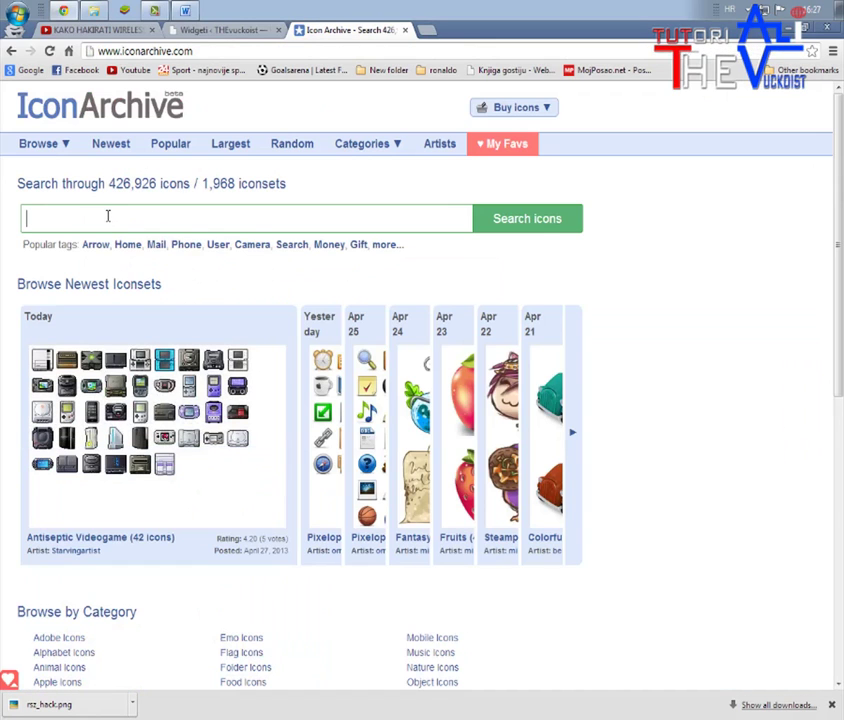
Search IconArchive for 'follow me', then replace the query with 'youtube' and browse the results.
{"action": "left_click", "coordinate": [108, 216]}
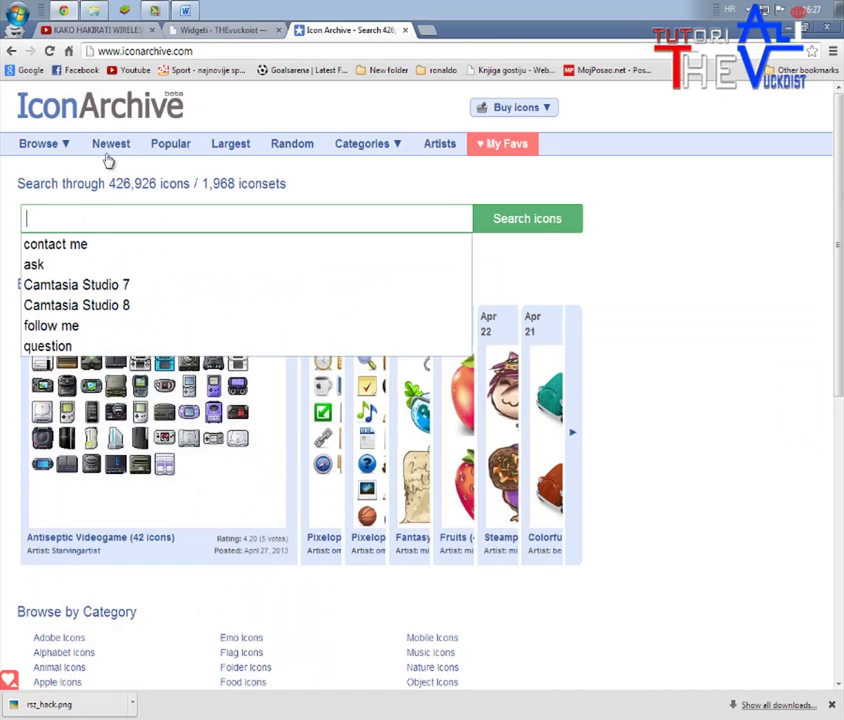
{"action": "left_click", "coordinate": [51, 326]}
{"action": "left_click", "coordinate": [490, 232]}
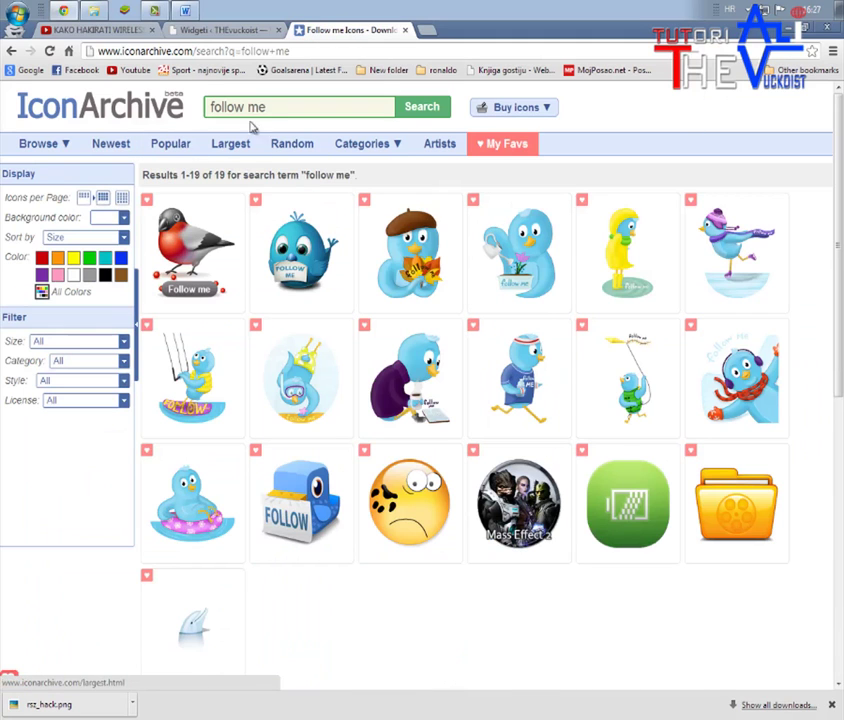
{"action": "left_click_drag", "start_coordinate": [266, 107], "coordinate": [153, 113]}
{"action": "type", "text": "youtube"}
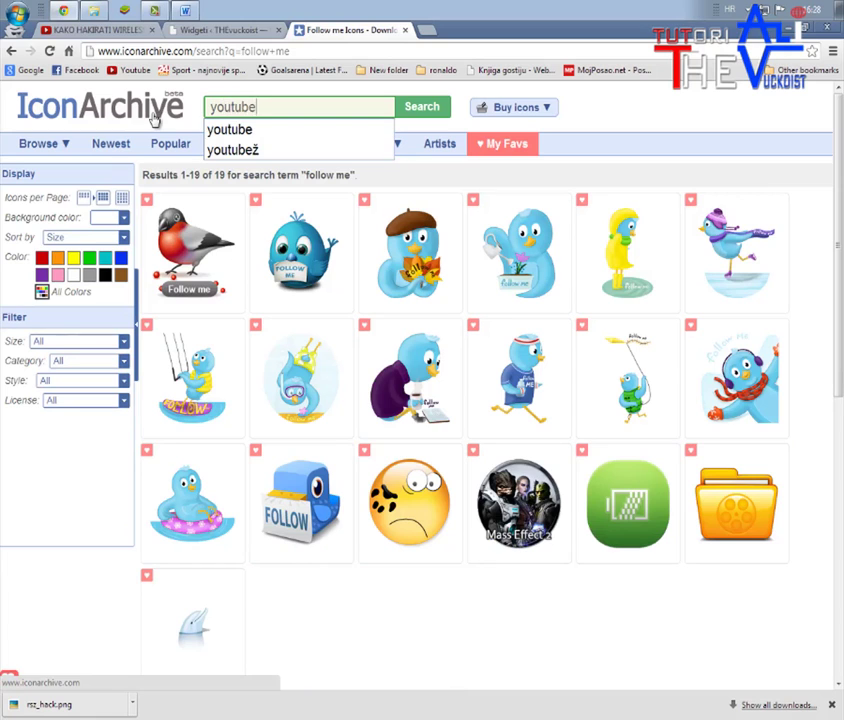
{"action": "key", "text": "Return"}
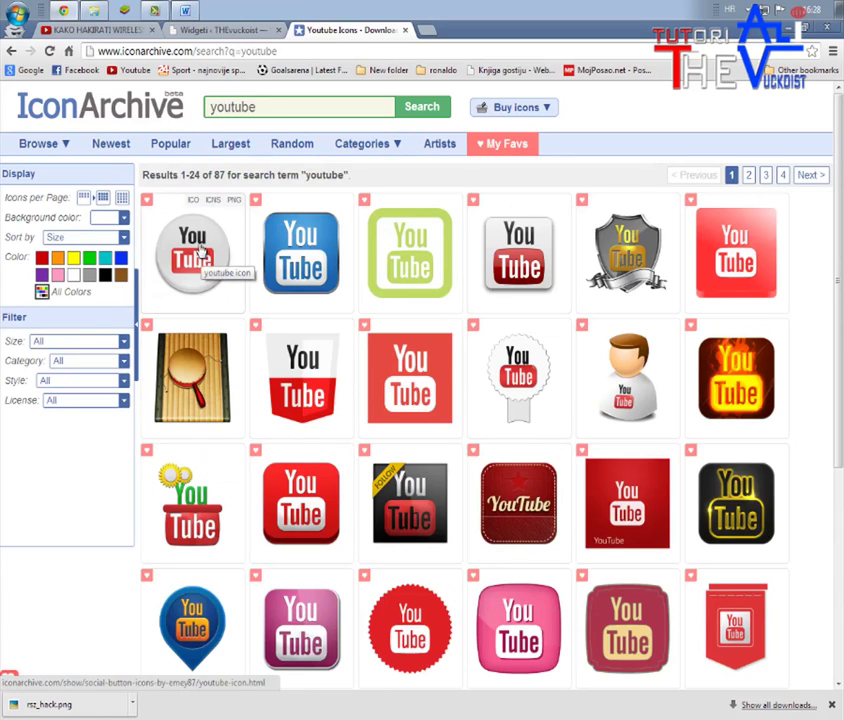
{"action": "scroll", "coordinate": [197, 253], "scroll_direction": "down", "scroll_amount": 3}
{"action": "scroll", "coordinate": [433, 354], "scroll_direction": "up", "scroll_amount": 3}
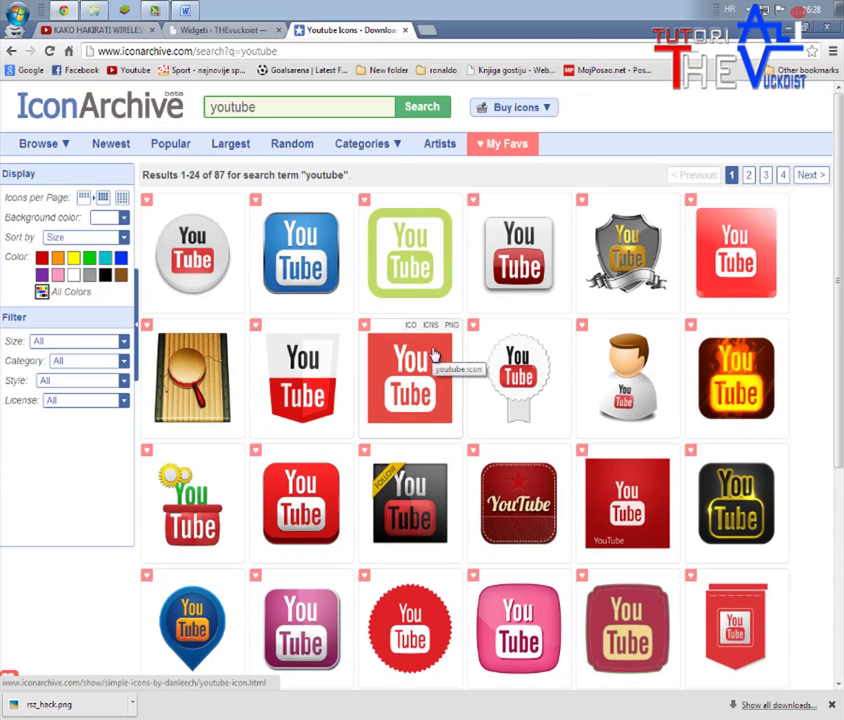
Open the gold shield YouTube icon's 128x128 PNG and start saving the image to disk.
{"action": "left_click", "coordinate": [625, 243]}
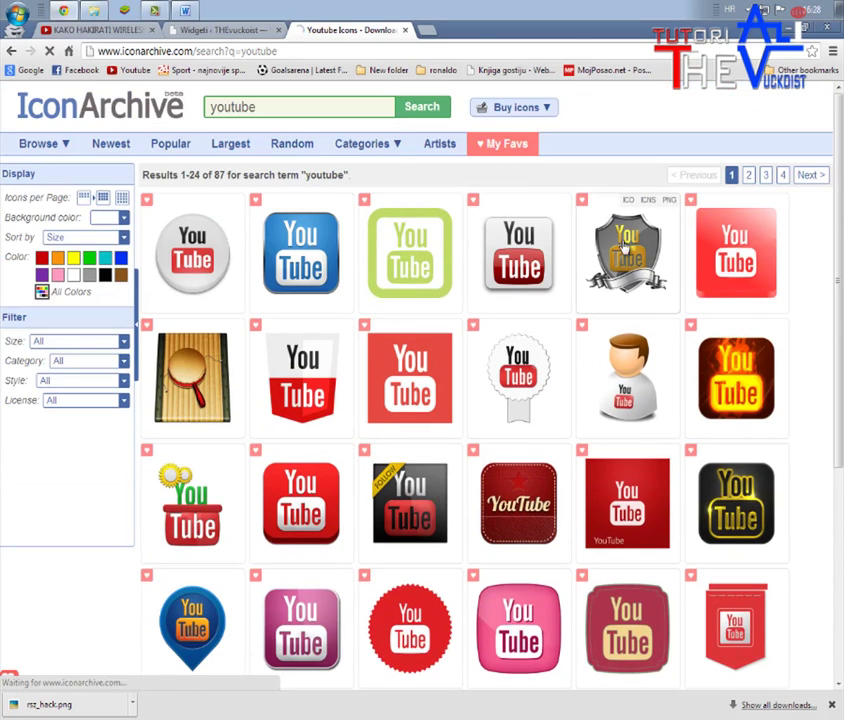
{"action": "scroll", "coordinate": [292, 440], "scroll_direction": "down", "scroll_amount": 3}
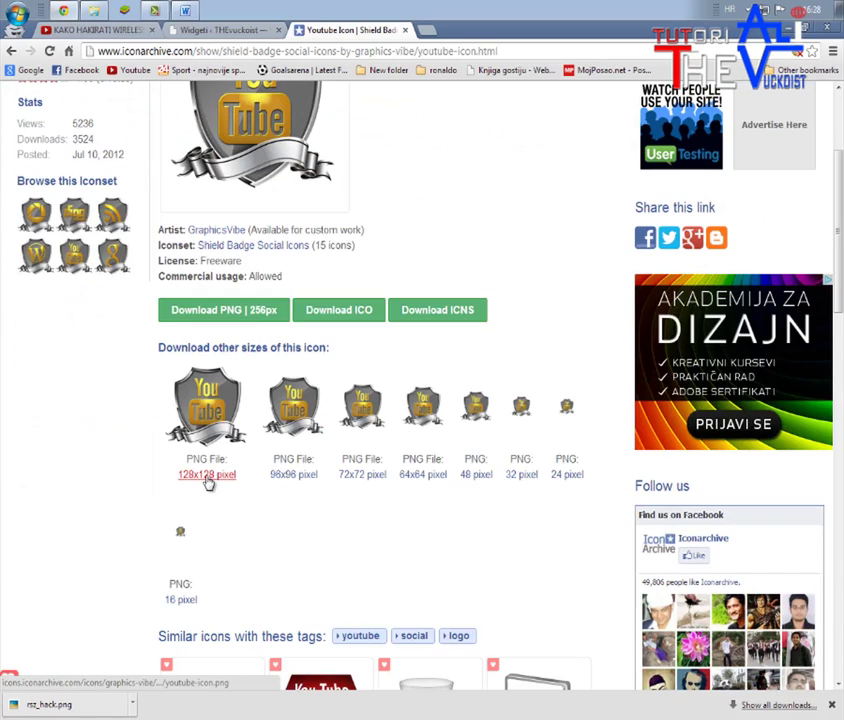
{"action": "left_click", "coordinate": [207, 476]}
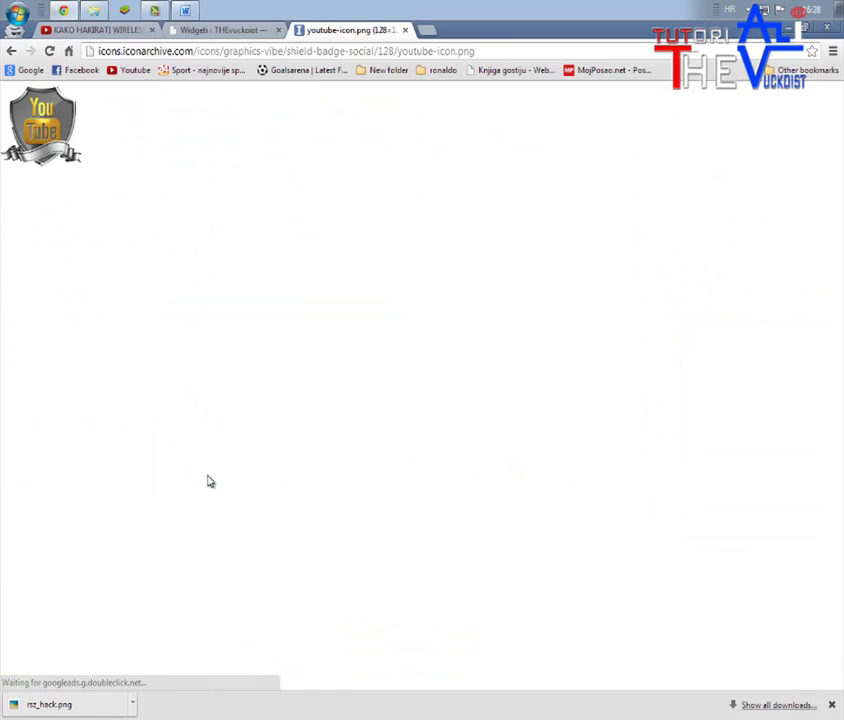
{"action": "right_click", "coordinate": [44, 132]}
{"action": "left_click", "coordinate": [55, 140]}
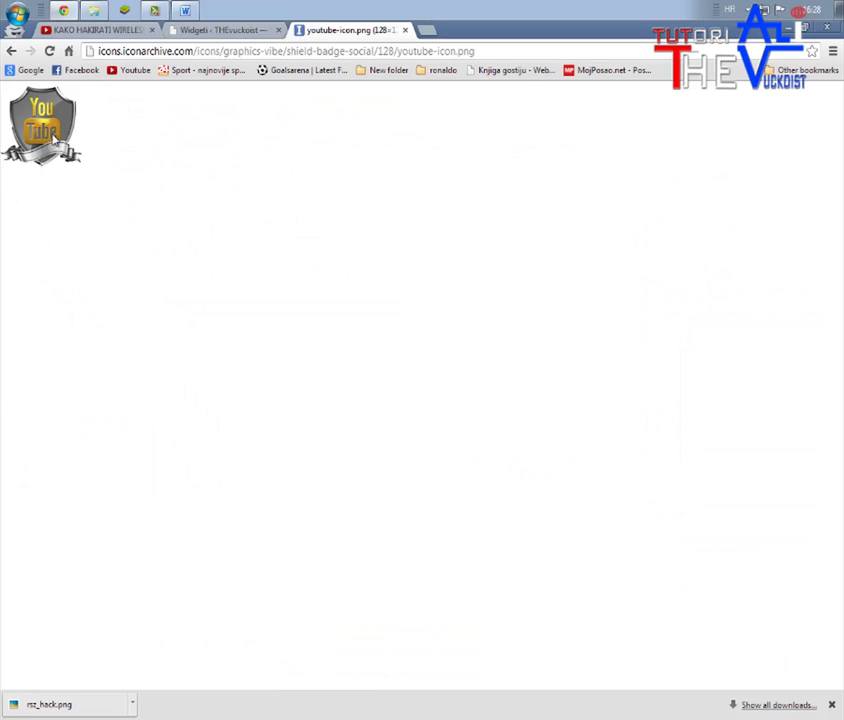
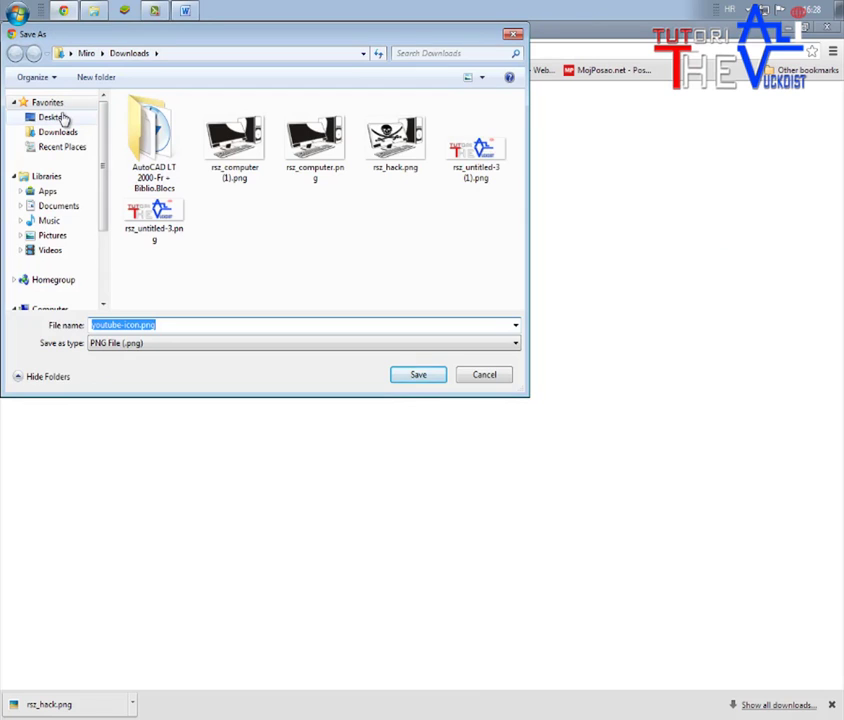
Save youtube-icon.png into a new 'New folder' created inside Desktop > YOUTUBE.
{"action": "left_click", "coordinate": [62, 119]}
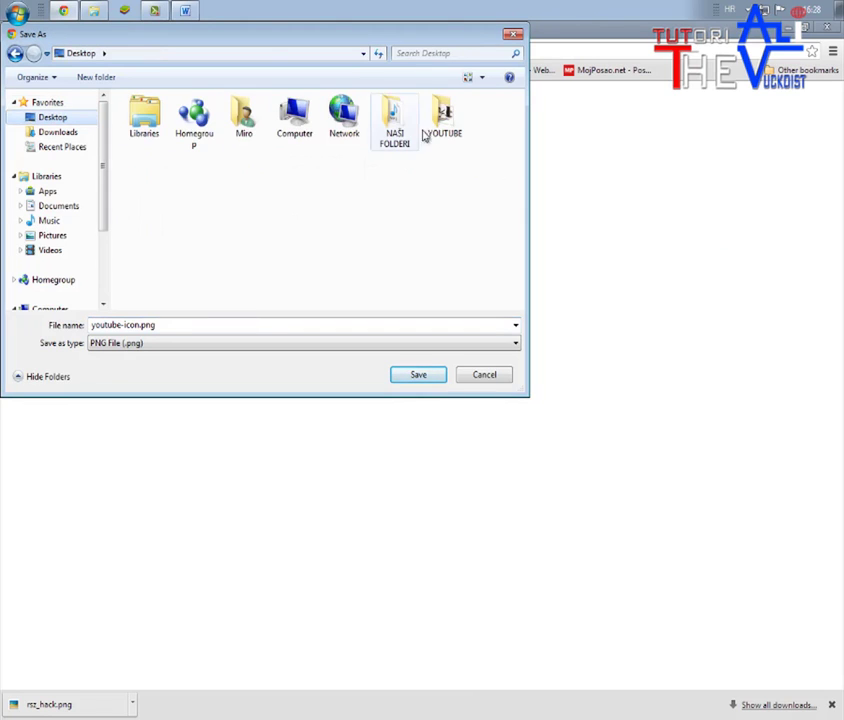
{"action": "left_click", "coordinate": [412, 124]}
{"action": "left_click", "coordinate": [438, 124]}
{"action": "double_click", "coordinate": [438, 124]}
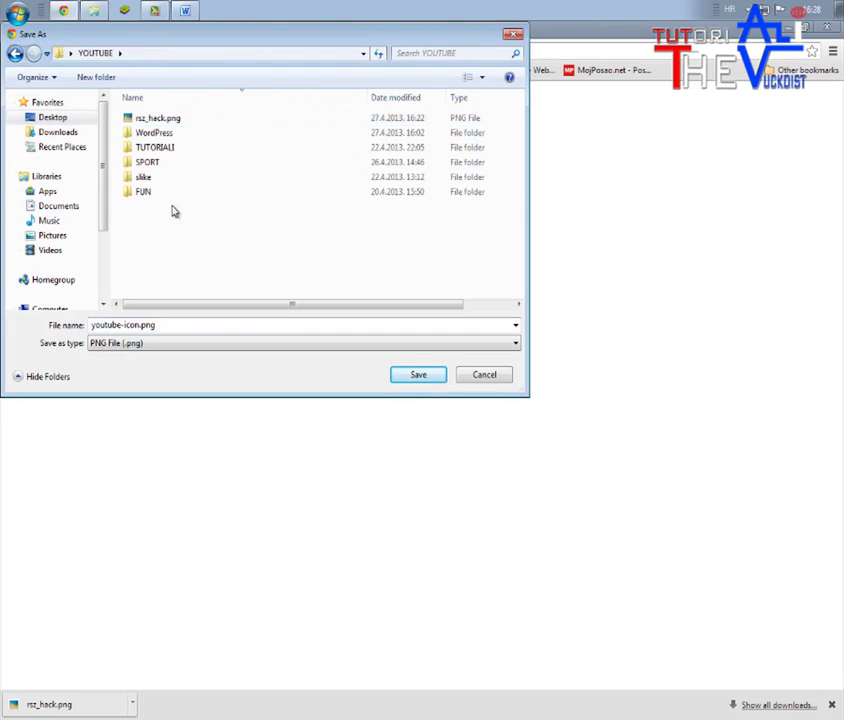
{"action": "right_click", "coordinate": [183, 231]}
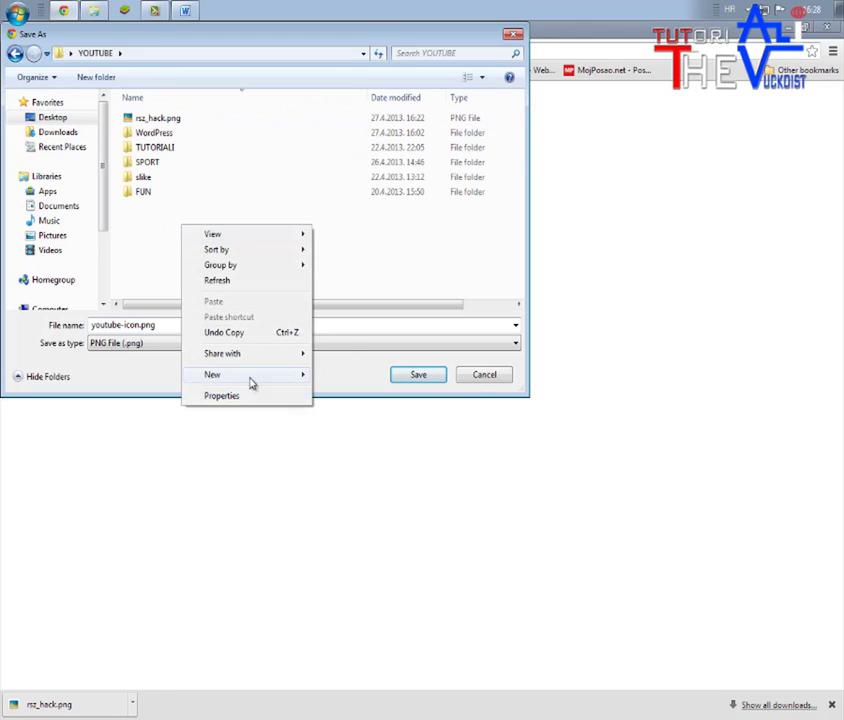
{"action": "mouse_move", "coordinate": [262, 374]}
{"action": "left_click", "coordinate": [350, 372]}
{"action": "left_click", "coordinate": [286, 276]}
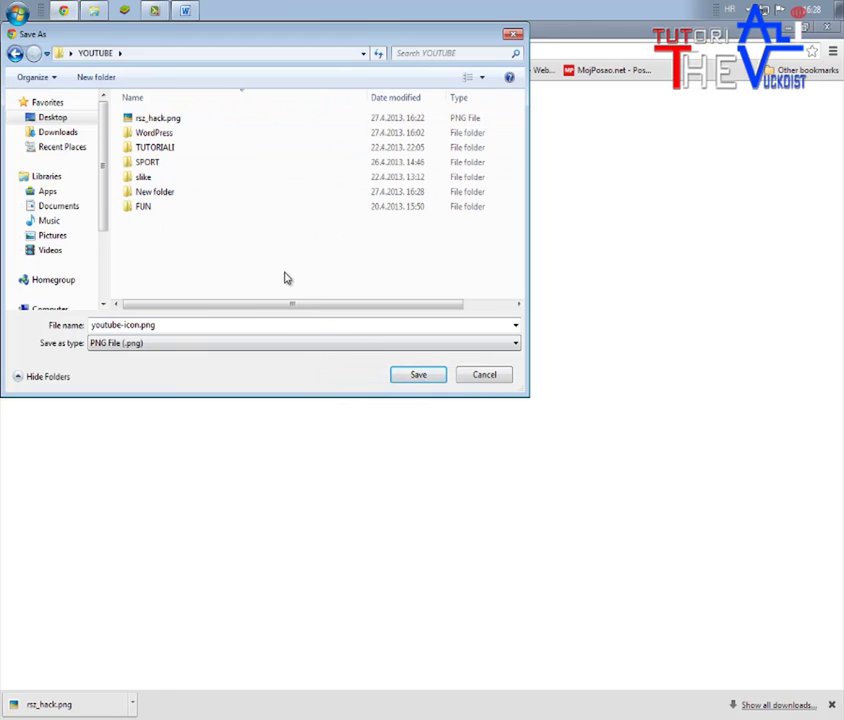
{"action": "double_click", "coordinate": [157, 190]}
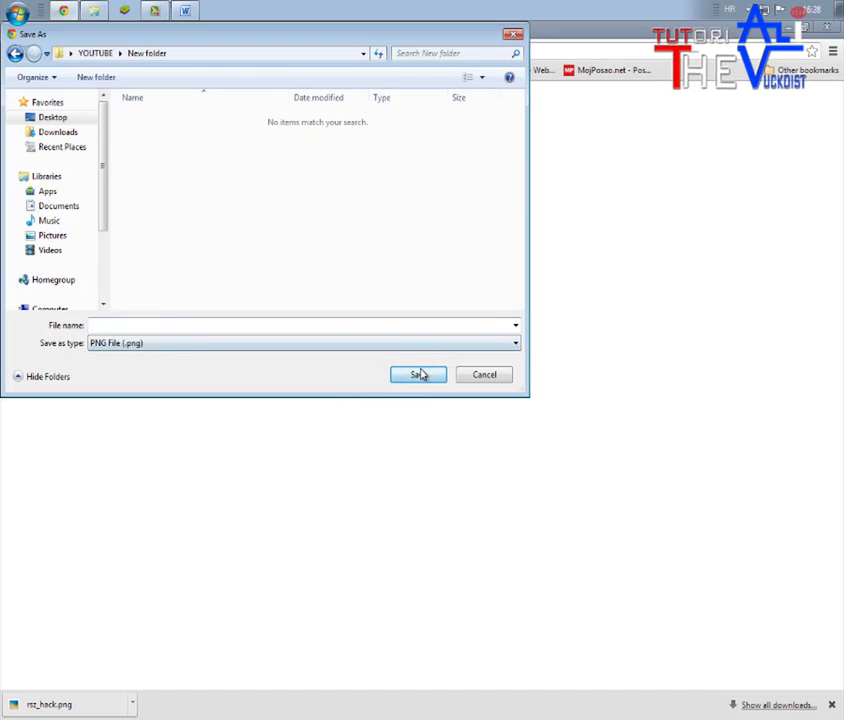
{"action": "key", "text": "Return"}
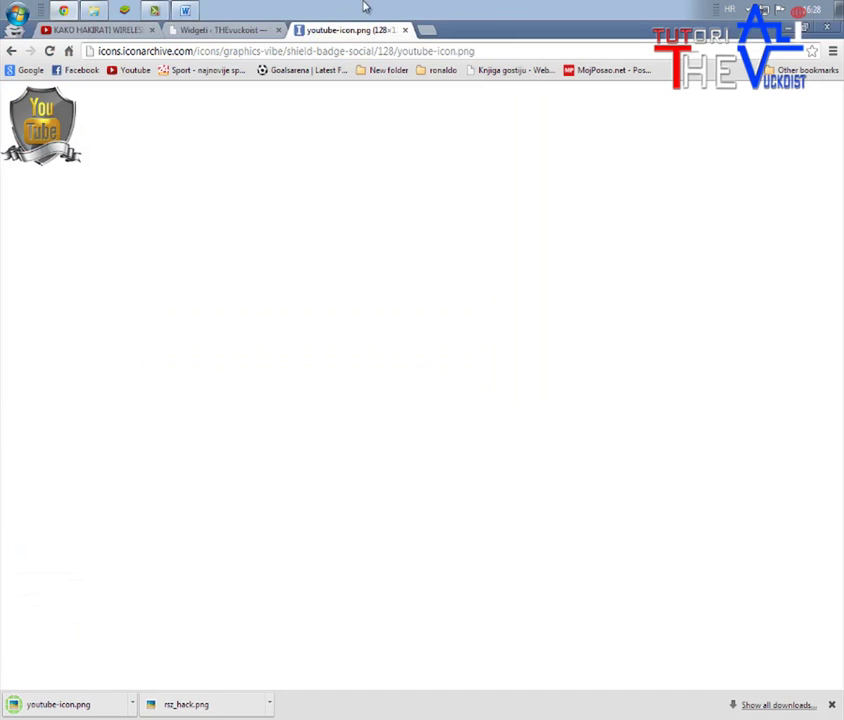
Upload youtube-icon.png via Dodaj medijsku datoteku and insert it into the Pratite nas widget text.
{"action": "left_click", "coordinate": [405, 31]}
{"action": "scroll", "coordinate": [458, 437], "scroll_direction": "down", "scroll_amount": 1}
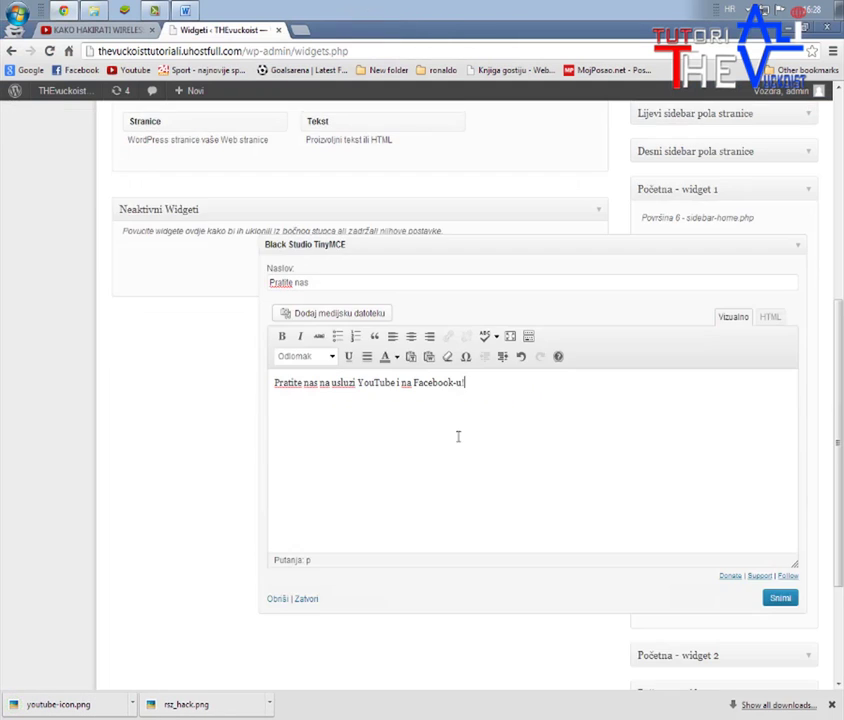
{"action": "left_click", "coordinate": [317, 316]}
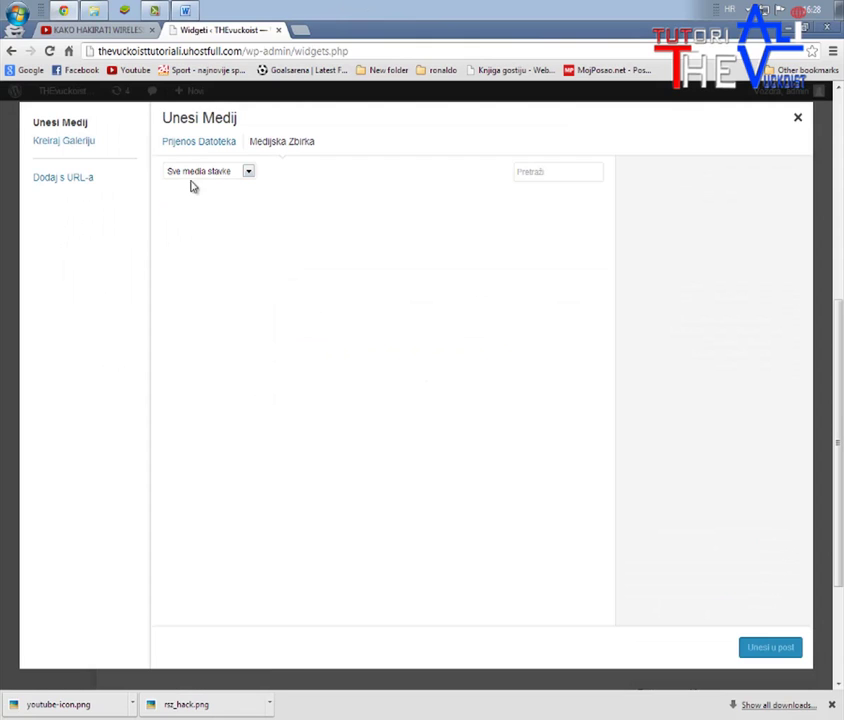
{"action": "left_click", "coordinate": [196, 147]}
{"action": "left_click", "coordinate": [454, 387]}
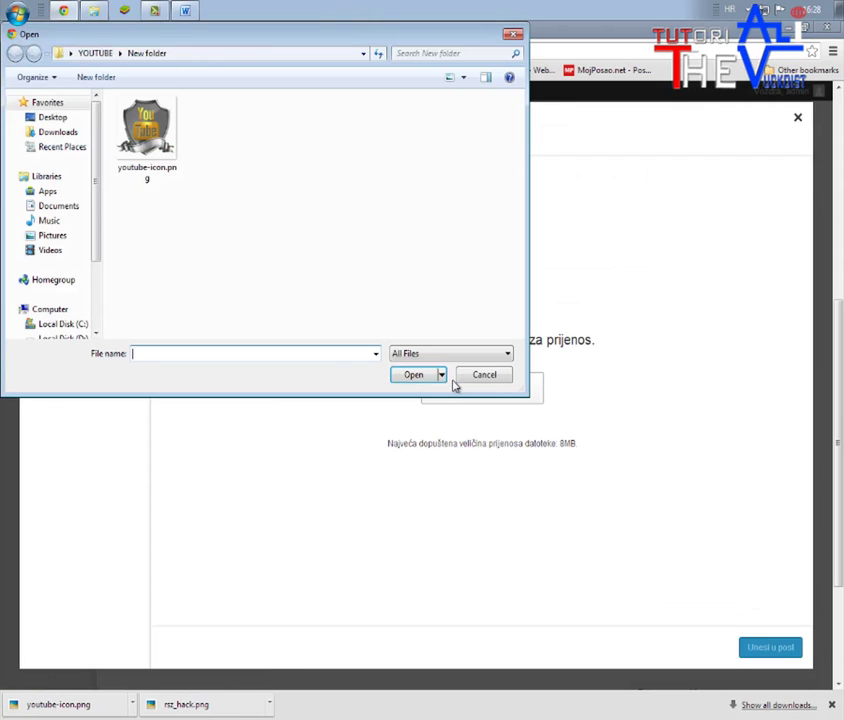
{"action": "left_click", "coordinate": [160, 151]}
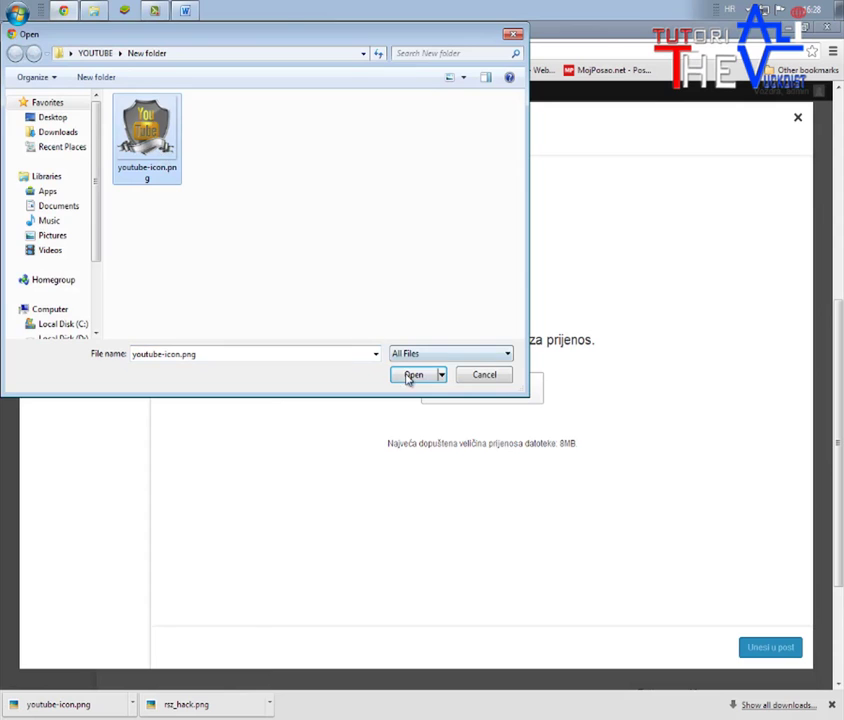
{"action": "left_click", "coordinate": [410, 376]}
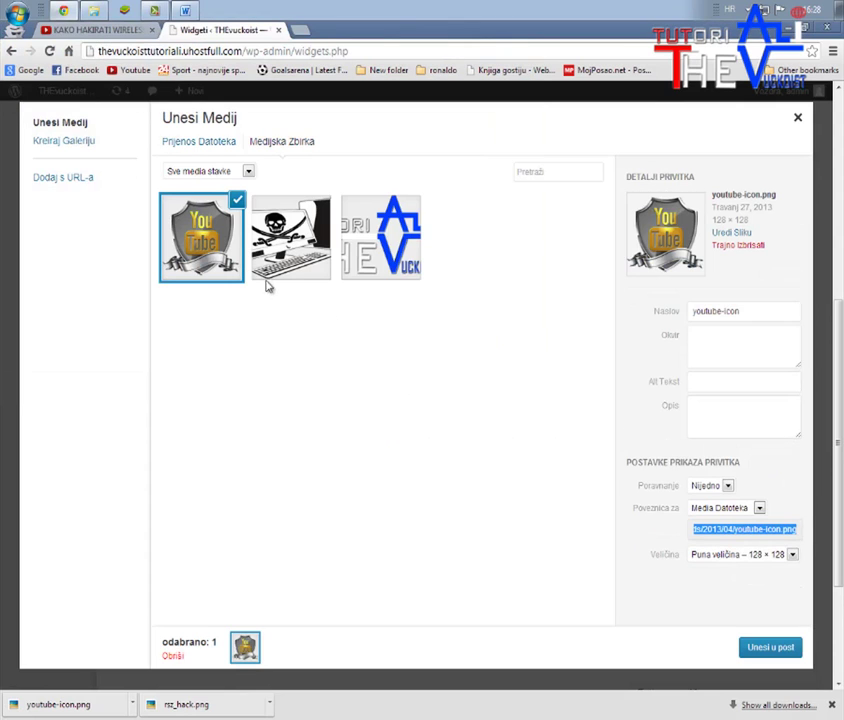
{"action": "left_click", "coordinate": [738, 650]}
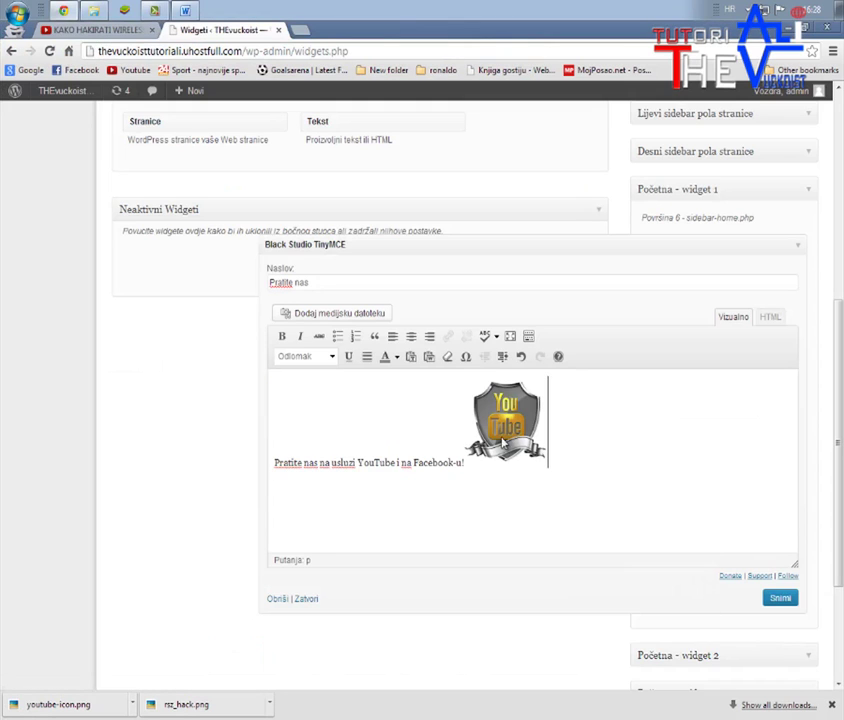
Open the inserted icon's image settings and select its current URL poveznice address.
{"action": "left_click", "coordinate": [503, 424]}
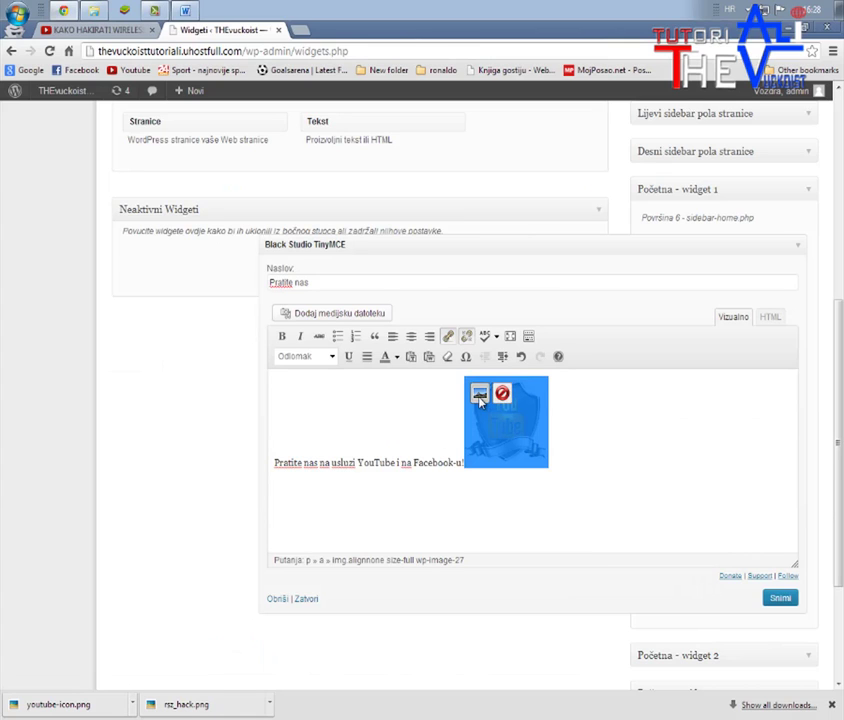
{"action": "left_click", "coordinate": [479, 394]}
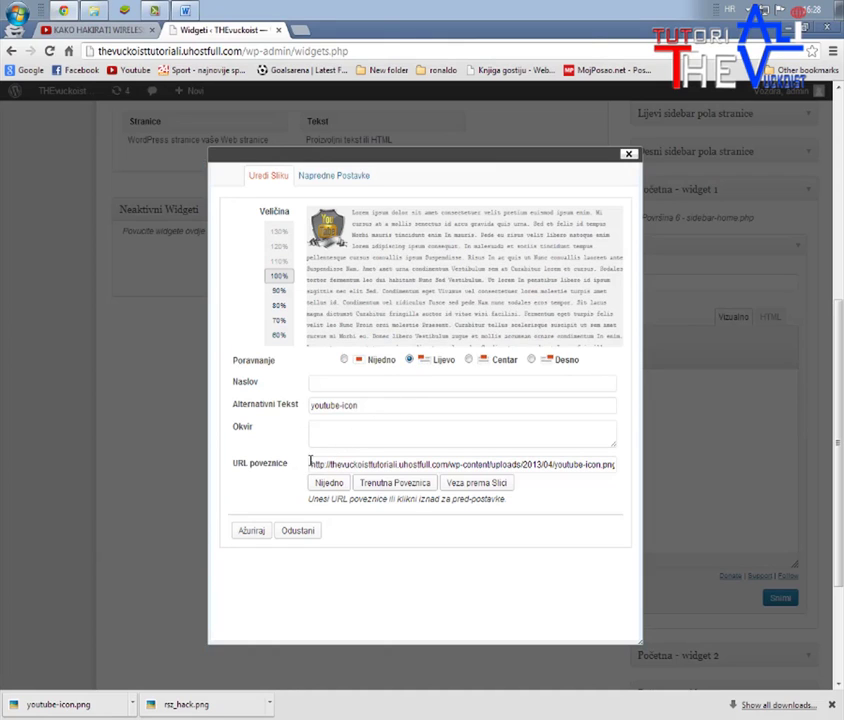
{"action": "left_click_drag", "start_coordinate": [311, 461], "coordinate": [640, 456]}
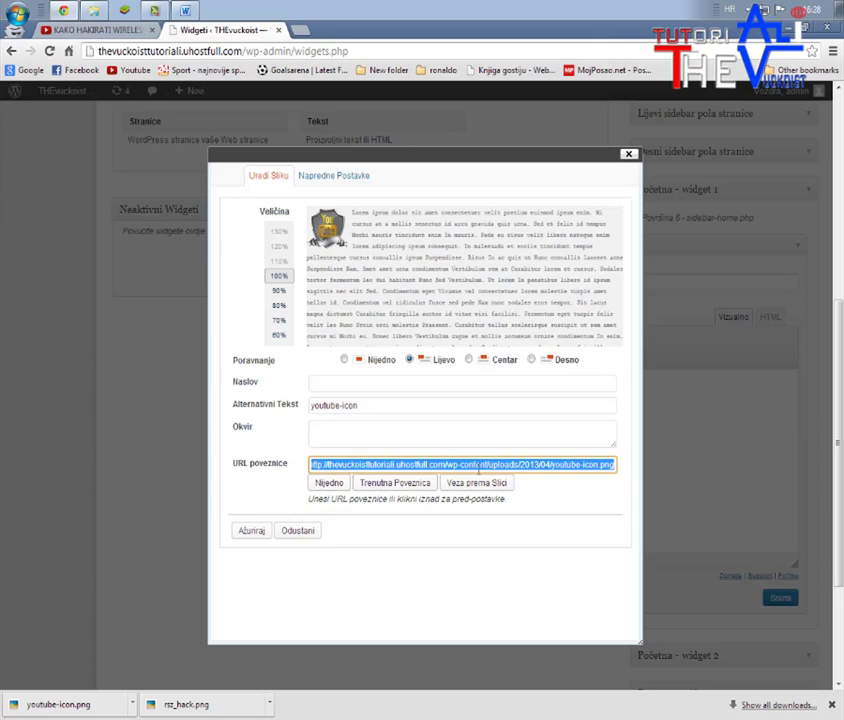
Search YouTube for 'thevuckoist' and paste the channel's address into the icon's URL poveznice field.
{"action": "left_click", "coordinate": [100, 29]}
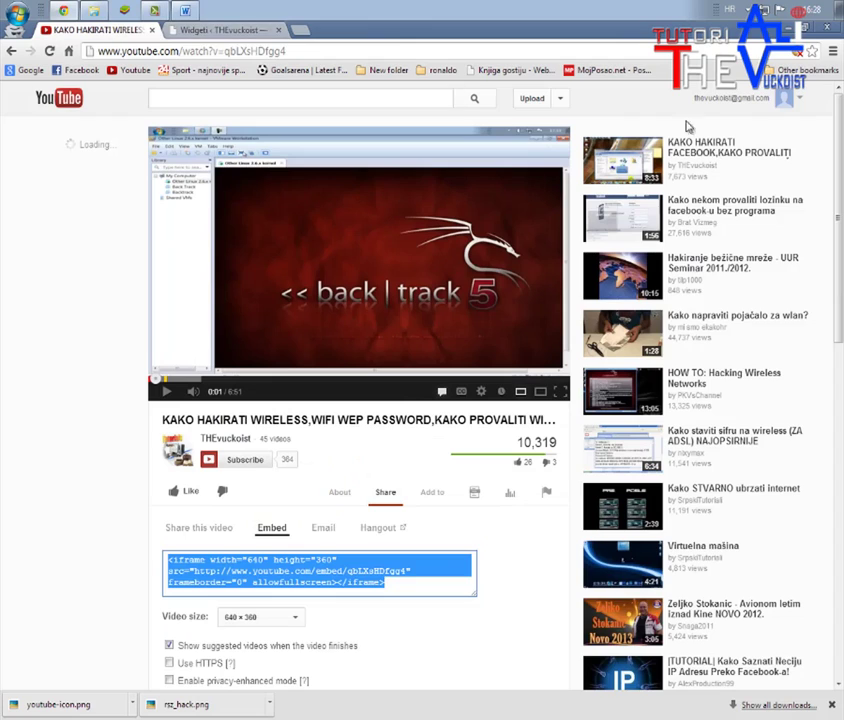
{"action": "left_click", "coordinate": [384, 92]}
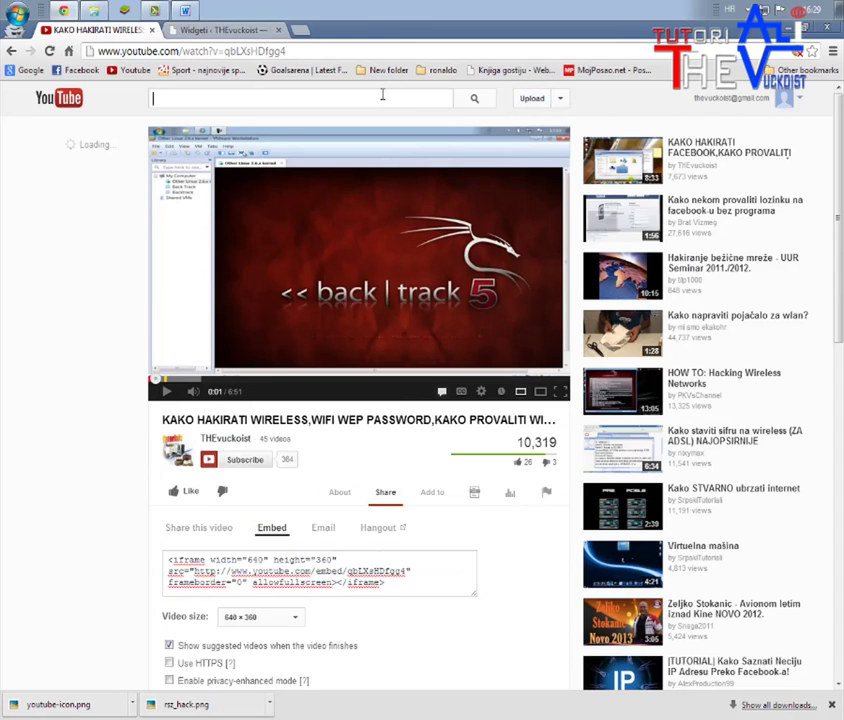
{"action": "type", "text": "thevuckoi"}
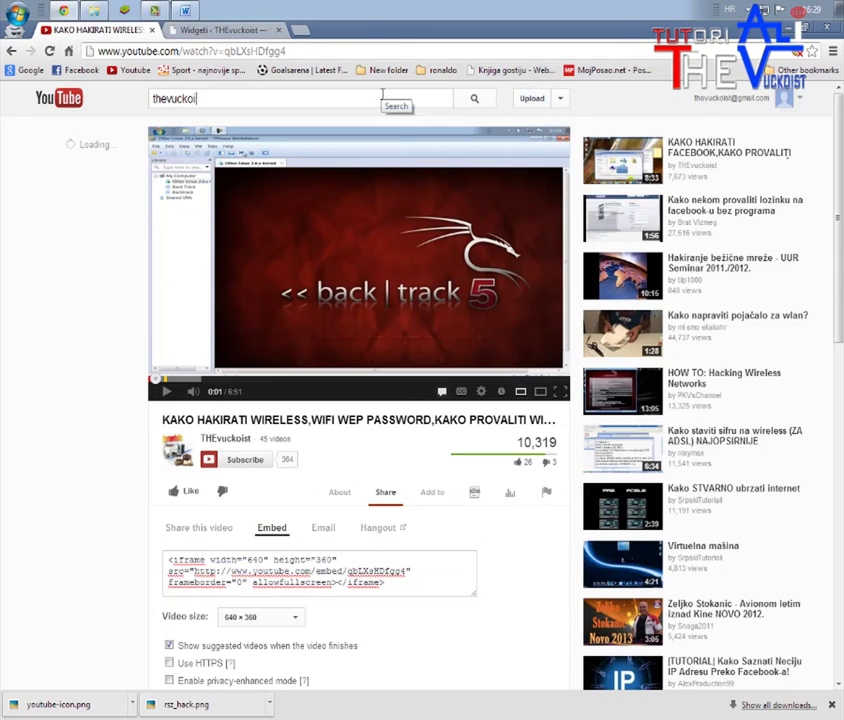
{"action": "type", "text": "st"}
{"action": "key", "text": "Return"}
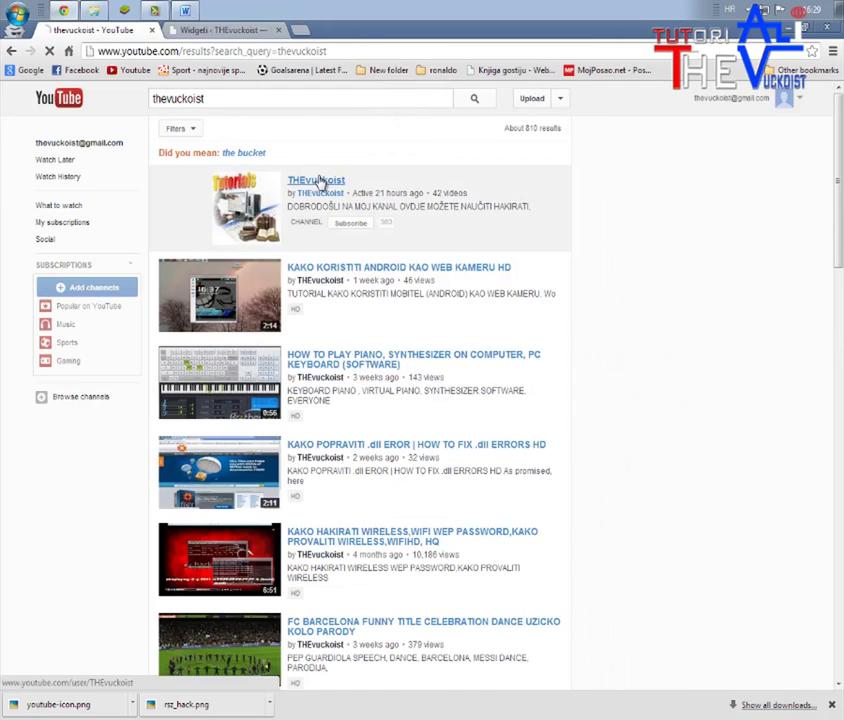
{"action": "left_click", "coordinate": [320, 180]}
{"action": "left_click", "coordinate": [184, 52]}
{"action": "key", "text": "ctrl+c"}
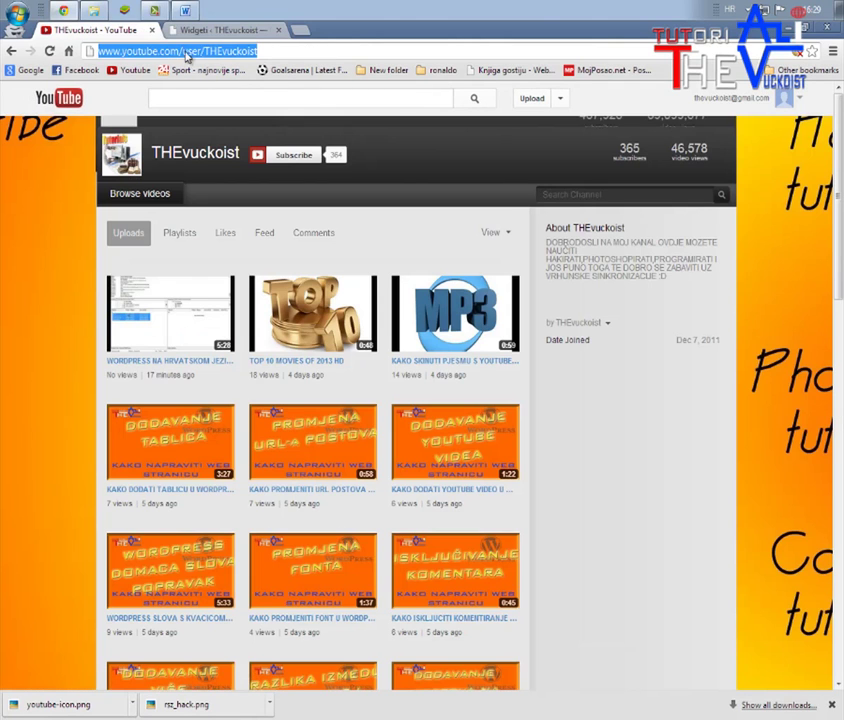
{"action": "left_click", "coordinate": [217, 31]}
{"action": "key", "text": "ctrl+v"}
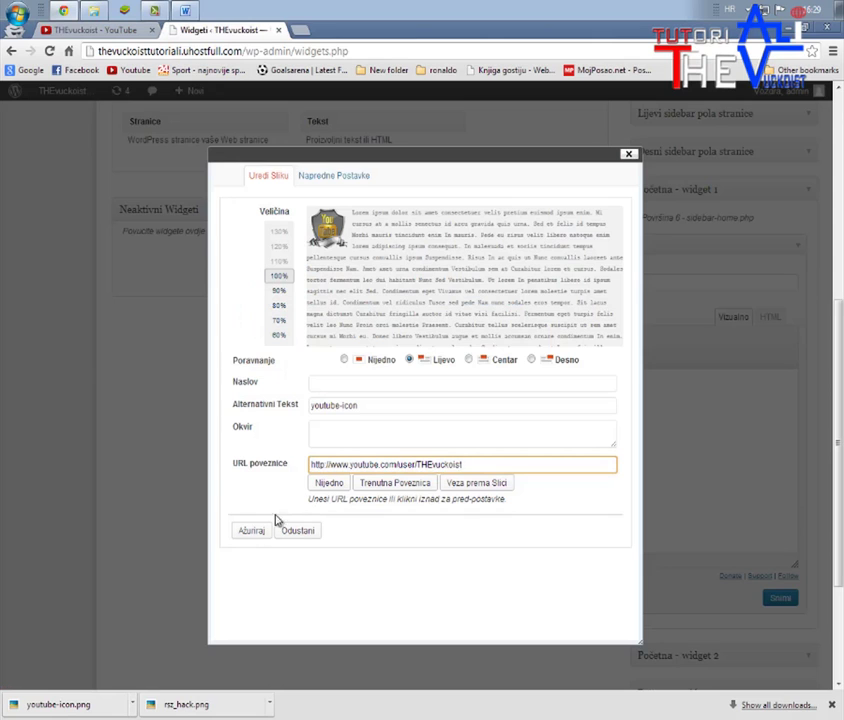
Apply the icon's left alignment and channel link, then save the Pratite nas widget.
{"action": "left_click", "coordinate": [250, 531]}
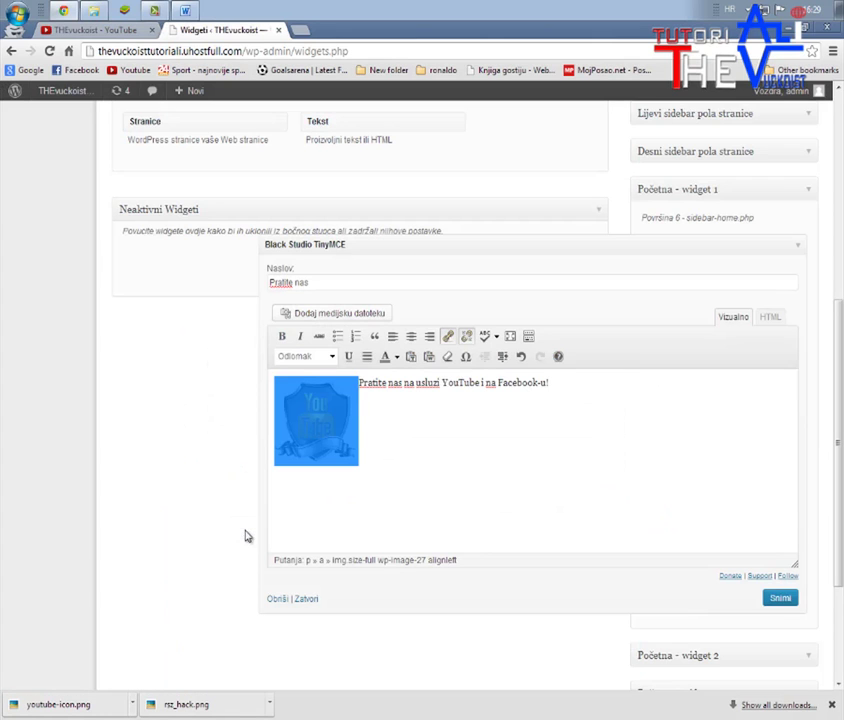
{"action": "left_click", "coordinate": [529, 468]}
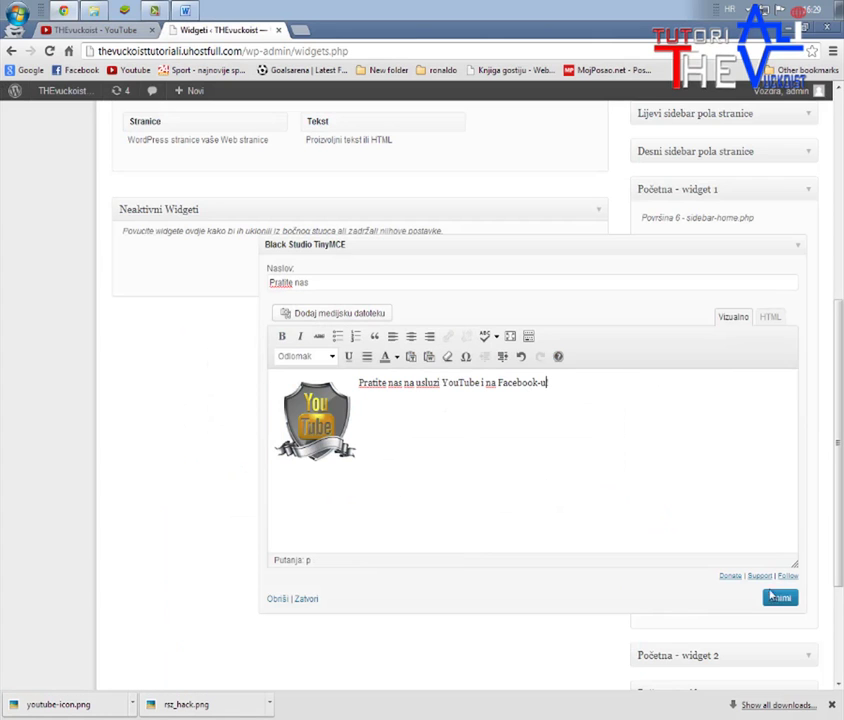
{"action": "left_click", "coordinate": [777, 598]}
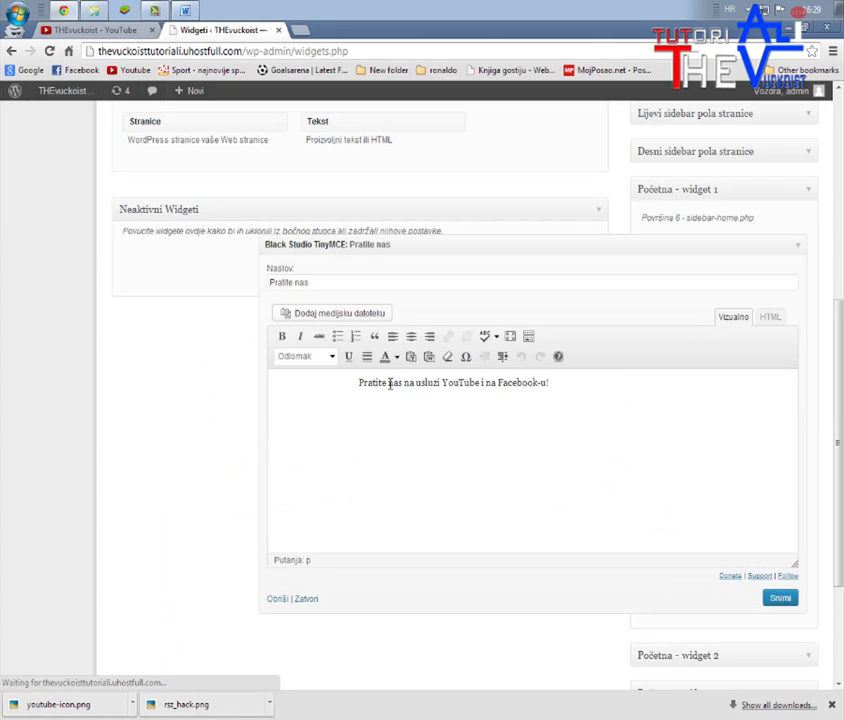
Check the YouTube icon on the live THEvuckoist site, then return to the widgets tab.
{"action": "scroll", "coordinate": [371, 307], "scroll_direction": "up", "scroll_amount": 3}
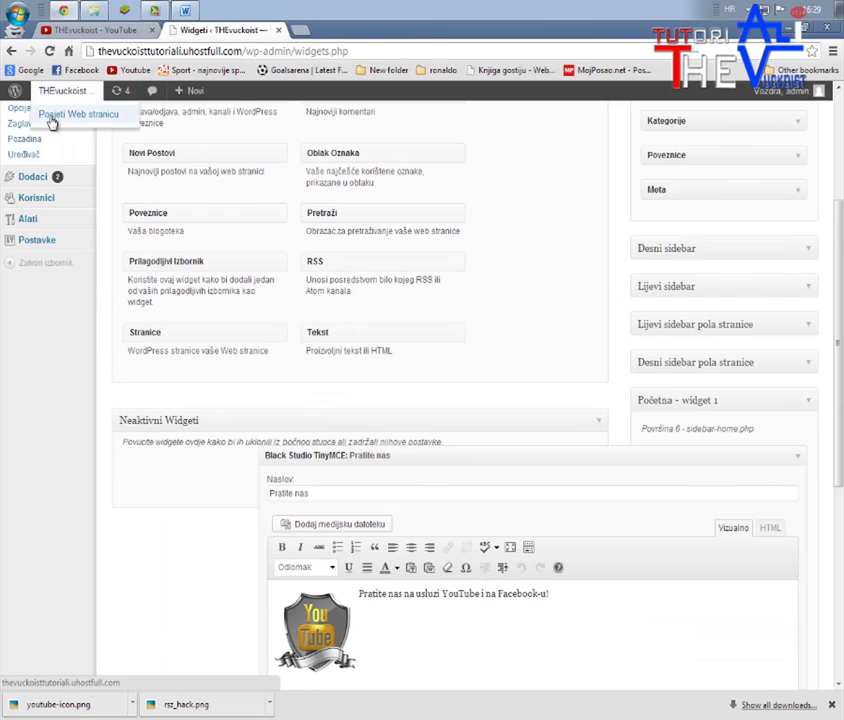
{"action": "left_click", "coordinate": [51, 118]}
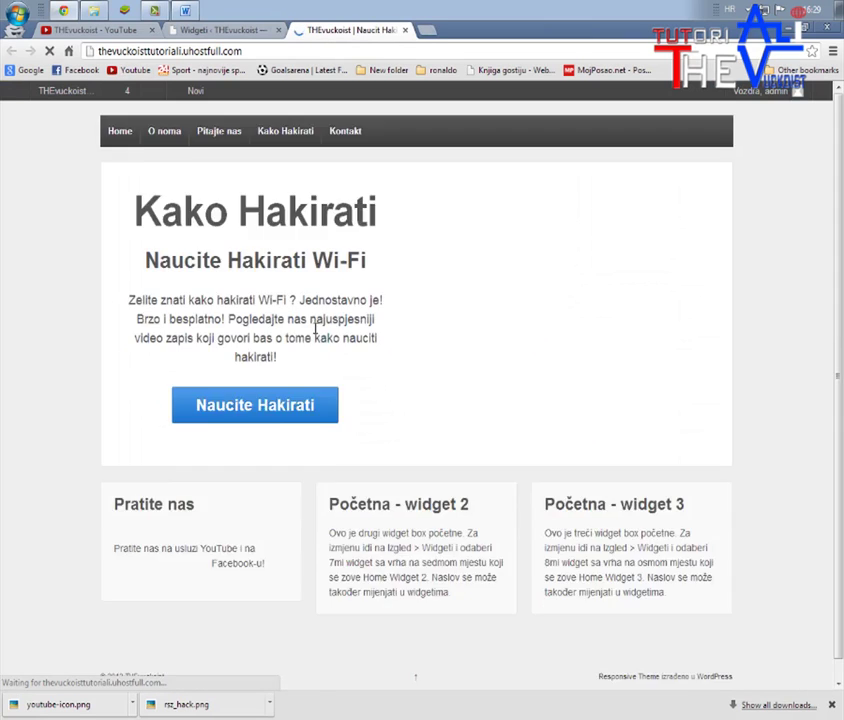
{"action": "scroll", "coordinate": [177, 492], "scroll_direction": "down", "scroll_amount": 2}
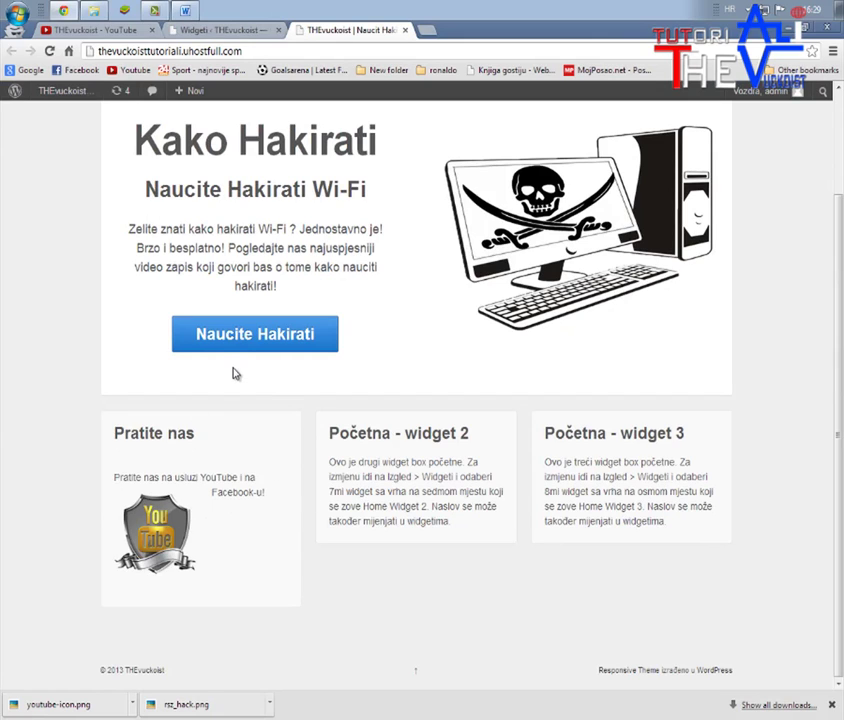
{"action": "key", "text": "ctrl+shift+Tab"}
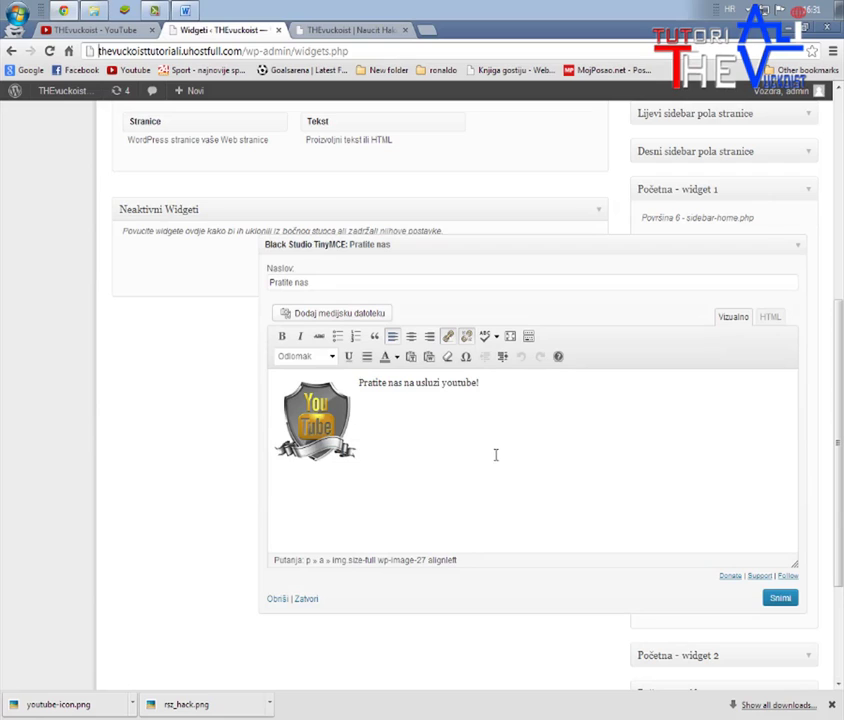
Clear the Pratite nas widget content and insert the youtube-icon image from the media library.
{"action": "key", "text": "ctrl+a"}
{"action": "key", "text": "Delete"}
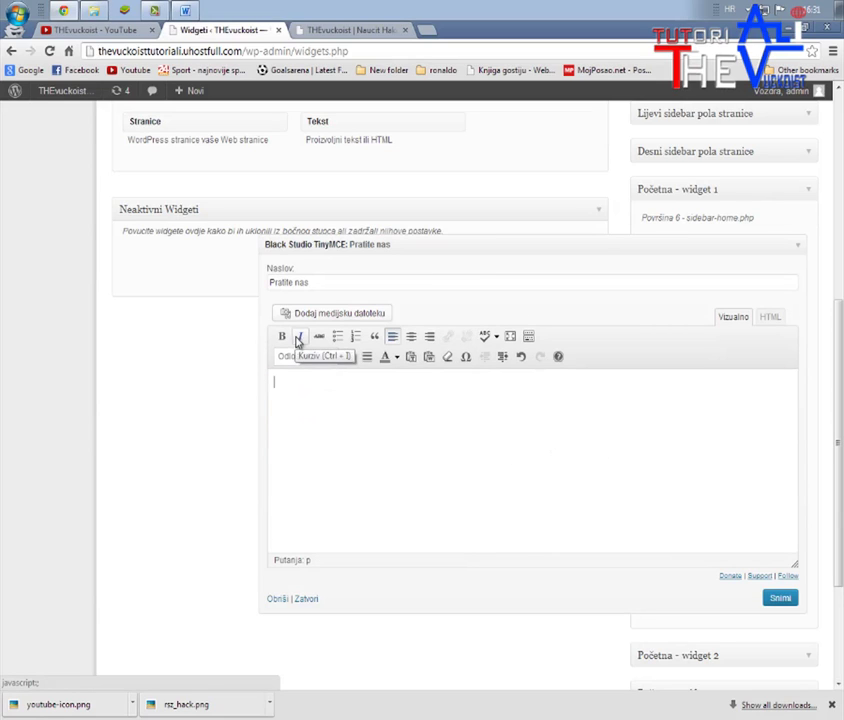
{"action": "left_click", "coordinate": [318, 316]}
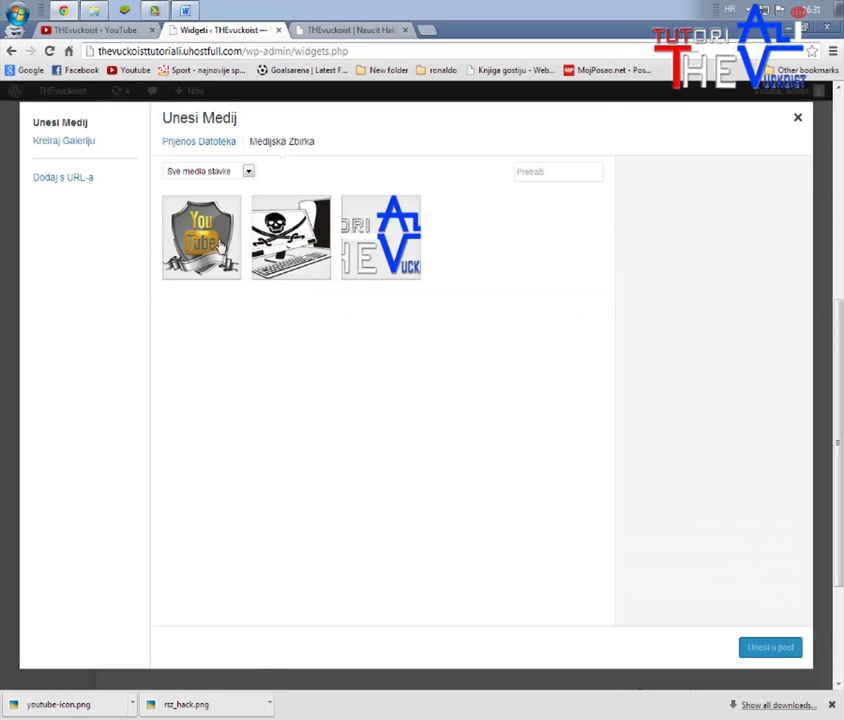
{"action": "left_click", "coordinate": [221, 245]}
{"action": "left_click", "coordinate": [772, 649]}
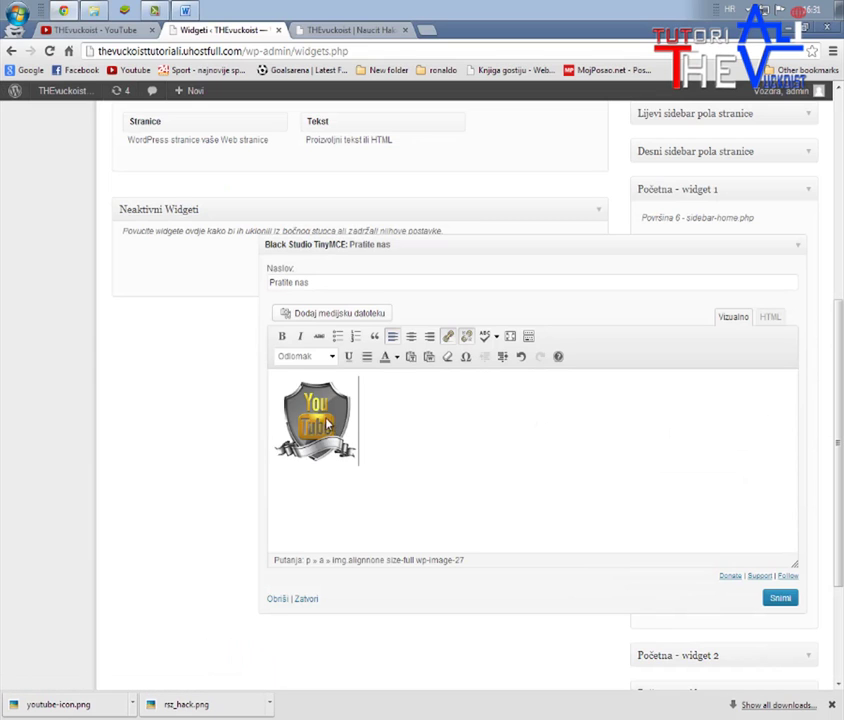
Type 'Pratite nas na usluzi Youtube! Mozete nauciti dosta toga o Hakiranju , izradi web stranice i slicno!' beside the image.
{"action": "left_click", "coordinate": [327, 424]}
{"action": "left_click", "coordinate": [390, 442]}
{"action": "type", "text": "Pratite nas na usluzi Y"}
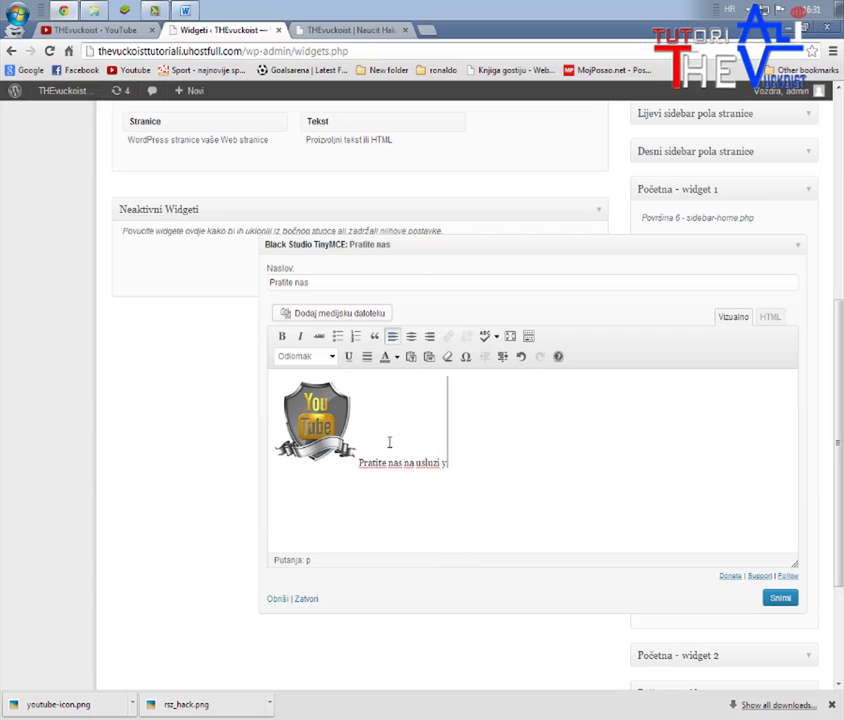
{"action": "type", "text": "outube."}
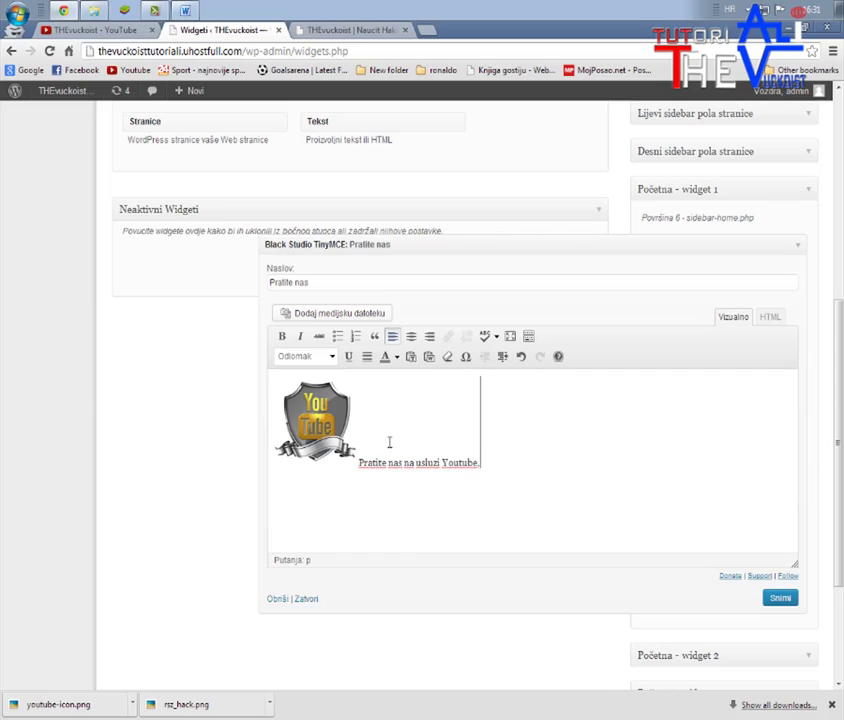
{"action": "key", "text": "BackSpace"}
{"action": "type", "text": "! Mo"}
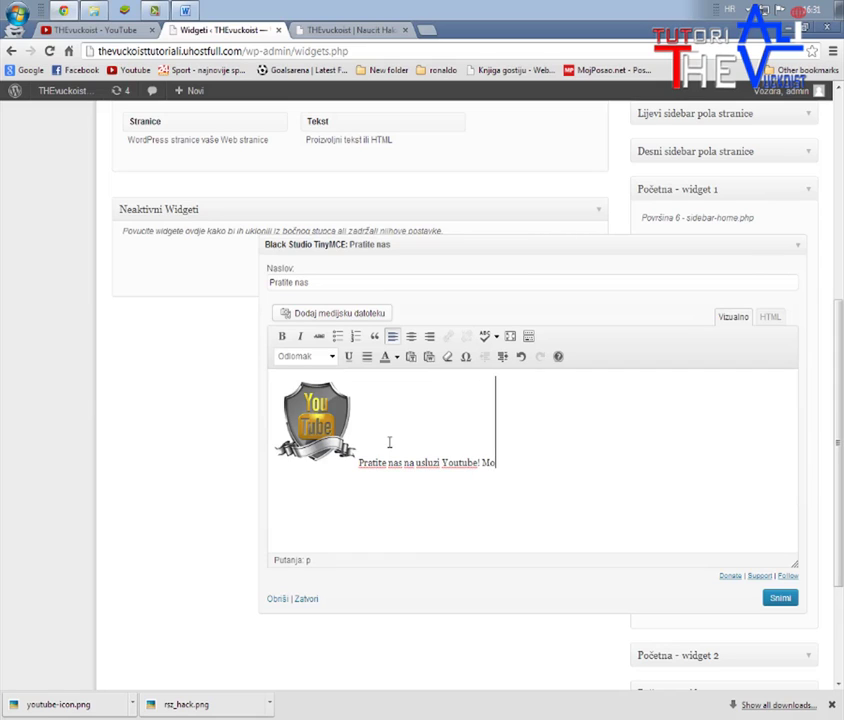
{"action": "type", "text": "zete n"}
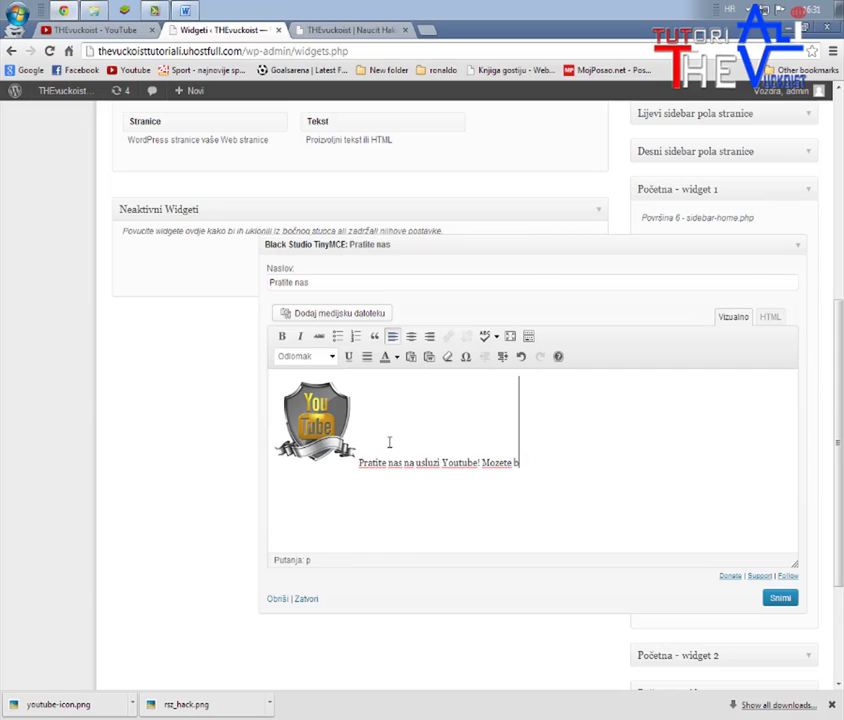
{"action": "type", "text": "auciti d"}
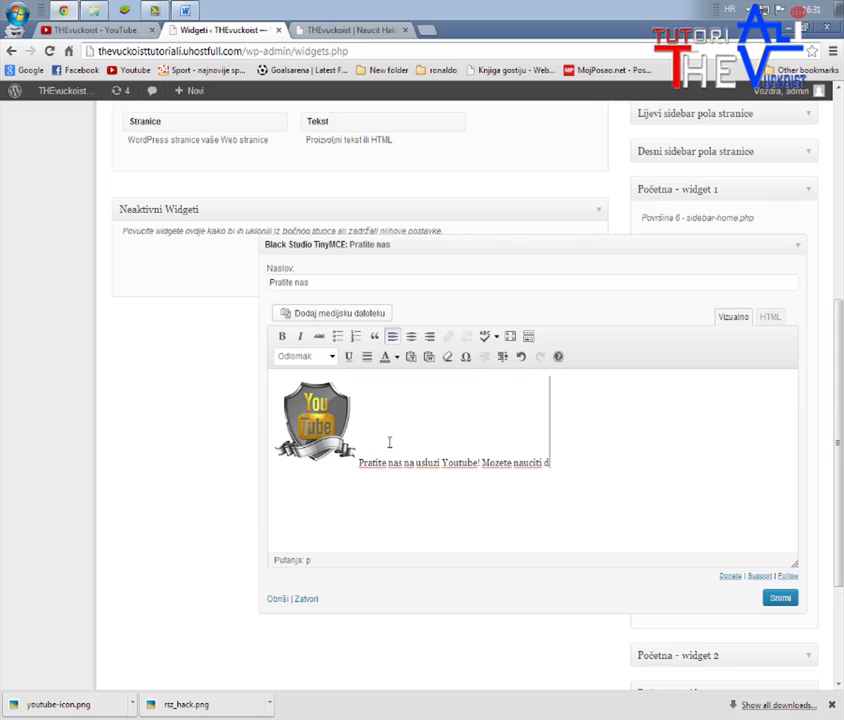
{"action": "type", "text": "osta toga o "}
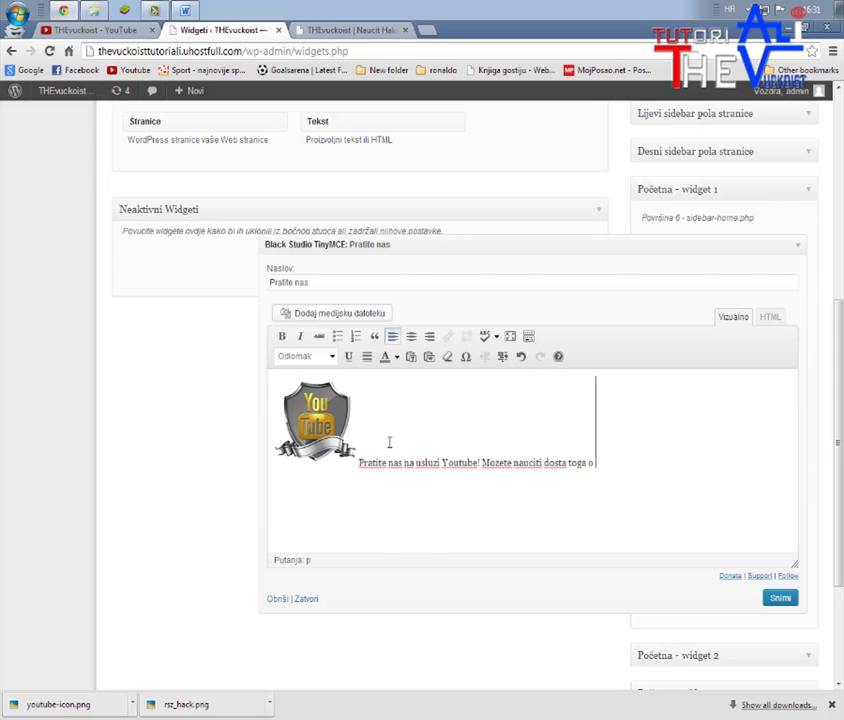
{"action": "type", "text": "Hakiranju"}
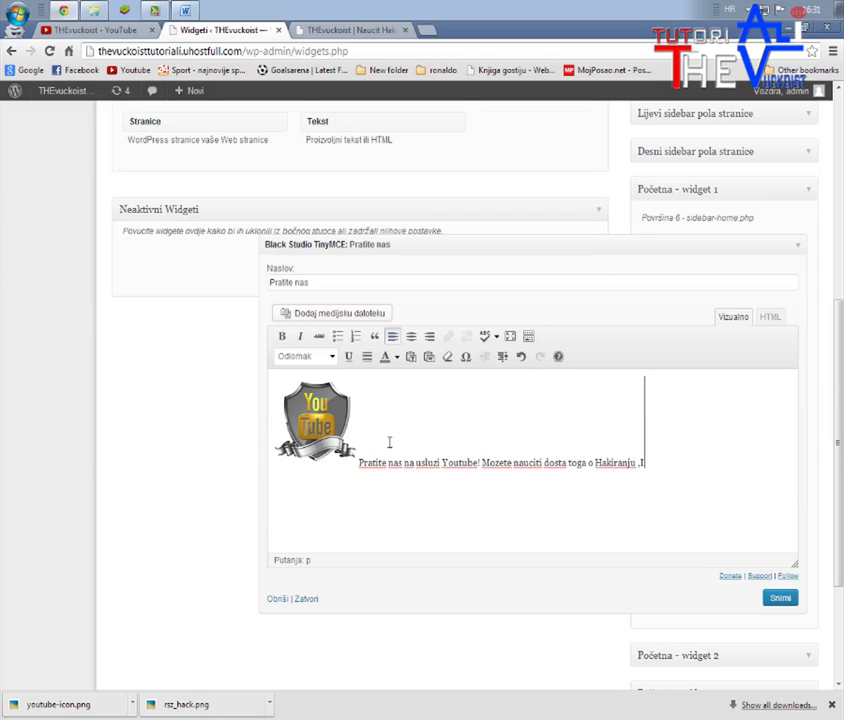
{"action": "type", "text": " , it"}
{"action": "key", "text": "BackSpace"}
{"action": "type", "text": "zradi web"}
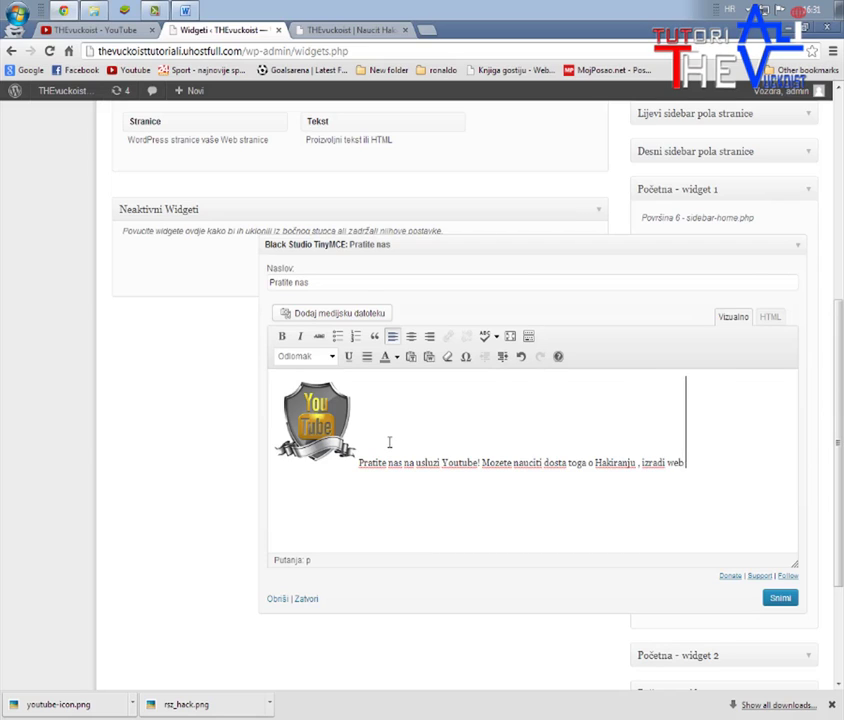
{"action": "type", "text": " stranice i sli"}
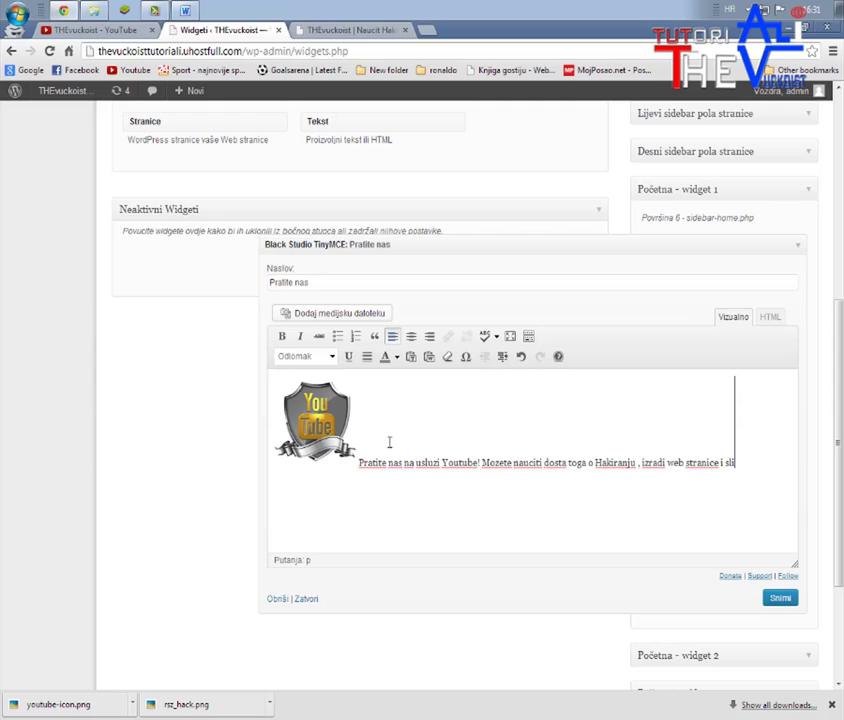
{"action": "type", "text": "cno"}
{"action": "type", "text": "!"}
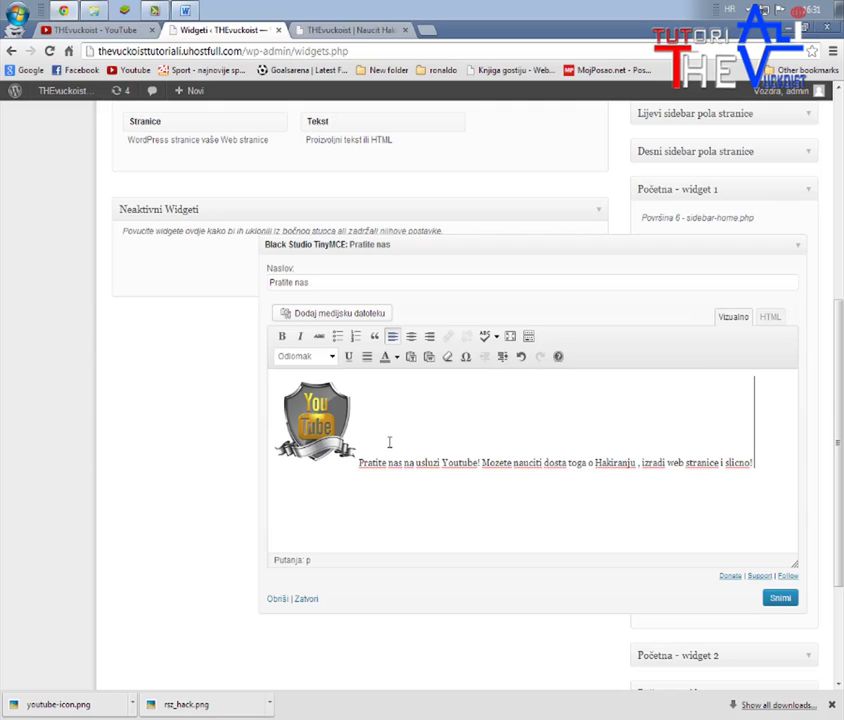
{"action": "left_click", "coordinate": [294, 402]}
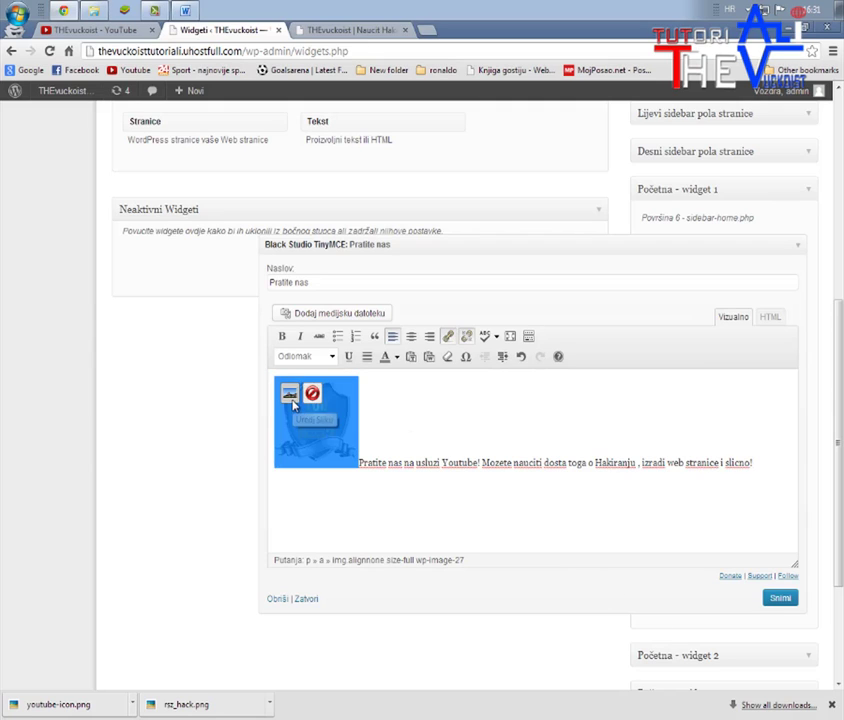
Left-align the YouTube image (Lijevo), link it to the channel URL, and save the widget.
{"action": "left_click", "coordinate": [292, 398]}
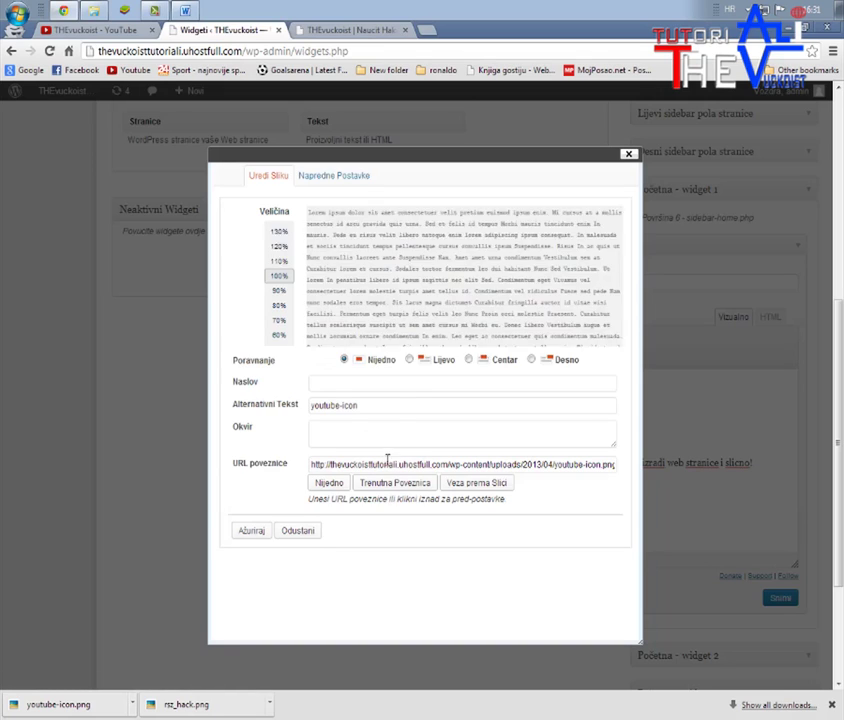
{"action": "left_click", "coordinate": [410, 360]}
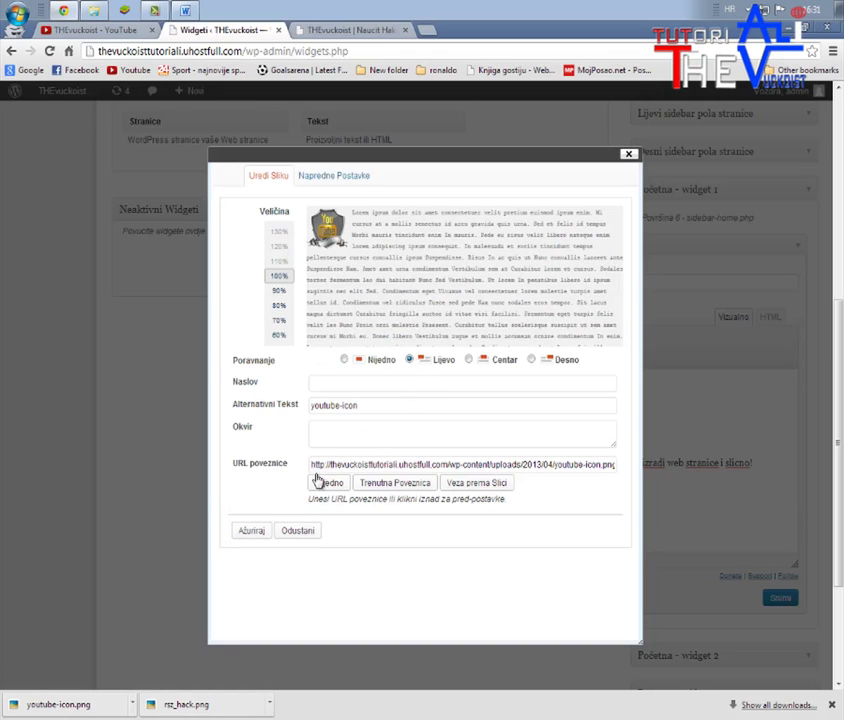
{"action": "left_click_drag", "start_coordinate": [312, 464], "coordinate": [701, 446]}
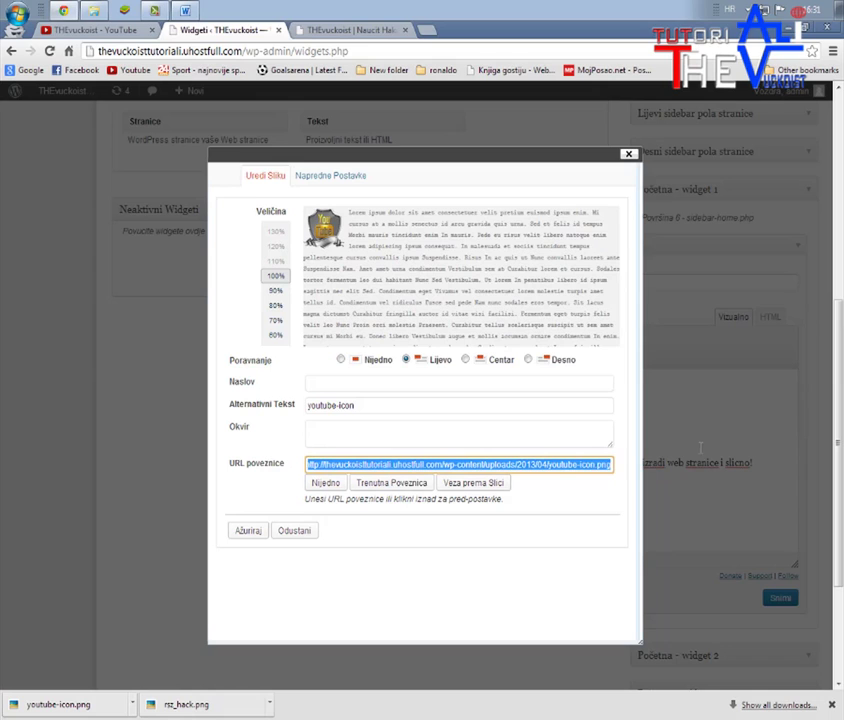
{"action": "type", "text": "http://www.youtube.com/user/THEvuckoist"}
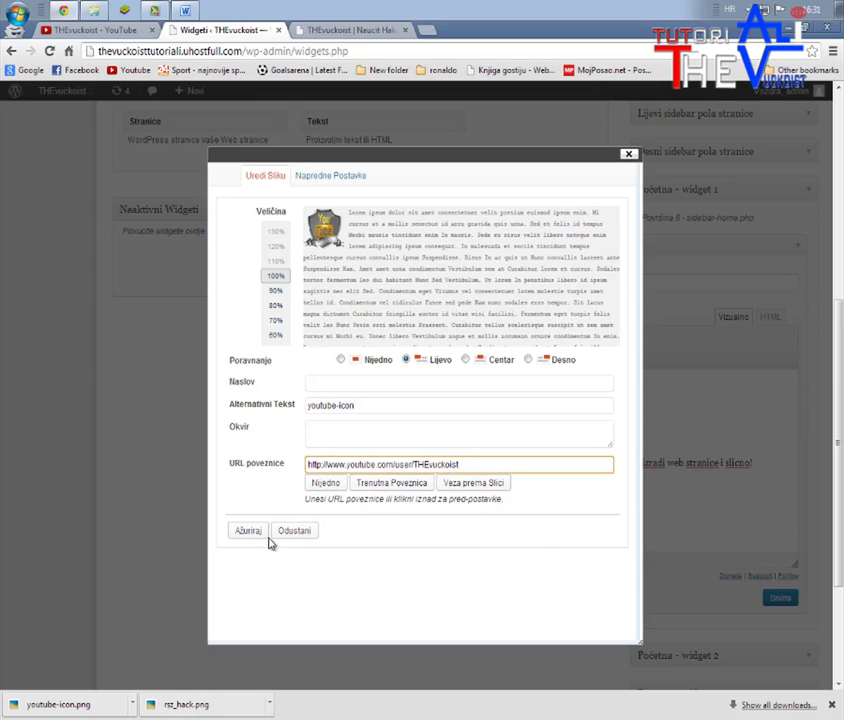
{"action": "left_click", "coordinate": [248, 530]}
{"action": "left_click", "coordinate": [777, 598]}
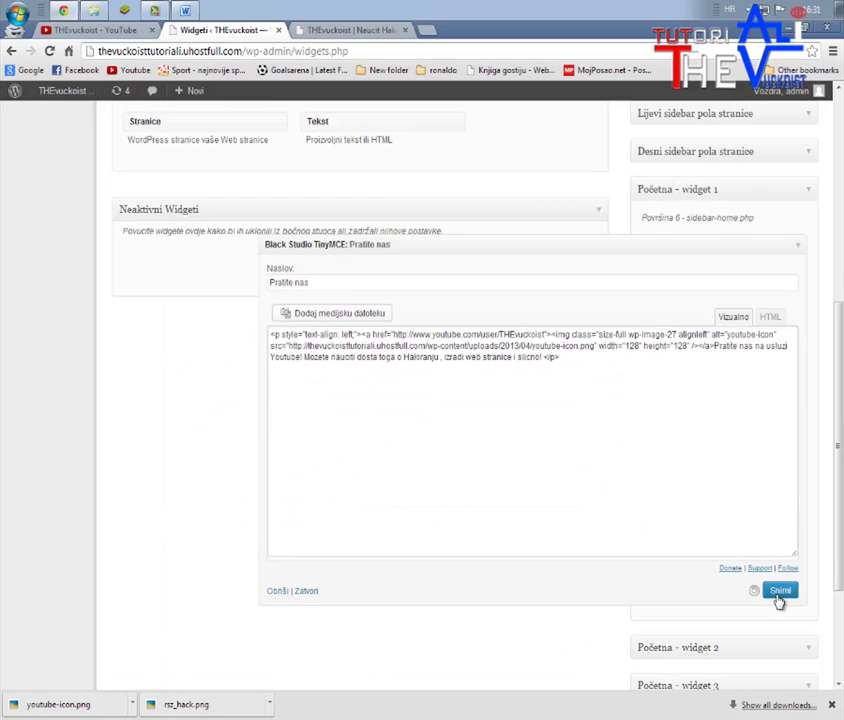
{"action": "left_click", "coordinate": [370, 31]}
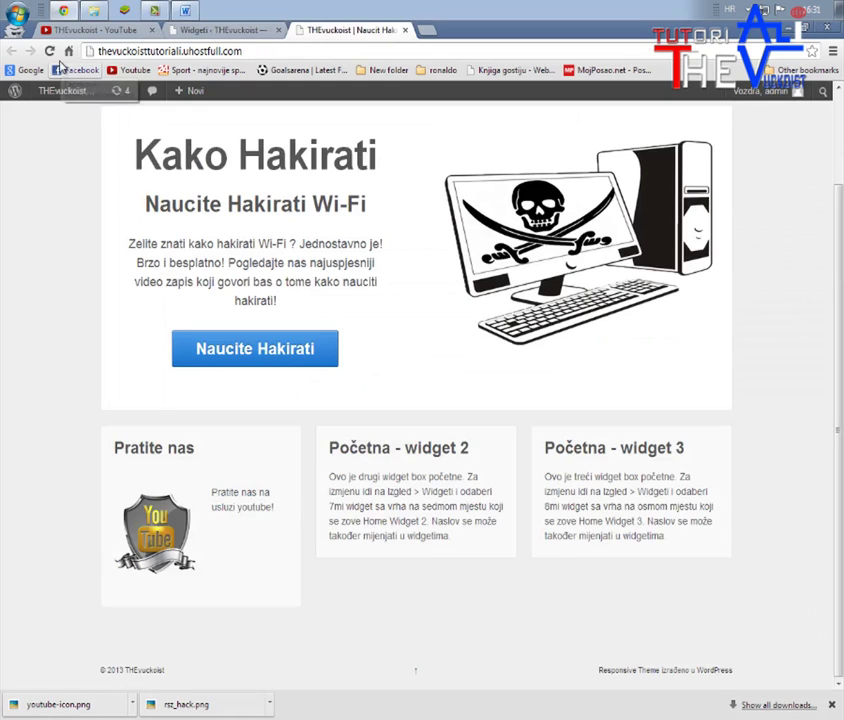
Reload the live site and confirm the YouTube icon opens the THEvuckoist channel.
{"action": "left_click", "coordinate": [49, 50]}
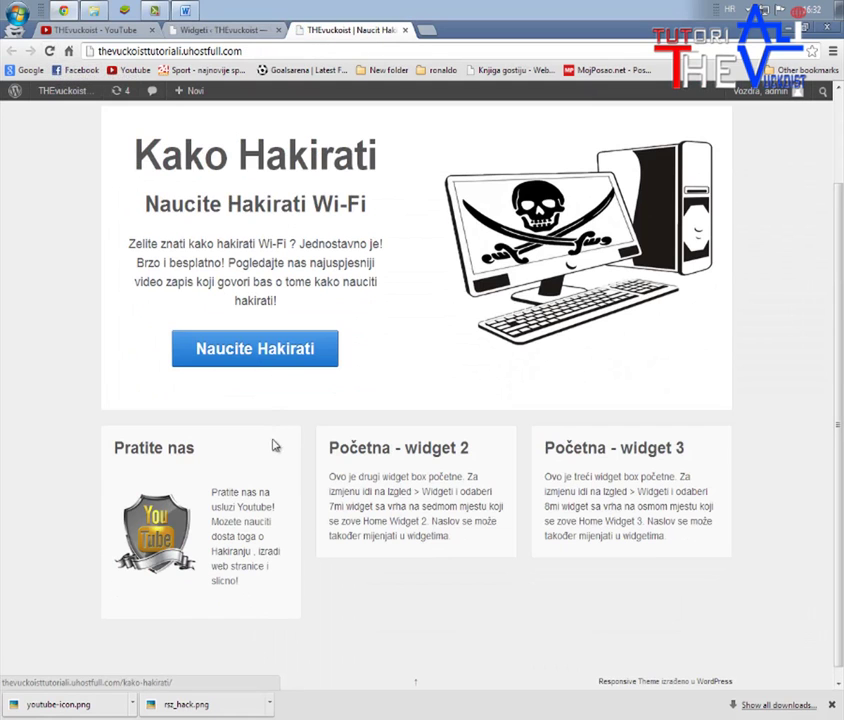
{"action": "left_click", "coordinate": [158, 524]}
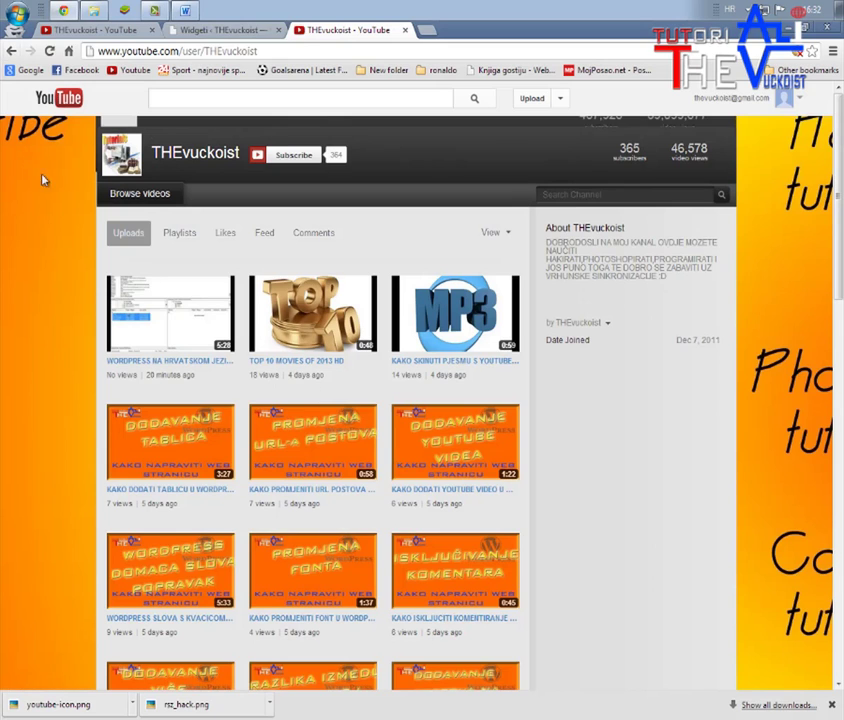
{"action": "left_click", "coordinate": [11, 50]}
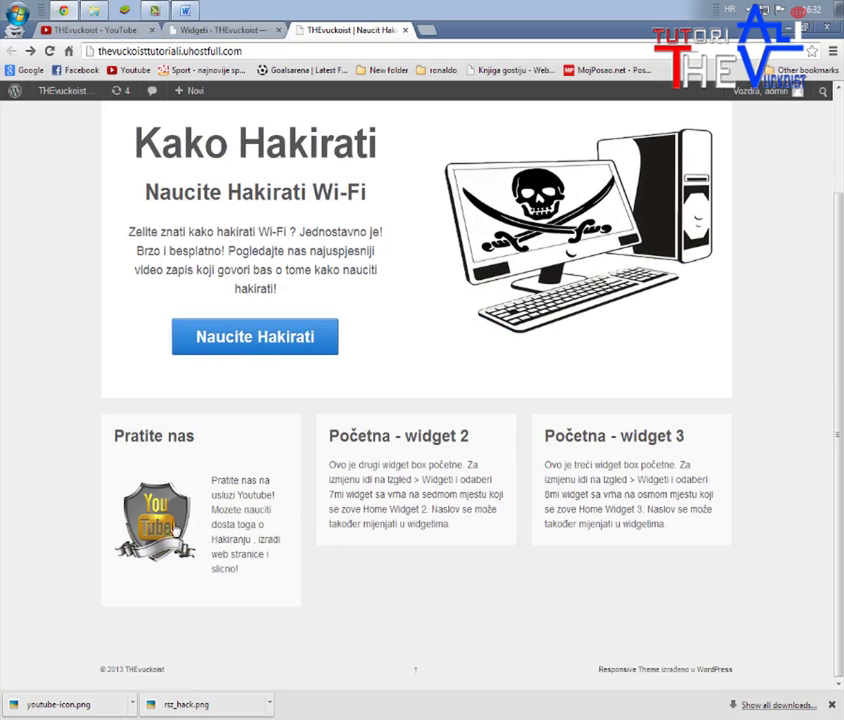
{"action": "left_click", "coordinate": [222, 30]}
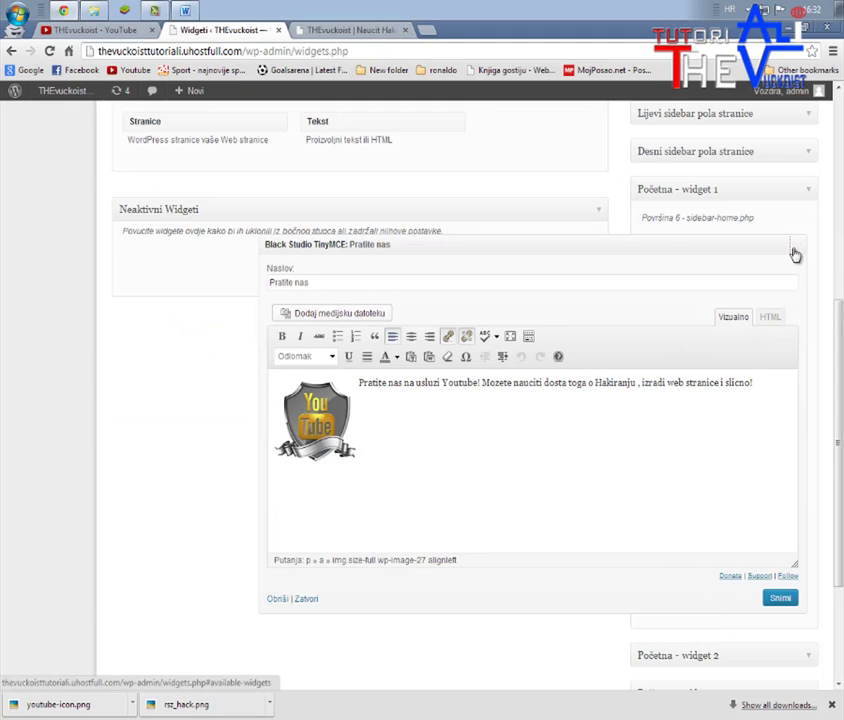
Make the YouTube icon's link open in a new tab and save the Pratite nas widget.
{"action": "left_click", "coordinate": [741, 248]}
{"action": "left_click", "coordinate": [795, 405]}
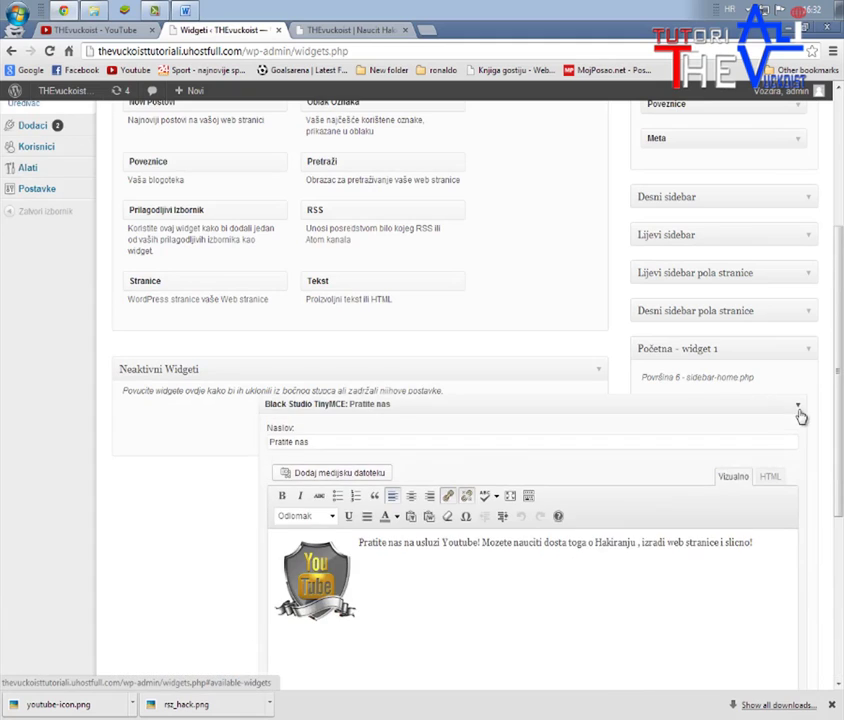
{"action": "scroll", "coordinate": [650, 418], "scroll_direction": "down", "scroll_amount": 2}
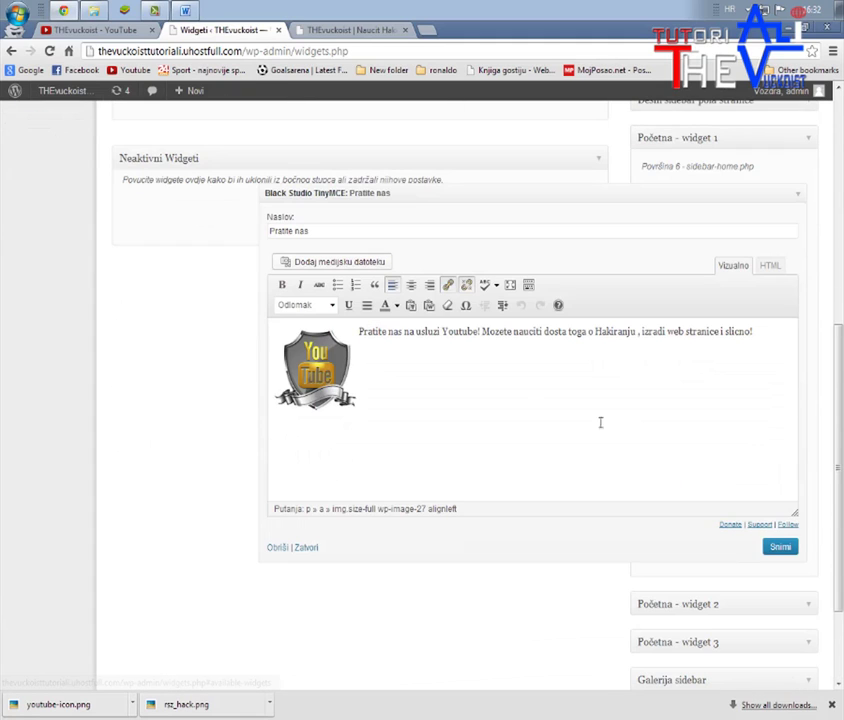
{"action": "left_click", "coordinate": [335, 358]}
{"action": "left_click", "coordinate": [447, 285]}
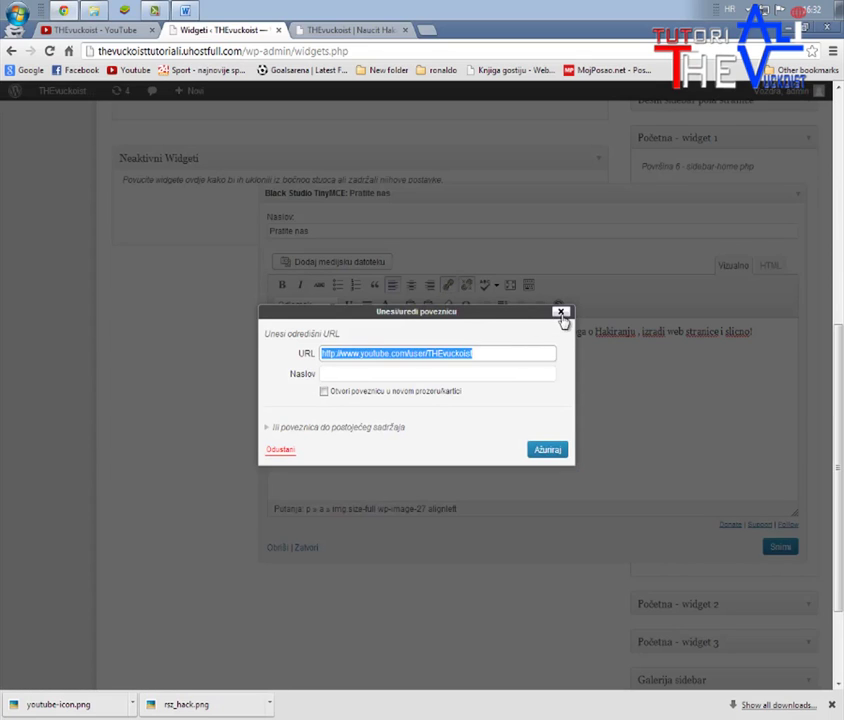
{"action": "left_click", "coordinate": [561, 312]}
{"action": "left_click", "coordinate": [320, 369]}
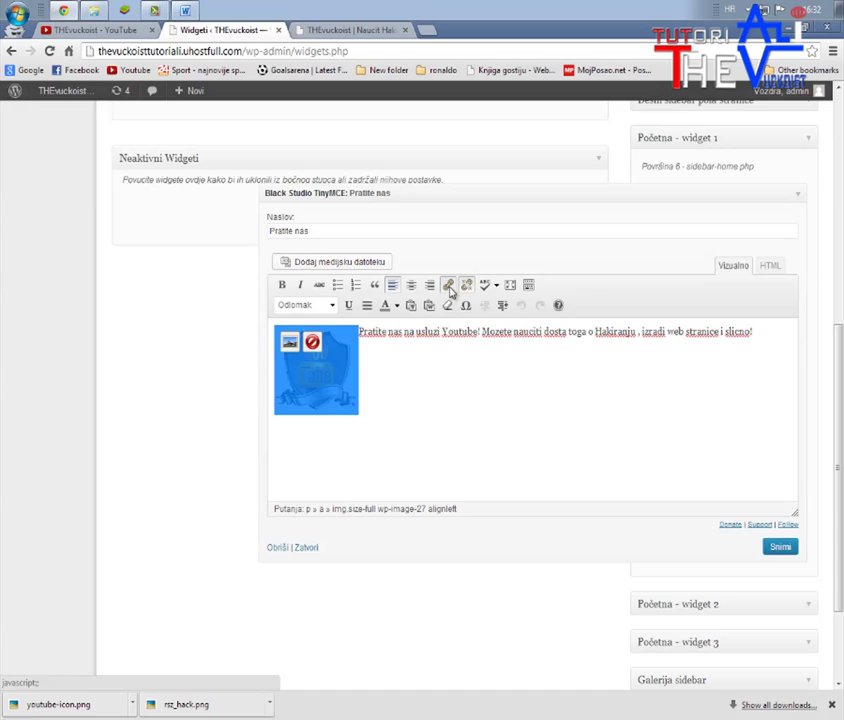
{"action": "left_click", "coordinate": [448, 286]}
{"action": "left_click", "coordinate": [324, 392]}
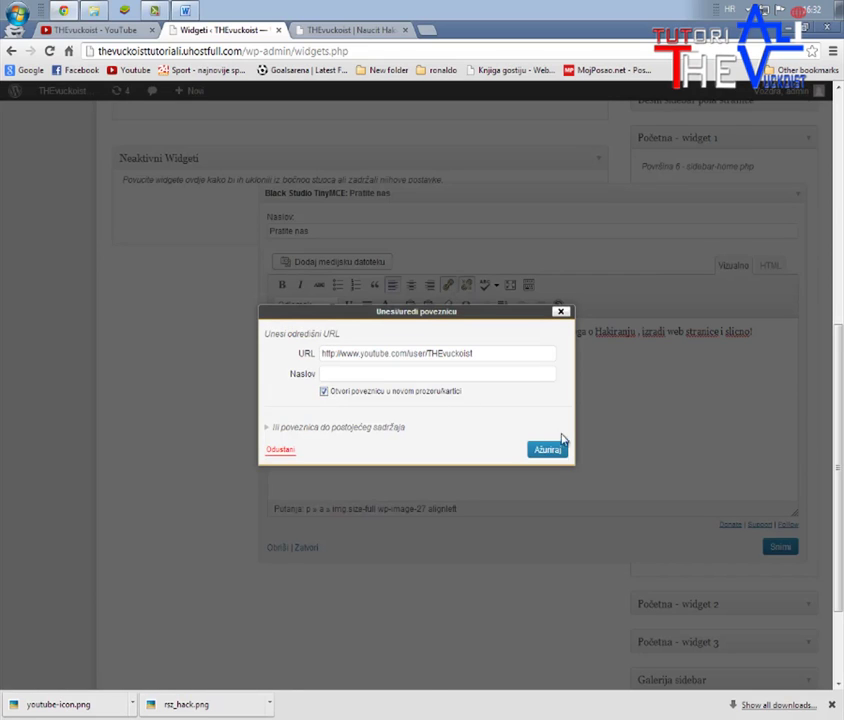
{"action": "left_click", "coordinate": [549, 449]}
{"action": "left_click", "coordinate": [785, 549]}
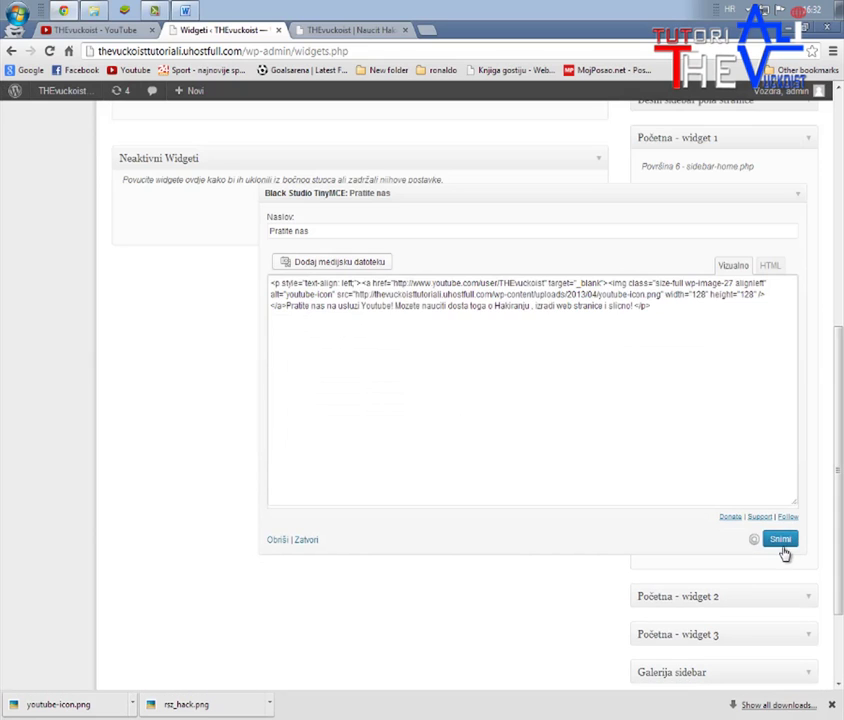
{"action": "left_click", "coordinate": [370, 31]}
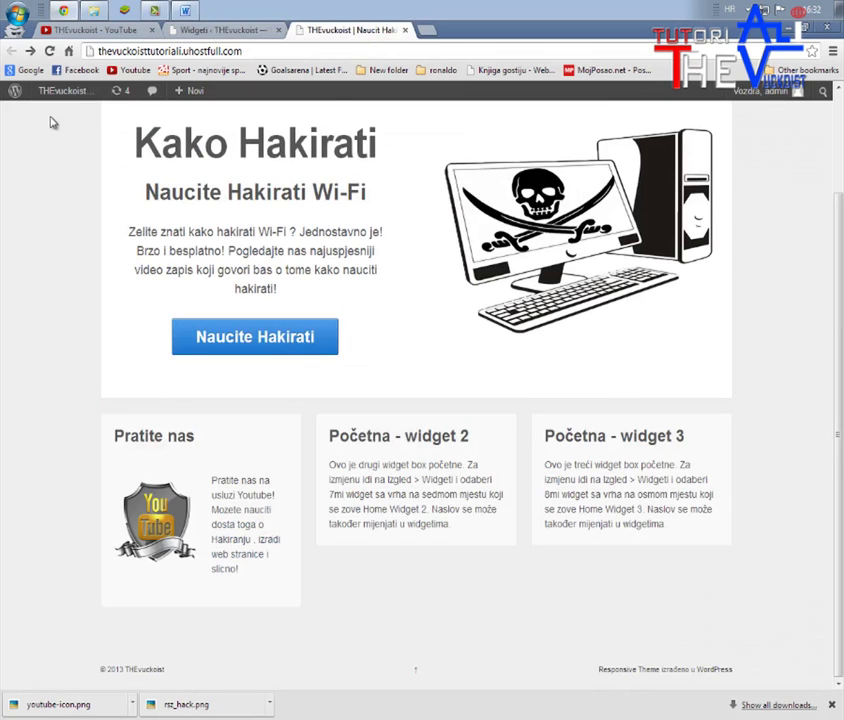
Reload the site, confirm the icon opens YouTube in a new tab, then close that tab.
{"action": "left_click", "coordinate": [49, 50]}
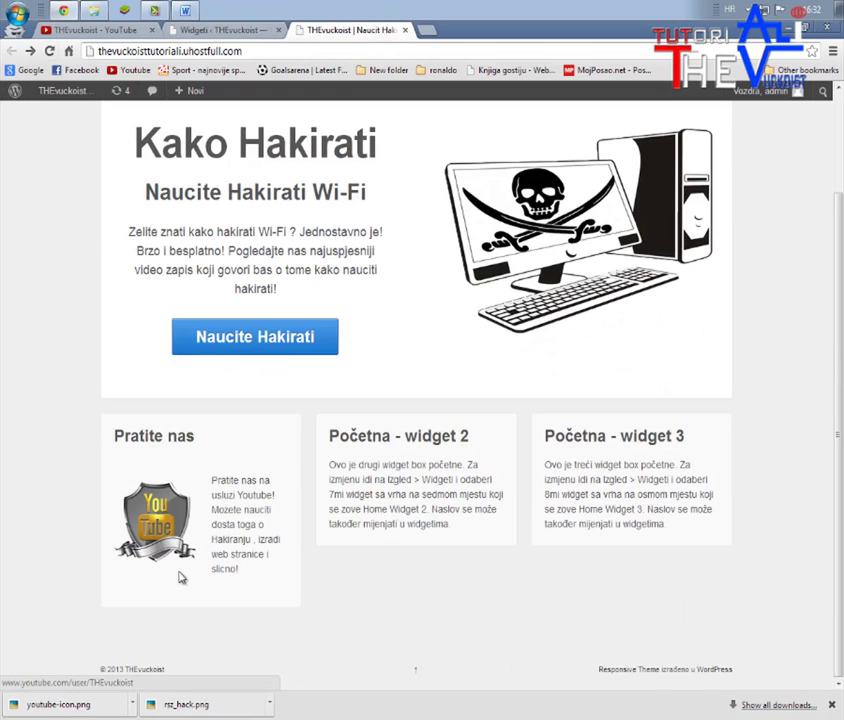
{"action": "left_click", "coordinate": [160, 530]}
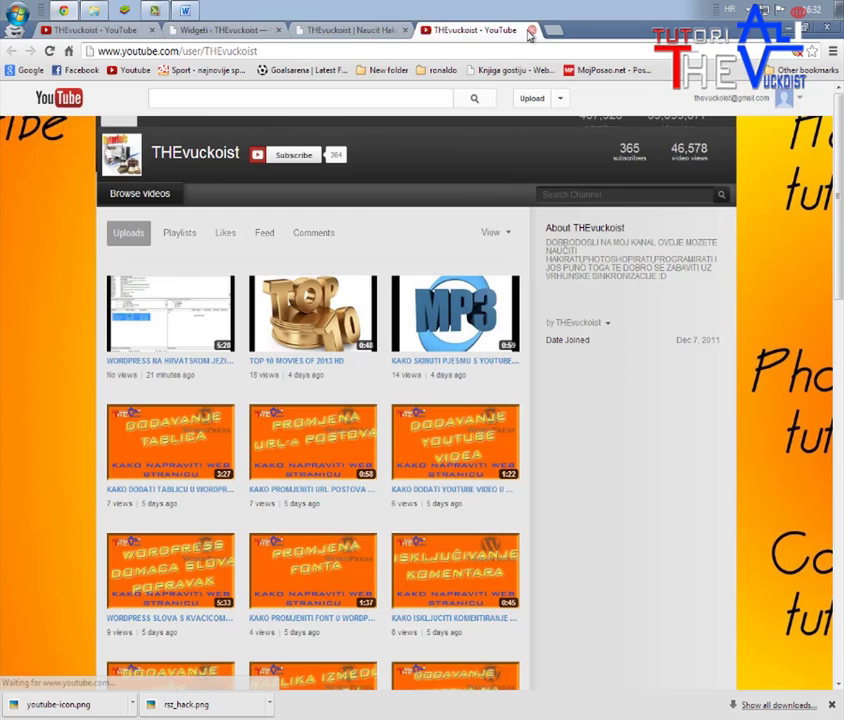
{"action": "left_click", "coordinate": [533, 30]}
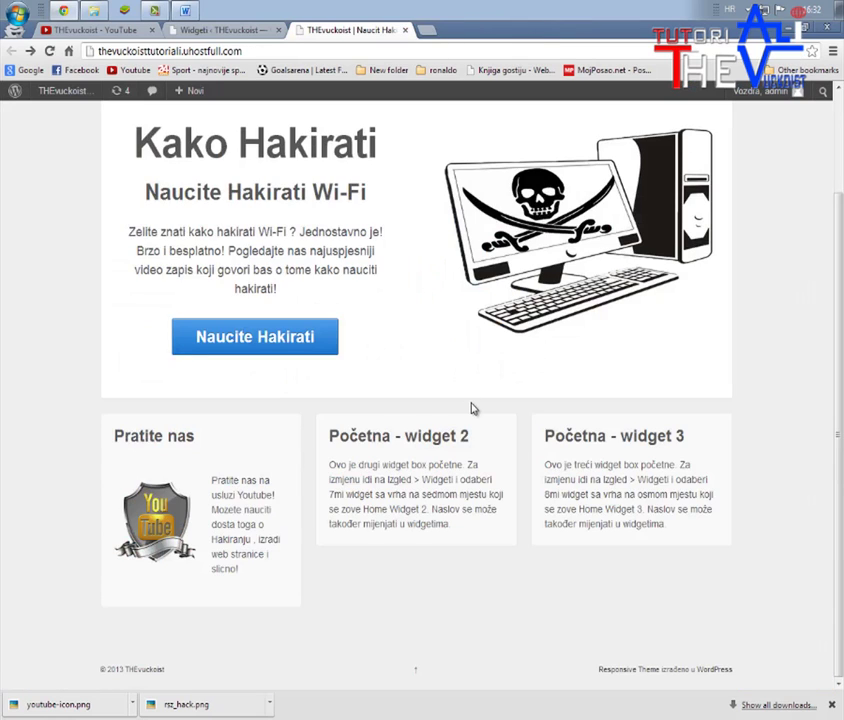
{"action": "left_click", "coordinate": [211, 30]}
Load the IconArchive contacts icon page from the address-bar suggestion for 'icon'.
{"action": "left_click", "coordinate": [345, 30]}
{"action": "left_click", "coordinate": [293, 50]}
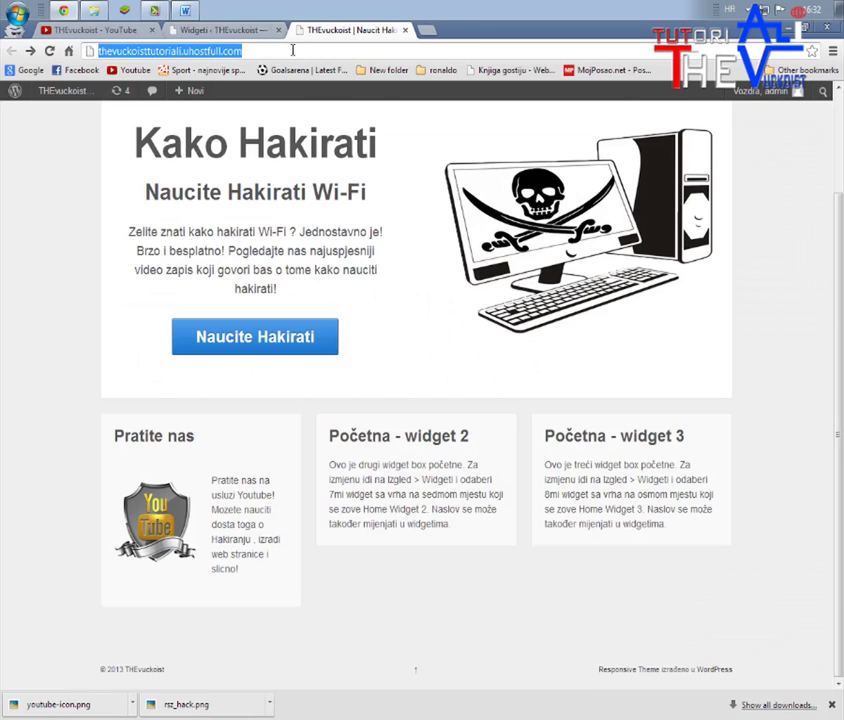
{"action": "type", "text": "icon"}
{"action": "key", "text": "Down"}
{"action": "key", "text": "Return"}
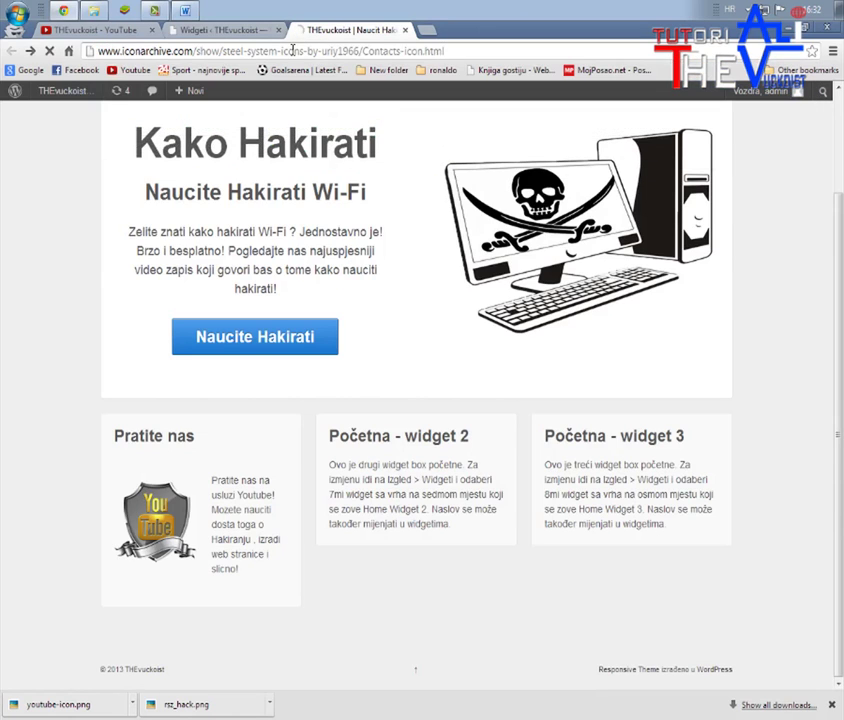
{"action": "left_click", "coordinate": [224, 30]}
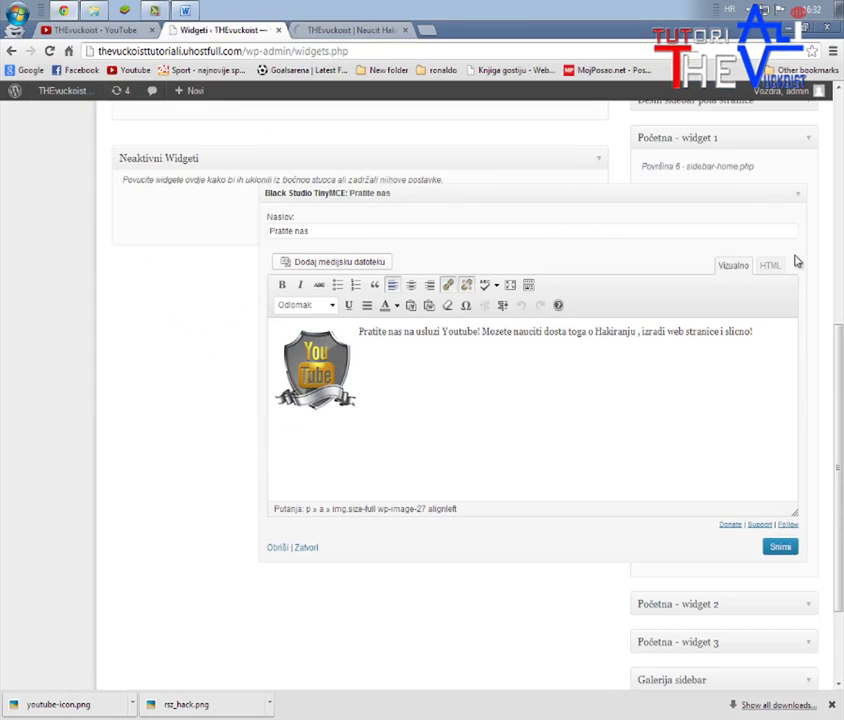
Collapse Pratite nas, expand Početna - widget 2, and drag a Black Studio TinyMCE widget over it.
{"action": "left_click", "coordinate": [798, 194]}
{"action": "scroll", "coordinate": [425, 190], "scroll_direction": "up", "scroll_amount": 4}
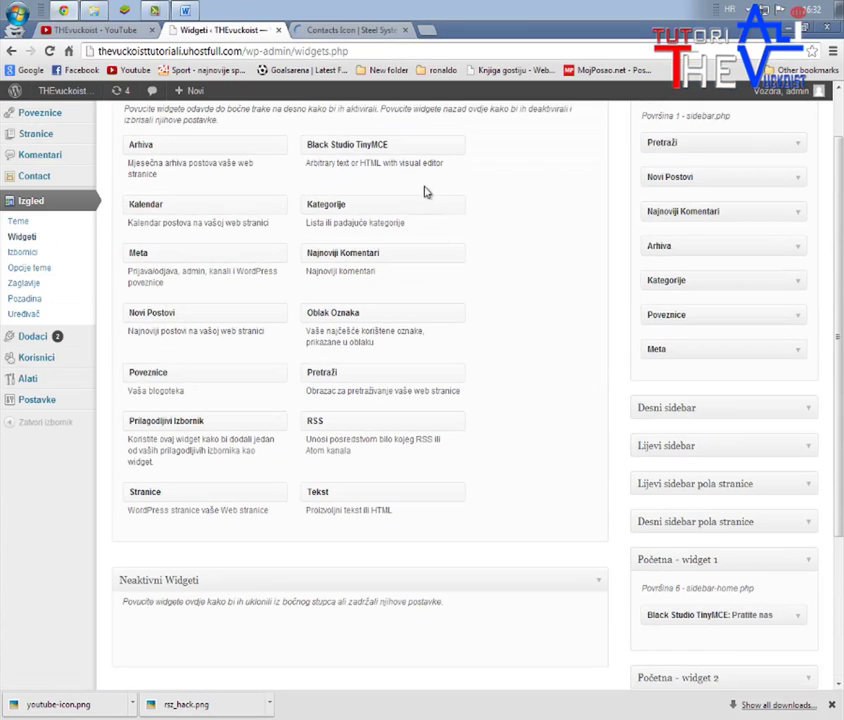
{"action": "left_click_drag", "start_coordinate": [370, 145], "coordinate": [390, 266]}
{"action": "left_click", "coordinate": [665, 482]}
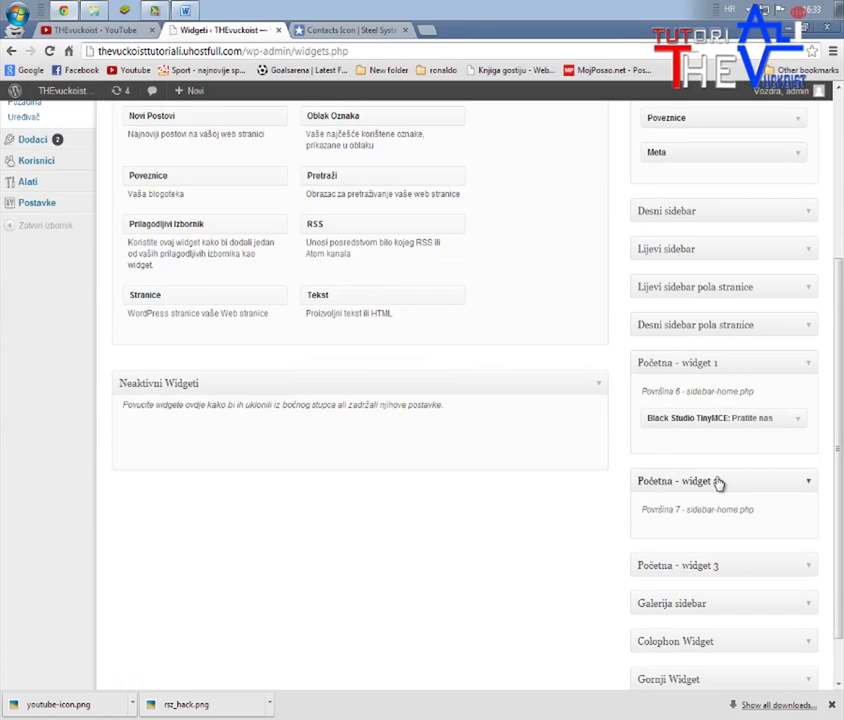
{"action": "left_click", "coordinate": [810, 373]}
{"action": "scroll", "coordinate": [358, 246], "scroll_direction": "up", "scroll_amount": 3}
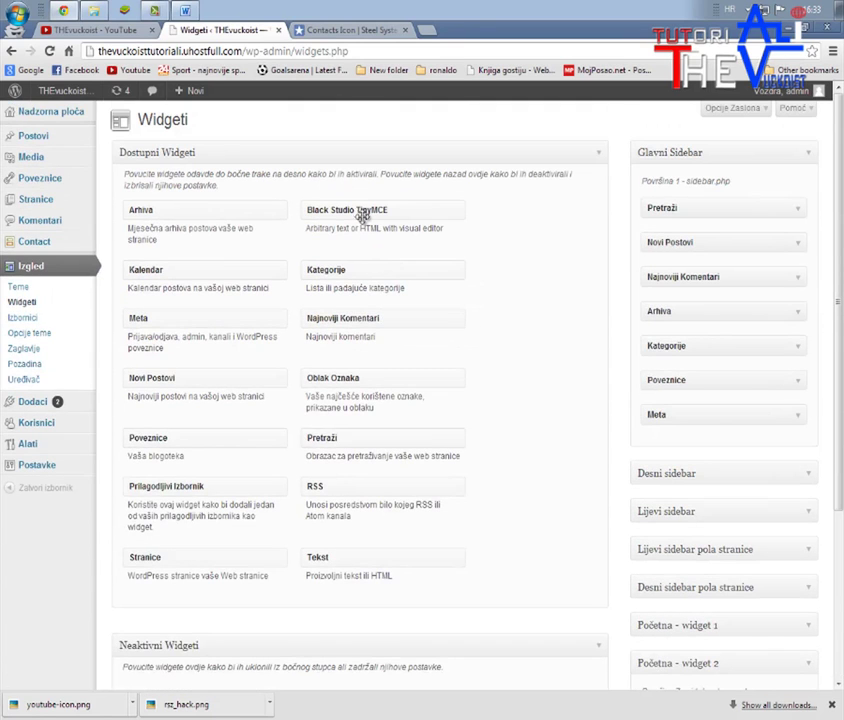
{"action": "left_click_drag", "start_coordinate": [362, 217], "coordinate": [699, 528]}
Drop a text widget into Početna - widget 2 and save the 128×128 Contacts icon as Contacts-icon.png.
{"action": "left_click", "coordinate": [330, 30]}
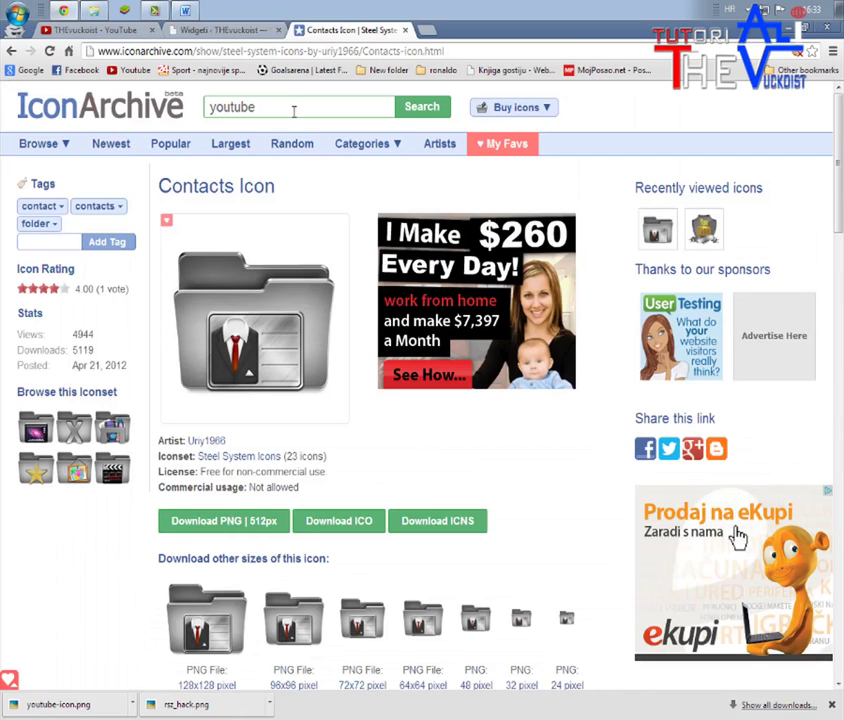
{"action": "scroll", "coordinate": [293, 437], "scroll_direction": "down", "scroll_amount": 2}
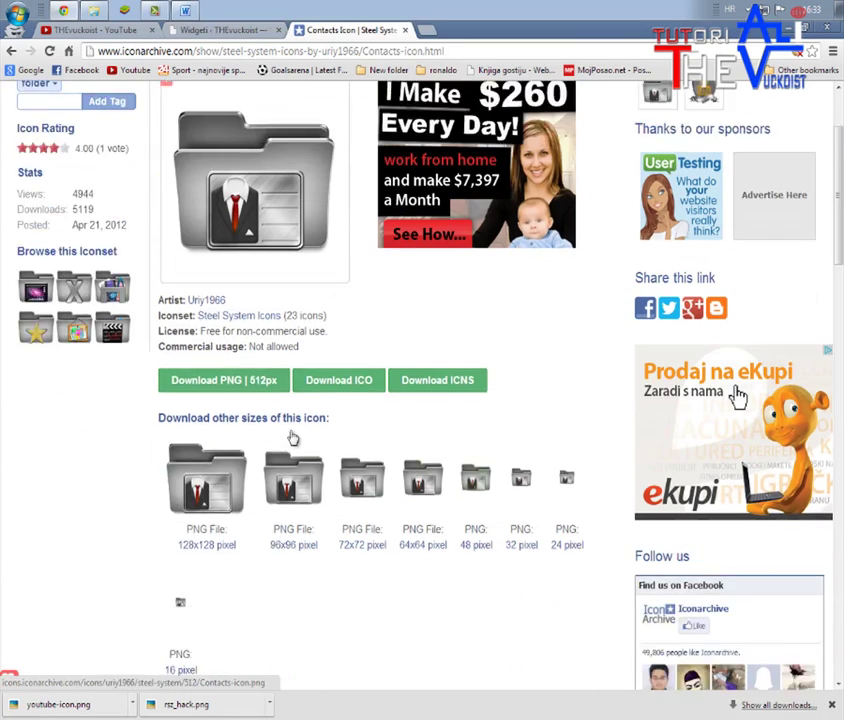
{"action": "scroll", "coordinate": [293, 437], "scroll_direction": "down", "scroll_amount": 1}
{"action": "left_click", "coordinate": [238, 476]}
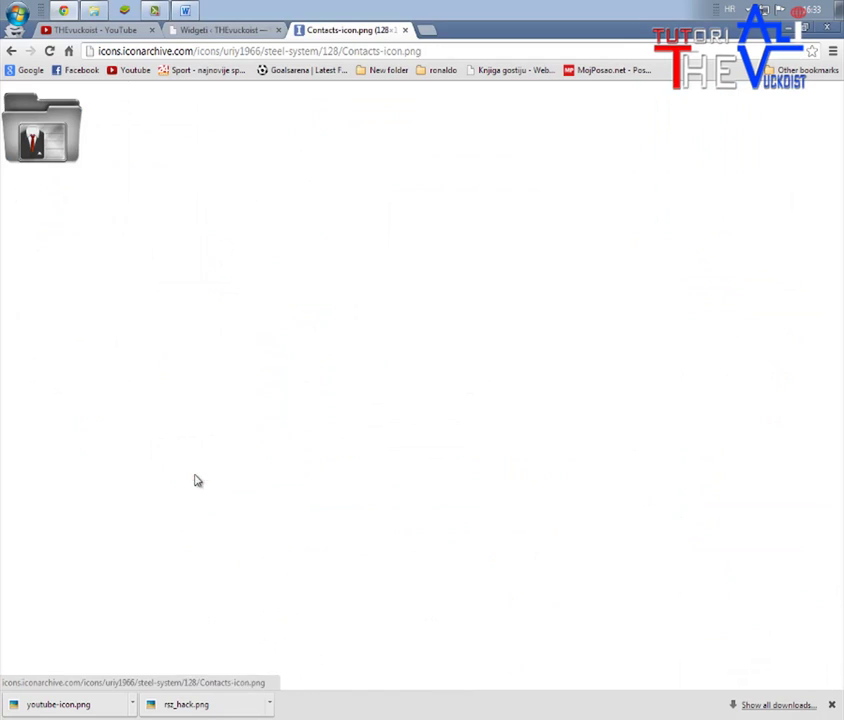
{"action": "right_click", "coordinate": [63, 148]}
{"action": "left_click", "coordinate": [73, 155]}
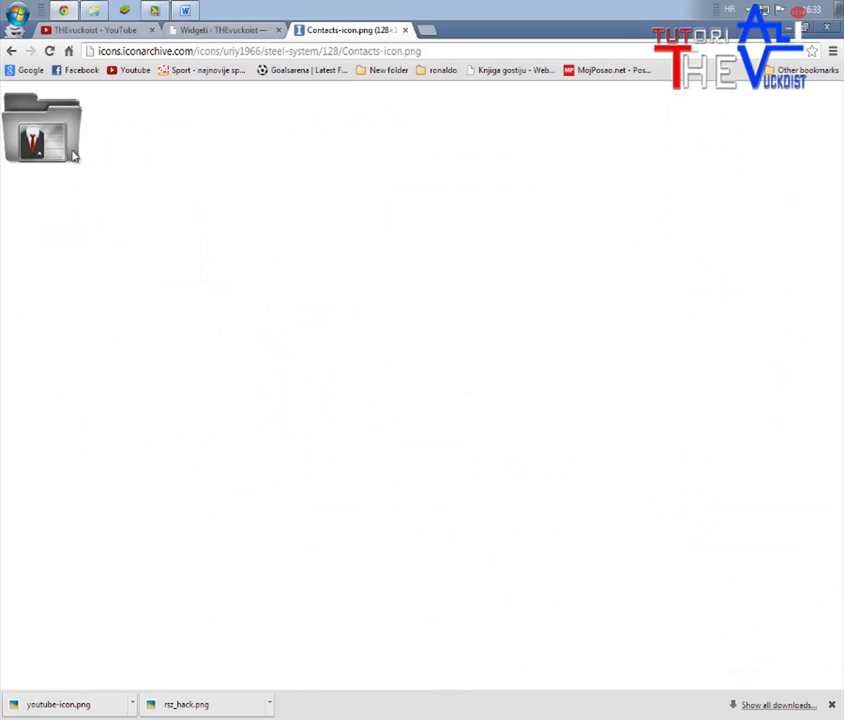
{"action": "left_click", "coordinate": [419, 380]}
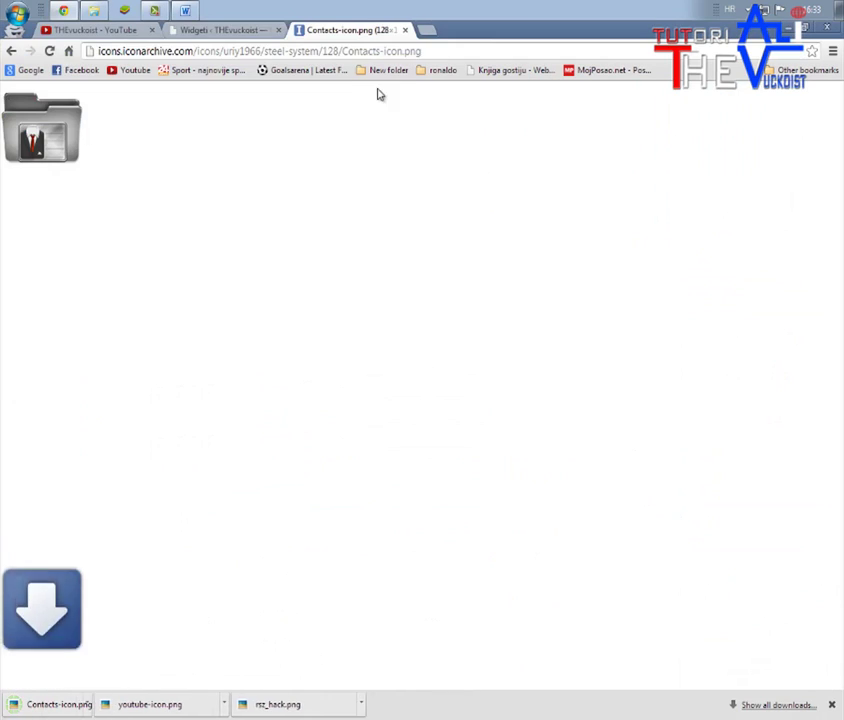
{"action": "left_click", "coordinate": [10, 51]}
Title the new widget 'Kontaktirajte nas'.
{"action": "left_click", "coordinate": [200, 30]}
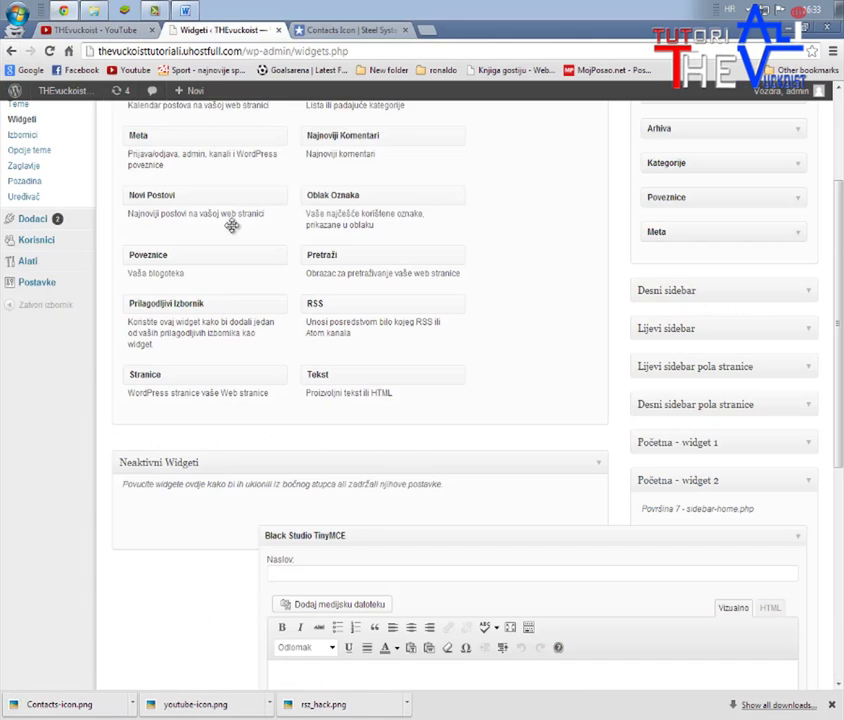
{"action": "scroll", "coordinate": [352, 551], "scroll_direction": "down", "scroll_amount": 3}
{"action": "left_click", "coordinate": [294, 362]}
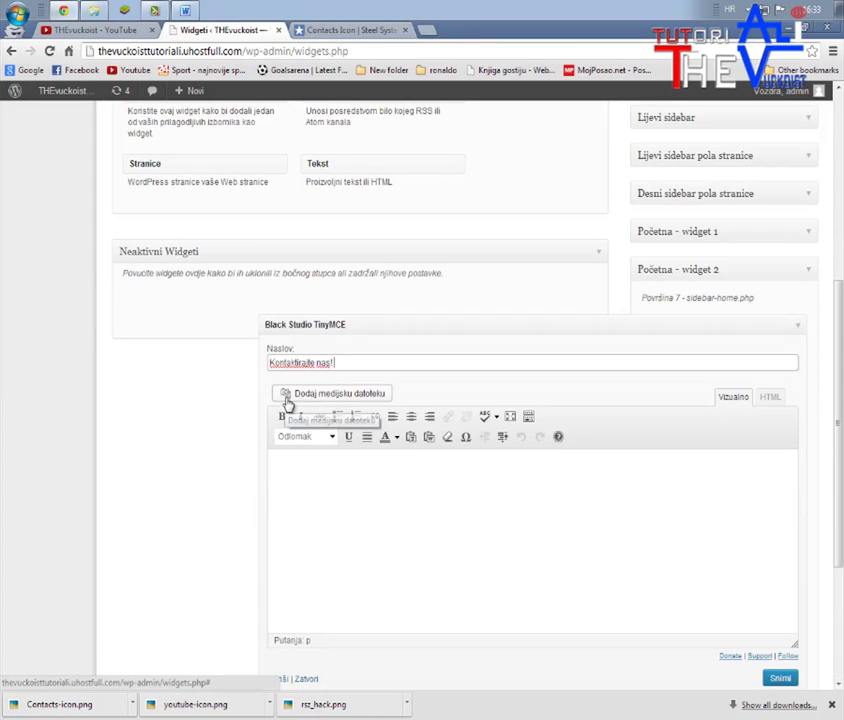
Upload Contacts-icon.png to the media library and insert it into the widget body.
{"action": "left_click", "coordinate": [338, 393]}
{"action": "left_click", "coordinate": [215, 222]}
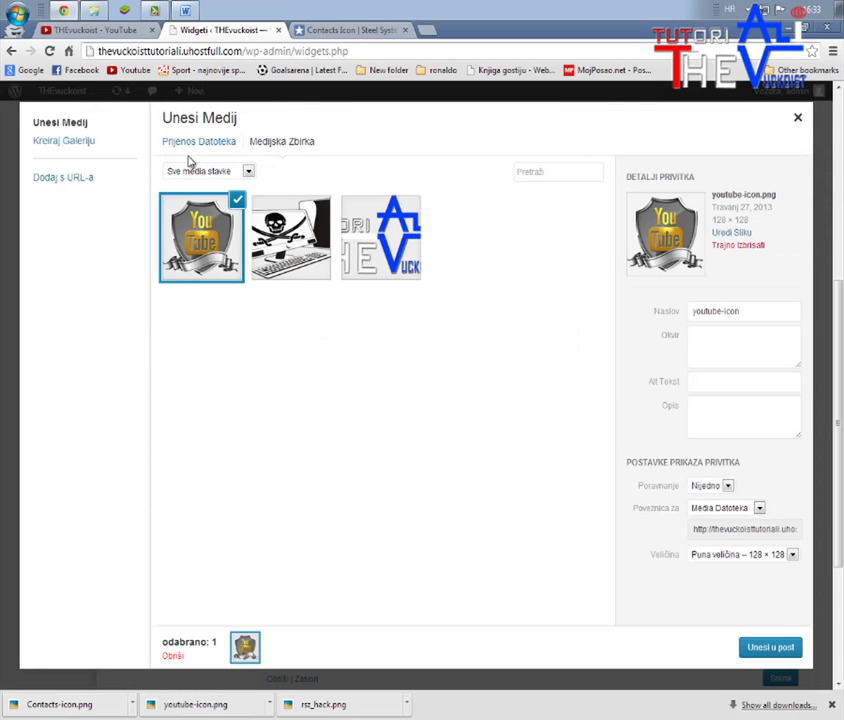
{"action": "left_click", "coordinate": [190, 147]}
{"action": "left_click", "coordinate": [482, 396]}
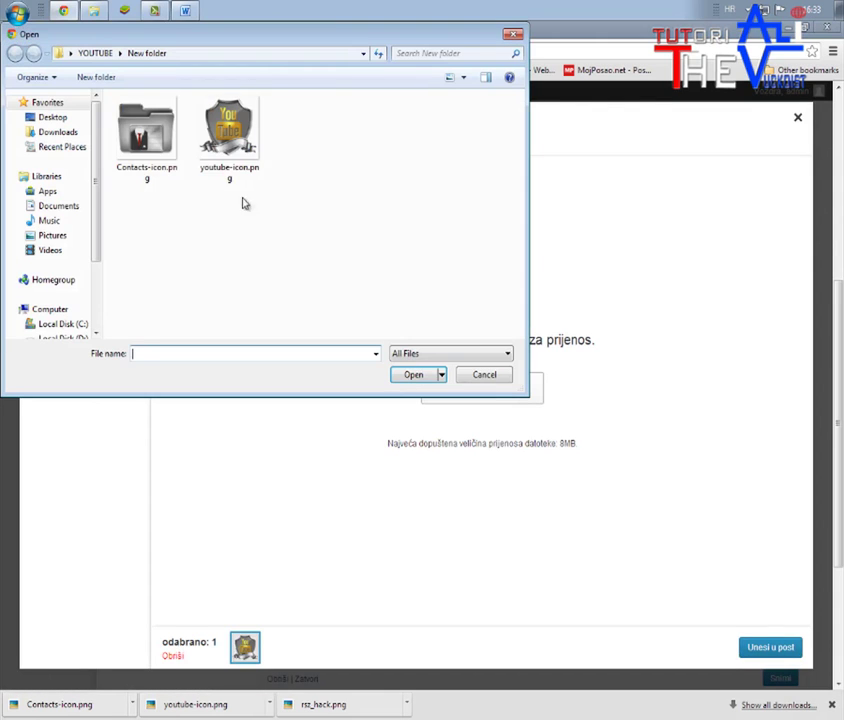
{"action": "left_click", "coordinate": [146, 130]}
{"action": "left_click", "coordinate": [414, 375]}
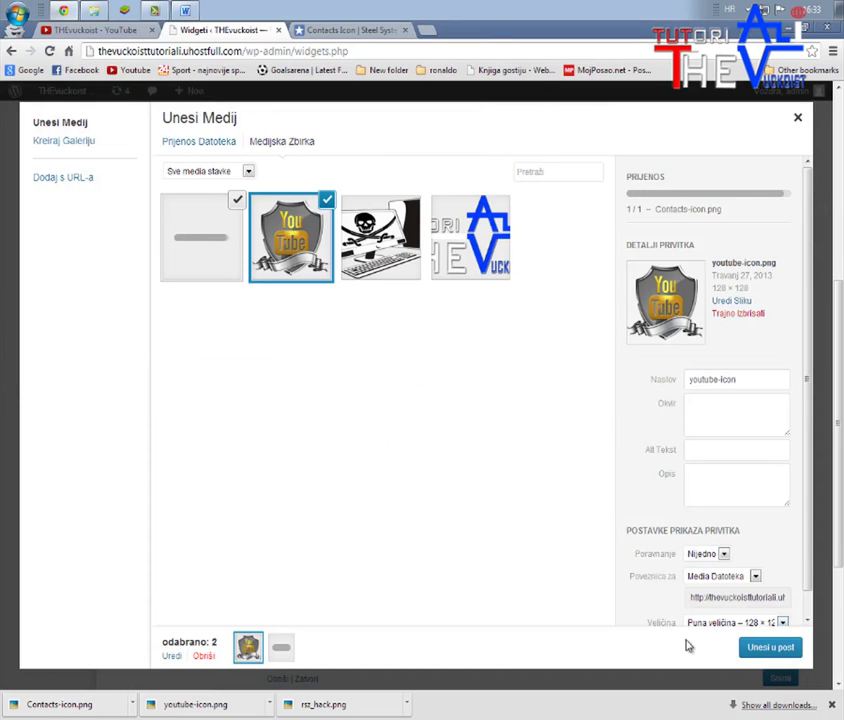
{"action": "left_click", "coordinate": [755, 651]}
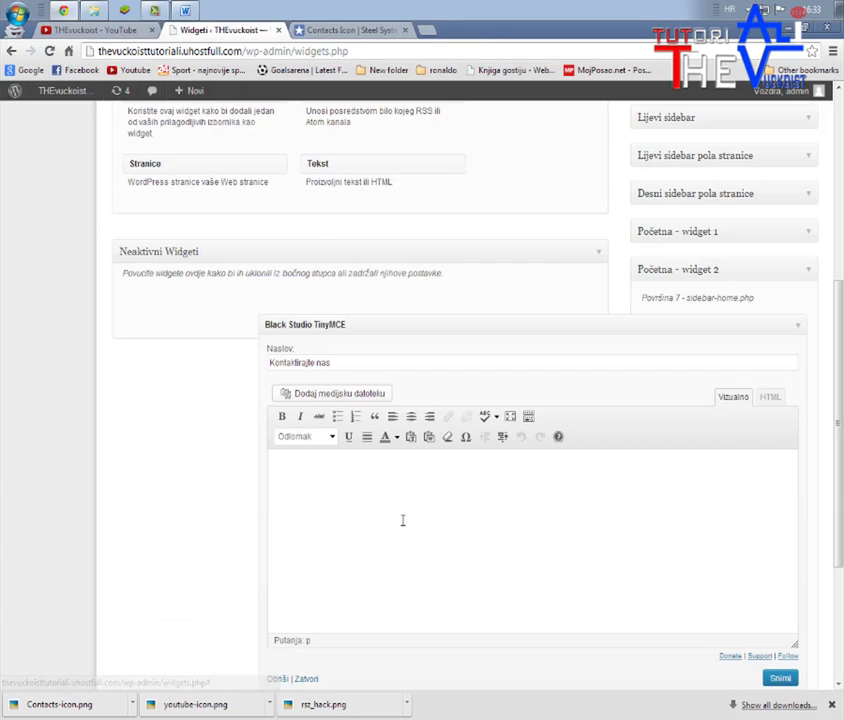
Remove the YouTube image from the widget body, leaving only the Contacts icon.
{"action": "scroll", "coordinate": [343, 505], "scroll_direction": "up", "scroll_amount": 1}
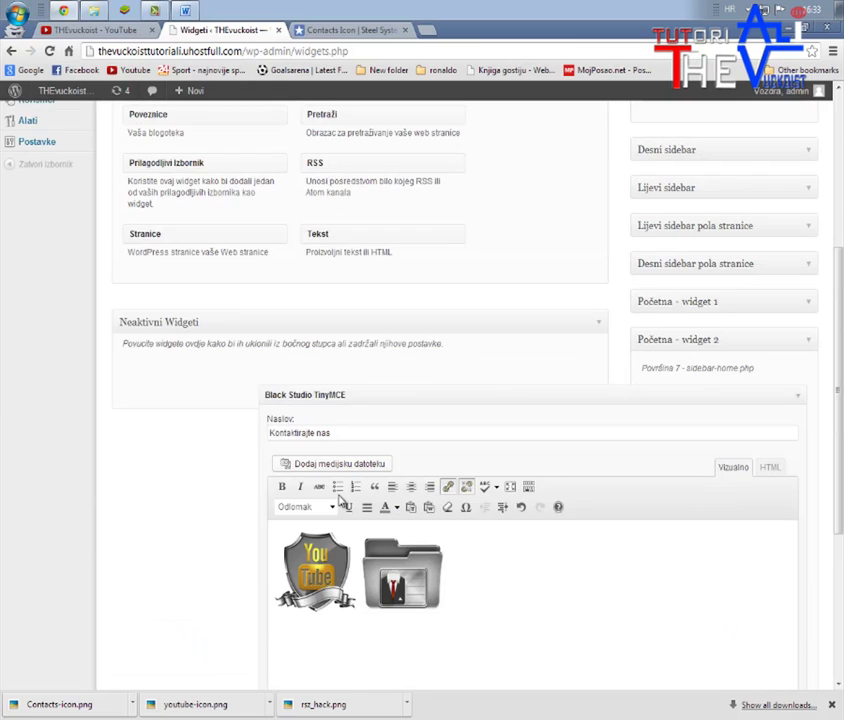
{"action": "left_click", "coordinate": [318, 552]}
{"action": "left_click", "coordinate": [316, 547]}
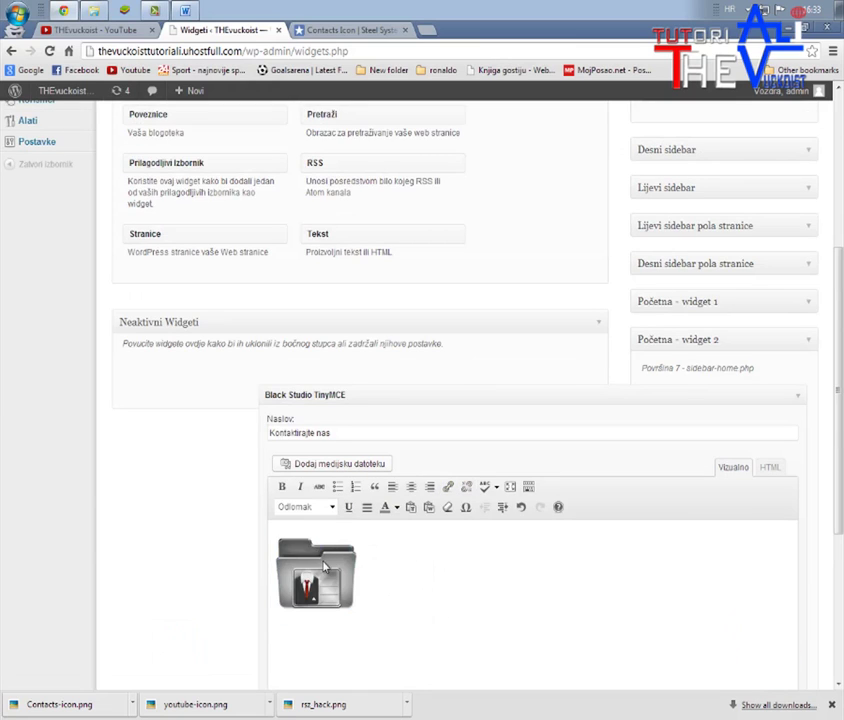
{"action": "left_click", "coordinate": [303, 466]}
{"action": "left_click", "coordinate": [199, 225]}
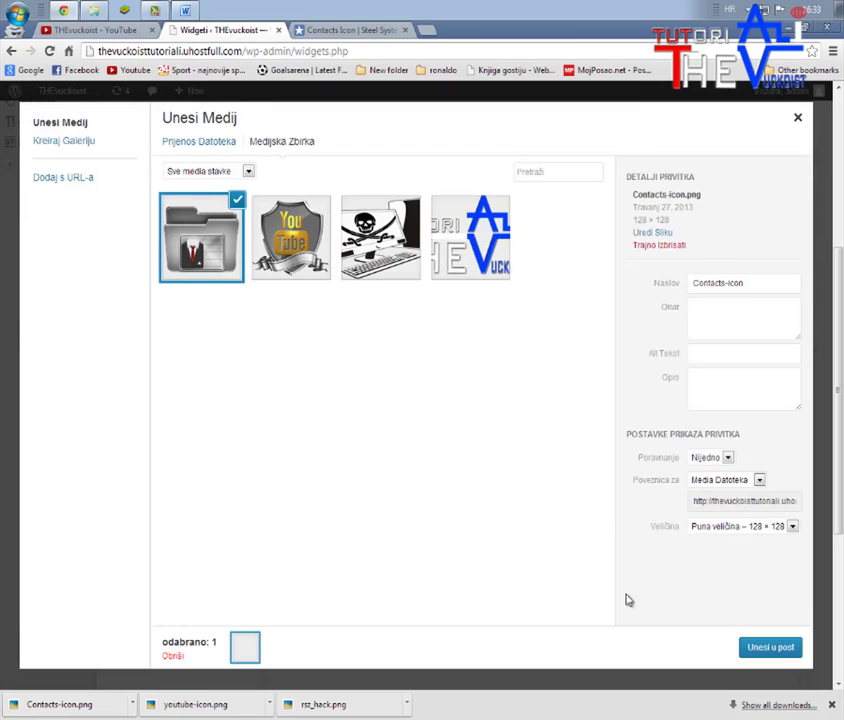
{"action": "left_click", "coordinate": [764, 645]}
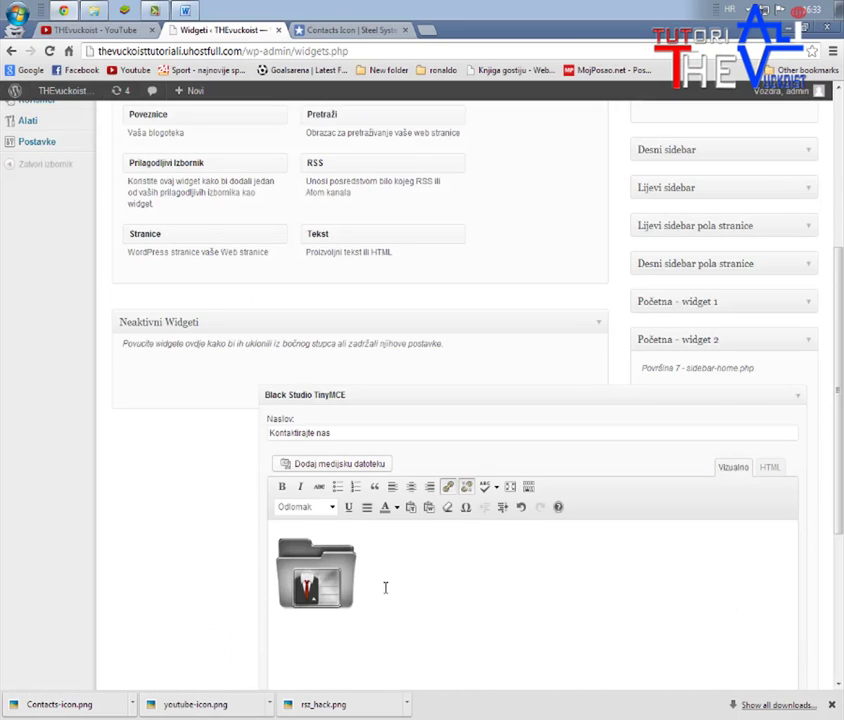
Type the contact message 'Kontaktirajte nas! Sve sto vam nije jasno pitajte nas…' after the icon, then open the icon's edit settings.
{"action": "type", "text": "Kontaktirajte nas! Sve sto"}
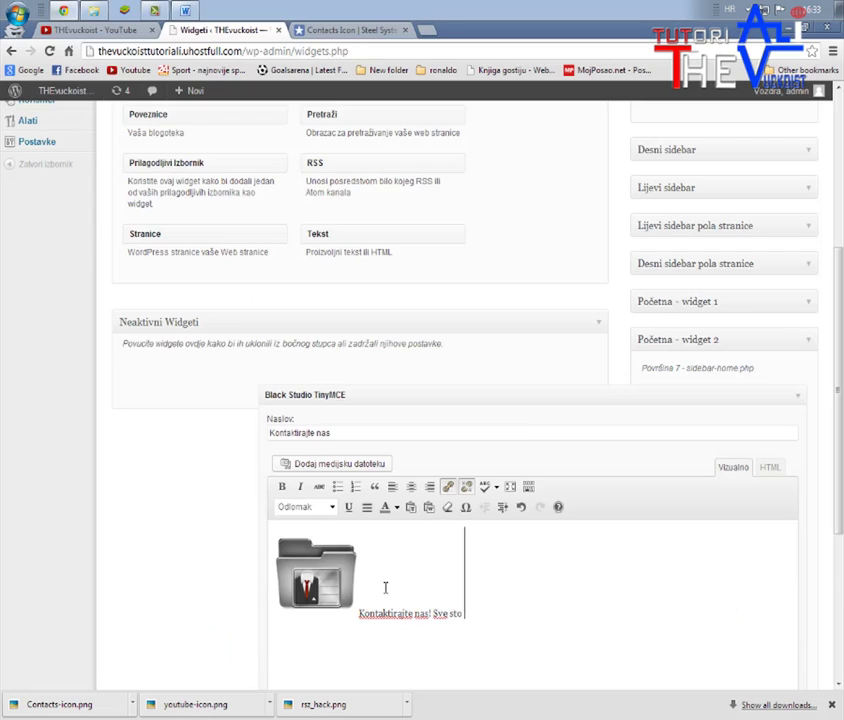
{"action": "type", "text": " vam nije jasno"}
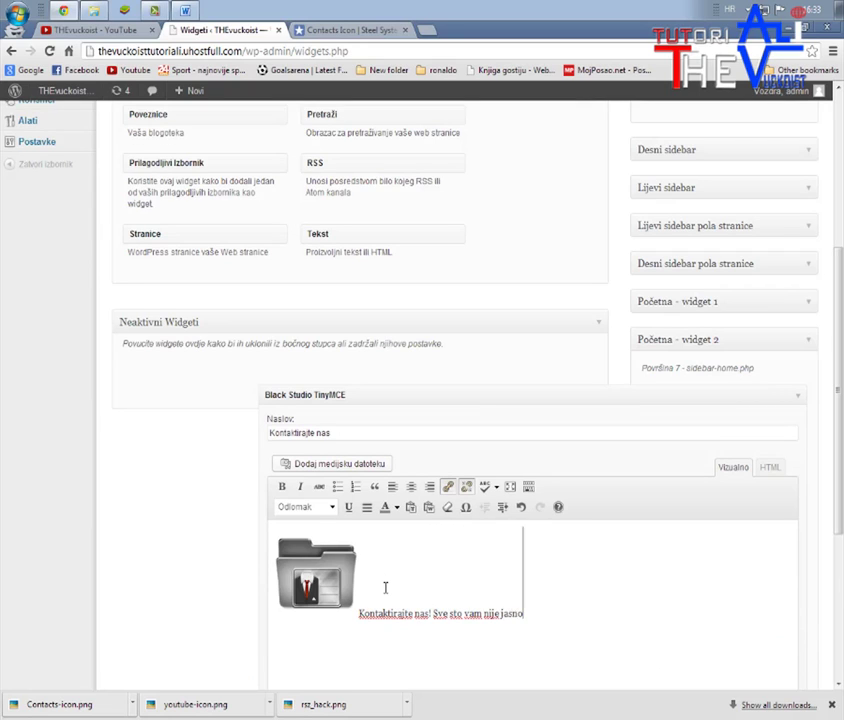
{"action": "type", "text": " pitajte nas"}
{"action": "type", "text": " od"}
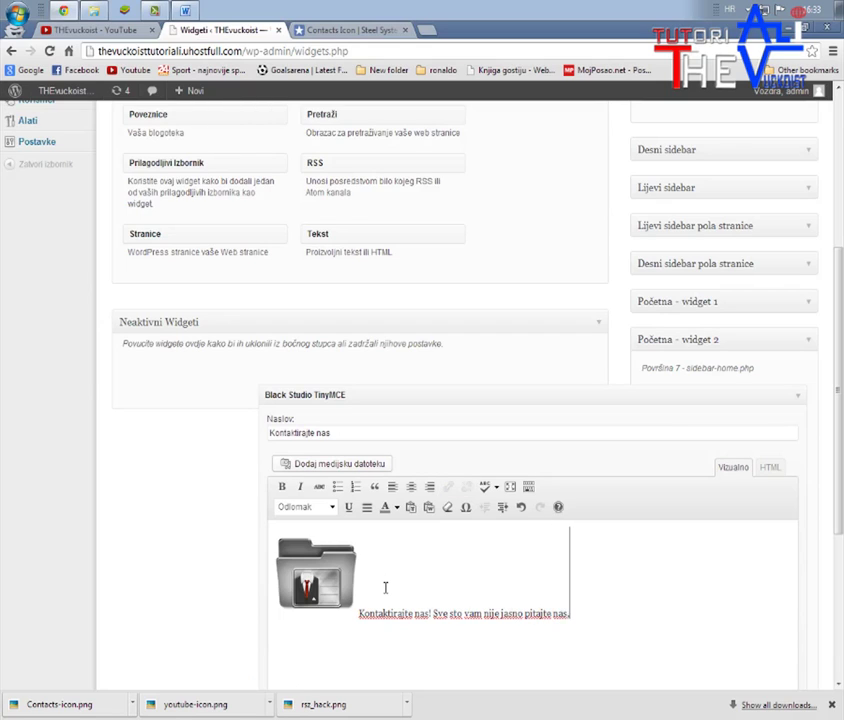
{"action": "type", "text": "govor cete"}
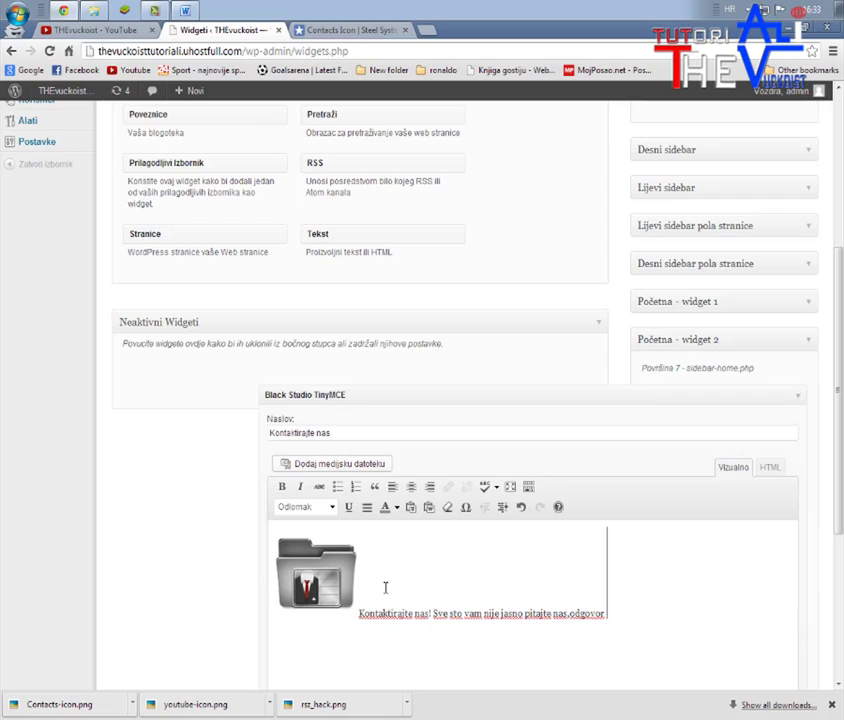
{"action": "key", "text": "BackSpace"}
{"action": "key", "text": "BackSpace"}
{"action": "type", "text": "te"}
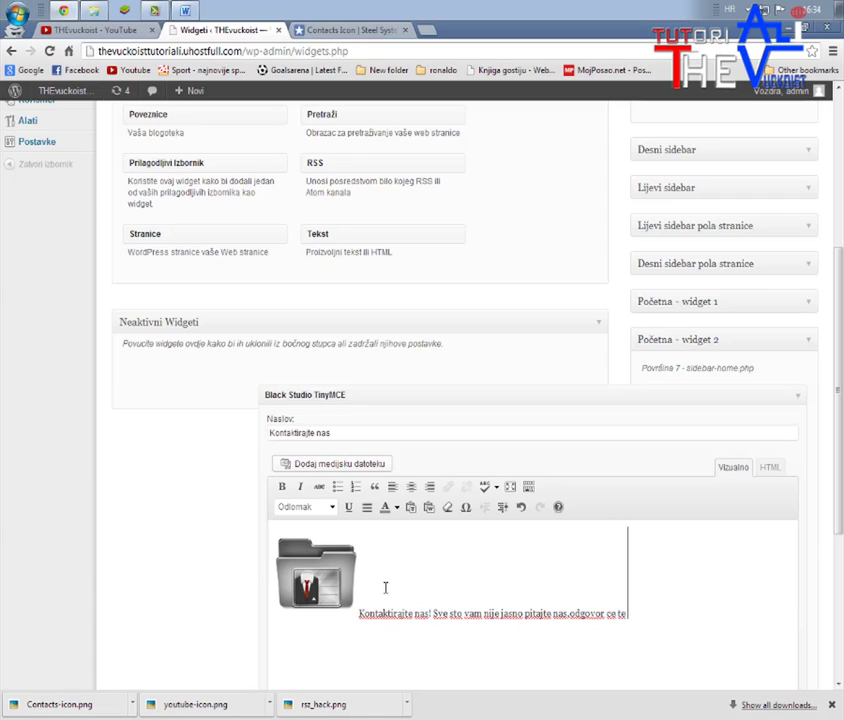
{"action": "type", "text": " dobiti jako brzo i"}
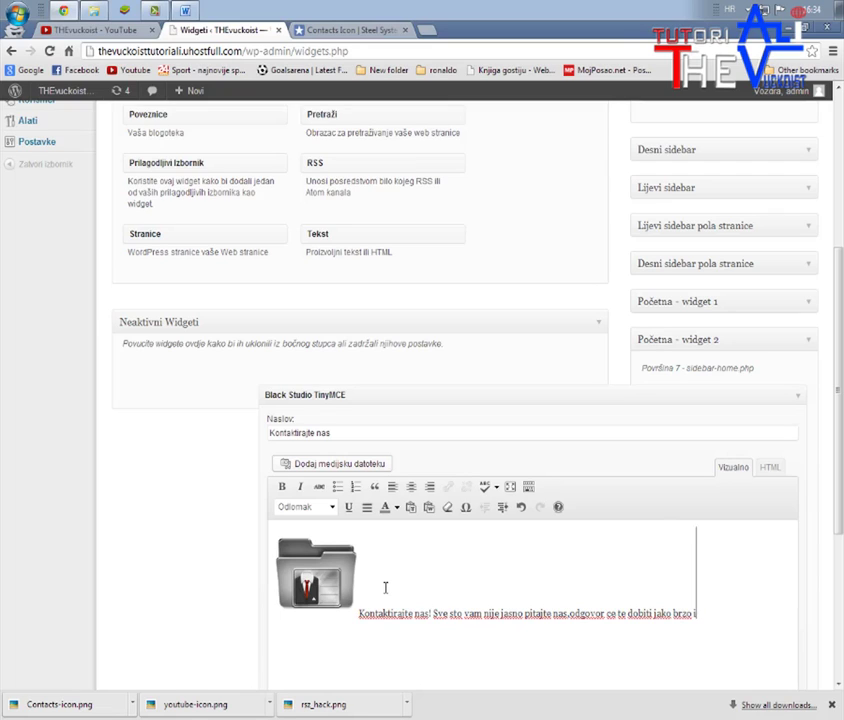
{"action": "type", "text": " odgovor"}
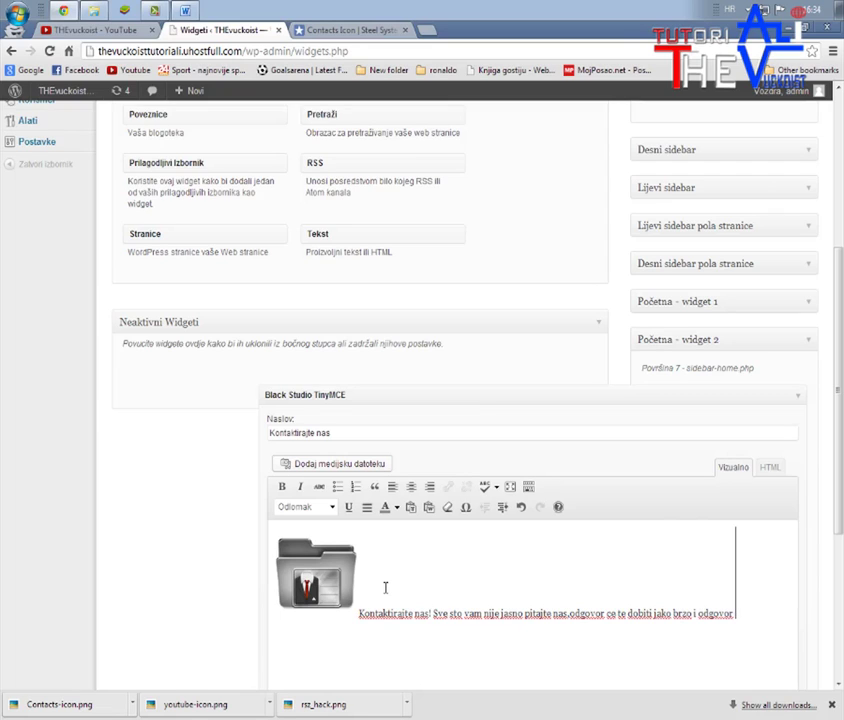
{"action": "type", "text": " e"}
{"action": "type", "text": "e biti ono sto vam treba!"}
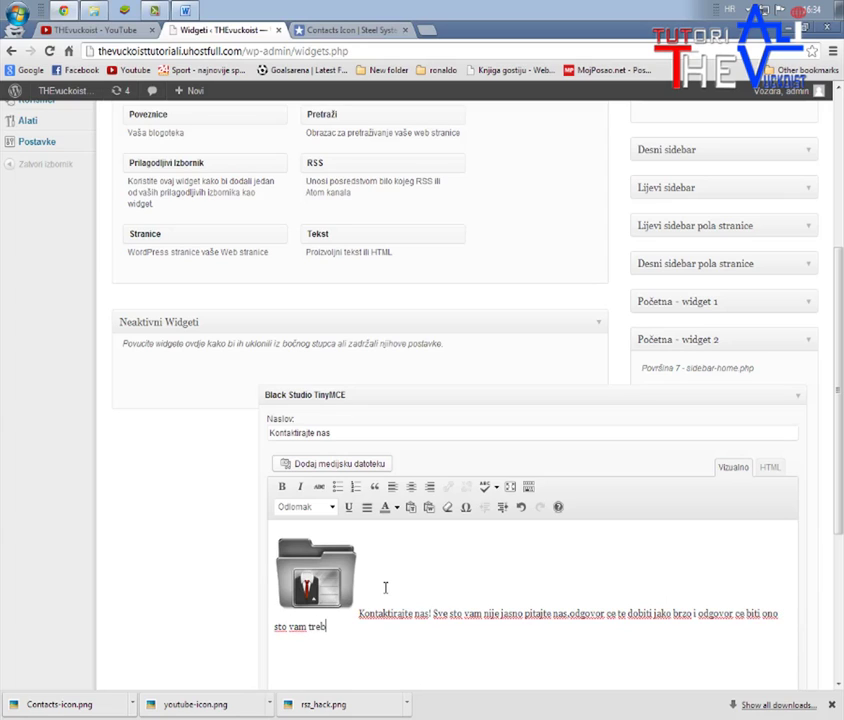
{"action": "left_click", "coordinate": [307, 577]}
{"action": "left_click", "coordinate": [289, 545]}
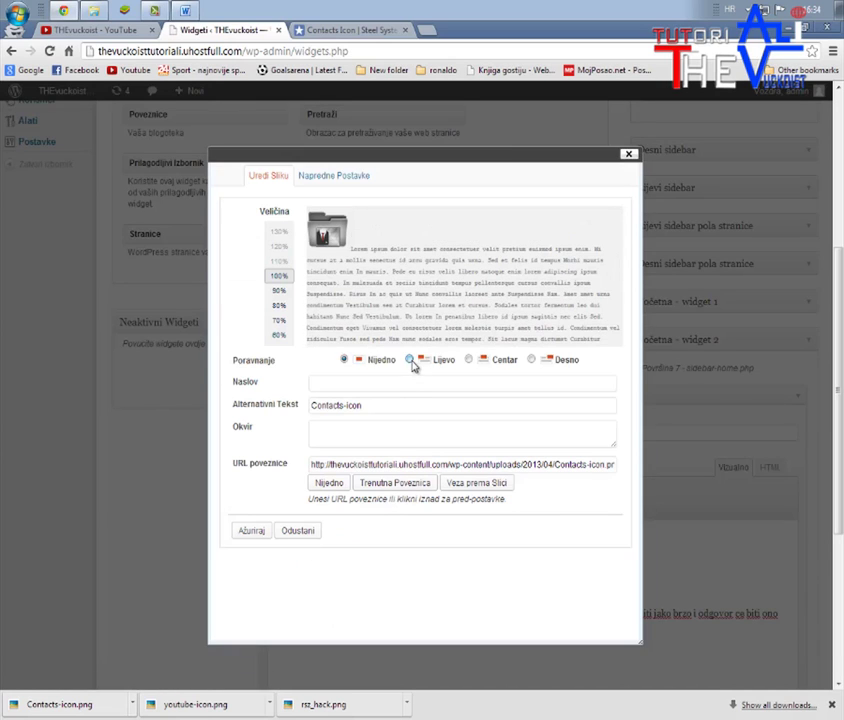
Align the icon left and clear its link URL.
{"action": "left_click", "coordinate": [409, 360]}
{"action": "left_click", "coordinate": [342, 466]}
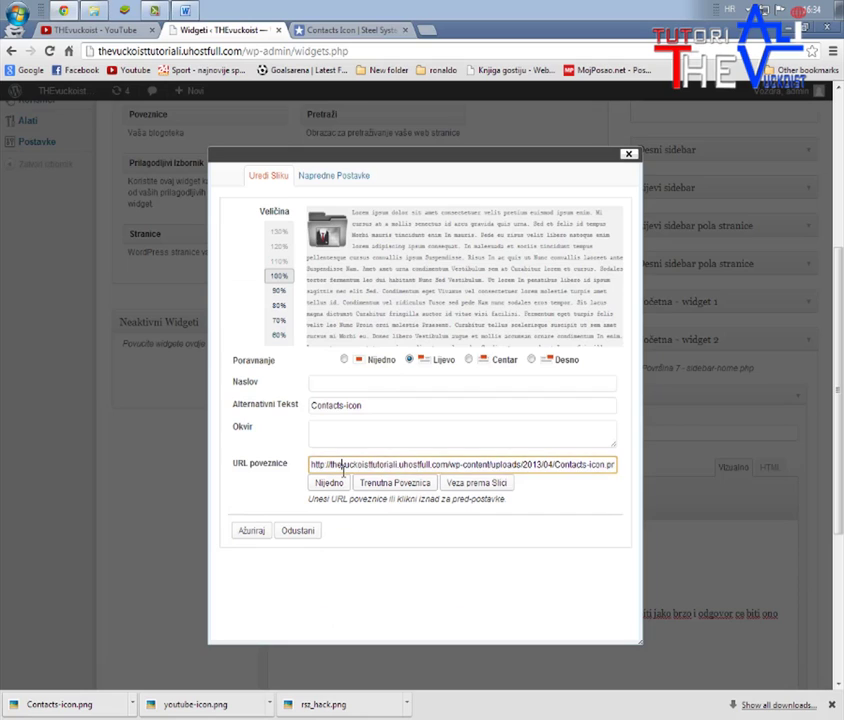
{"action": "key", "text": "ctrl+a"}
{"action": "key", "text": "BackSpace"}
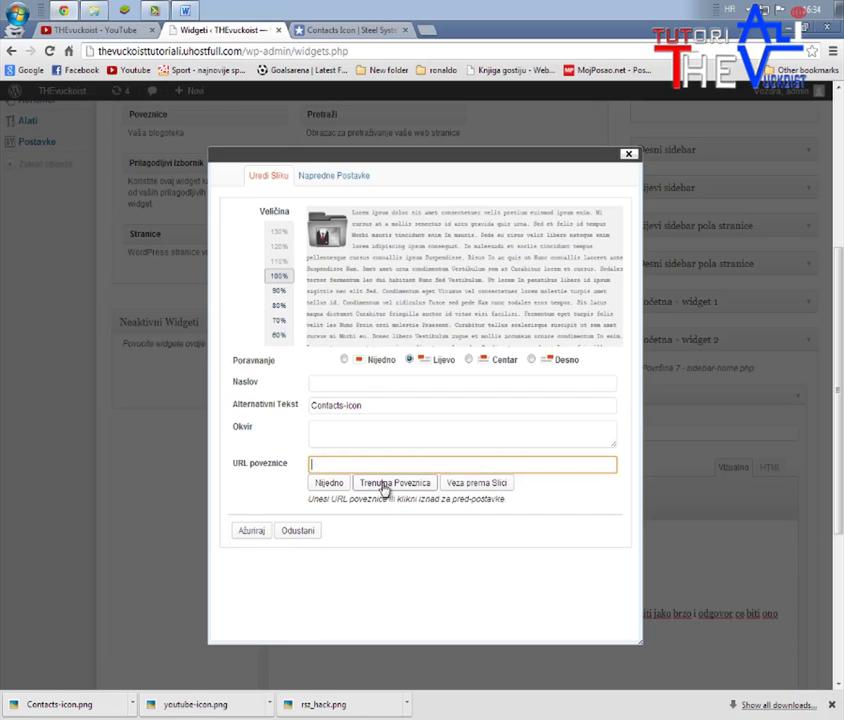
{"action": "left_click", "coordinate": [390, 484]}
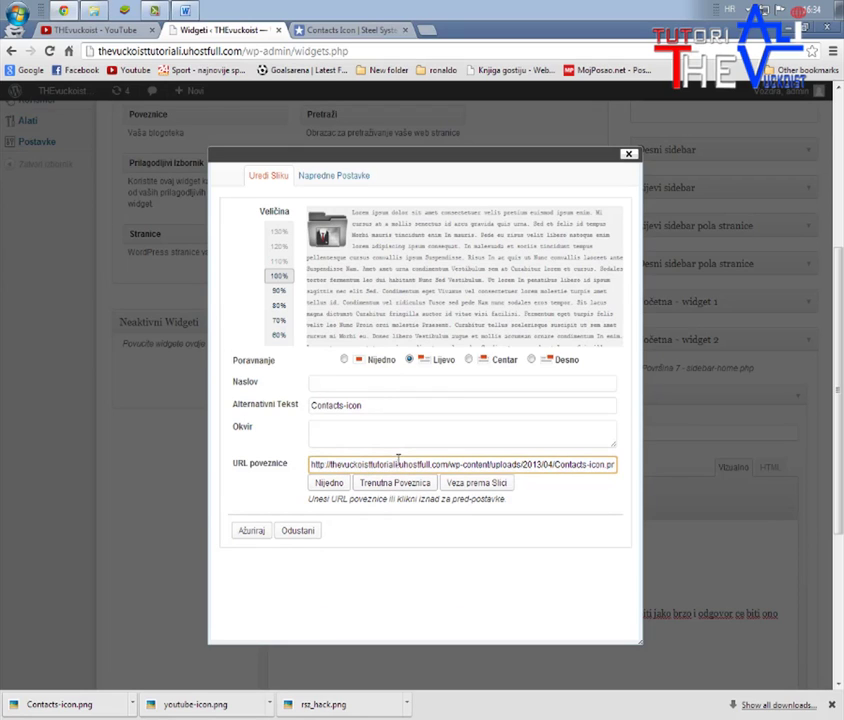
{"action": "key", "text": "ctrl+a"}
{"action": "key", "text": "BackSpace"}
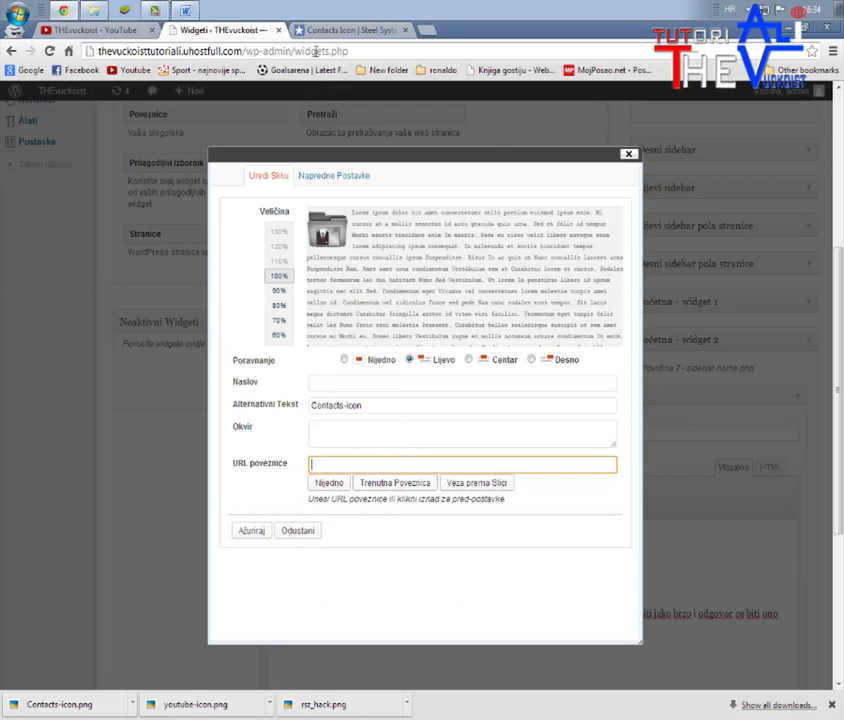
Copy the site's Kontakt page URL from a new tab, paste it as the icon link, and update.
{"action": "left_click", "coordinate": [320, 31]}
{"action": "left_click", "coordinate": [424, 30]}
{"action": "type", "text": "the"}
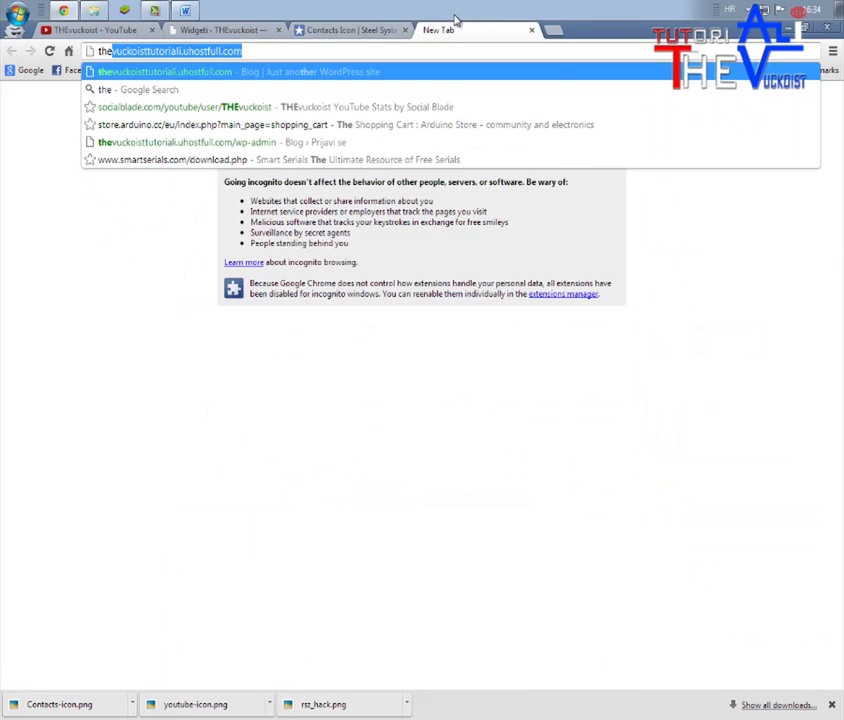
{"action": "key", "text": "Return"}
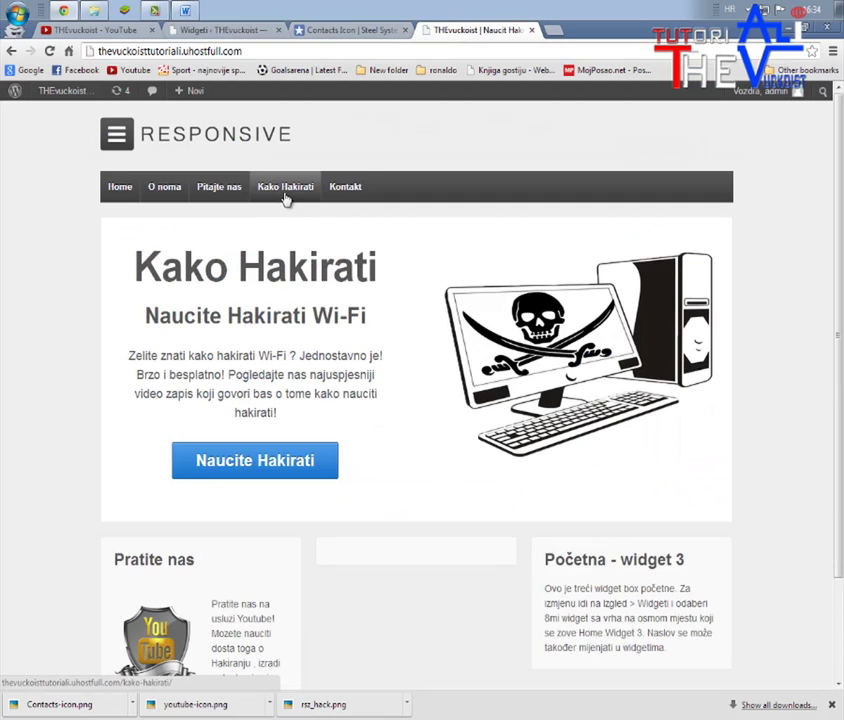
{"action": "left_click", "coordinate": [335, 194]}
{"action": "left_click", "coordinate": [234, 52]}
{"action": "key", "text": "ctrl+c"}
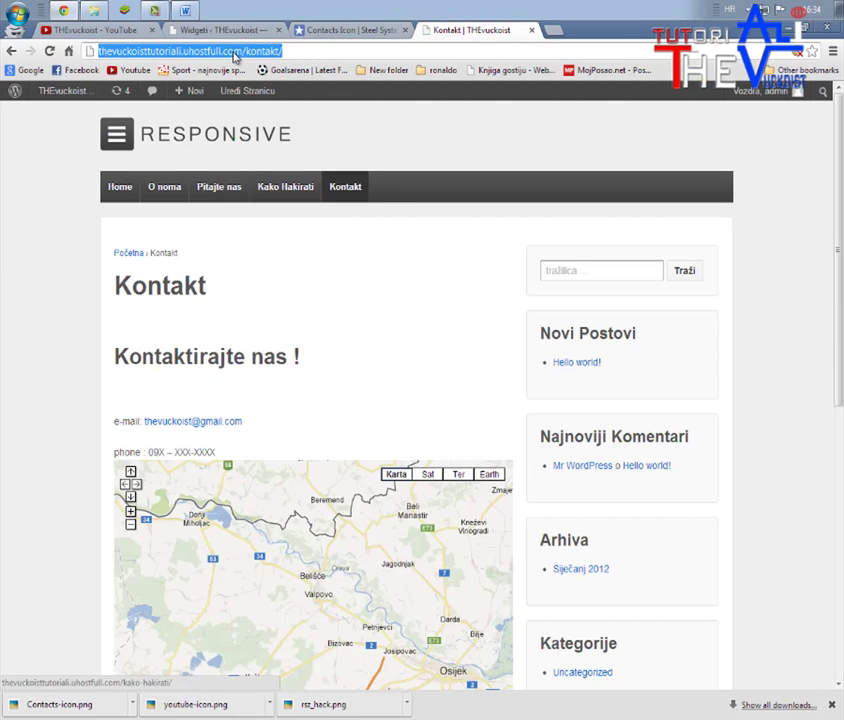
{"action": "left_click", "coordinate": [157, 32]}
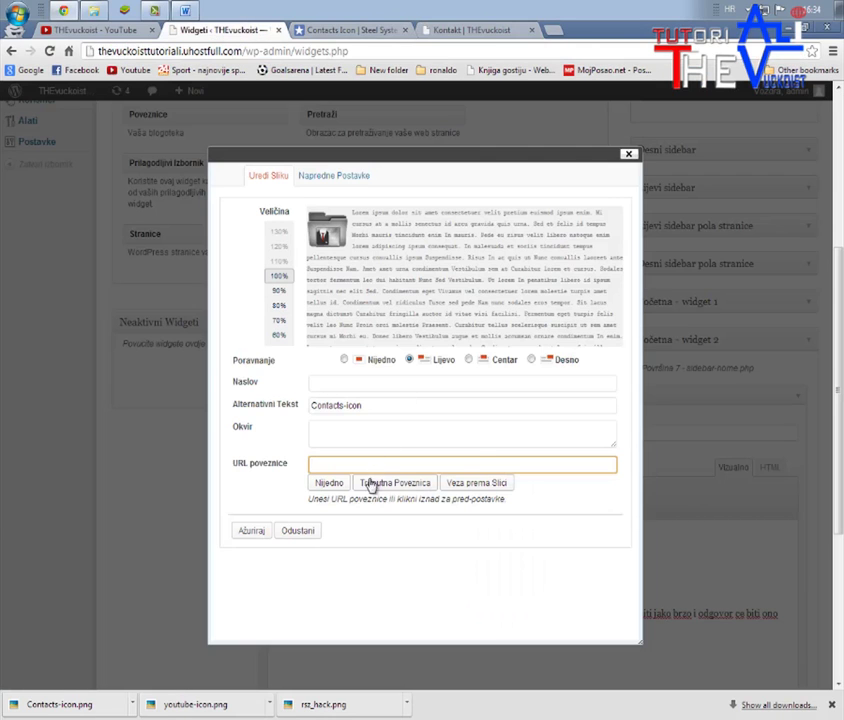
{"action": "type", "text": "http://thevuckoistutorijali.uhostfull.com/kontakt/"}
{"action": "left_click", "coordinate": [255, 533]}
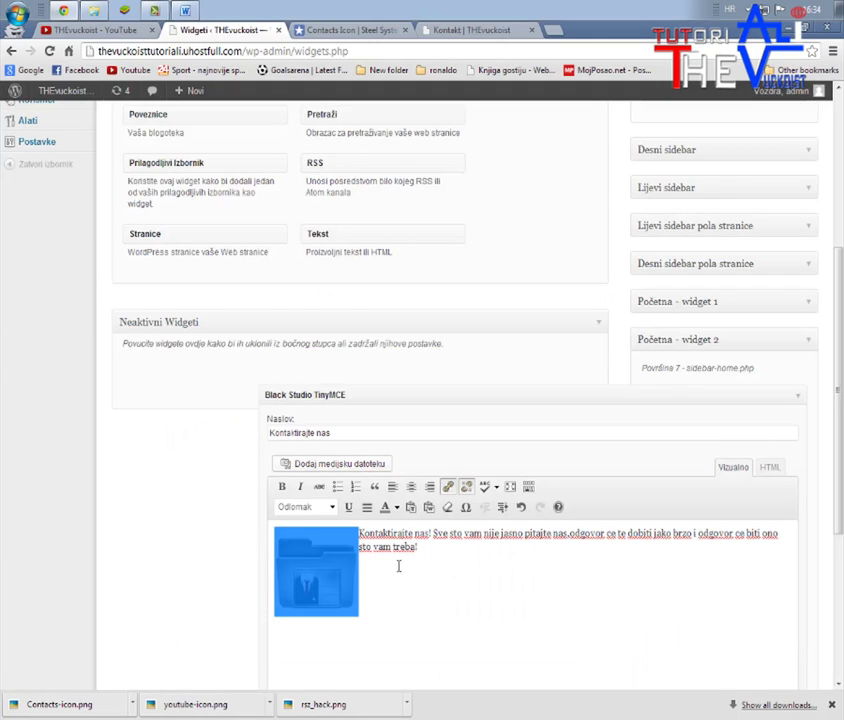
Save the Kontaktirajte nas widget and verify on the home page that its icon opens Kontakt.
{"action": "scroll", "coordinate": [403, 537], "scroll_direction": "down", "scroll_amount": 5}
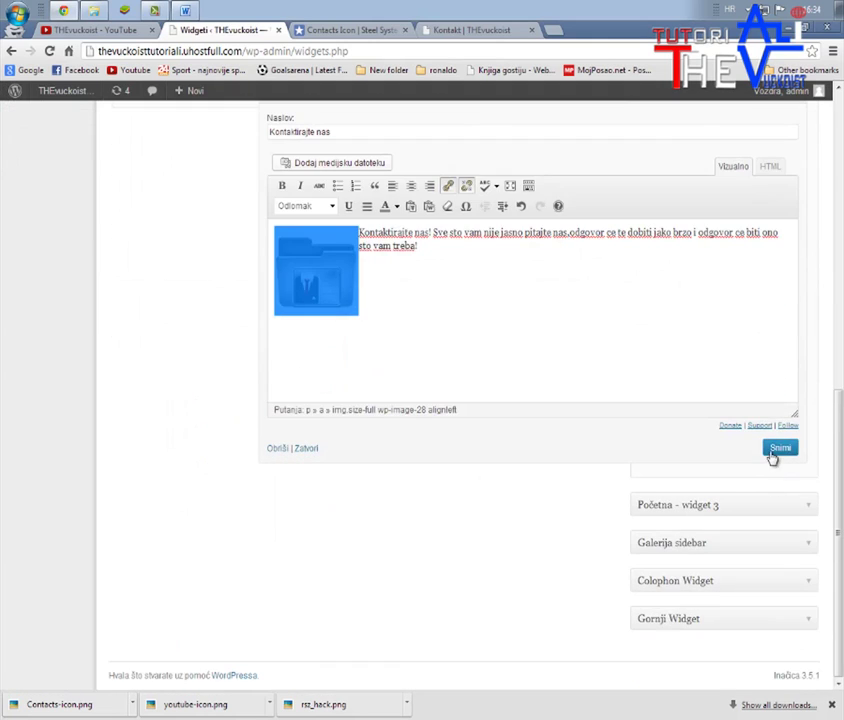
{"action": "left_click", "coordinate": [772, 456]}
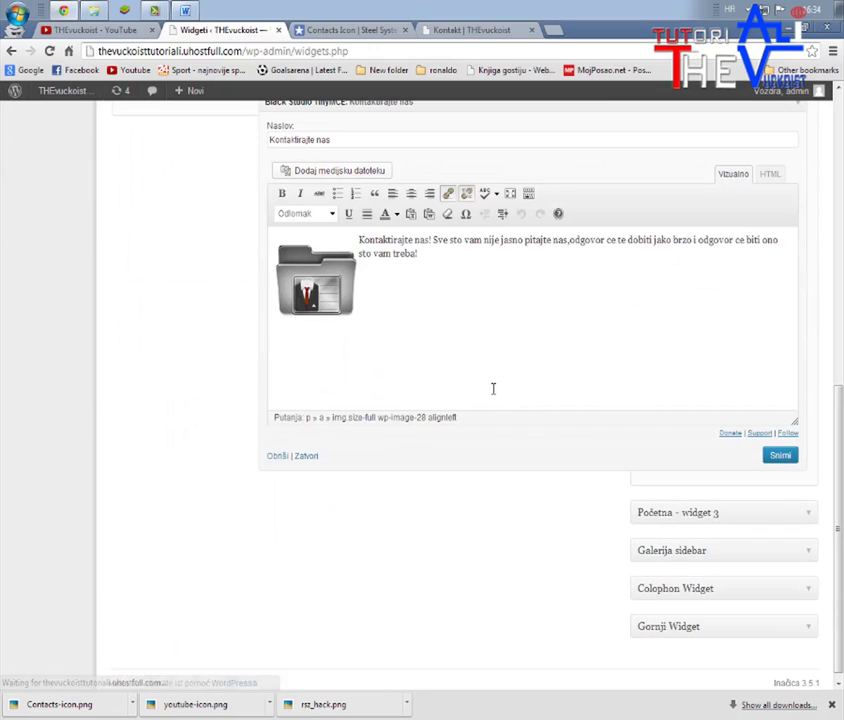
{"action": "left_click", "coordinate": [428, 31]}
{"action": "left_click", "coordinate": [121, 187]}
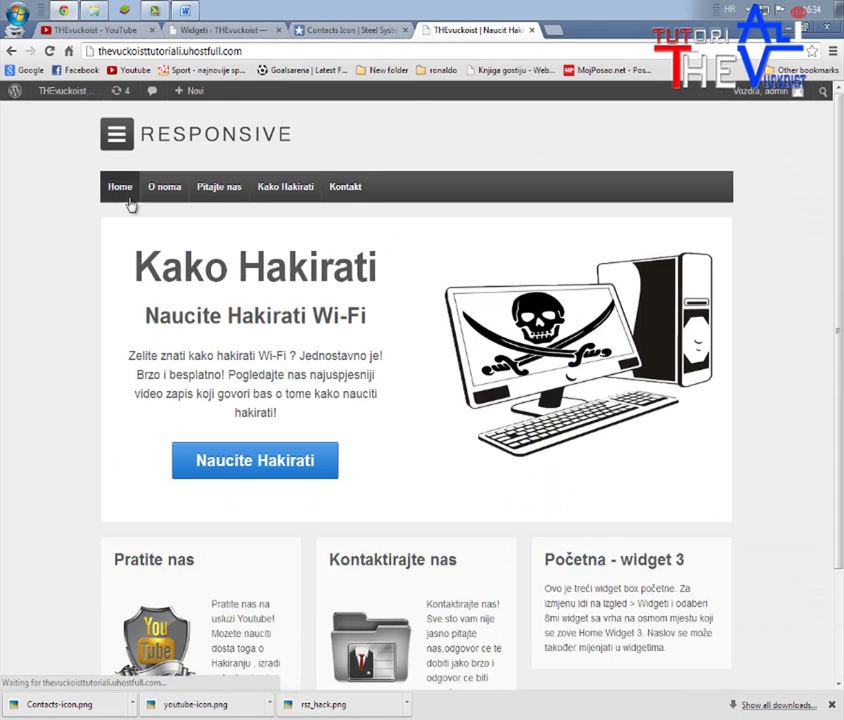
{"action": "scroll", "coordinate": [335, 500], "scroll_direction": "down", "scroll_amount": 1}
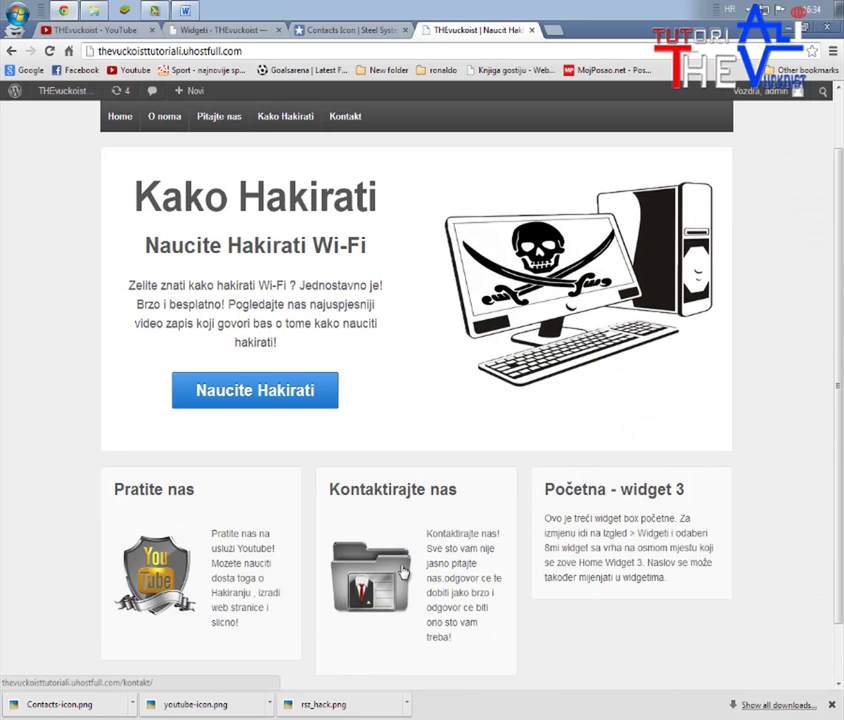
{"action": "left_click", "coordinate": [427, 551]}
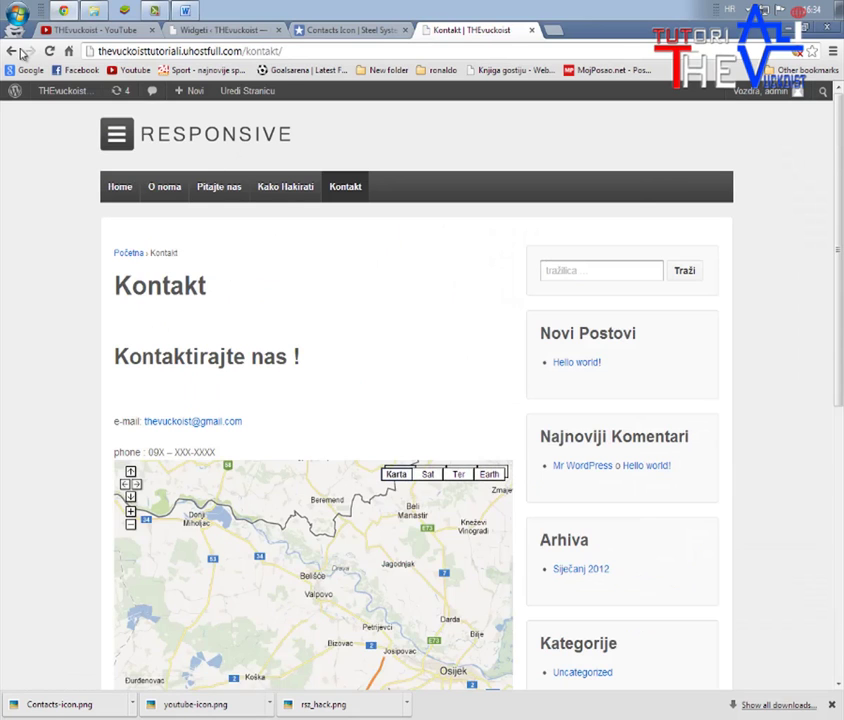
{"action": "left_click", "coordinate": [12, 51]}
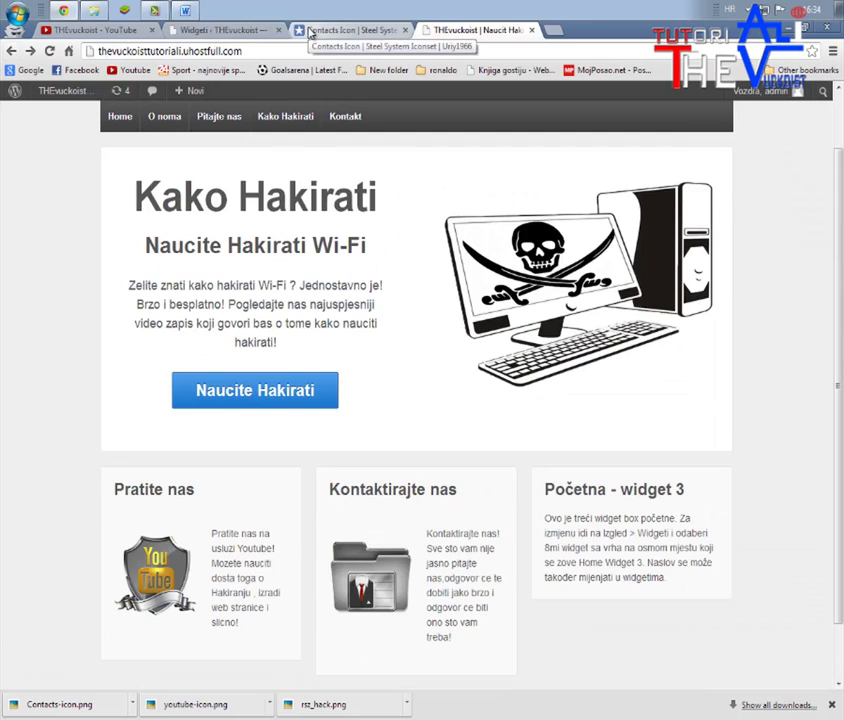
{"action": "left_click", "coordinate": [228, 29]}
Make the icon's link open in a new window.
{"action": "left_click", "coordinate": [315, 280]}
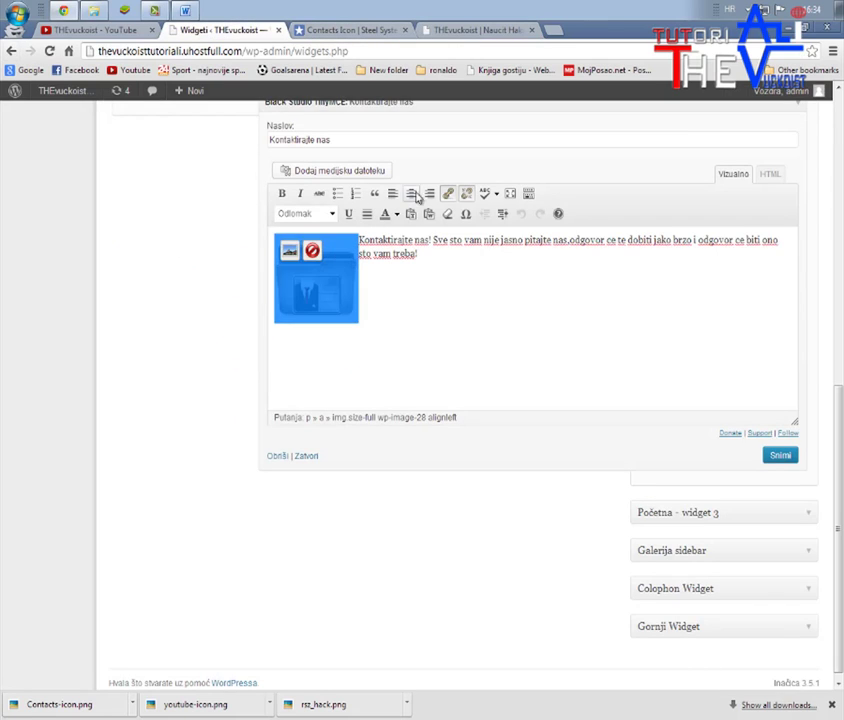
{"action": "left_click", "coordinate": [448, 194]}
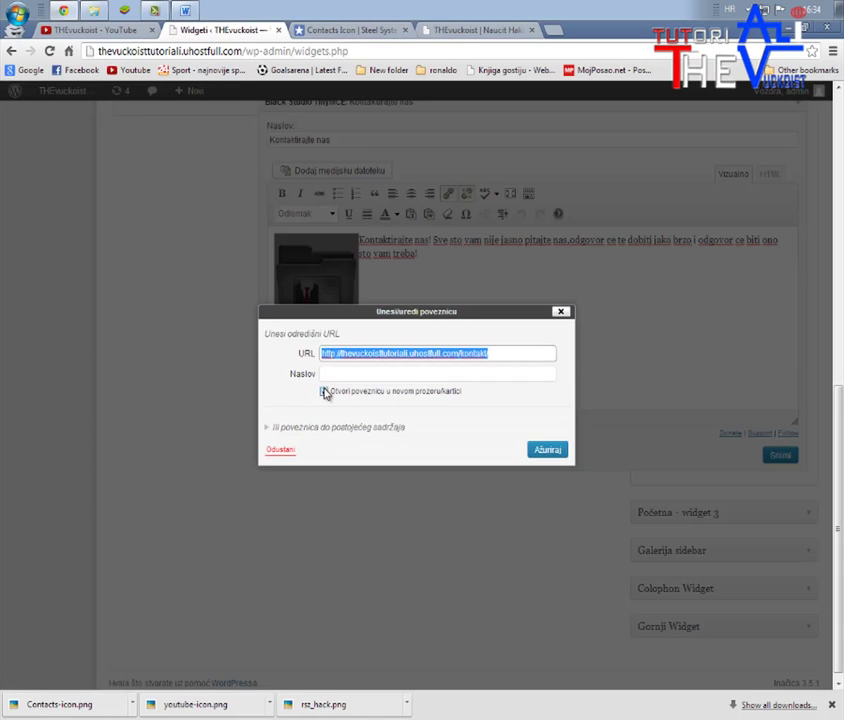
{"action": "left_click", "coordinate": [548, 450]}
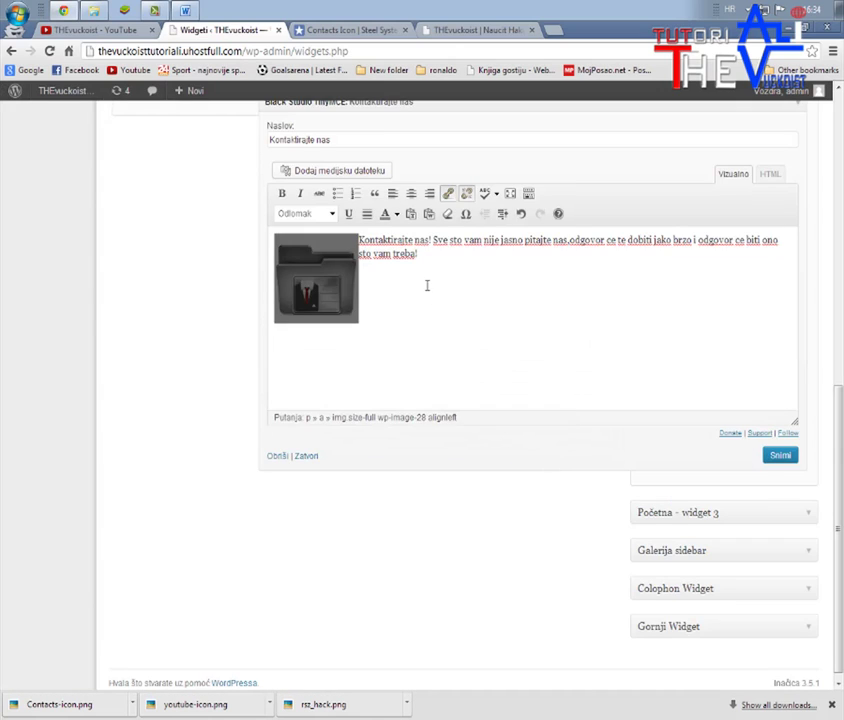
{"action": "left_click", "coordinate": [447, 266]}
Link the widget's paragraph text to the Kako Hakirati page, then save and collapse the widget.
{"action": "left_click_drag", "start_coordinate": [447, 266], "coordinate": [356, 243]}
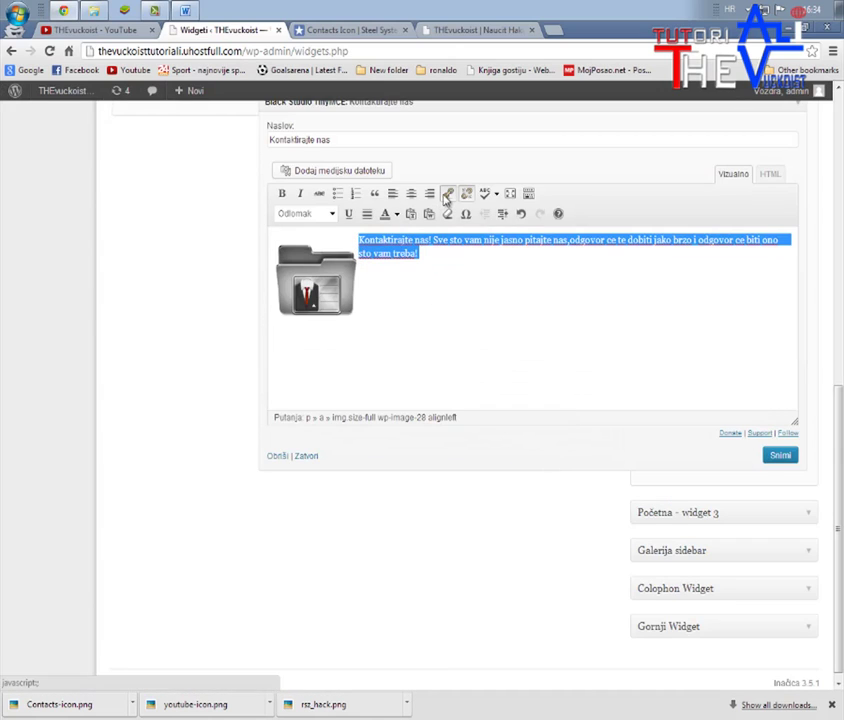
{"action": "left_click", "coordinate": [448, 194]}
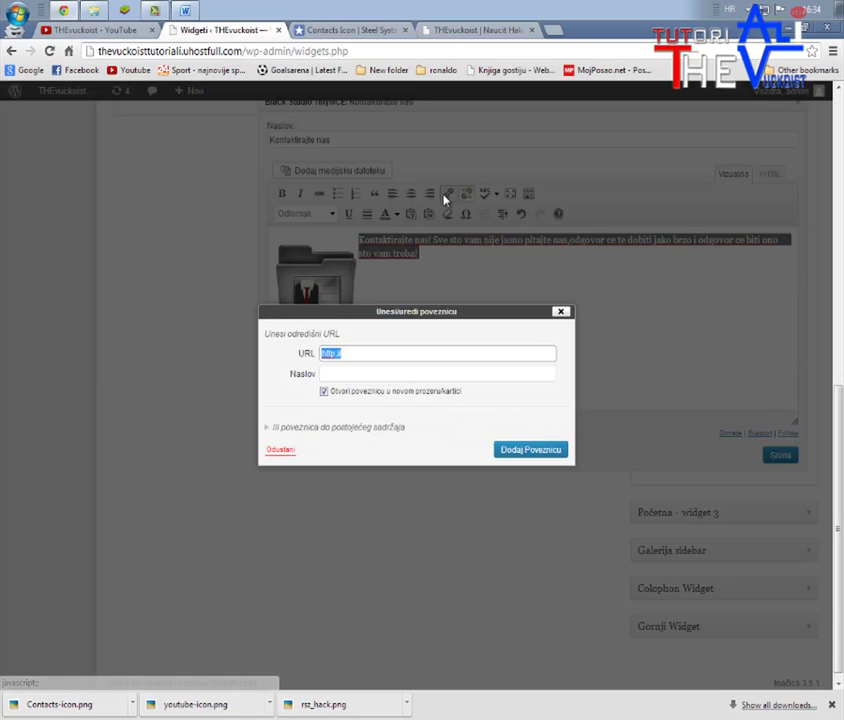
{"action": "left_click", "coordinate": [282, 428]}
{"action": "left_click", "coordinate": [285, 491]}
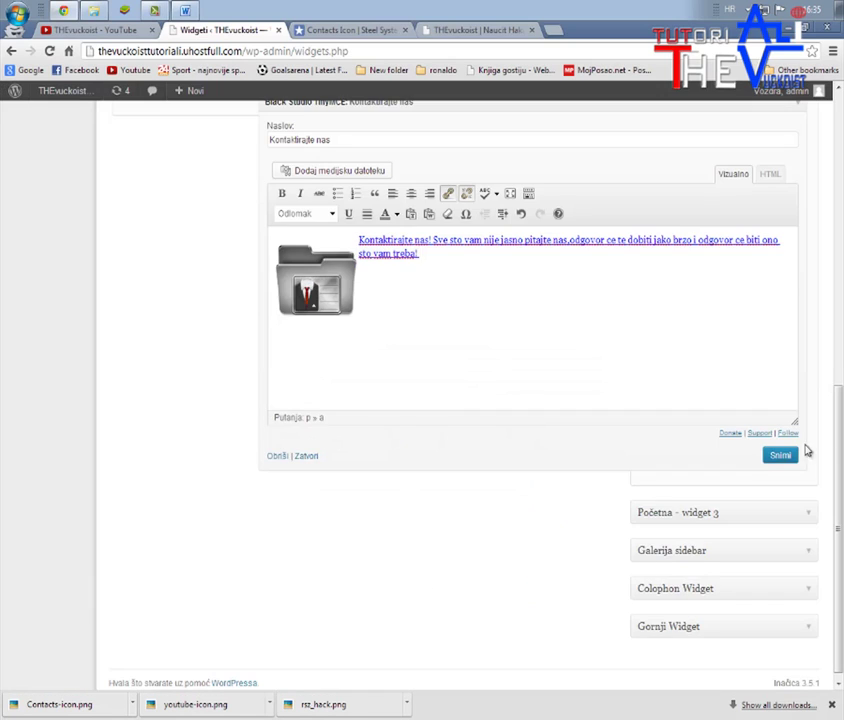
{"action": "left_click", "coordinate": [788, 456]}
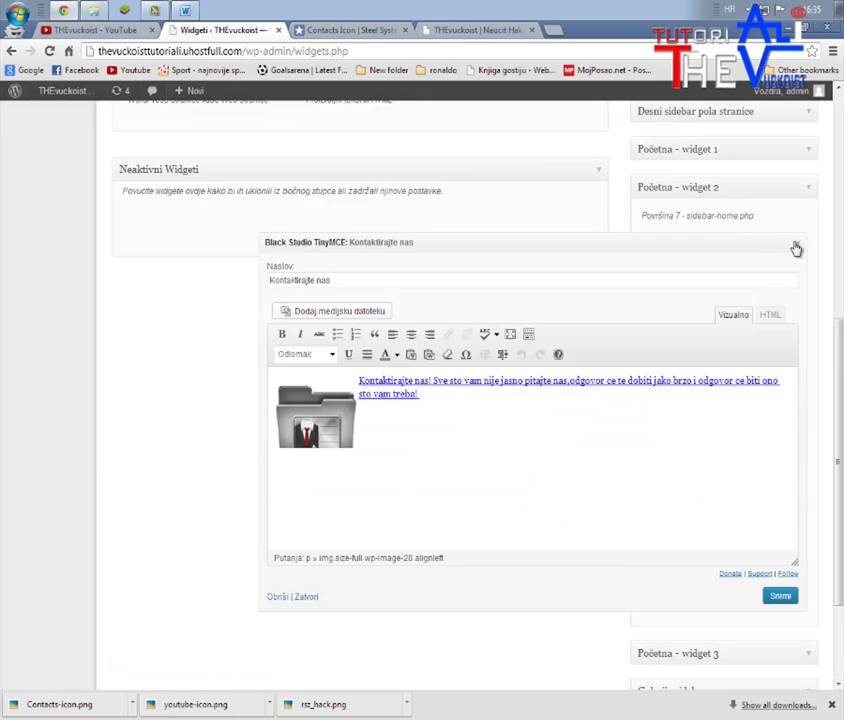
{"action": "left_click", "coordinate": [742, 245]}
Open the Pratite nas widget in Početna - widget 1 and start a link on its text.
{"action": "left_click", "coordinate": [765, 349]}
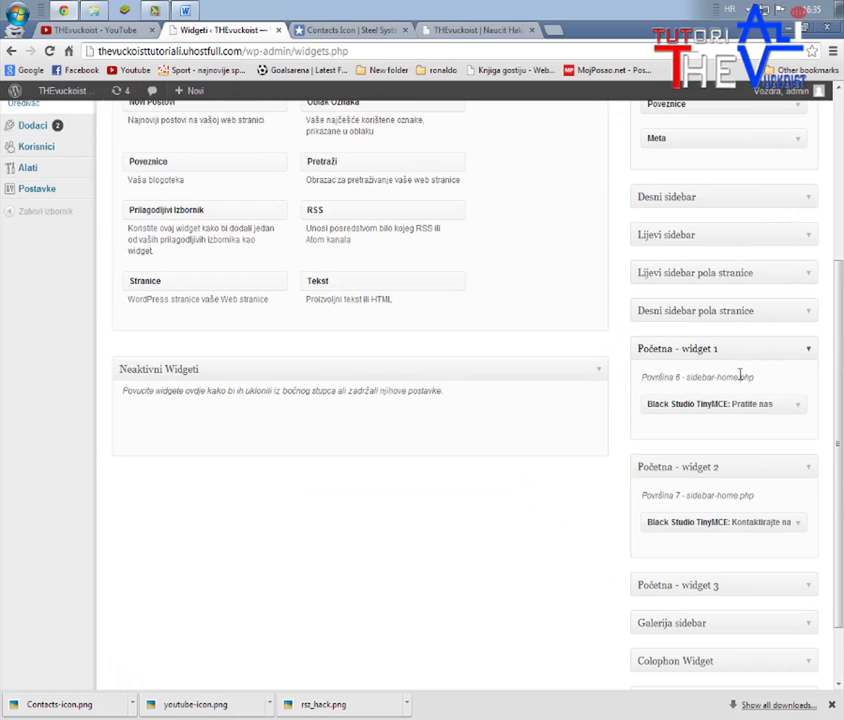
{"action": "left_click", "coordinate": [744, 403]}
{"action": "scroll", "coordinate": [629, 505], "scroll_direction": "down", "scroll_amount": 1}
{"action": "left_click_drag", "start_coordinate": [754, 472], "coordinate": [339, 462]}
{"action": "left_click", "coordinate": [448, 425]}
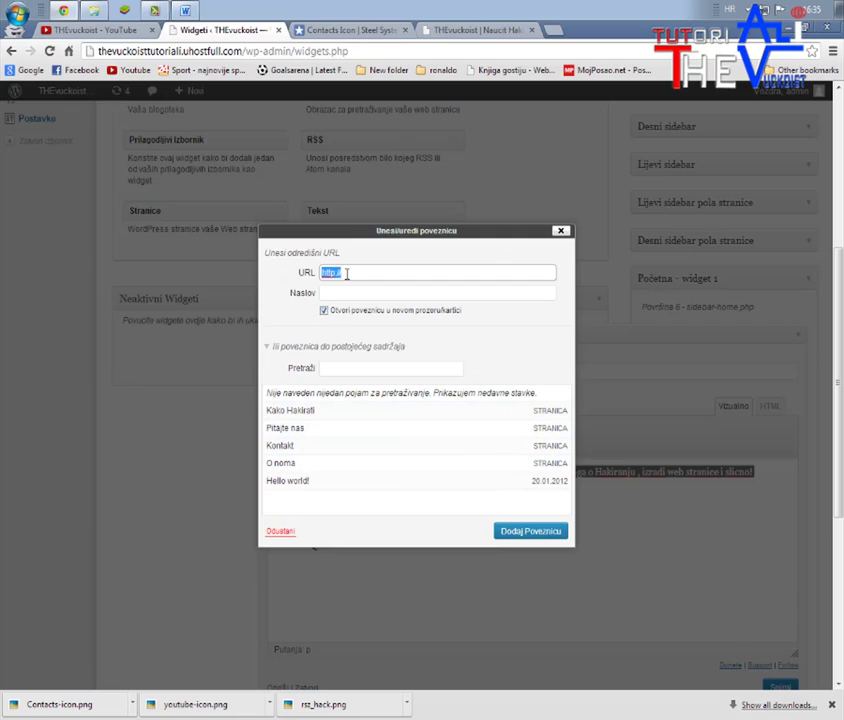
{"action": "key", "text": "ctrl+v"}
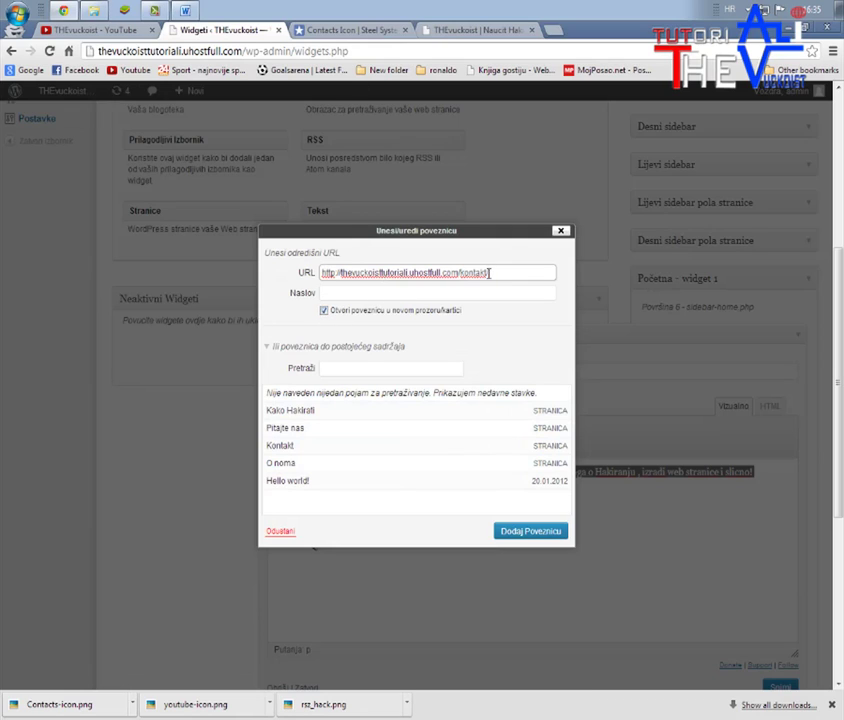
{"action": "left_click_drag", "start_coordinate": [489, 272], "coordinate": [211, 292]}
{"action": "key", "text": "BackSpace"}
Link the text to the THEvuckoist YouTube channel URL and save the widget.
{"action": "left_click", "coordinate": [95, 29]}
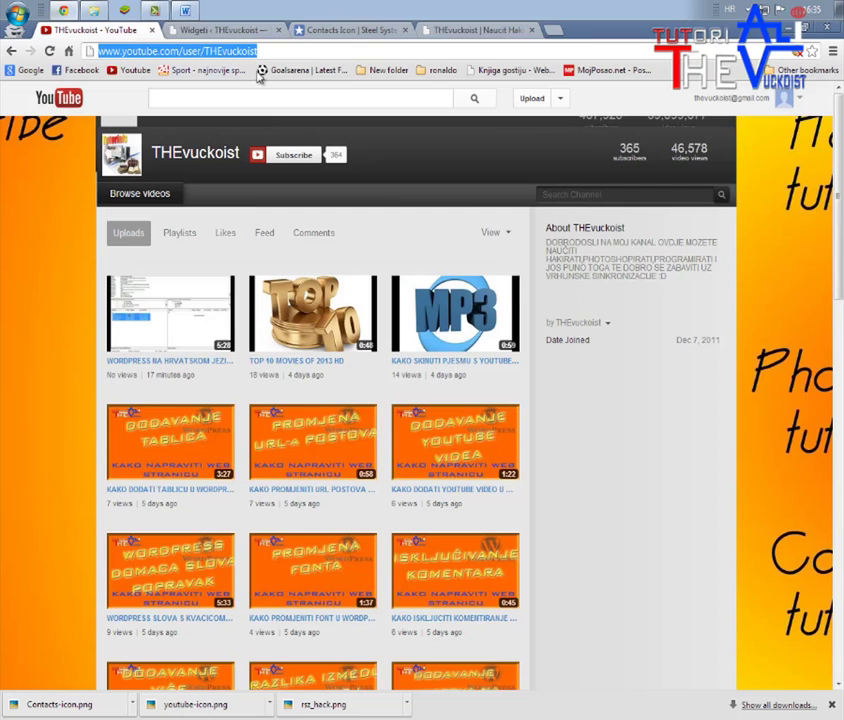
{"action": "key", "text": "ctrl+shift+Tab"}
{"action": "left_click", "coordinate": [213, 30]}
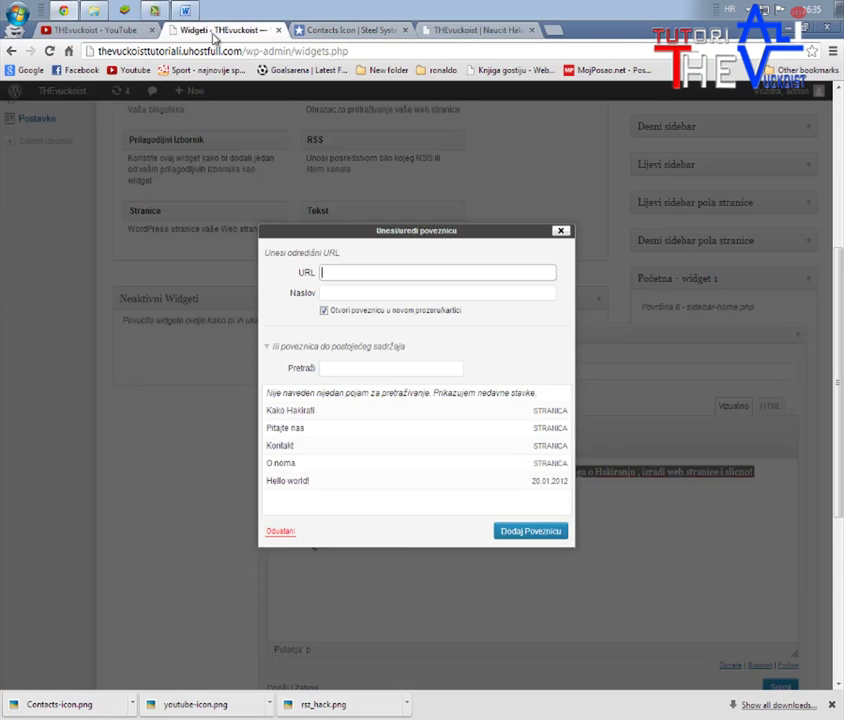
{"action": "left_click", "coordinate": [371, 279]}
{"action": "type", "text": "http://www.youtube.com/user/THEvuckoist"}
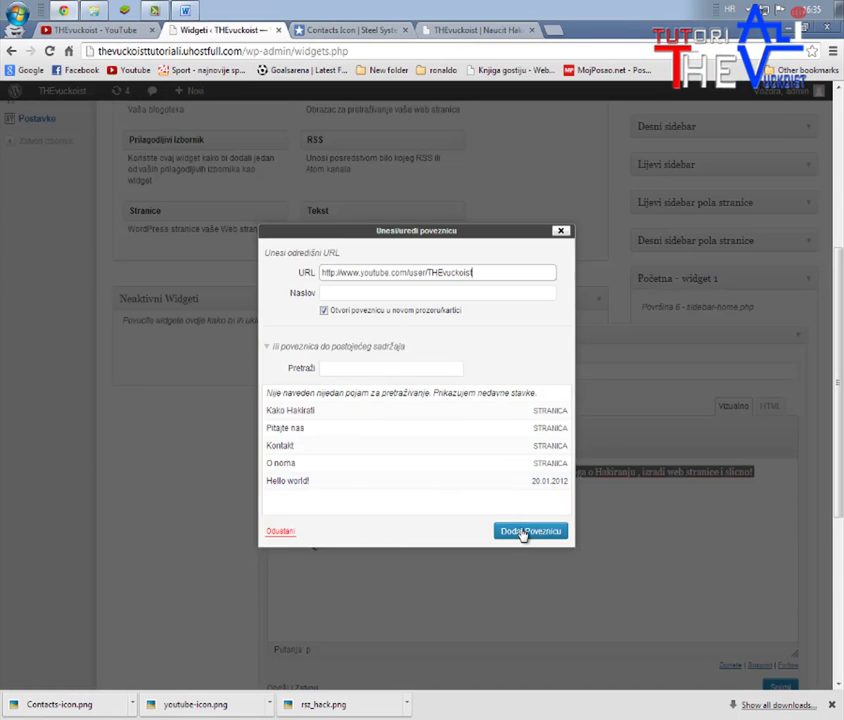
{"action": "left_click", "coordinate": [523, 533]}
{"action": "left_click", "coordinate": [776, 686]}
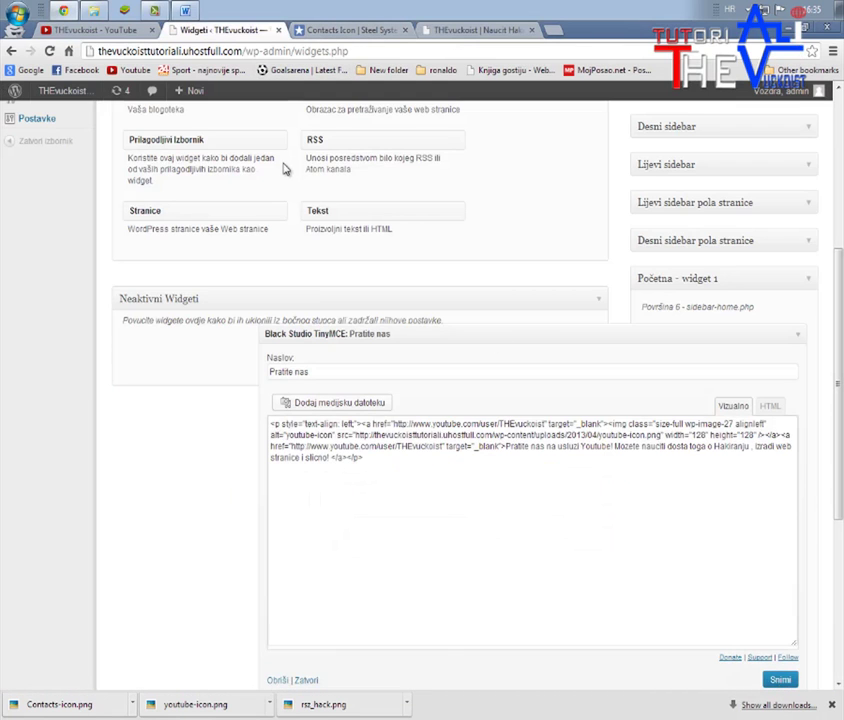
{"action": "left_click", "coordinate": [446, 30]}
{"action": "left_click", "coordinate": [120, 118]}
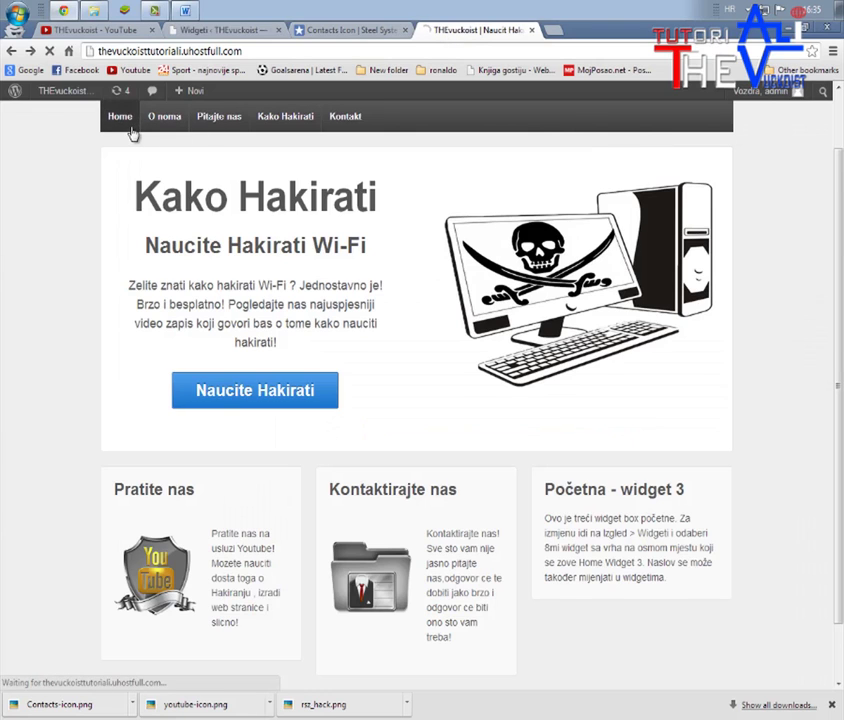
{"action": "scroll", "coordinate": [166, 216], "scroll_direction": "down", "scroll_amount": 3}
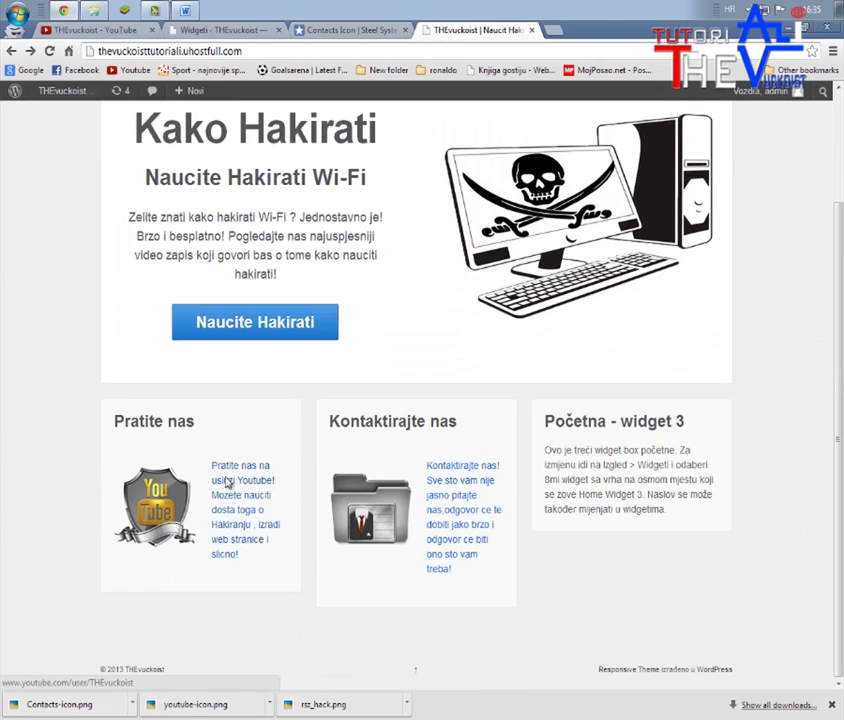
{"action": "scroll", "coordinate": [257, 323], "scroll_direction": "up", "scroll_amount": 1}
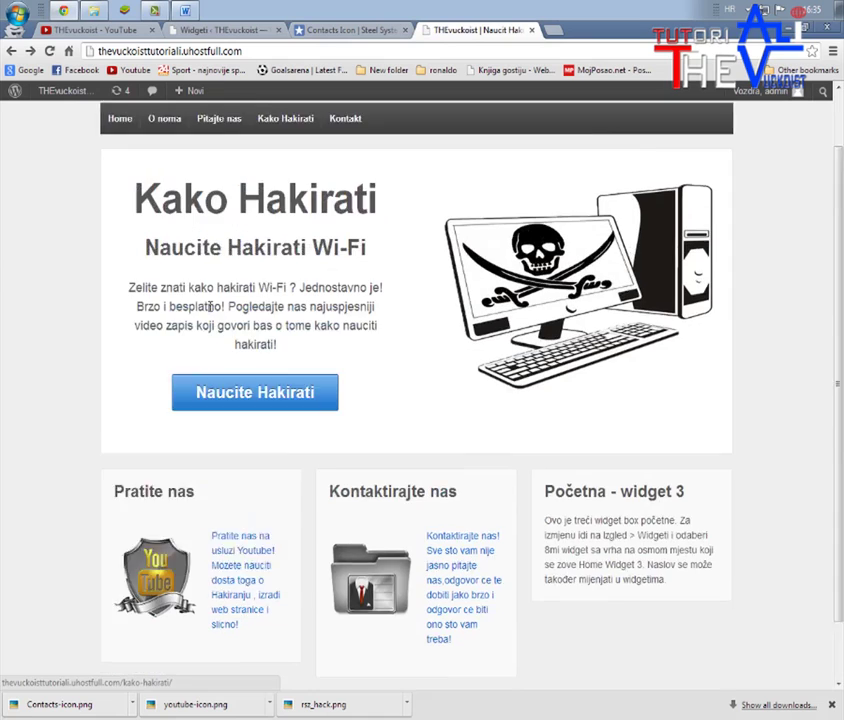
{"action": "scroll", "coordinate": [257, 323], "scroll_direction": "down", "scroll_amount": 1}
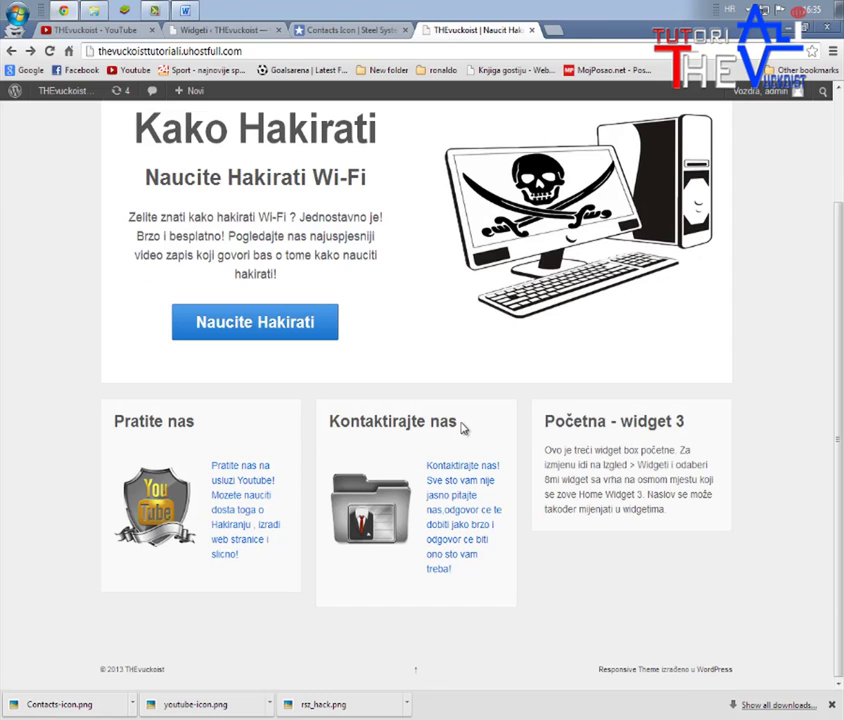
{"action": "scroll", "coordinate": [633, 430], "scroll_direction": "up", "scroll_amount": 2}
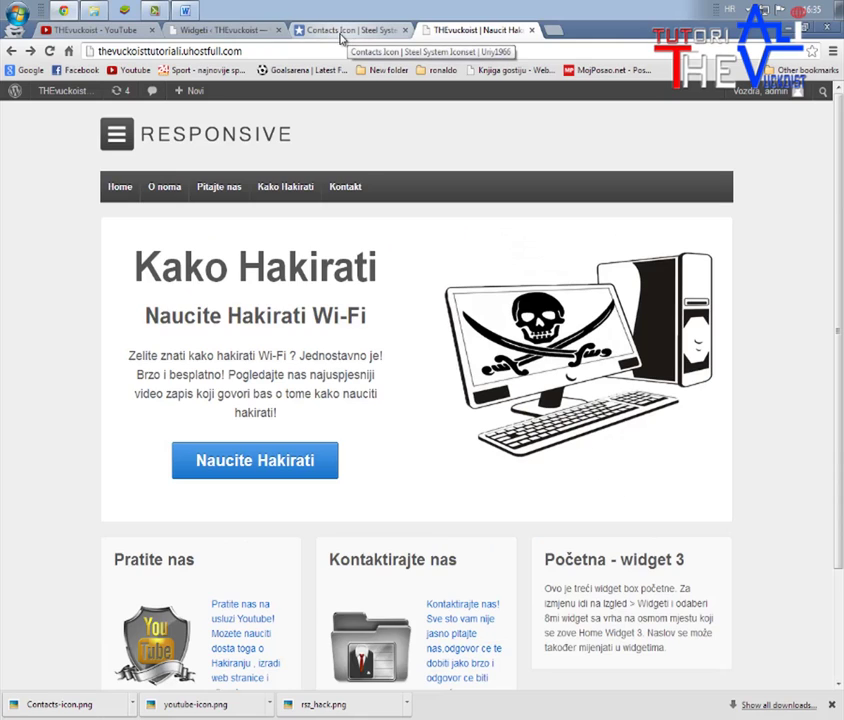
Search IconArchive for 'question' instead of 'youtube'.
{"action": "left_click", "coordinate": [341, 33]}
{"action": "scroll", "coordinate": [337, 177], "scroll_direction": "up", "scroll_amount": 3}
{"action": "double_click", "coordinate": [231, 108]}
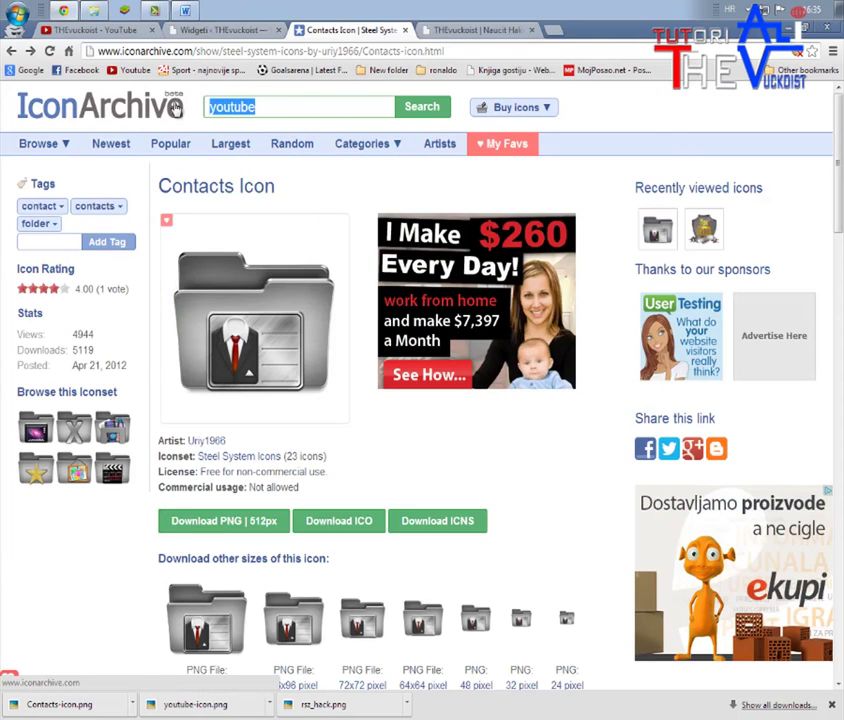
{"action": "type", "text": "q"}
{"action": "left_click", "coordinate": [225, 128]}
{"action": "left_click", "coordinate": [418, 110]}
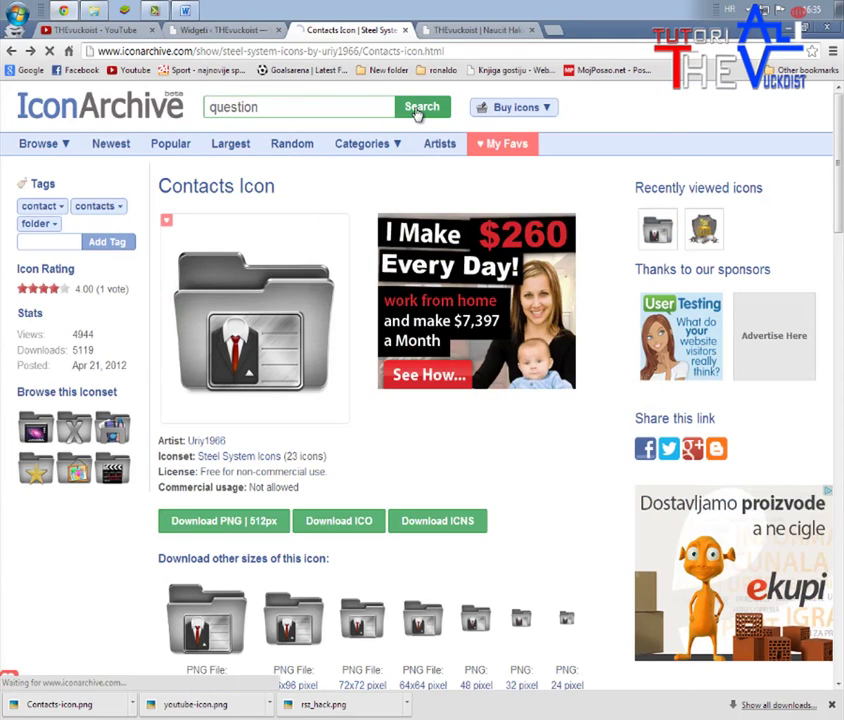
{"action": "mouse_move", "coordinate": [398, 150]}
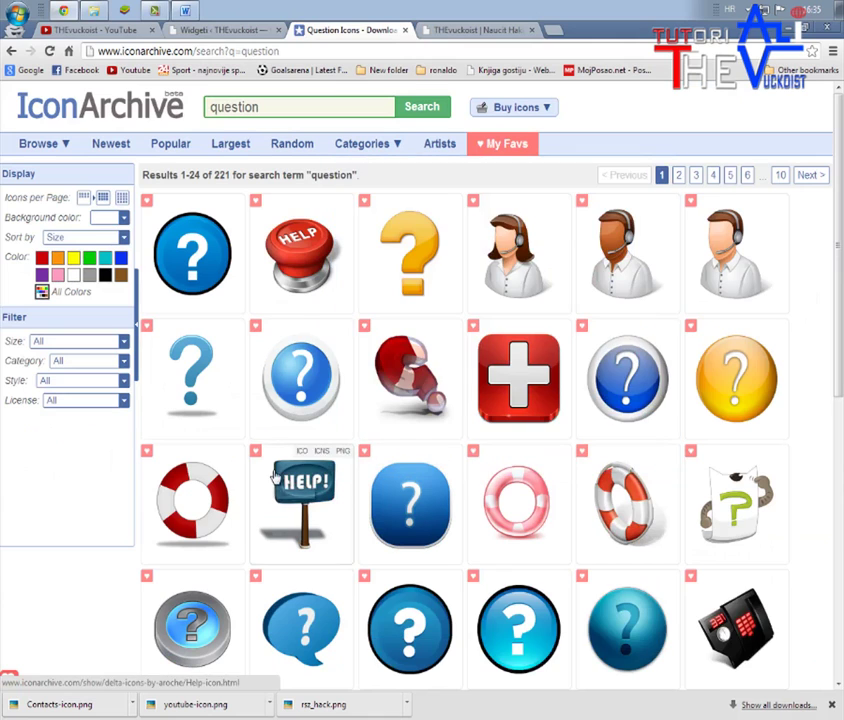
{"action": "scroll", "coordinate": [261, 540], "scroll_direction": "down", "scroll_amount": 5}
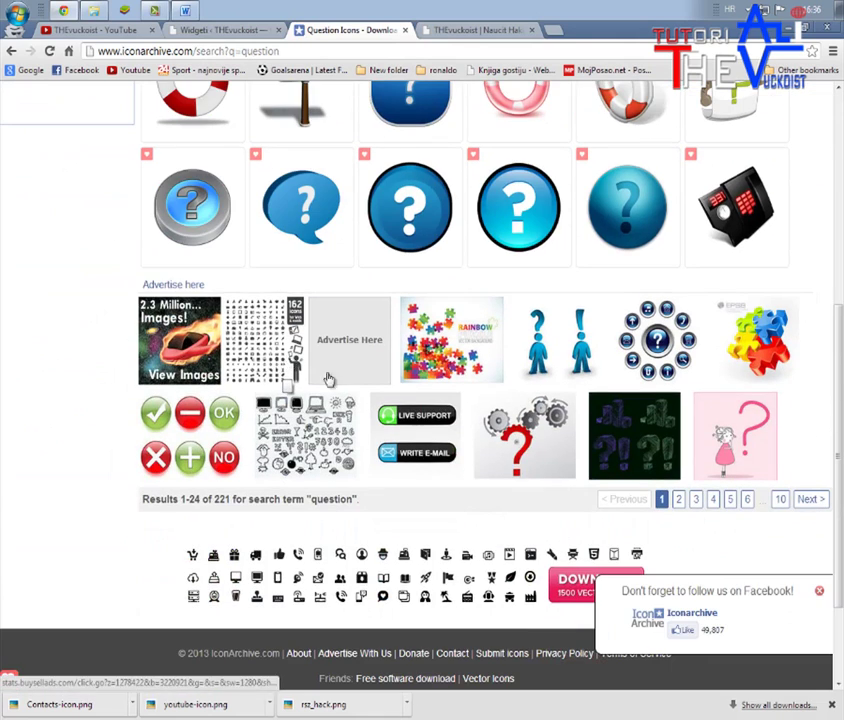
{"action": "scroll", "coordinate": [300, 330], "scroll_direction": "up", "scroll_amount": 5}
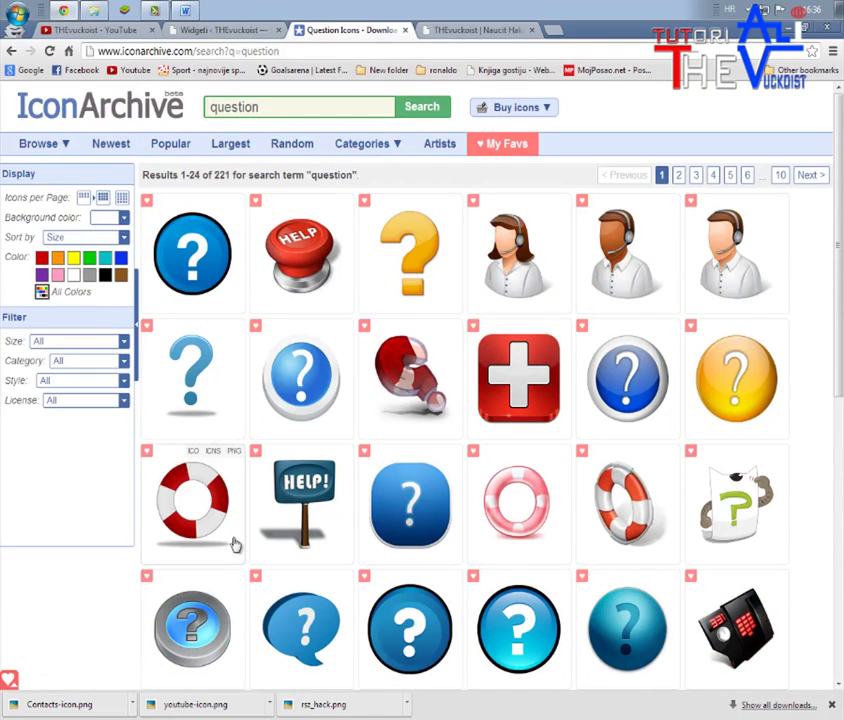
{"action": "scroll", "coordinate": [220, 550], "scroll_direction": "down", "scroll_amount": 1}
Save the 128×128 Adobe Help CS3 Overlay folder icon as Adobe-Help-CS3-Overlay-icon.png.
{"action": "left_click", "coordinate": [200, 553]}
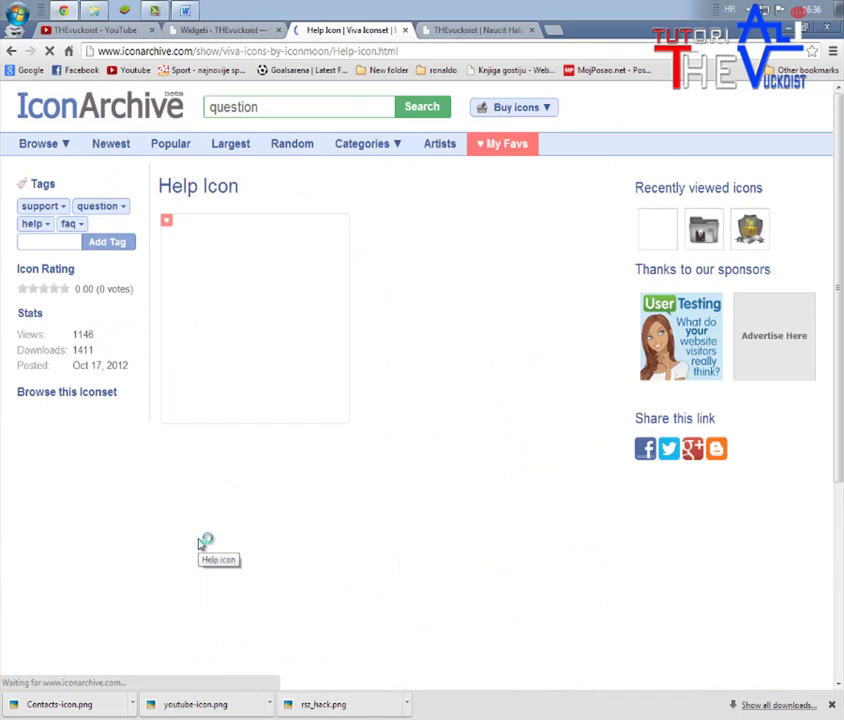
{"action": "scroll", "coordinate": [205, 540], "scroll_direction": "down", "scroll_amount": 3}
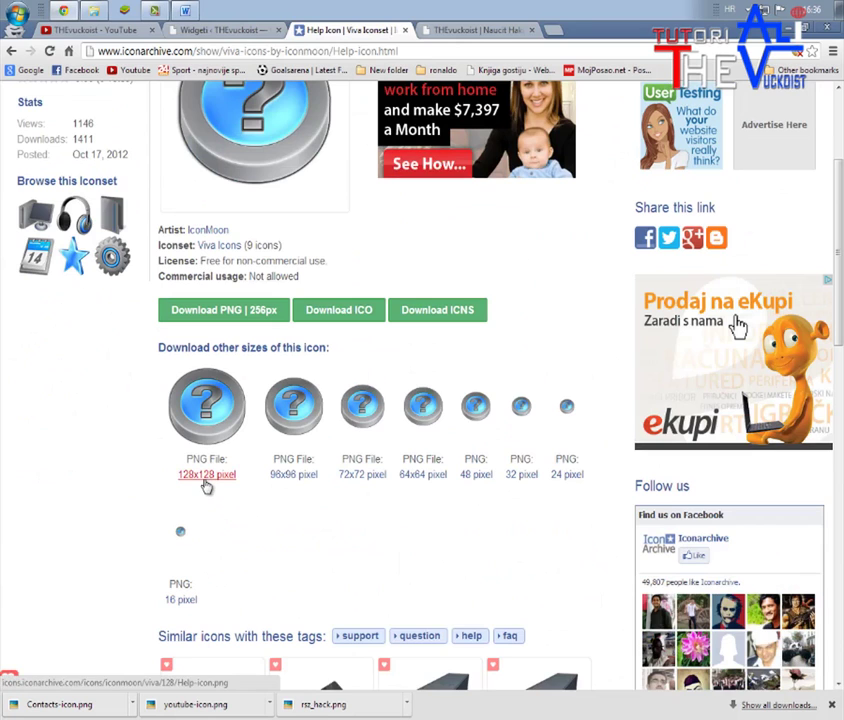
{"action": "scroll", "coordinate": [210, 485], "scroll_direction": "down", "scroll_amount": 3}
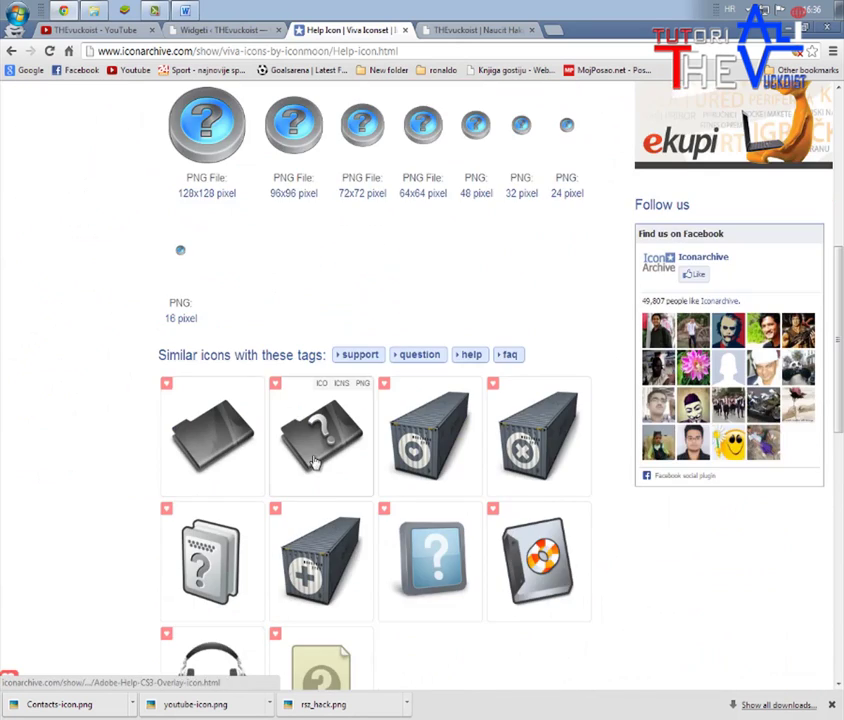
{"action": "scroll", "coordinate": [313, 462], "scroll_direction": "down", "scroll_amount": 2}
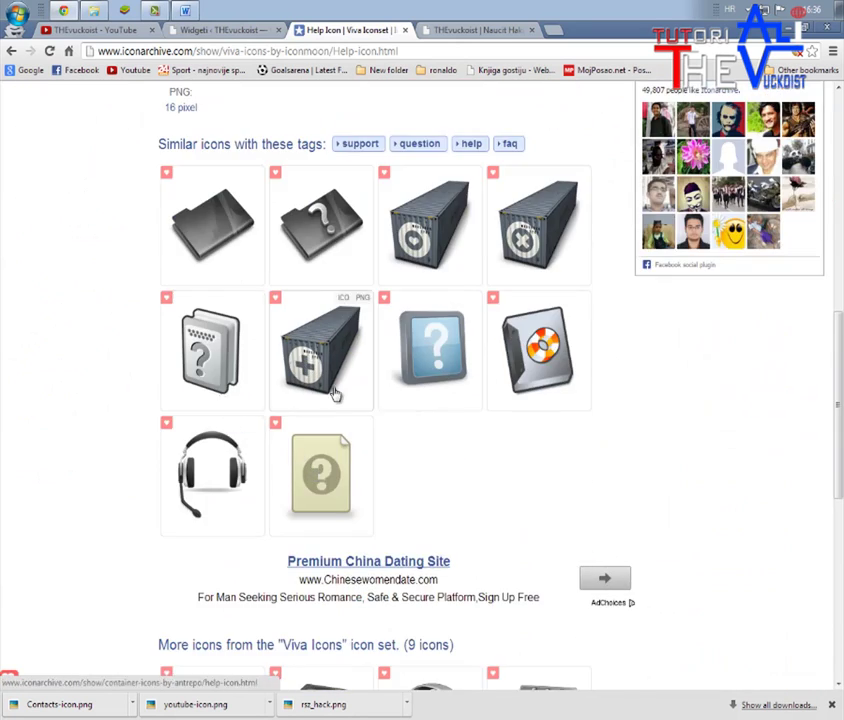
{"action": "left_click", "coordinate": [305, 237]}
{"action": "scroll", "coordinate": [290, 350], "scroll_direction": "down", "scroll_amount": 2}
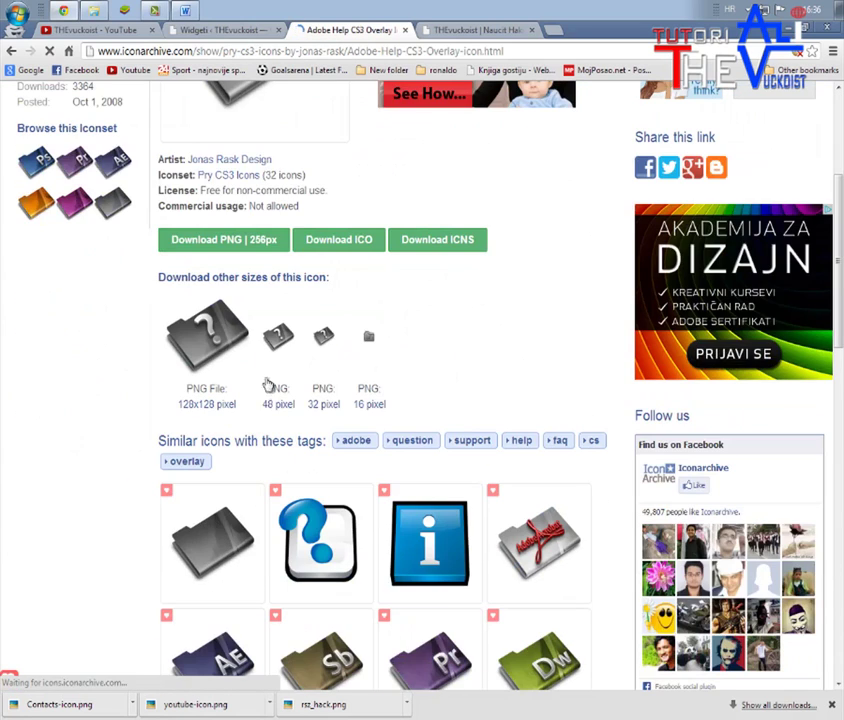
{"action": "left_click", "coordinate": [217, 407]}
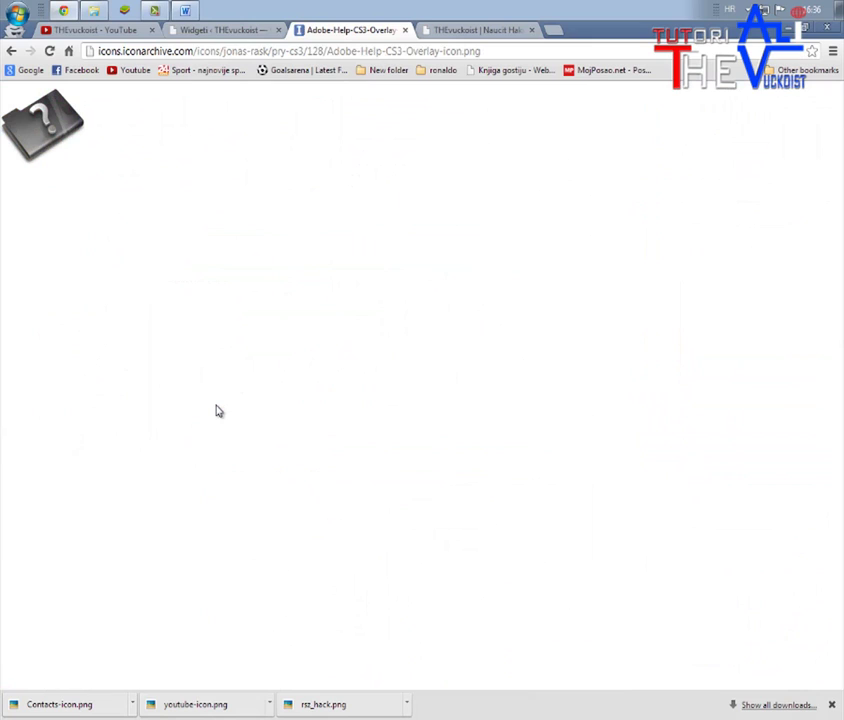
{"action": "right_click", "coordinate": [99, 145]}
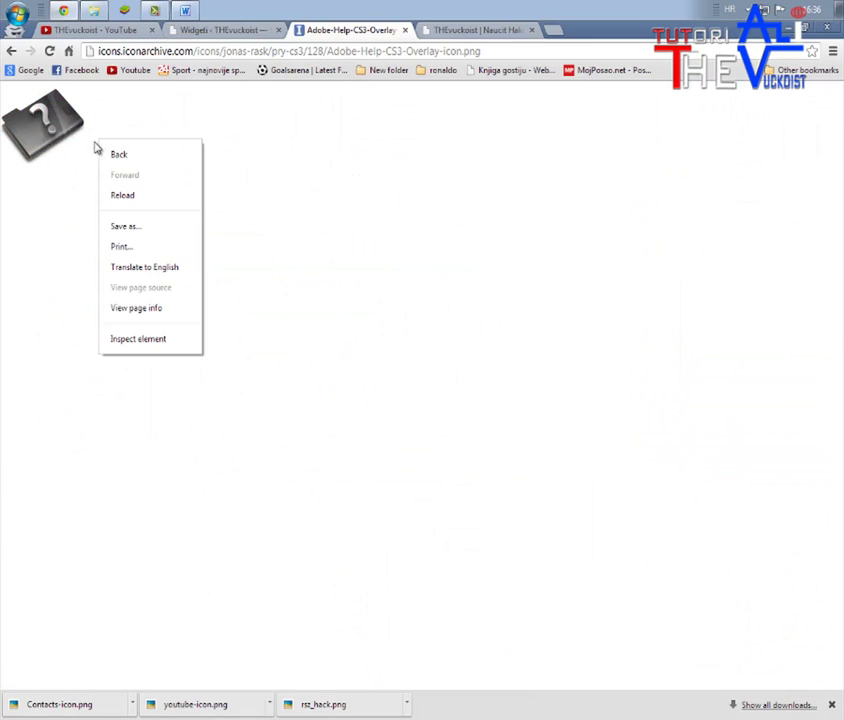
{"action": "right_click", "coordinate": [52, 127]}
{"action": "left_click", "coordinate": [66, 141]}
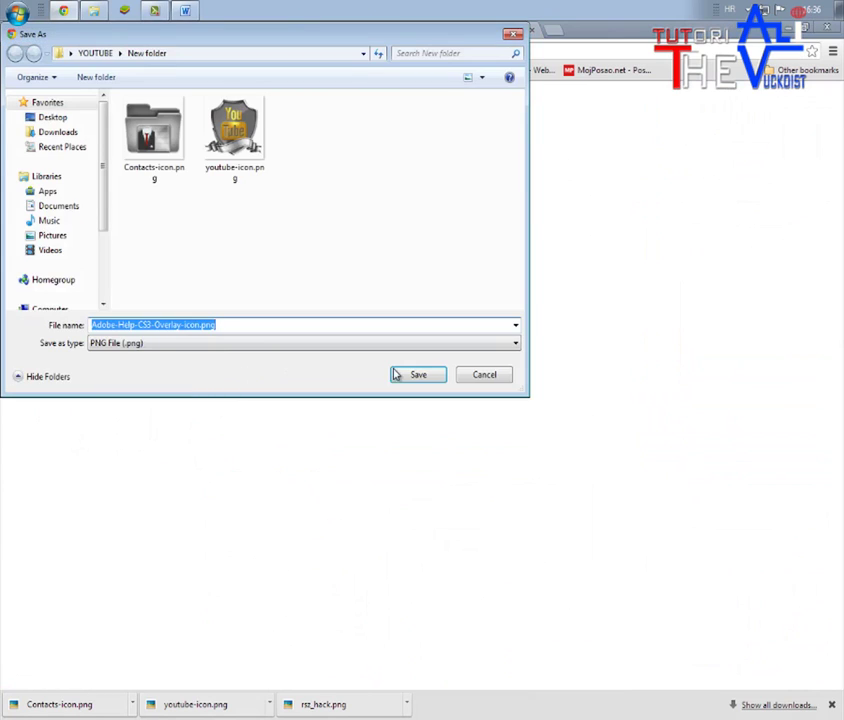
{"action": "left_click", "coordinate": [395, 374]}
{"action": "left_click", "coordinate": [409, 32]}
Collapse widget areas 1 and 2, add a Black Studio TinyMCE widget to Početna - widget 3 titled 'Pitajte nas'.
{"action": "left_click", "coordinate": [250, 31]}
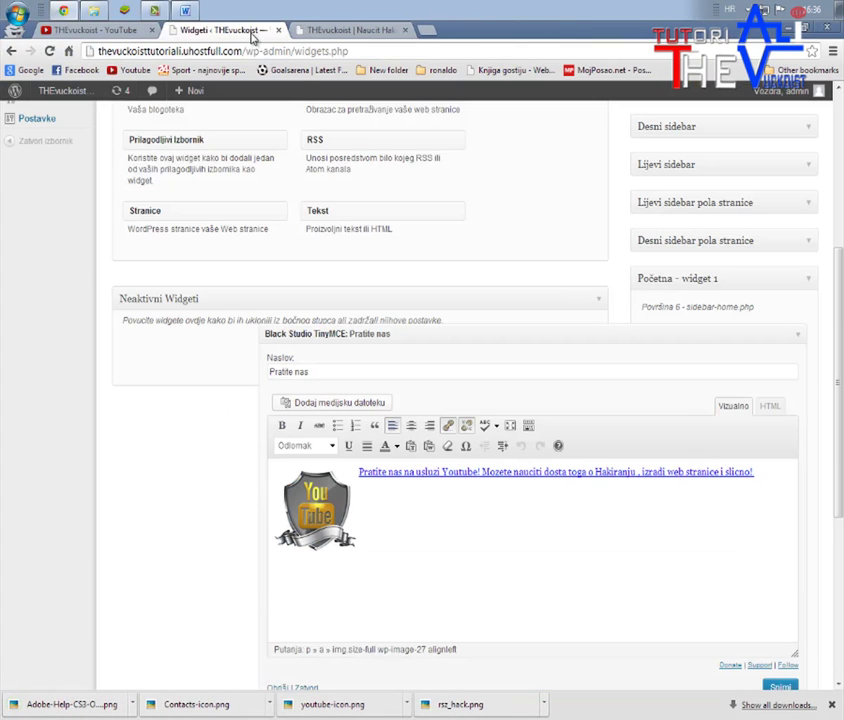
{"action": "left_click", "coordinate": [798, 336]}
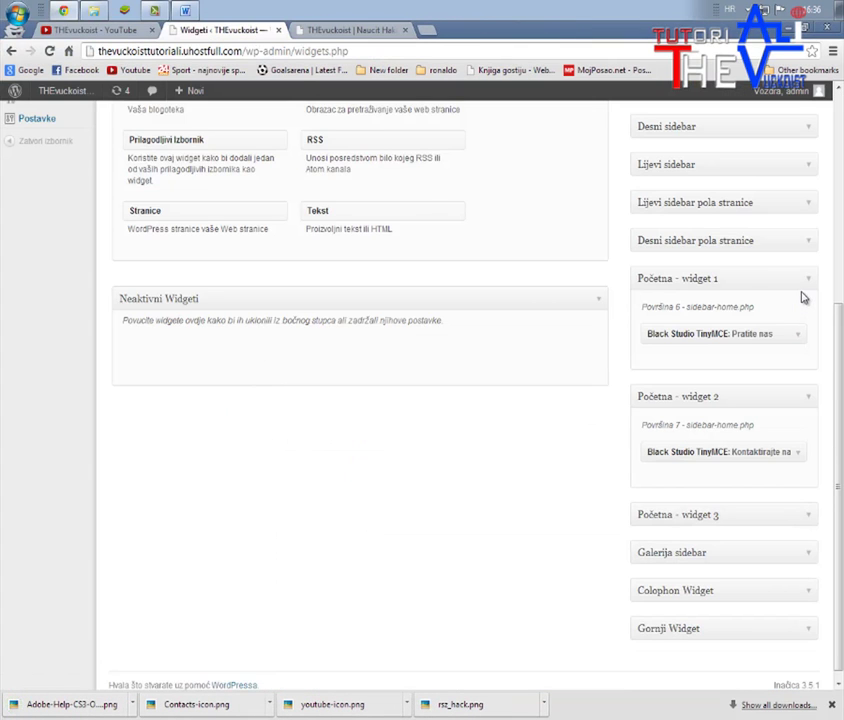
{"action": "left_click", "coordinate": [806, 286]}
{"action": "left_click", "coordinate": [814, 390]}
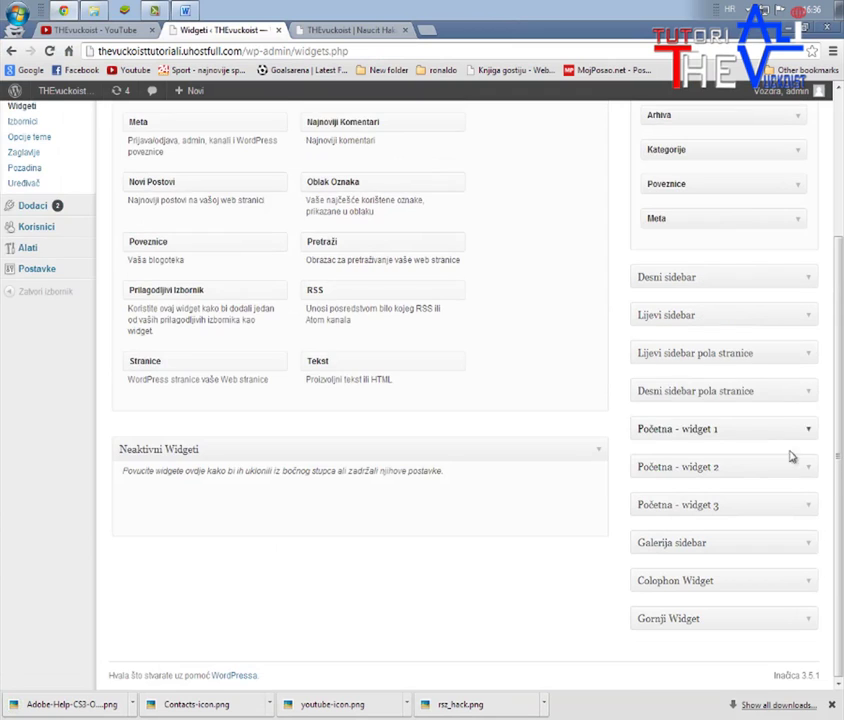
{"action": "left_click", "coordinate": [781, 510]}
{"action": "scroll", "coordinate": [406, 256], "scroll_direction": "up", "scroll_amount": 5}
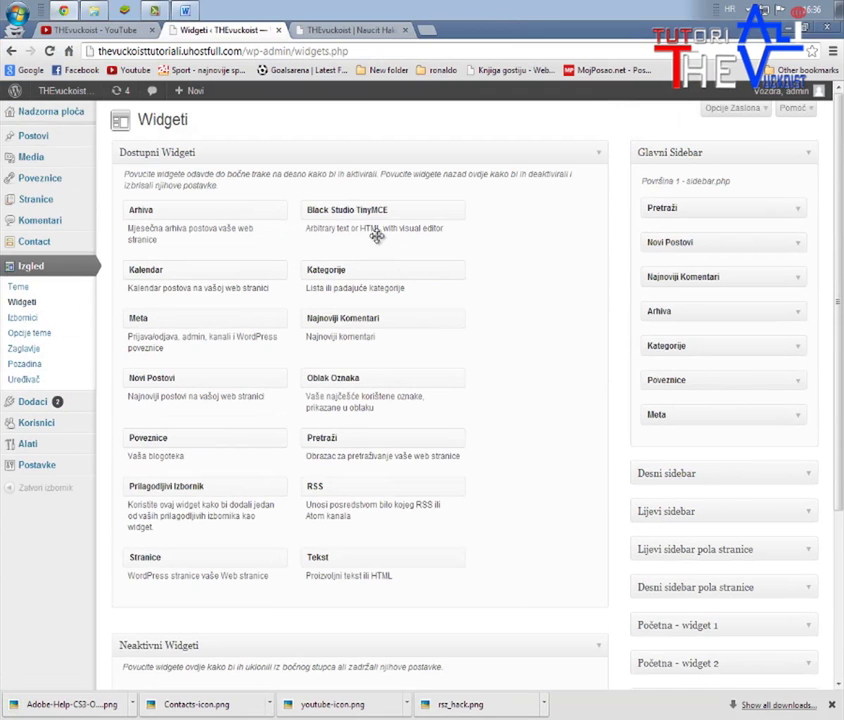
{"action": "left_click_drag", "start_coordinate": [400, 248], "coordinate": [693, 525]}
{"action": "left_click", "coordinate": [447, 589]}
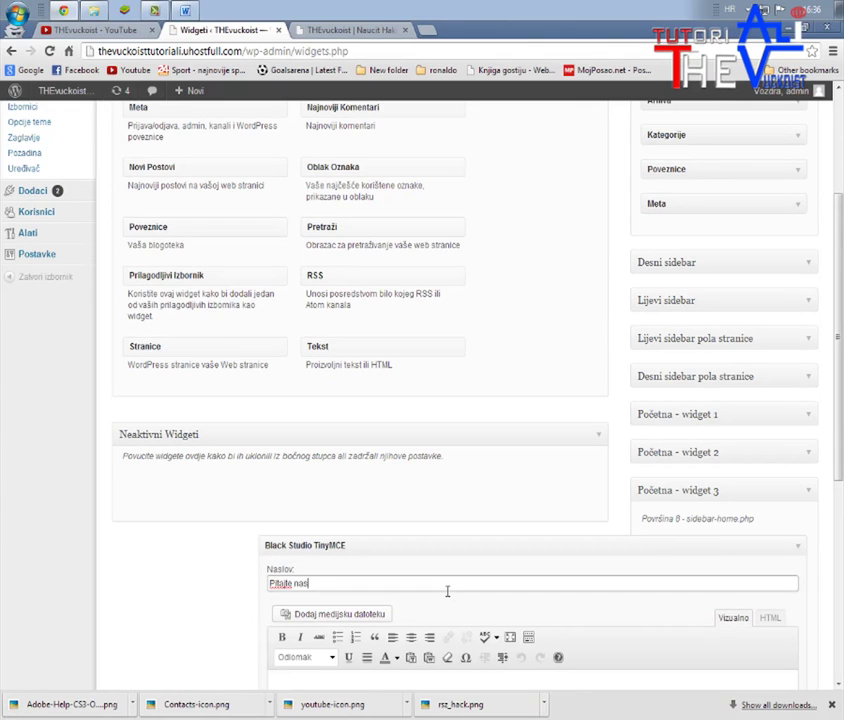
Upload the question-mark folder icon and insert it into the widget body.
{"action": "scroll", "coordinate": [416, 655], "scroll_direction": "down", "scroll_amount": 2}
{"action": "left_click", "coordinate": [356, 432]}
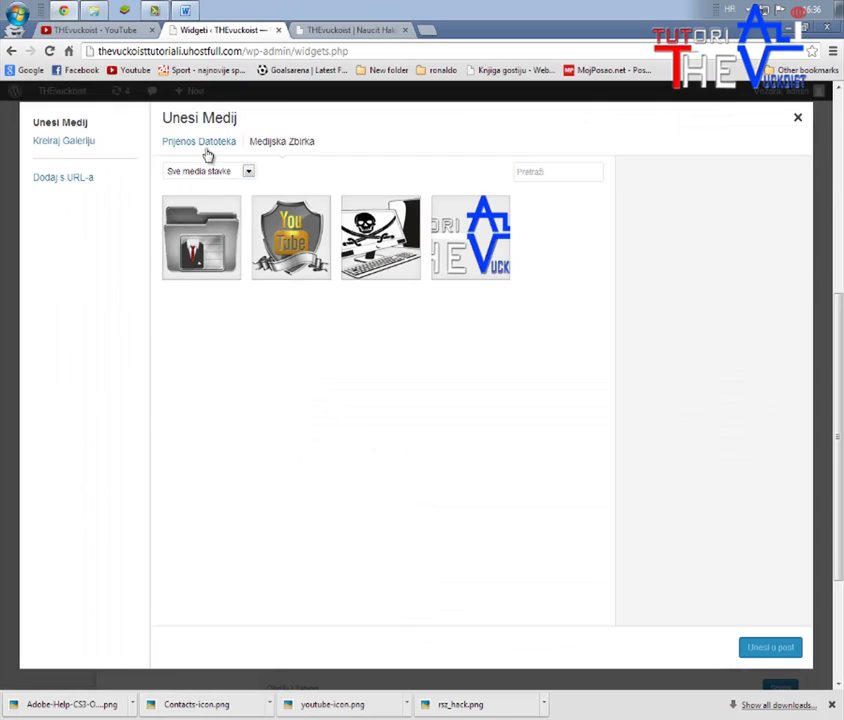
{"action": "left_click", "coordinate": [205, 146]}
{"action": "left_click", "coordinate": [473, 390]}
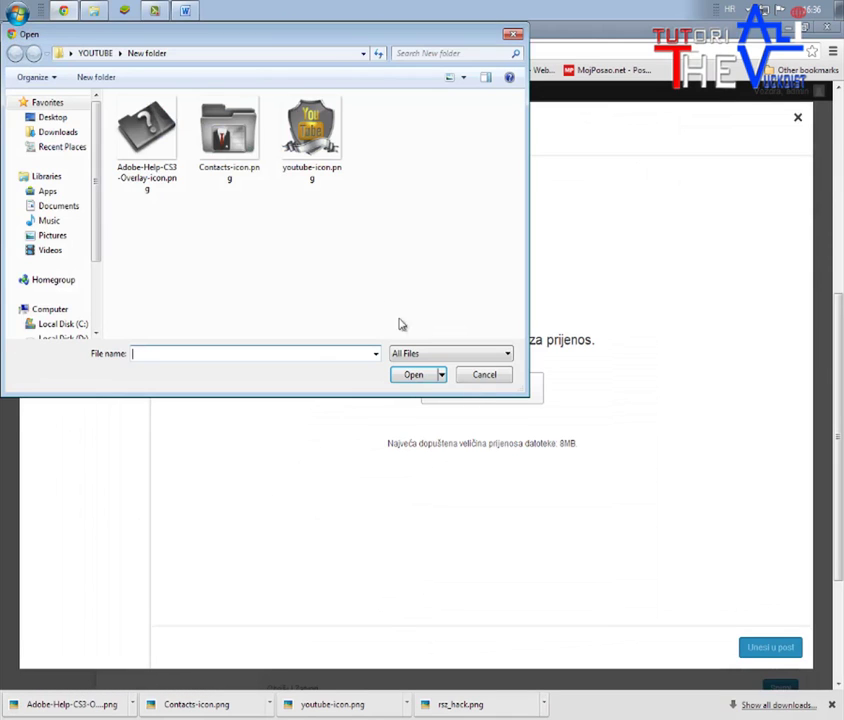
{"action": "left_click", "coordinate": [146, 135]}
{"action": "left_click", "coordinate": [413, 374]}
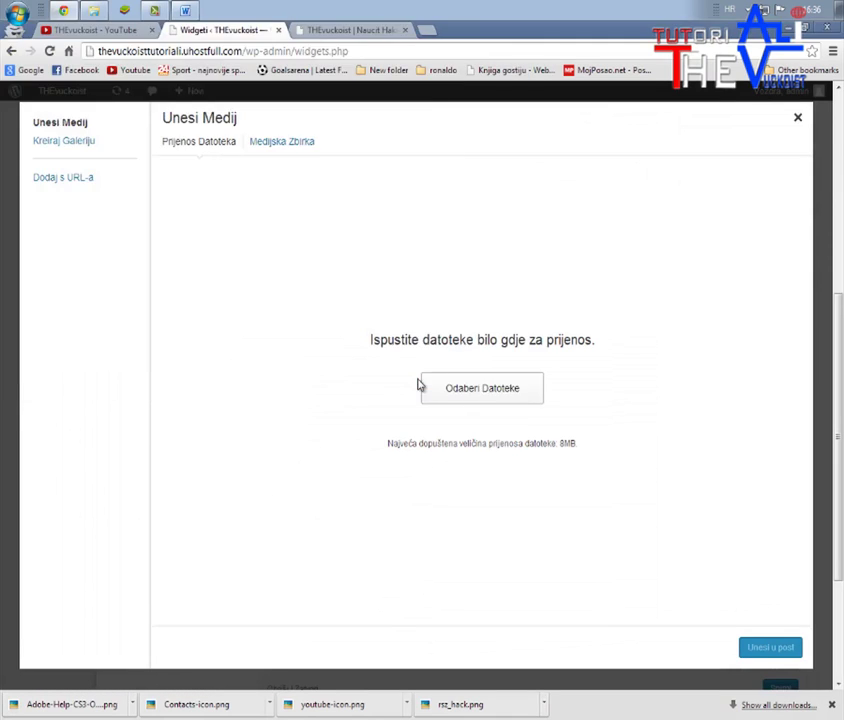
{"action": "left_click", "coordinate": [748, 648]}
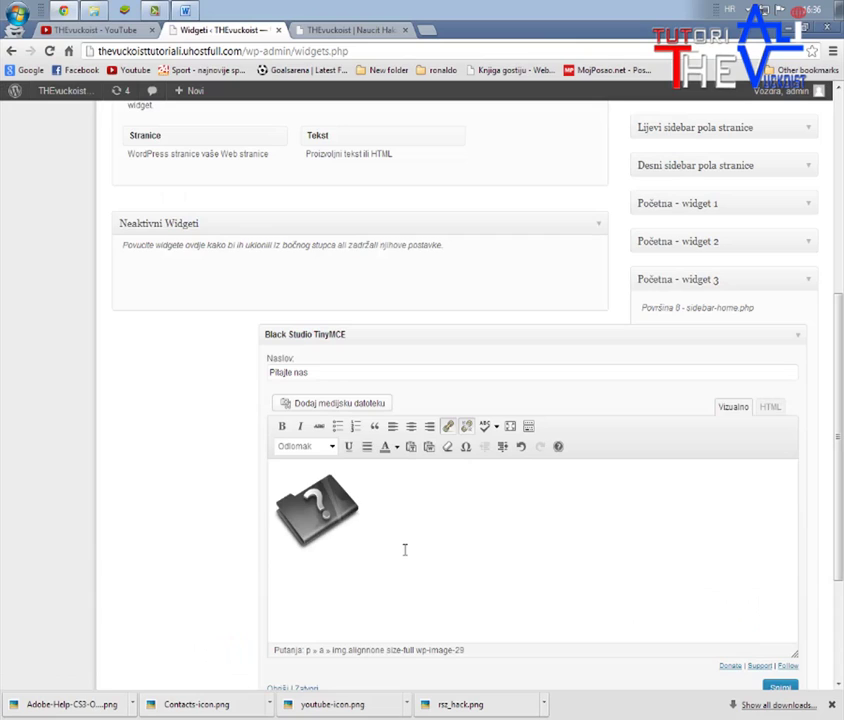
Type 'Sve sto vam nije jasno, biti ce vam jako brzo jasno… postavite nam pitanje u vezi s', fixing typos.
{"action": "type", "text": "Sve sto vam nije"}
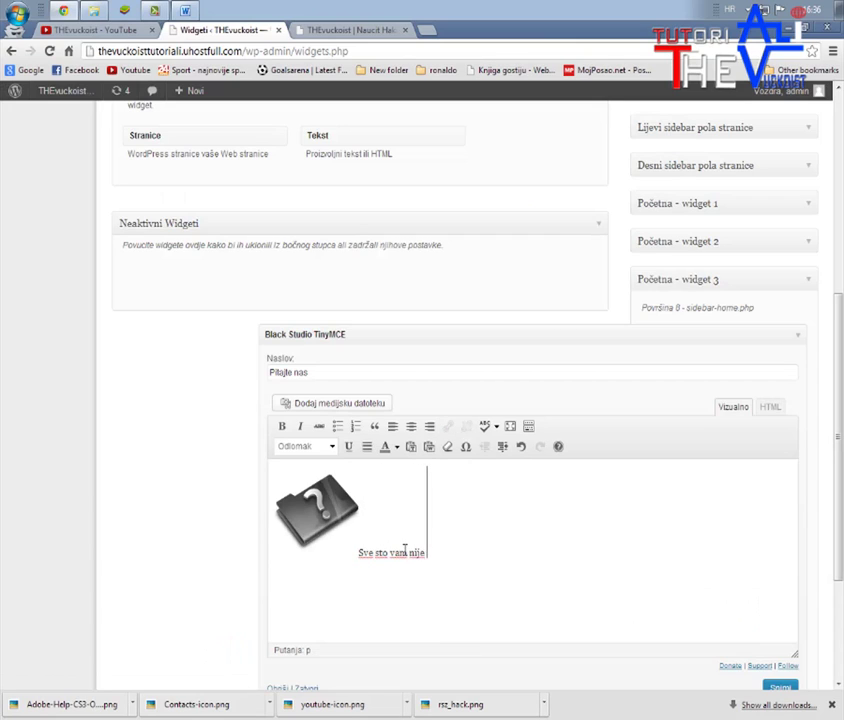
{"action": "type", "text": " jasno, biti će"}
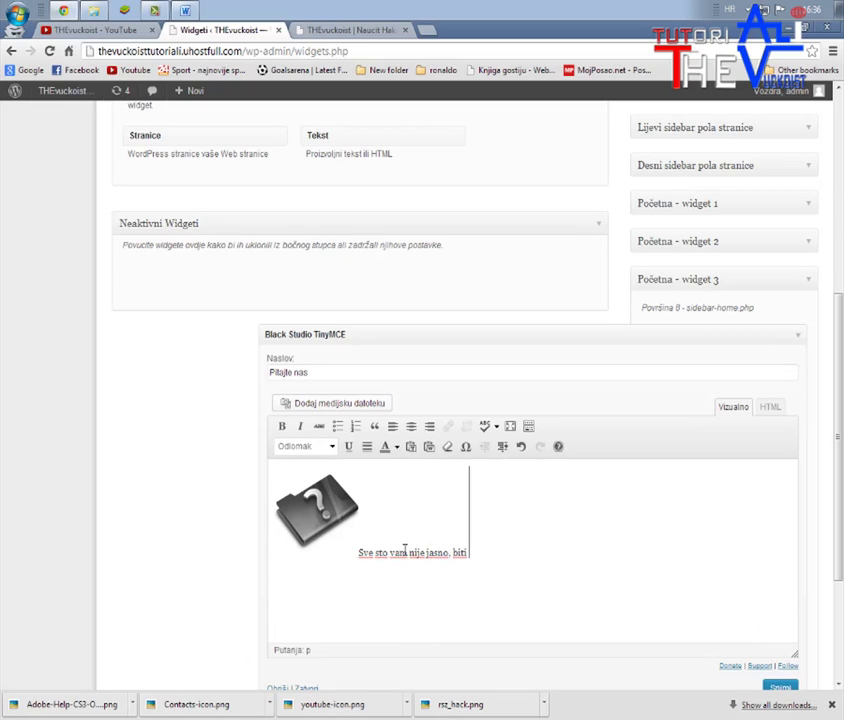
{"action": "key", "text": "BackSpace"}
{"action": "key", "text": "BackSpace"}
{"action": "type", "text": "ce vam"}
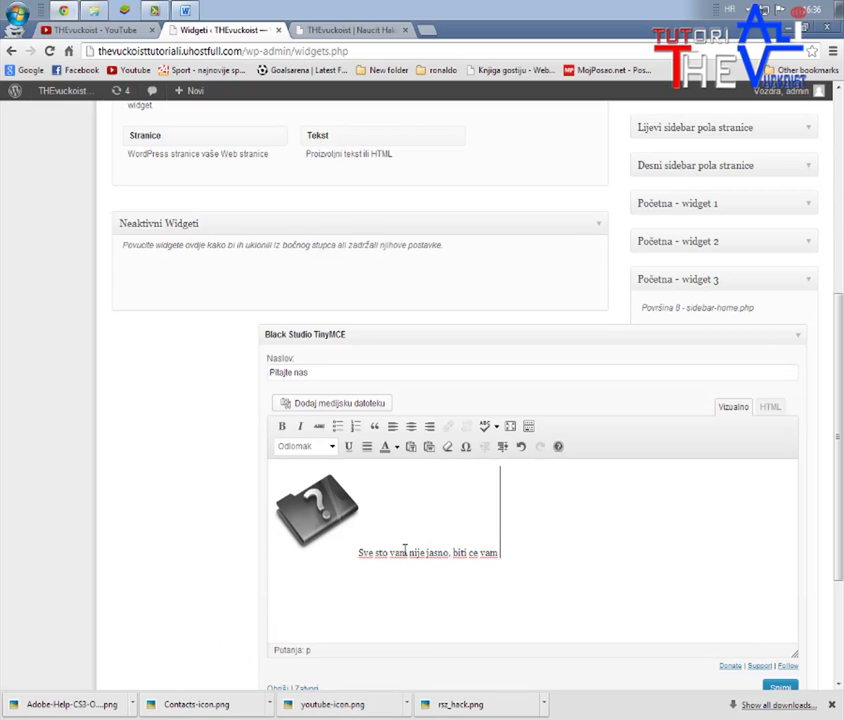
{"action": "type", "text": " jako brzo"}
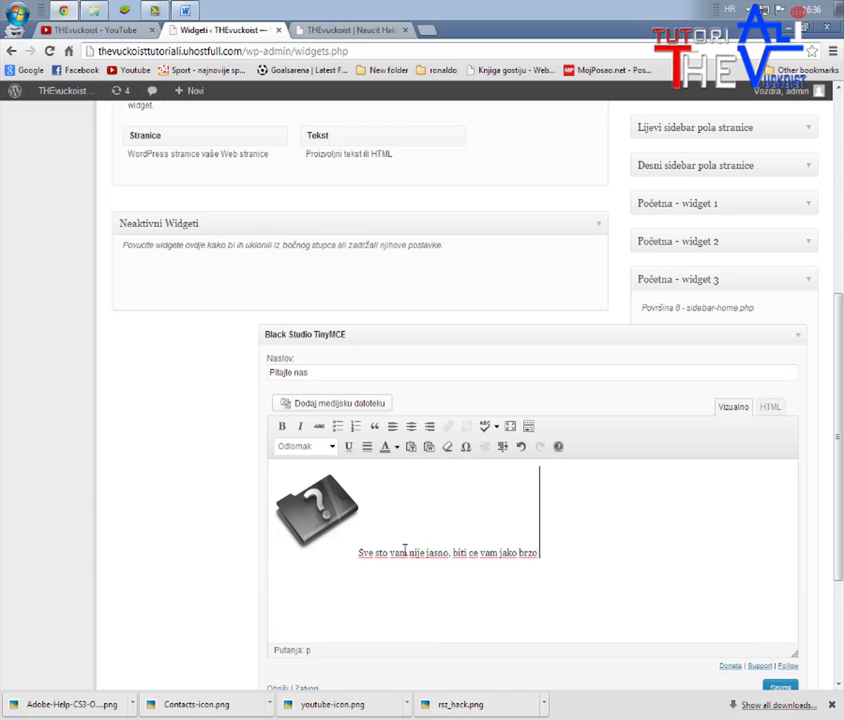
{"action": "type", "text": " jasno p"}
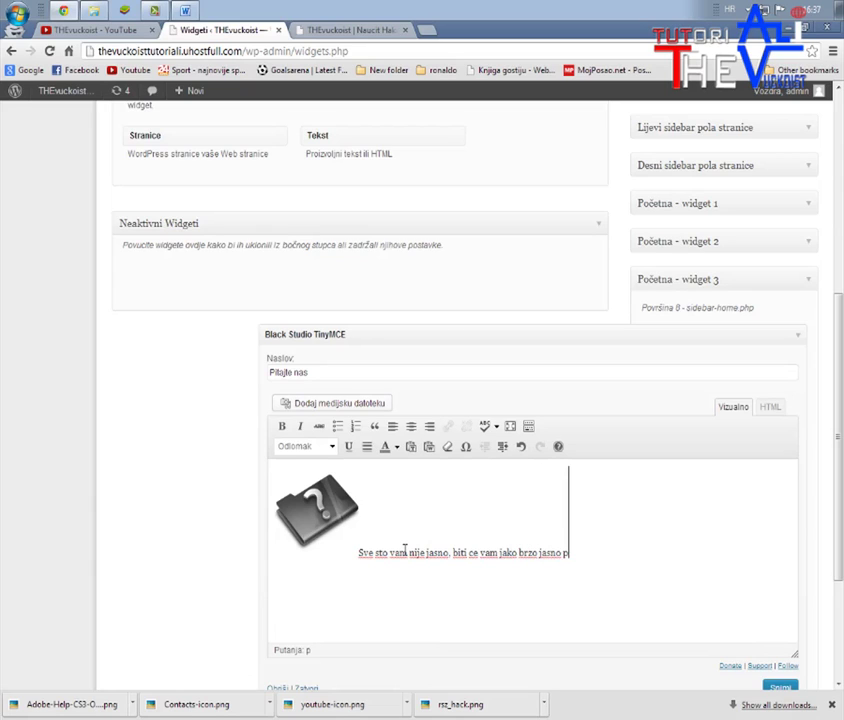
{"action": "type", "text": "omocu nasih o"}
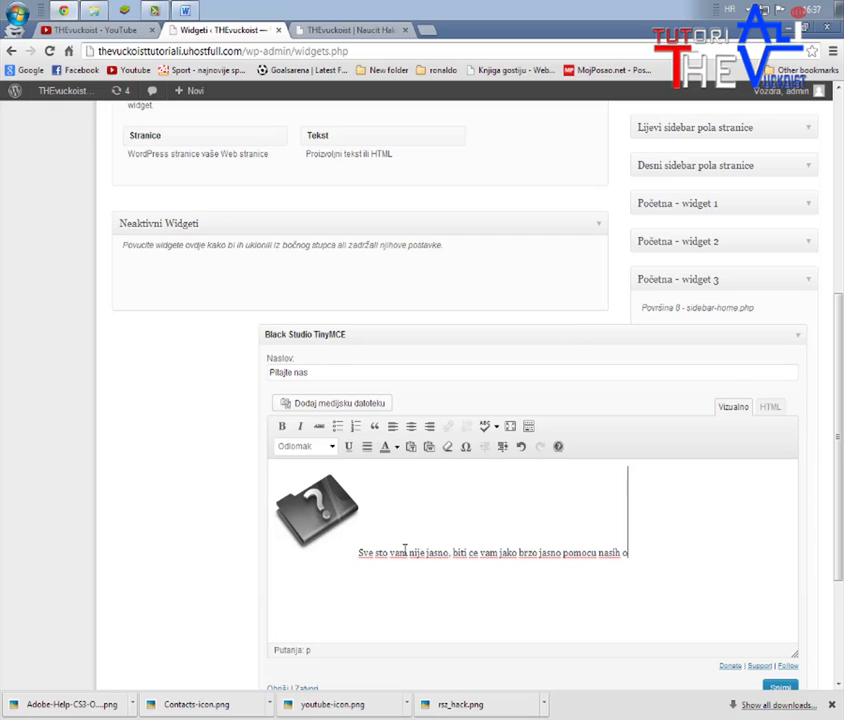
{"action": "type", "text": "dgovora.po"}
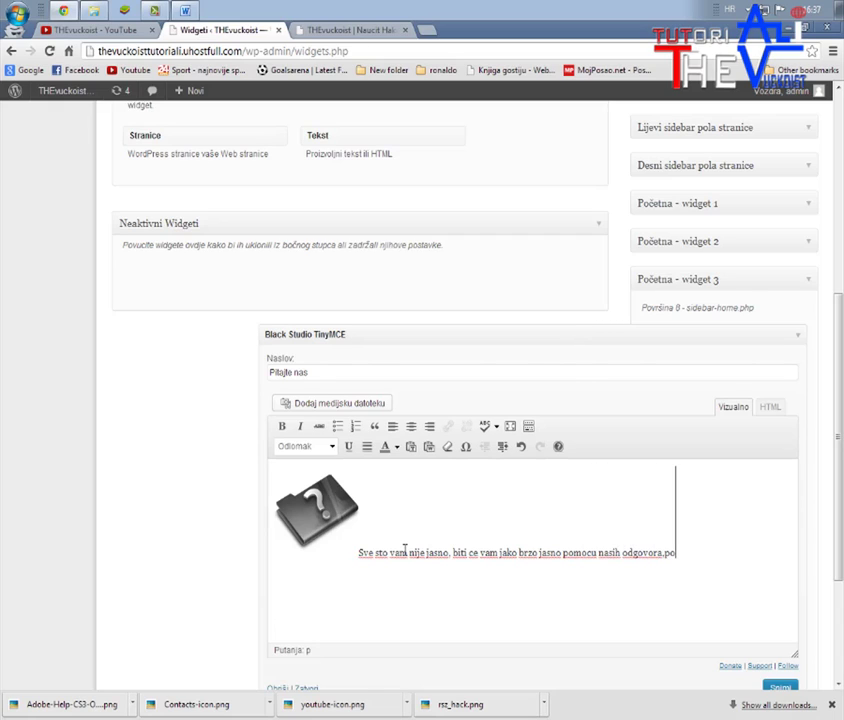
{"action": "type", "text": "stavite nam"}
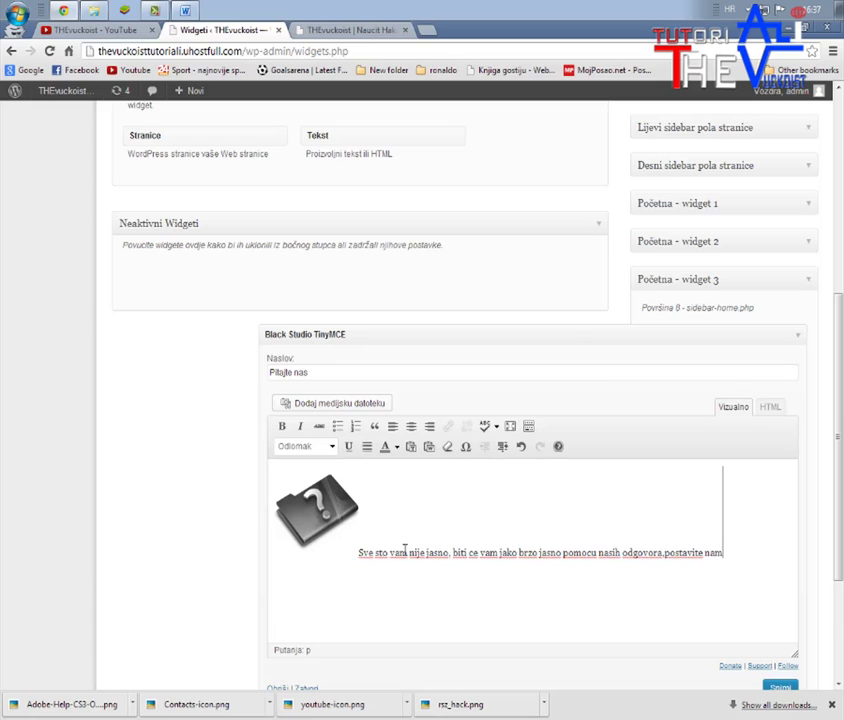
{"action": "type", "text": " pitanje u vezi see"}
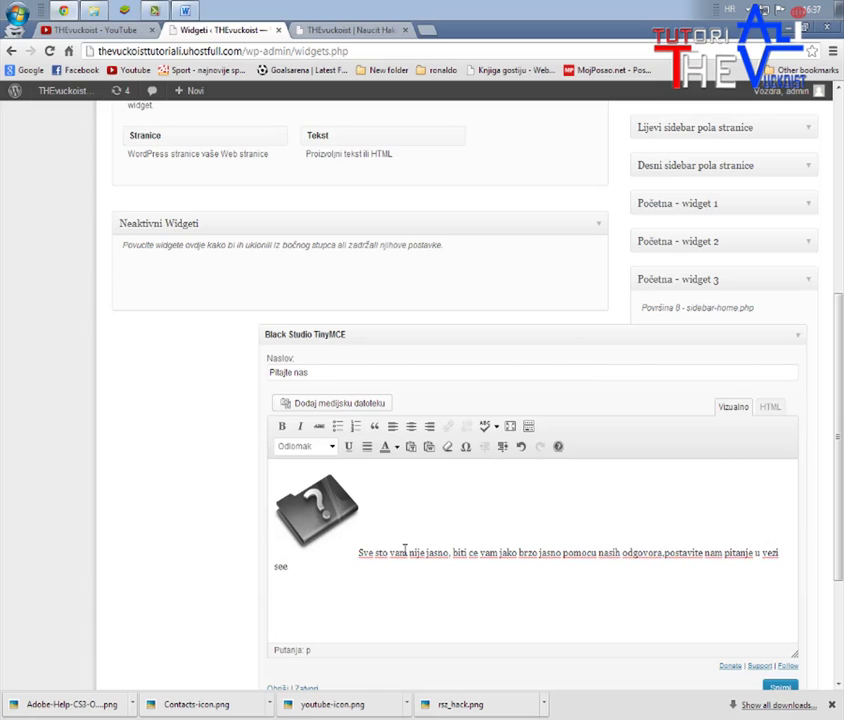
{"action": "key", "text": "BackSpace"}
{"action": "key", "text": "BackSpace"}
{"action": "key", "text": "BackSpace"}
Align the question-mark image left (Lijevo) so the widget text wraps beside it.
{"action": "left_click", "coordinate": [311, 521]}
{"action": "left_click", "coordinate": [289, 483]}
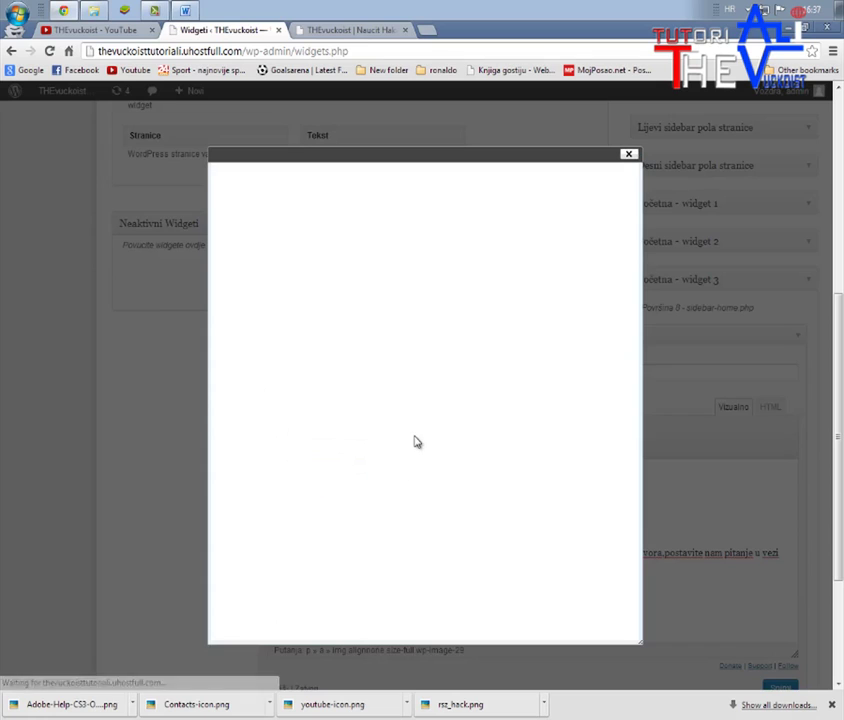
{"action": "left_click", "coordinate": [409, 360]}
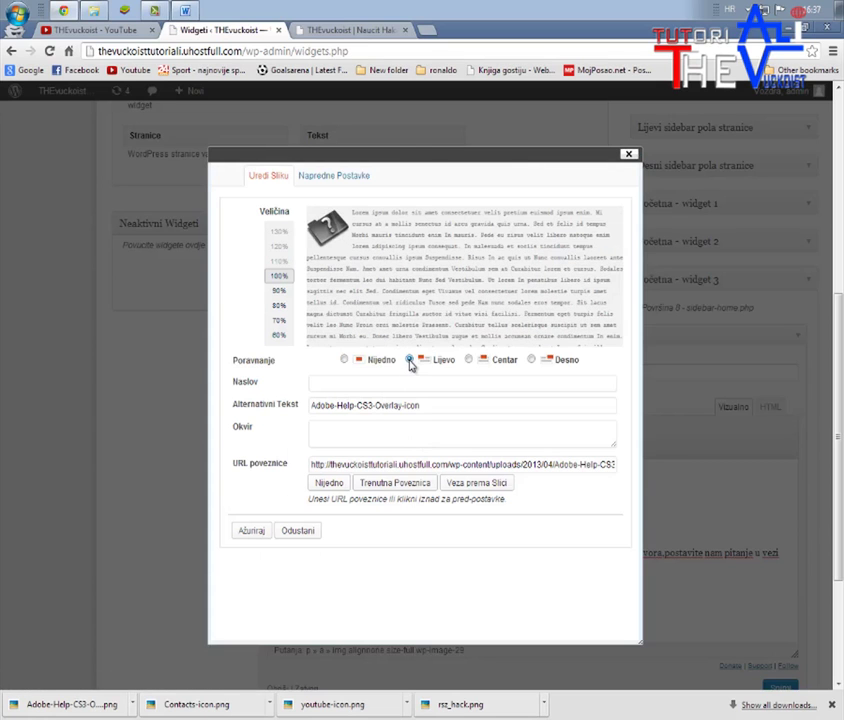
{"action": "left_click", "coordinate": [251, 530]}
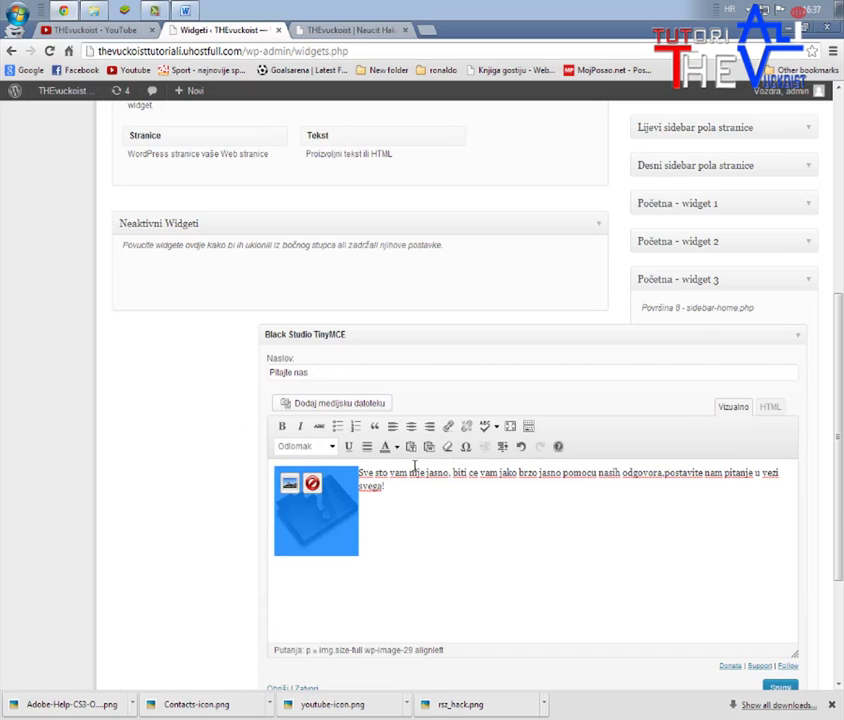
Link both the image and the widget paragraph text to the Pitajte nas page.
{"action": "left_click", "coordinate": [449, 427]}
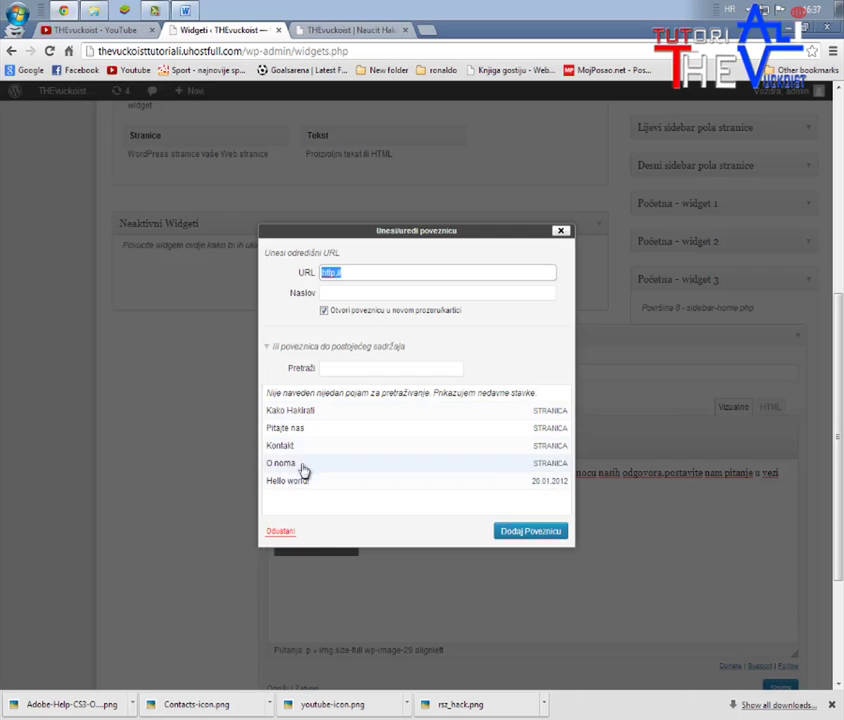
{"action": "left_click", "coordinate": [300, 430]}
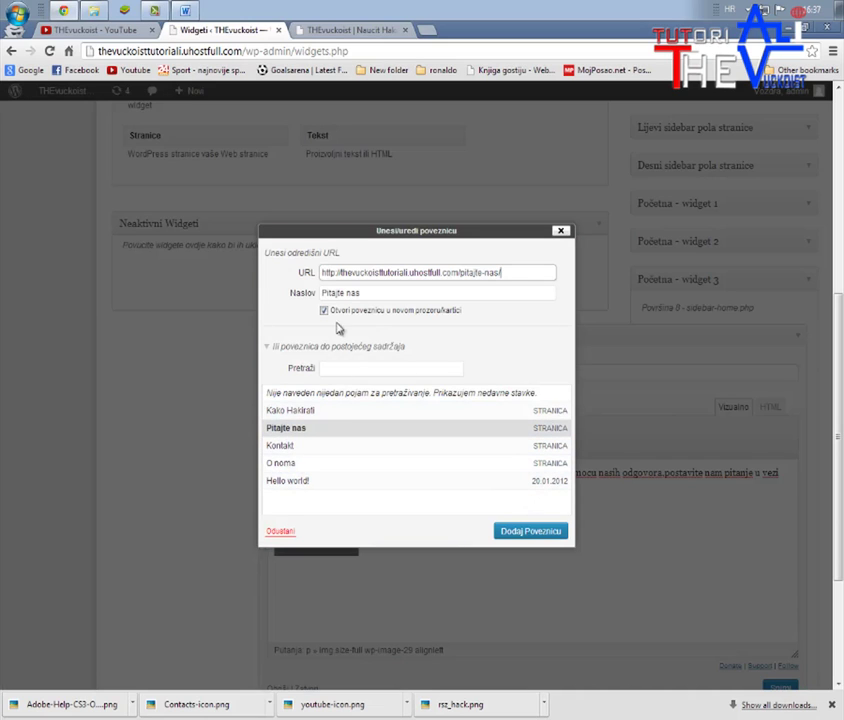
{"action": "left_click", "coordinate": [530, 531]}
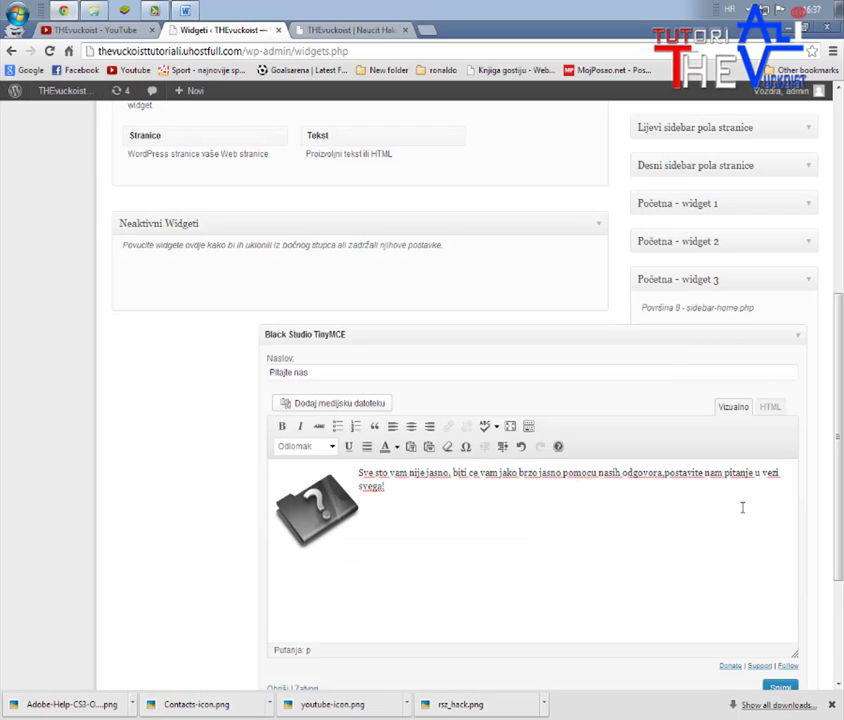
{"action": "left_click_drag", "start_coordinate": [742, 507], "coordinate": [355, 471]}
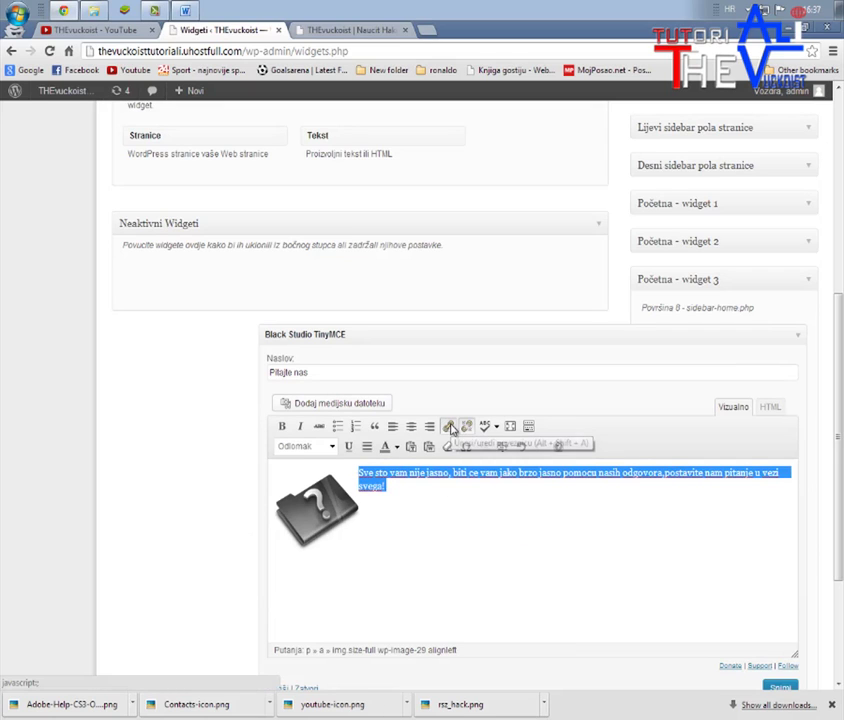
{"action": "left_click", "coordinate": [450, 428]}
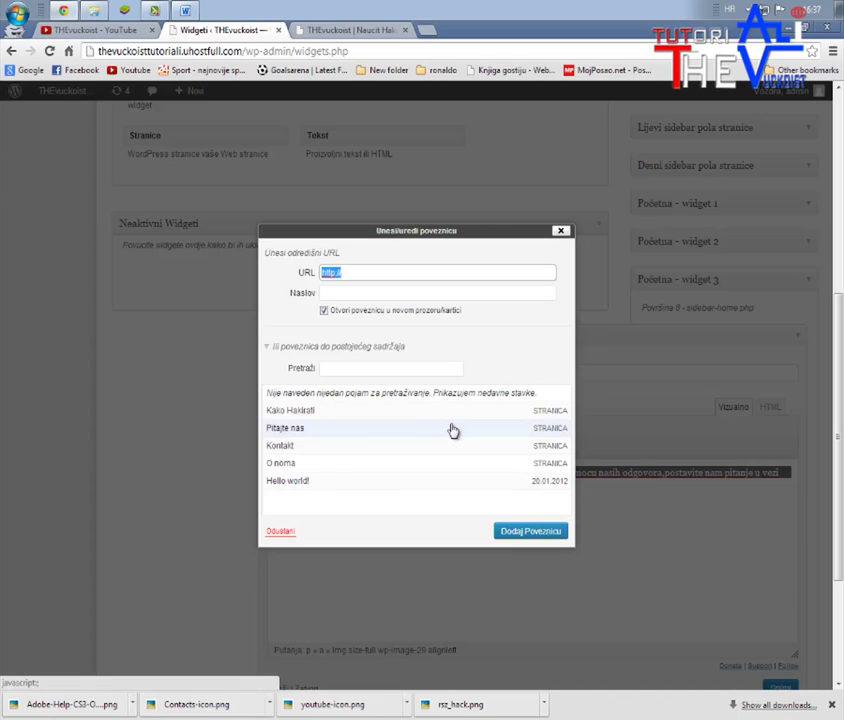
{"action": "left_click", "coordinate": [297, 429]}
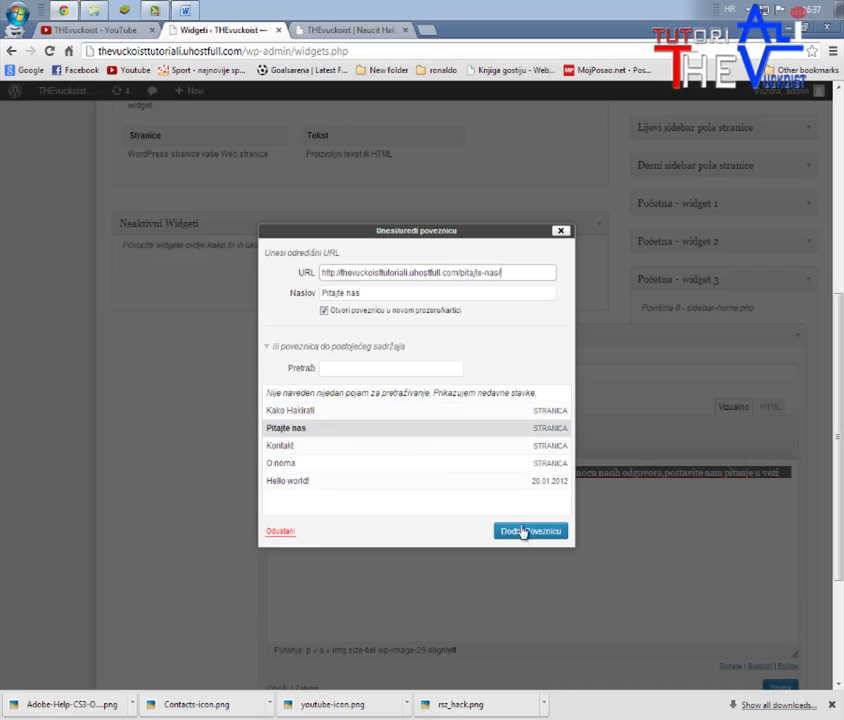
{"action": "left_click", "coordinate": [522, 532]}
Save (Snimi) the Pitajte nas widget.
{"action": "scroll", "coordinate": [710, 599], "scroll_direction": "down", "scroll_amount": 3}
{"action": "left_click", "coordinate": [776, 543]}
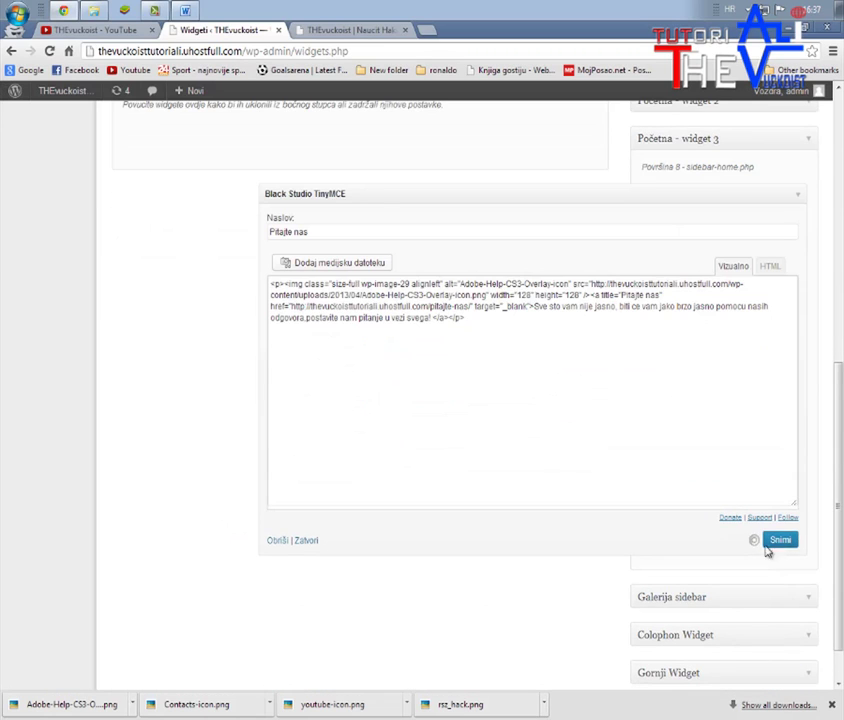
{"action": "left_click", "coordinate": [340, 32]}
Reload the home page and check the new Pitajte nas box beside the other widgets.
{"action": "left_click", "coordinate": [120, 188]}
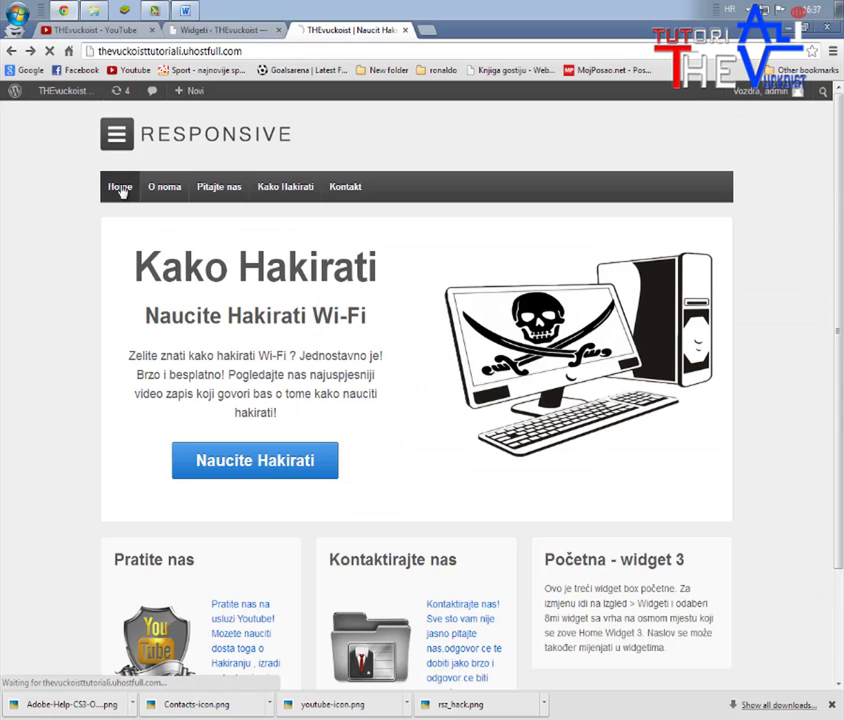
{"action": "scroll", "coordinate": [484, 484], "scroll_direction": "down", "scroll_amount": 2}
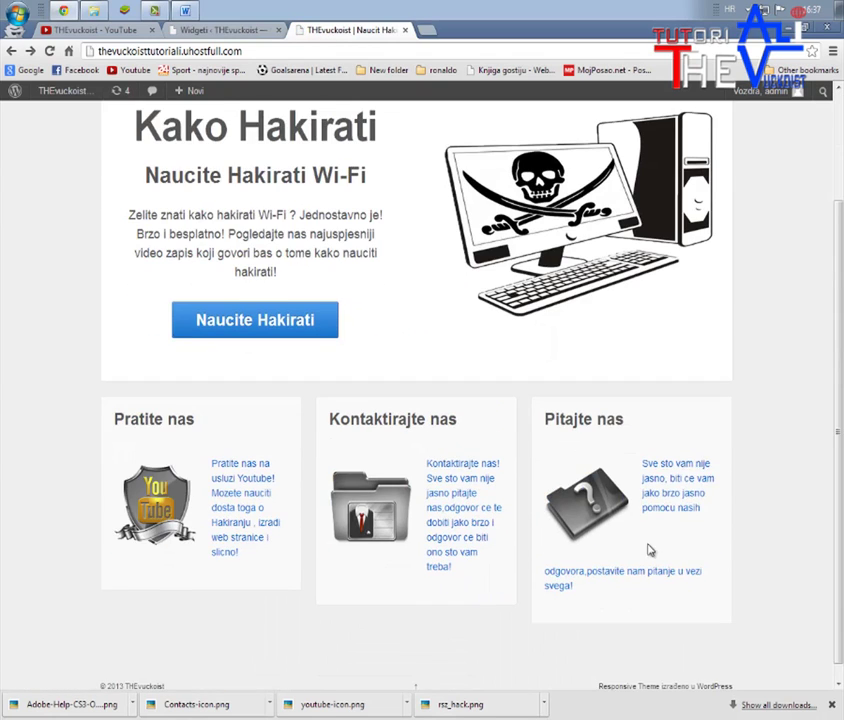
{"action": "scroll", "coordinate": [648, 549], "scroll_direction": "down", "scroll_amount": 1}
{"action": "scroll", "coordinate": [571, 473], "scroll_direction": "up", "scroll_amount": 3}
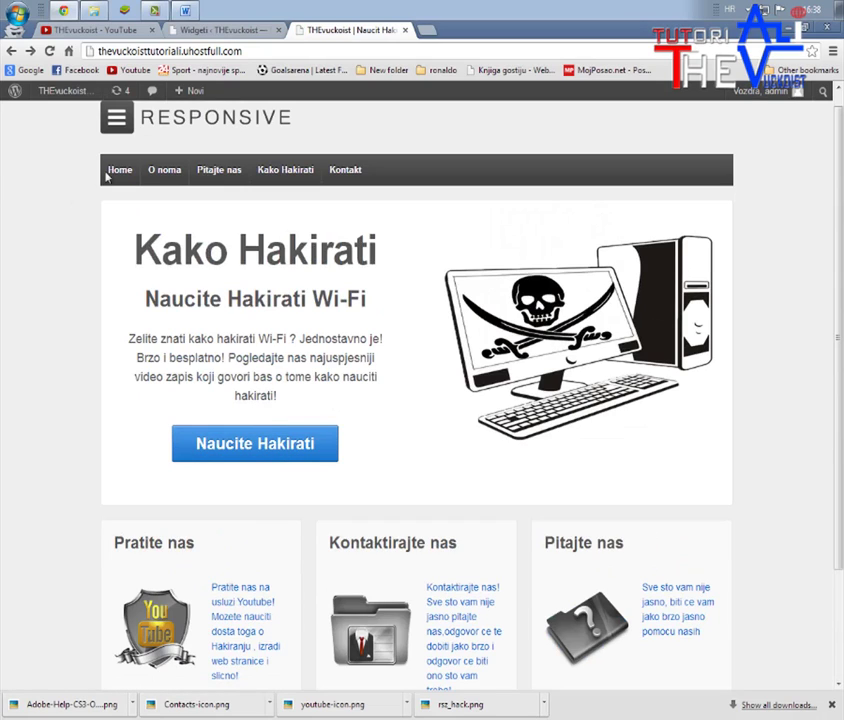
Visit the Kako Hakirati page, then return to the home page.
{"action": "left_click", "coordinate": [251, 439]}
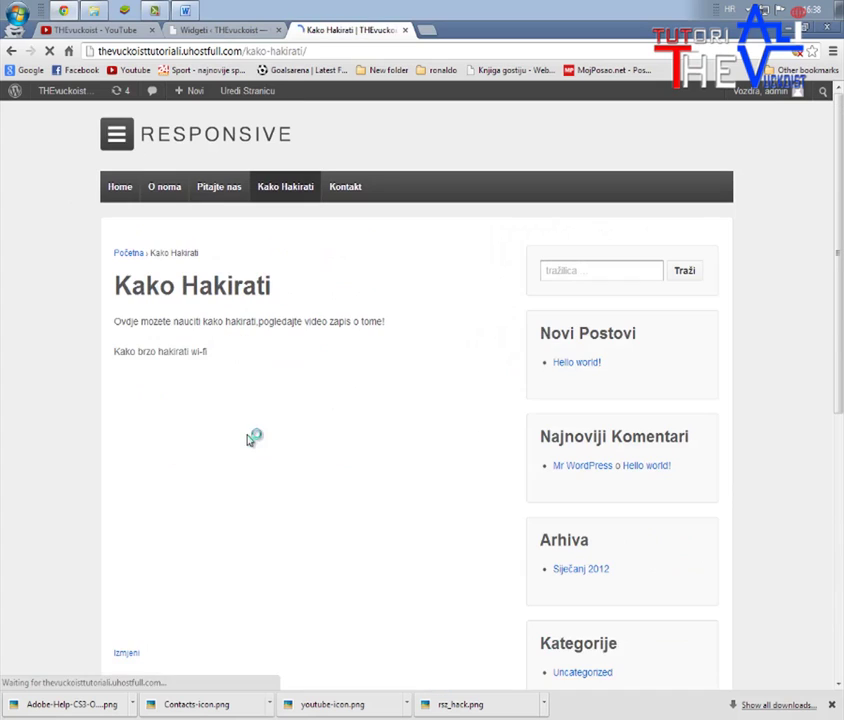
{"action": "scroll", "coordinate": [543, 350], "scroll_direction": "down", "scroll_amount": 5}
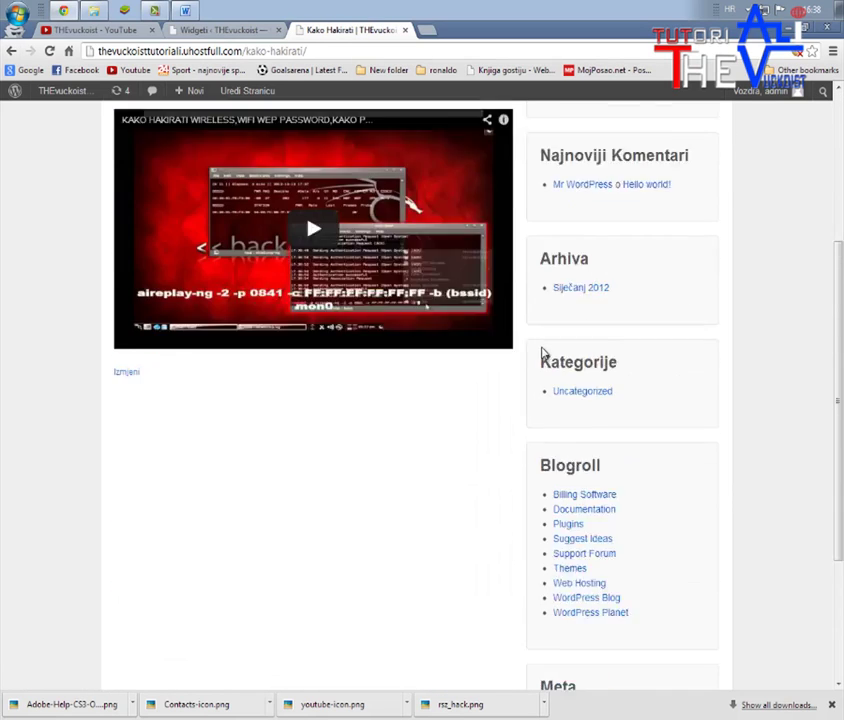
{"action": "scroll", "coordinate": [543, 352], "scroll_direction": "up", "scroll_amount": 2}
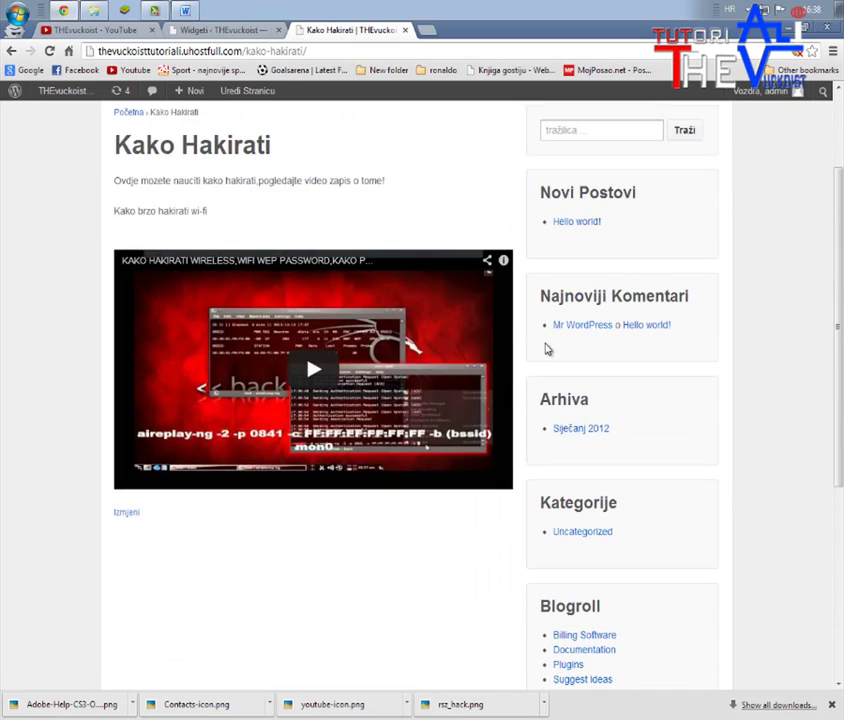
{"action": "scroll", "coordinate": [383, 240], "scroll_direction": "up", "scroll_amount": 3}
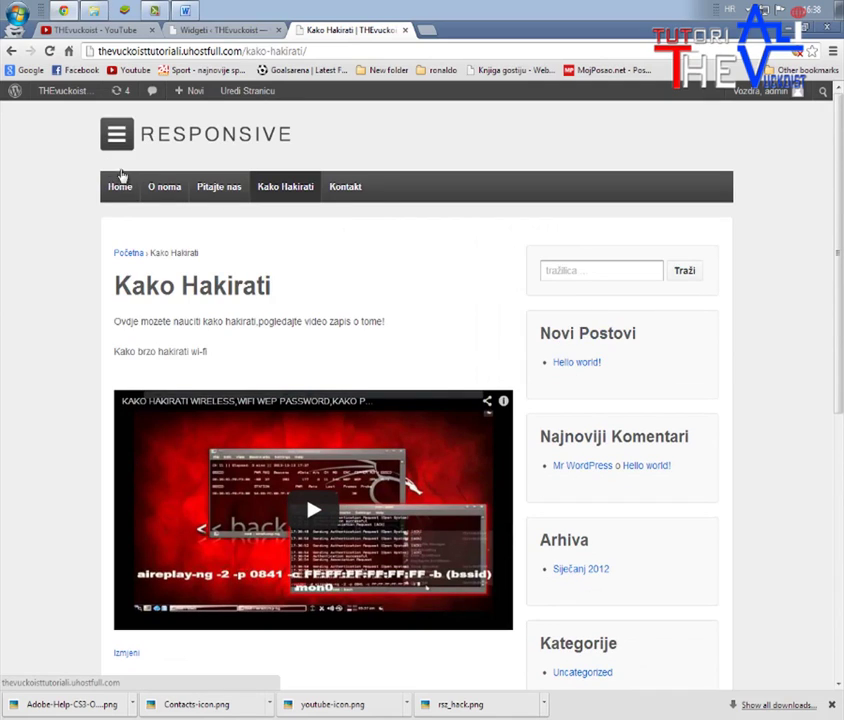
{"action": "left_click", "coordinate": [128, 200]}
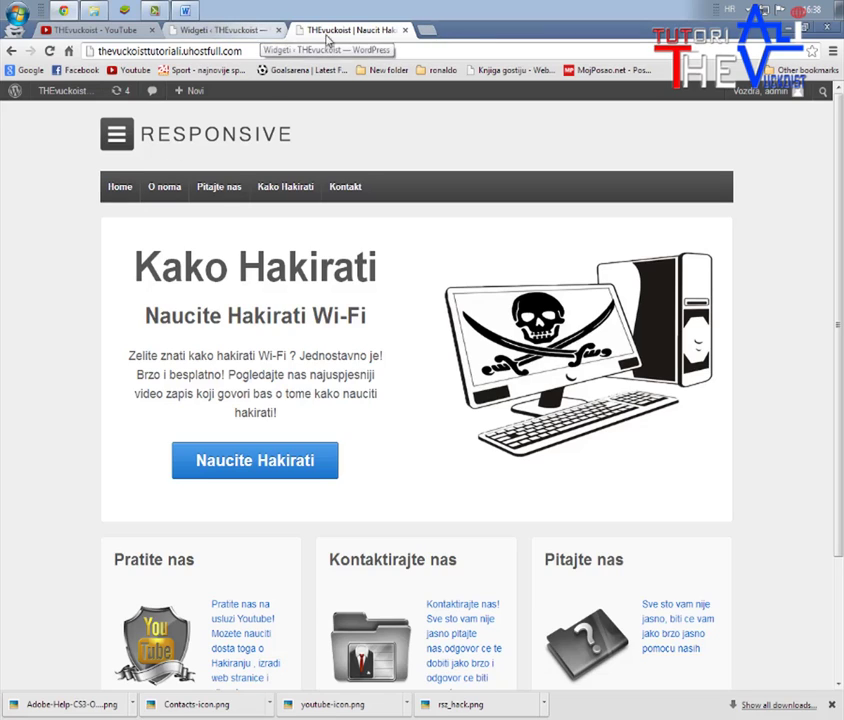
Search Google for an image resizer and open the PicResize site.
{"action": "left_click", "coordinate": [427, 33]}
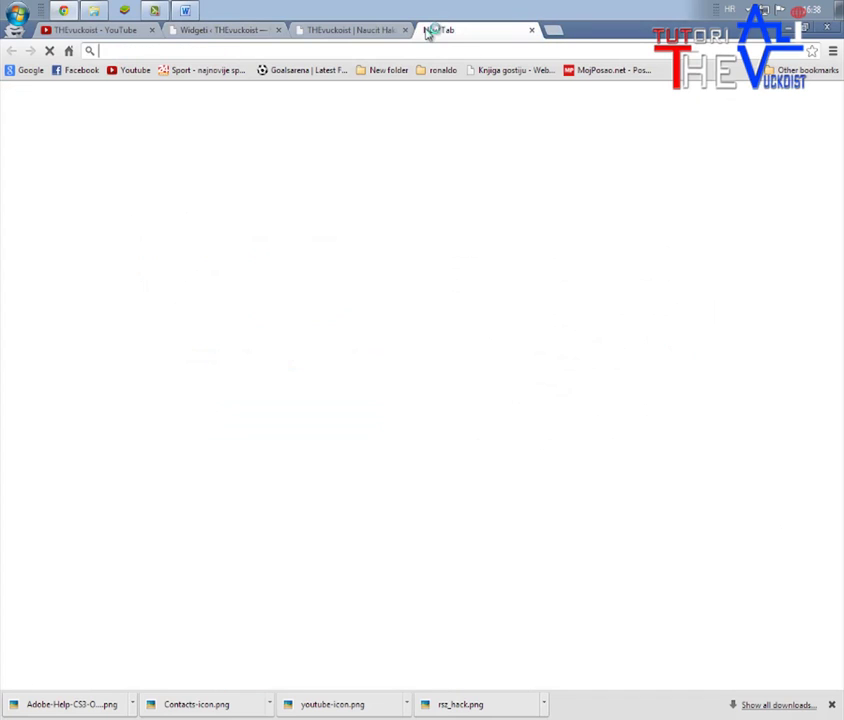
{"action": "left_click", "coordinate": [28, 70]}
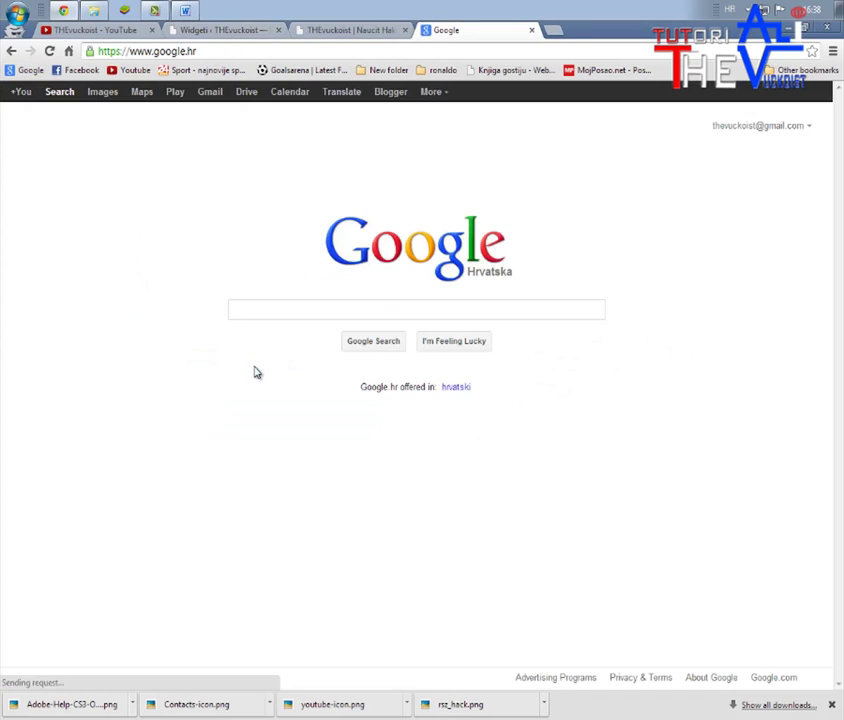
{"action": "type", "text": "res"}
{"action": "left_click", "coordinate": [131, 148]}
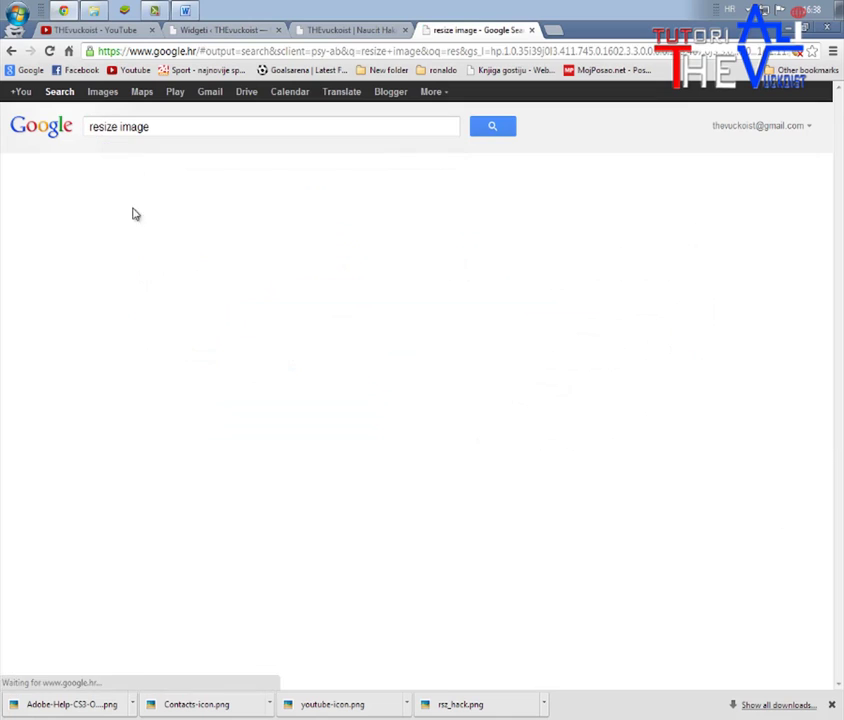
{"action": "left_click", "coordinate": [134, 226]}
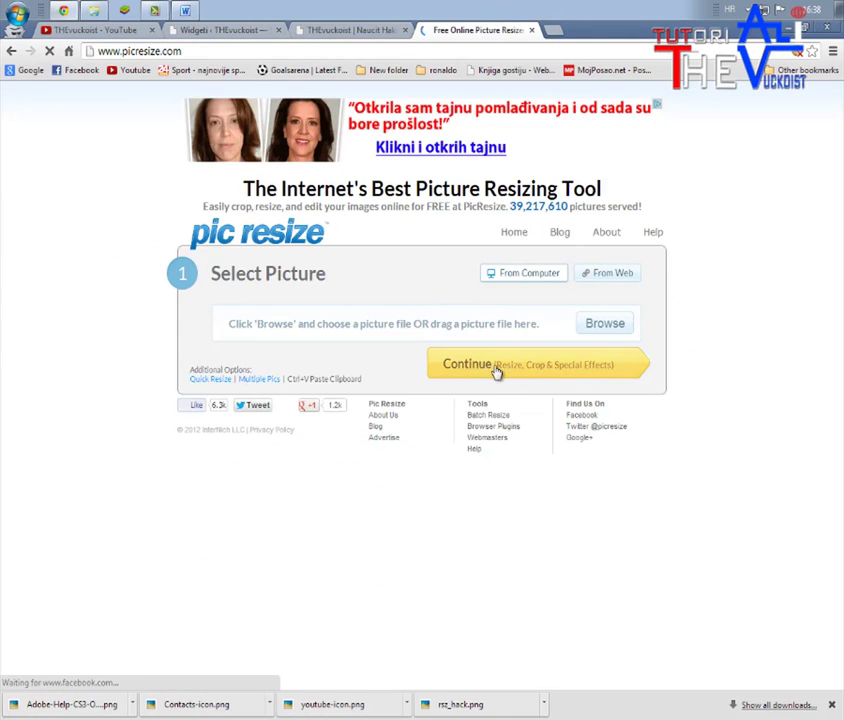
Browse to the YOUTUBE > TUTORIALI > Logo folder in the file picker.
{"action": "left_click", "coordinate": [605, 323]}
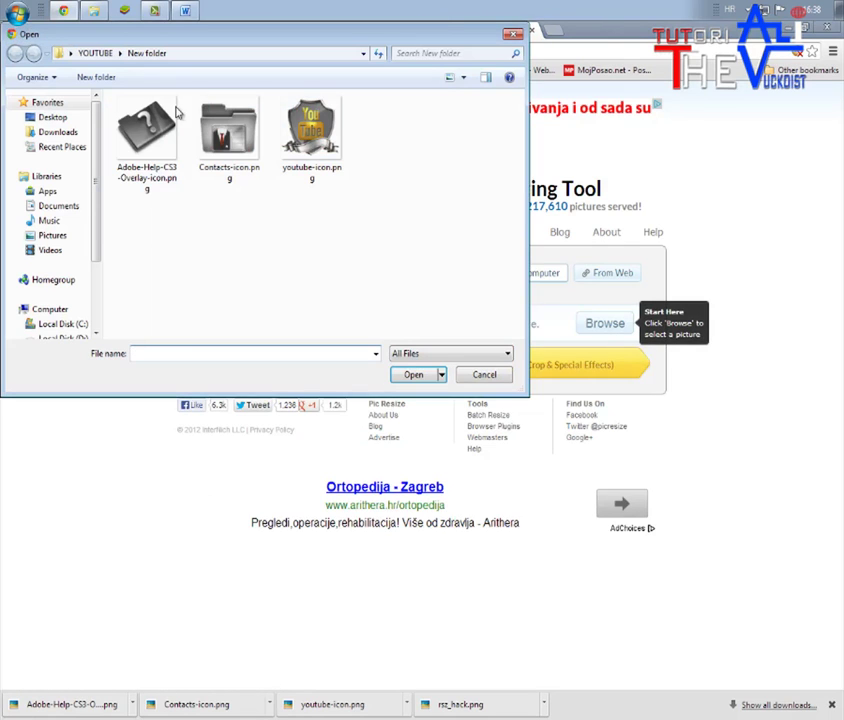
{"action": "left_click", "coordinate": [96, 52]}
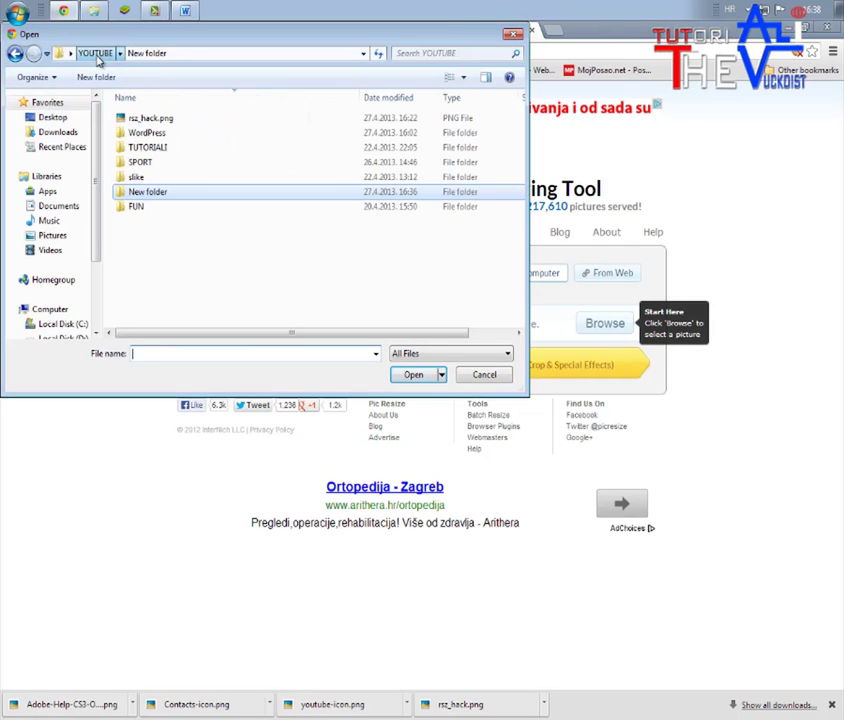
{"action": "double_click", "coordinate": [150, 135]}
{"action": "scroll", "coordinate": [166, 279], "scroll_direction": "down", "scroll_amount": 3}
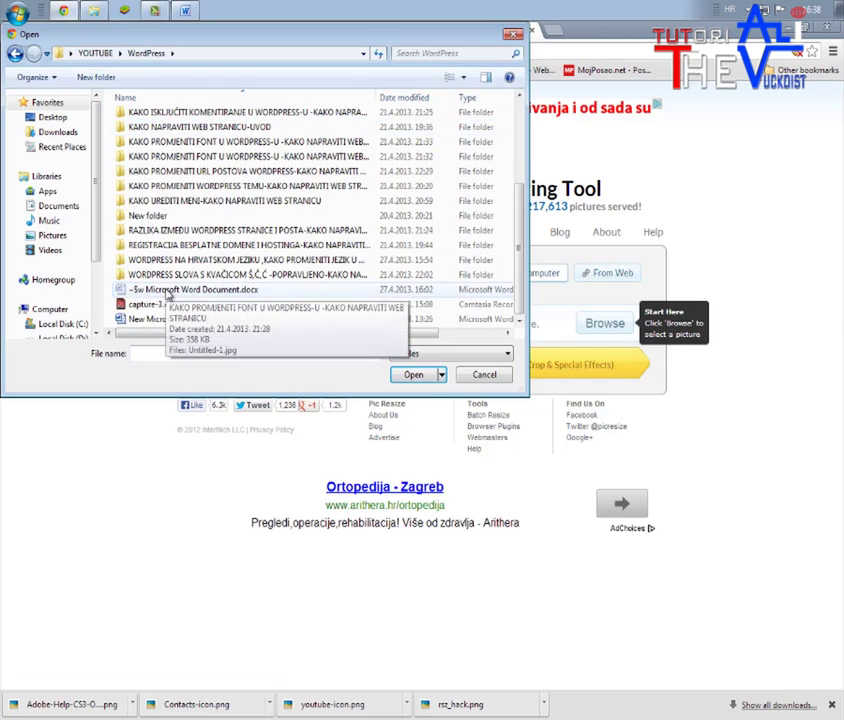
{"action": "scroll", "coordinate": [166, 298], "scroll_direction": "up", "scroll_amount": 1}
{"action": "left_click", "coordinate": [92, 56]}
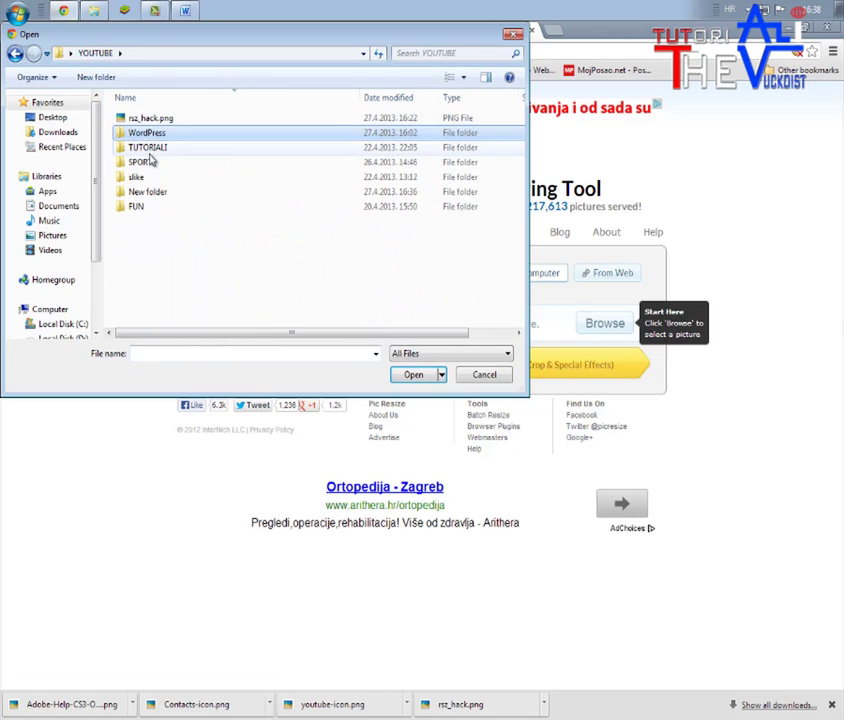
{"action": "double_click", "coordinate": [122, 132]}
{"action": "scroll", "coordinate": [188, 231], "scroll_direction": "down", "scroll_amount": 5}
{"action": "scroll", "coordinate": [188, 231], "scroll_direction": "down", "scroll_amount": 1}
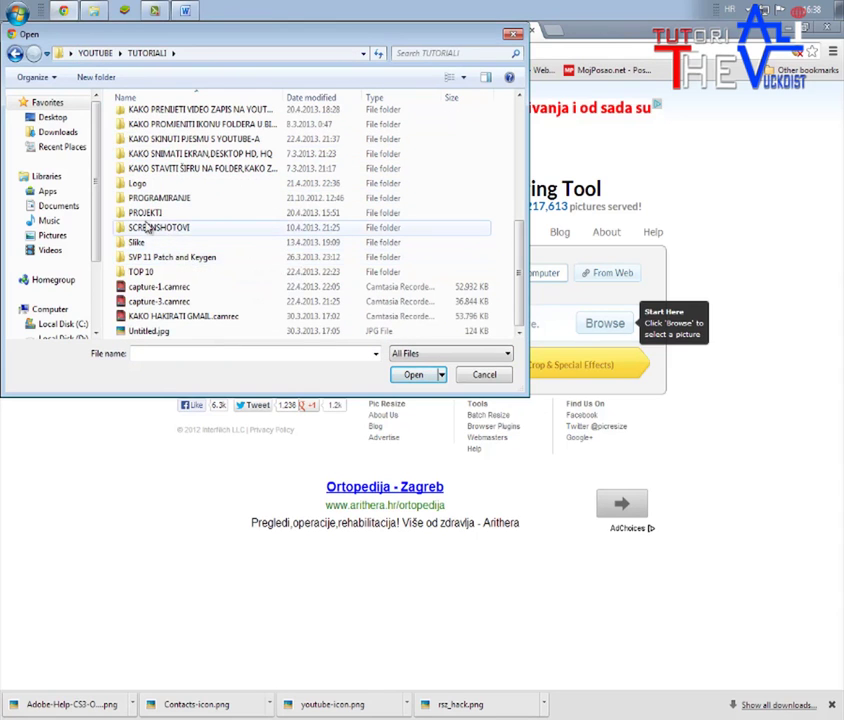
{"action": "double_click", "coordinate": [148, 185]}
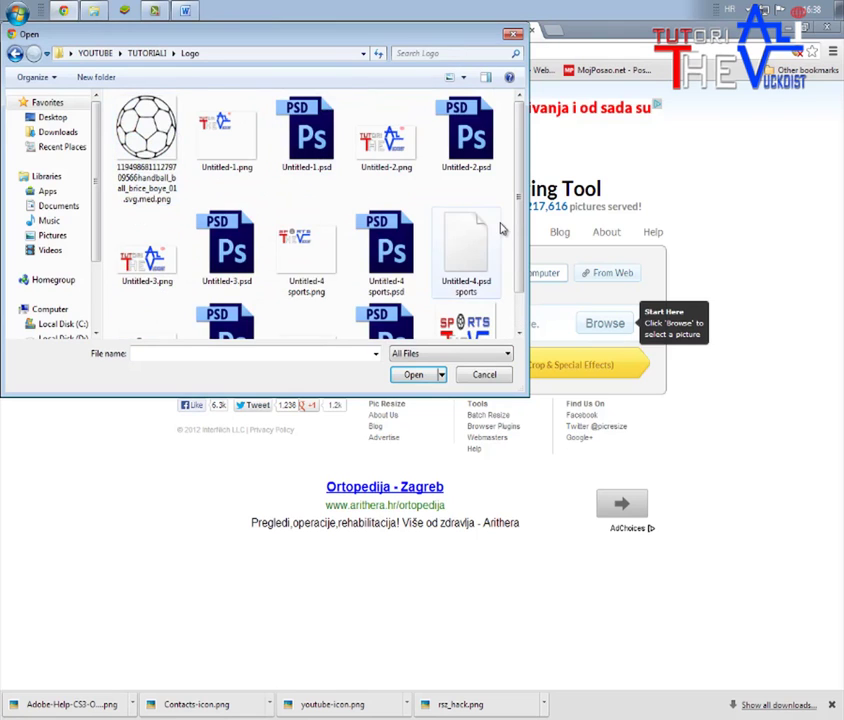
Choose Untitled-3.png and upload it to PicResize.
{"action": "scroll", "coordinate": [521, 188], "scroll_direction": "down", "scroll_amount": 1}
{"action": "left_click_drag", "start_coordinate": [521, 188], "coordinate": [521, 216]}
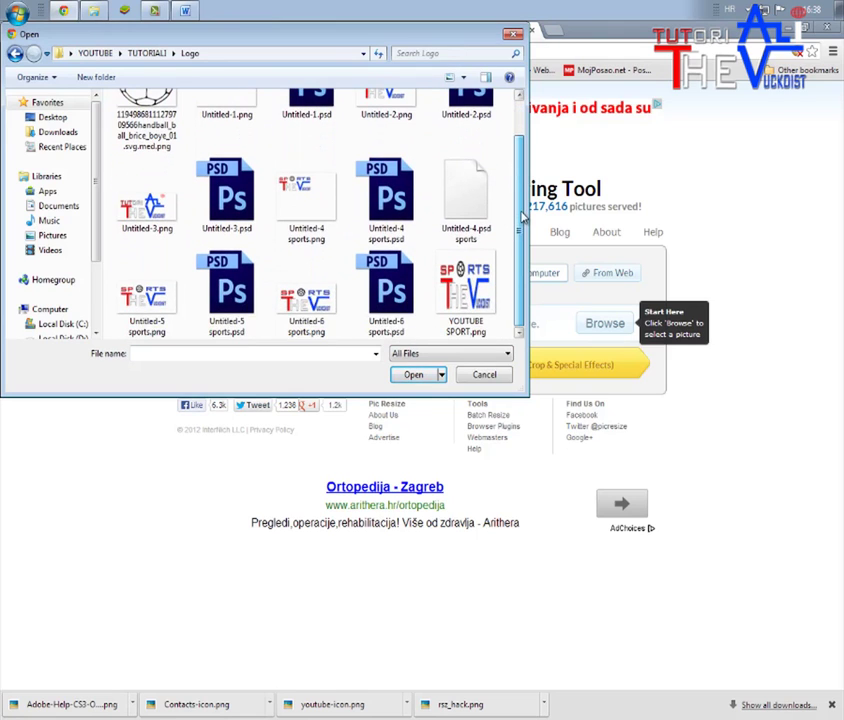
{"action": "left_click", "coordinate": [175, 232]}
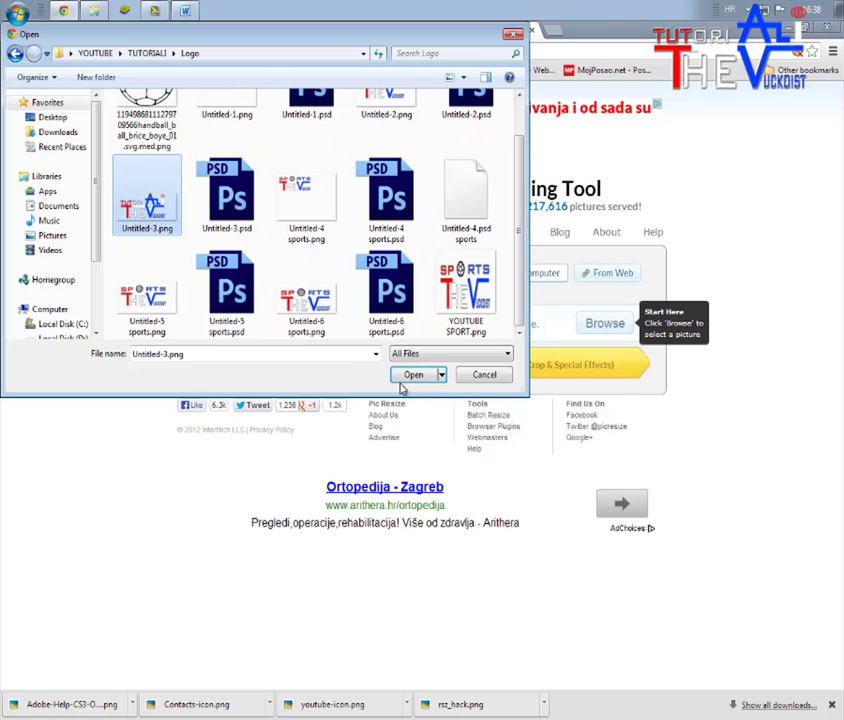
{"action": "left_click", "coordinate": [413, 375]}
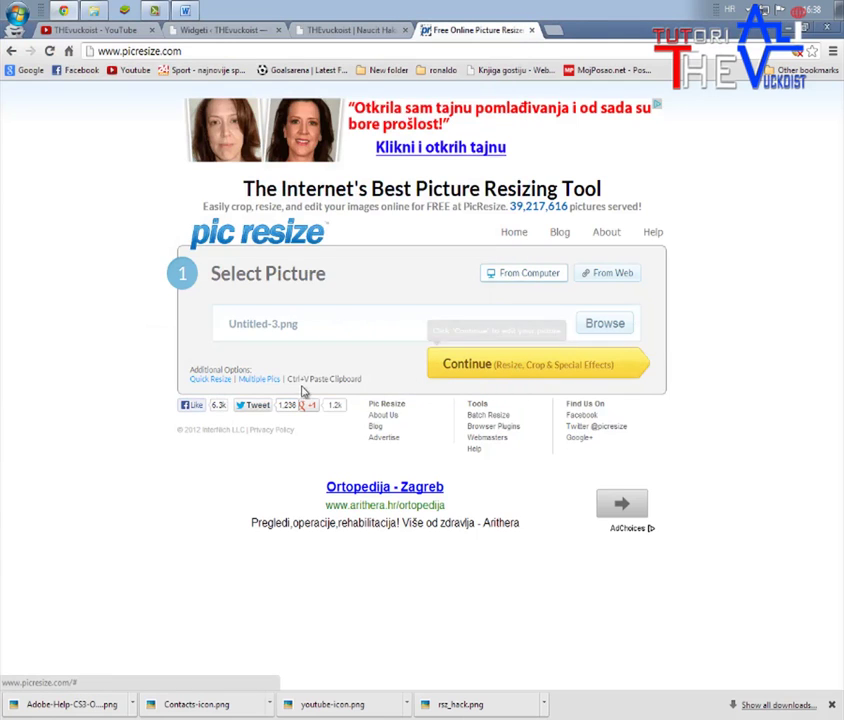
{"action": "left_click", "coordinate": [461, 378]}
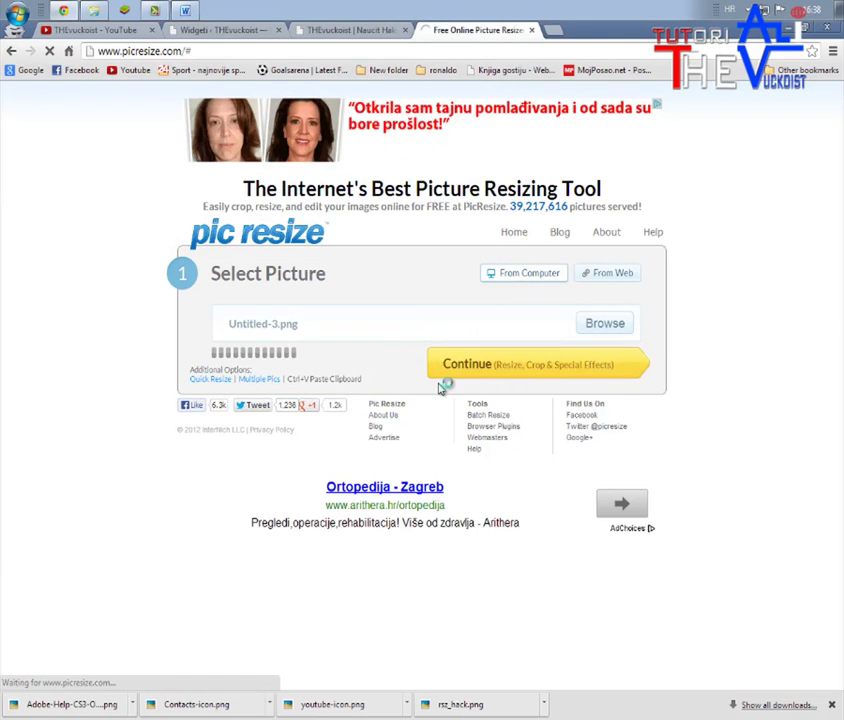
Set Make My Picture to Custom Size with width 300 and height 100.
{"action": "scroll", "coordinate": [420, 372], "scroll_direction": "down", "scroll_amount": 3}
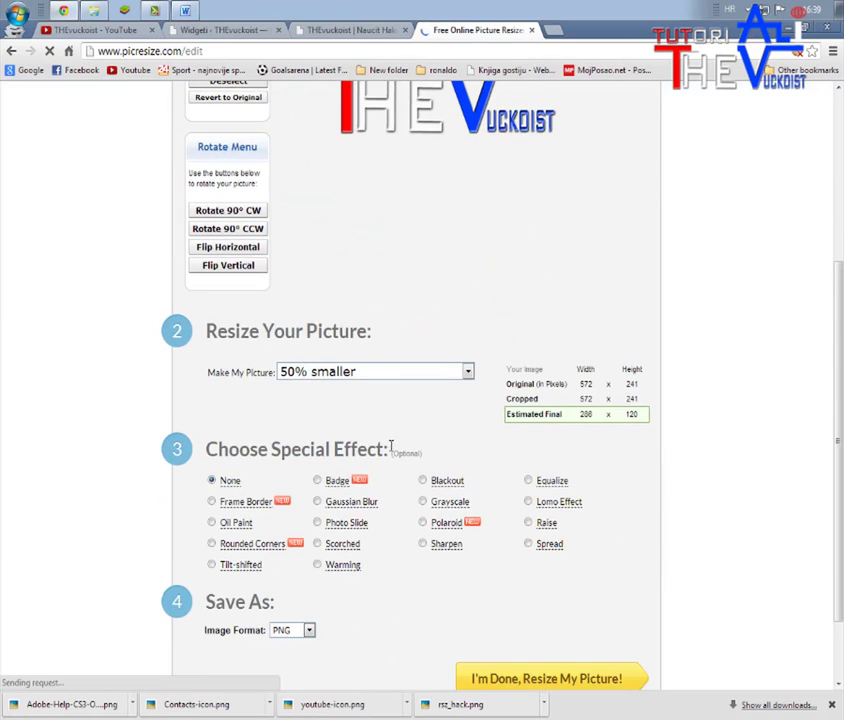
{"action": "left_click", "coordinate": [376, 372]}
{"action": "left_click", "coordinate": [345, 451]}
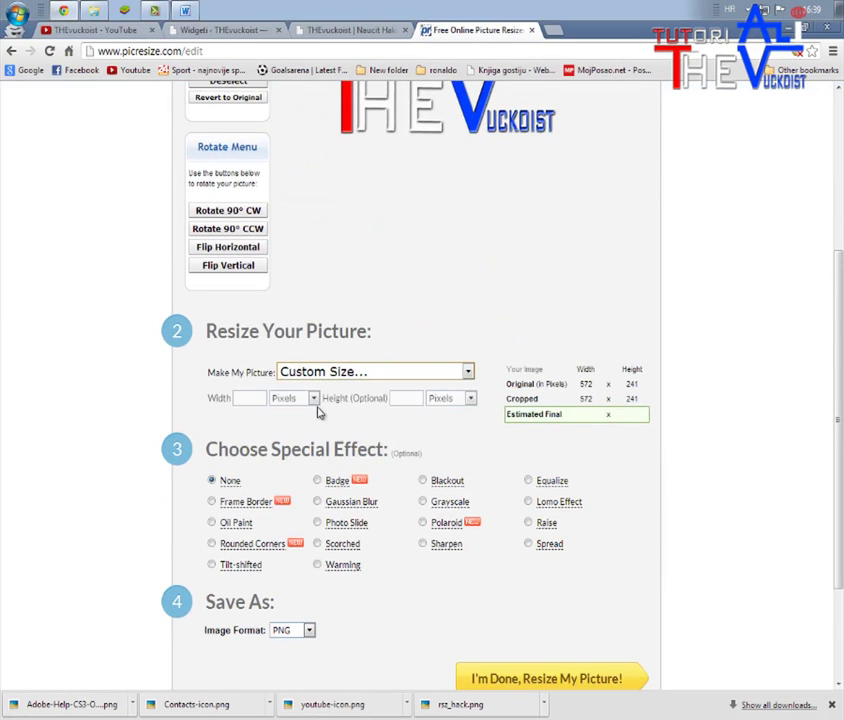
{"action": "left_click", "coordinate": [262, 397]}
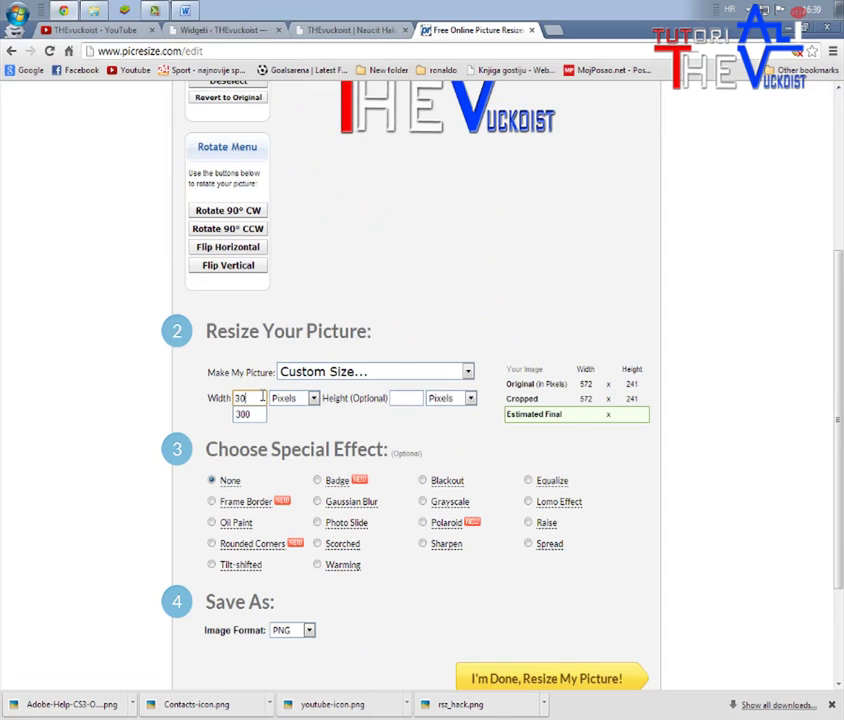
{"action": "left_click", "coordinate": [408, 397]}
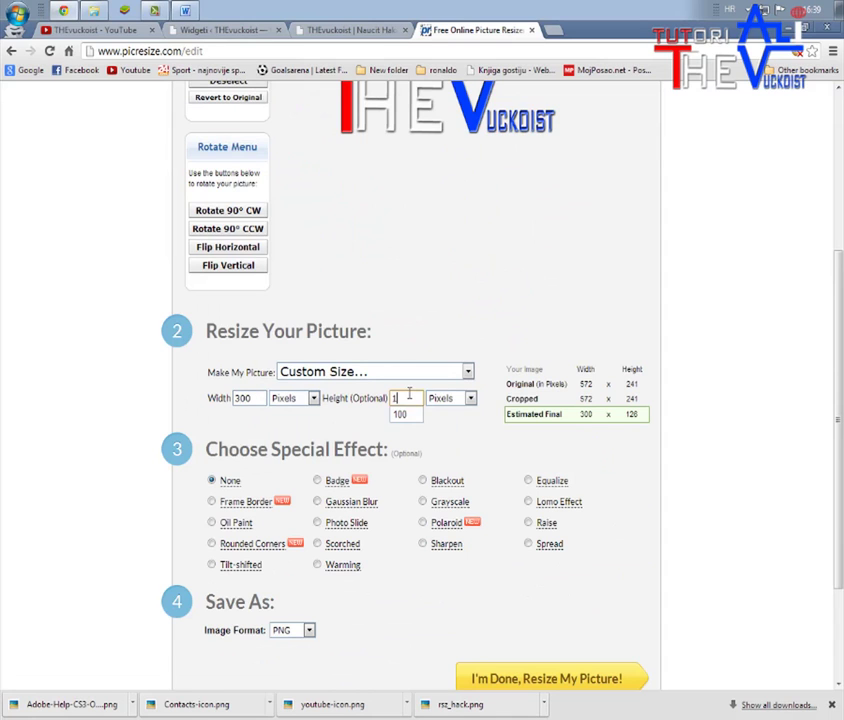
{"action": "type", "text": "1"}
{"action": "left_click", "coordinate": [401, 413]}
Apply the resize and save the result to disk as rsz_untitled-3 (2).png.
{"action": "scroll", "coordinate": [398, 330], "scroll_direction": "up", "scroll_amount": 2}
{"action": "scroll", "coordinate": [390, 328], "scroll_direction": "down", "scroll_amount": 3}
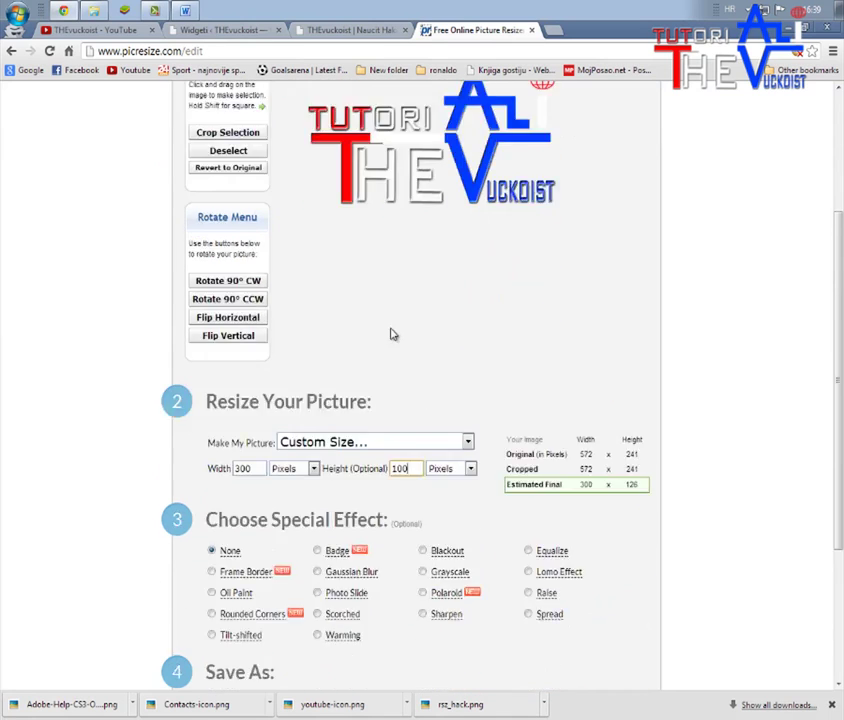
{"action": "left_click", "coordinate": [552, 612]}
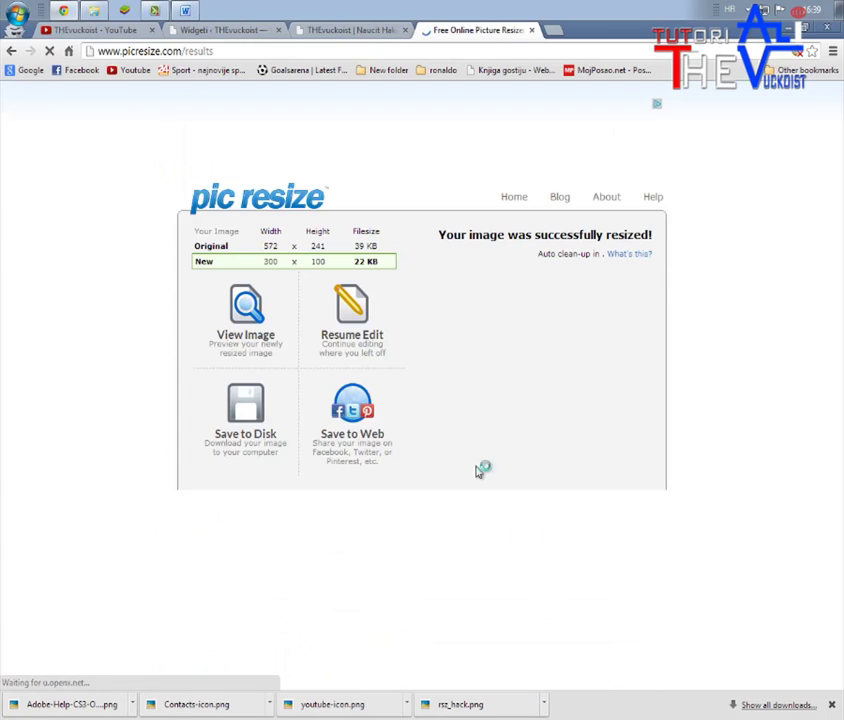
{"action": "left_click", "coordinate": [258, 439]}
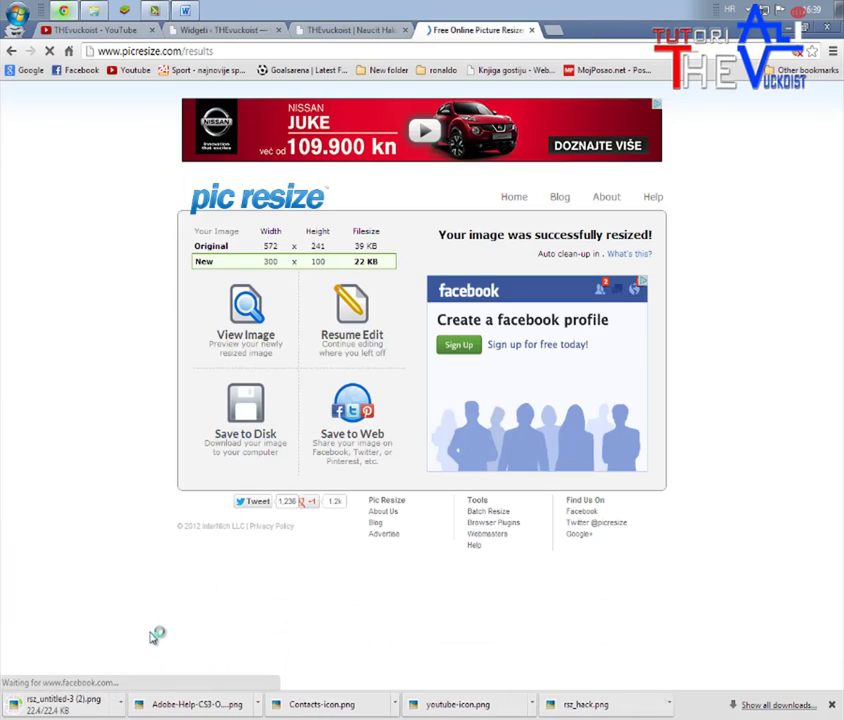
{"action": "left_click", "coordinate": [134, 704]}
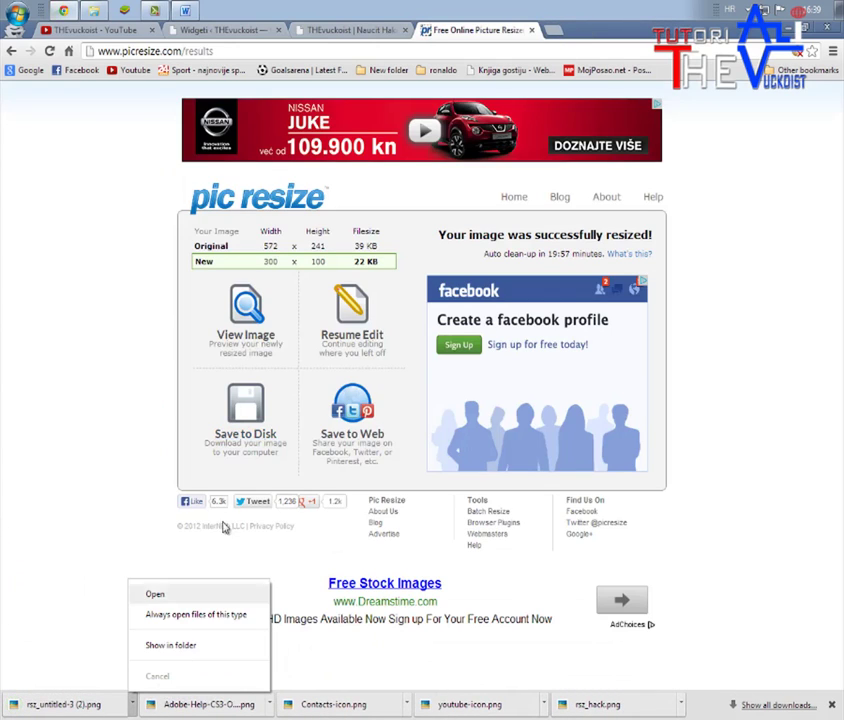
Copy the downloaded rsz_untitled-3 (2).png into the desktop YOUTUBE folder.
{"action": "left_click", "coordinate": [172, 646]}
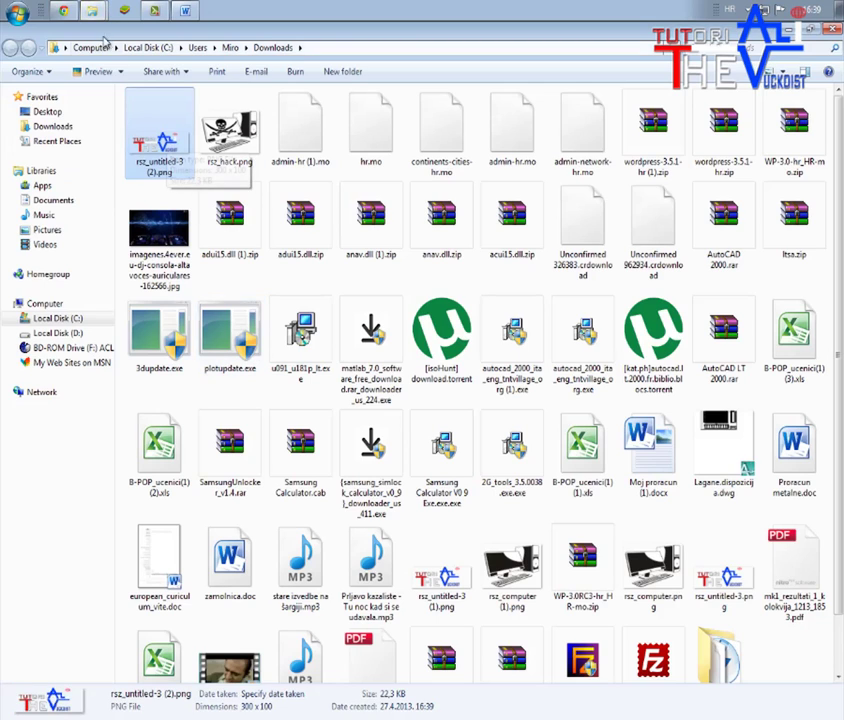
{"action": "left_click", "coordinate": [64, 142]}
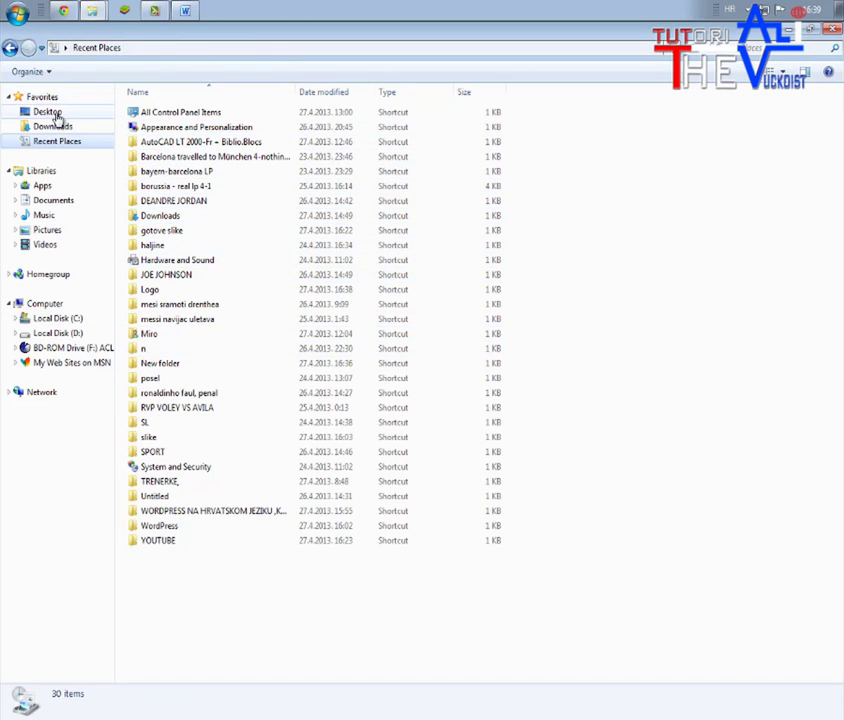
{"action": "mouse_move", "coordinate": [92, 10]}
{"action": "left_click", "coordinate": [90, 40]}
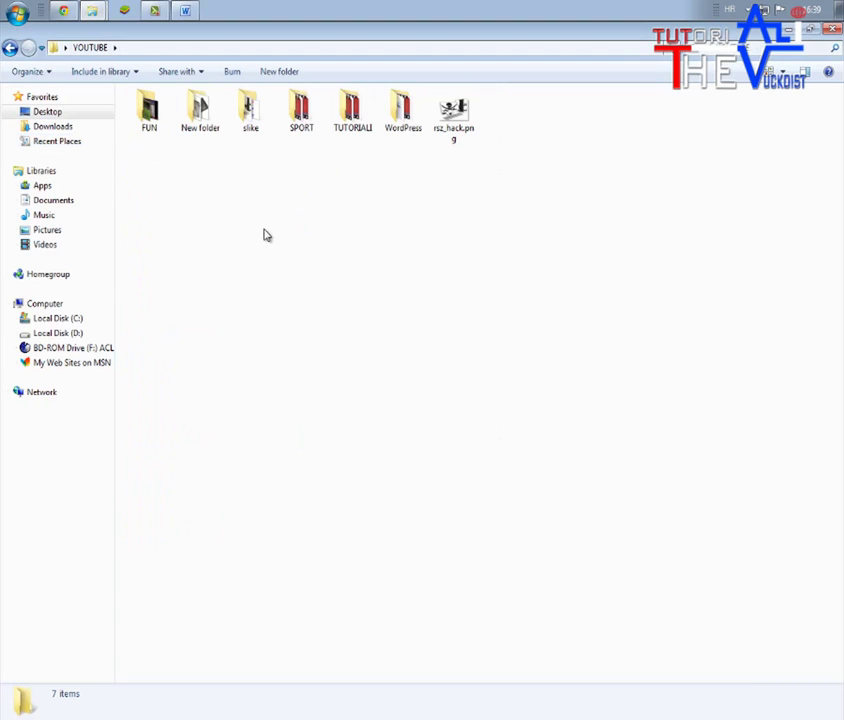
{"action": "key", "text": "ctrl+v"}
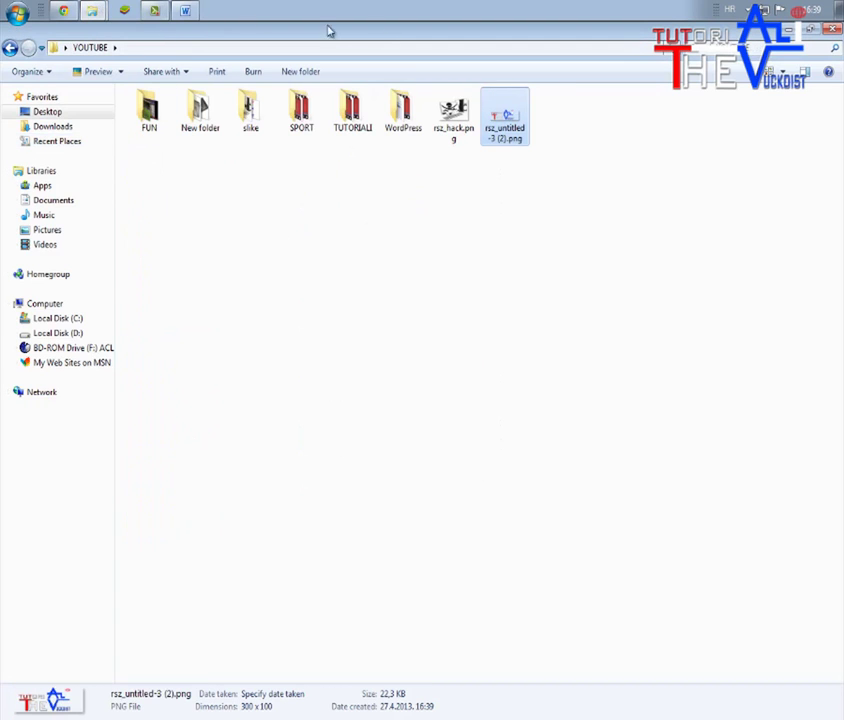
{"action": "left_click", "coordinate": [75, 9]}
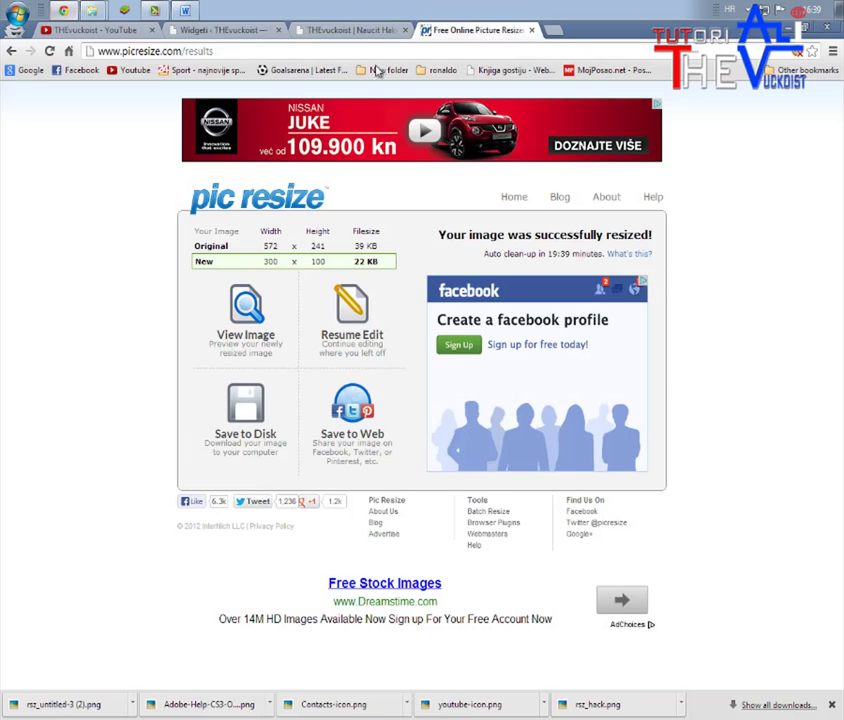
Go to Izgled > Opcije teme > Upload loga and open the header image settings.
{"action": "left_click", "coordinate": [352, 31]}
{"action": "left_click", "coordinate": [225, 31]}
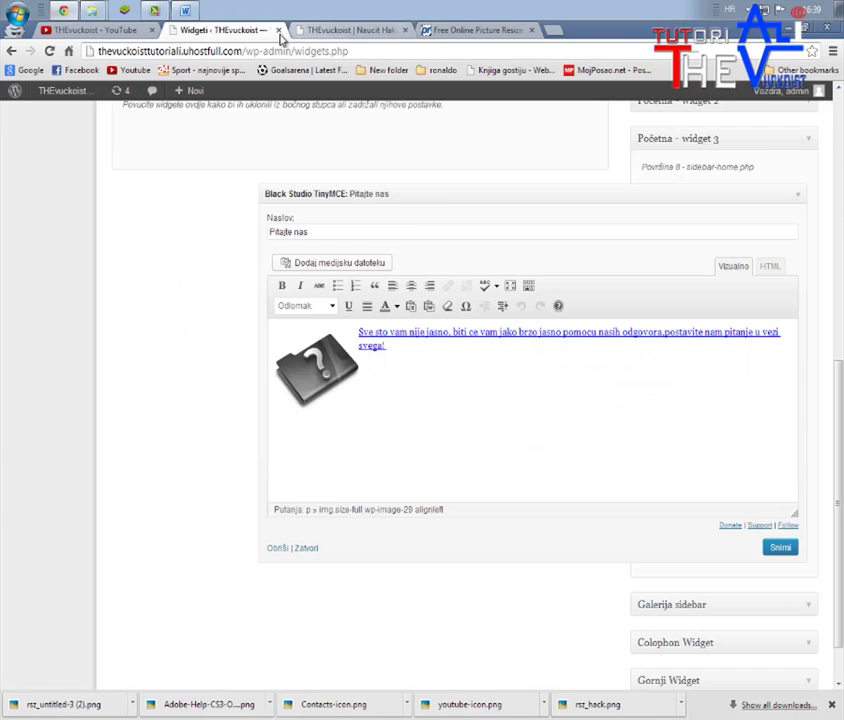
{"action": "left_click", "coordinate": [278, 30]}
{"action": "mouse_move", "coordinate": [90, 88]}
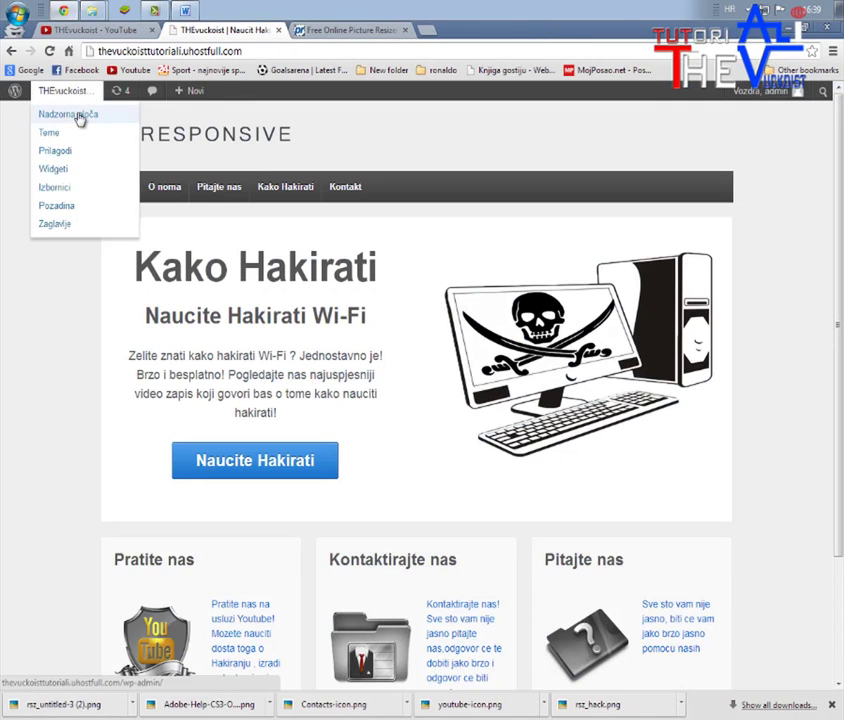
{"action": "left_click", "coordinate": [57, 117]}
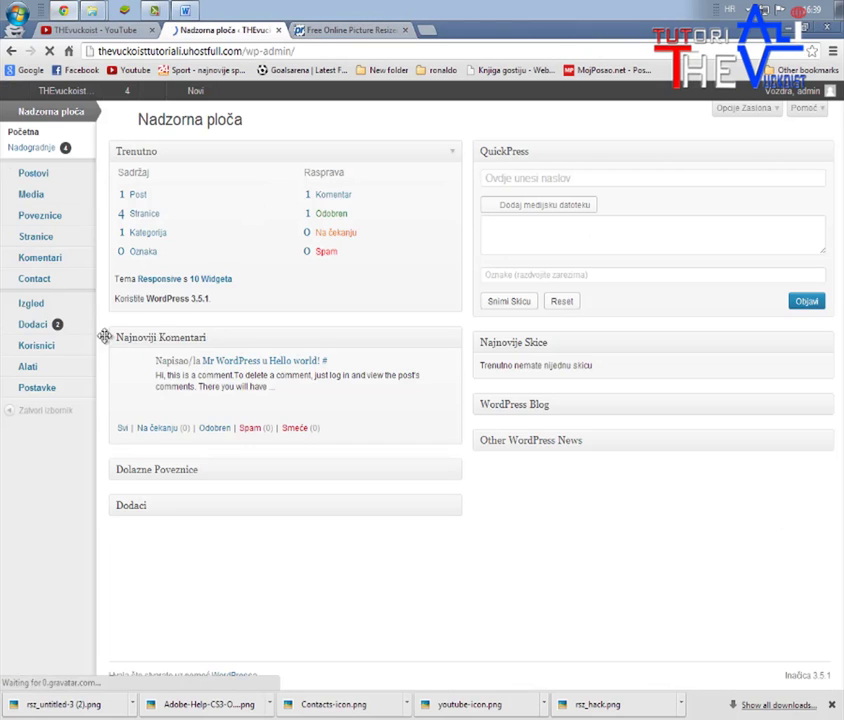
{"action": "mouse_move", "coordinate": [57, 310]}
{"action": "left_click", "coordinate": [130, 349]}
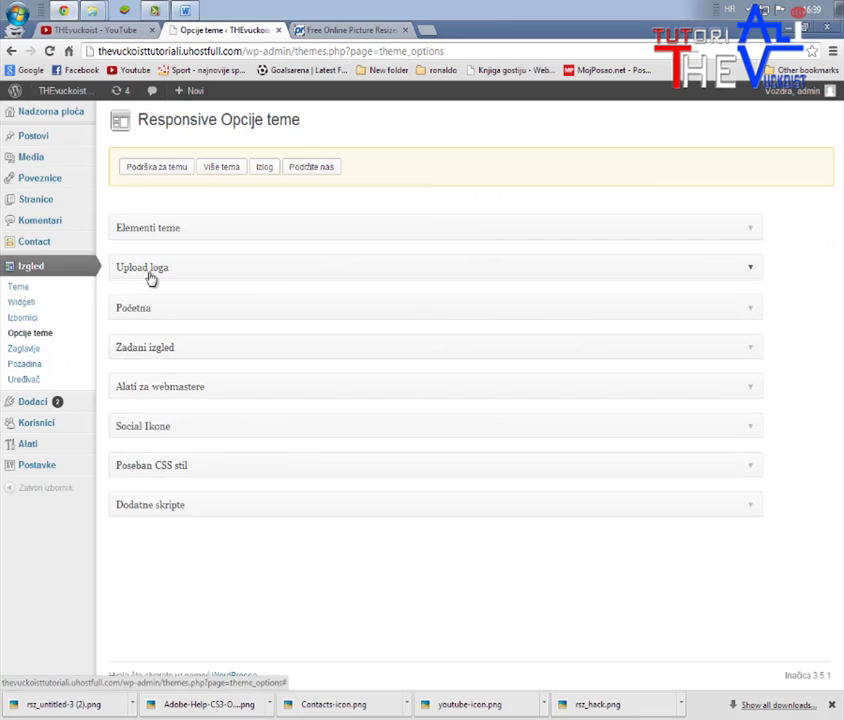
{"action": "left_click", "coordinate": [177, 274]}
{"action": "left_click", "coordinate": [513, 309]}
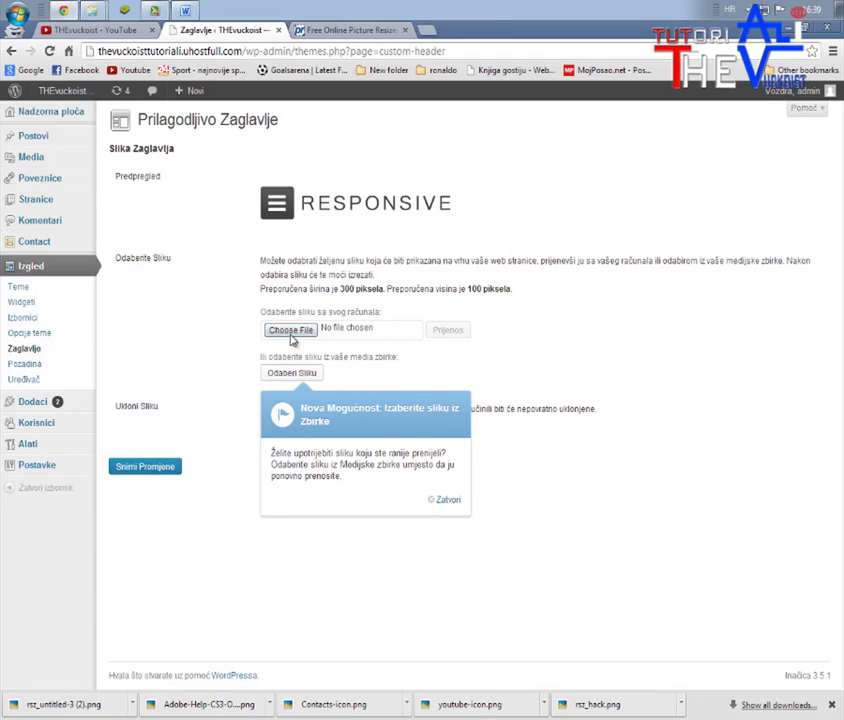
Upload rsz_untitled-3 (2).png as the header image without cropping and save changes.
{"action": "left_click", "coordinate": [290, 335]}
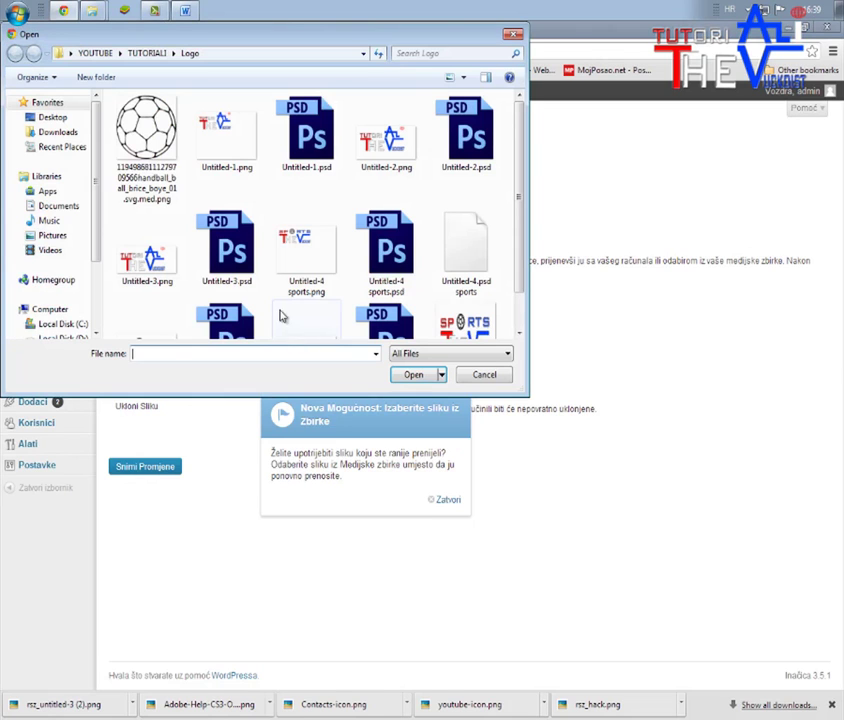
{"action": "left_click", "coordinate": [97, 54]}
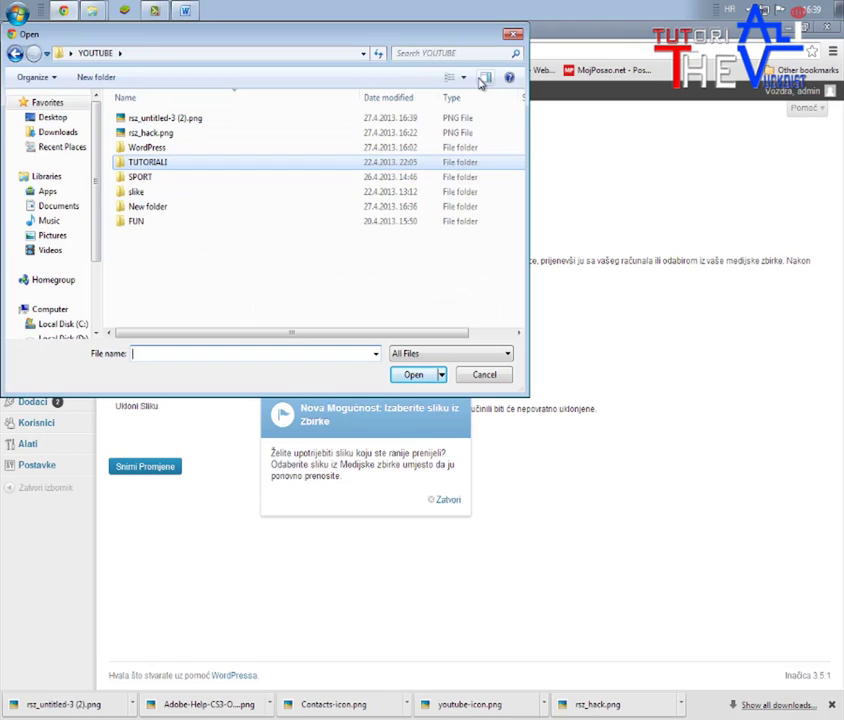
{"action": "left_click", "coordinate": [463, 77]}
{"action": "left_click", "coordinate": [497, 43]}
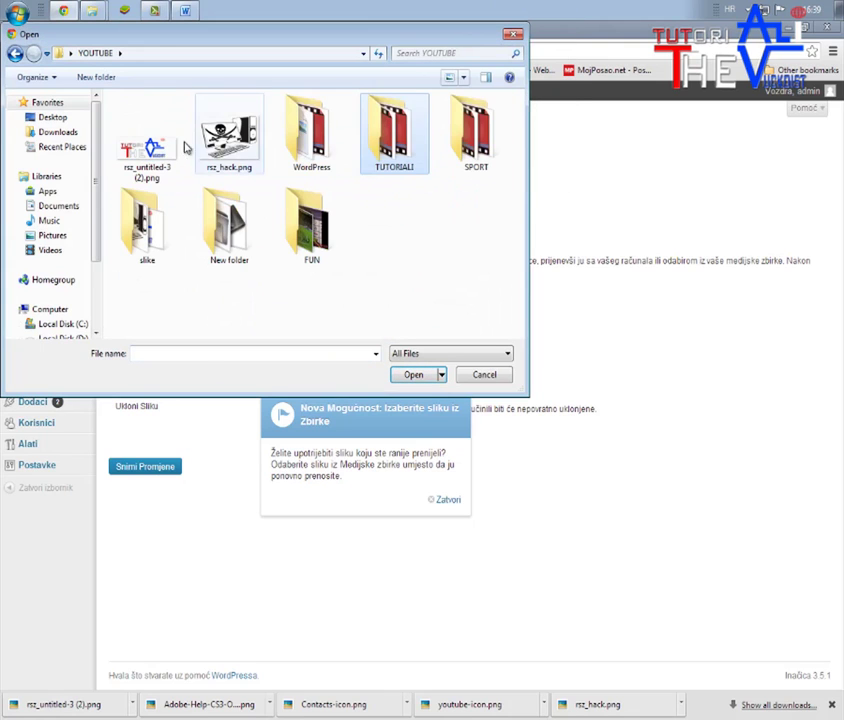
{"action": "left_click", "coordinate": [150, 145]}
{"action": "left_click", "coordinate": [415, 376]}
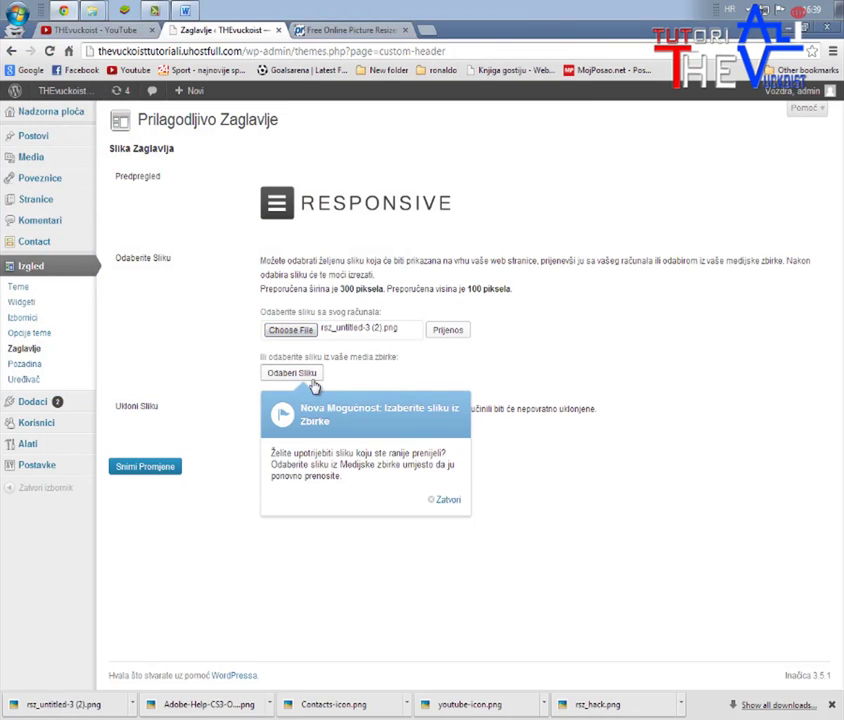
{"action": "left_click", "coordinate": [447, 330]}
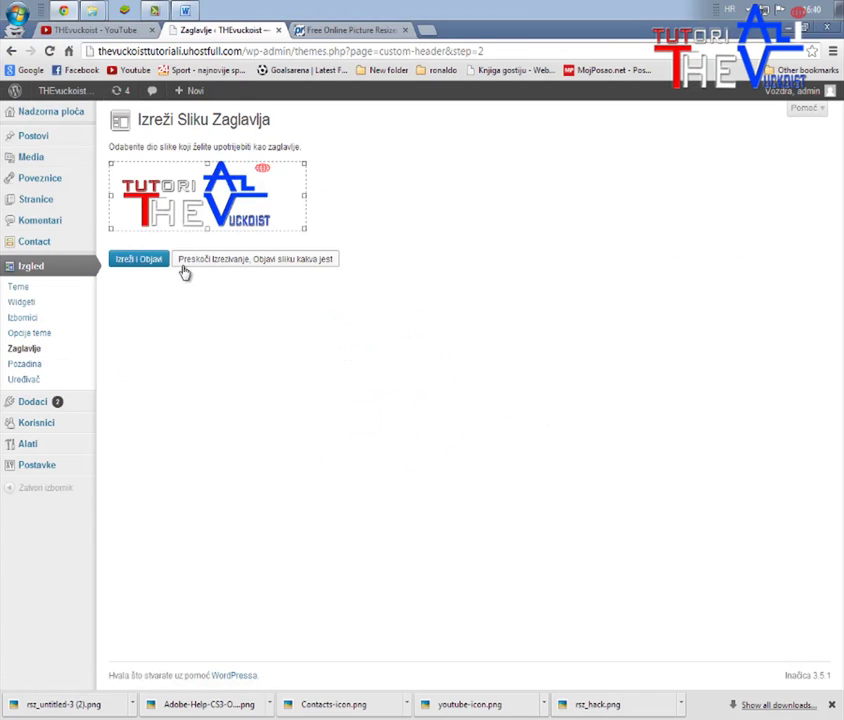
{"action": "left_click", "coordinate": [200, 266]}
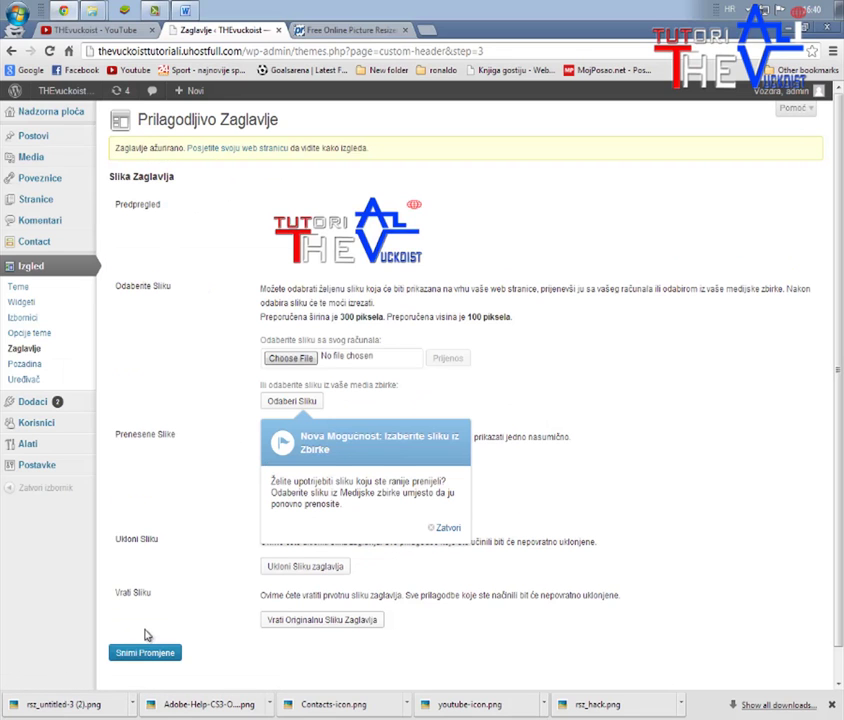
{"action": "left_click", "coordinate": [150, 653]}
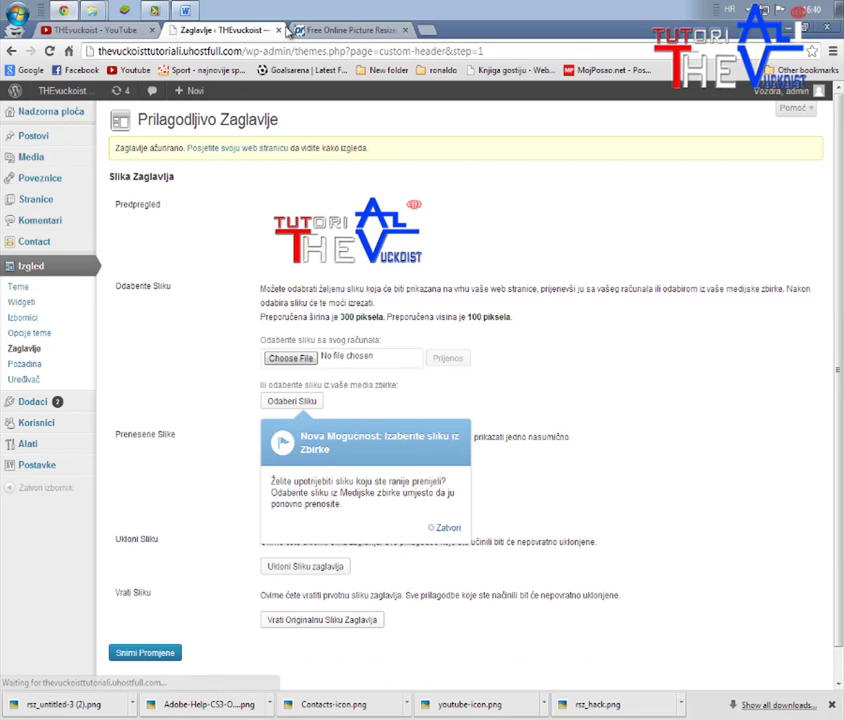
Open the live site in a new tab to view the new THEvuckoist logo header.
{"action": "mouse_move", "coordinate": [75, 95]}
{"action": "middle_click", "coordinate": [73, 117]}
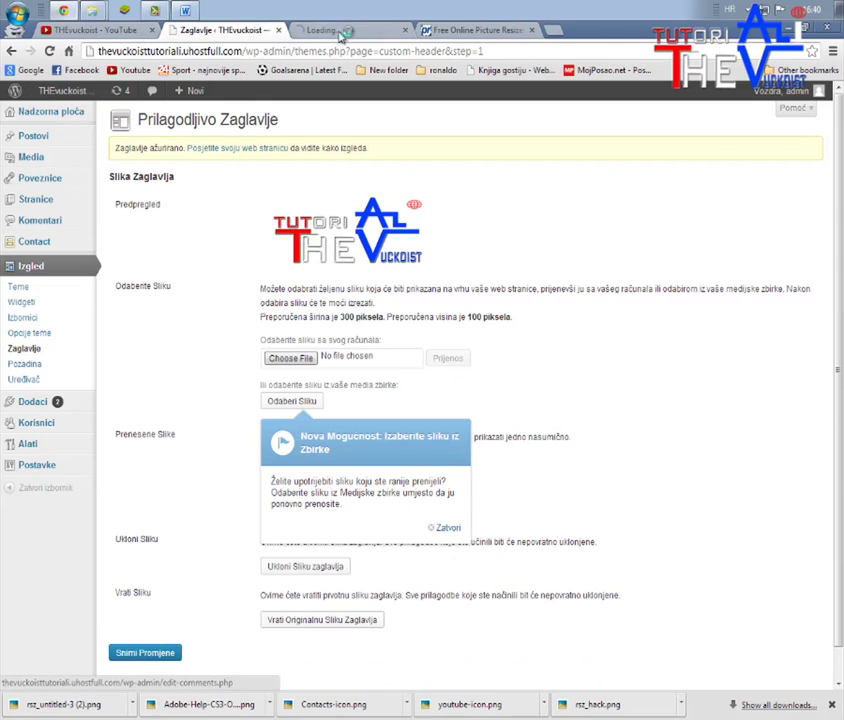
{"action": "left_click", "coordinate": [340, 31]}
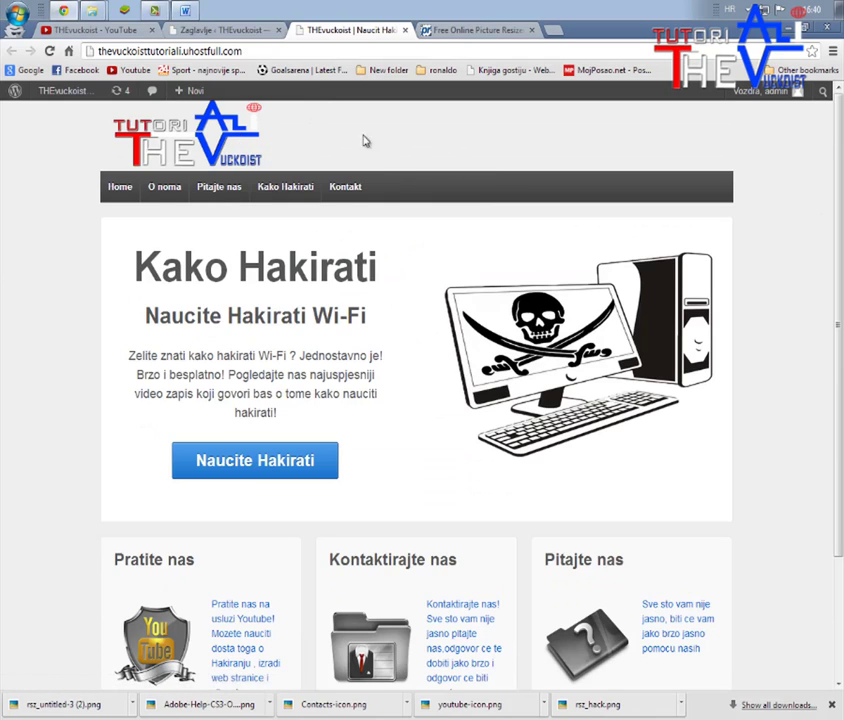
{"action": "scroll", "coordinate": [166, 113], "scroll_direction": "down", "scroll_amount": 1}
{"action": "scroll", "coordinate": [181, 117], "scroll_direction": "up", "scroll_amount": 1}
{"action": "scroll", "coordinate": [182, 116], "scroll_direction": "down", "scroll_amount": 1}
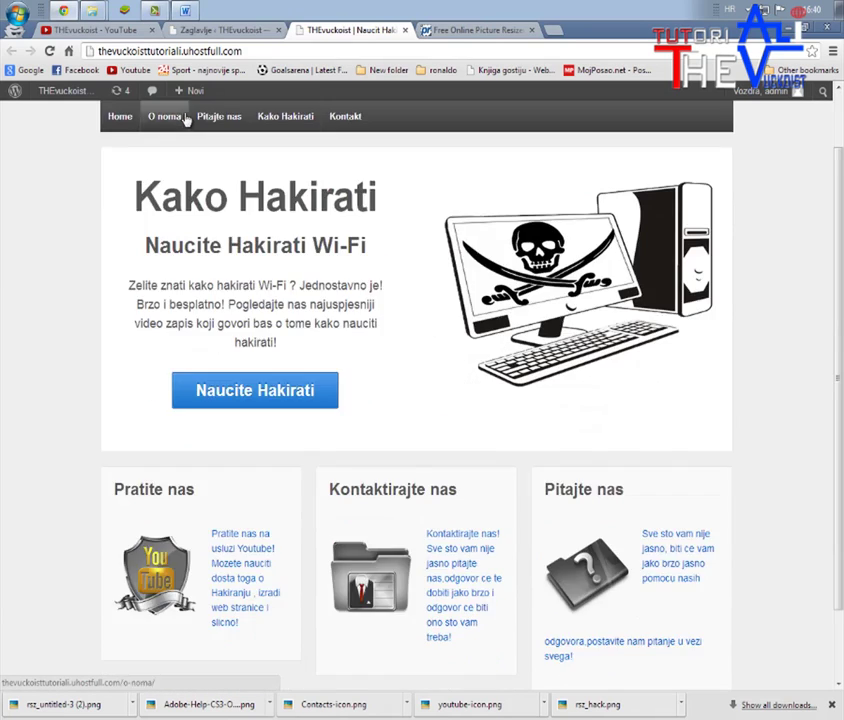
{"action": "scroll", "coordinate": [187, 114], "scroll_direction": "up", "scroll_amount": 1}
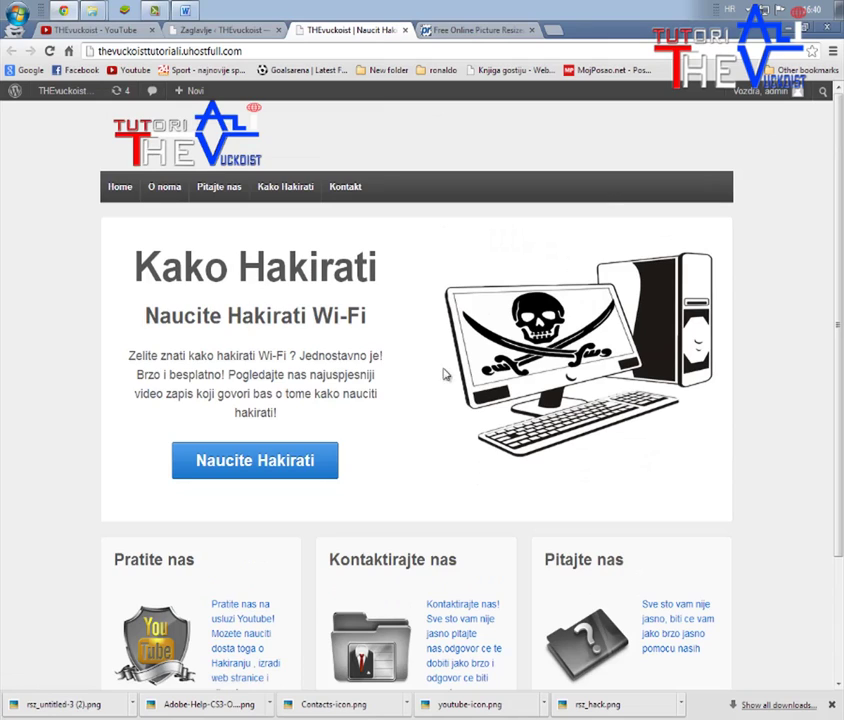
{"action": "left_click", "coordinate": [831, 704]}
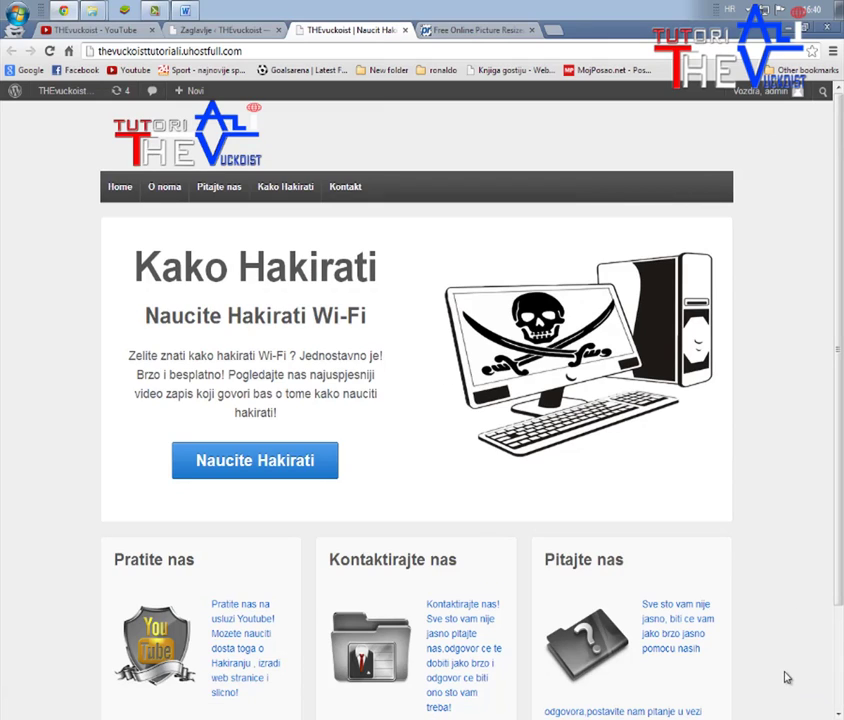
{"action": "scroll", "coordinate": [775, 680], "scroll_direction": "down", "scroll_amount": 1}
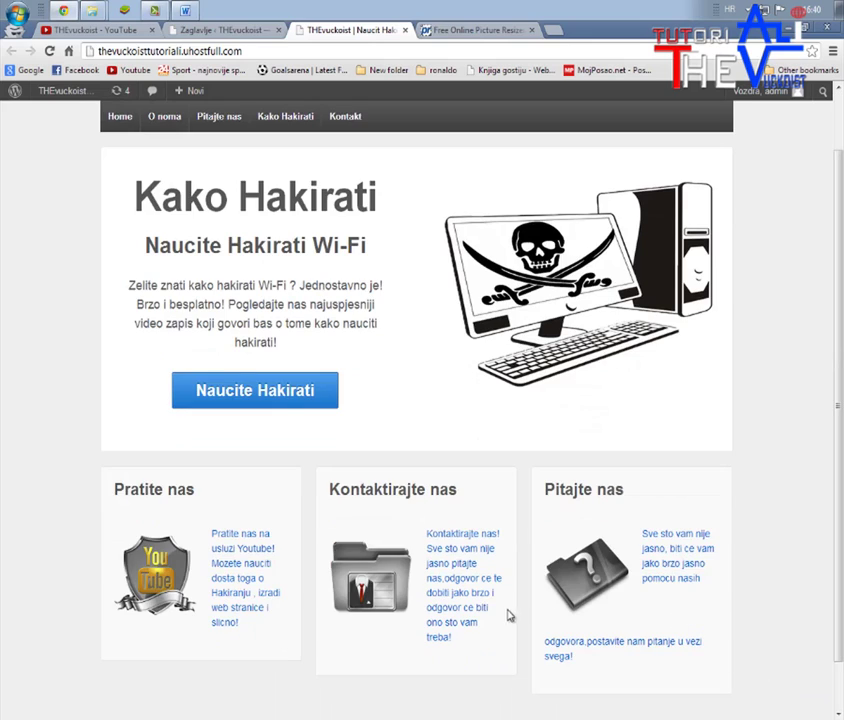
{"action": "scroll", "coordinate": [398, 492], "scroll_direction": "up", "scroll_amount": 1}
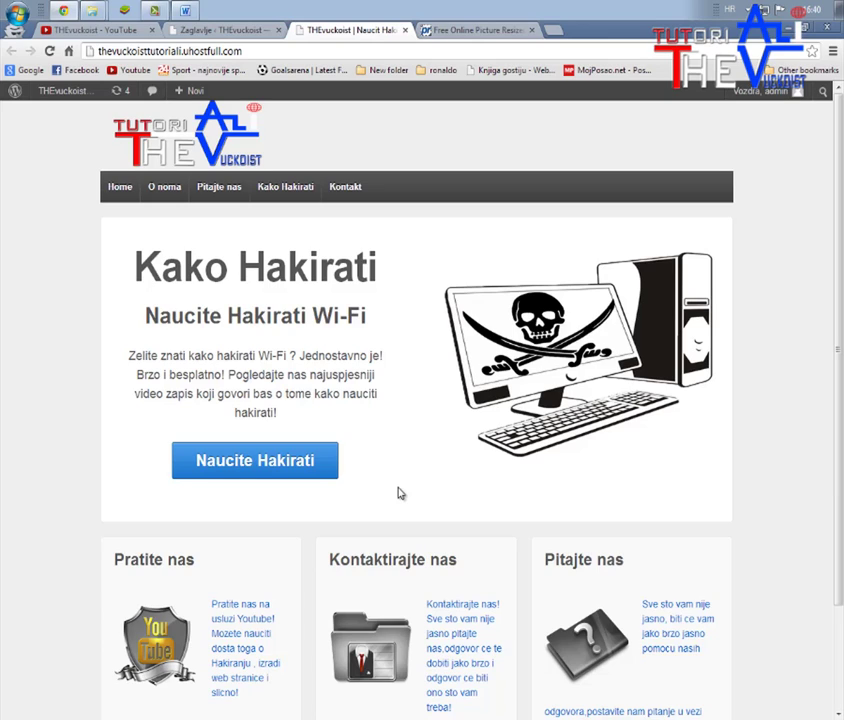
Open the O noma page and close the header-settings (Zaglavlje) tab.
{"action": "left_click", "coordinate": [162, 187]}
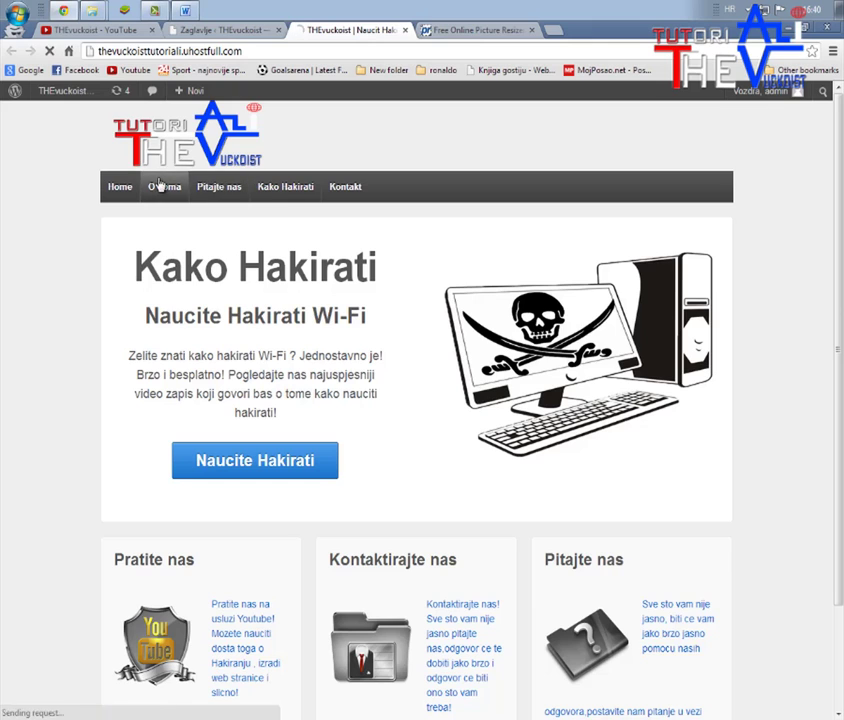
{"action": "scroll", "coordinate": [599, 392], "scroll_direction": "down", "scroll_amount": 5}
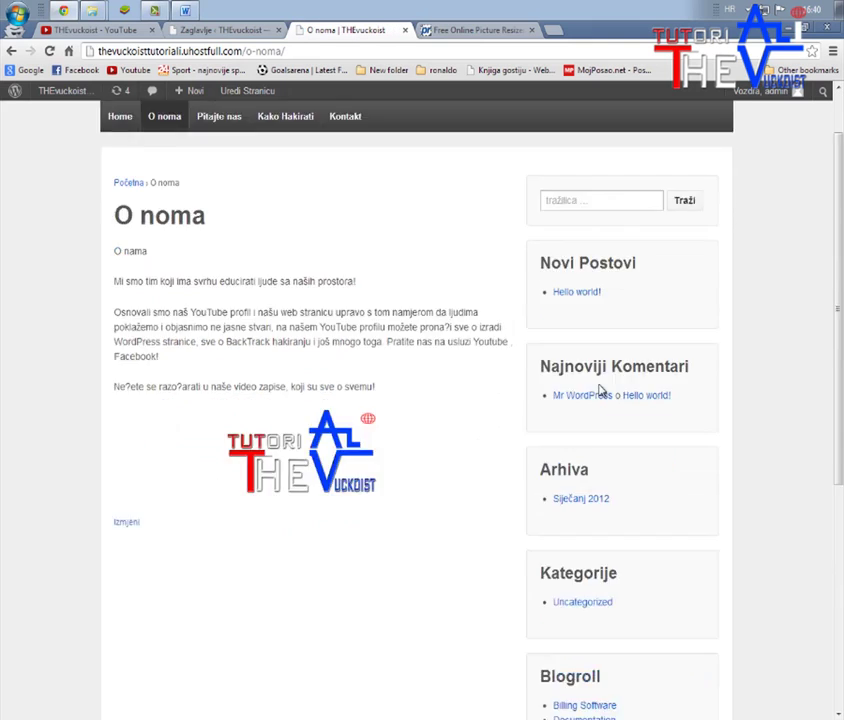
{"action": "scroll", "coordinate": [597, 394], "scroll_direction": "up", "scroll_amount": 5}
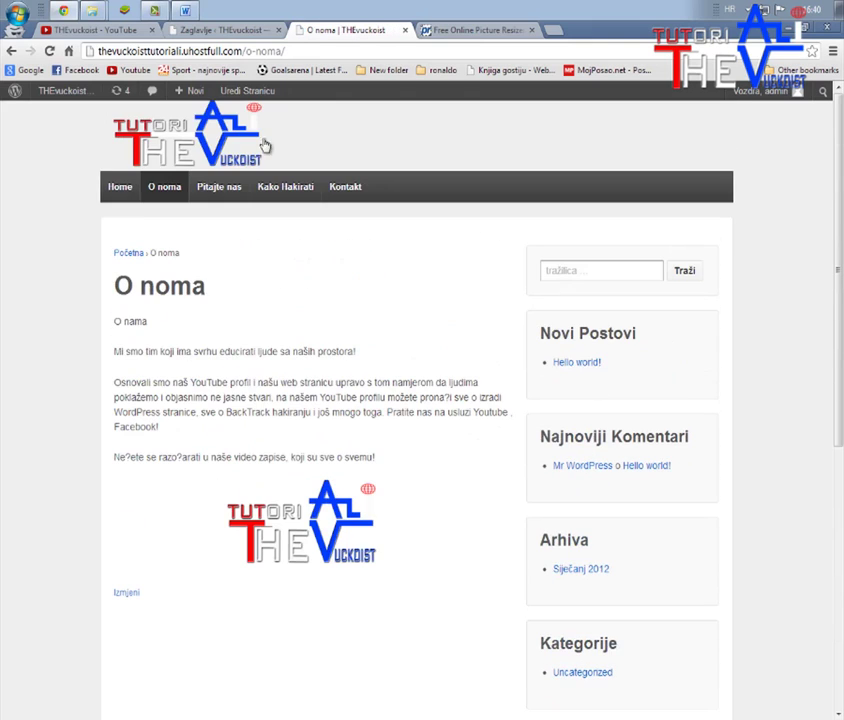
{"action": "left_click", "coordinate": [281, 30]}
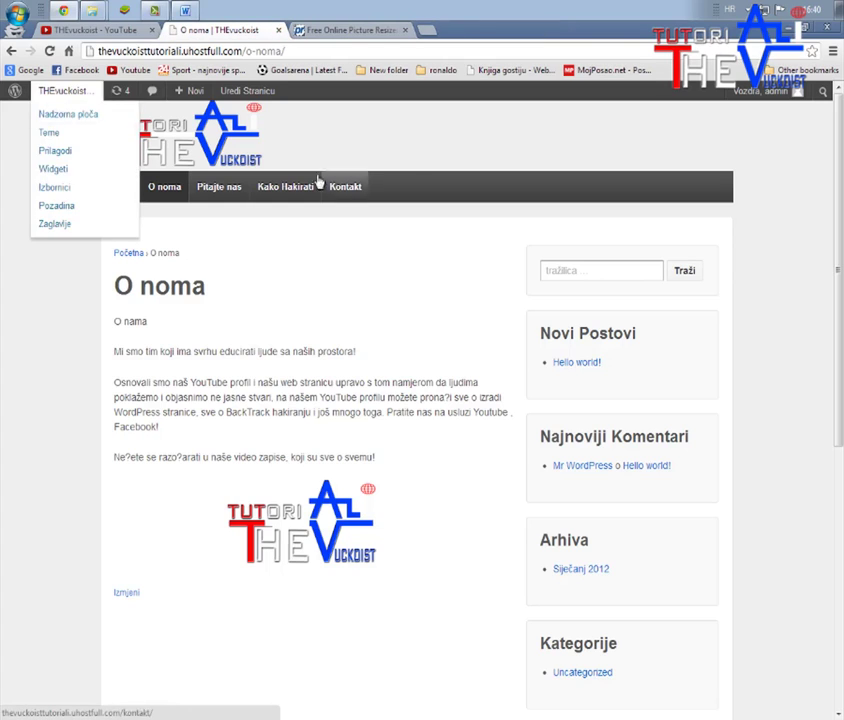
In Izgled > Widgeti, drag Novi Postovi, Najnoviji Komentari and Arhiva out of Glavni Sidebar.
{"action": "mouse_move", "coordinate": [54, 113]}
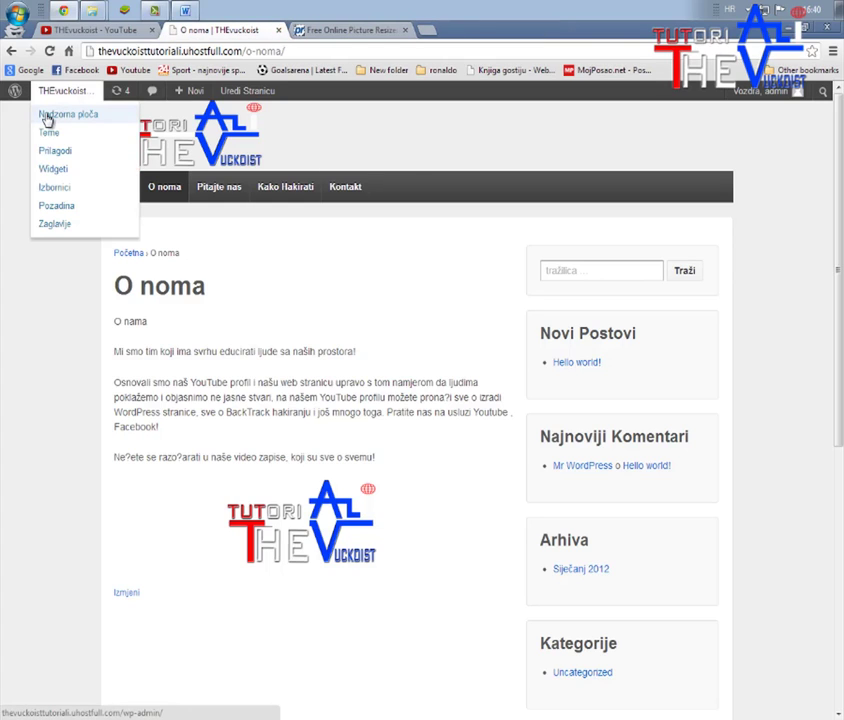
{"action": "left_click", "coordinate": [48, 116]}
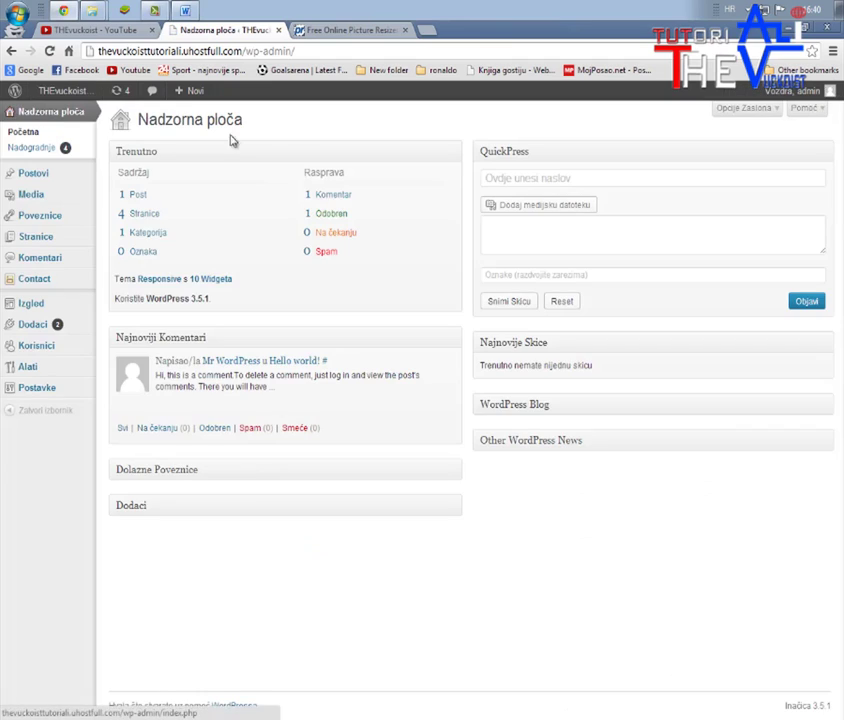
{"action": "mouse_move", "coordinate": [32, 302]}
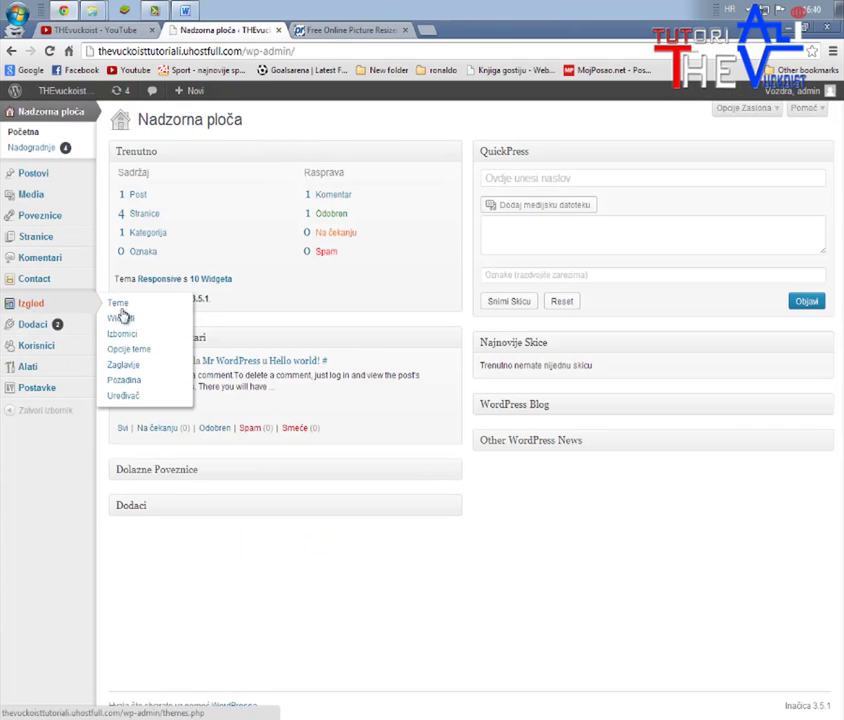
{"action": "left_click", "coordinate": [148, 320]}
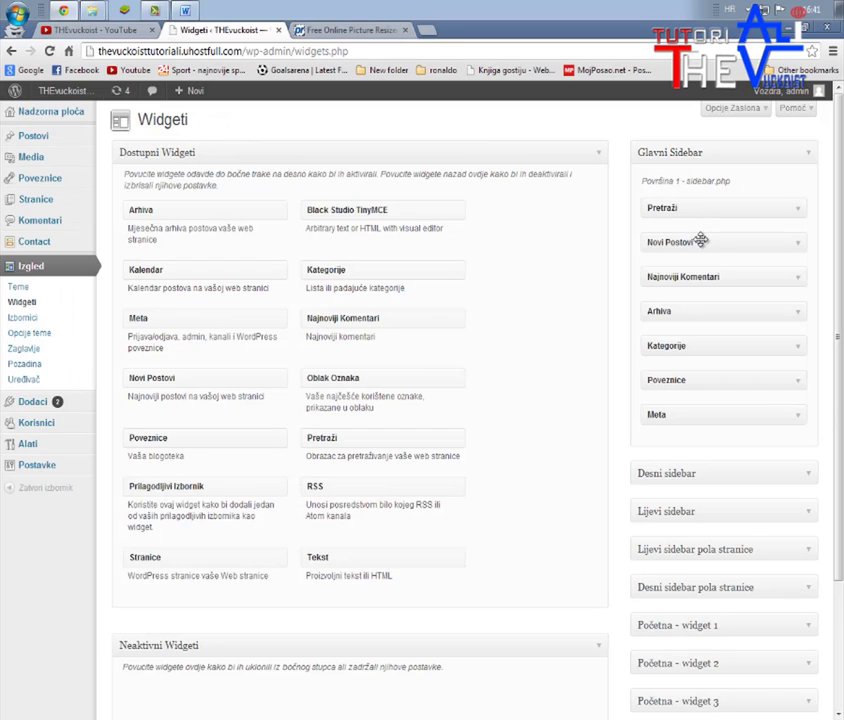
{"action": "left_click_drag", "start_coordinate": [700, 241], "coordinate": [540, 250]}
{"action": "left_click_drag", "start_coordinate": [677, 257], "coordinate": [440, 264]}
Remove Kategorije, Poveznice and Meta so only Pretraži remains in Glavni Sidebar.
{"action": "left_click_drag", "start_coordinate": [622, 245], "coordinate": [520, 250]}
{"action": "left_click_drag", "start_coordinate": [670, 243], "coordinate": [457, 261]}
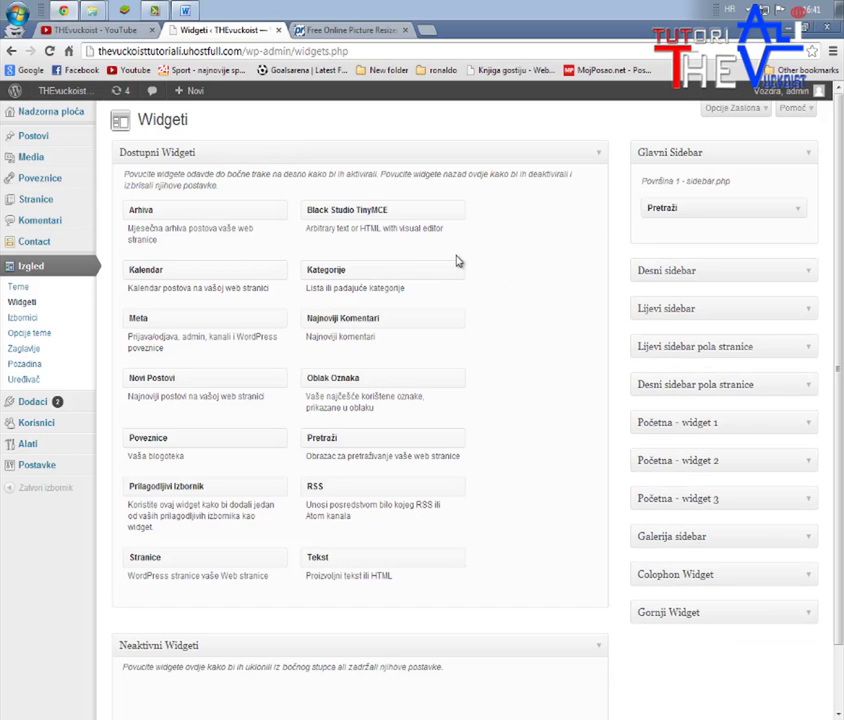
{"action": "left_click", "coordinate": [297, 32]}
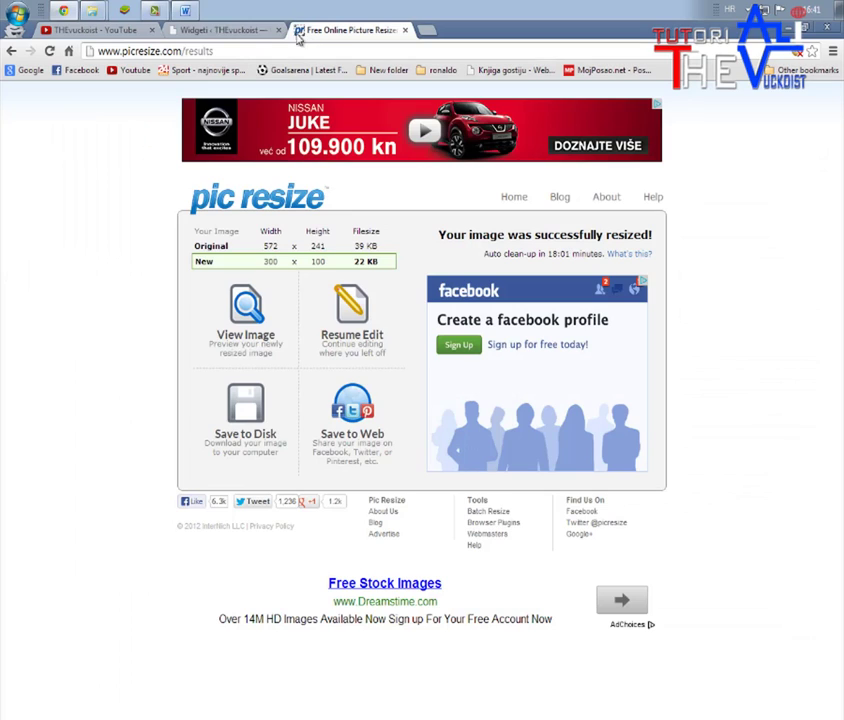
Google 'youtube subscribe' and open the Creators' Corner downloads result.
{"action": "left_click", "coordinate": [22, 71]}
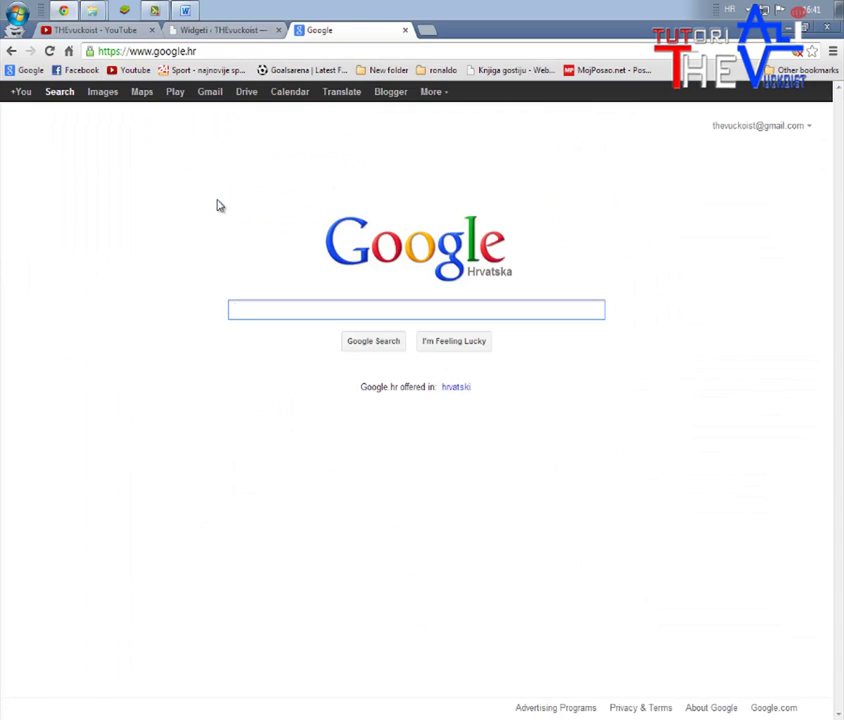
{"action": "type", "text": "youtube s"}
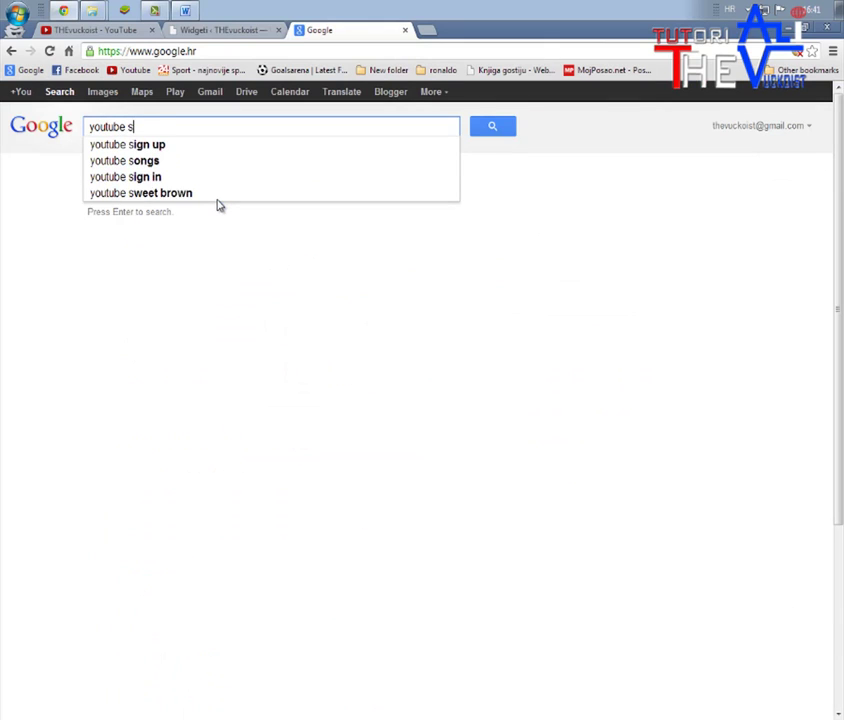
{"action": "type", "text": "ubscriber"}
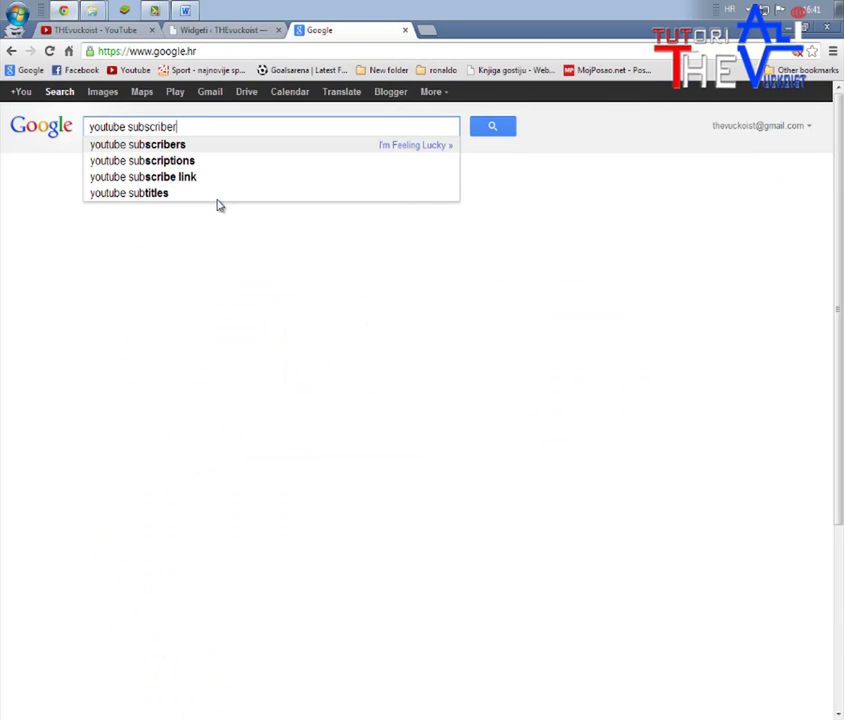
{"action": "key", "text": "BackSpace"}
{"action": "key", "text": "BackSpace"}
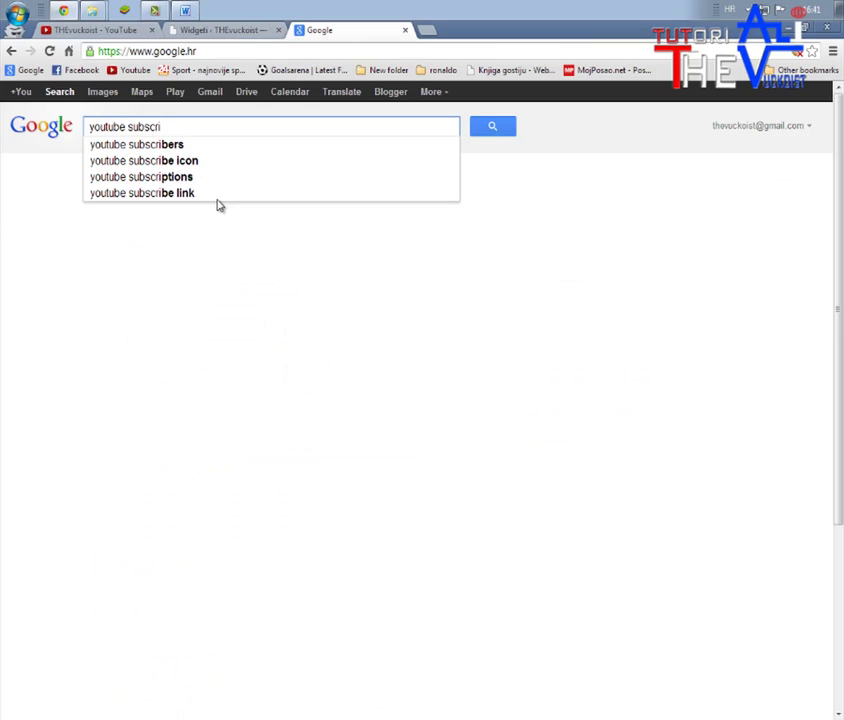
{"action": "type", "text": "be"}
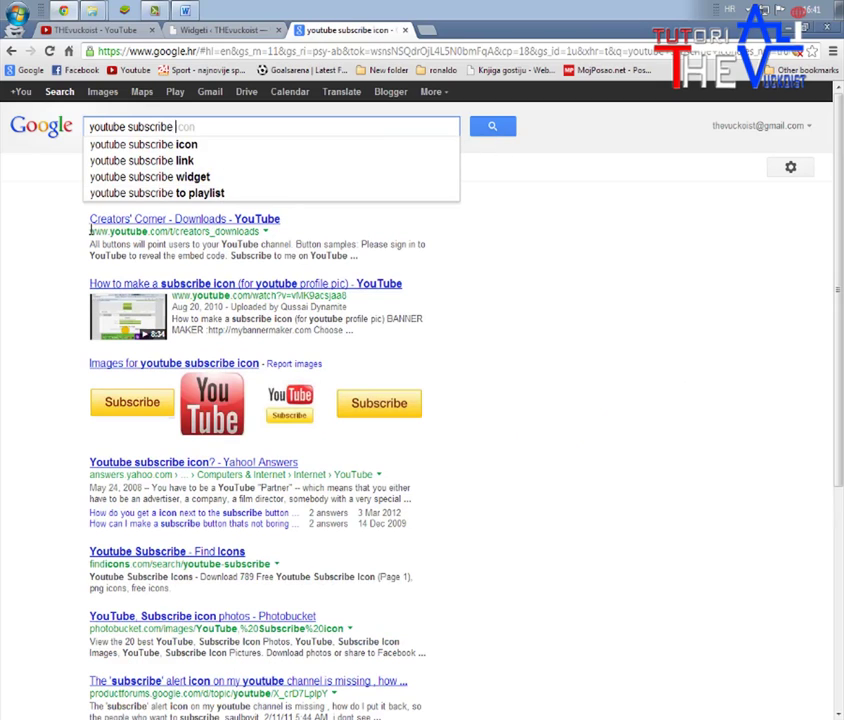
{"action": "left_click", "coordinate": [113, 228]}
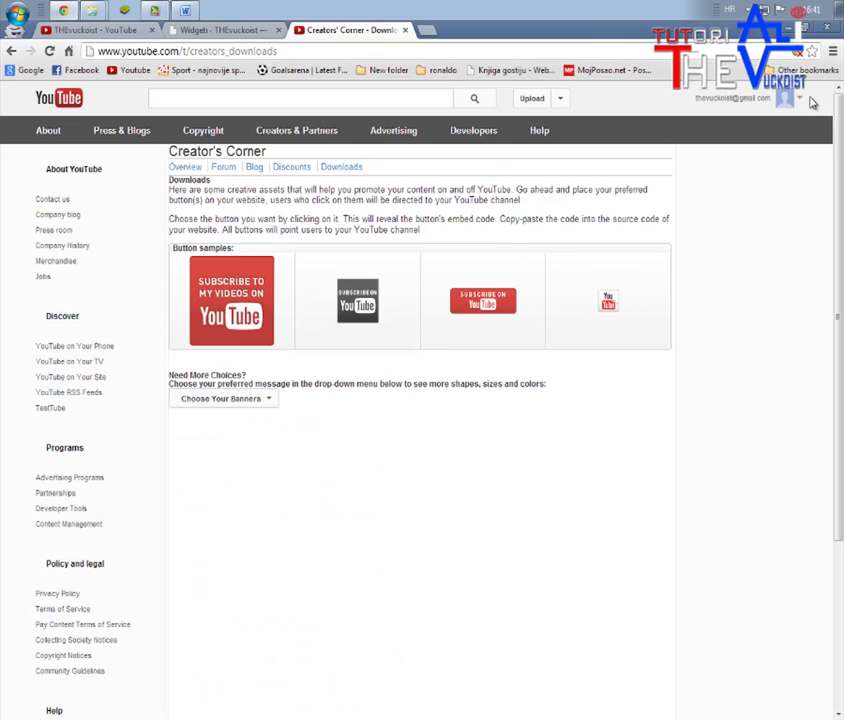
Sign out of YouTube, sign in with the channel's saved account, and return to Creator's Corner downloads.
{"action": "left_click", "coordinate": [806, 102]}
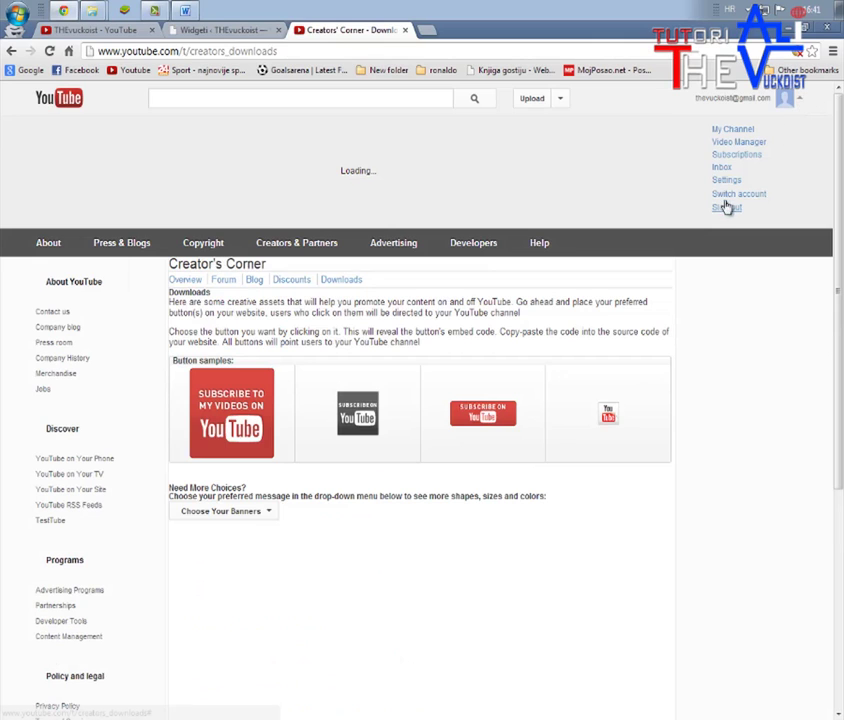
{"action": "left_click", "coordinate": [726, 209]}
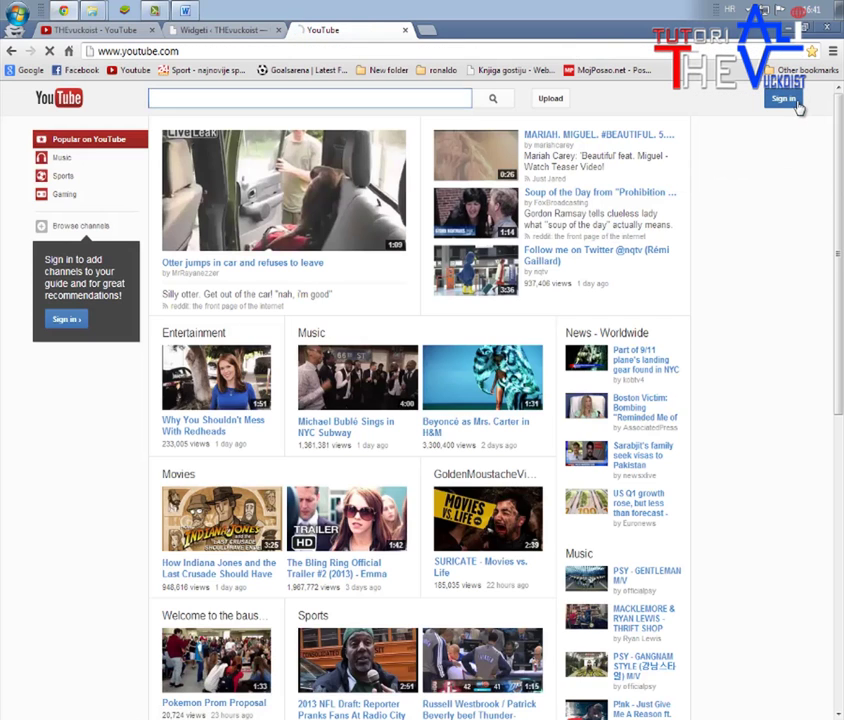
{"action": "left_click", "coordinate": [790, 100]}
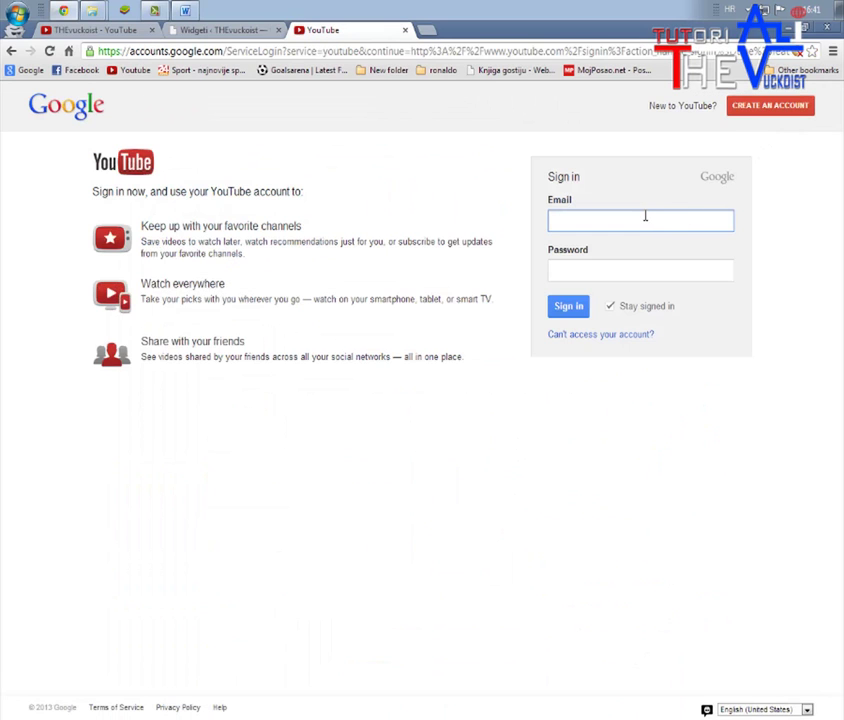
{"action": "type", "text": "T"}
{"action": "key", "text": "BackSpace"}
{"action": "type", "text": "V"}
{"action": "key", "text": "Down"}
{"action": "key", "text": "Return"}
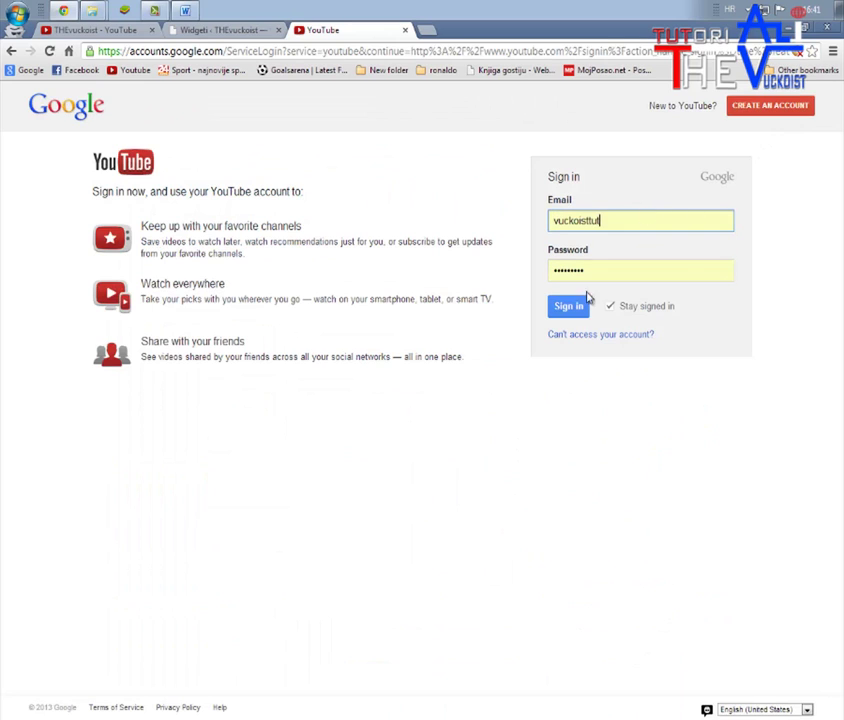
{"action": "left_click", "coordinate": [574, 305]}
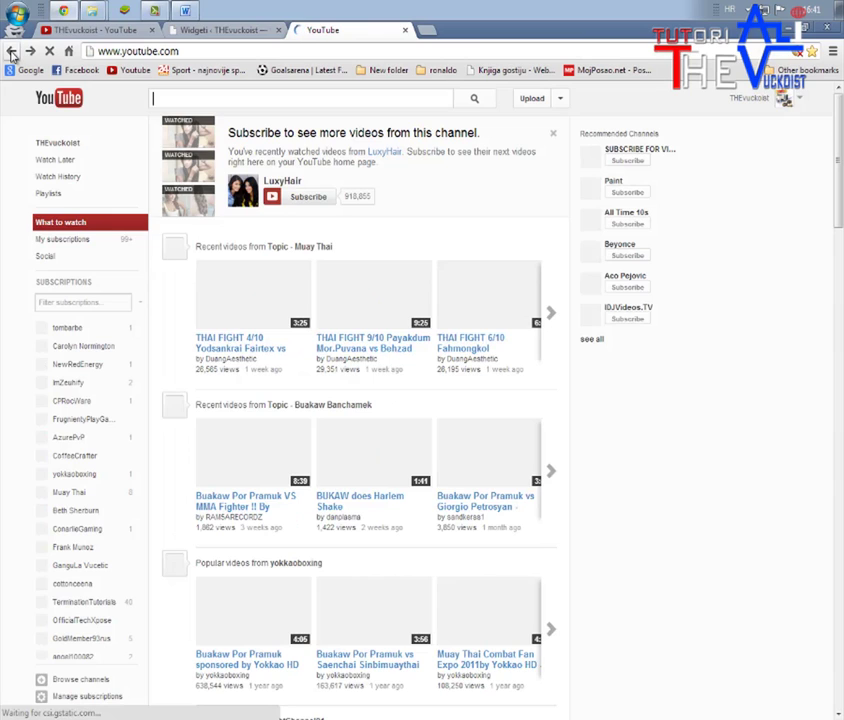
{"action": "left_click", "coordinate": [11, 51]}
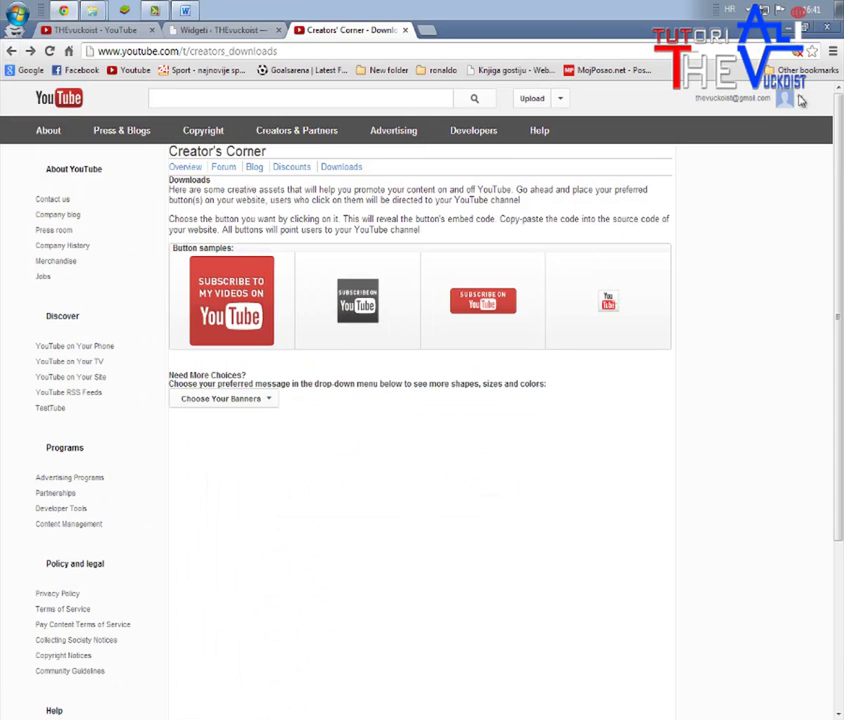
Reload Creator's Corner and browse the Subscribe to my videos and YouTube Superstar button designs.
{"action": "left_click", "coordinate": [49, 51]}
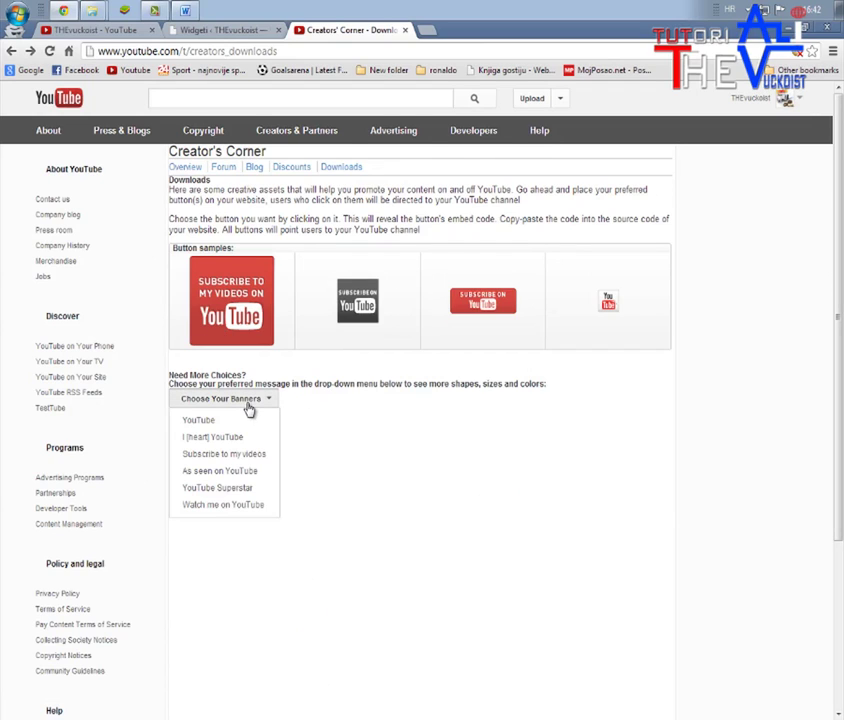
{"action": "left_click", "coordinate": [238, 455]}
{"action": "scroll", "coordinate": [252, 460], "scroll_direction": "down", "scroll_amount": 1}
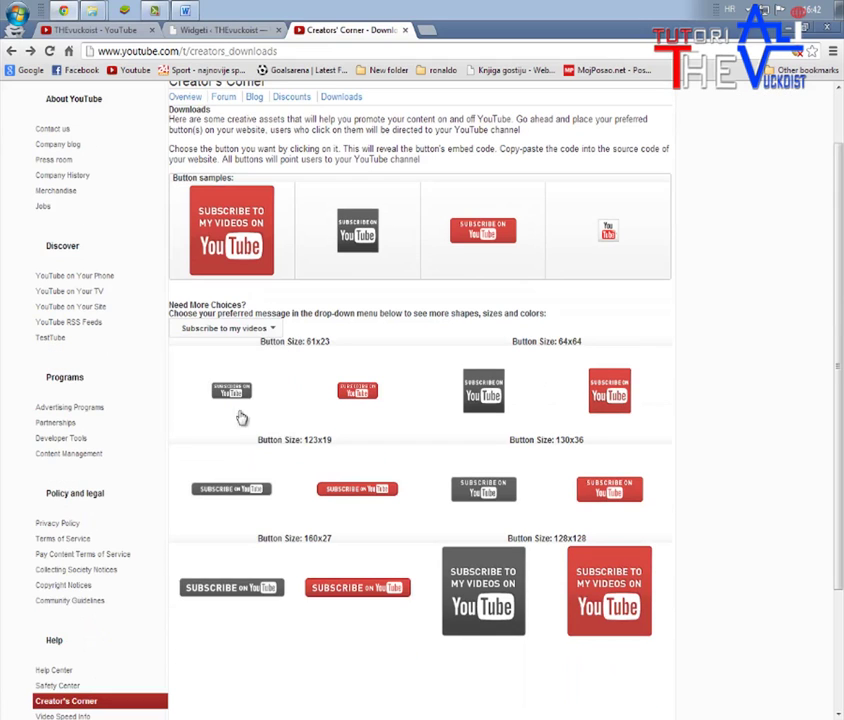
{"action": "left_click", "coordinate": [230, 328]}
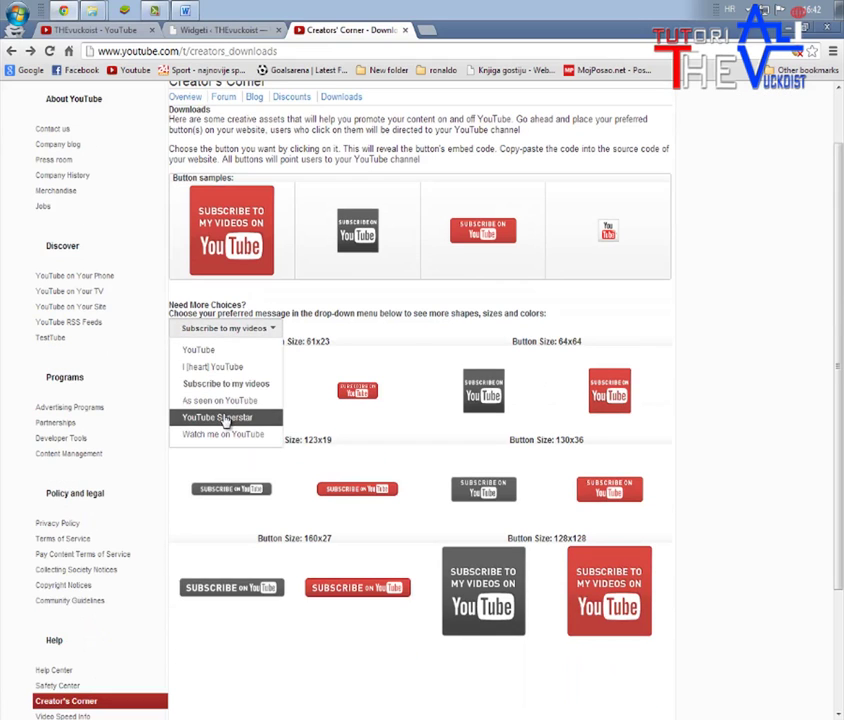
{"action": "left_click", "coordinate": [226, 417]}
{"action": "scroll", "coordinate": [341, 394], "scroll_direction": "down", "scroll_amount": 2}
{"action": "scroll", "coordinate": [341, 394], "scroll_direction": "up", "scroll_amount": 1}
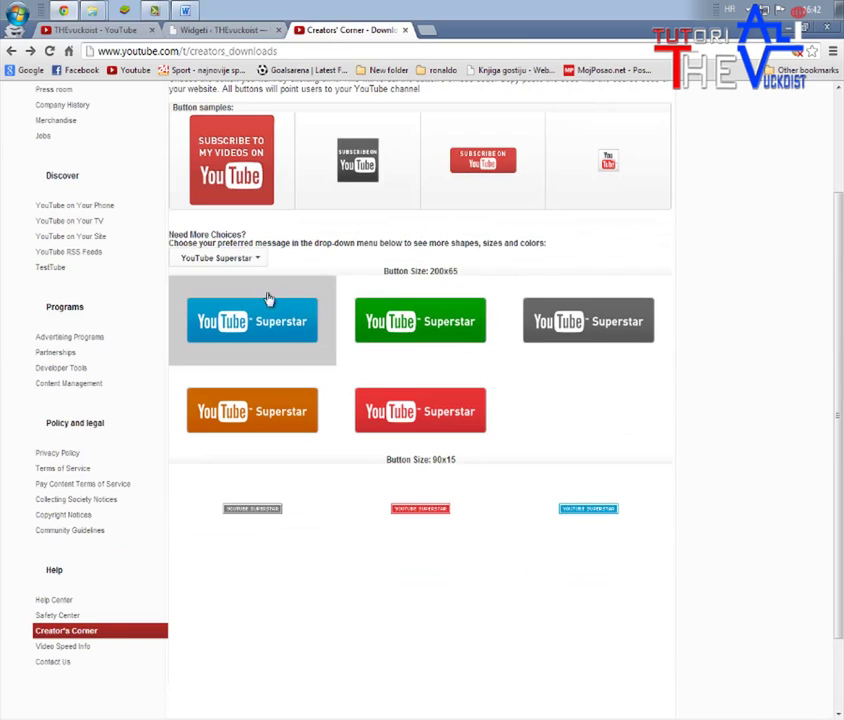
Preview the Watch me on YouTube, As seen on YouTube and I [heart] YouTube styles, then pick YouTube Superstar.
{"action": "left_click", "coordinate": [258, 259]}
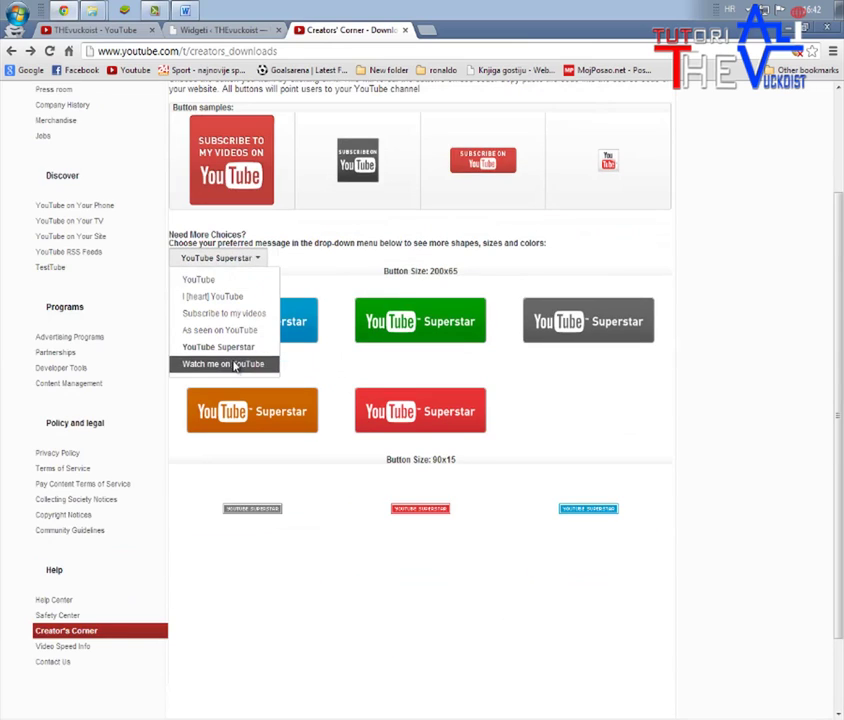
{"action": "left_click", "coordinate": [234, 364]}
{"action": "left_click", "coordinate": [256, 258]}
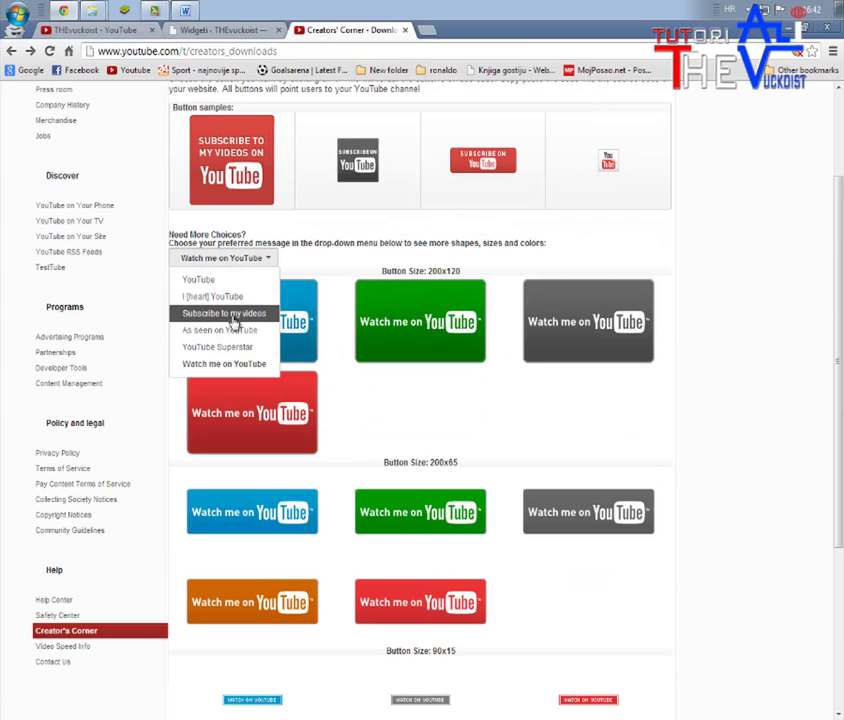
{"action": "left_click", "coordinate": [232, 330]}
{"action": "left_click", "coordinate": [250, 259]}
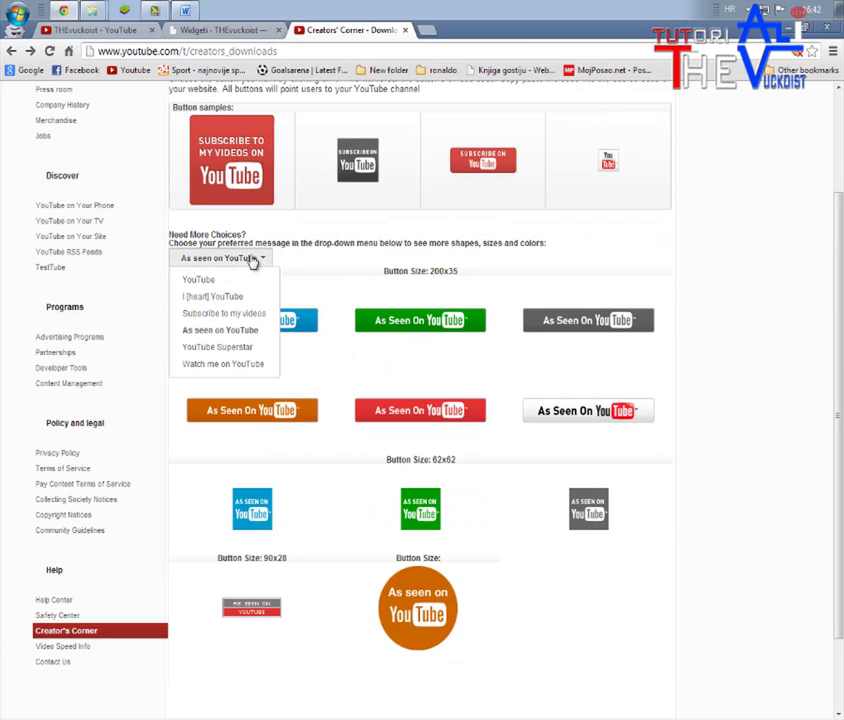
{"action": "left_click", "coordinate": [240, 297]}
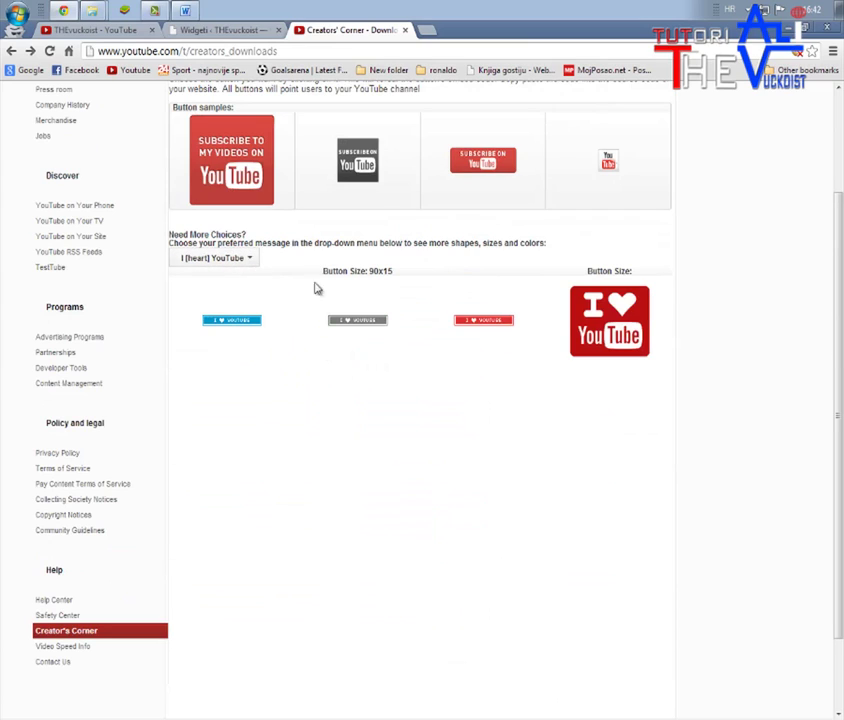
{"action": "left_click", "coordinate": [227, 264]}
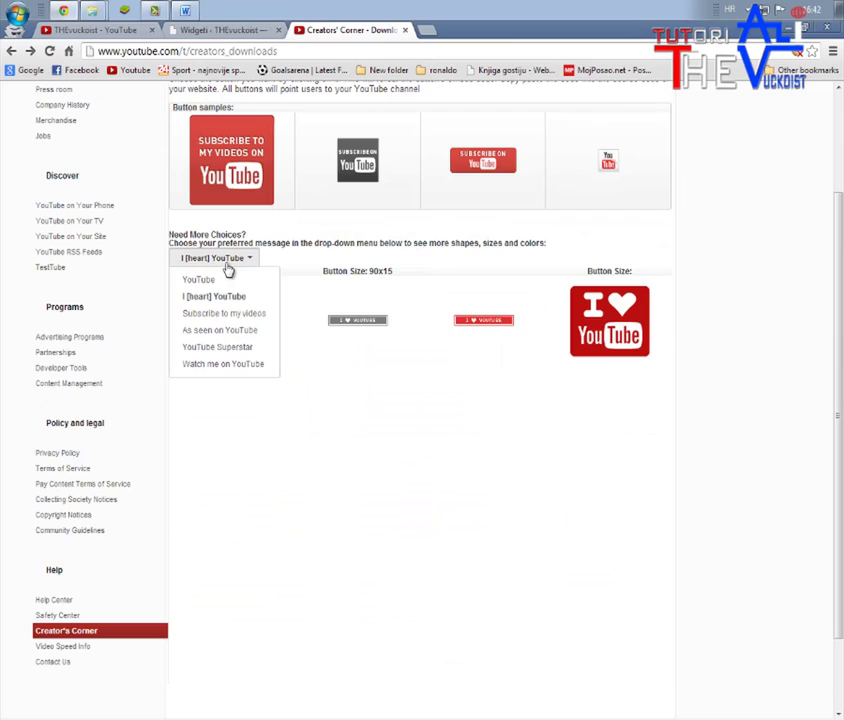
{"action": "left_click", "coordinate": [228, 347]}
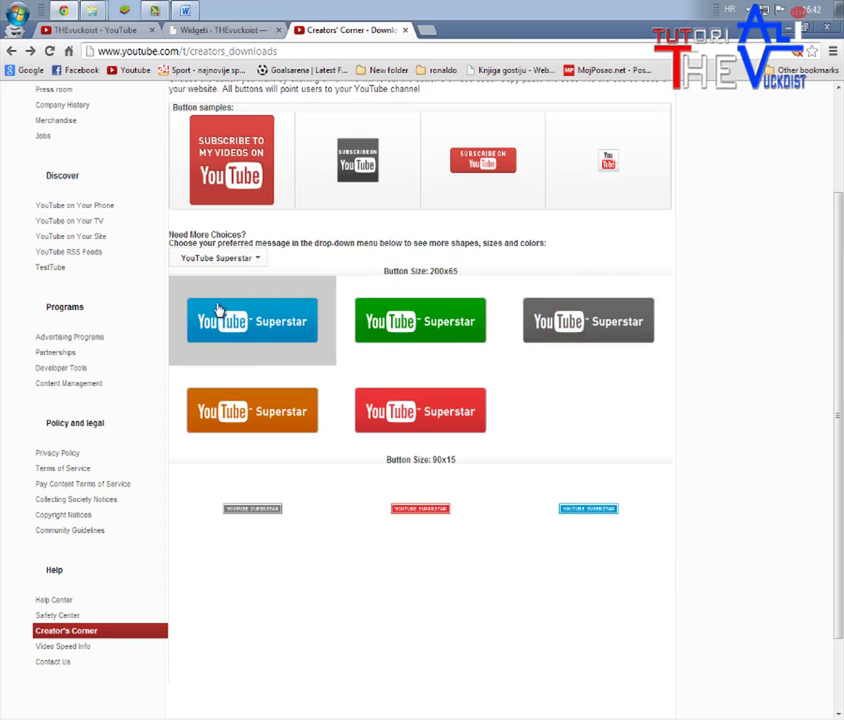
Copy the embed code of the grey 200x65 YouTube Superstar button.
{"action": "left_click", "coordinate": [578, 327]}
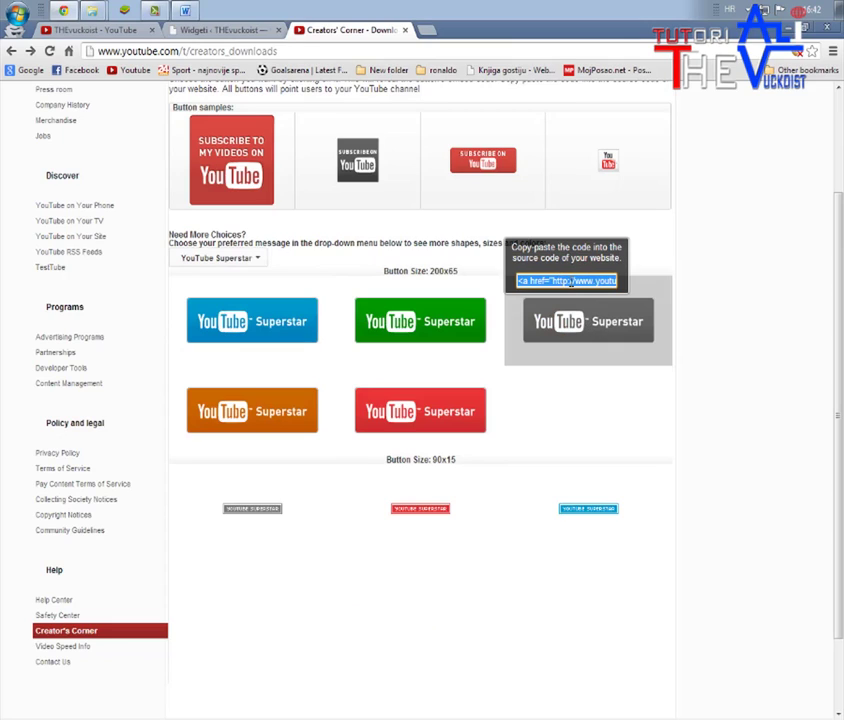
{"action": "right_click", "coordinate": [571, 283]}
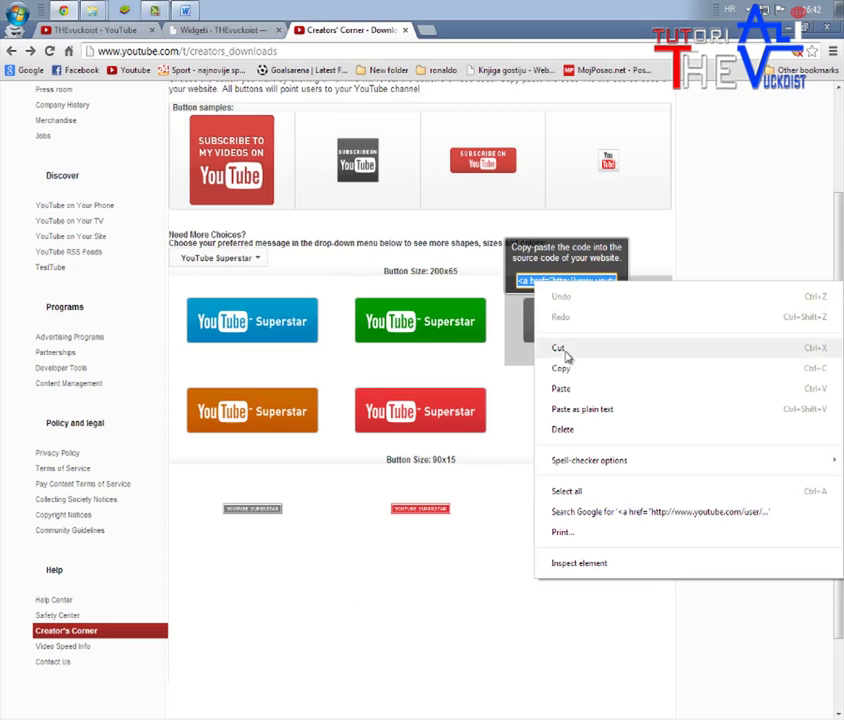
{"action": "left_click", "coordinate": [567, 364]}
{"action": "left_click", "coordinate": [243, 32]}
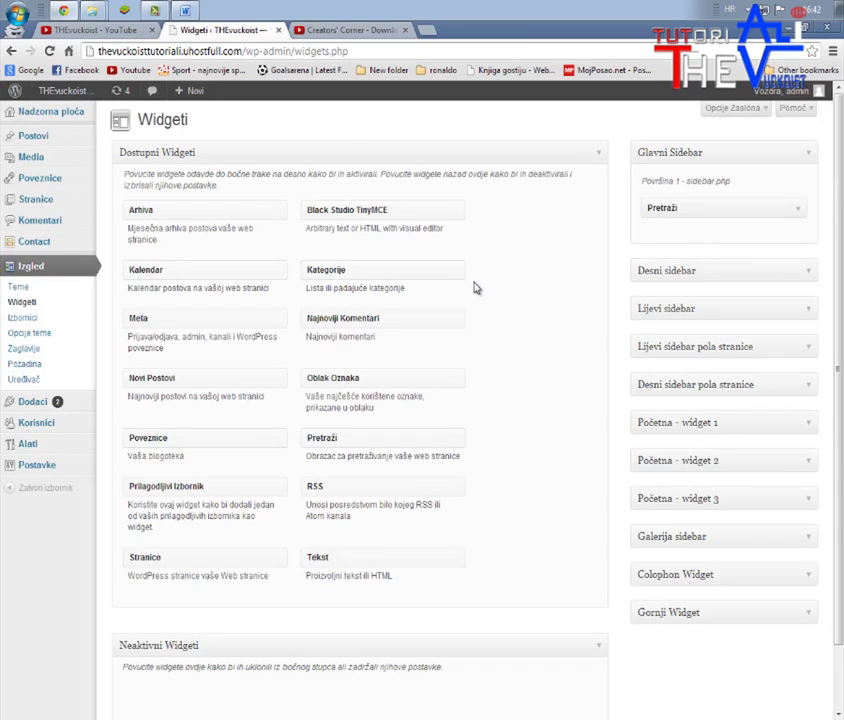
Add a Black Studio TinyMCE widget to Glavni Sidebar and paste the button embed code as HTML.
{"action": "left_click_drag", "start_coordinate": [324, 211], "coordinate": [695, 241]}
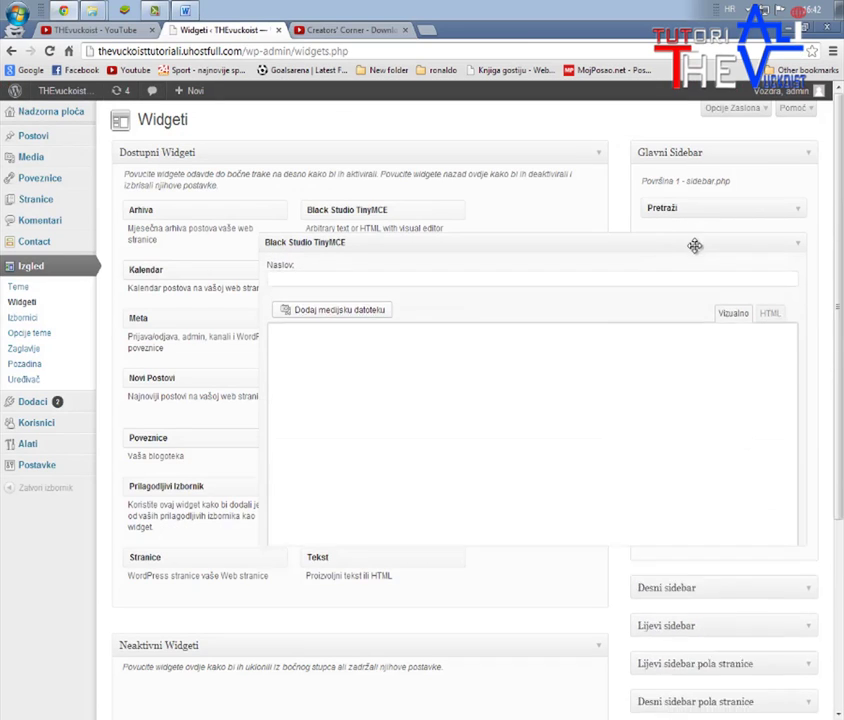
{"action": "left_click", "coordinate": [772, 316]}
{"action": "left_click", "coordinate": [424, 375]}
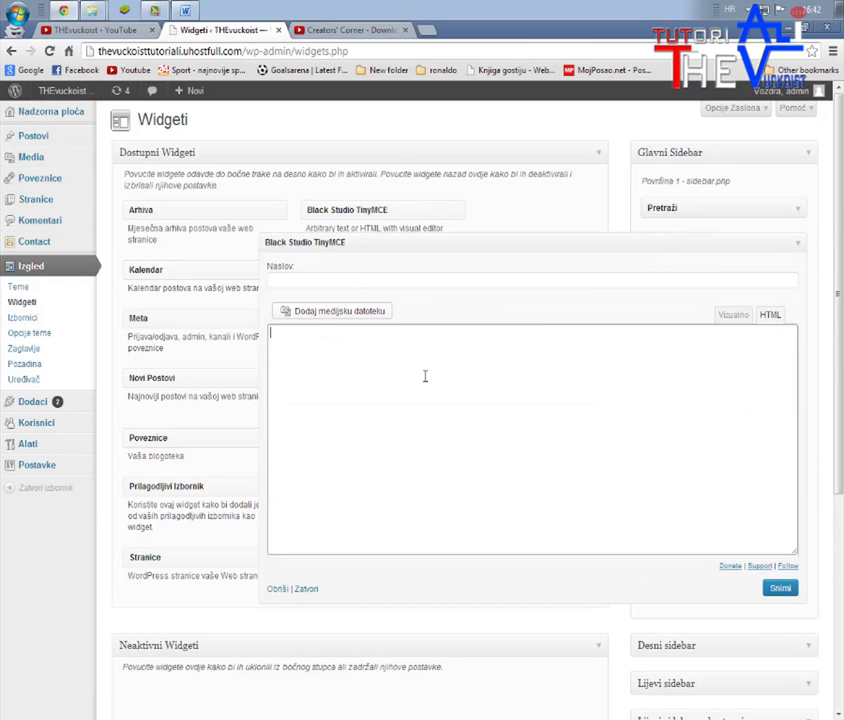
{"action": "key", "text": "ctrl+v"}
{"action": "left_click", "coordinate": [732, 315]}
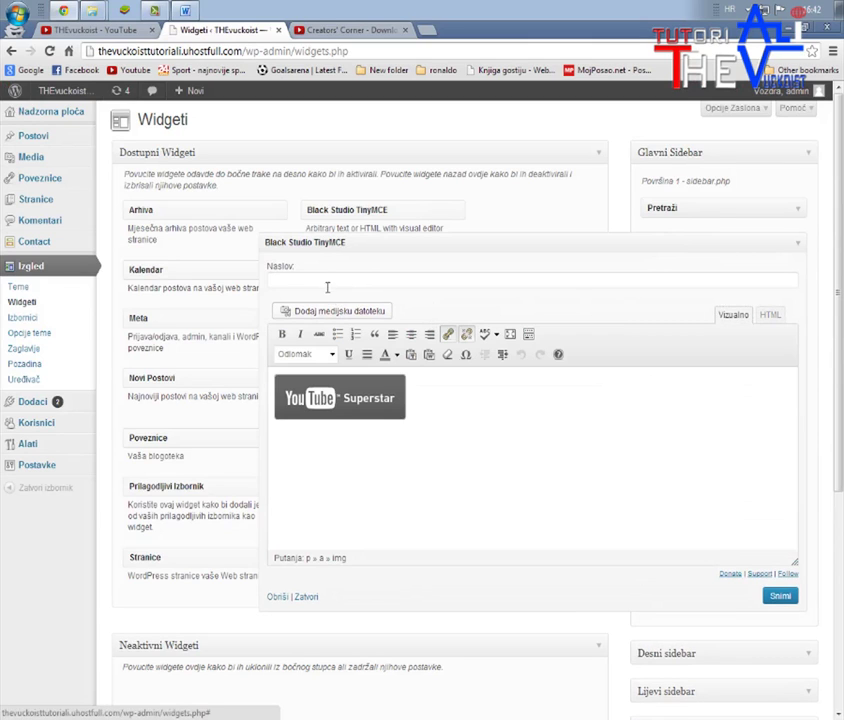
Title the widget 'Pratite me na usluzi YouTube', centre the Superstar button image and save it.
{"action": "left_click", "coordinate": [325, 279]}
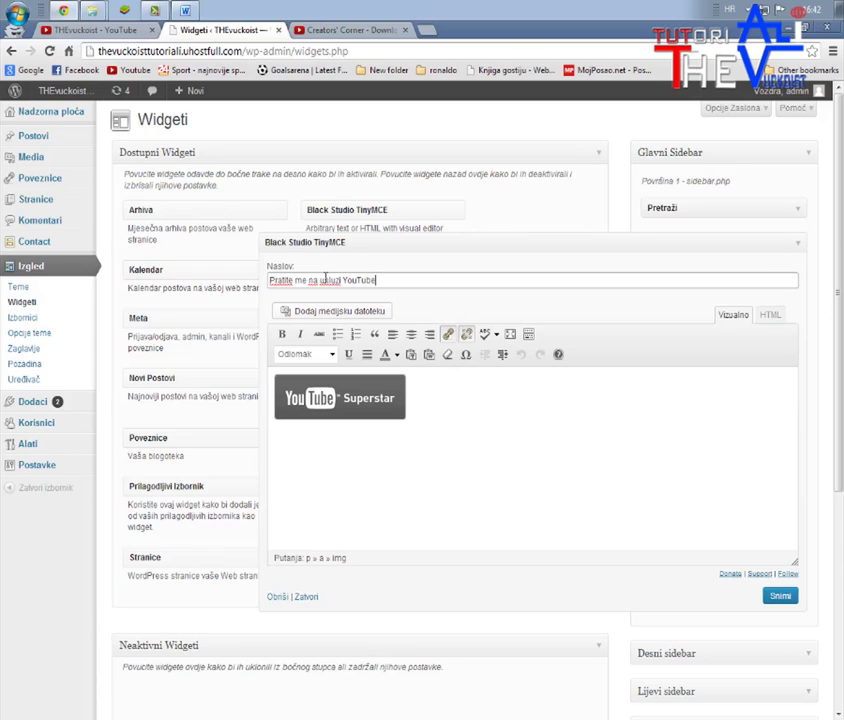
{"action": "left_click", "coordinate": [333, 408]}
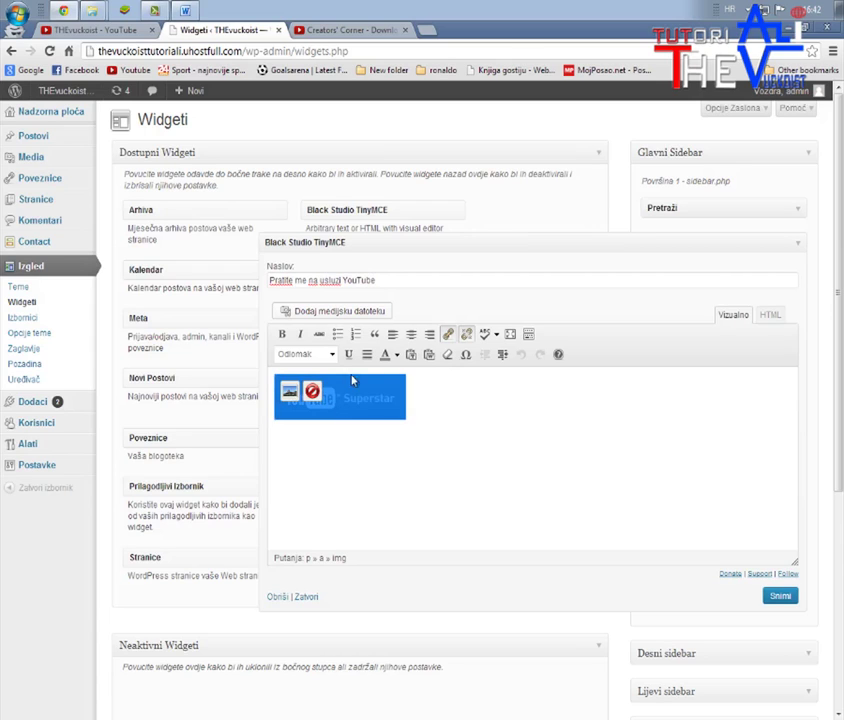
{"action": "left_click", "coordinate": [413, 336]}
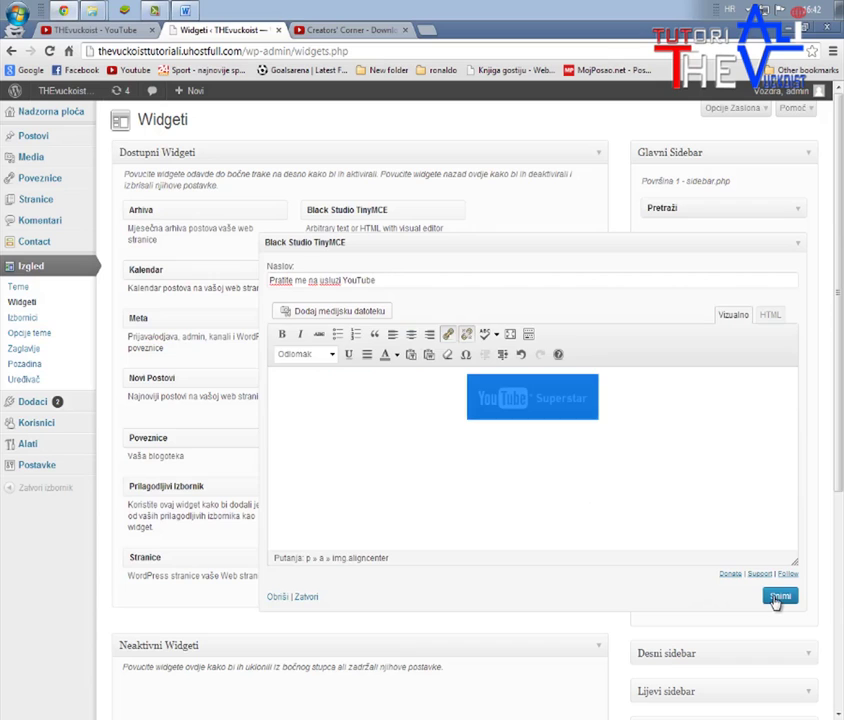
{"action": "left_click", "coordinate": [779, 597]}
{"action": "left_click", "coordinate": [730, 315]}
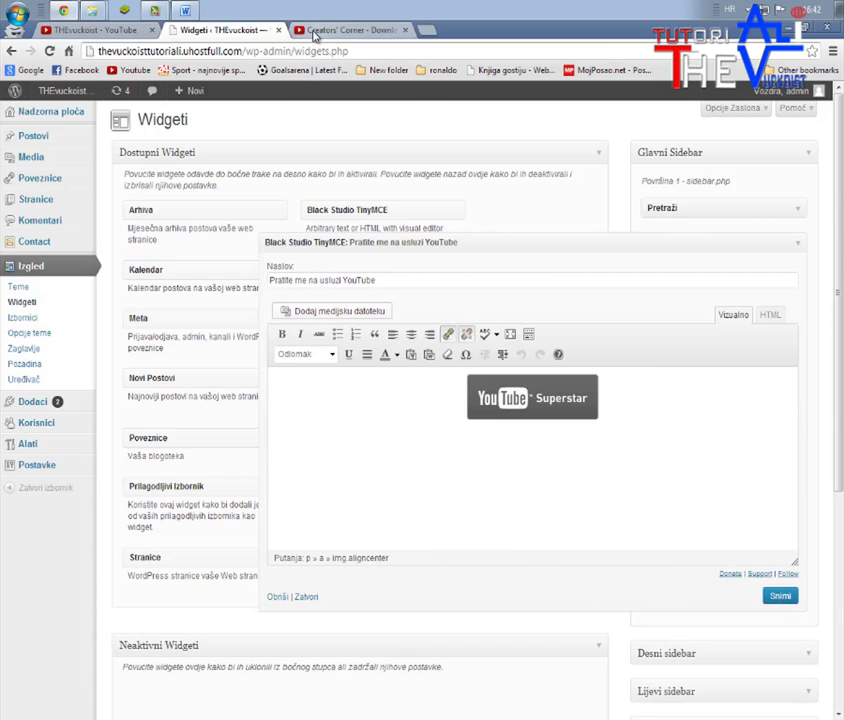
{"action": "left_click", "coordinate": [315, 30]}
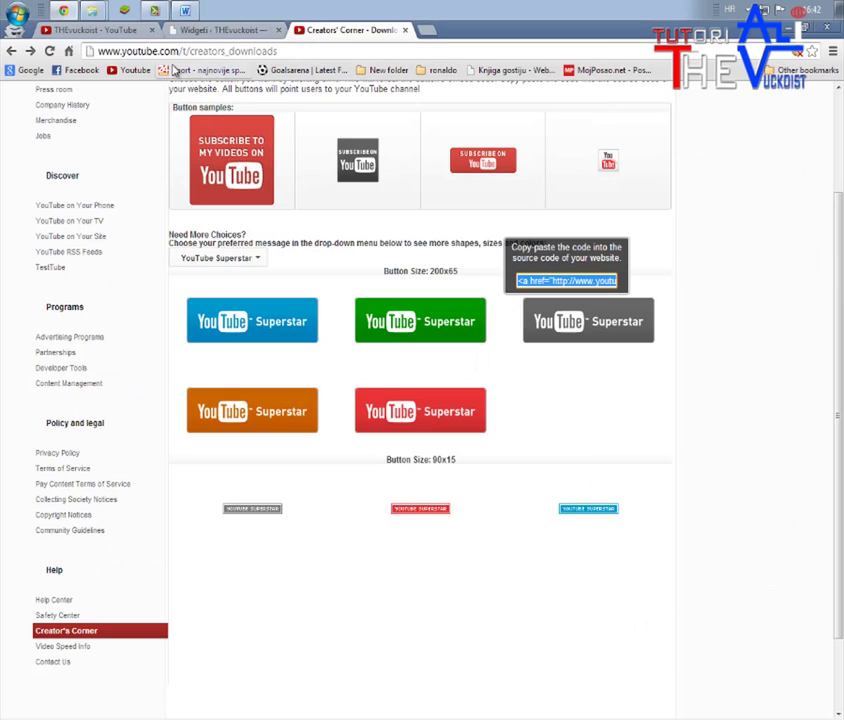
Open the THEvuckoist site and go to its O nama page.
{"action": "left_click", "coordinate": [265, 50]}
{"action": "type", "text": "th"}
{"action": "key", "text": "Return"}
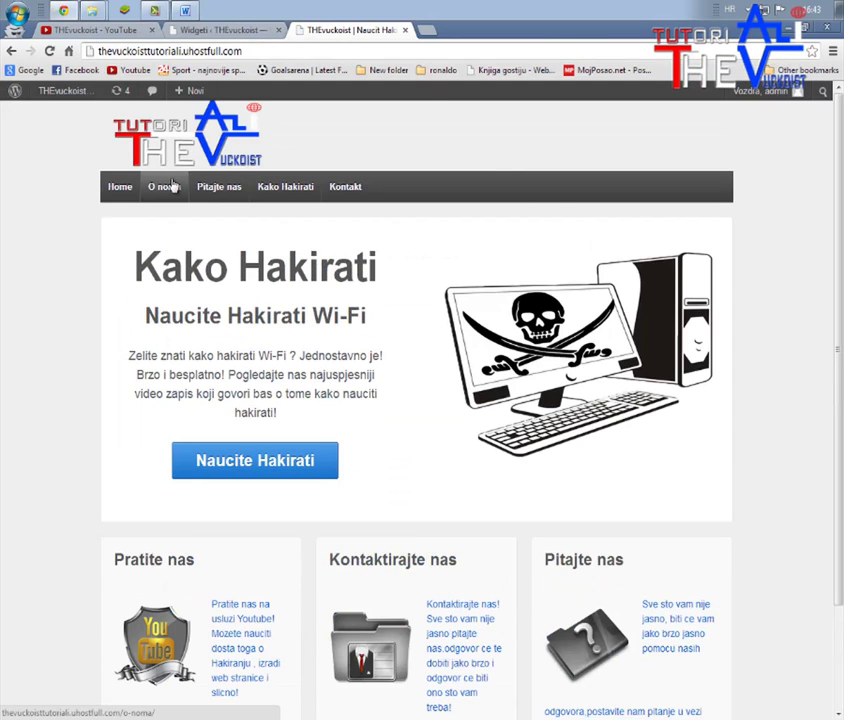
{"action": "left_click", "coordinate": [172, 186]}
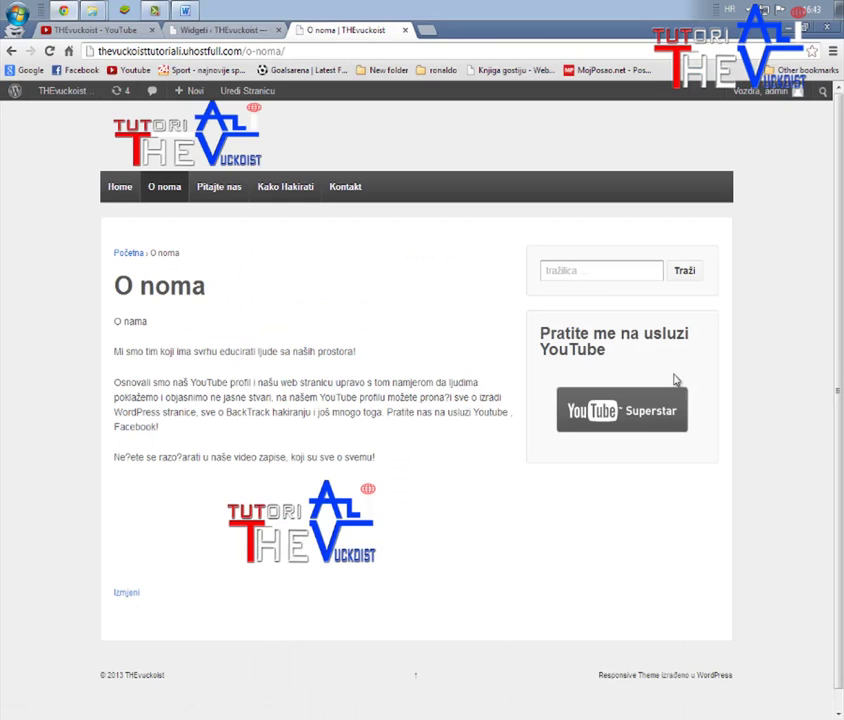
Check that the sidebar Superstar button opens the YouTube channel, then collapse the finished Glavni Sidebar widget.
{"action": "left_click", "coordinate": [614, 421]}
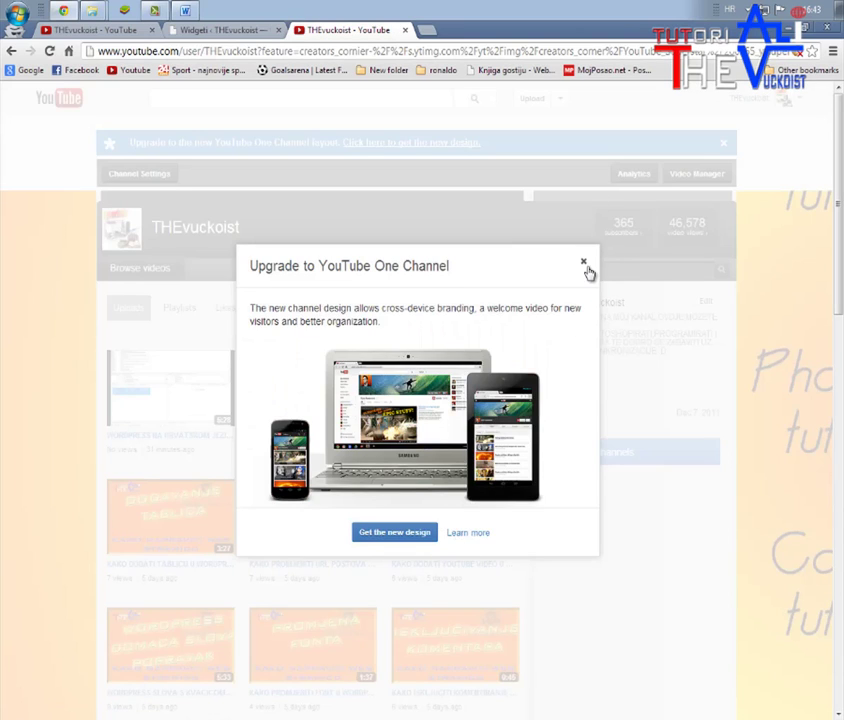
{"action": "left_click", "coordinate": [585, 265]}
{"action": "scroll", "coordinate": [414, 164], "scroll_direction": "down", "scroll_amount": 4}
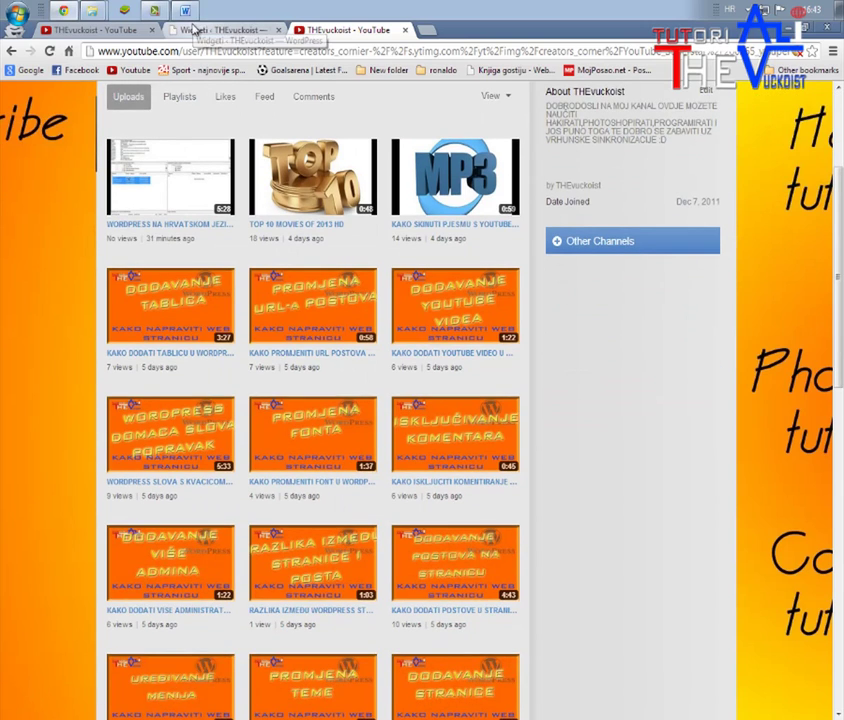
{"action": "left_click", "coordinate": [194, 30]}
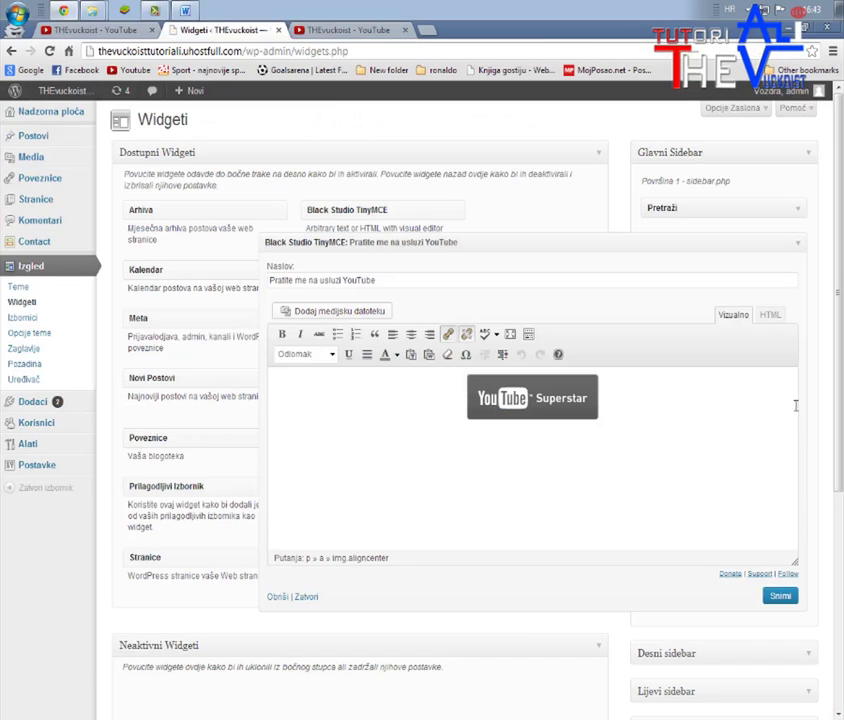
{"action": "left_click", "coordinate": [796, 246]}
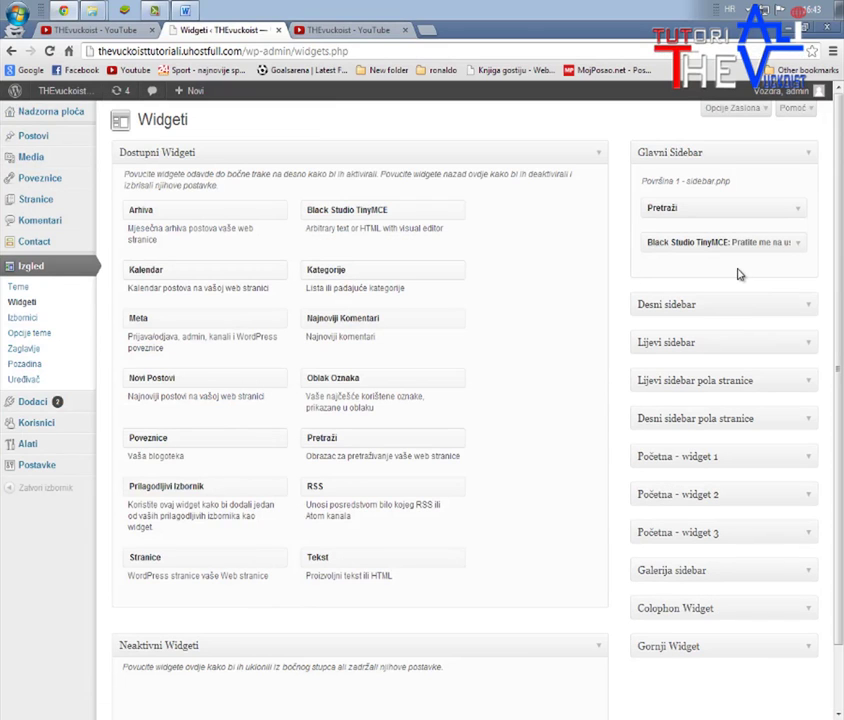
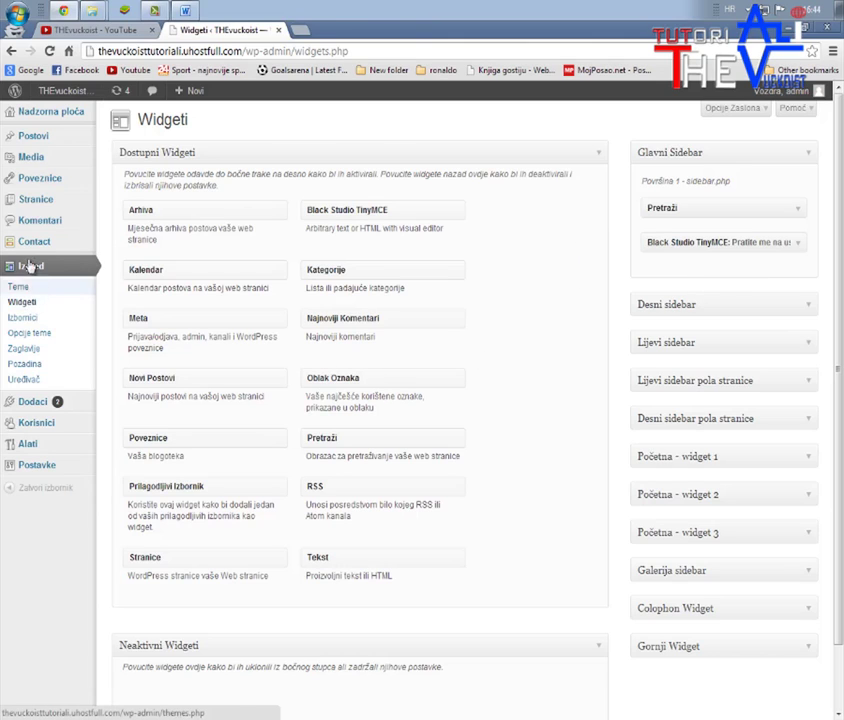
Find the 'Facebook Like Box Widget' plugin, install version 2.4 and activate it.
{"action": "left_click", "coordinate": [20, 402]}
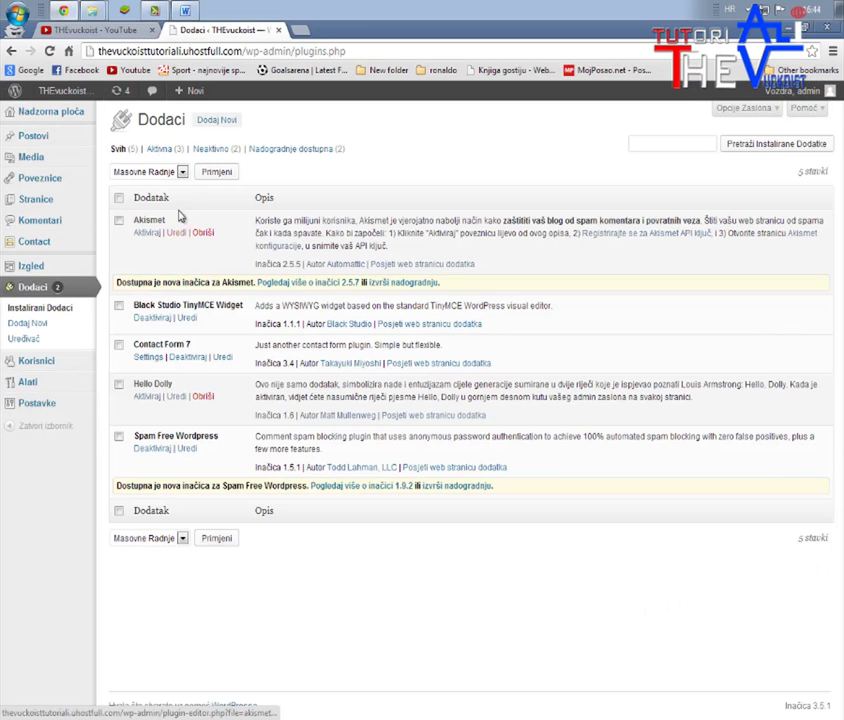
{"action": "left_click", "coordinate": [218, 170]}
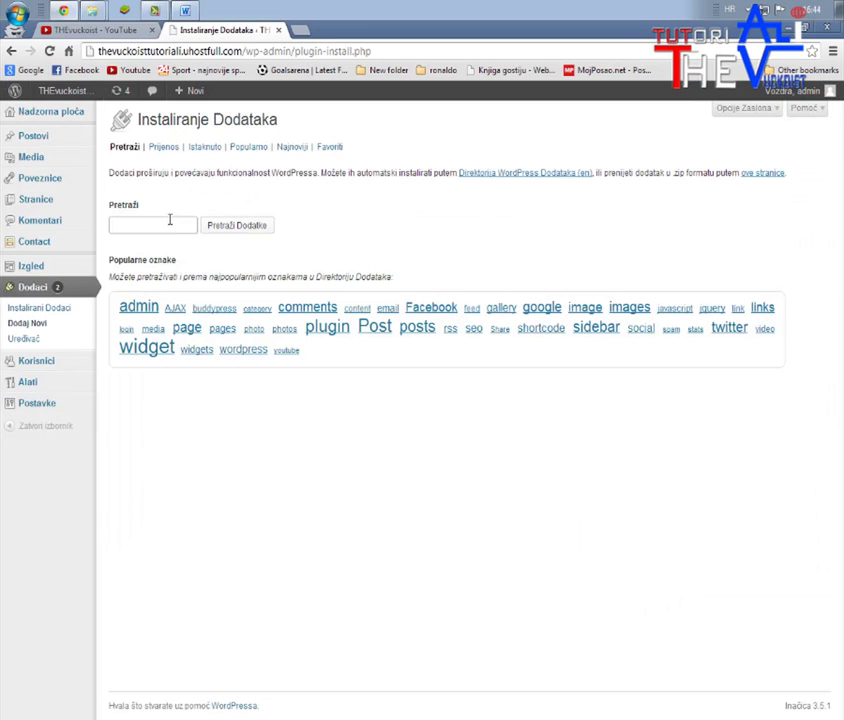
{"action": "type", "text": "Facebook Like Box Widget"}
{"action": "left_click", "coordinate": [219, 228]}
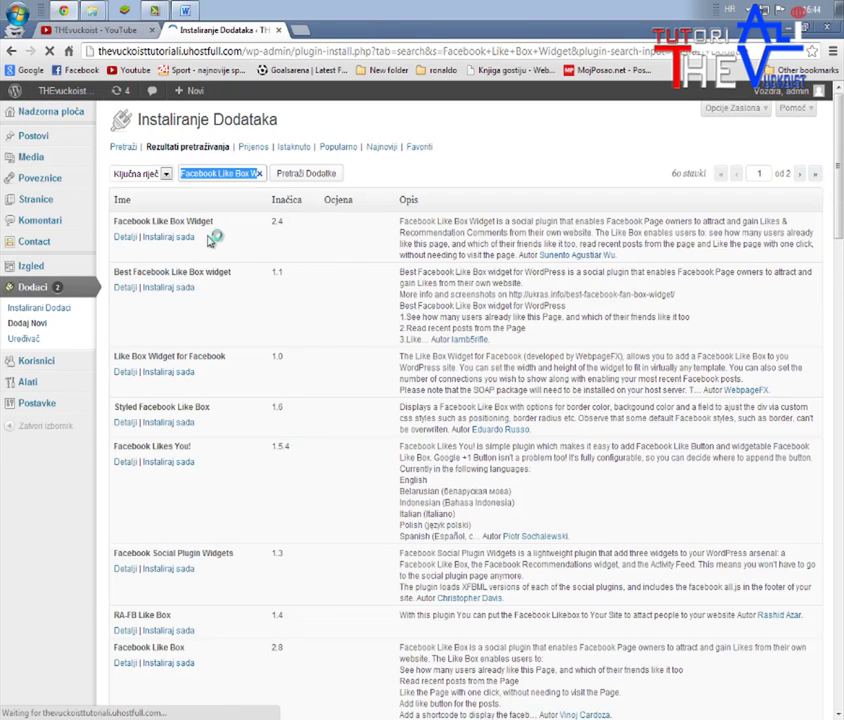
{"action": "left_click", "coordinate": [167, 239]}
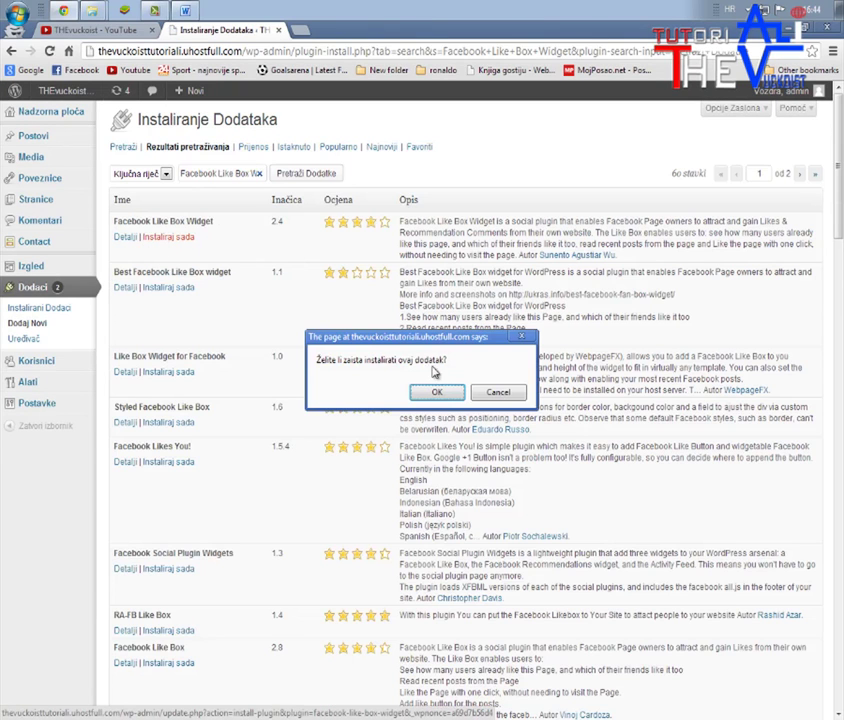
{"action": "left_click", "coordinate": [436, 391]}
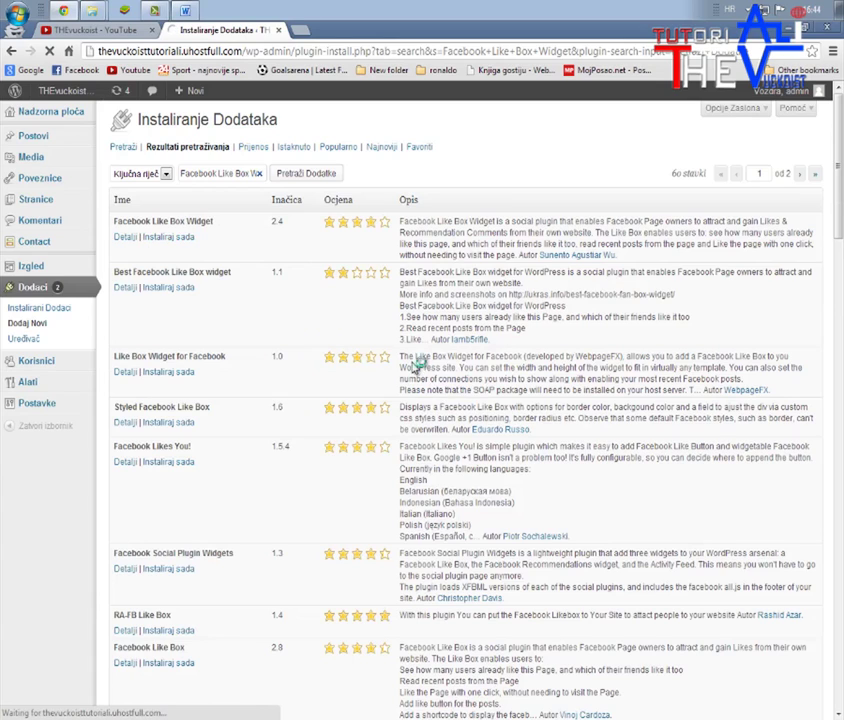
{"action": "left_click", "coordinate": [141, 227]}
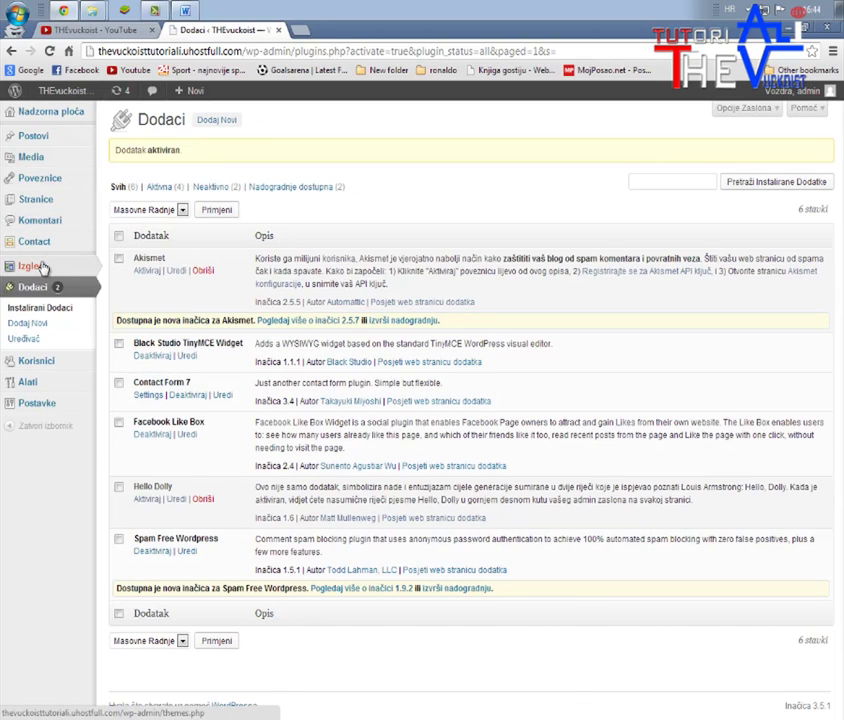
Add the Facebook Like Box Widget to the Glavni Sidebar on the Widgets page.
{"action": "mouse_move", "coordinate": [45, 267]}
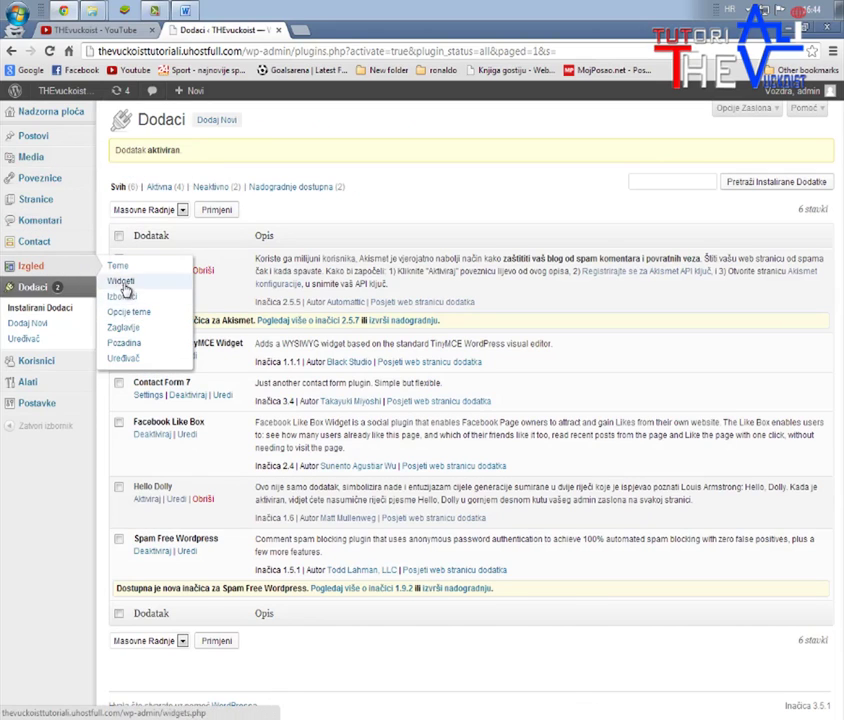
{"action": "left_click", "coordinate": [123, 283]}
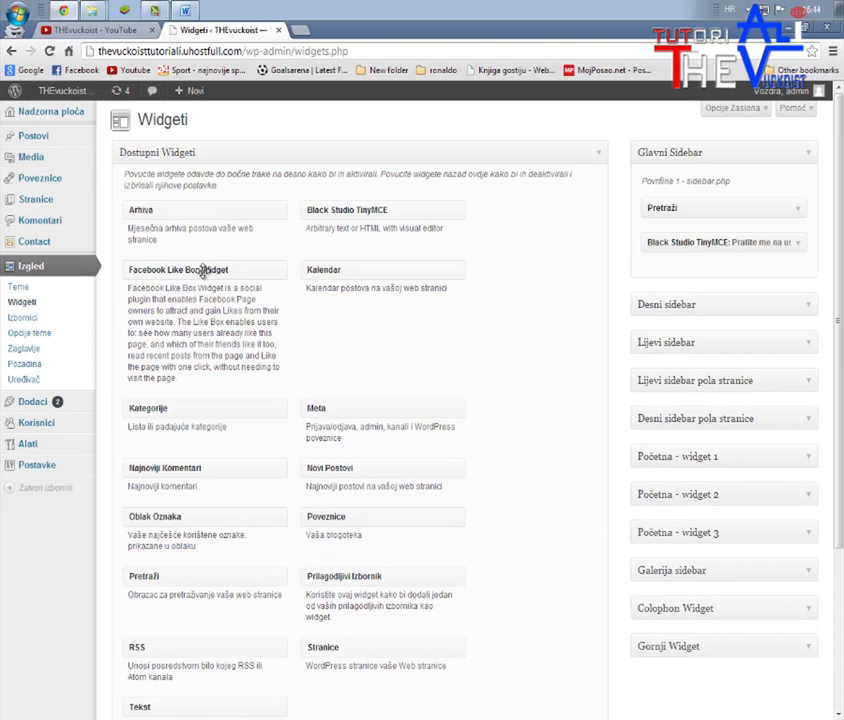
{"action": "left_click_drag", "start_coordinate": [205, 270], "coordinate": [706, 279]}
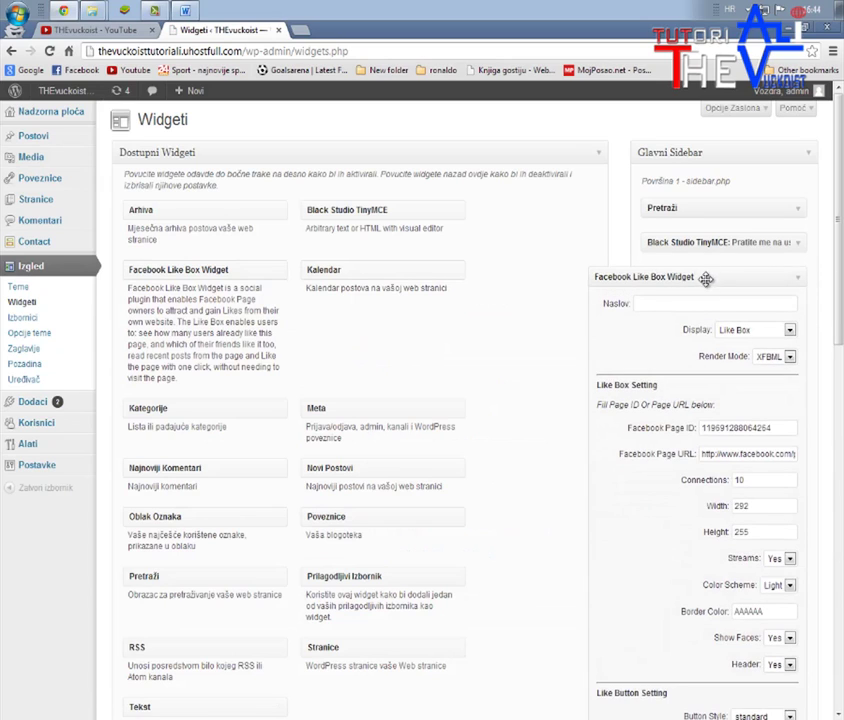
Title the widget 'Pratite nas i na Facebook-u', set Display to Like Box & Button, and select its Page URL.
{"action": "left_click", "coordinate": [731, 301]}
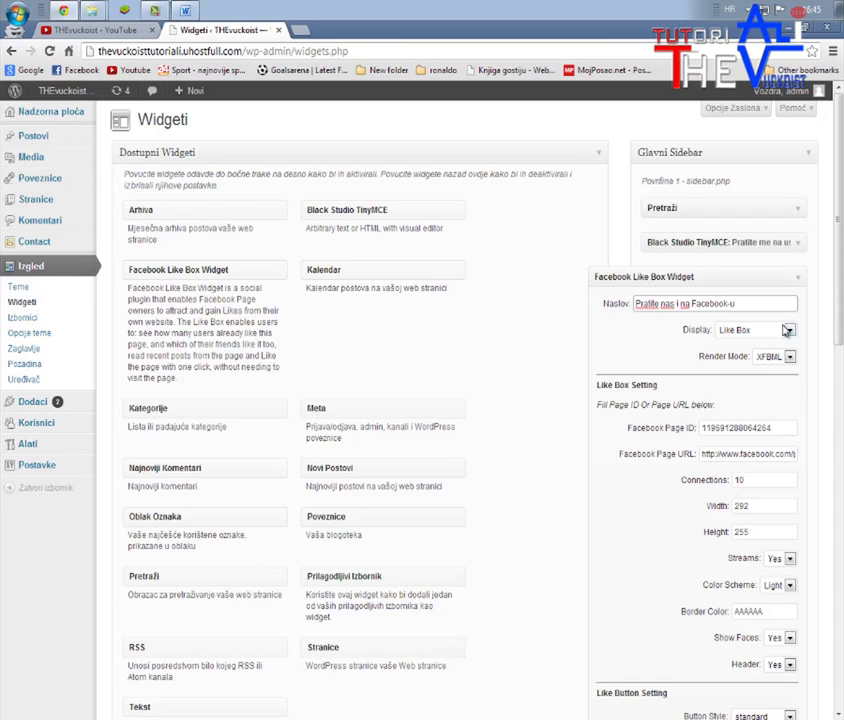
{"action": "left_click", "coordinate": [786, 331]}
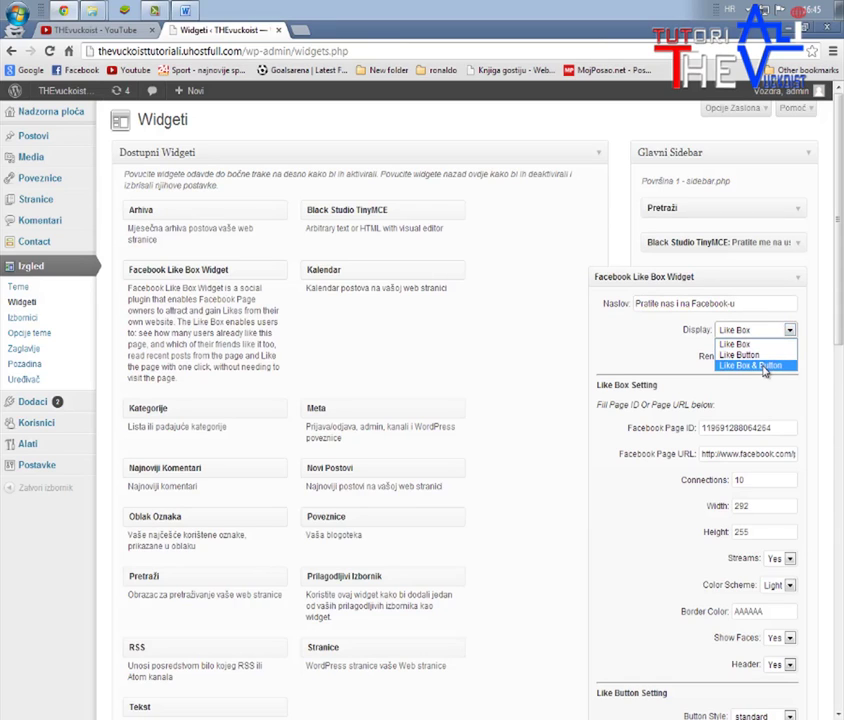
{"action": "left_click", "coordinate": [781, 367]}
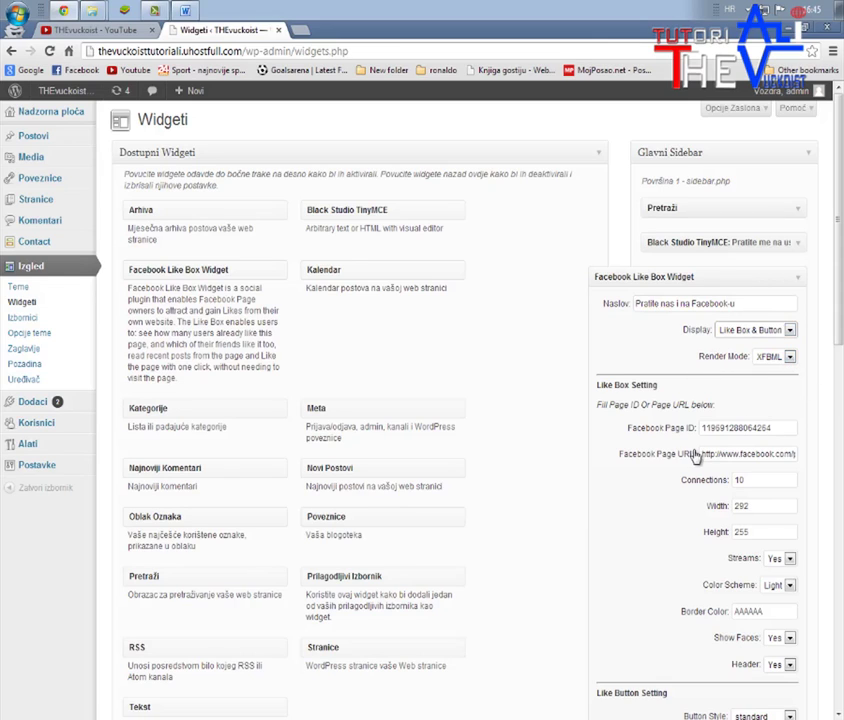
{"action": "left_click_drag", "start_coordinate": [714, 453], "coordinate": [776, 450]}
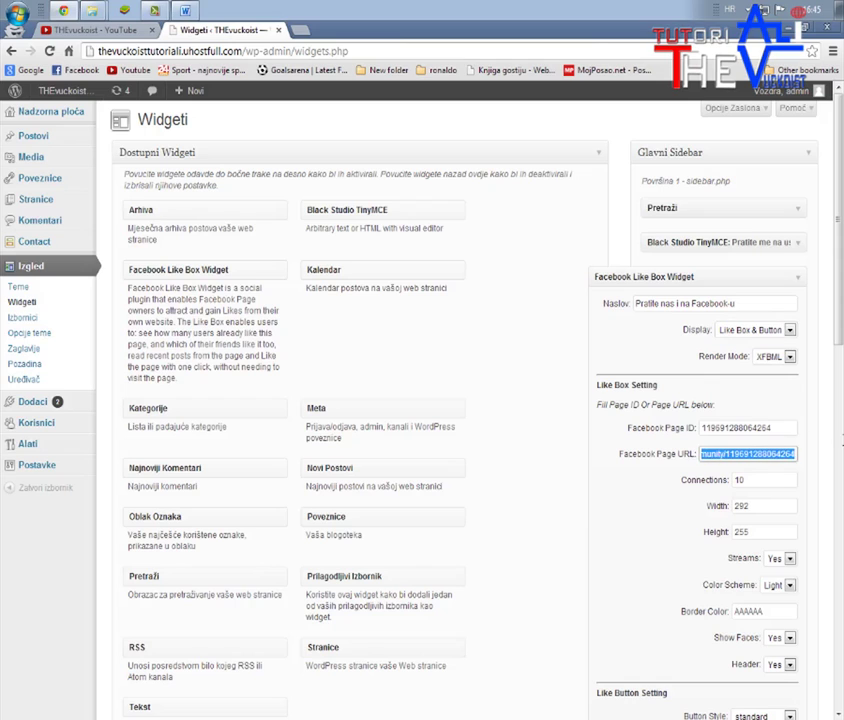
{"action": "left_click", "coordinate": [300, 30]}
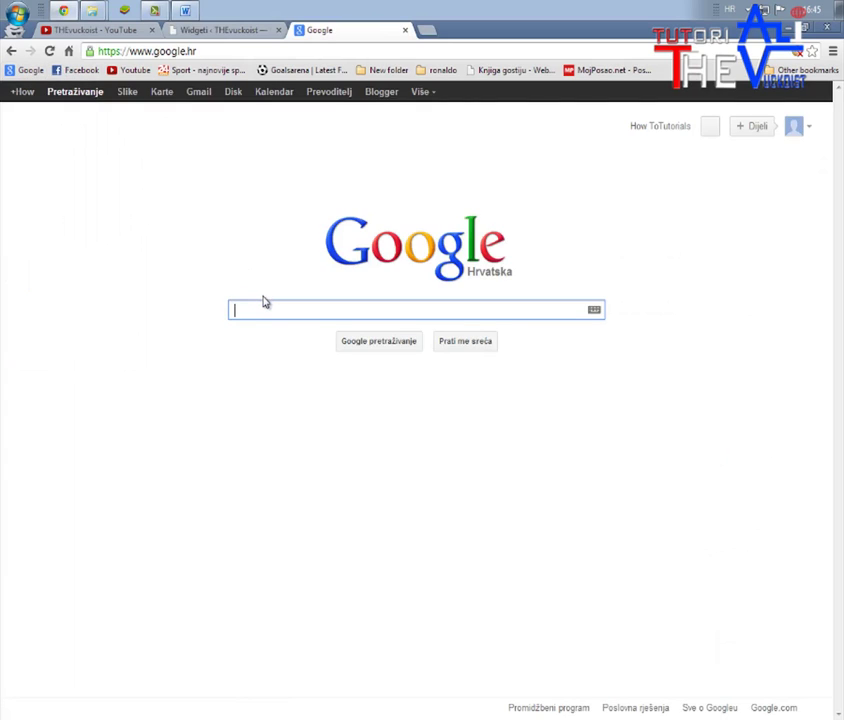
Search Google for 'thevuckoist', open the THEvuckoist TUTORIALI Facebook page and select its address.
{"action": "type", "text": "thevuckoist"}
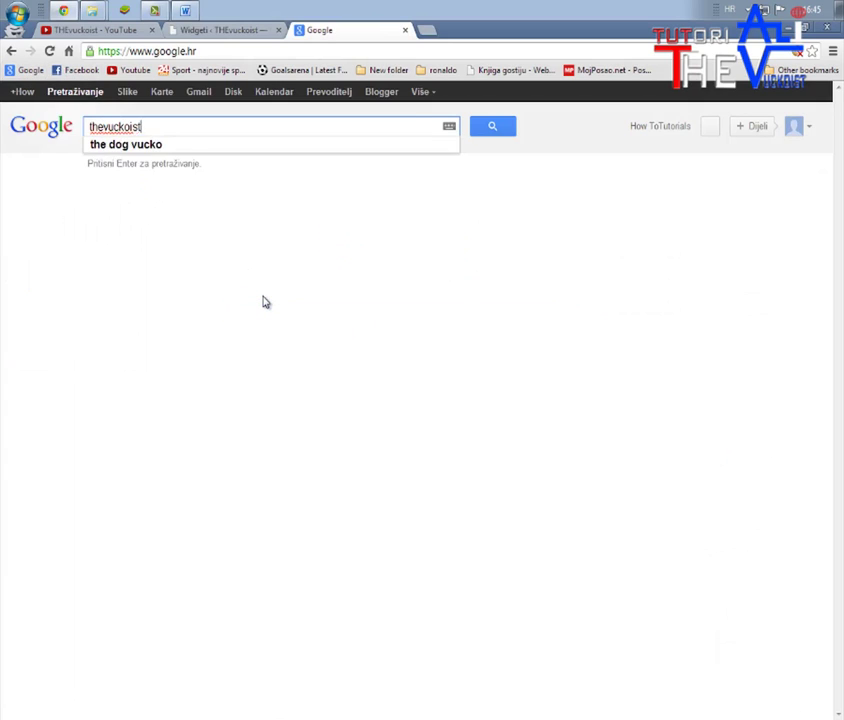
{"action": "key", "text": "Return"}
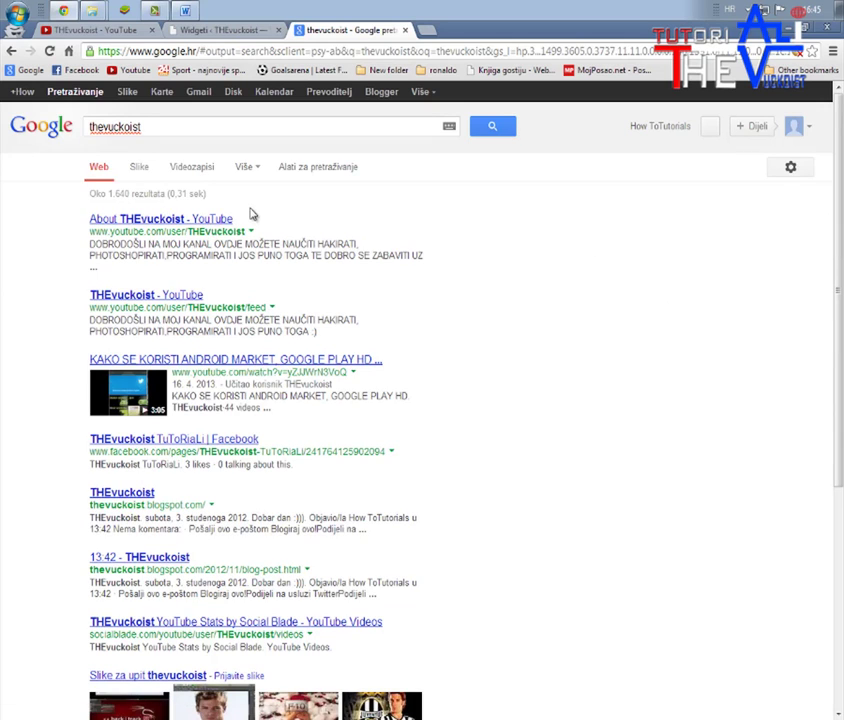
{"action": "left_click", "coordinate": [217, 441]}
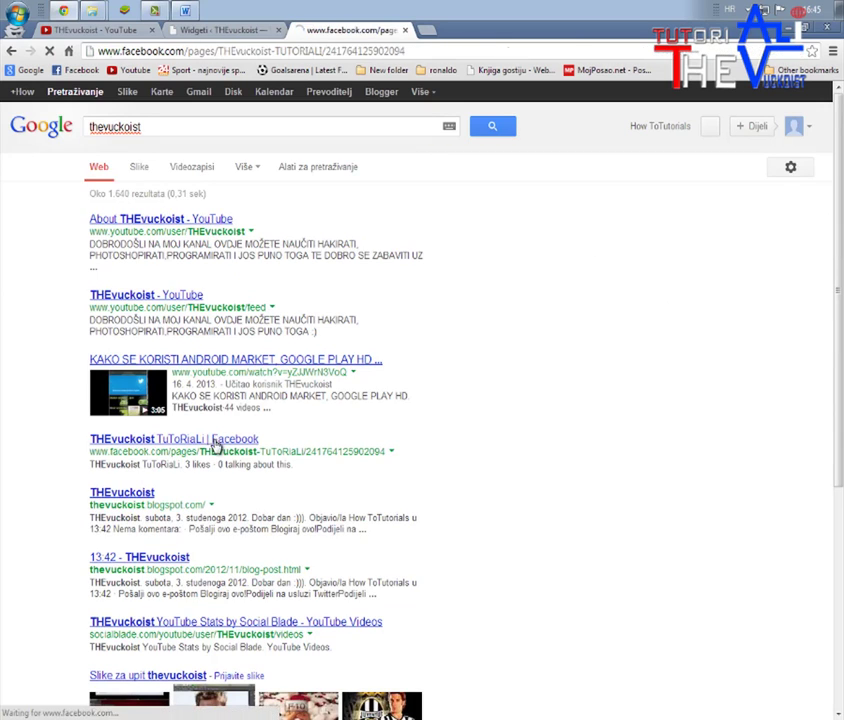
{"action": "left_click", "coordinate": [11, 50]}
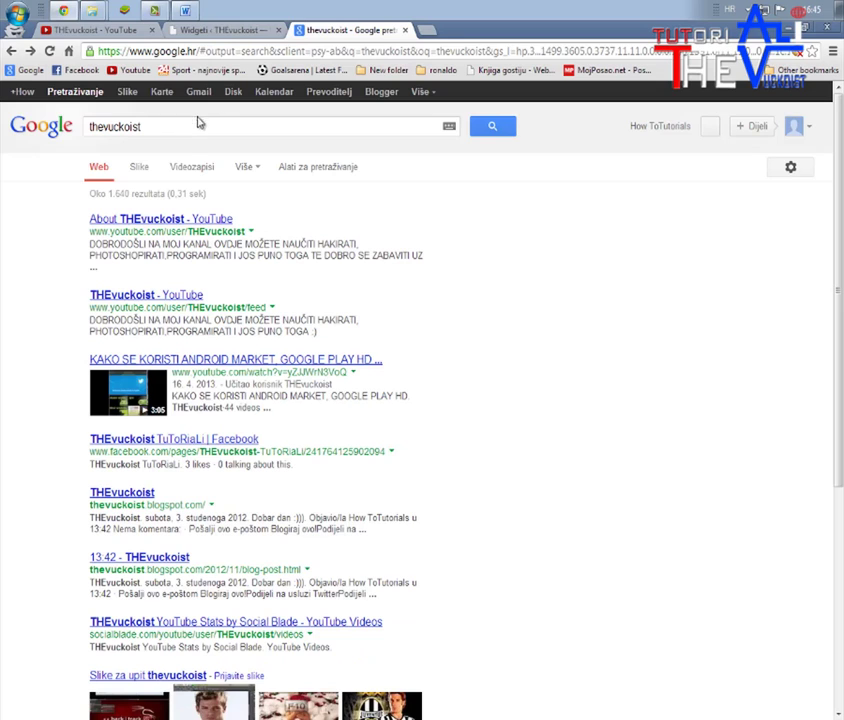
{"action": "left_click", "coordinate": [132, 494]}
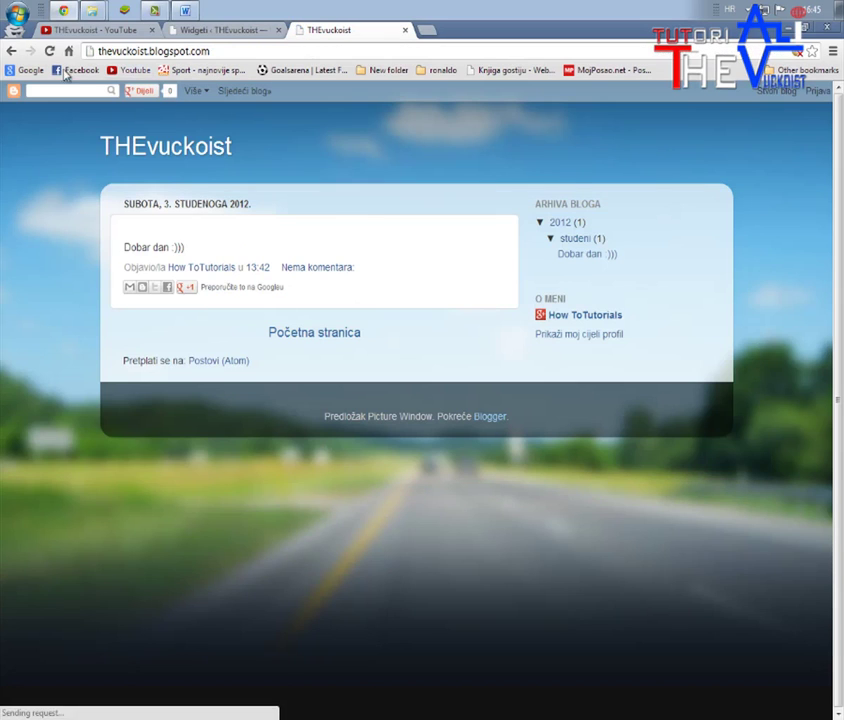
{"action": "left_click", "coordinate": [11, 50]}
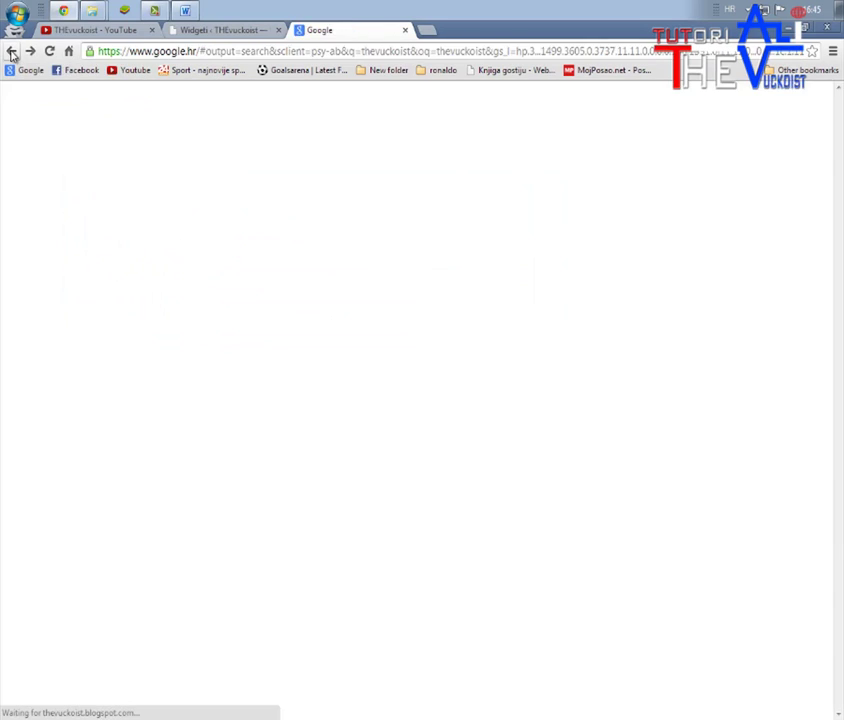
{"action": "left_click", "coordinate": [181, 445]}
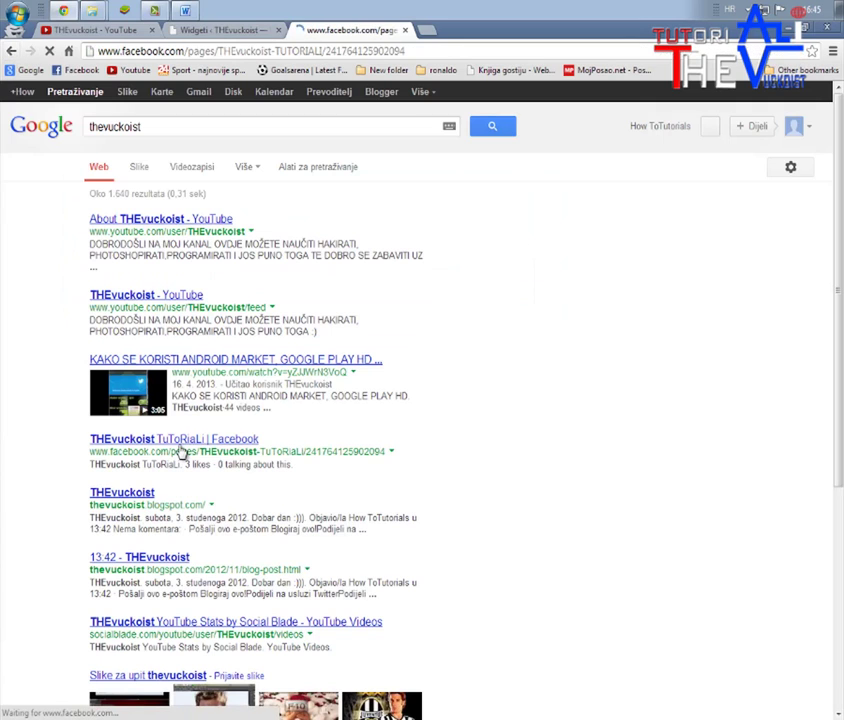
{"action": "left_click", "coordinate": [289, 51]}
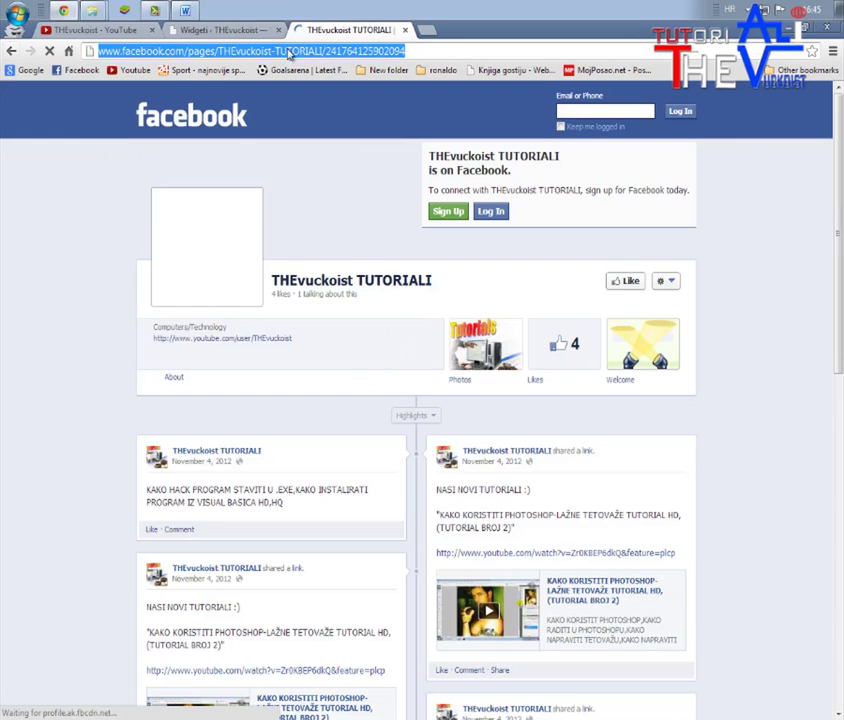
Paste the Facebook page address into the Like Box widget's Page URL and save the widget.
{"action": "left_click", "coordinate": [220, 30]}
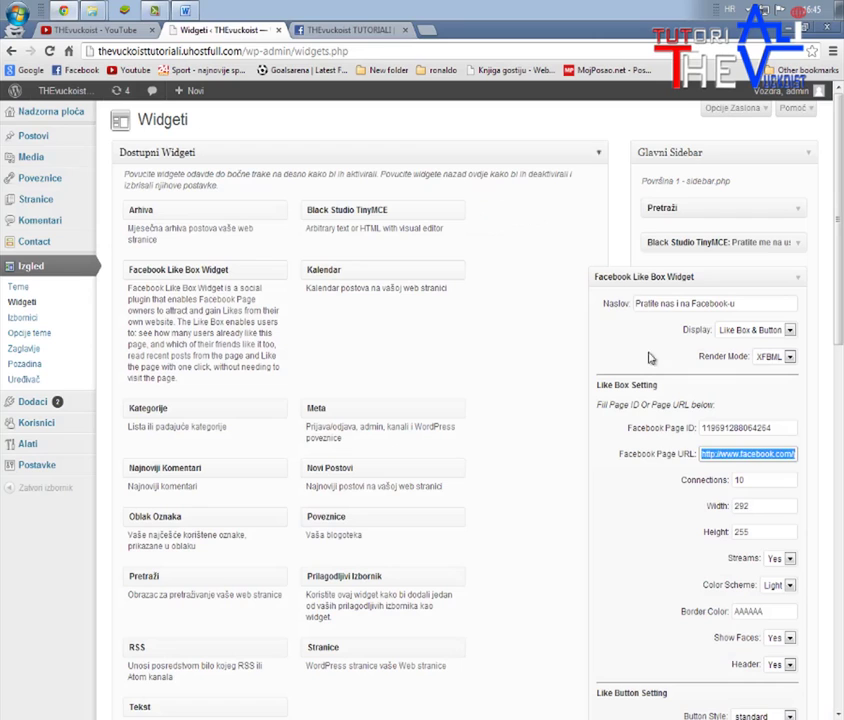
{"action": "key", "text": "ctrl+v"}
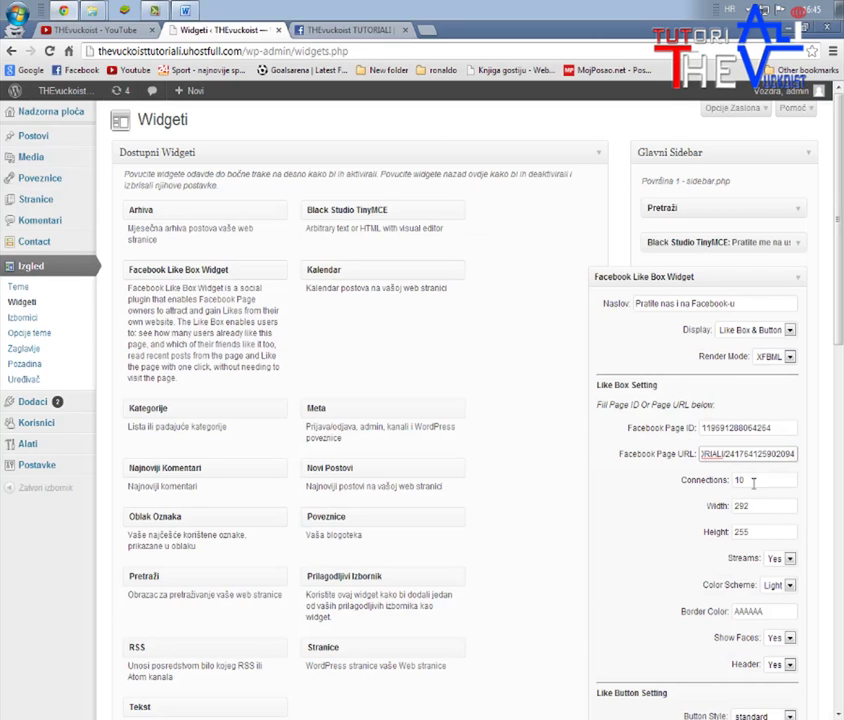
{"action": "scroll", "coordinate": [753, 483], "scroll_direction": "down", "scroll_amount": 1}
{"action": "scroll", "coordinate": [789, 491], "scroll_direction": "down", "scroll_amount": 2}
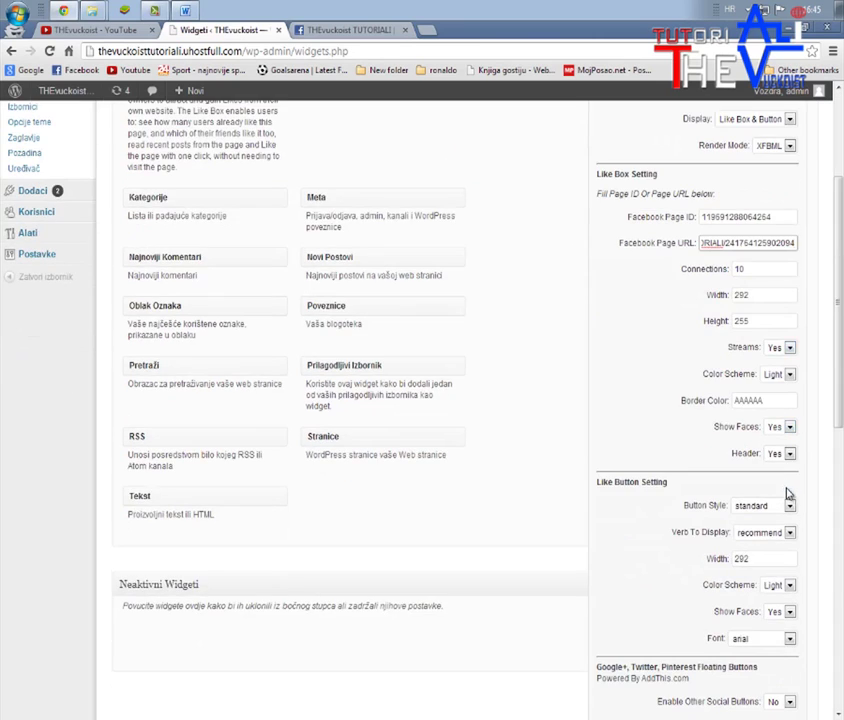
{"action": "scroll", "coordinate": [789, 500], "scroll_direction": "down", "scroll_amount": 6}
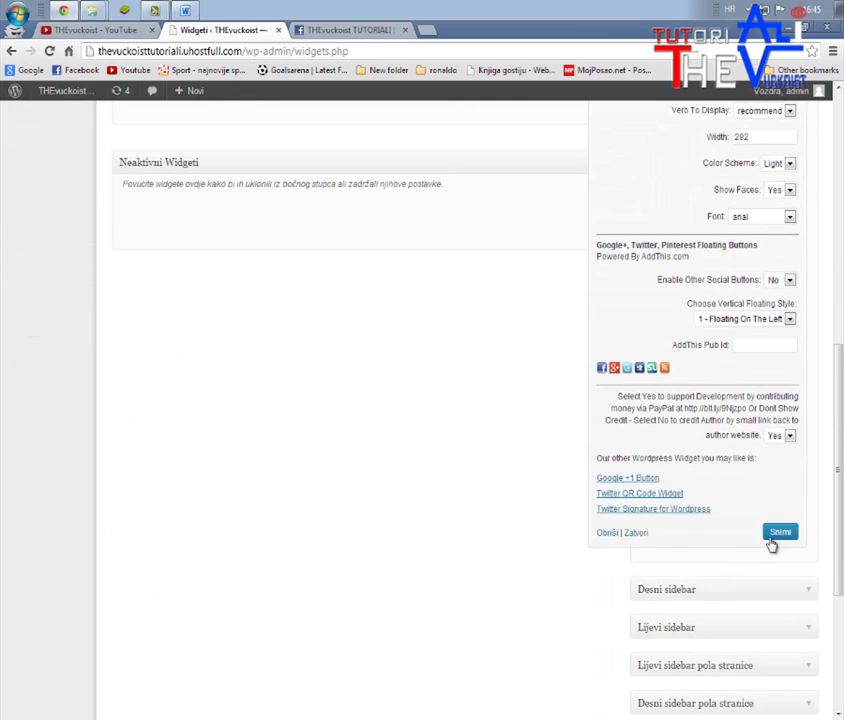
{"action": "left_click", "coordinate": [780, 533]}
{"action": "scroll", "coordinate": [394, 175], "scroll_direction": "up", "scroll_amount": 2}
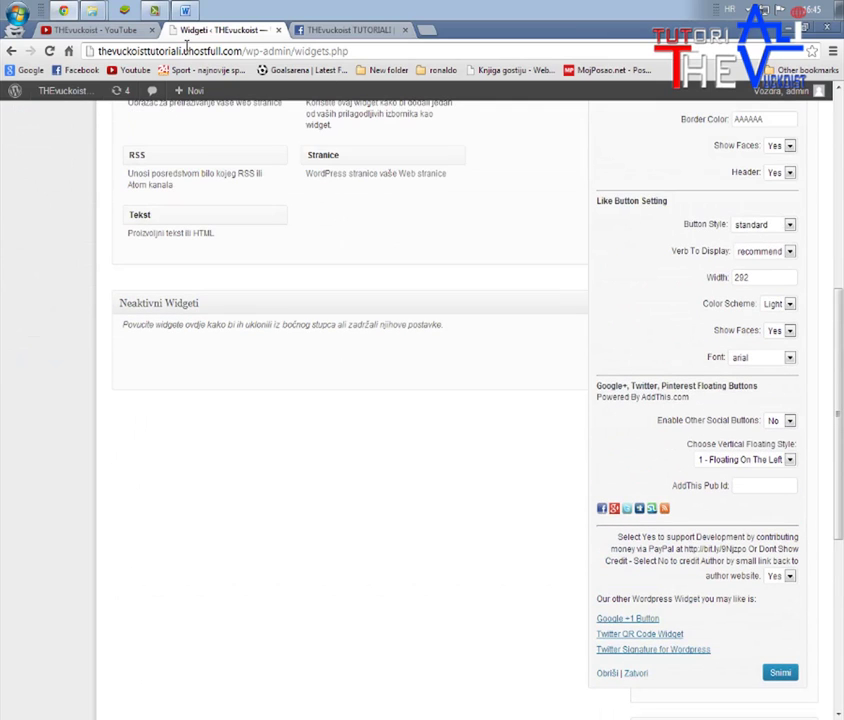
{"action": "left_click", "coordinate": [345, 30]}
Load the THEvuckoist site in this tab and look over its O noma page.
{"action": "type", "text": "thevuckoisttutorial.uhostfull.com"}
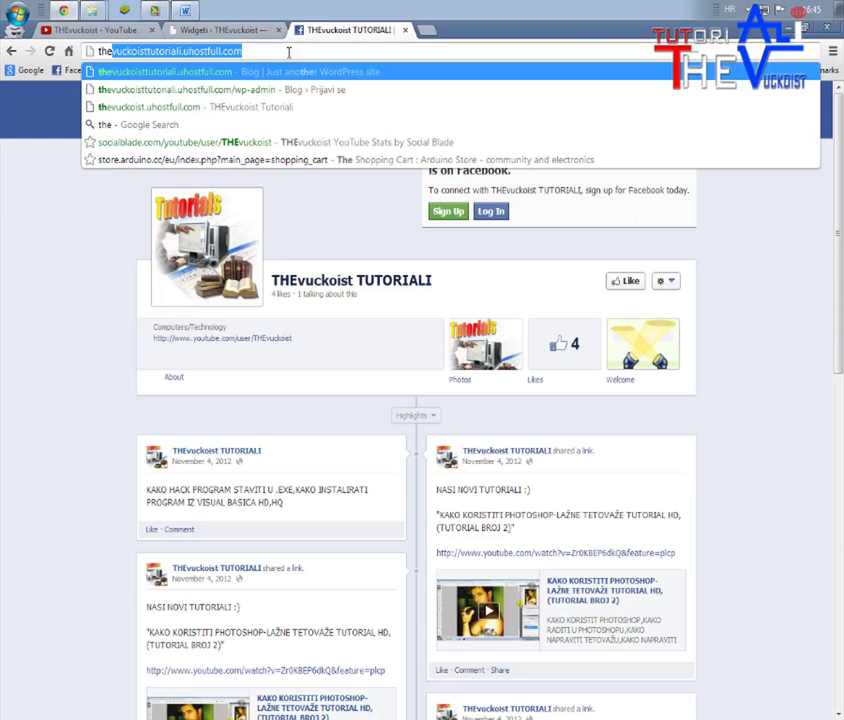
{"action": "key", "text": "Return"}
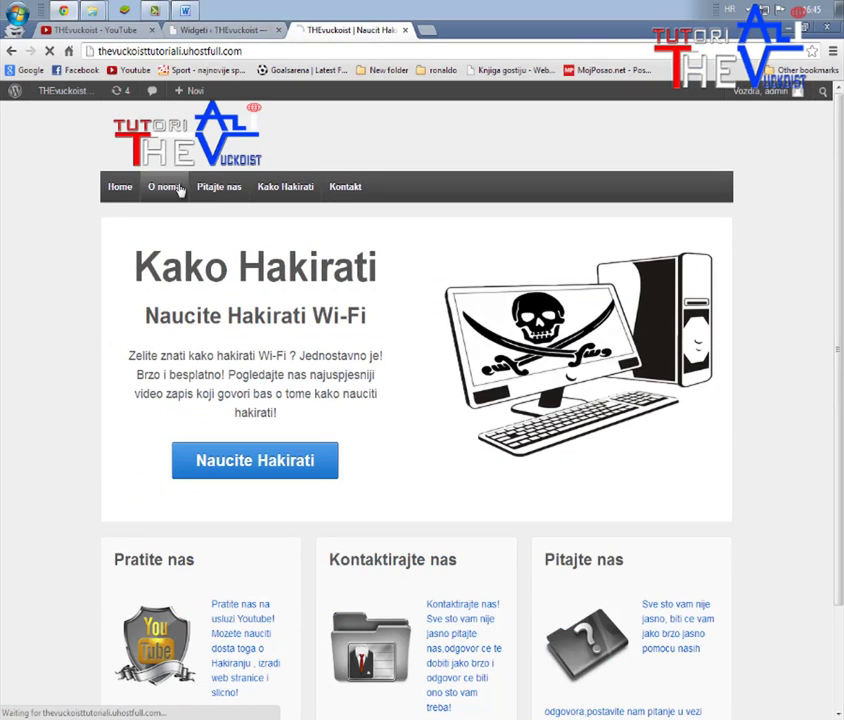
{"action": "left_click", "coordinate": [165, 187]}
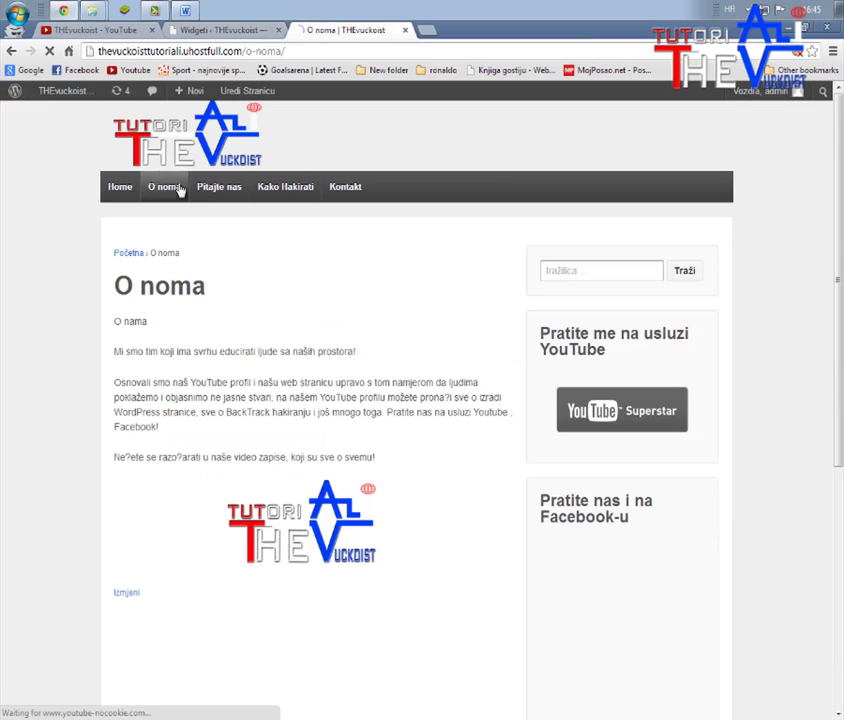
{"action": "scroll", "coordinate": [614, 435], "scroll_direction": "down", "scroll_amount": 3}
{"action": "scroll", "coordinate": [609, 400], "scroll_direction": "up", "scroll_amount": 1}
{"action": "scroll", "coordinate": [607, 424], "scroll_direction": "down", "scroll_amount": 3}
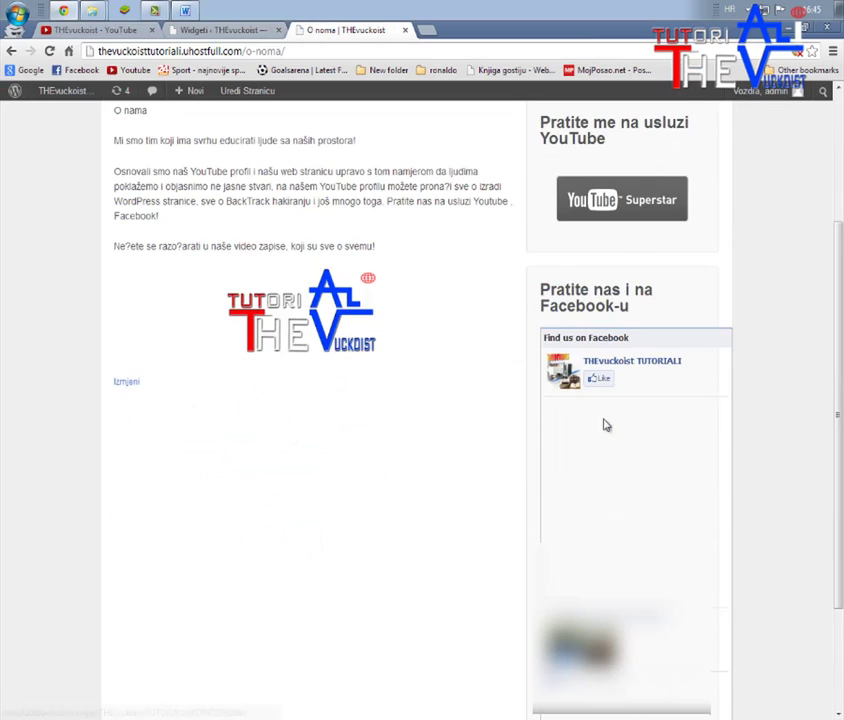
{"action": "scroll", "coordinate": [622, 465], "scroll_direction": "up", "scroll_amount": 5}
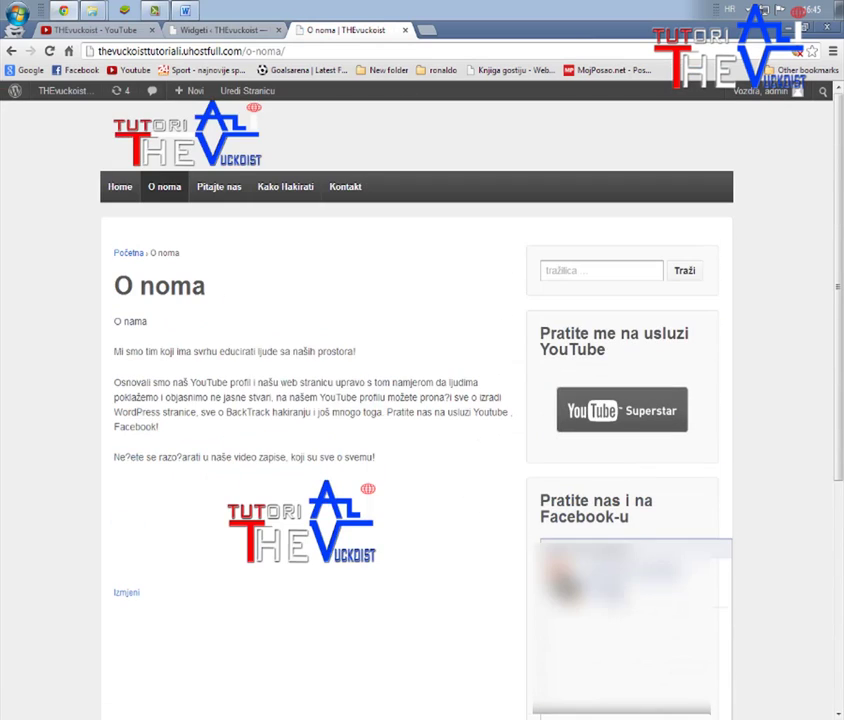
{"action": "scroll", "coordinate": [410, 365], "scroll_direction": "down", "scroll_amount": 2}
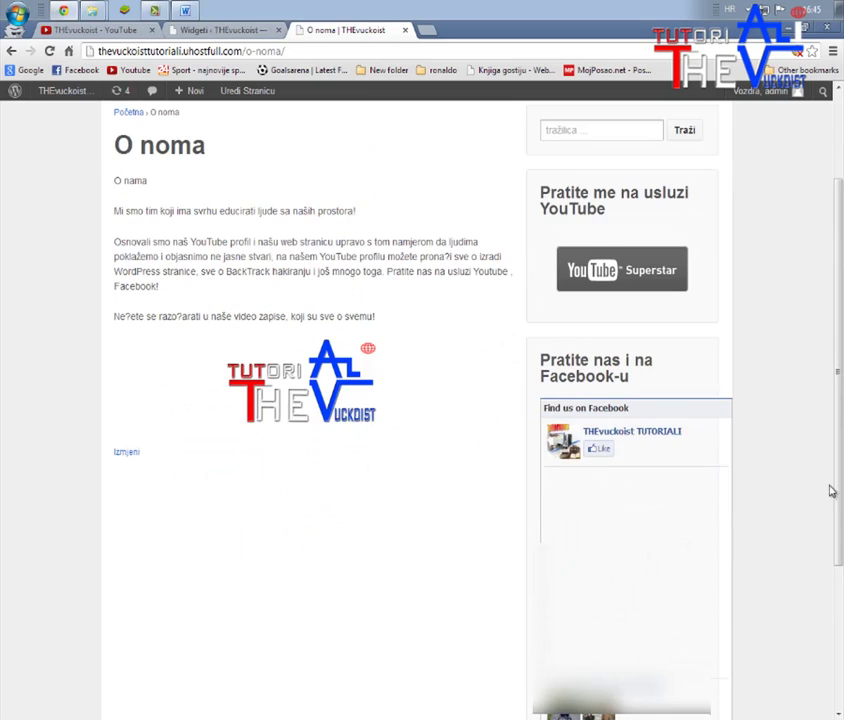
{"action": "scroll", "coordinate": [840, 478], "scroll_direction": "up", "scroll_amount": 1}
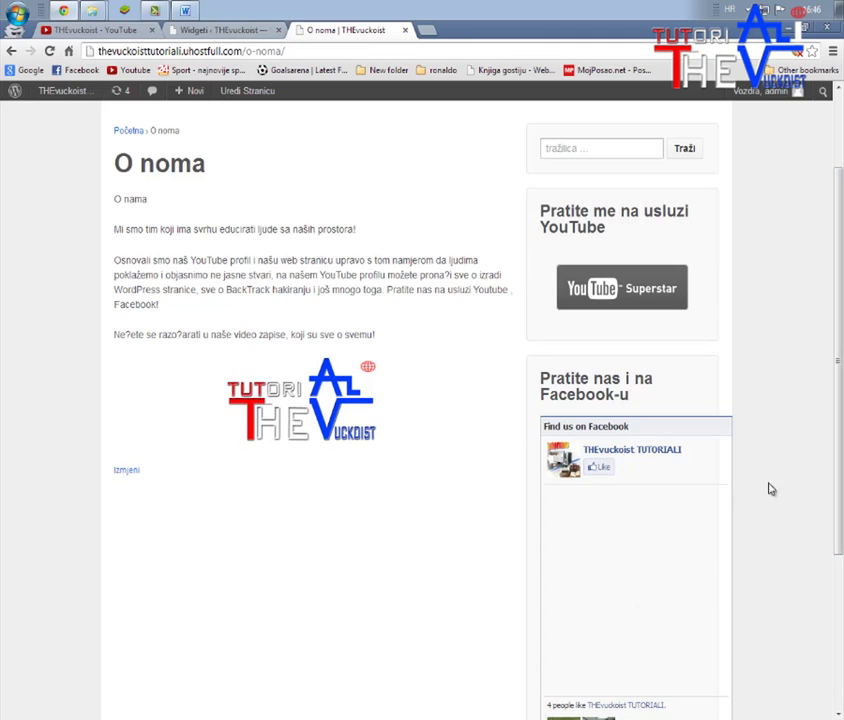
{"action": "scroll", "coordinate": [840, 458], "scroll_direction": "up", "scroll_amount": 2}
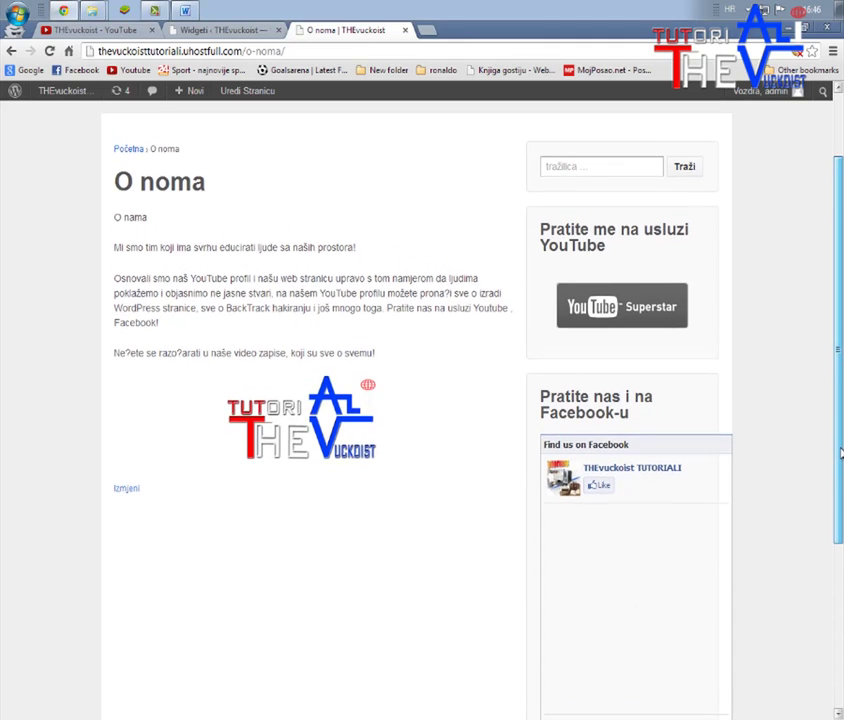
Browse between the Kako Hakirati home page and O noma, ending on the home page.
{"action": "left_click", "coordinate": [119, 160]}
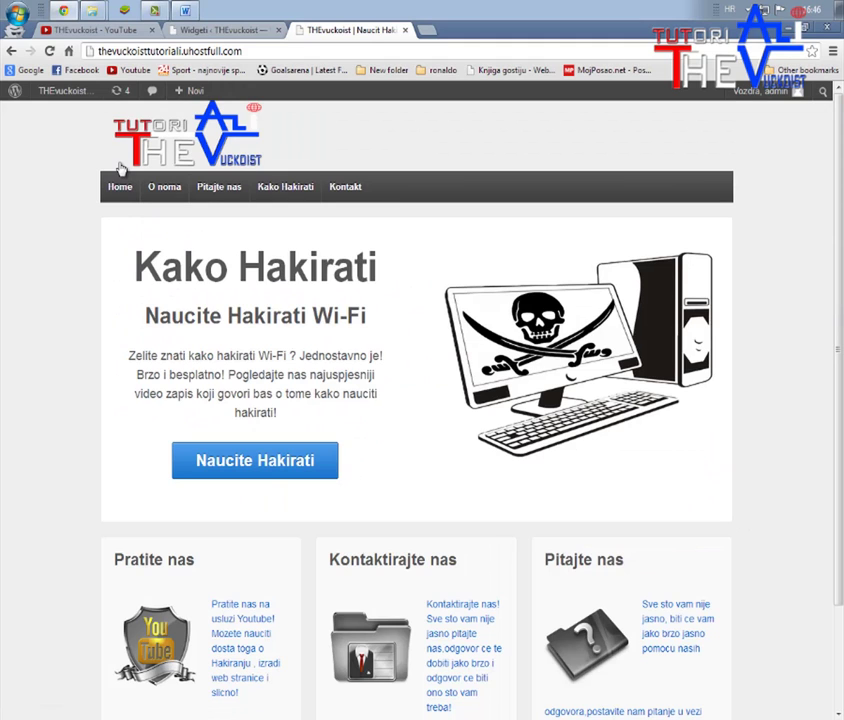
{"action": "scroll", "coordinate": [302, 493], "scroll_direction": "down", "scroll_amount": 3}
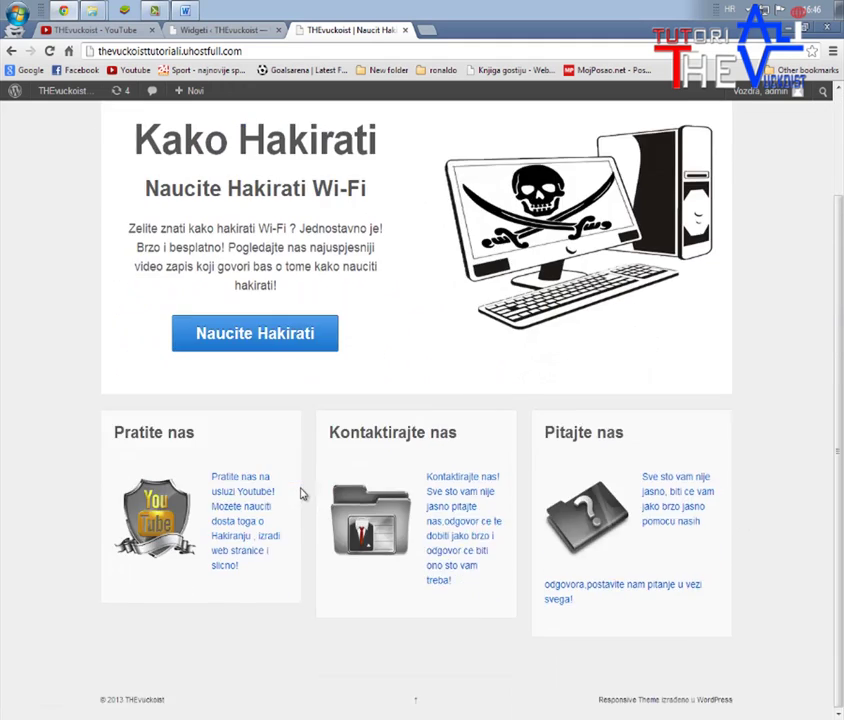
{"action": "scroll", "coordinate": [240, 289], "scroll_direction": "up", "scroll_amount": 3}
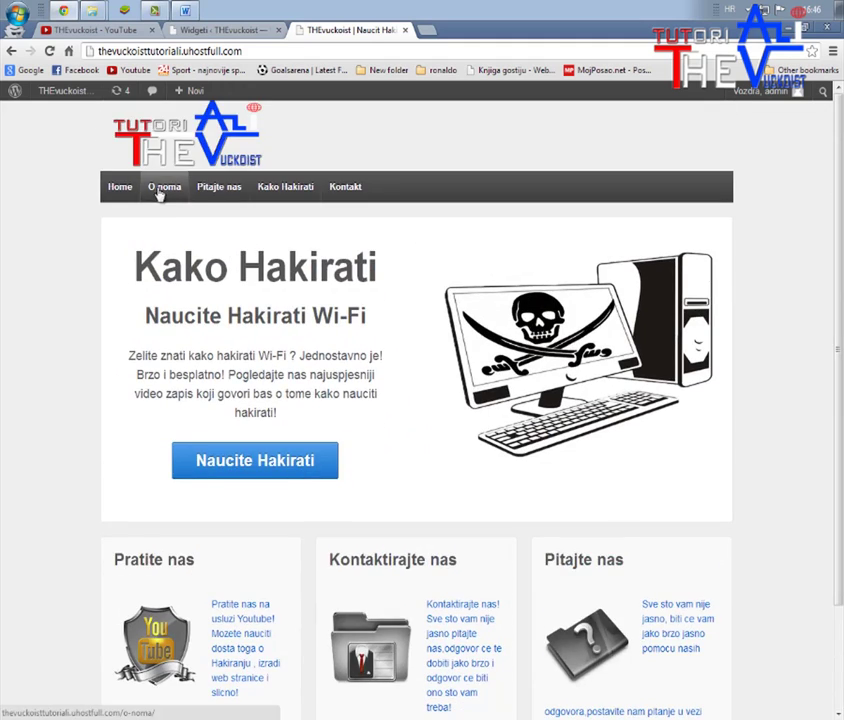
{"action": "scroll", "coordinate": [358, 184], "scroll_direction": "down", "scroll_amount": 1}
{"action": "scroll", "coordinate": [360, 177], "scroll_direction": "up", "scroll_amount": 1}
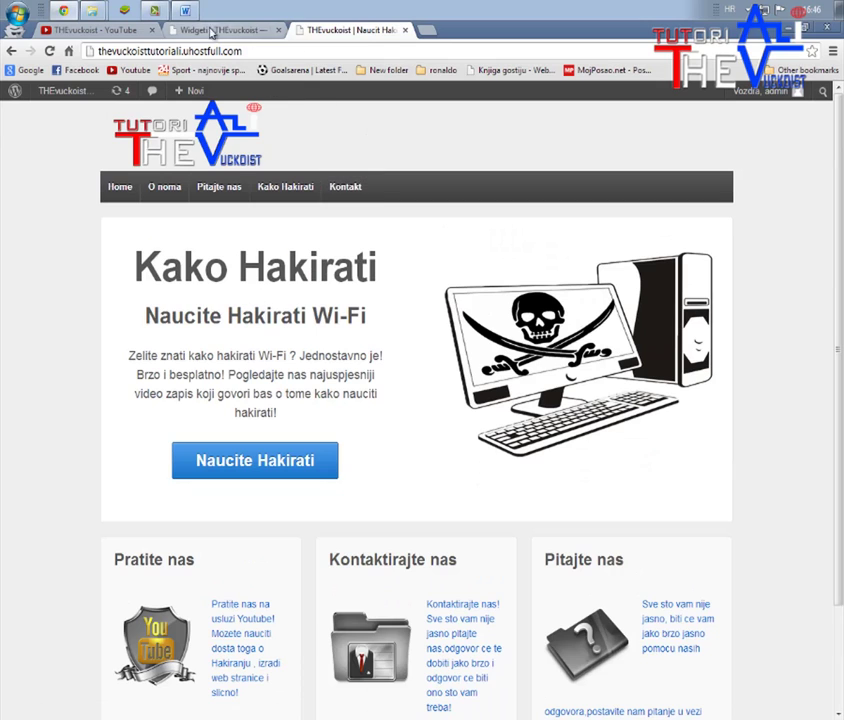
{"action": "left_click", "coordinate": [175, 188]}
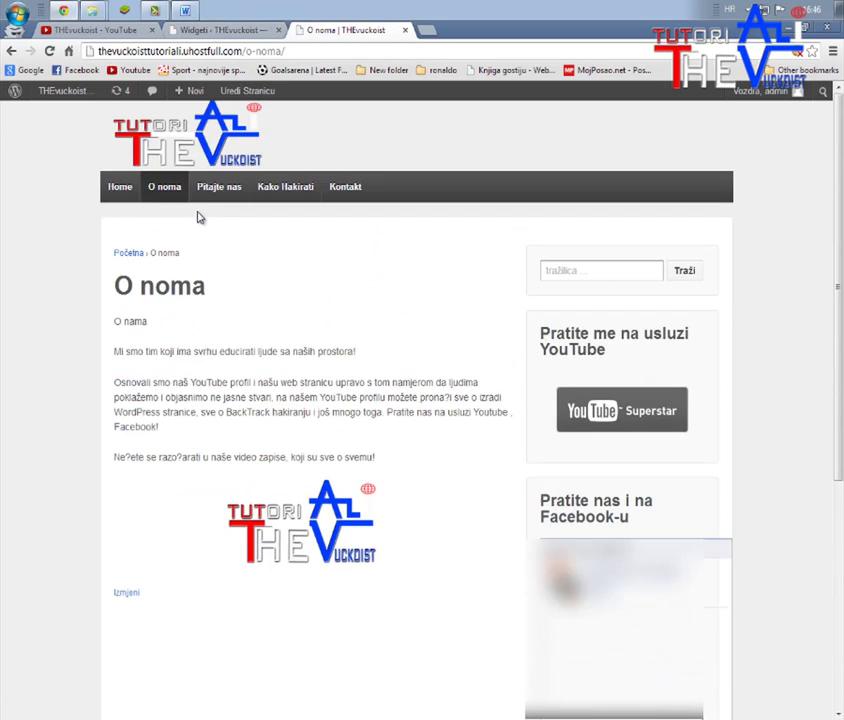
{"action": "left_click", "coordinate": [122, 189]}
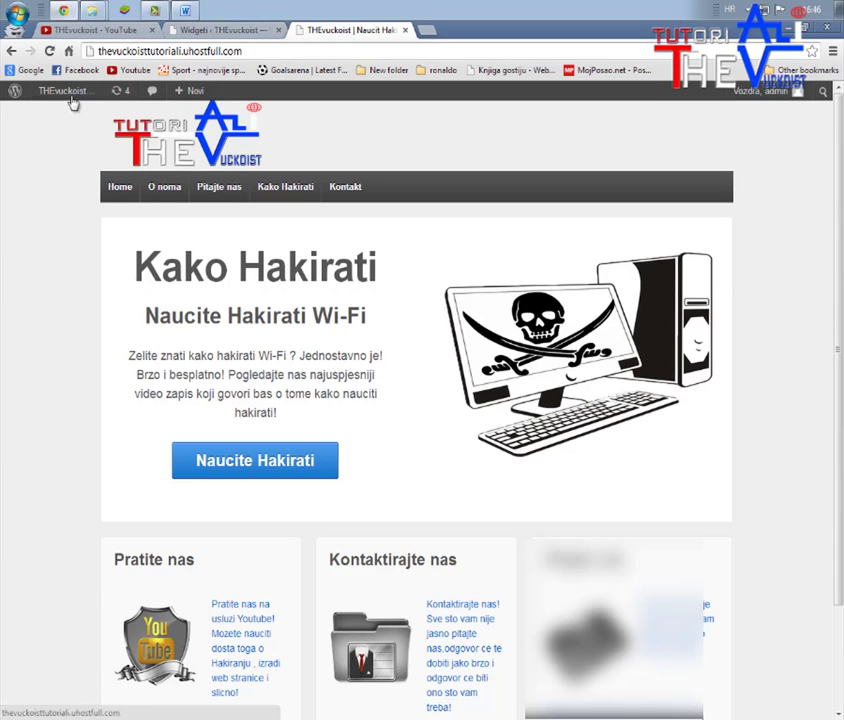
{"action": "mouse_move", "coordinate": [64, 95]}
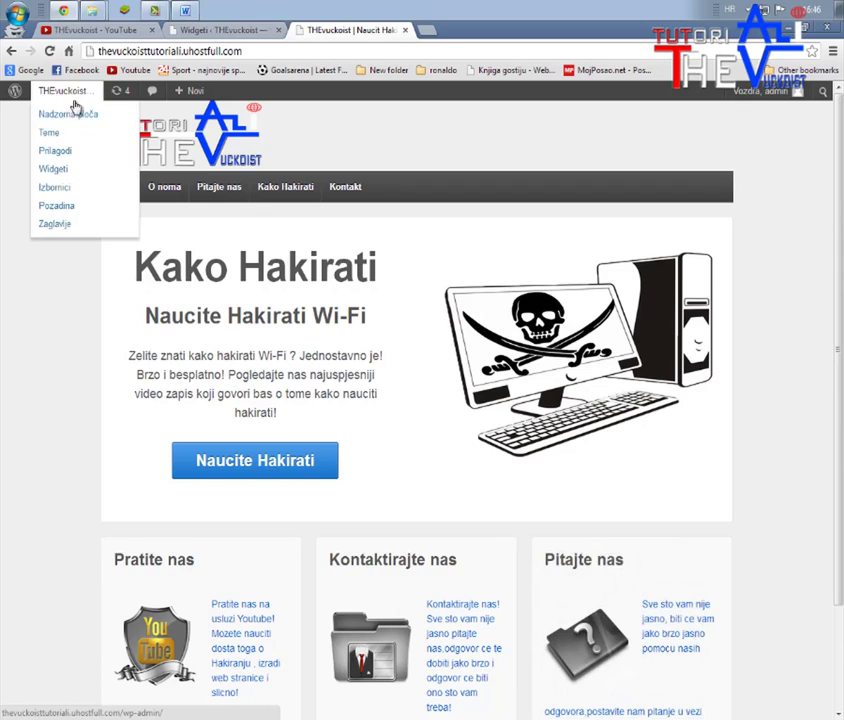
Set permalinks to the default Zadano structure under Postavke > Stalne veze and save.
{"action": "left_click", "coordinate": [53, 117]}
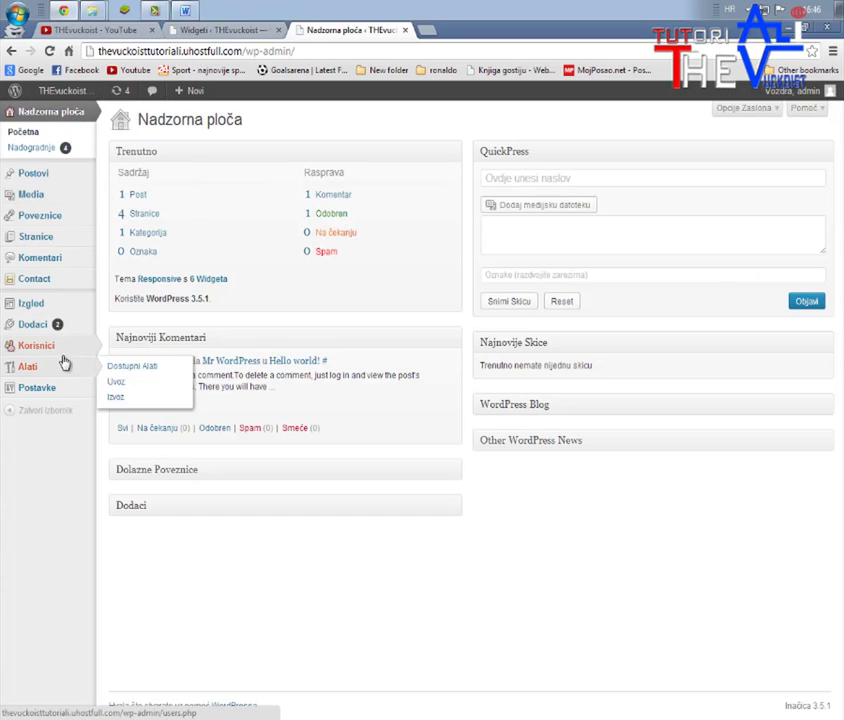
{"action": "mouse_move", "coordinate": [58, 390]}
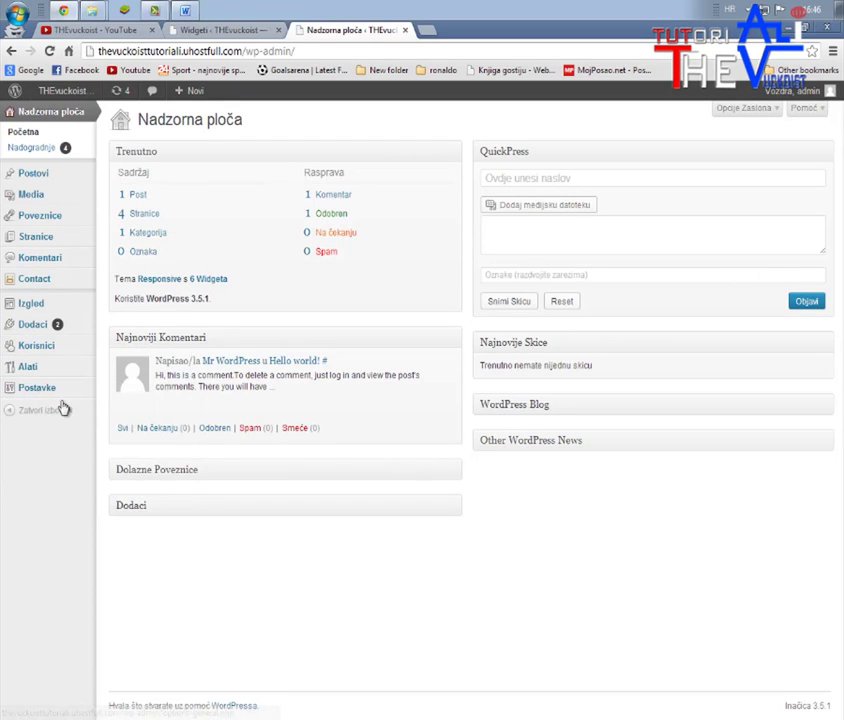
{"action": "left_click", "coordinate": [115, 466]}
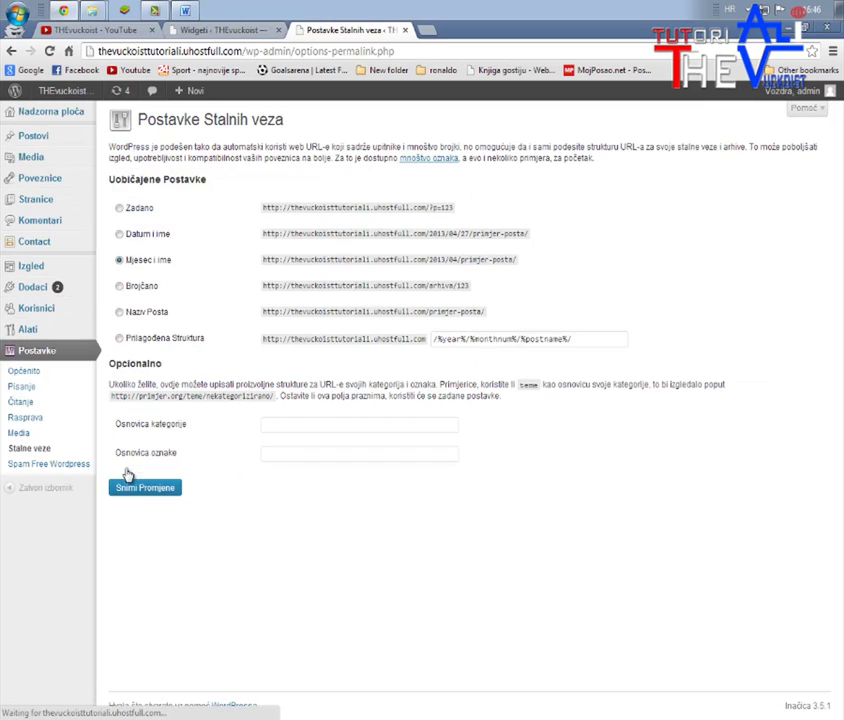
{"action": "left_click", "coordinate": [120, 209]}
{"action": "left_click", "coordinate": [162, 486]}
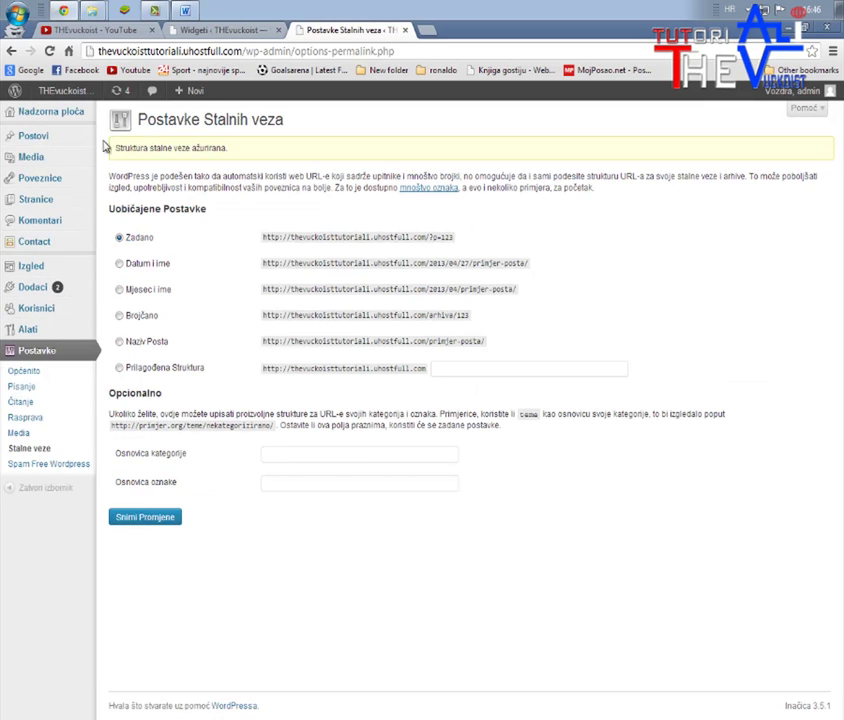
Confirm on the live site that the O noma page's address ends in ?page_id=4.
{"action": "mouse_move", "coordinate": [55, 91]}
{"action": "middle_click", "coordinate": [58, 116]}
{"action": "left_click", "coordinate": [430, 30]}
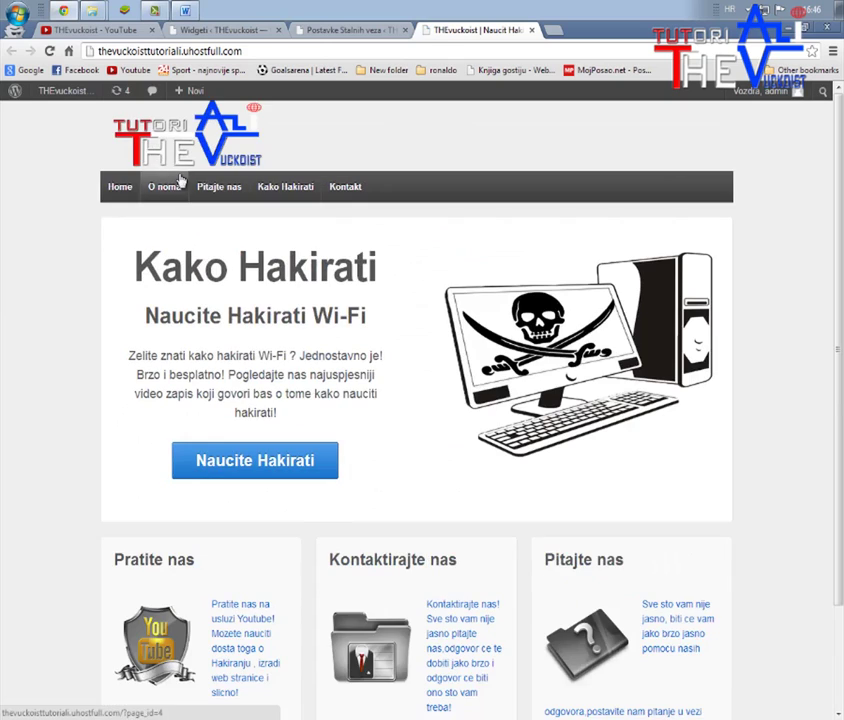
{"action": "left_click", "coordinate": [181, 179]}
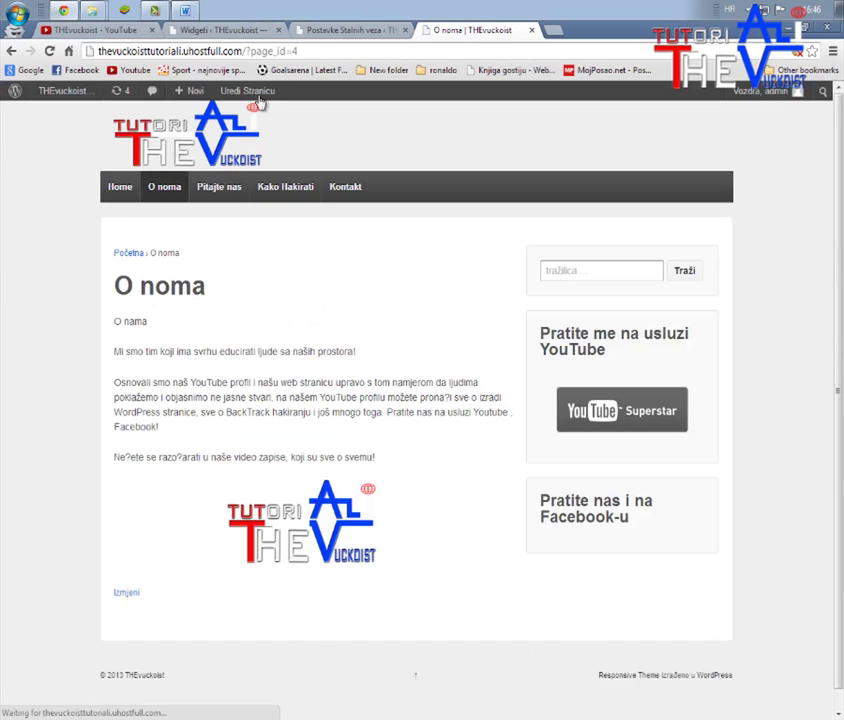
{"action": "left_click_drag", "start_coordinate": [309, 53], "coordinate": [246, 51]}
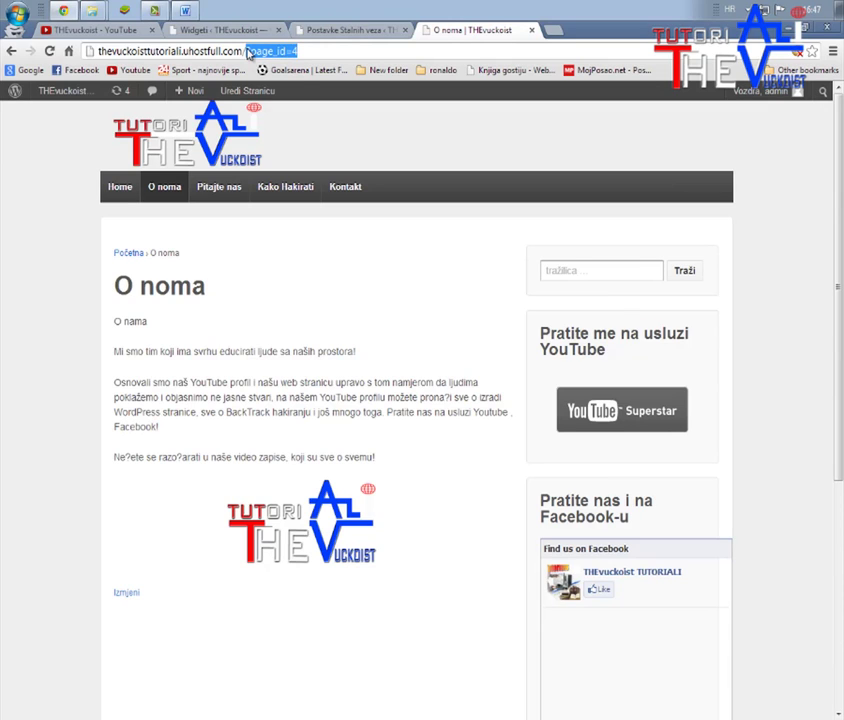
{"action": "left_click", "coordinate": [380, 29]}
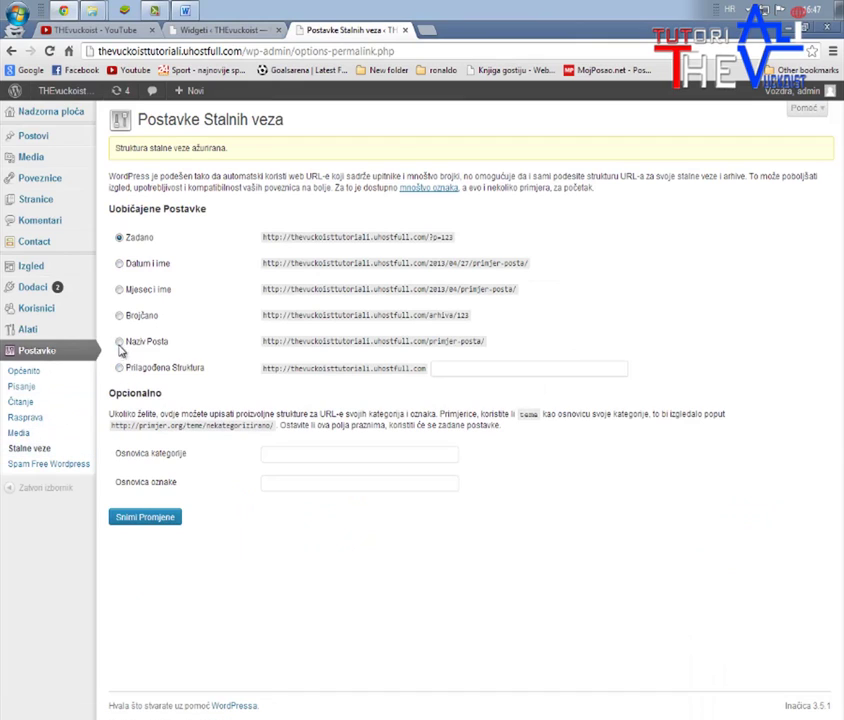
Switch permalinks to the Naziv Posta (post name) structure and save.
{"action": "left_click", "coordinate": [120, 342]}
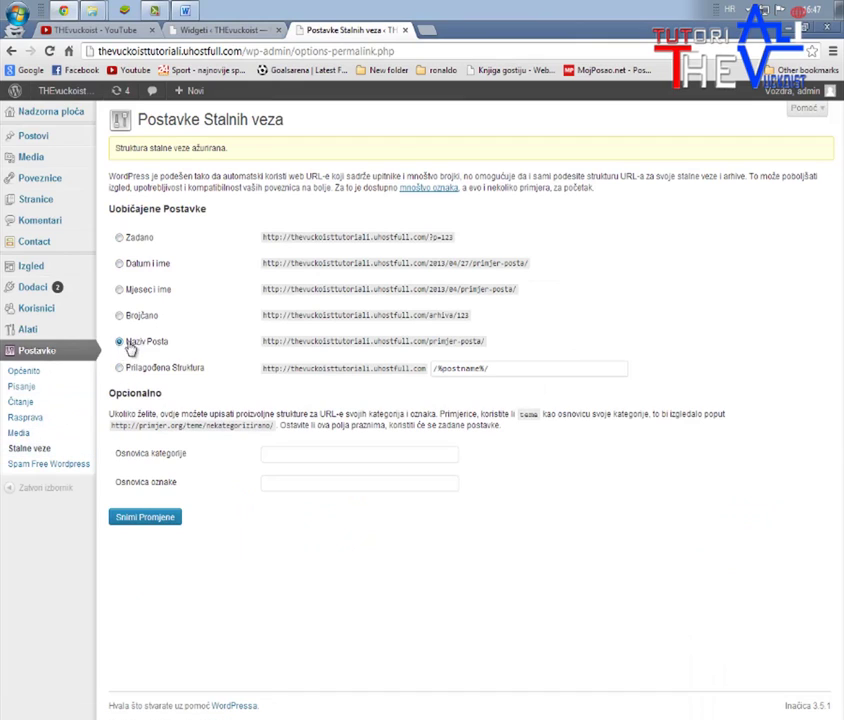
{"action": "left_click", "coordinate": [163, 518]}
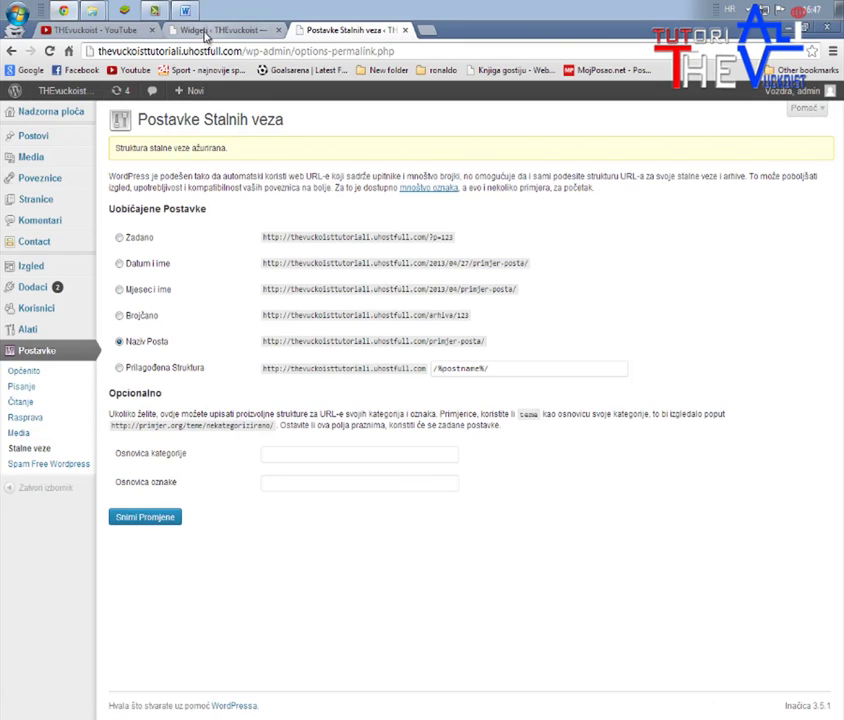
{"action": "left_click", "coordinate": [205, 32]}
{"action": "left_click", "coordinate": [277, 31]}
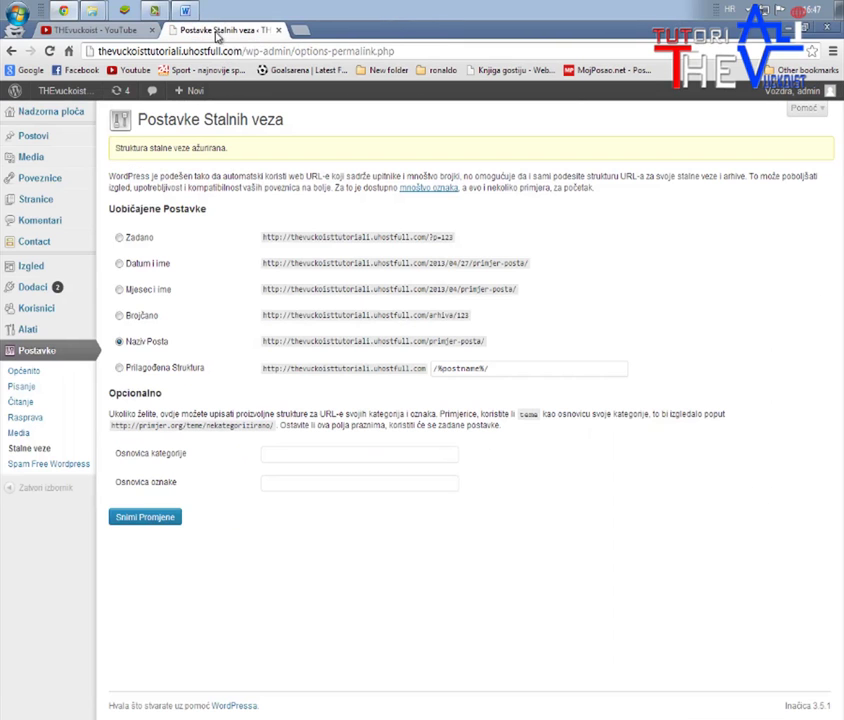
Check on the live site that the O noma page now lives at /o-noma/.
{"action": "left_click", "coordinate": [66, 113]}
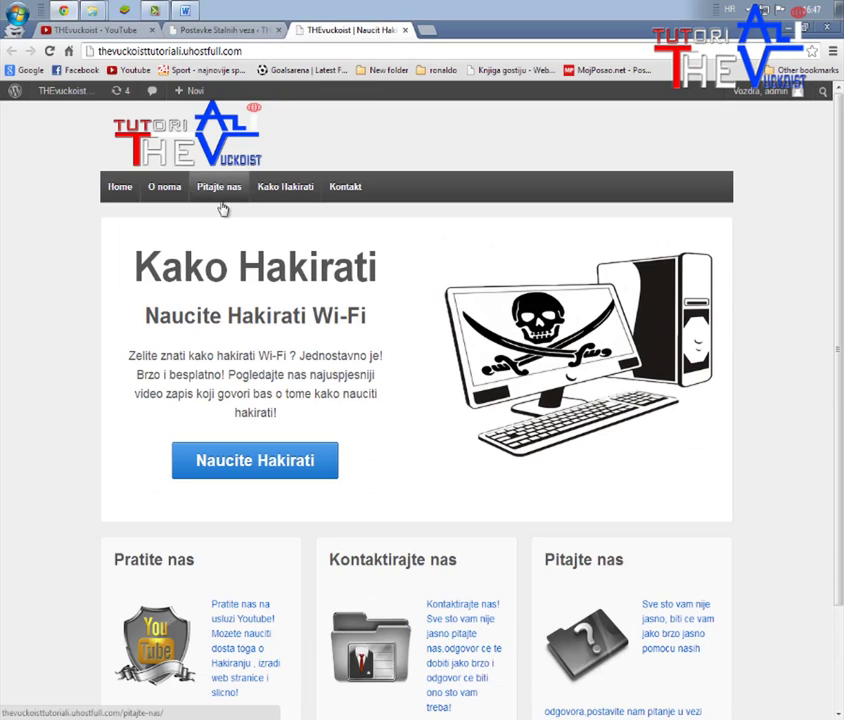
{"action": "left_click", "coordinate": [178, 189]}
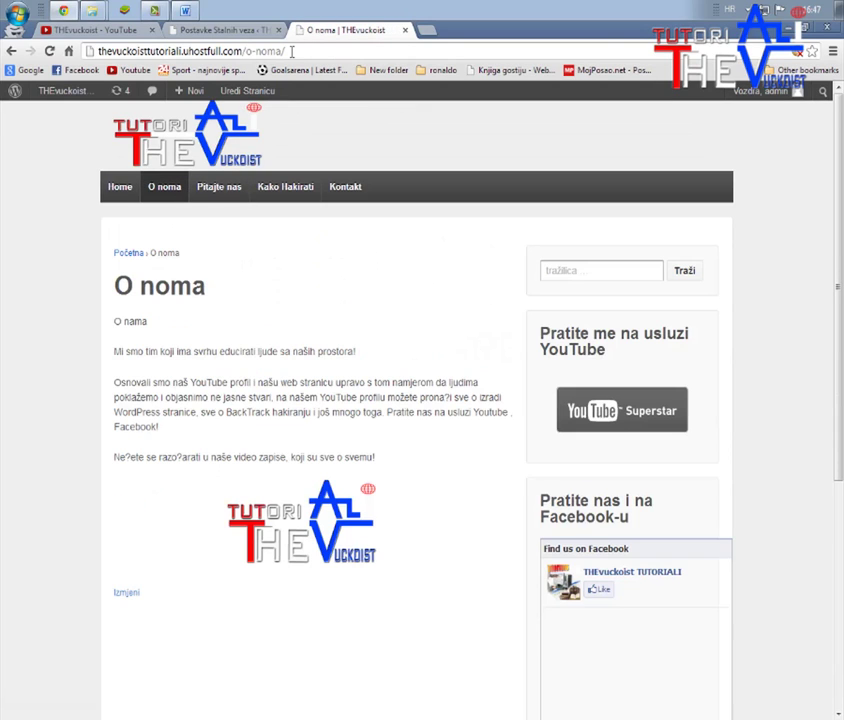
{"action": "left_click", "coordinate": [215, 30]}
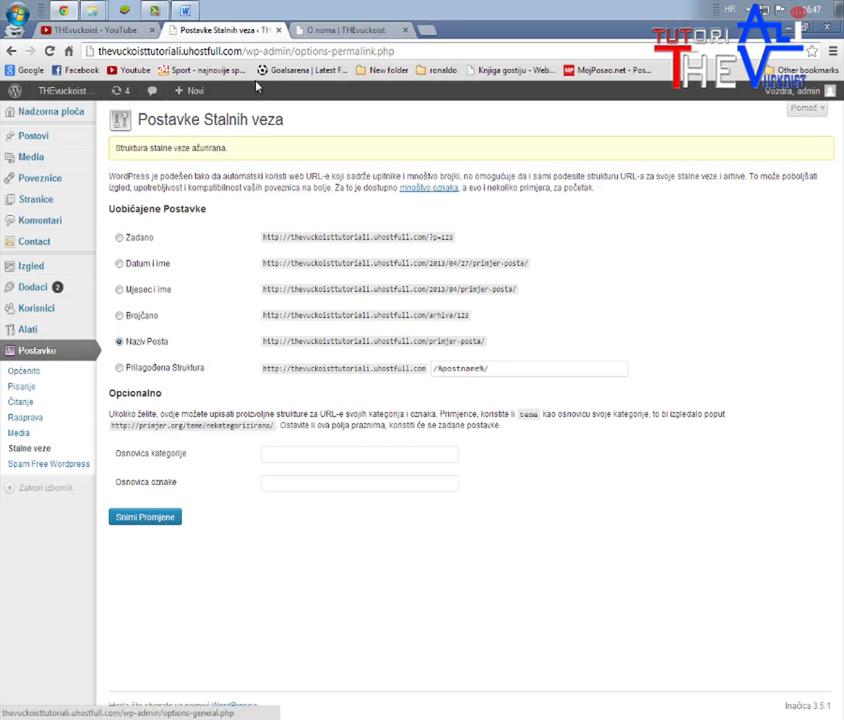
{"action": "left_click", "coordinate": [309, 36]}
{"action": "left_click", "coordinate": [224, 32]}
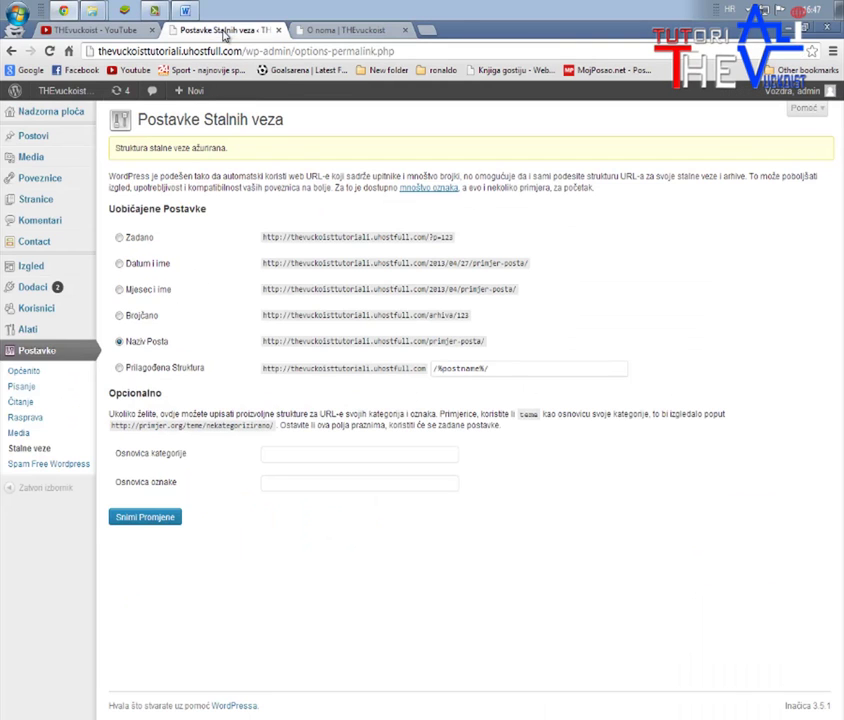
{"action": "left_click", "coordinate": [34, 351]}
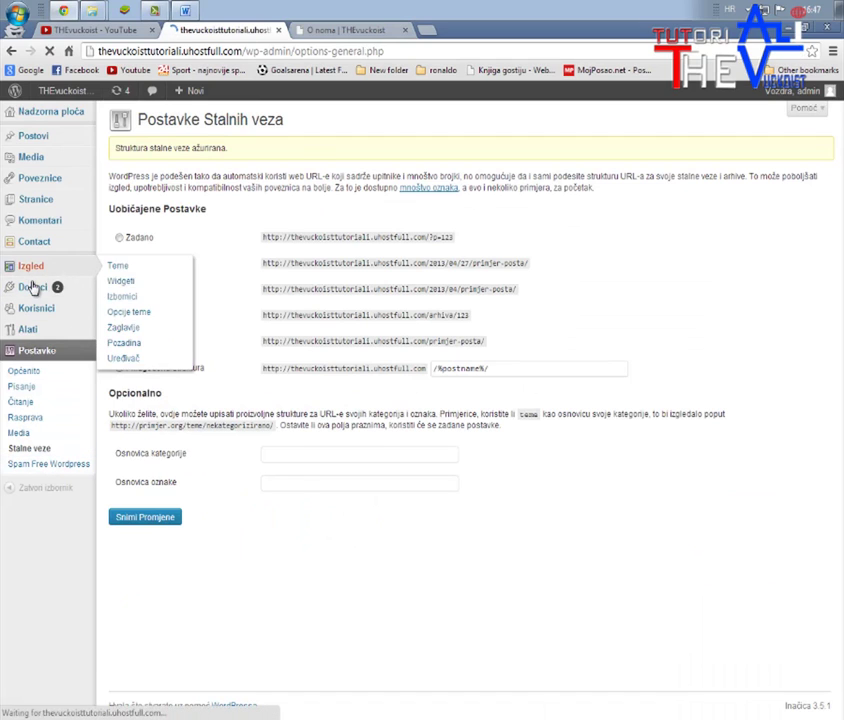
Open the Responsive theme's style.css and back up its full text in Notepad.
{"action": "mouse_move", "coordinate": [30, 276]}
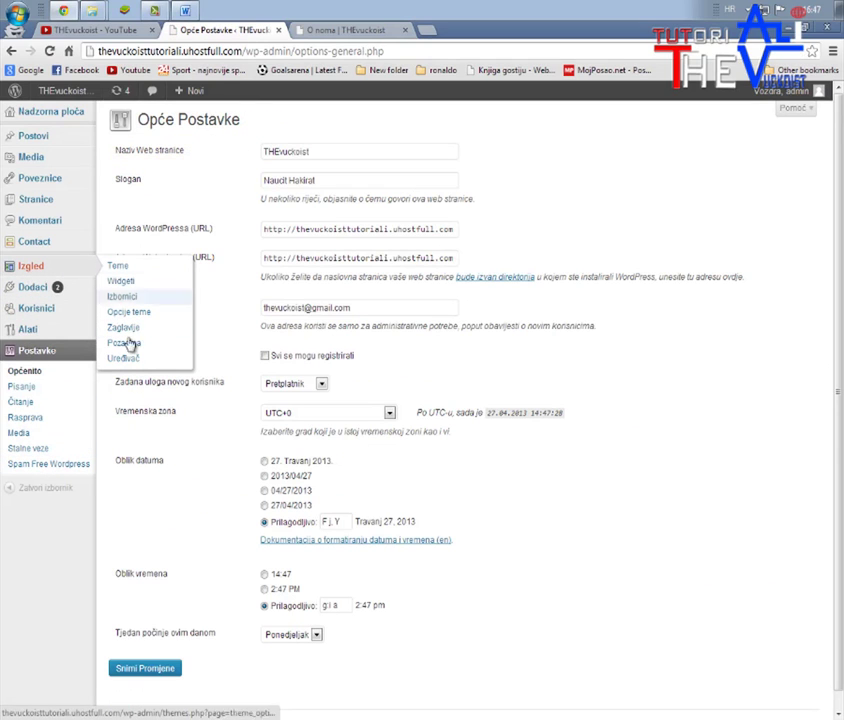
{"action": "left_click", "coordinate": [112, 359]}
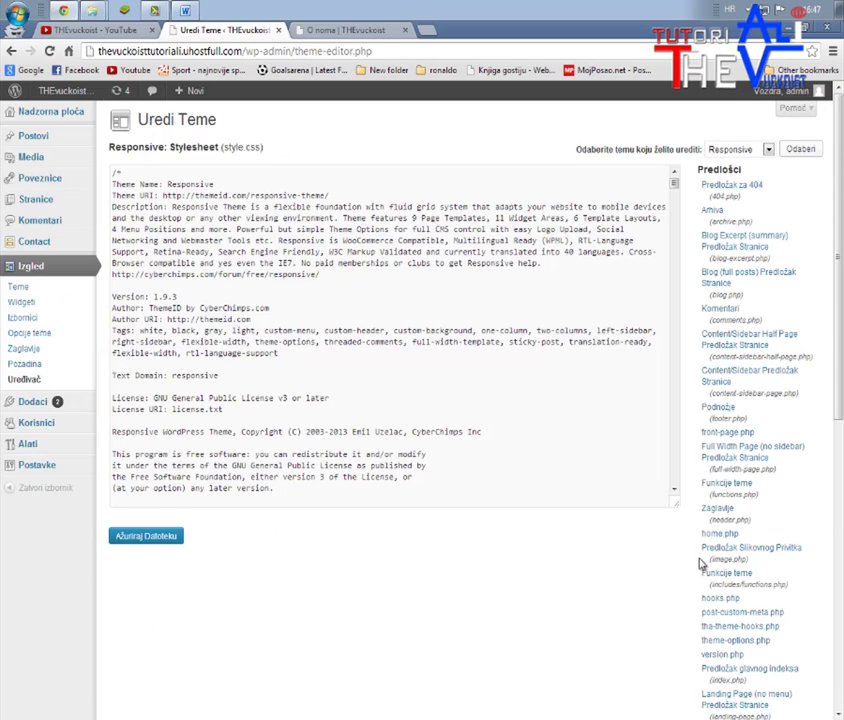
{"action": "scroll", "coordinate": [788, 641], "scroll_direction": "down", "scroll_amount": 10}
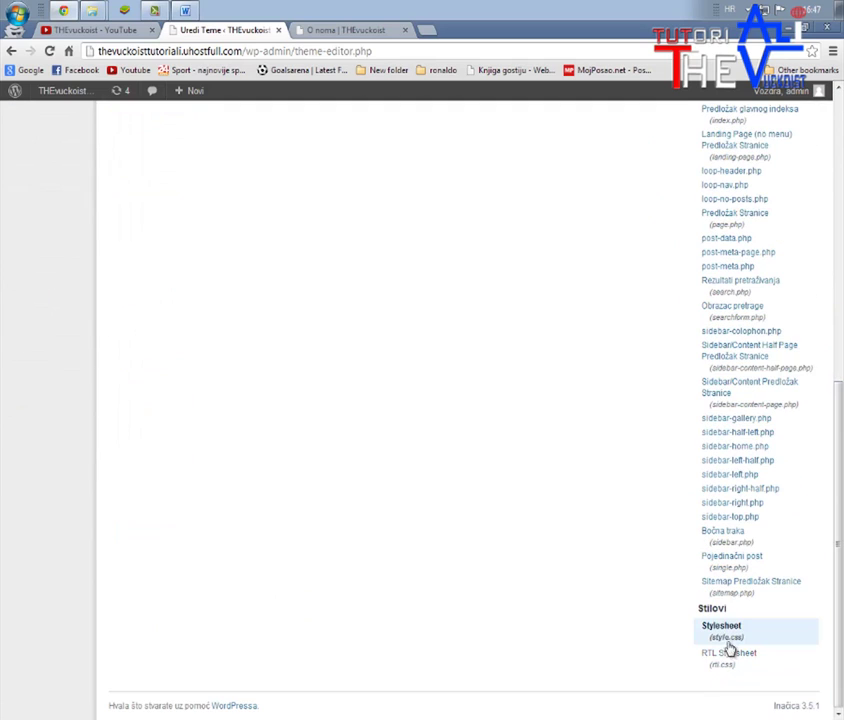
{"action": "left_click", "coordinate": [740, 643]}
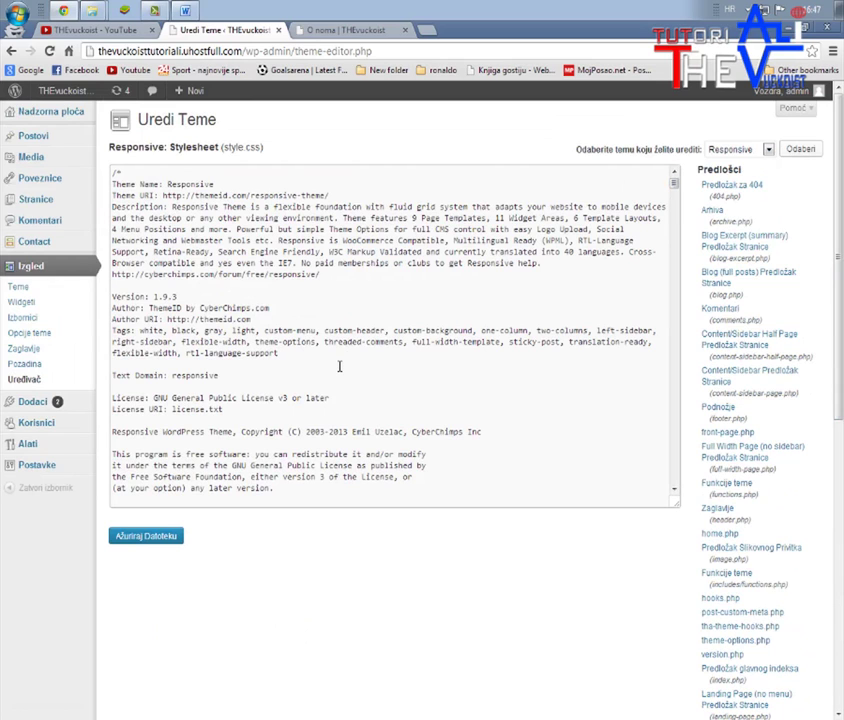
{"action": "key", "text": "ctrl+a"}
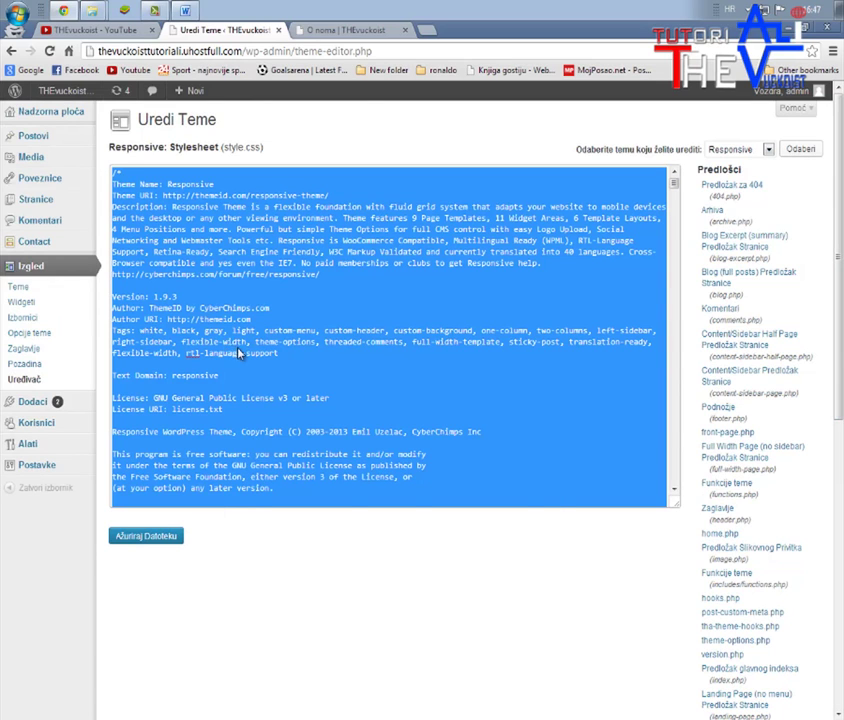
{"action": "right_click", "coordinate": [229, 349]}
{"action": "left_click", "coordinate": [266, 430]}
{"action": "left_click", "coordinate": [18, 14]}
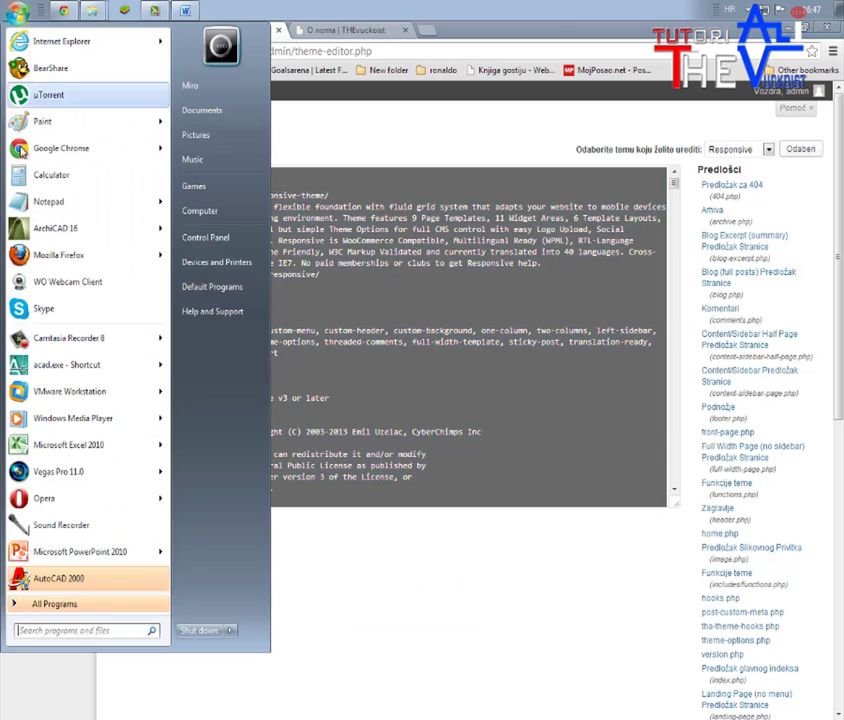
{"action": "left_click", "coordinate": [50, 202]}
{"action": "key", "text": "ctrl+v"}
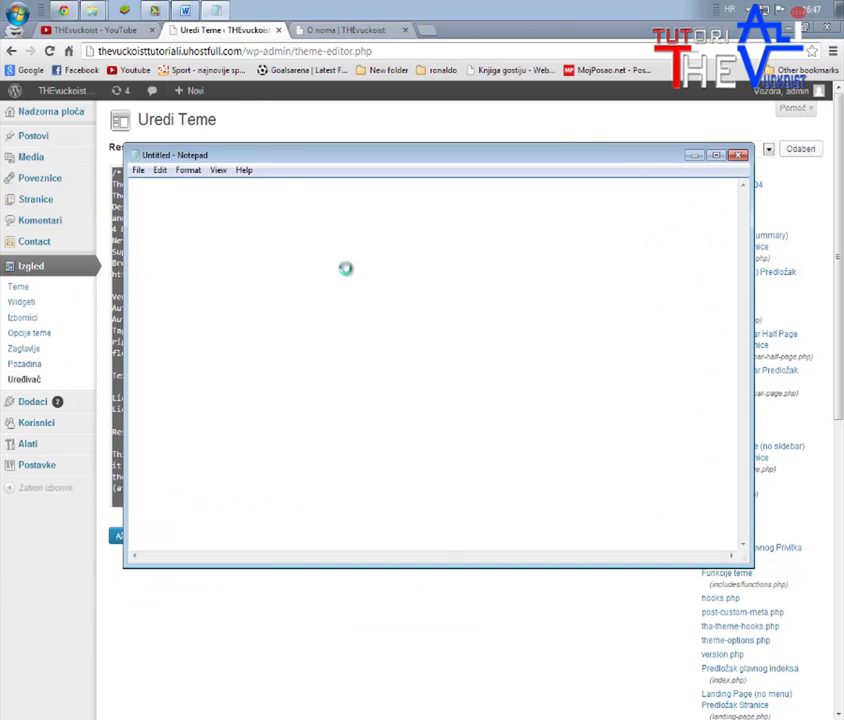
{"action": "left_click", "coordinate": [694, 155]}
Replace 'inherit' with 'verdana' in the reset font rule and update the file.
{"action": "left_click", "coordinate": [643, 180]}
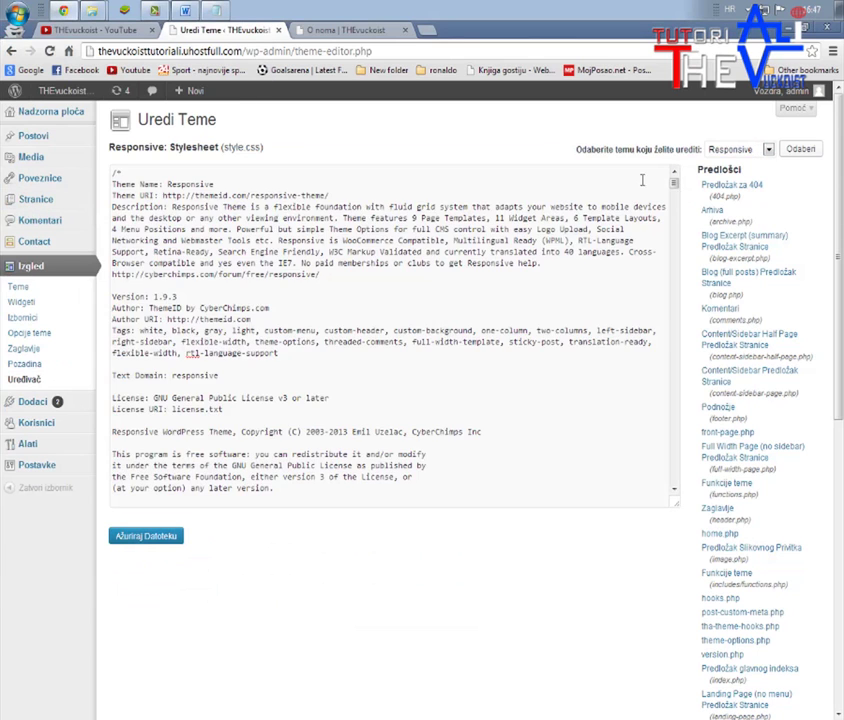
{"action": "left_click_drag", "start_coordinate": [669, 178], "coordinate": [673, 192]}
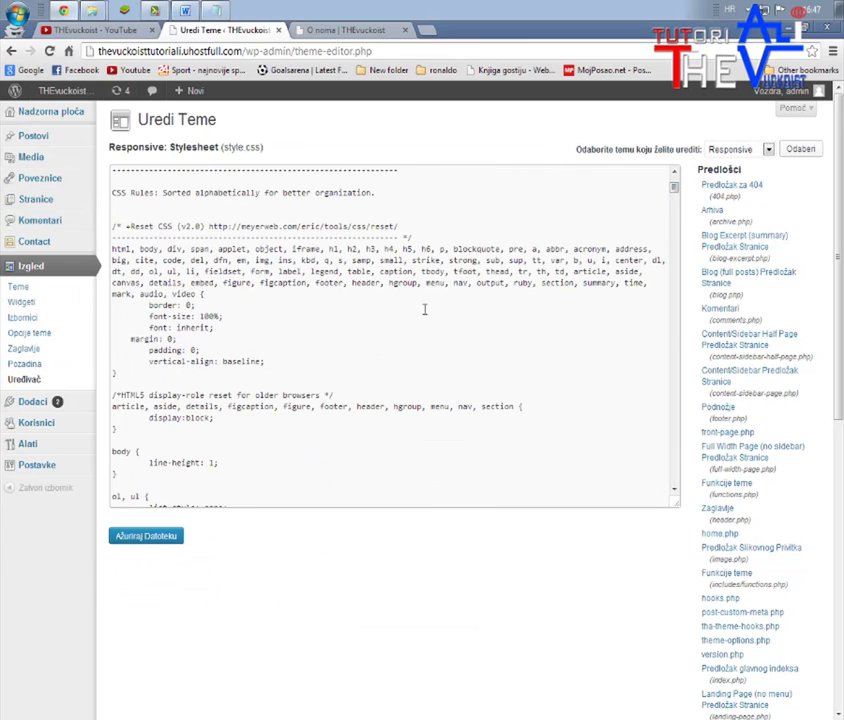
{"action": "left_click_drag", "start_coordinate": [178, 327], "coordinate": [206, 327]}
{"action": "key", "text": "BackSpace"}
{"action": "left_click", "coordinate": [170, 538]}
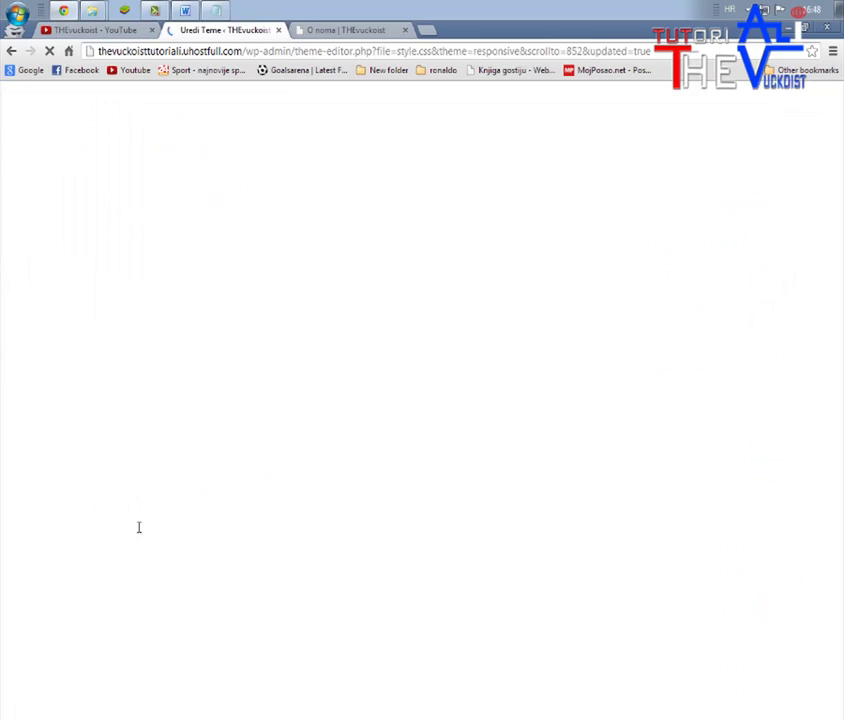
{"action": "mouse_move", "coordinate": [63, 93]}
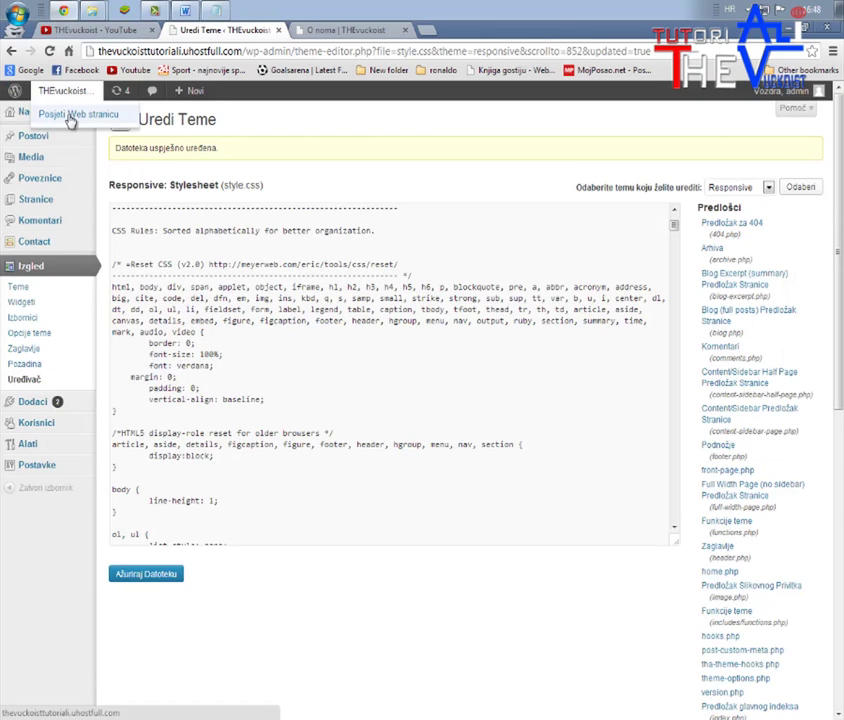
{"action": "middle_click", "coordinate": [45, 113]}
{"action": "left_click", "coordinate": [358, 32]}
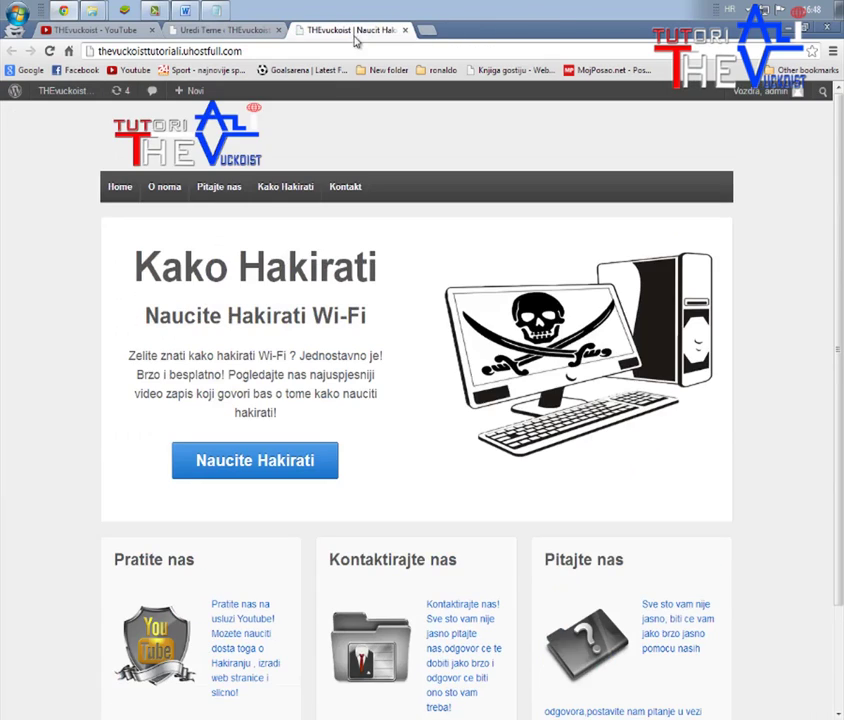
{"action": "scroll", "coordinate": [305, 288], "scroll_direction": "down", "scroll_amount": 2}
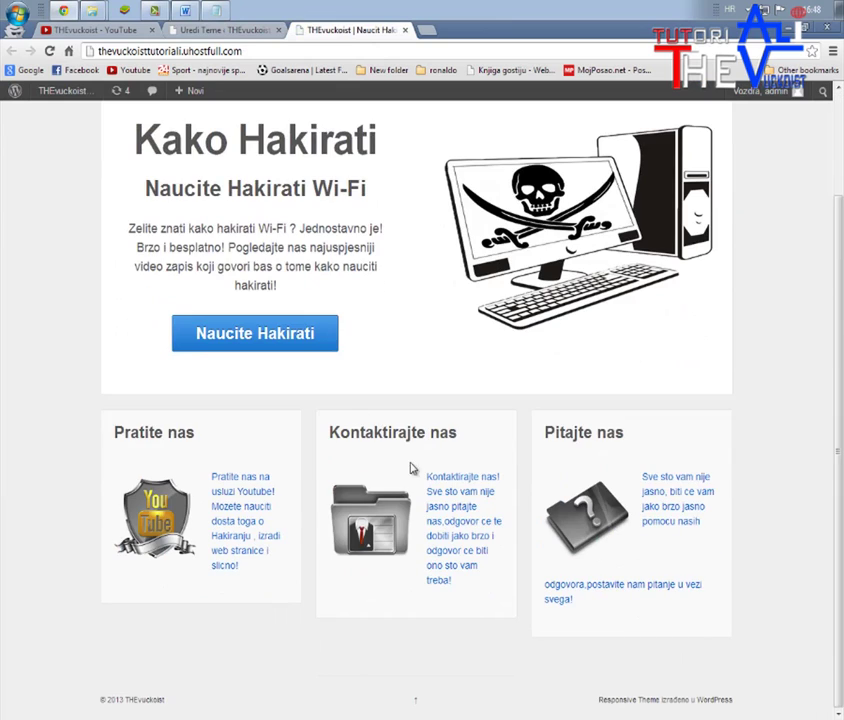
{"action": "scroll", "coordinate": [659, 530], "scroll_direction": "up", "scroll_amount": 2}
{"action": "left_click", "coordinate": [198, 190]}
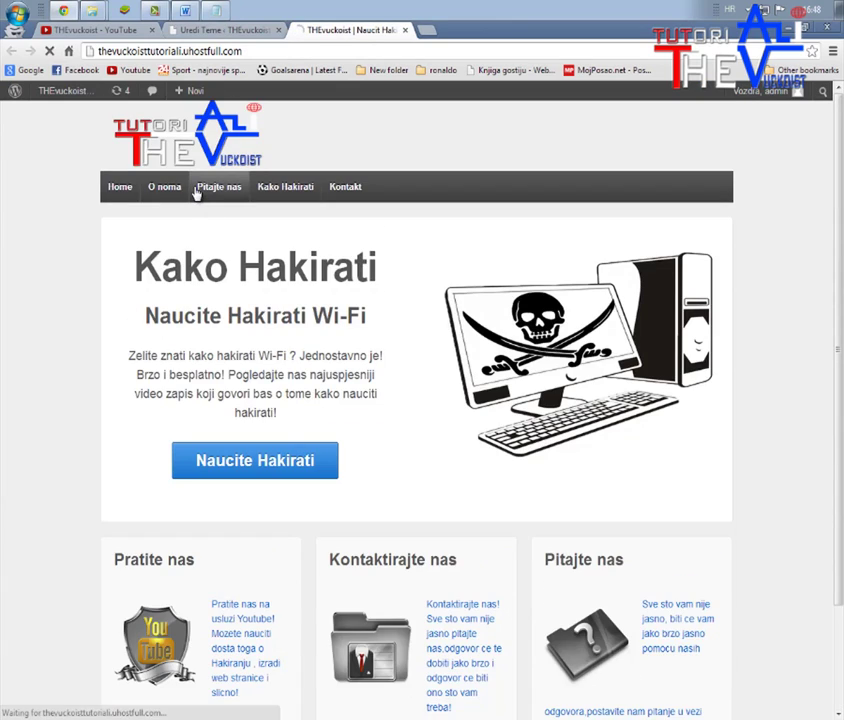
{"action": "scroll", "coordinate": [439, 301], "scroll_direction": "down", "scroll_amount": 4}
{"action": "scroll", "coordinate": [279, 209], "scroll_direction": "up", "scroll_amount": 4}
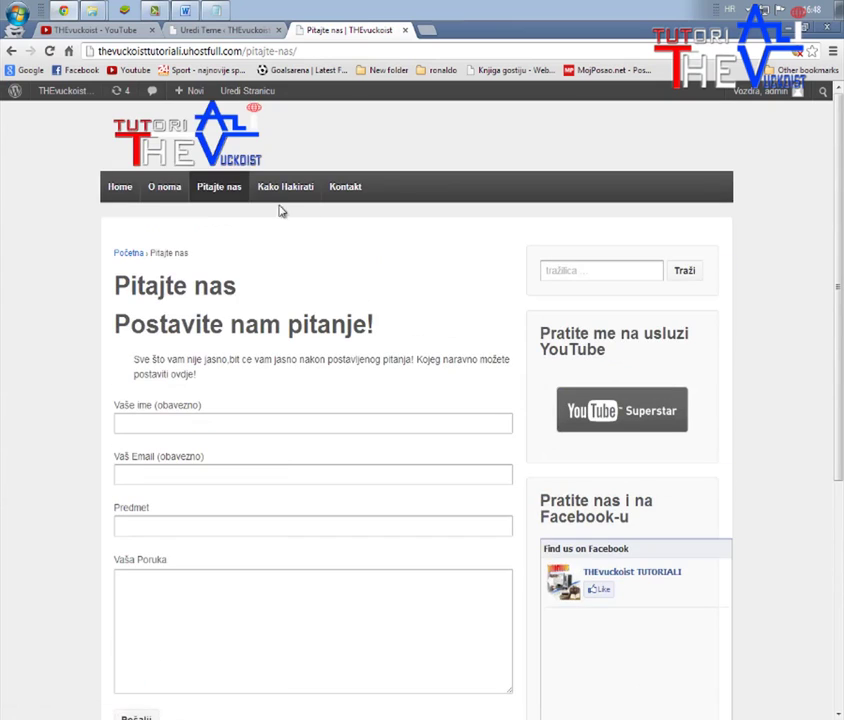
{"action": "left_click", "coordinate": [150, 188]}
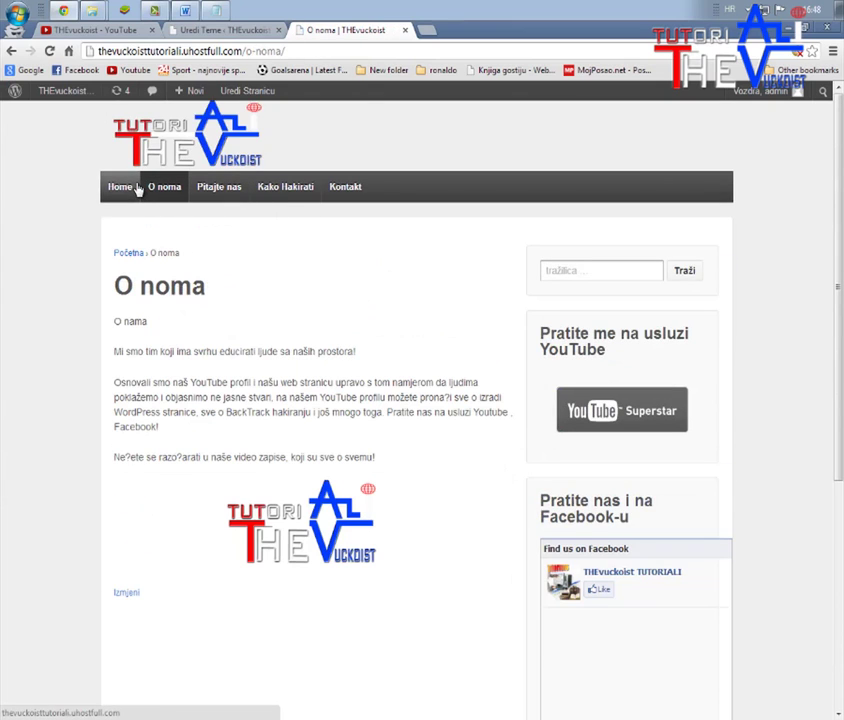
{"action": "left_click", "coordinate": [210, 30]}
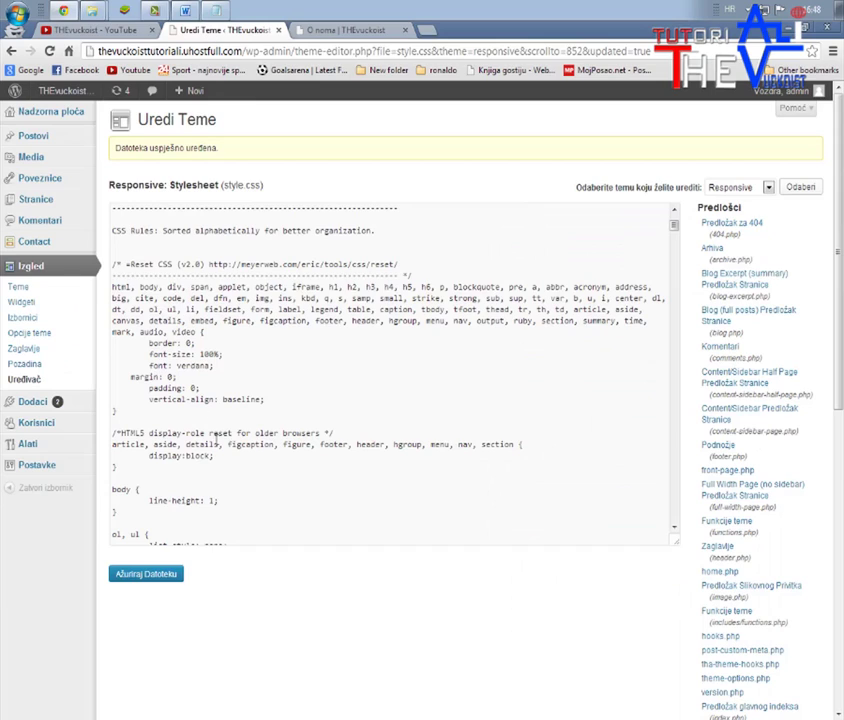
Change the reset rule's font-size from 100% to 130%, save, and reload the O noma page.
{"action": "left_click", "coordinate": [218, 353]}
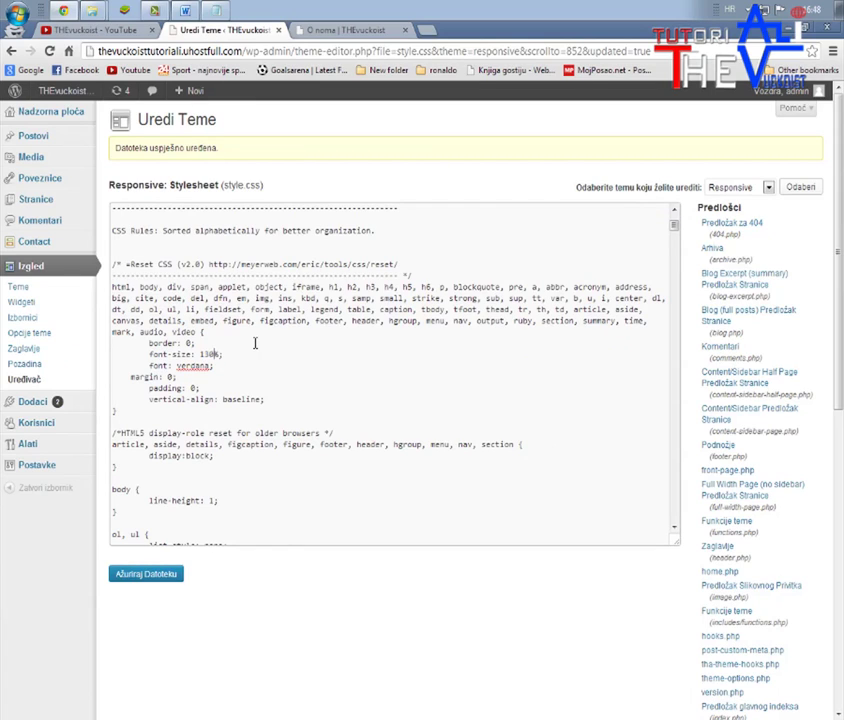
{"action": "left_click", "coordinate": [165, 576]}
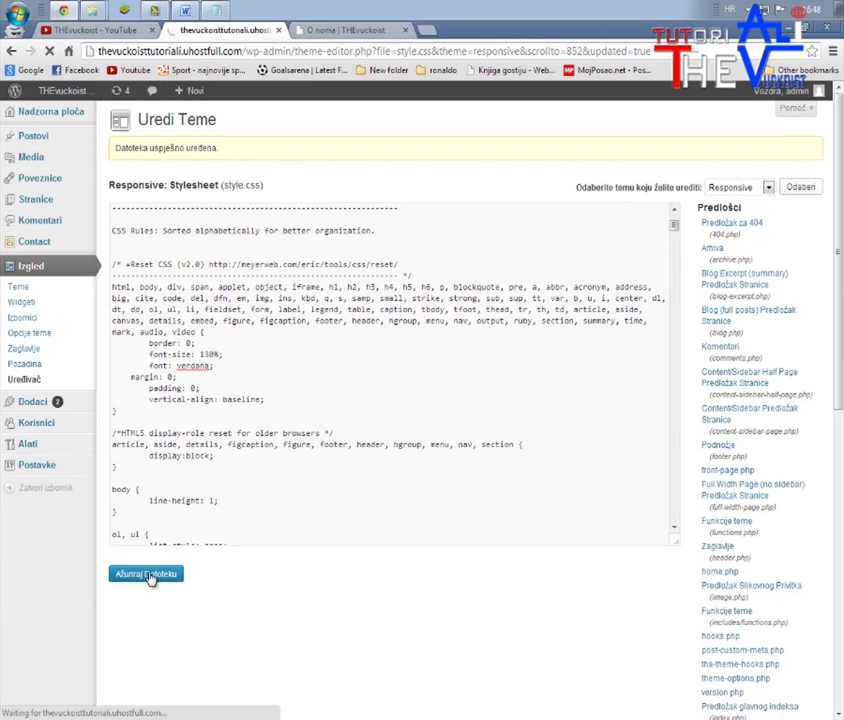
{"action": "key", "text": "ctrl+Tab"}
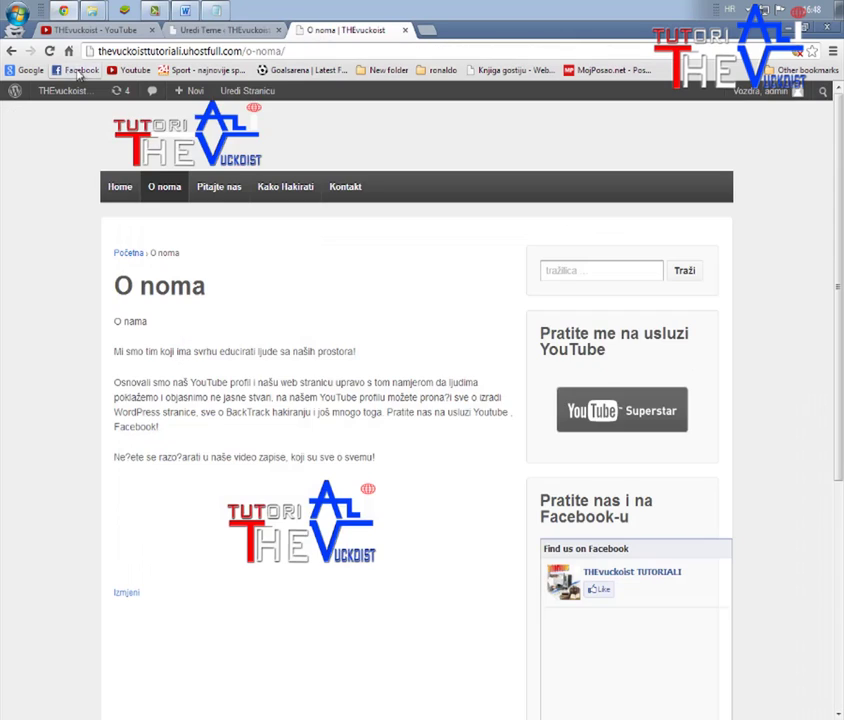
{"action": "left_click", "coordinate": [49, 50]}
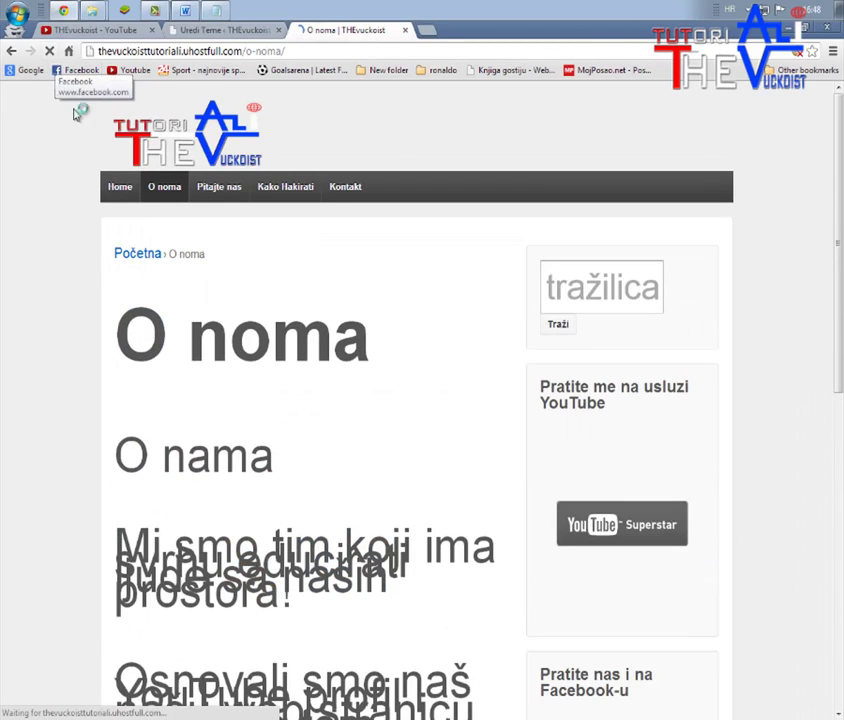
Review the enlarged text on the O noma and home pages, then return to the reset rule.
{"action": "scroll", "coordinate": [79, 109], "scroll_direction": "down", "scroll_amount": 5}
{"action": "scroll", "coordinate": [189, 325], "scroll_direction": "up", "scroll_amount": 5}
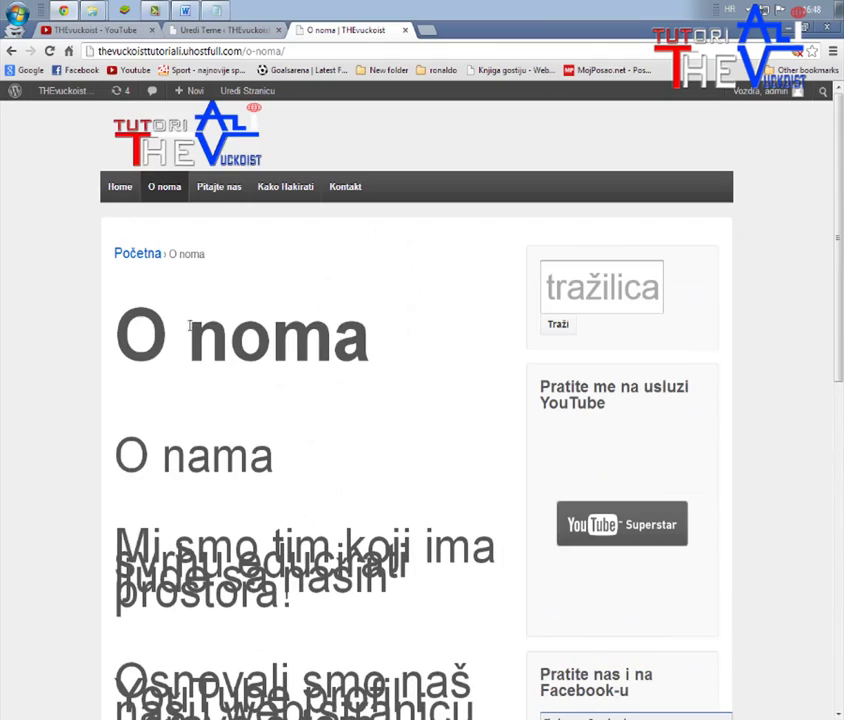
{"action": "left_click", "coordinate": [118, 188]}
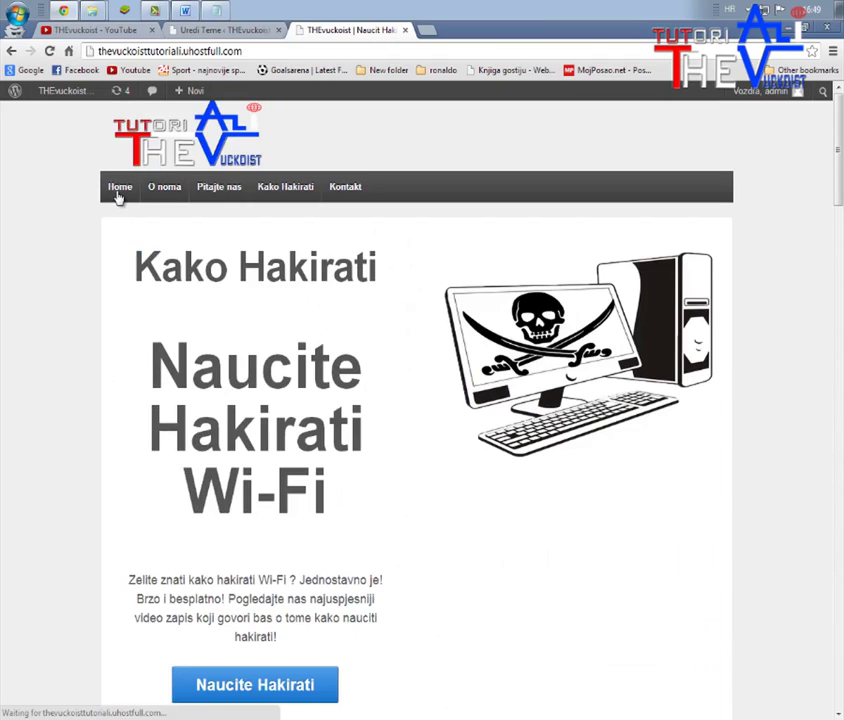
{"action": "scroll", "coordinate": [283, 324], "scroll_direction": "down", "scroll_amount": 5}
{"action": "scroll", "coordinate": [285, 330], "scroll_direction": "up", "scroll_amount": 3}
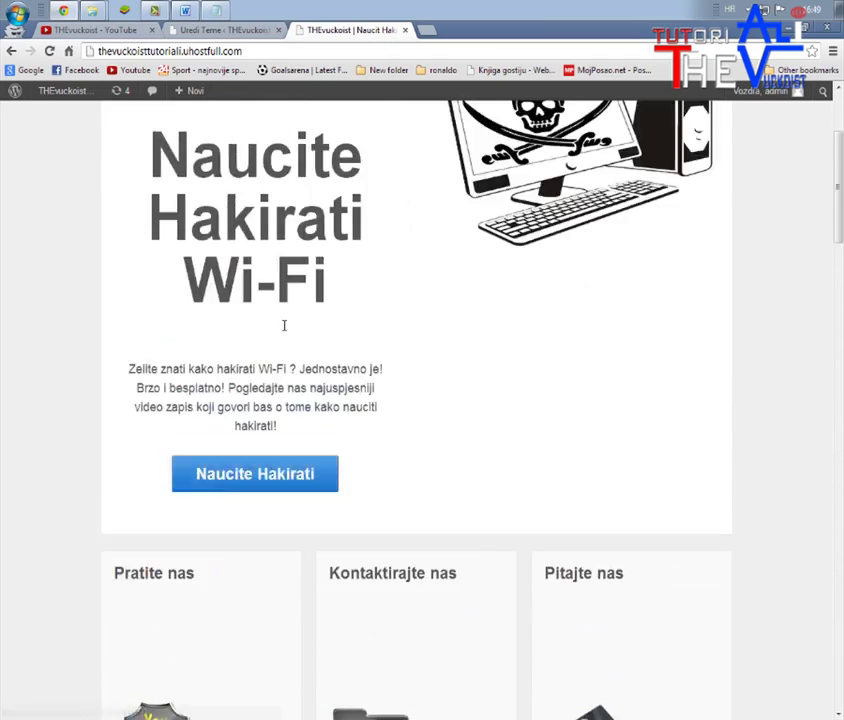
{"action": "scroll", "coordinate": [285, 328], "scroll_direction": "down", "scroll_amount": 5}
{"action": "scroll", "coordinate": [284, 331], "scroll_direction": "down", "scroll_amount": 3}
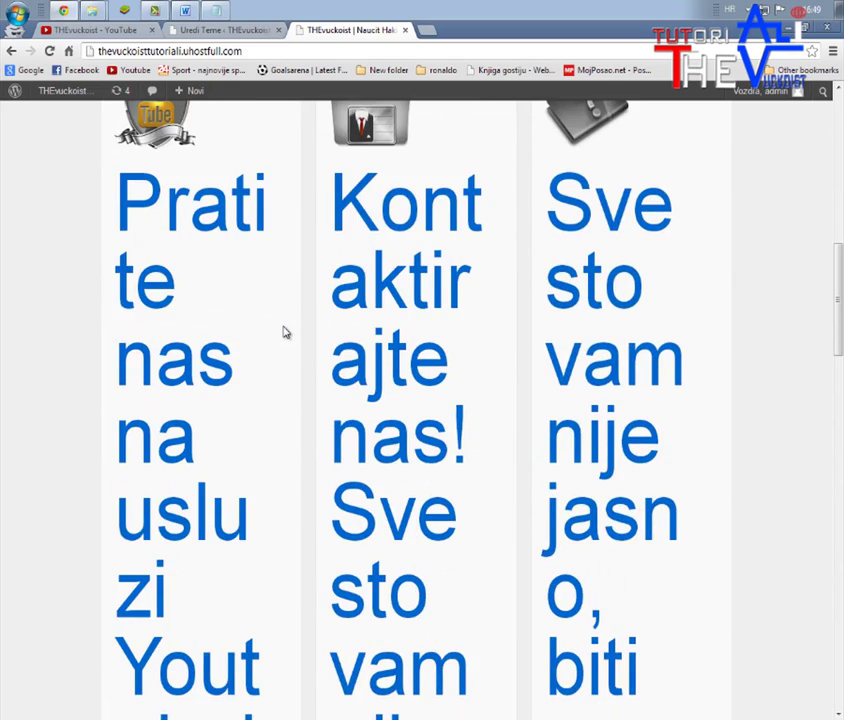
{"action": "scroll", "coordinate": [279, 320], "scroll_direction": "up", "scroll_amount": 2}
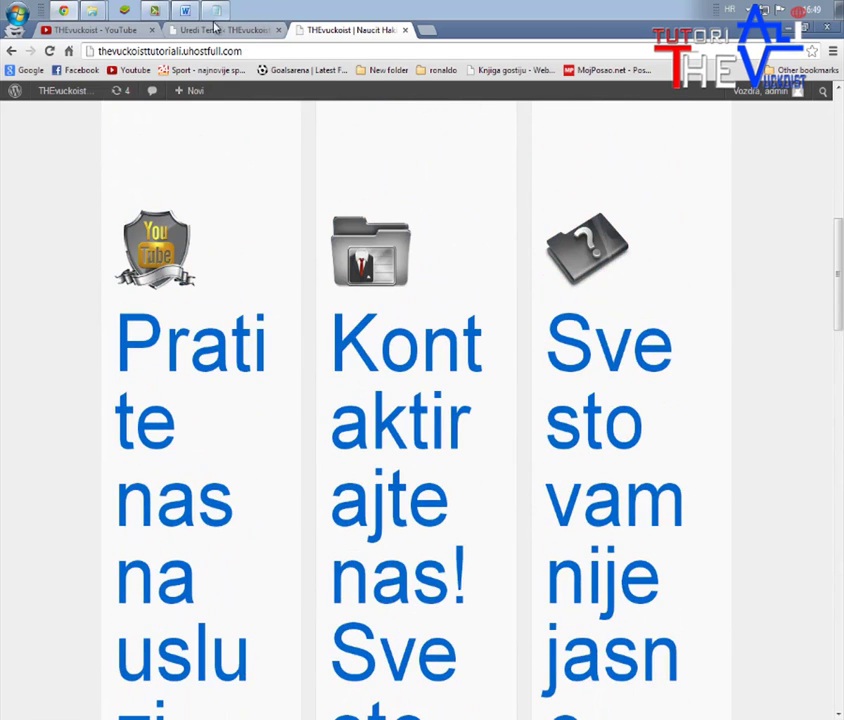
{"action": "left_click", "coordinate": [211, 30]}
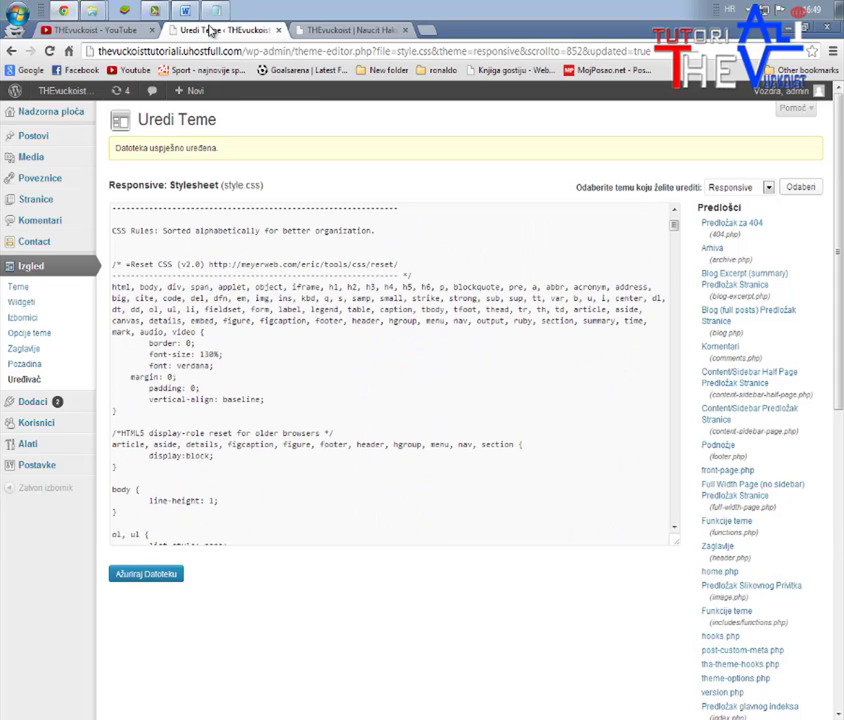
{"action": "left_click", "coordinate": [210, 345]}
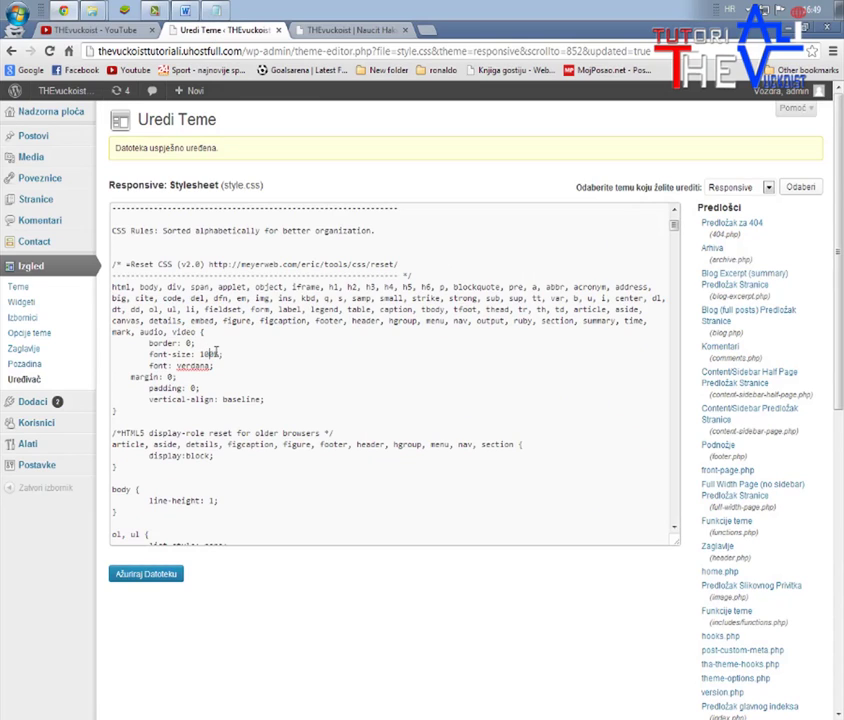
Save the stylesheet with font-size back at 100% and reload the live site.
{"action": "left_click", "coordinate": [160, 574]}
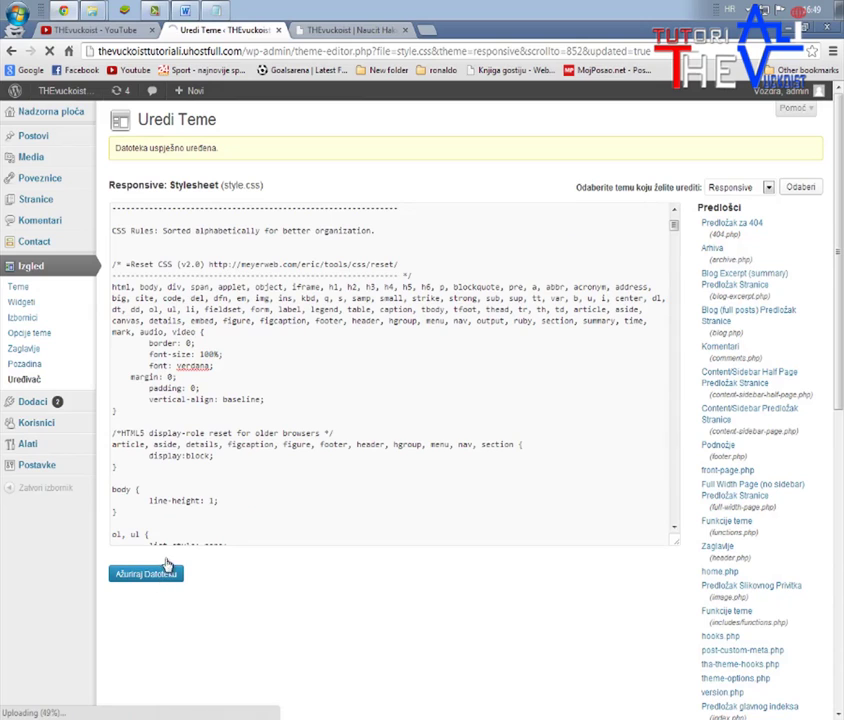
{"action": "left_click", "coordinate": [330, 30]}
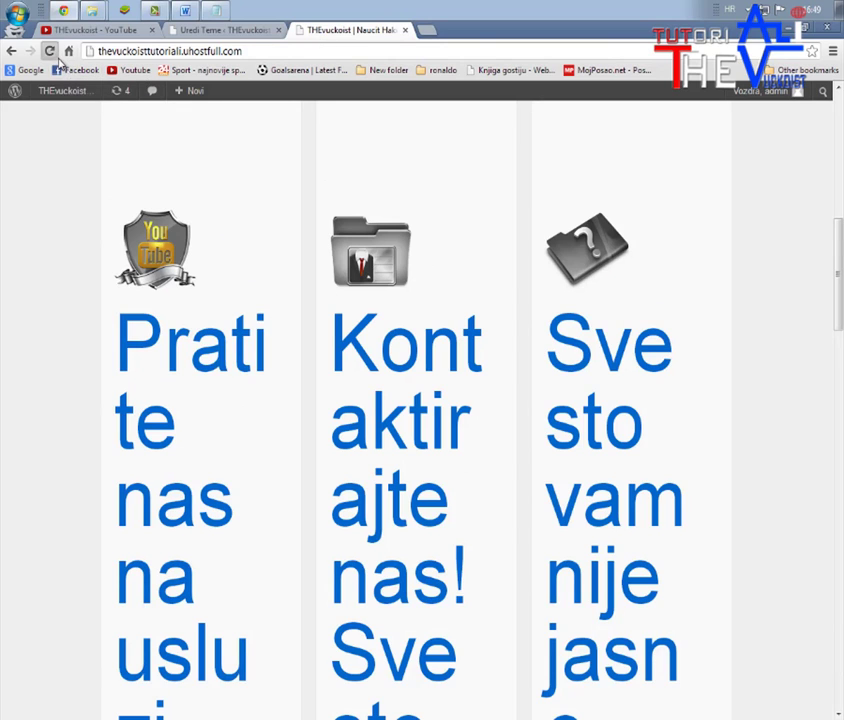
{"action": "key", "text": "F5"}
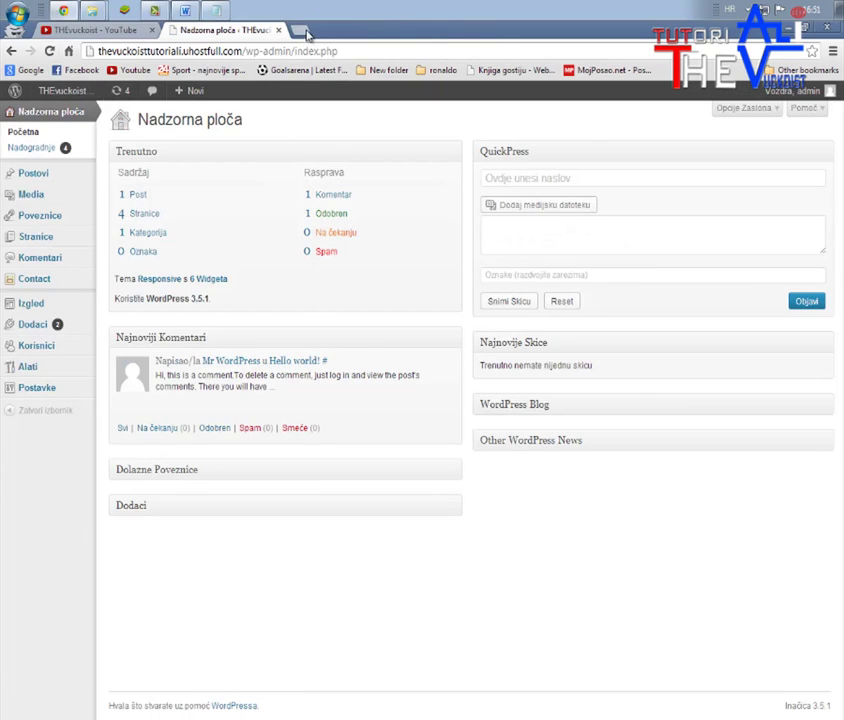
Review the Responsive theme options' Elementi teme and Zadani izgled sections, then go to Pozadina.
{"action": "mouse_move", "coordinate": [47, 312]}
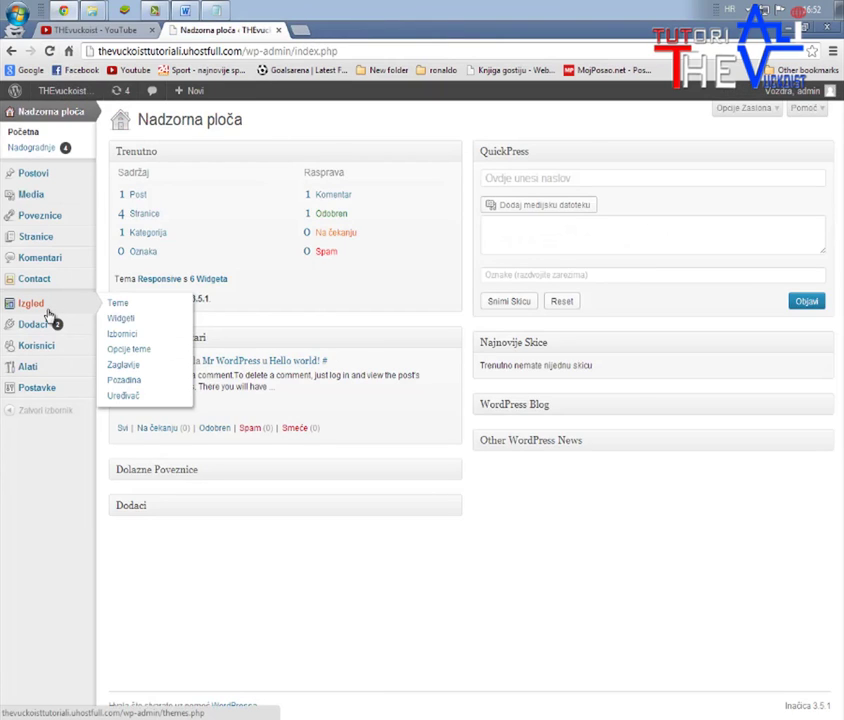
{"action": "left_click", "coordinate": [122, 349]}
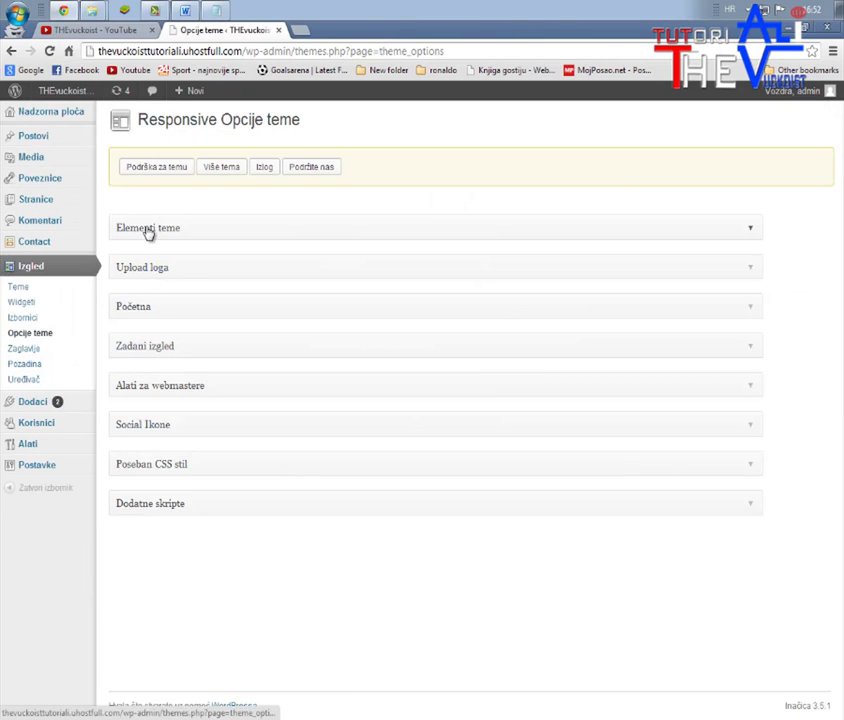
{"action": "left_click", "coordinate": [147, 231]}
{"action": "left_click", "coordinate": [147, 229]}
{"action": "left_click", "coordinate": [162, 345]}
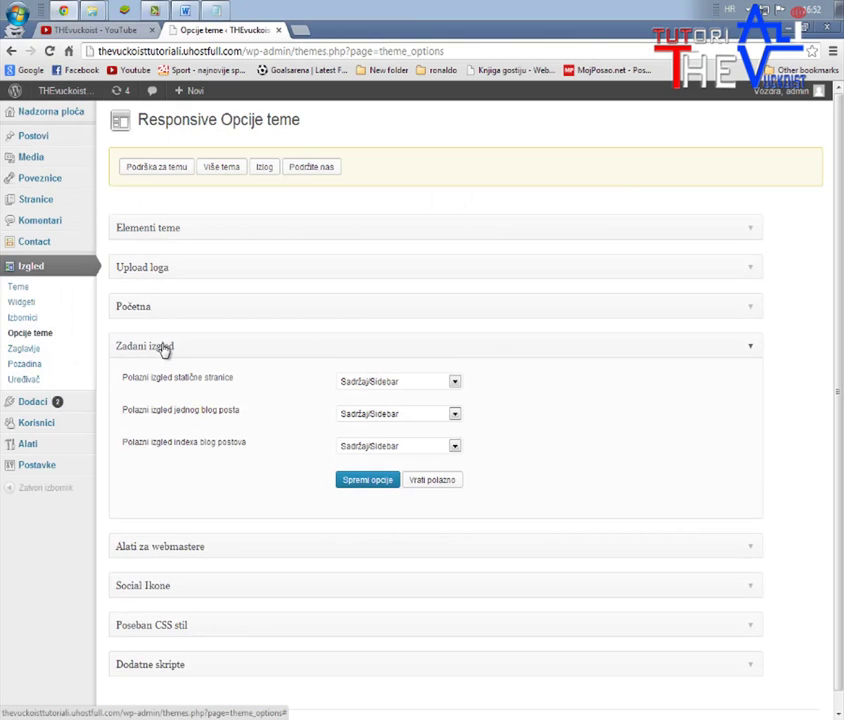
{"action": "left_click", "coordinate": [164, 349]}
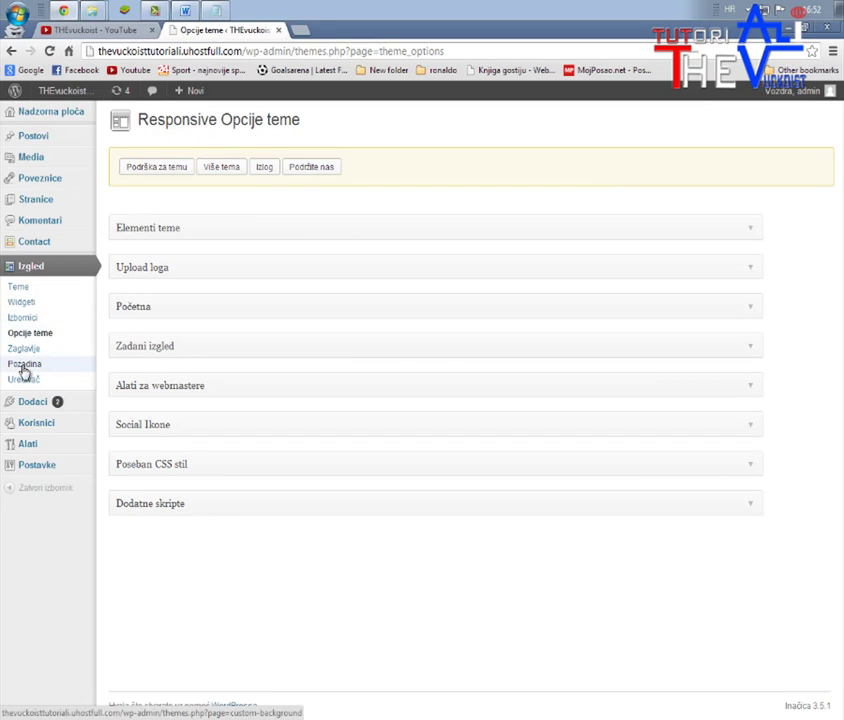
{"action": "left_click", "coordinate": [23, 366]}
Save red as the background colour and view the live site in a new tab.
{"action": "left_click", "coordinate": [304, 389]}
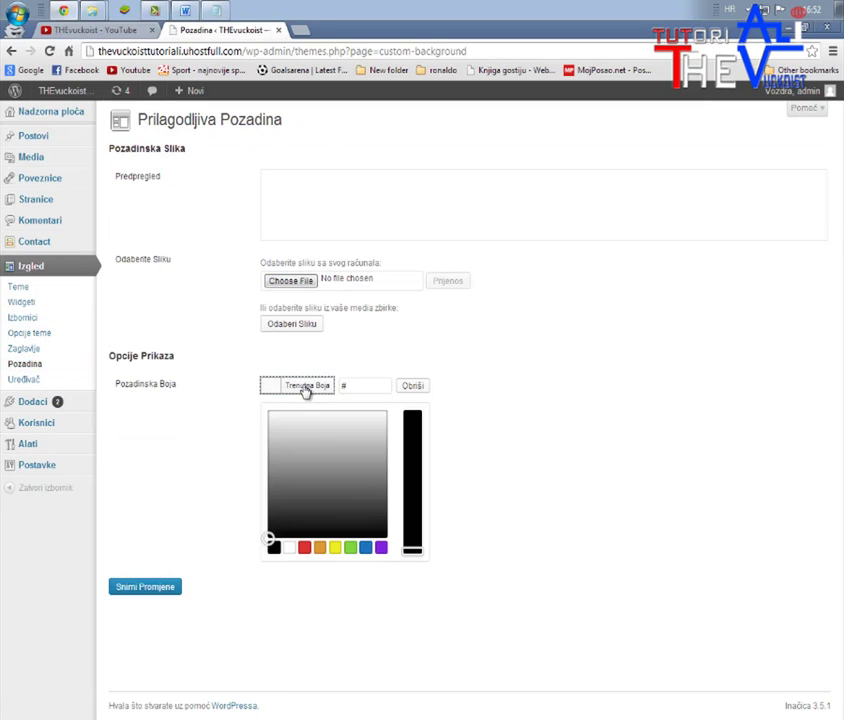
{"action": "left_click", "coordinate": [305, 547]}
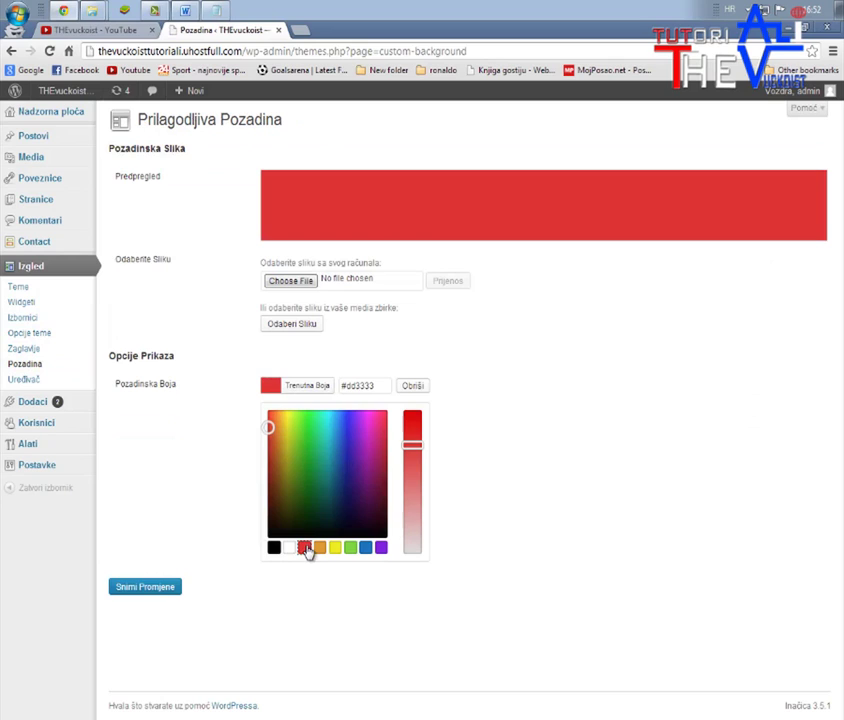
{"action": "left_click", "coordinate": [153, 584]}
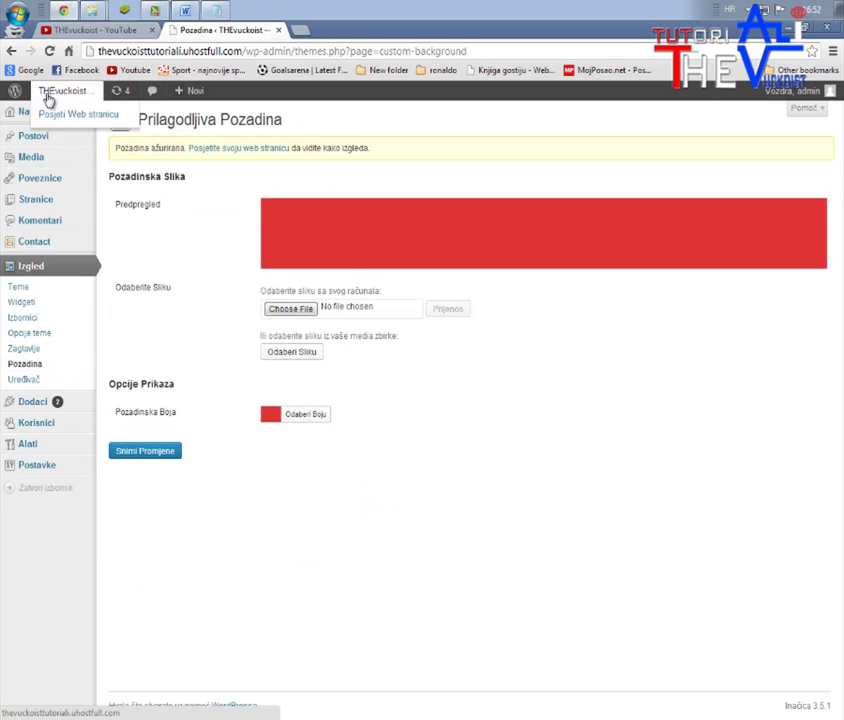
{"action": "left_click", "coordinate": [55, 113]}
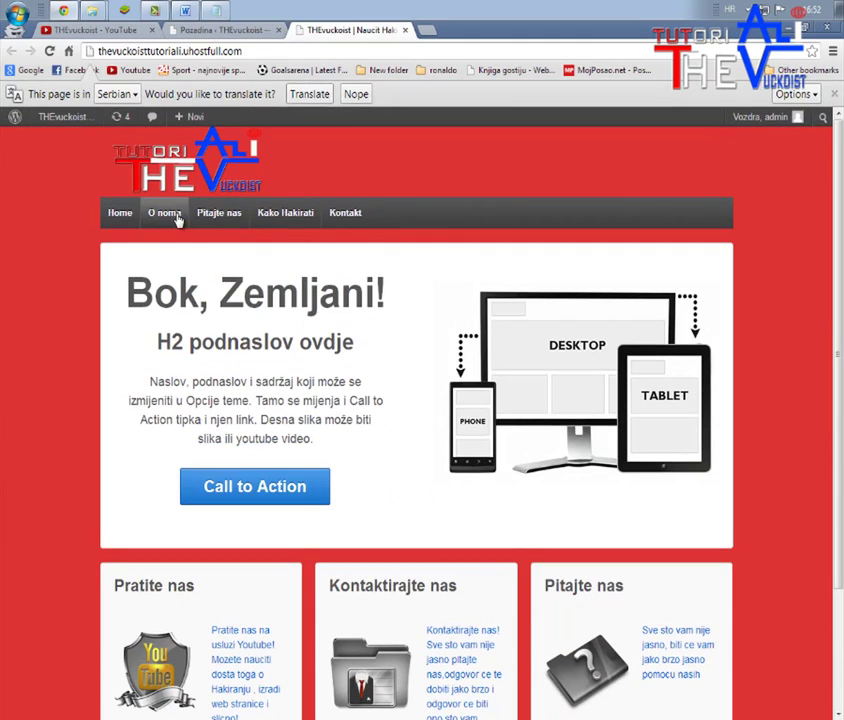
Save yellow as the background colour and reload the live site to see it.
{"action": "left_click", "coordinate": [228, 31]}
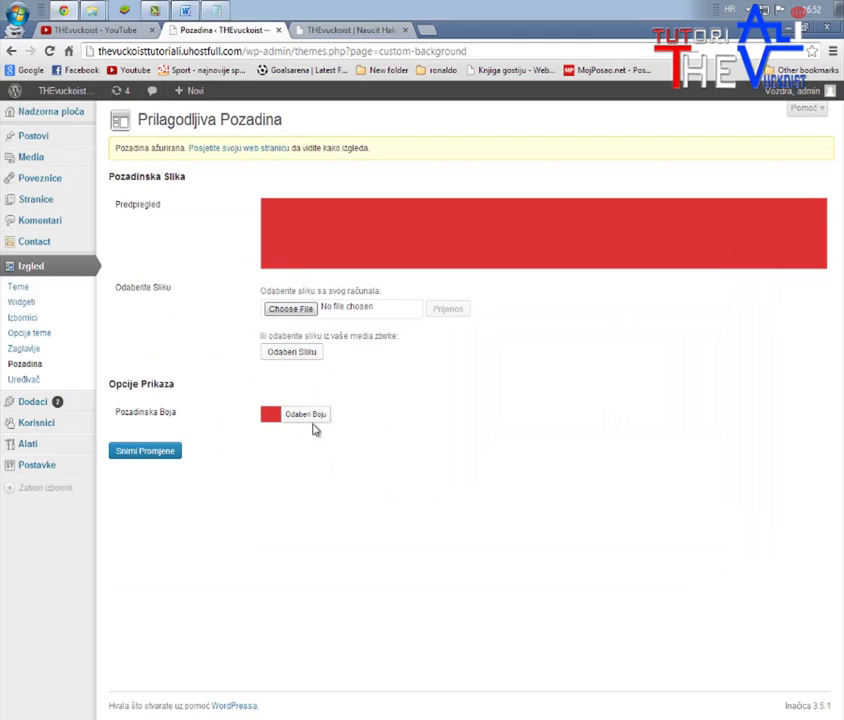
{"action": "left_click", "coordinate": [307, 420]}
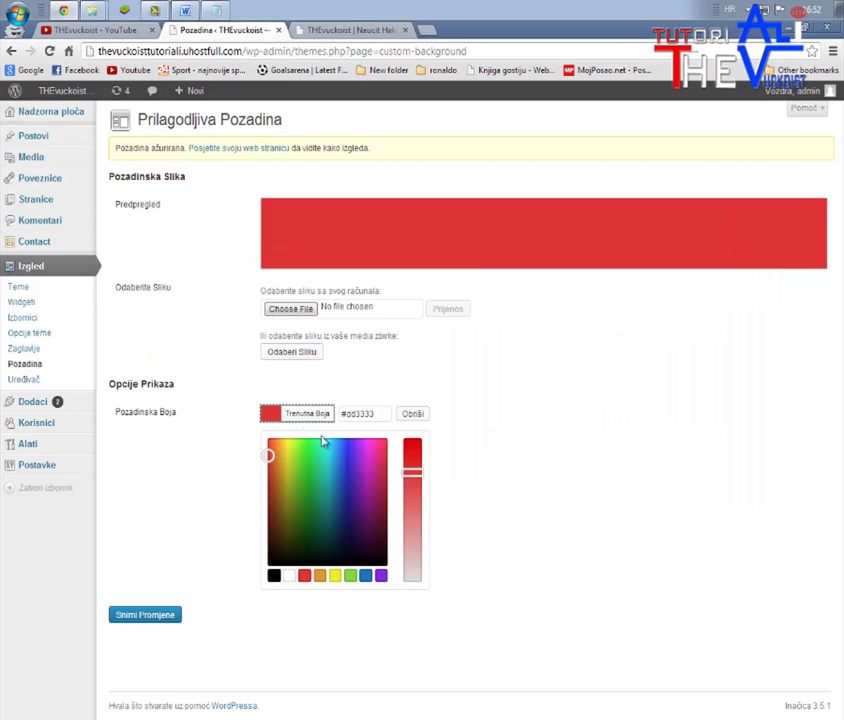
{"action": "left_click", "coordinate": [335, 577]}
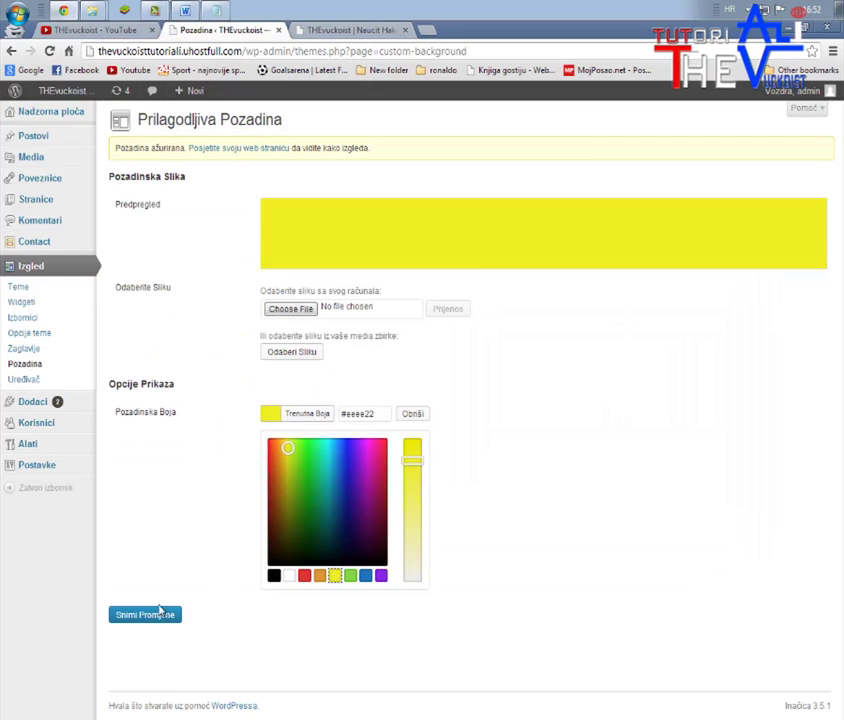
{"action": "left_click", "coordinate": [145, 614]}
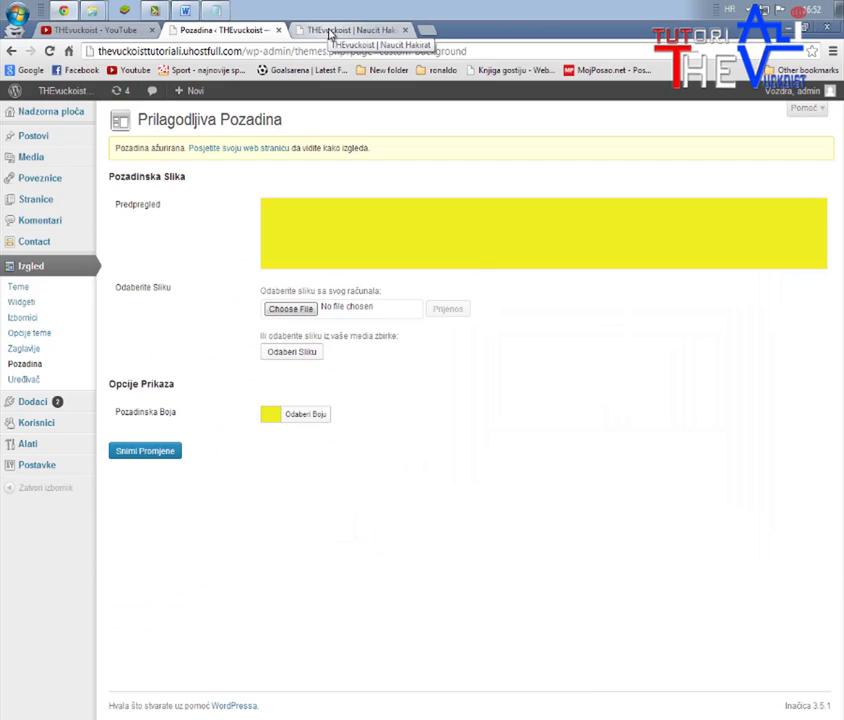
{"action": "left_click", "coordinate": [329, 31]}
{"action": "left_click", "coordinate": [49, 51]}
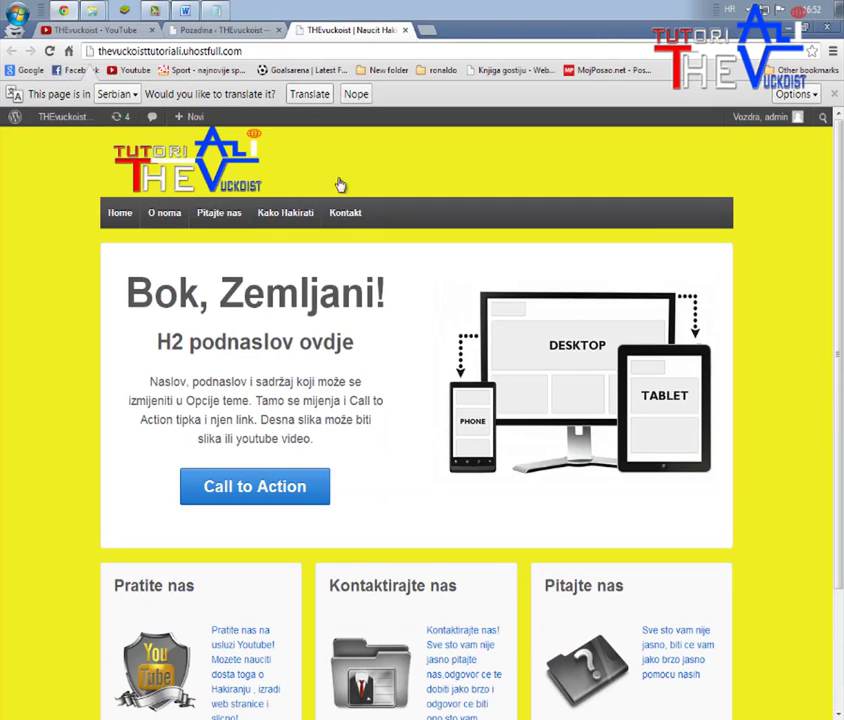
Pick green #8edd1f as the background colour and save the change.
{"action": "left_click", "coordinate": [172, 28]}
{"action": "left_click", "coordinate": [293, 421]}
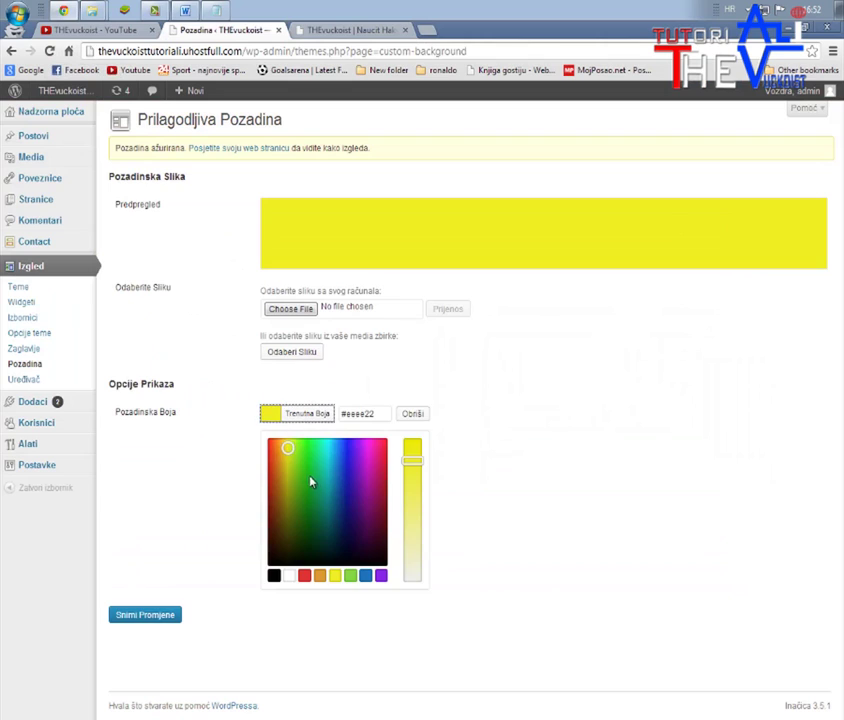
{"action": "left_click", "coordinate": [297, 449]}
{"action": "left_click_drag", "start_coordinate": [300, 451], "coordinate": [296, 455]}
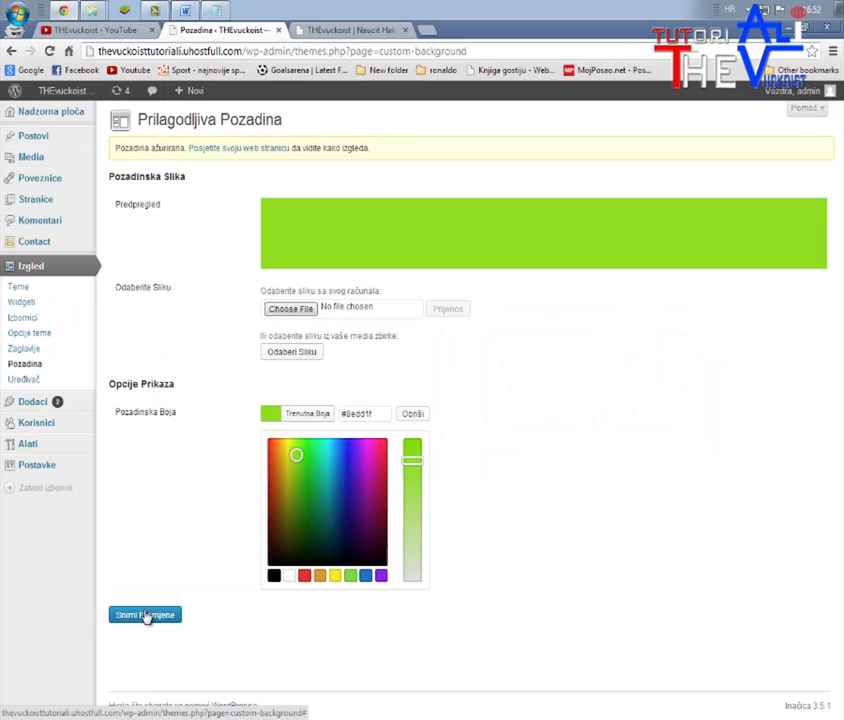
{"action": "left_click", "coordinate": [146, 614]}
{"action": "left_click", "coordinate": [350, 29]}
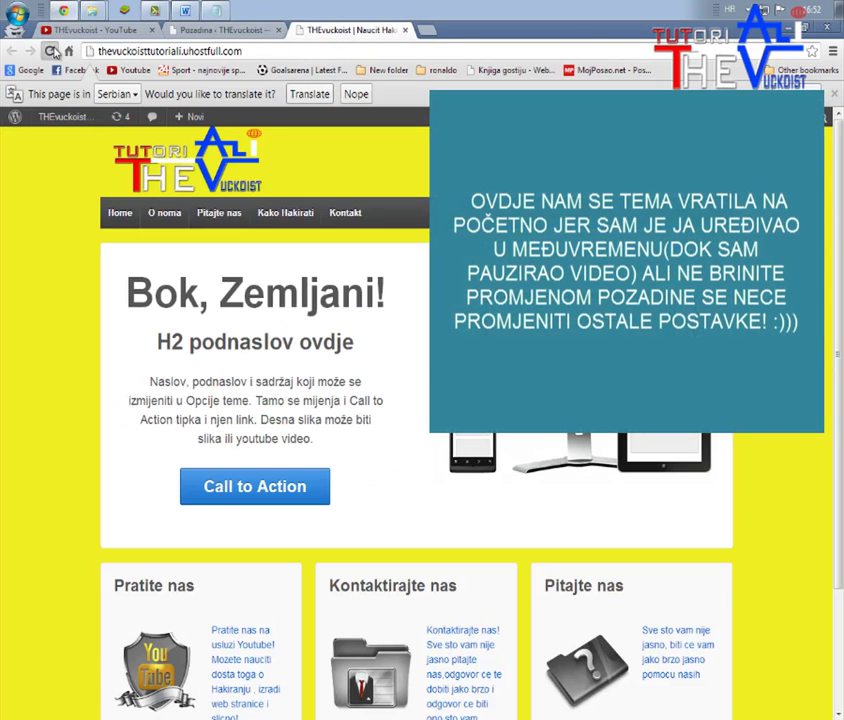
Reload the live site and check the green background on the home page and O nama page.
{"action": "left_click", "coordinate": [49, 50]}
{"action": "scroll", "coordinate": [300, 220], "scroll_direction": "down", "scroll_amount": 3}
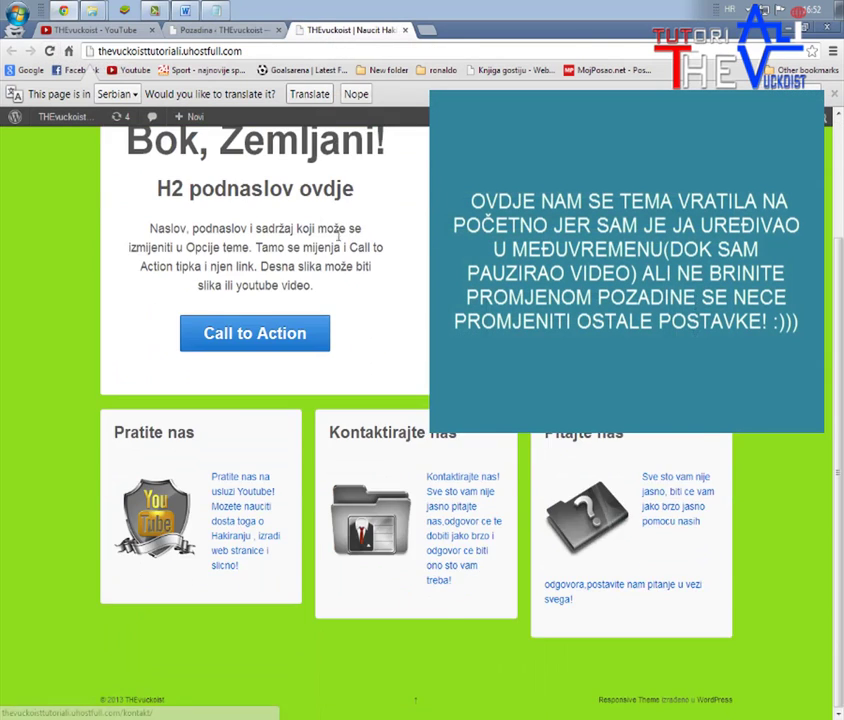
{"action": "scroll", "coordinate": [310, 225], "scroll_direction": "up", "scroll_amount": 3}
{"action": "scroll", "coordinate": [335, 240], "scroll_direction": "down", "scroll_amount": 1}
{"action": "scroll", "coordinate": [330, 231], "scroll_direction": "up", "scroll_amount": 1}
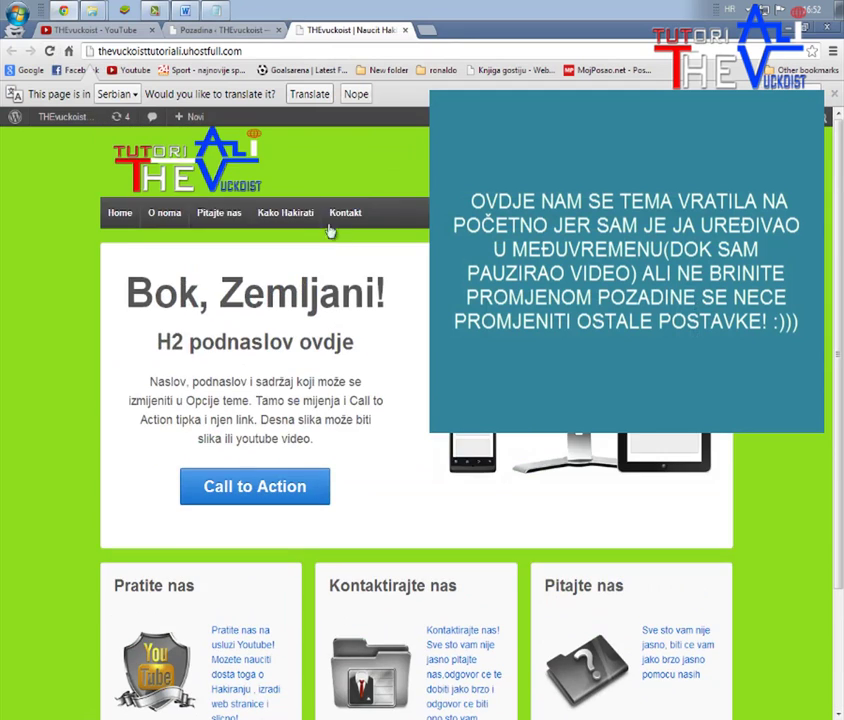
{"action": "left_click", "coordinate": [153, 214]}
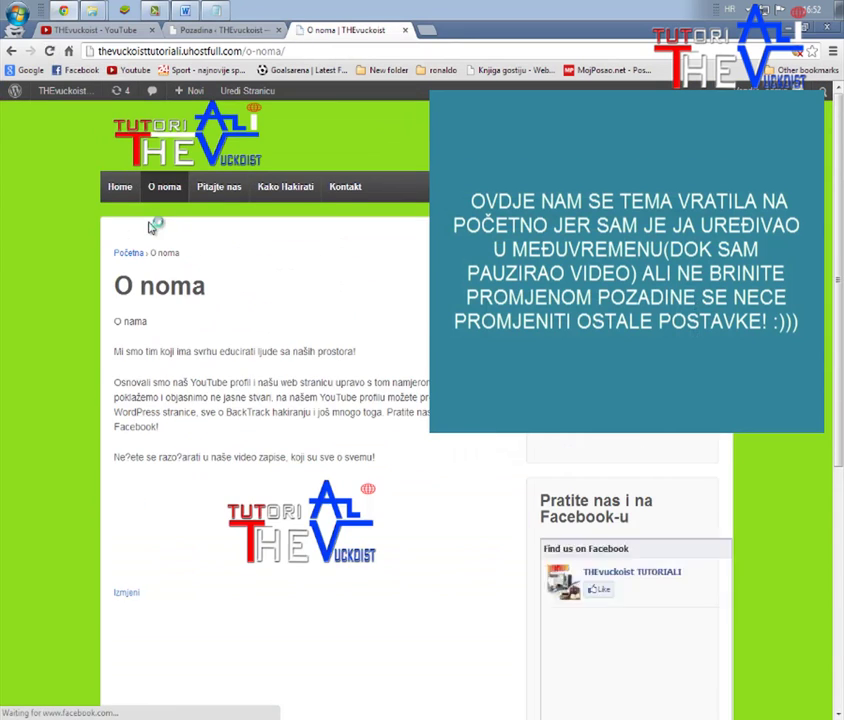
{"action": "scroll", "coordinate": [152, 224], "scroll_direction": "down", "scroll_amount": 1}
{"action": "scroll", "coordinate": [145, 215], "scroll_direction": "up", "scroll_amount": 1}
{"action": "left_click", "coordinate": [133, 197]}
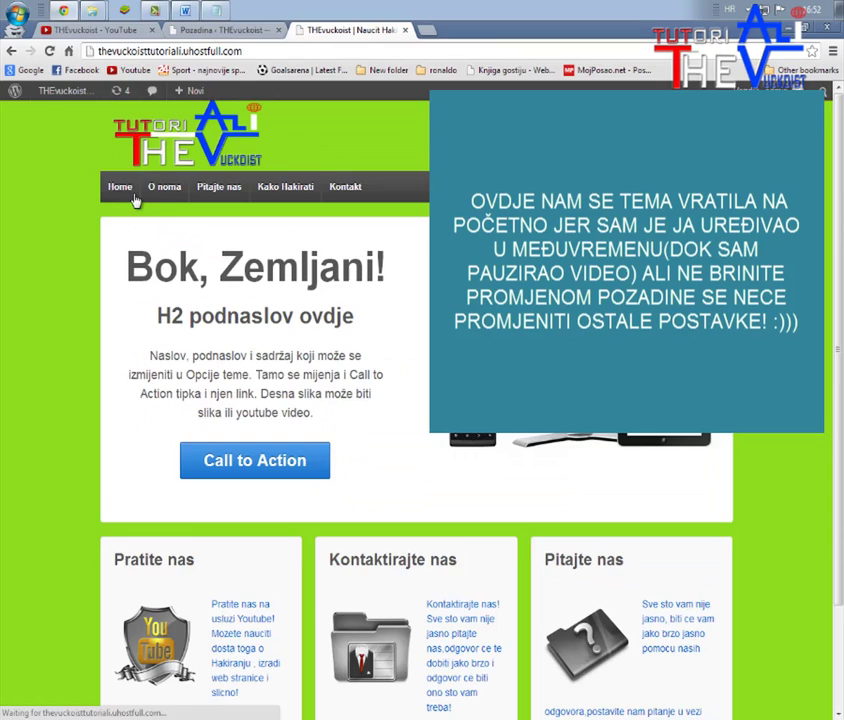